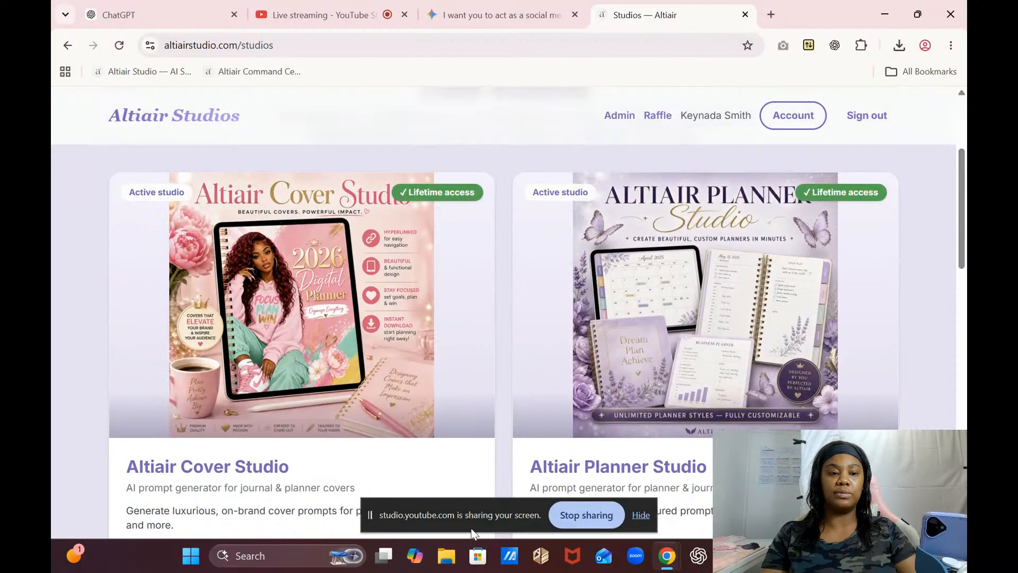
- Switch to File Explorer and open the Digital Covers folder
left_click_drag(473, 526, 411, 122)
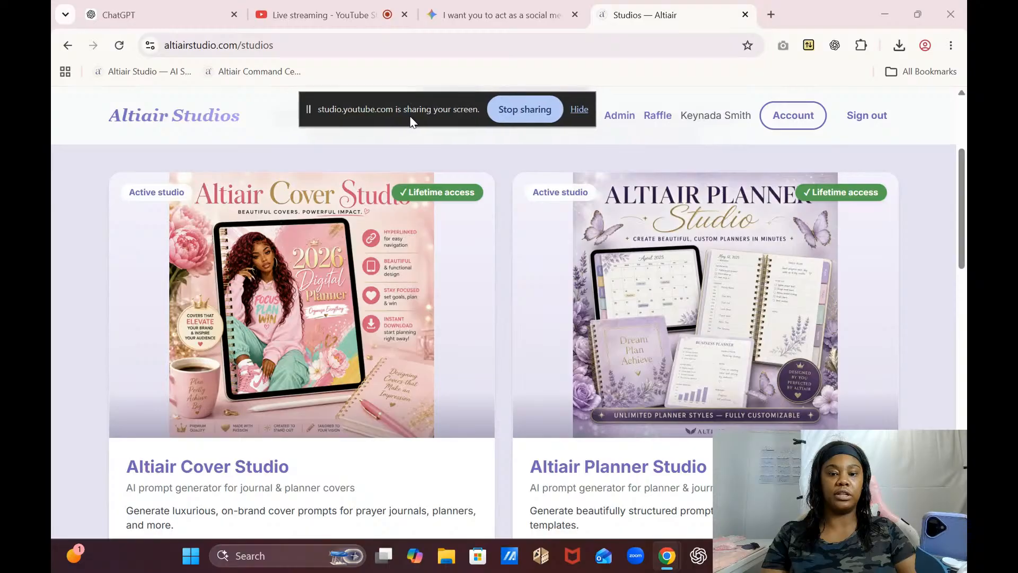
left_click(447, 556)
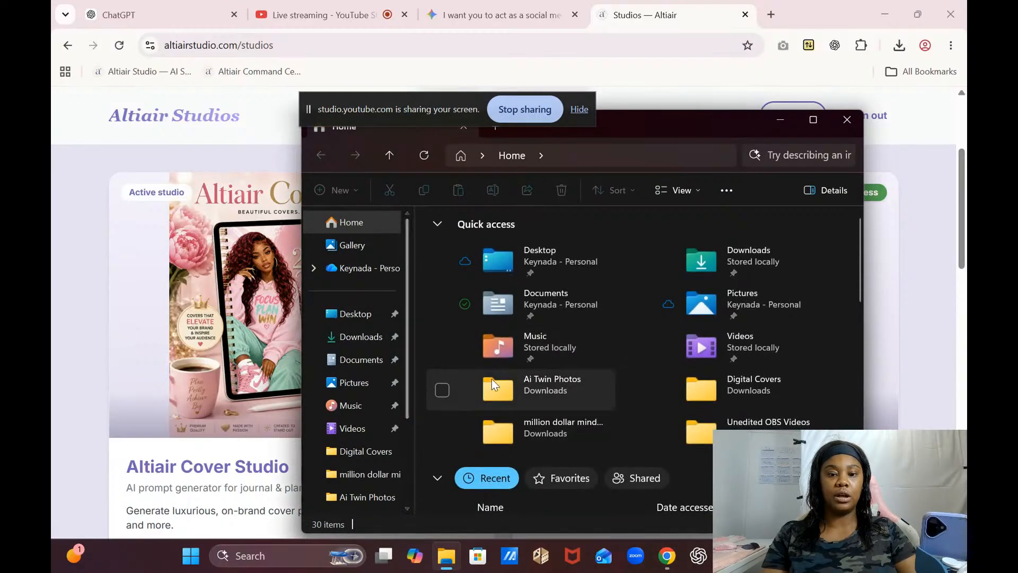
left_click(726, 395)
double_click(726, 393)
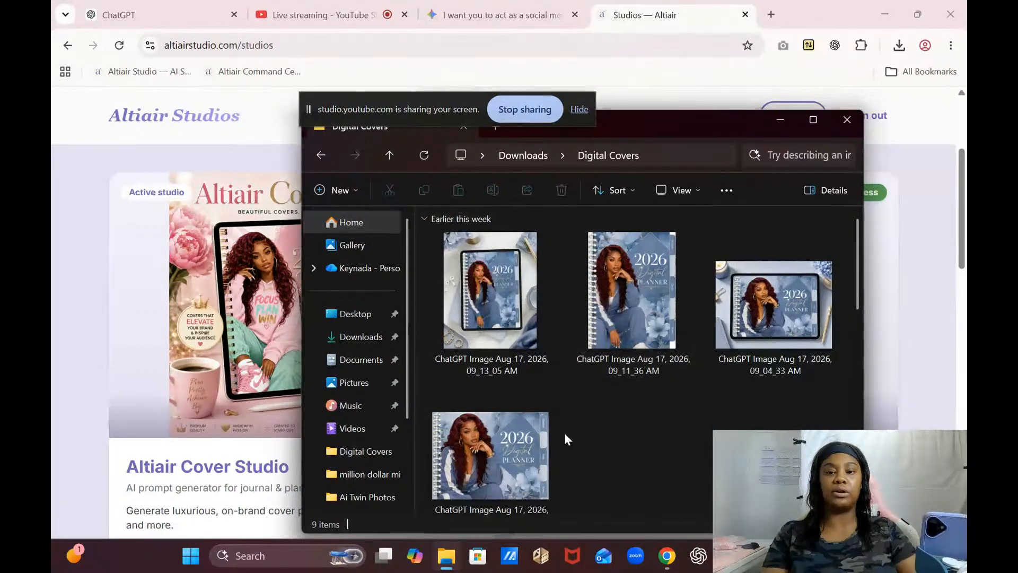
- View the portrait and landscape versions of the blue 2026 Digital Planner cover full size, closing each preview
double_click(631, 300)
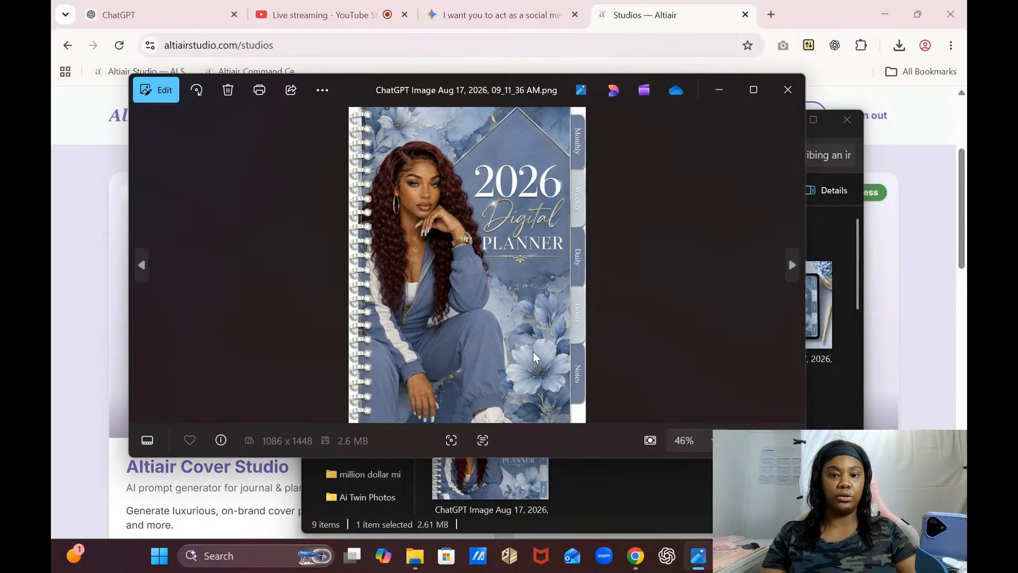
left_click(792, 90)
left_click(475, 456)
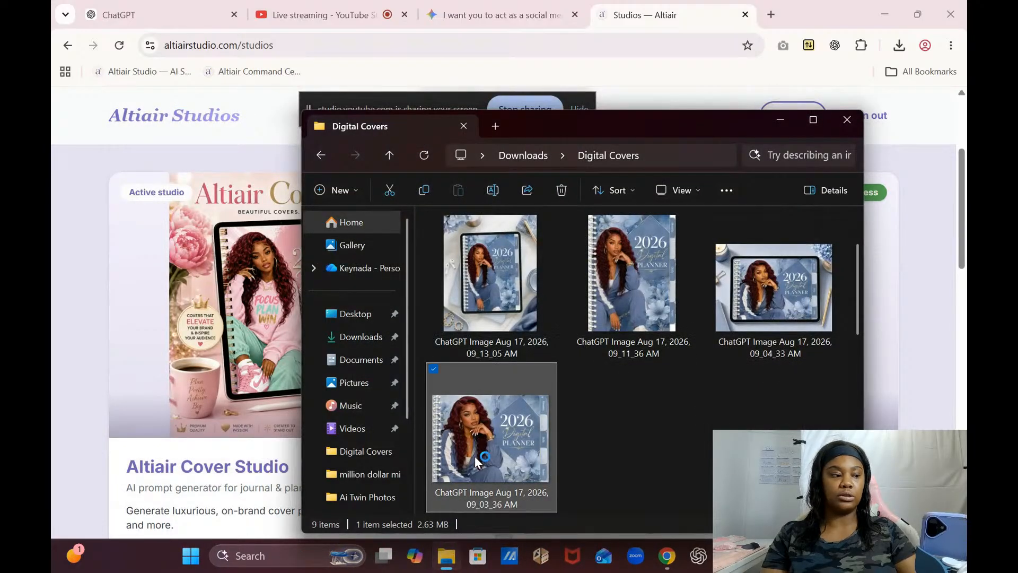
double_click(475, 456)
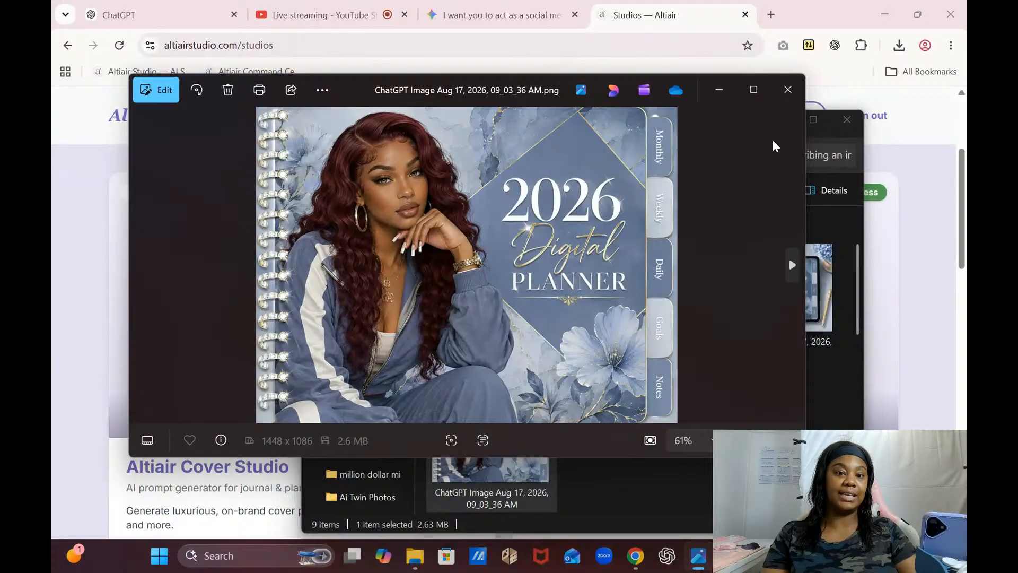
left_click(792, 90)
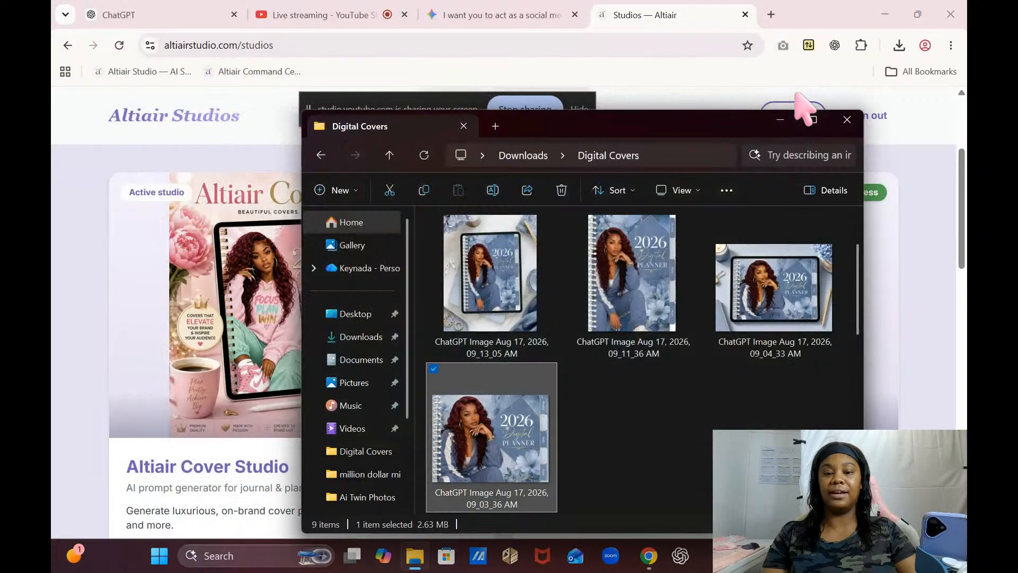
- View the pink Life Planner, purple 2026 Life Planner and green 2026 Student Planner covers, and close the folder
left_click_drag(860, 322, 845, 378)
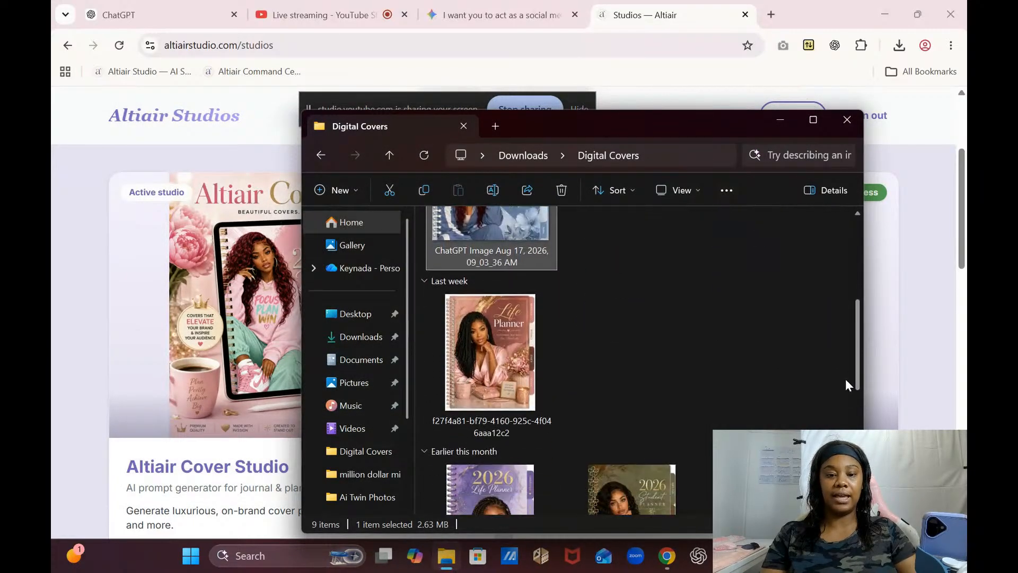
double_click(473, 342)
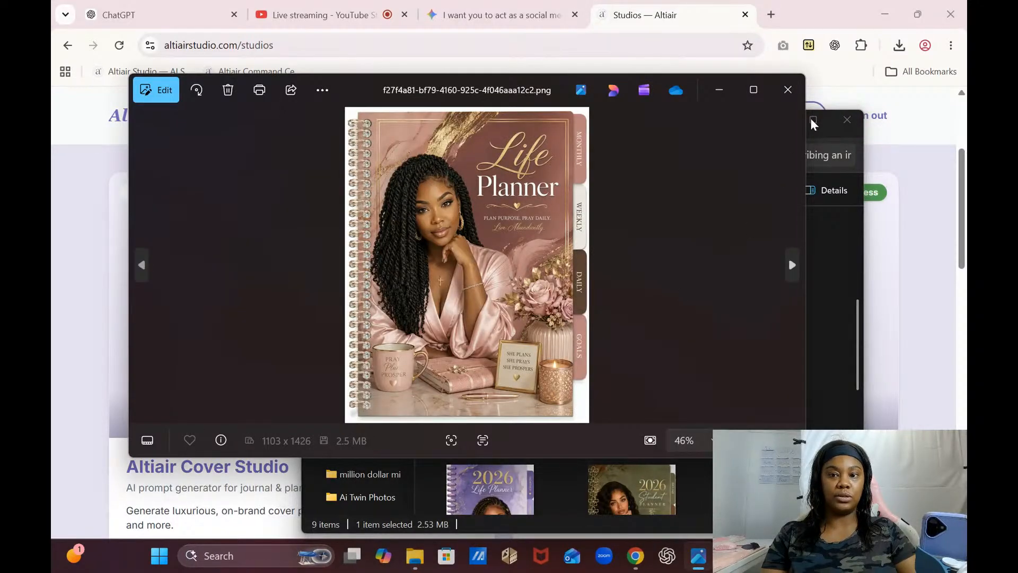
left_click(788, 90)
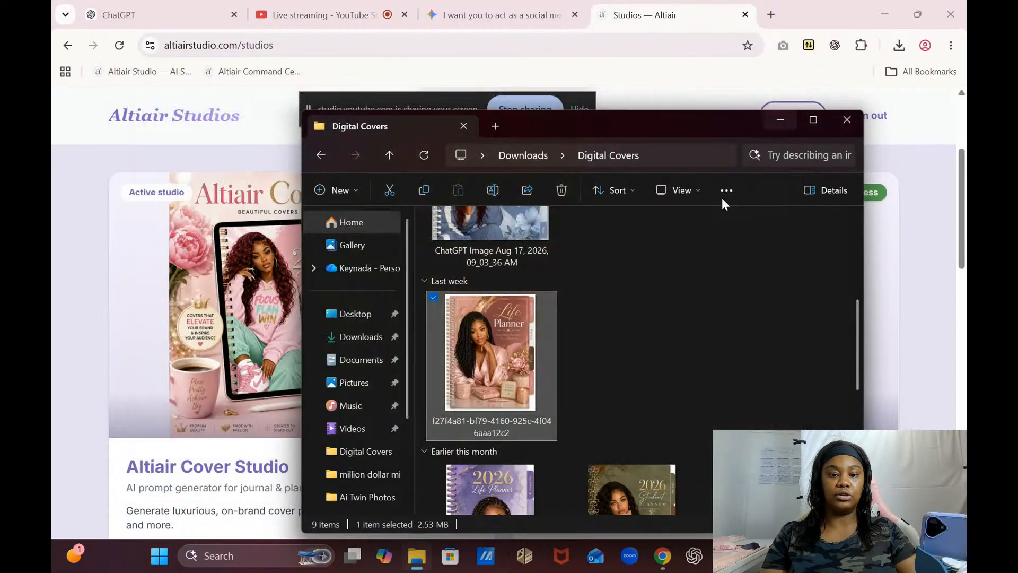
double_click(509, 497)
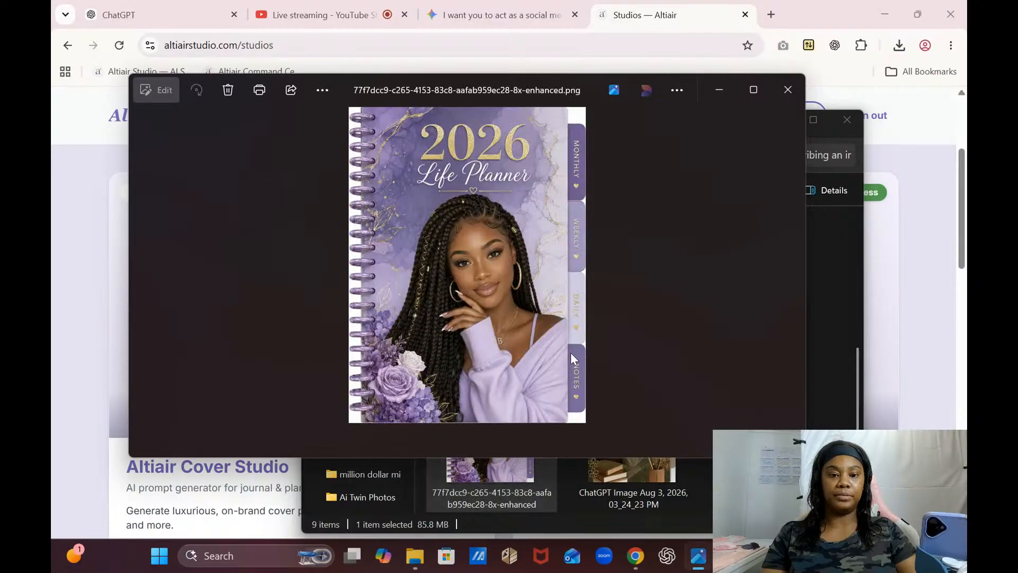
left_click(787, 90)
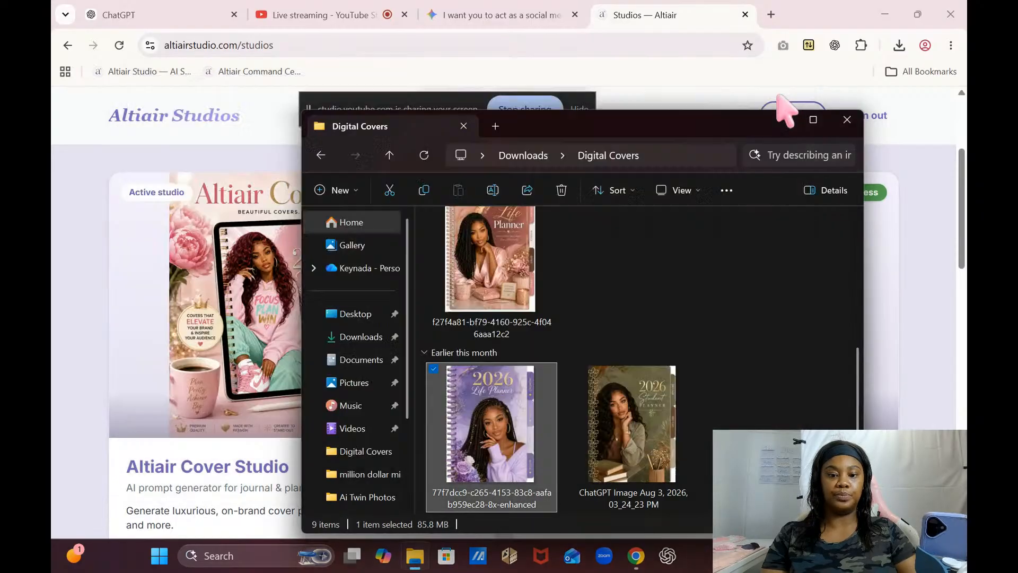
double_click(615, 438)
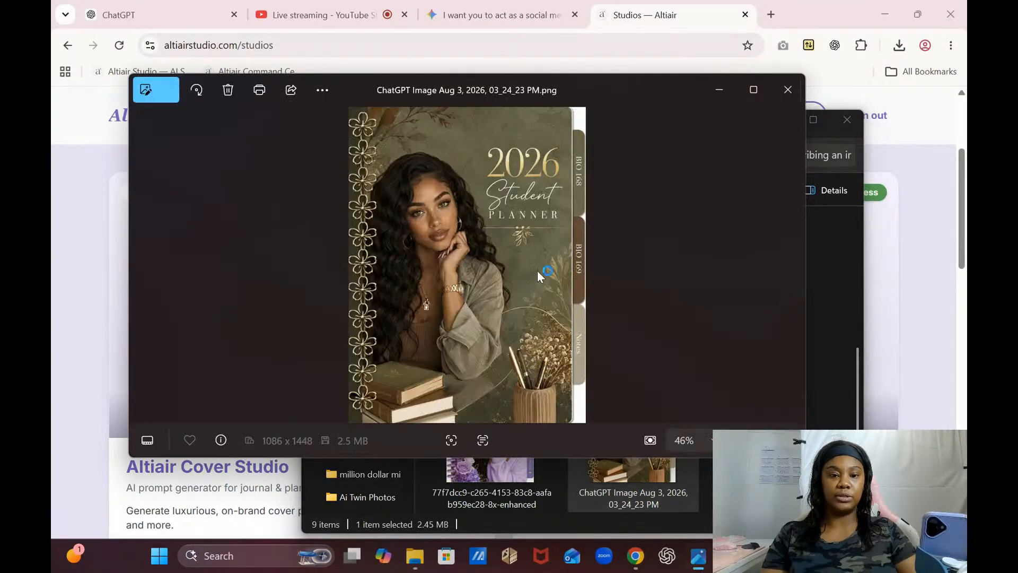
left_click(787, 90)
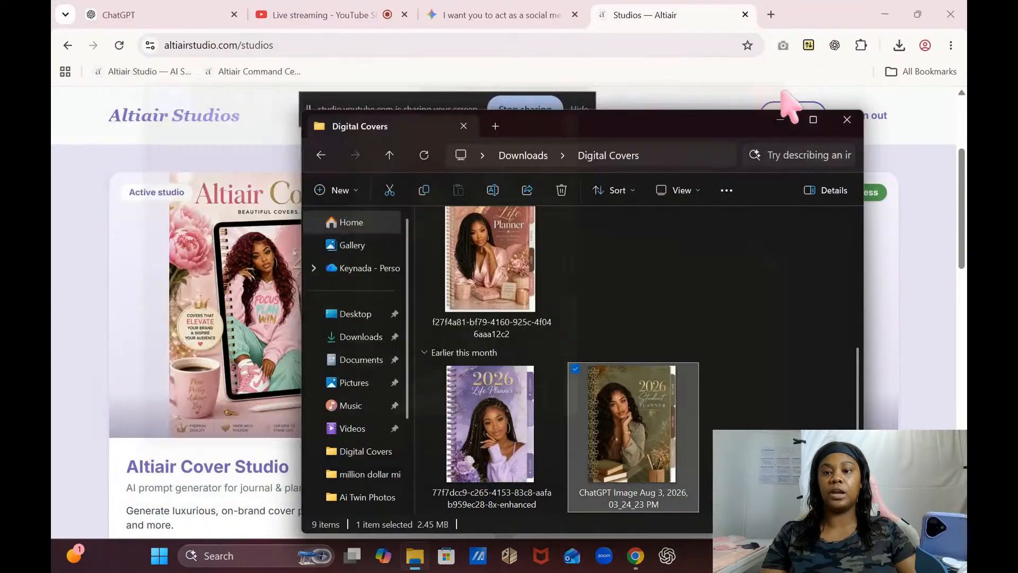
left_click(846, 119)
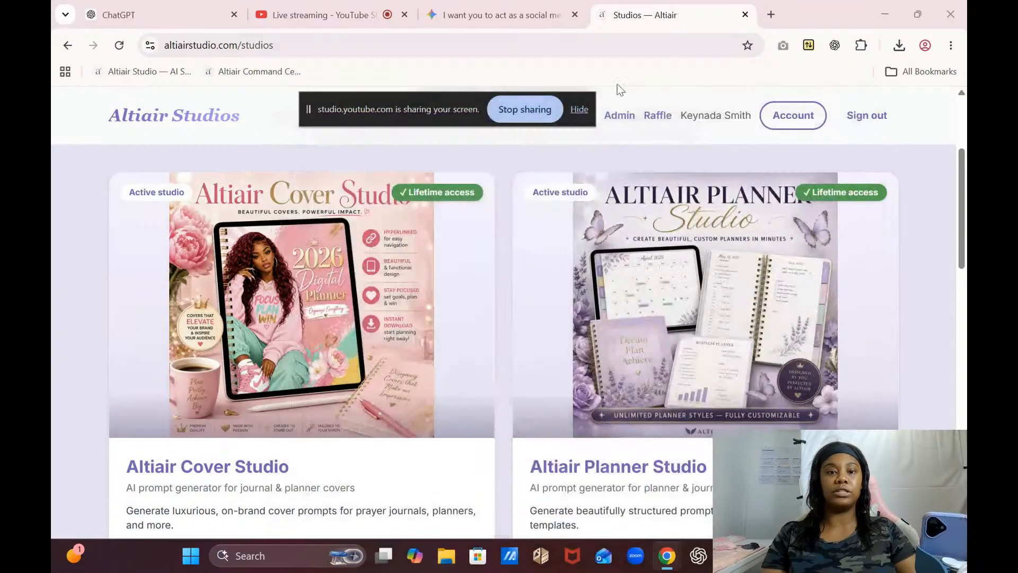
- Open Altiair Cover Studio from the studios page in the browser and move the screen-sharing bar off the page header
left_click(343, 1)
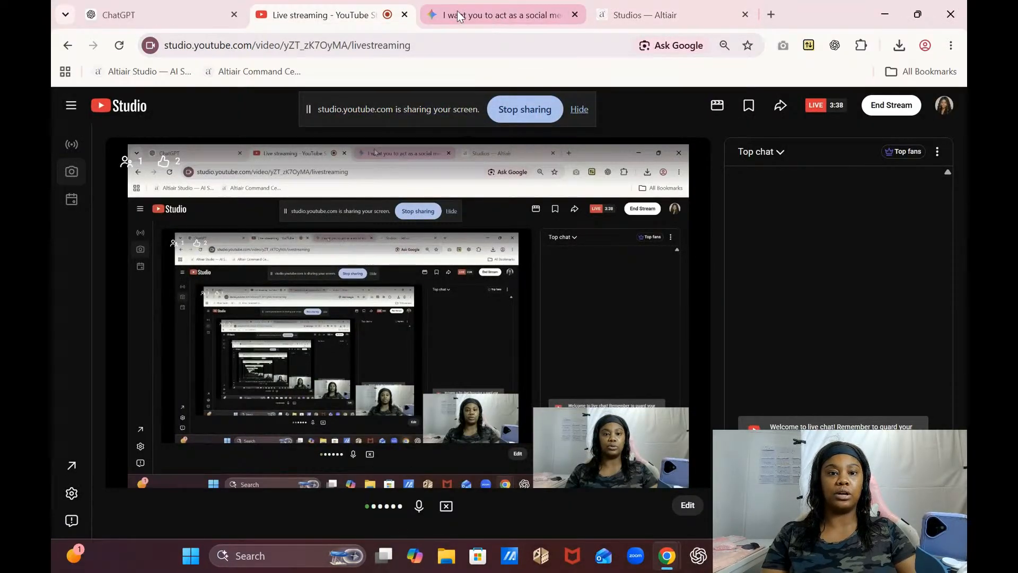
left_click(638, 15)
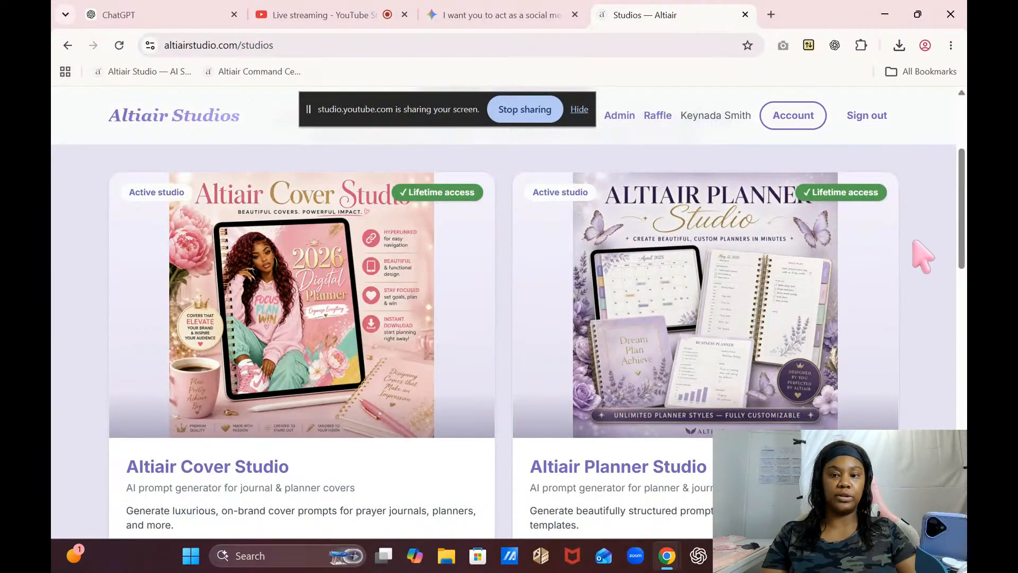
left_click_drag(963, 223, 966, 255)
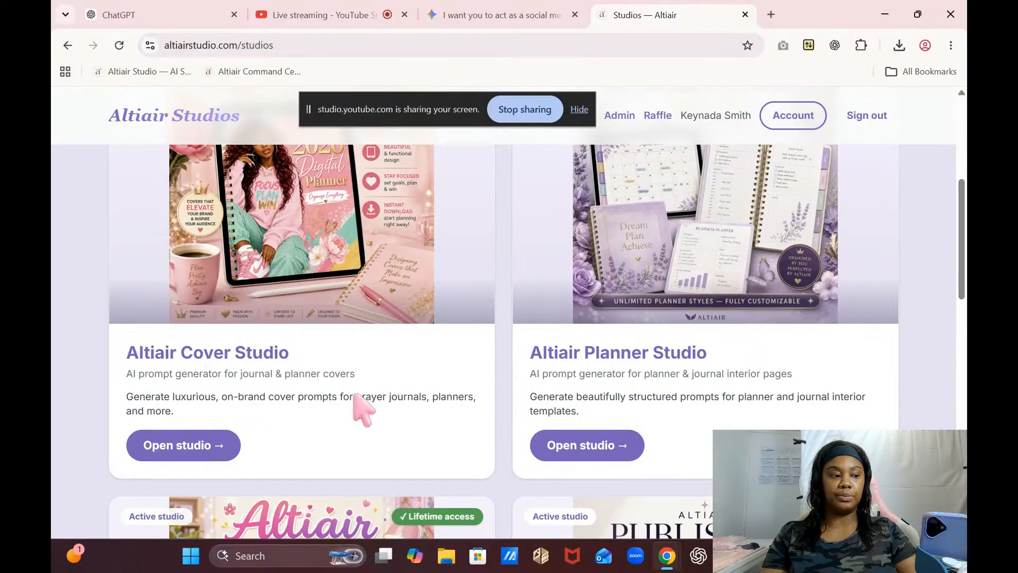
left_click(192, 452)
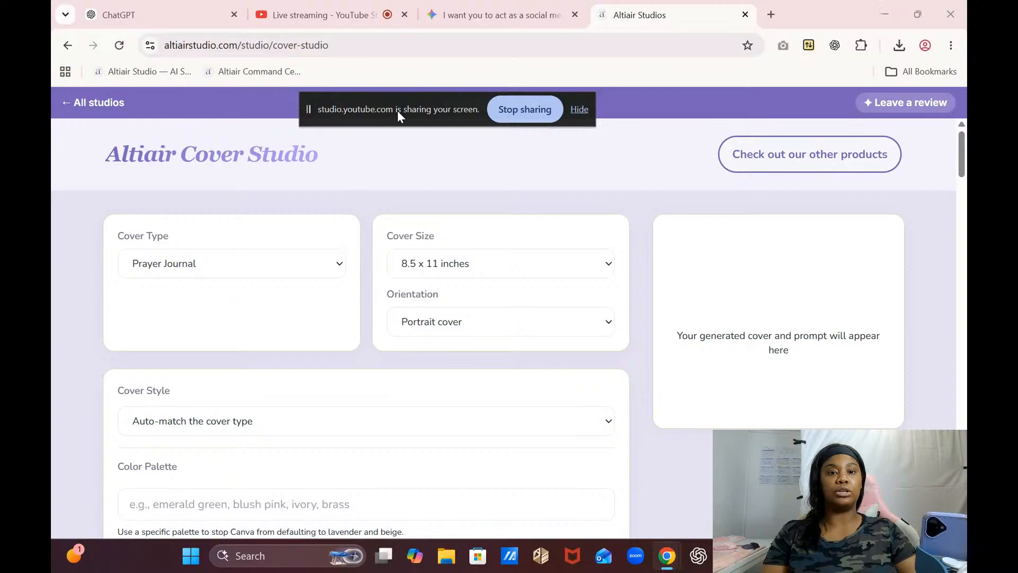
left_click_drag(397, 110, 753, 506)
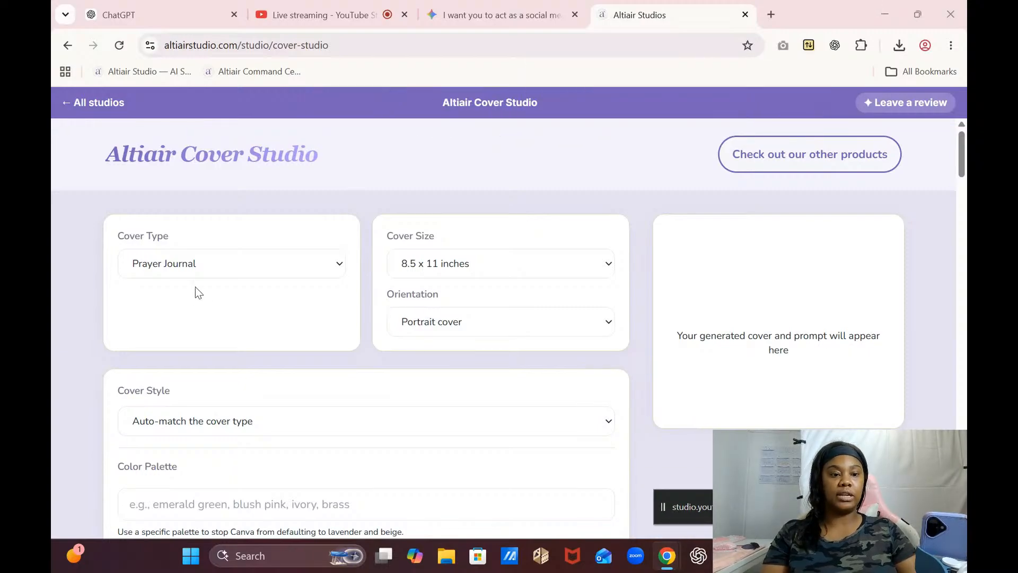
- Set the cover type to Life Planner
left_click(207, 270)
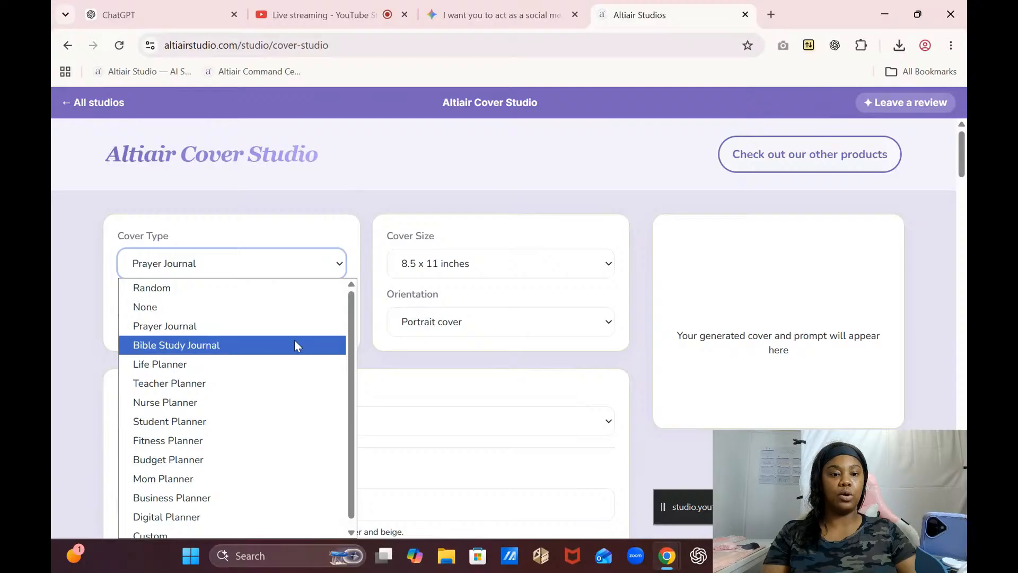
left_click_drag(352, 337, 348, 377)
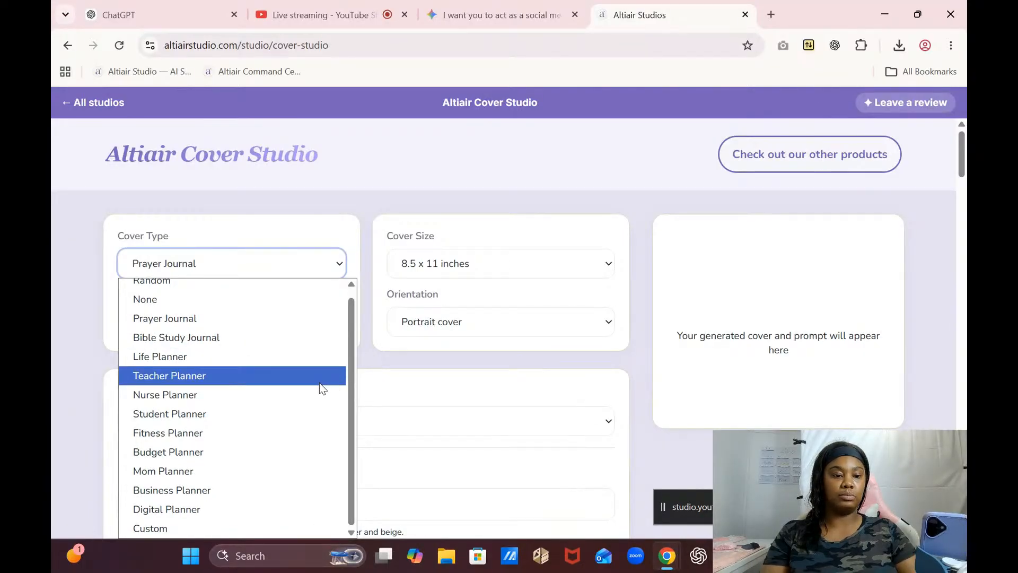
left_click(255, 355)
- Set the cover size to iPad Digital Planner (2160 x 2880 px) and keep the orientation as Portrait cover
left_click(450, 270)
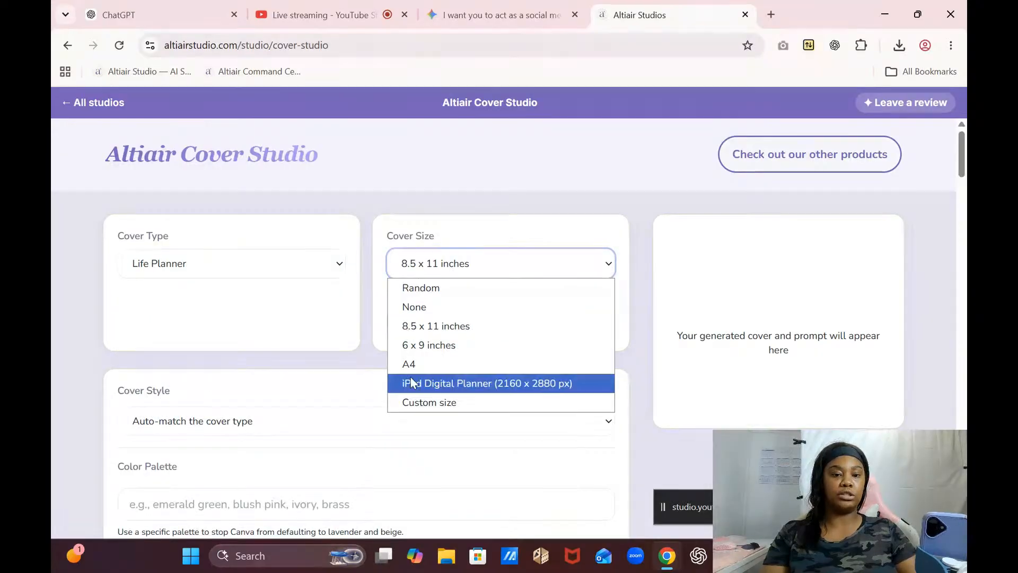
left_click(415, 384)
left_click(443, 325)
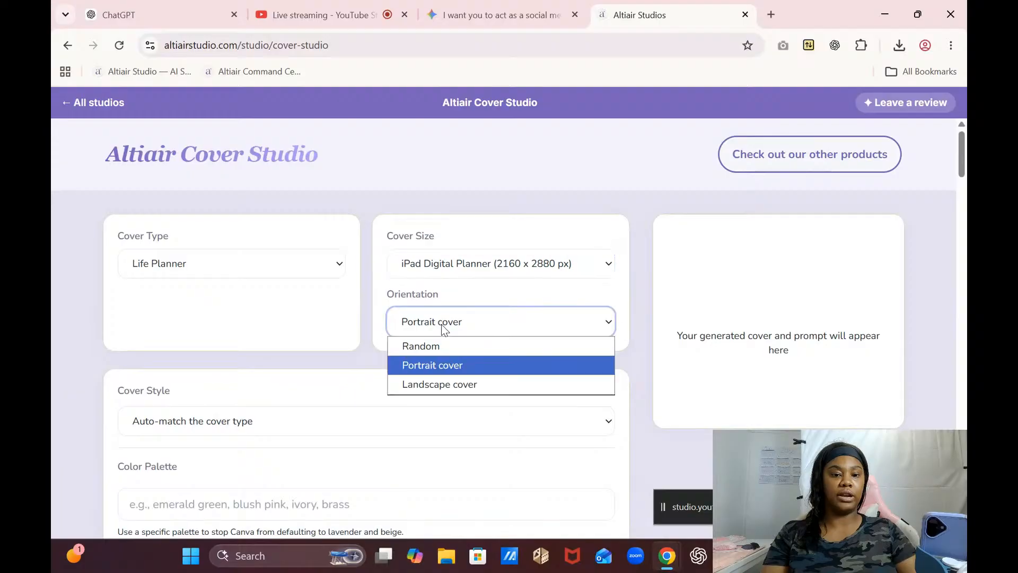
left_click(427, 367)
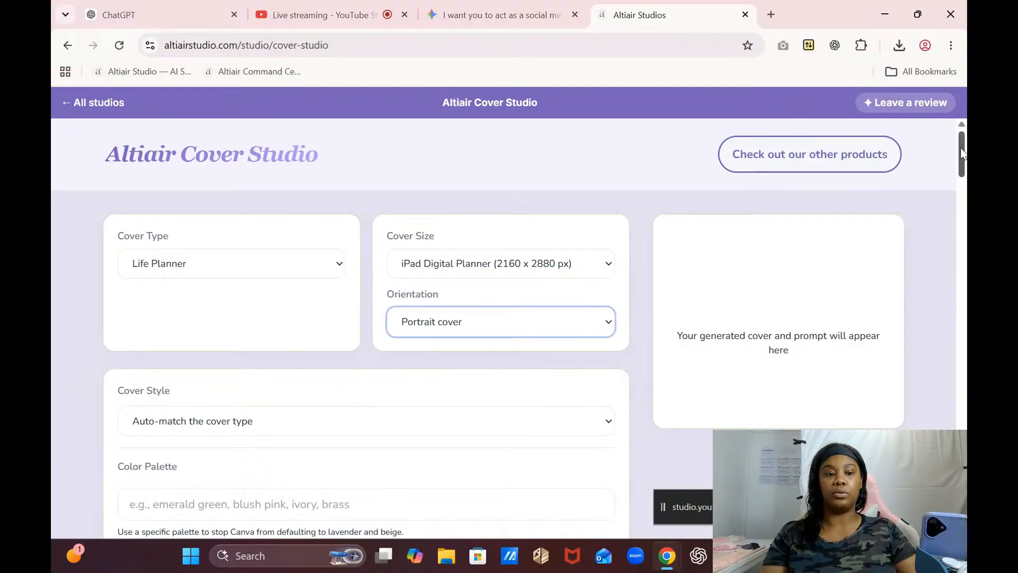
- Look through the available cover styles, from the luxury and faith-based groups to the cute, professional and trend groups
left_click_drag(963, 160, 964, 177)
left_click(434, 272)
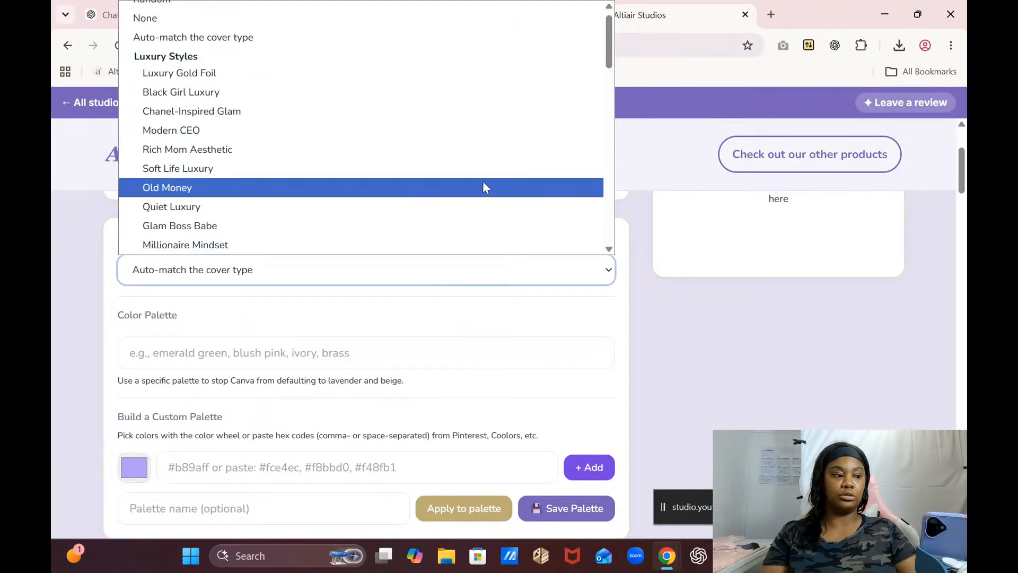
left_click_drag(609, 61, 606, 81)
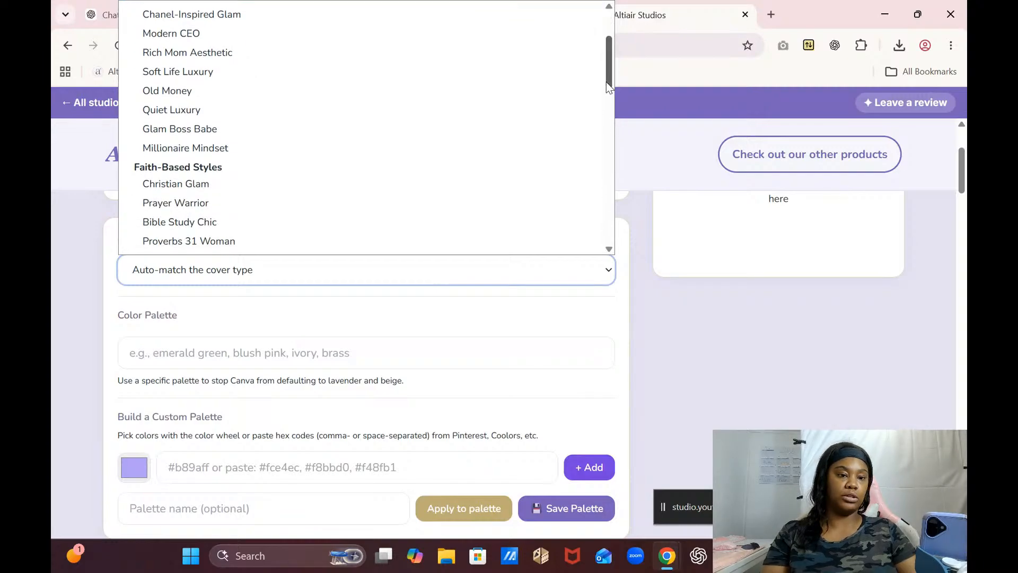
left_click_drag(606, 82, 598, 118)
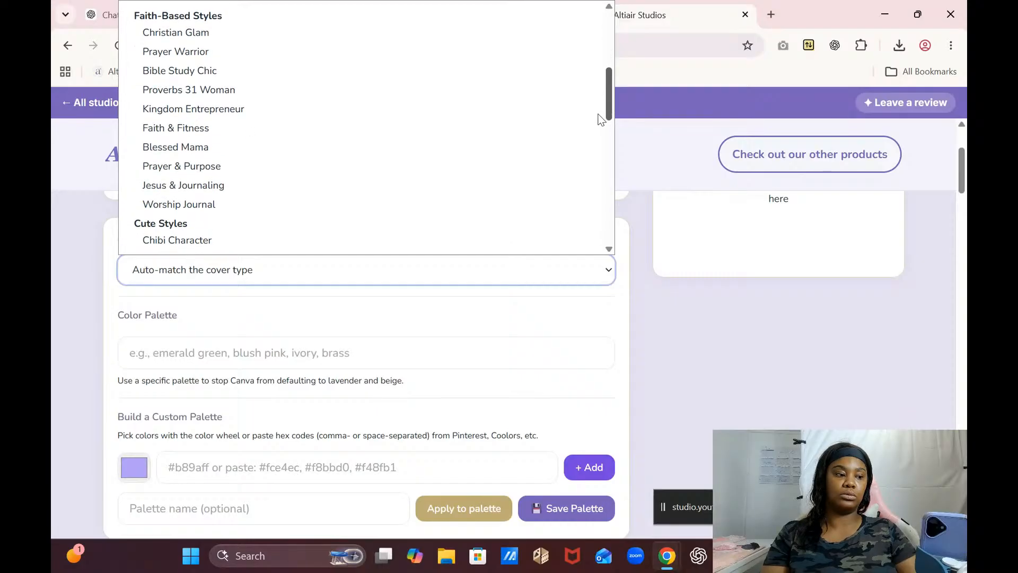
left_click_drag(598, 114, 598, 118)
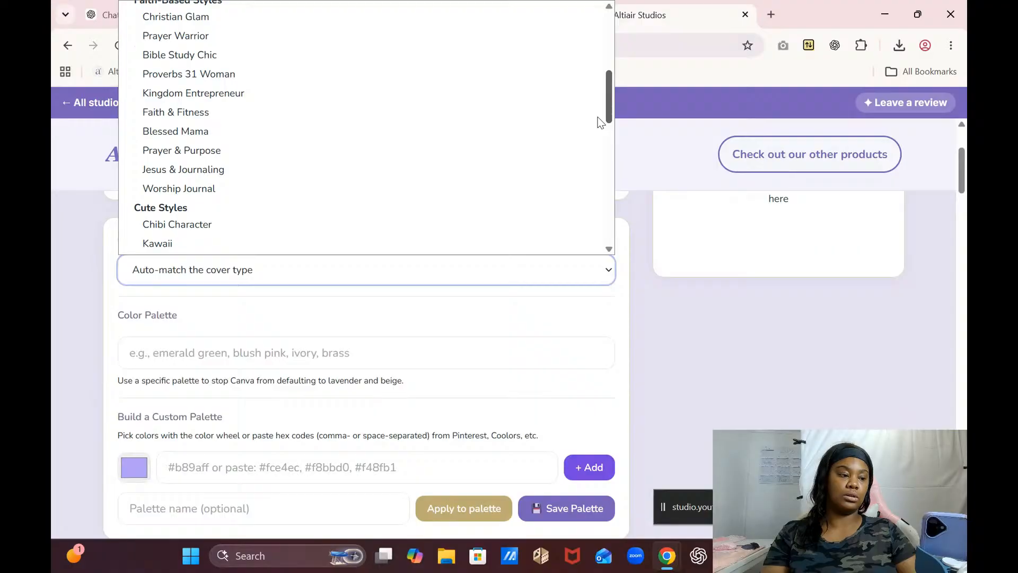
left_click_drag(597, 117, 577, 153)
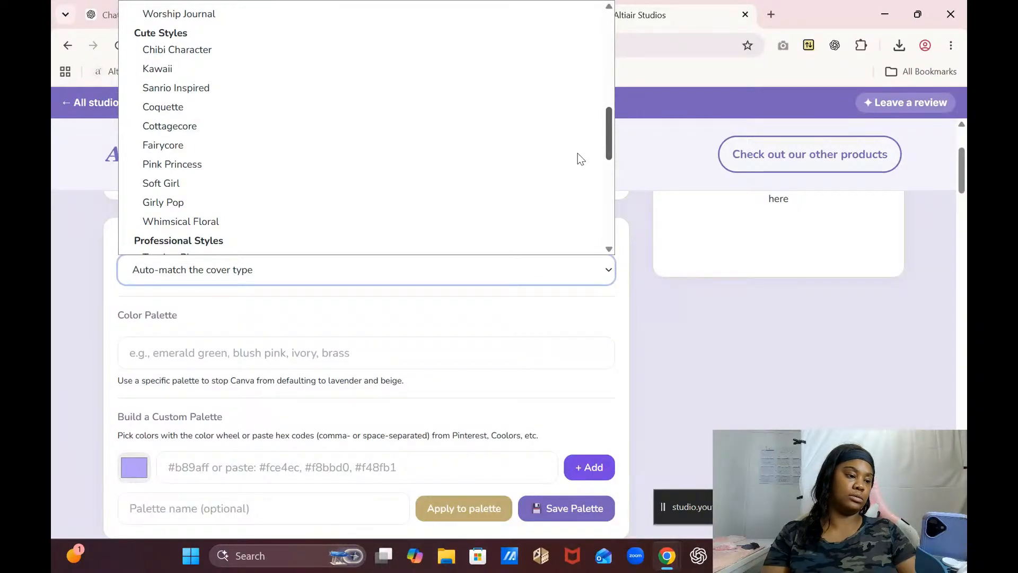
scroll(577, 155, "down", 3)
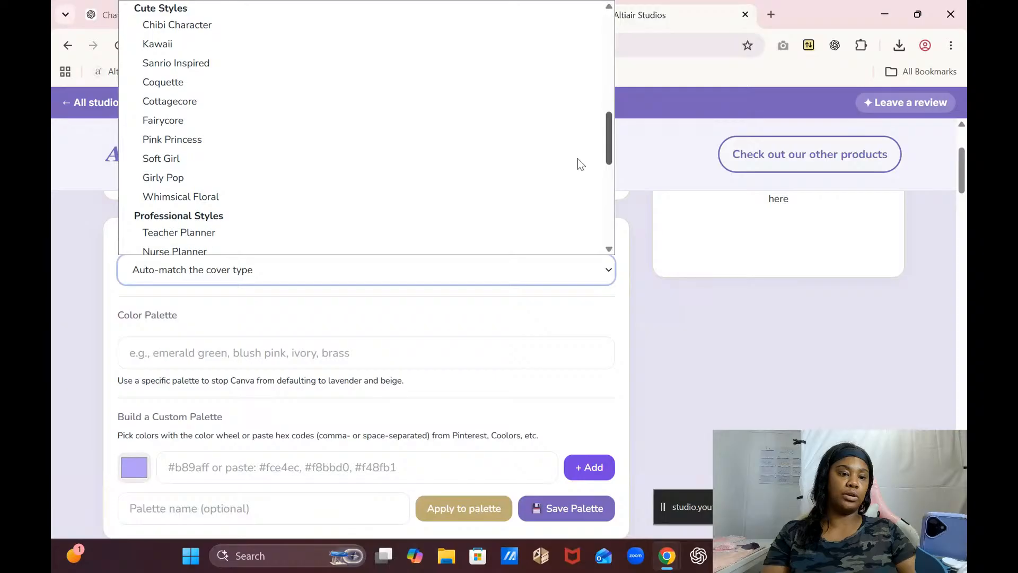
scroll(578, 177, "down", 2)
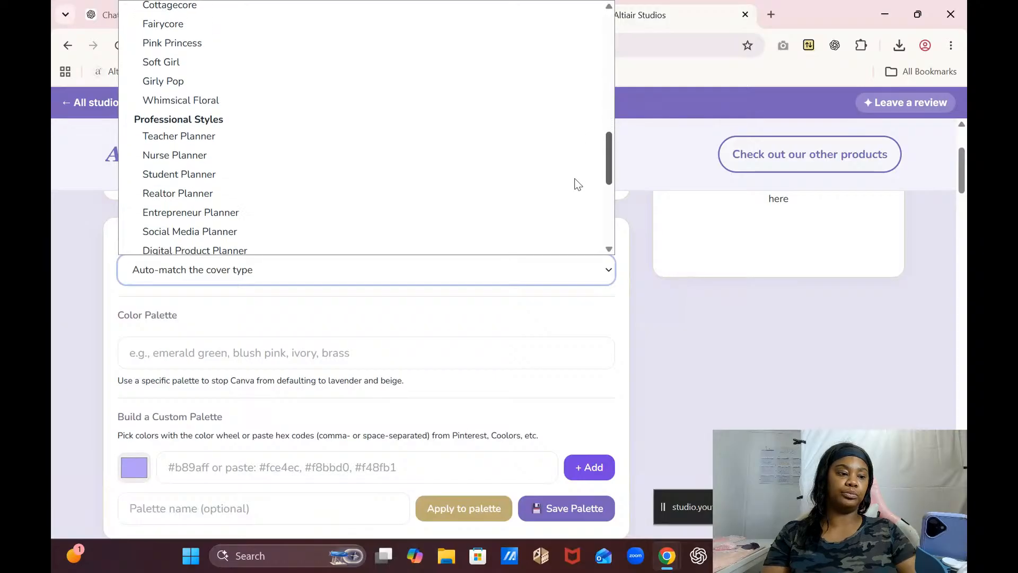
scroll(577, 186, "down", 1)
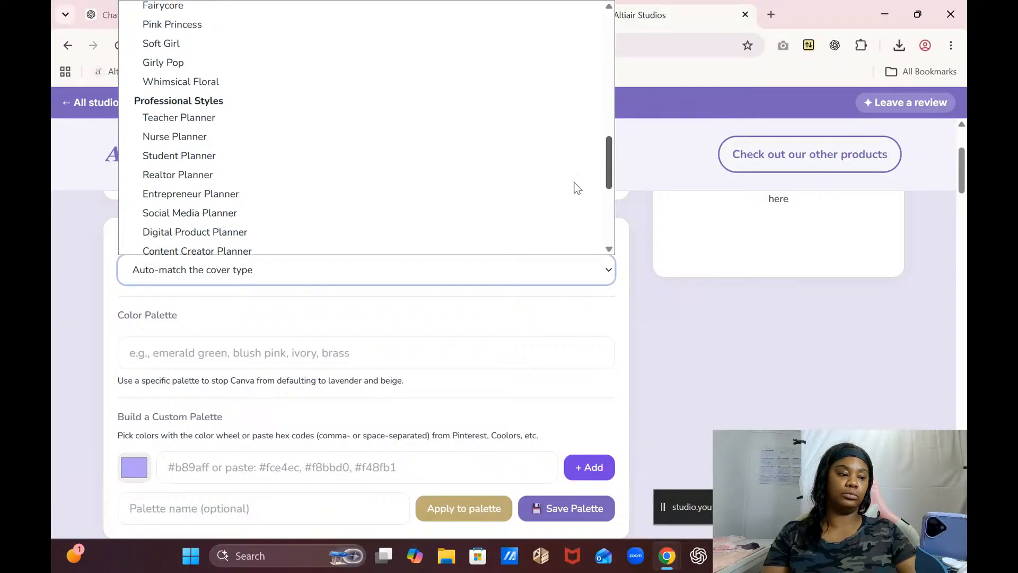
scroll(576, 188, "down", 2)
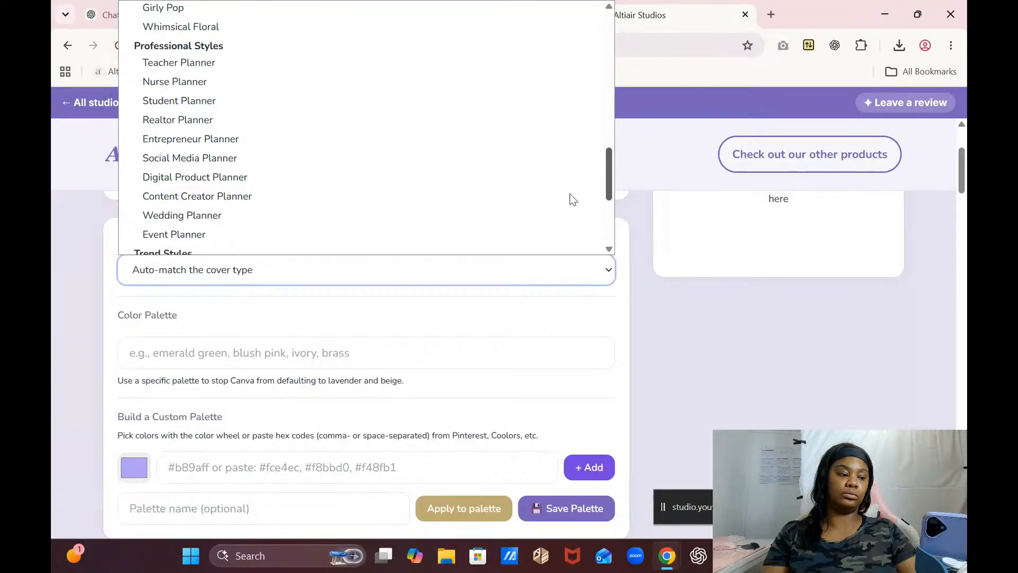
scroll(572, 207, "down", 5)
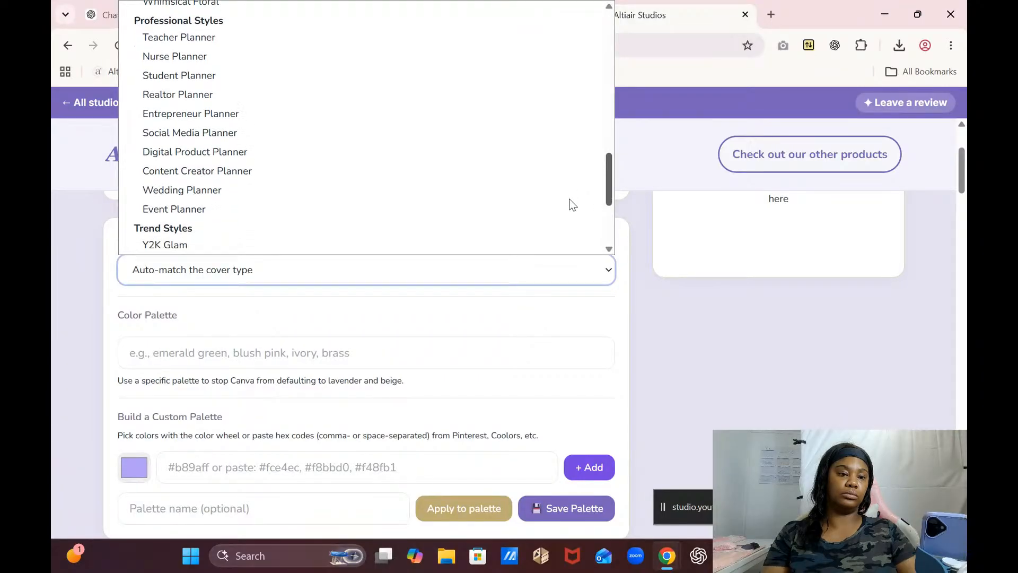
scroll(567, 228, "down", 3)
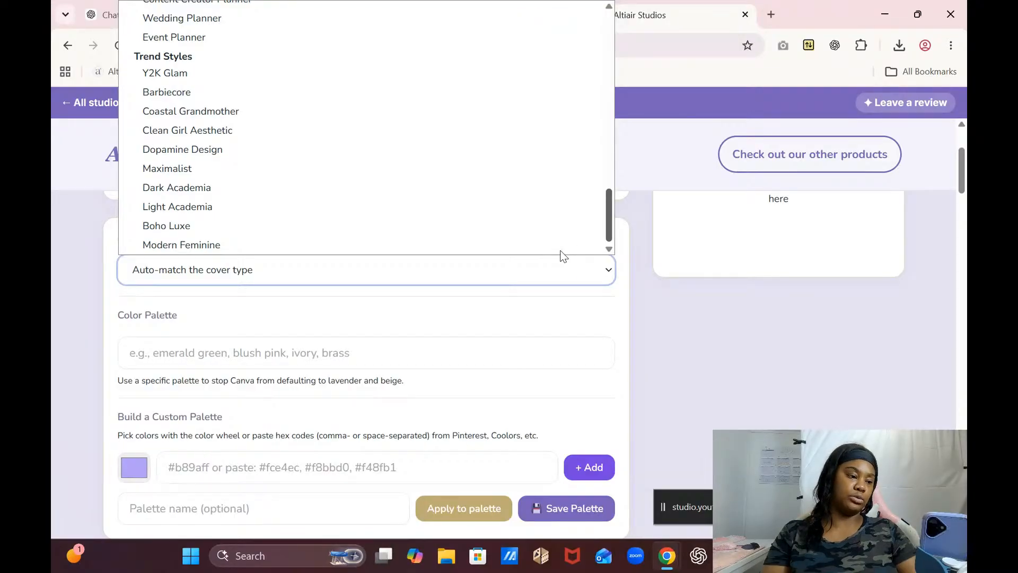
- Set the cover style to Soft Girl from the Cute Styles group
scroll(563, 243, "up", 4)
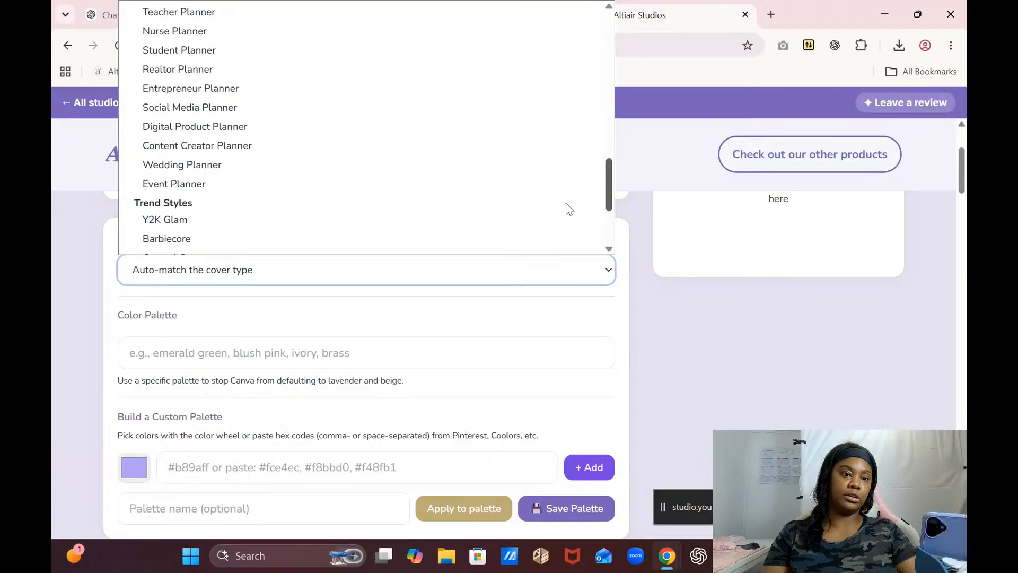
scroll(568, 199, "up", 5)
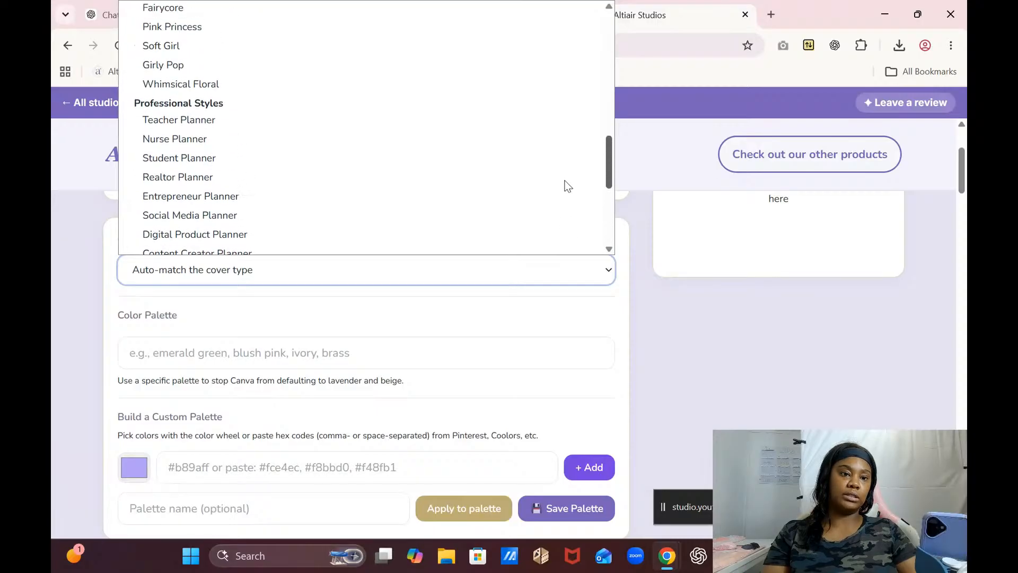
scroll(564, 143, "down", 1)
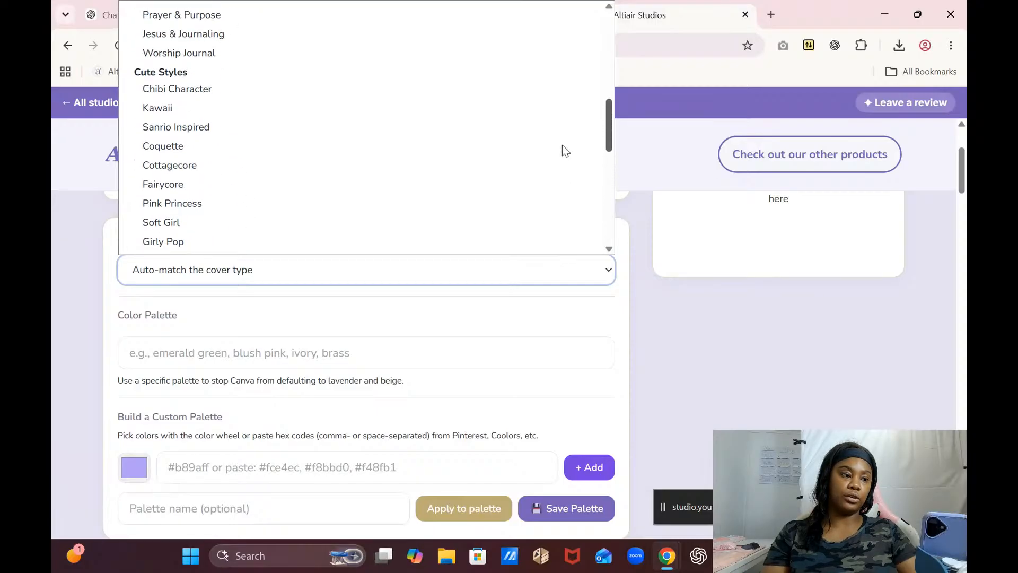
left_click(151, 221)
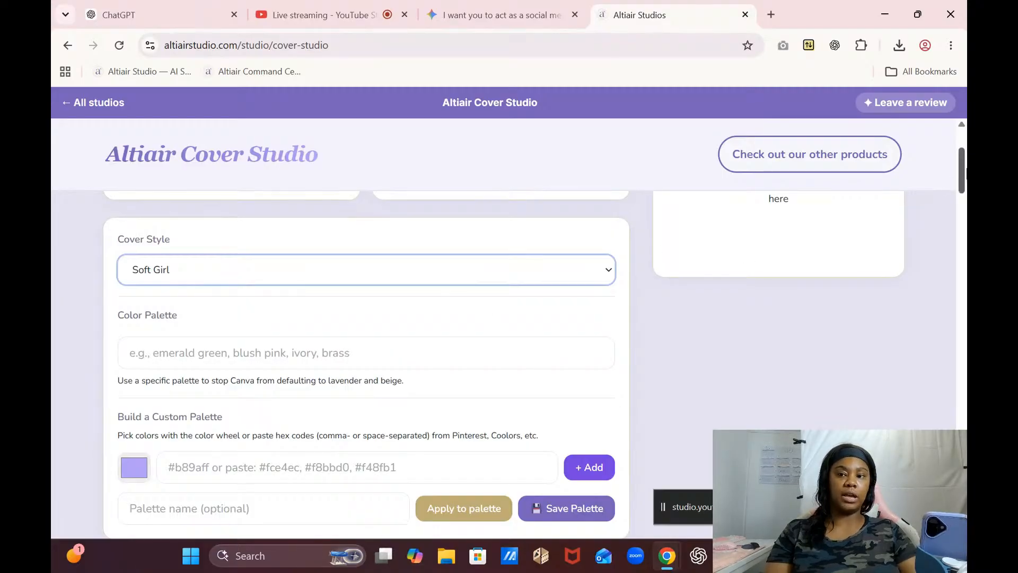
- Open pinterest.com in a new browser tab and save the grey bedroom pin to the 2026 Master Bedroom board
left_click_drag(964, 170, 964, 180)
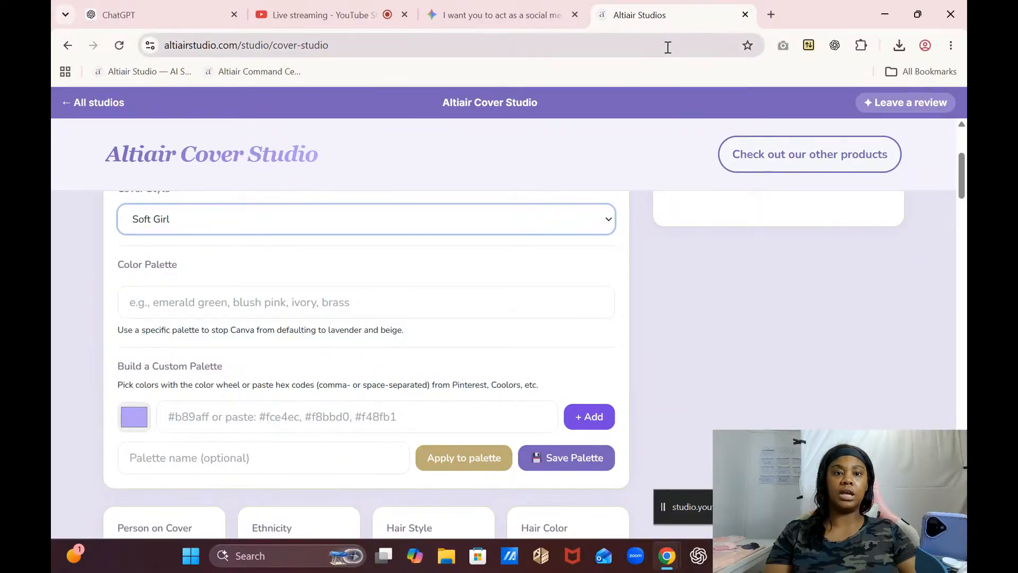
left_click(774, 16)
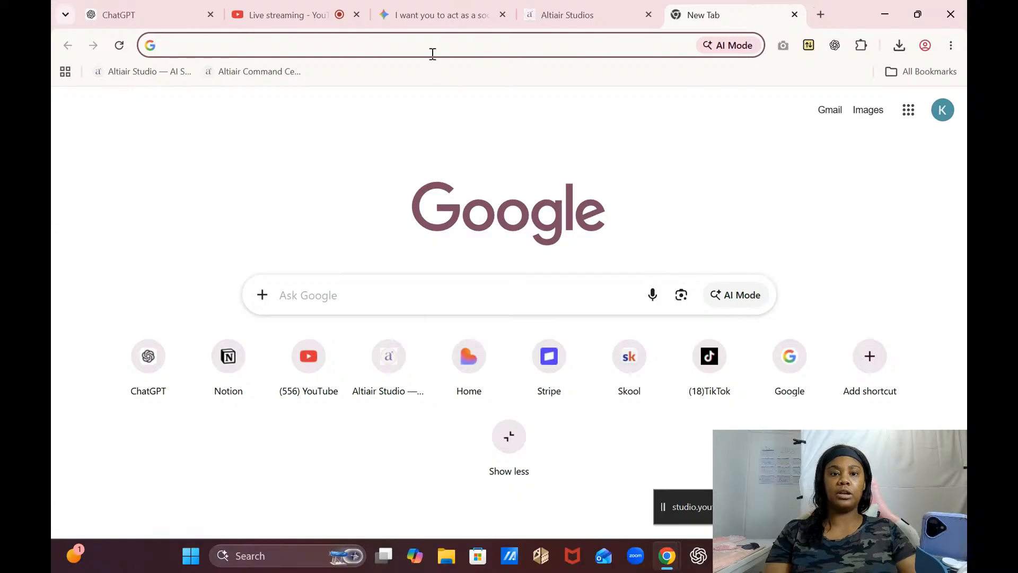
left_click(433, 51)
type("pinterest.com")
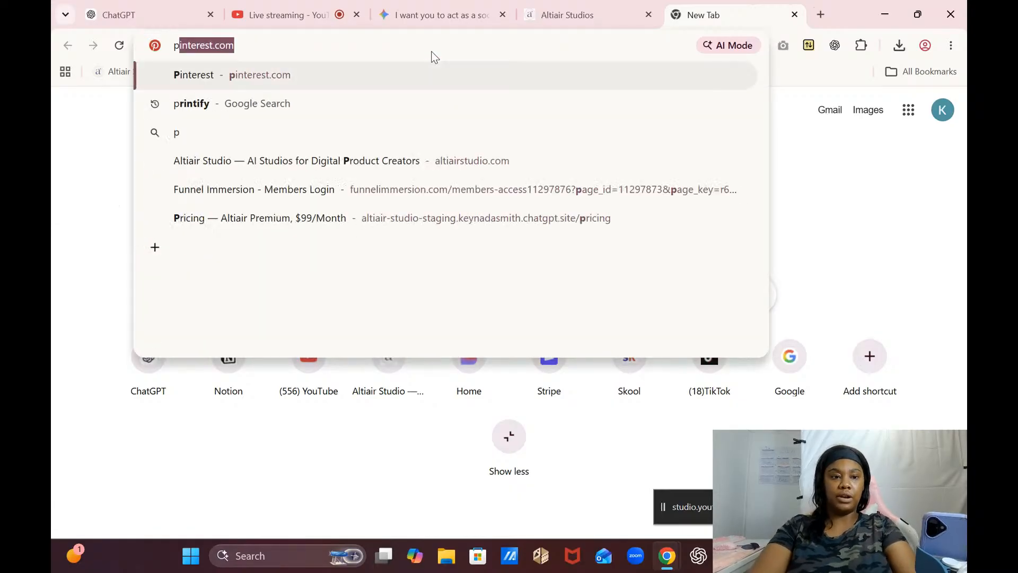
key("Return")
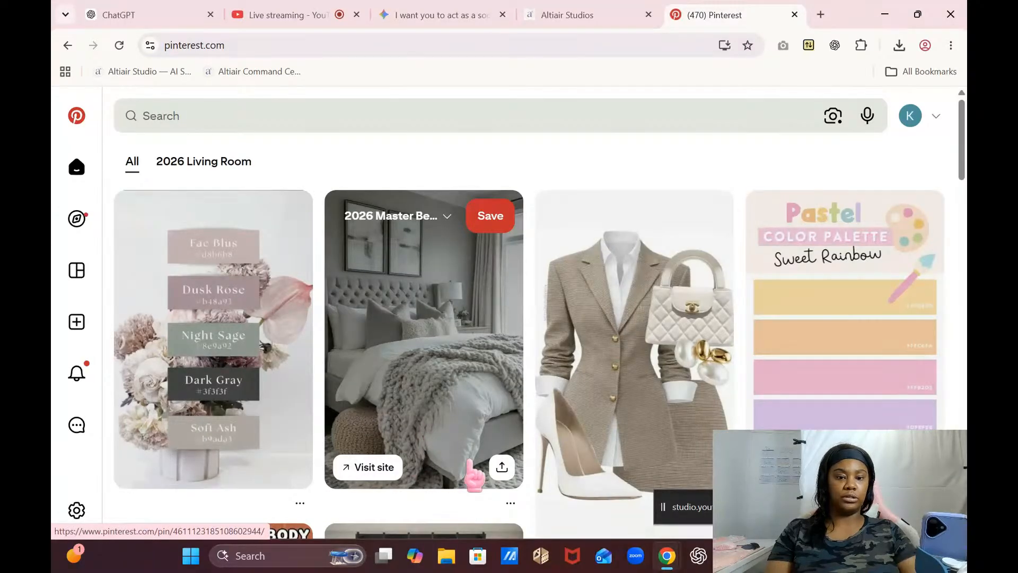
left_click(489, 216)
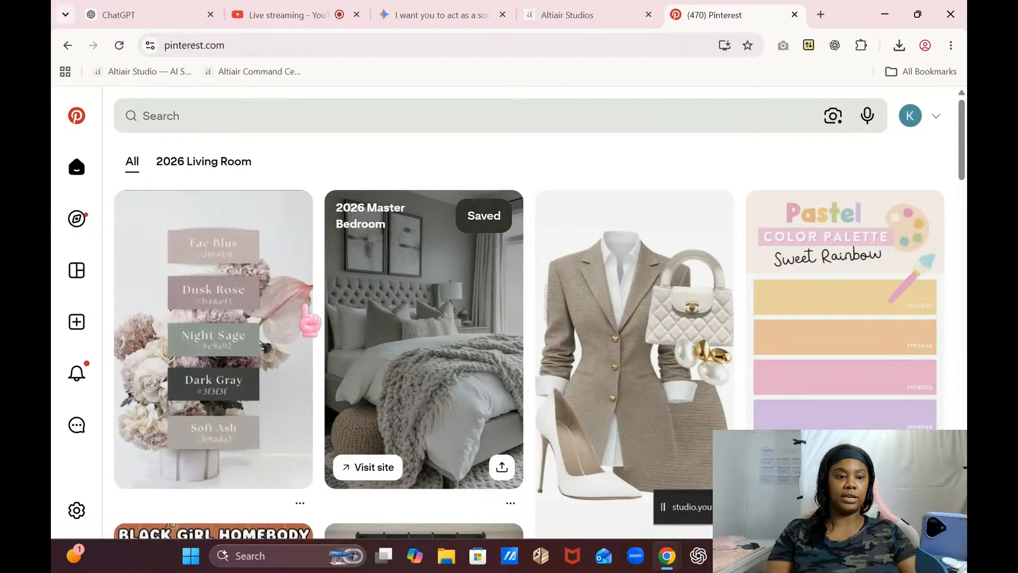
- Open the floral color palette pin with Dusk Rose and Night Sage and capture a screenshot of its image
left_click(263, 324)
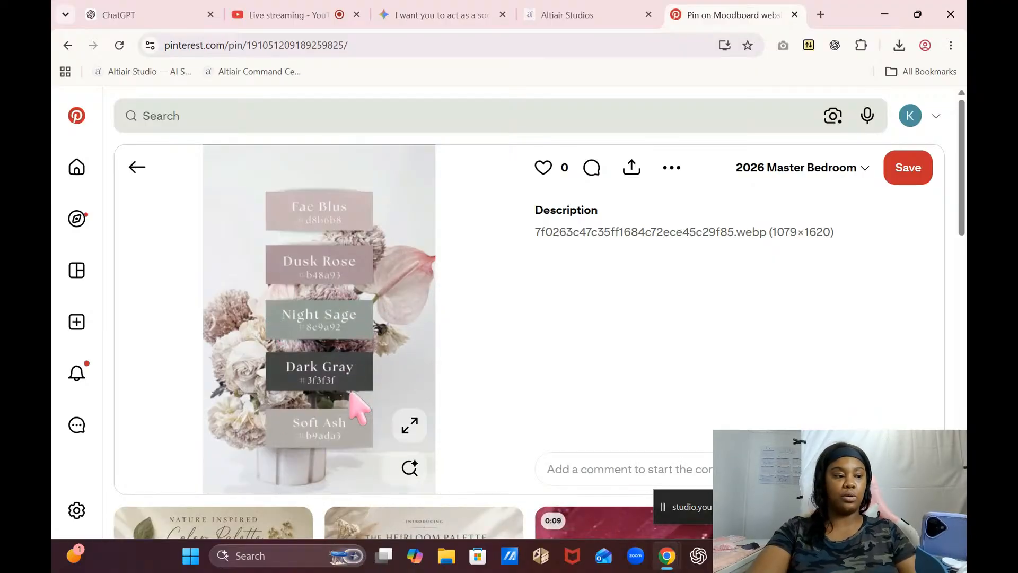
key("super+shift+s")
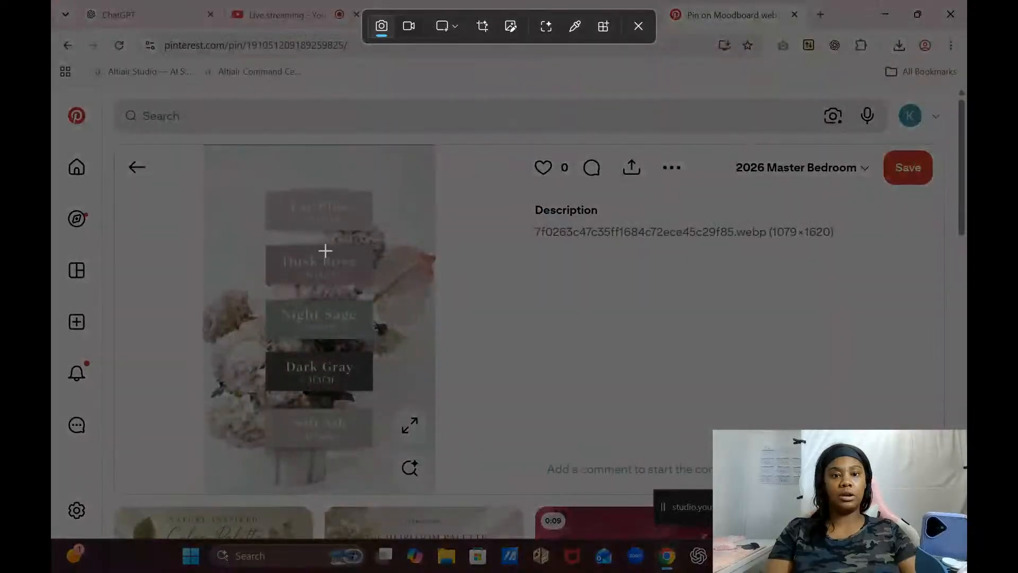
left_click_drag(201, 146, 435, 491)
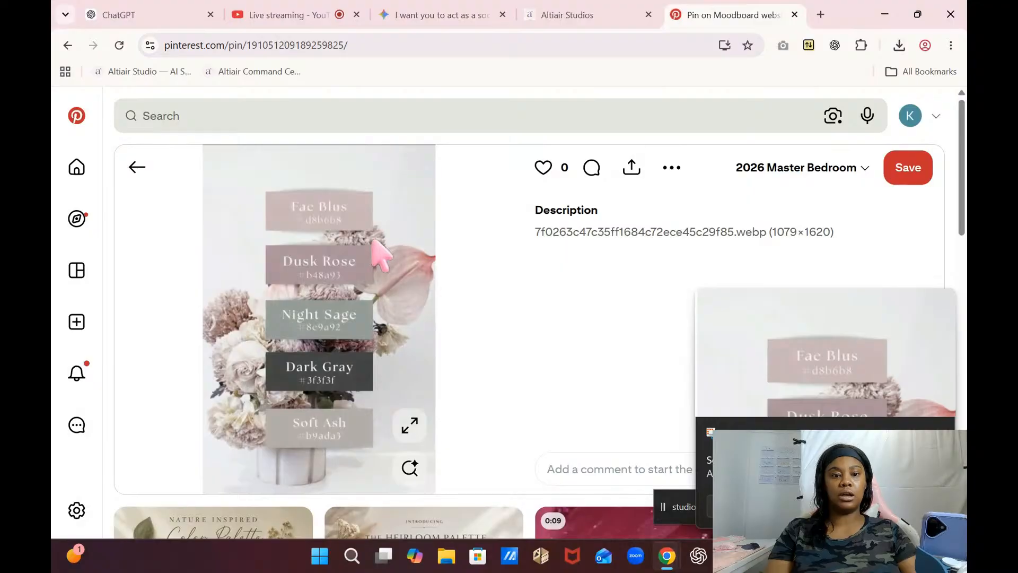
- Detach the ChatGPT tab into its own window, bring that window forward and merge it back into the main browser window
left_click_drag(381, 255, 415, 195)
left_click_drag(239, 236, 291, 189)
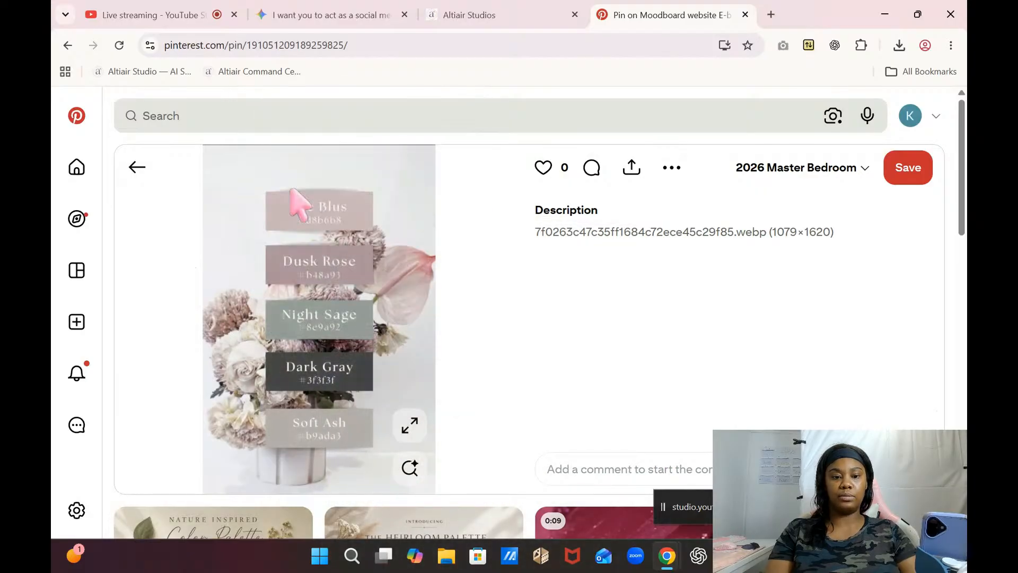
mouse_move(674, 561)
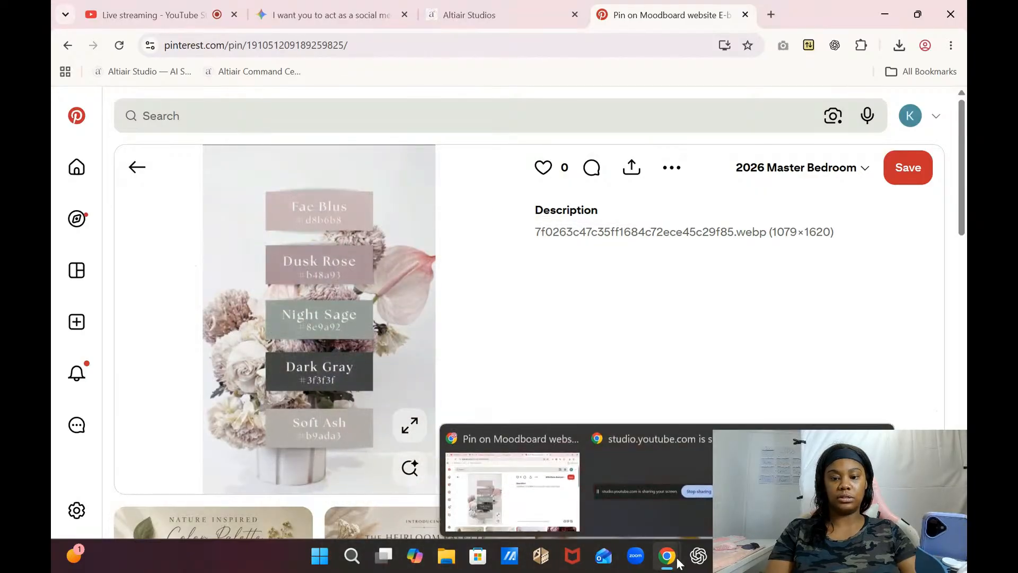
left_click(784, 485)
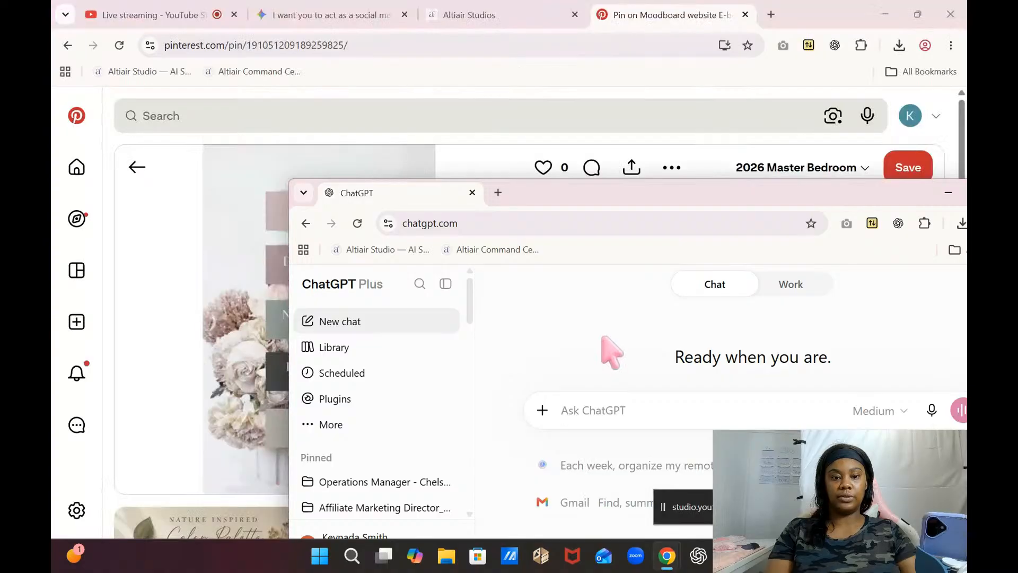
left_click_drag(259, 283, 461, 335)
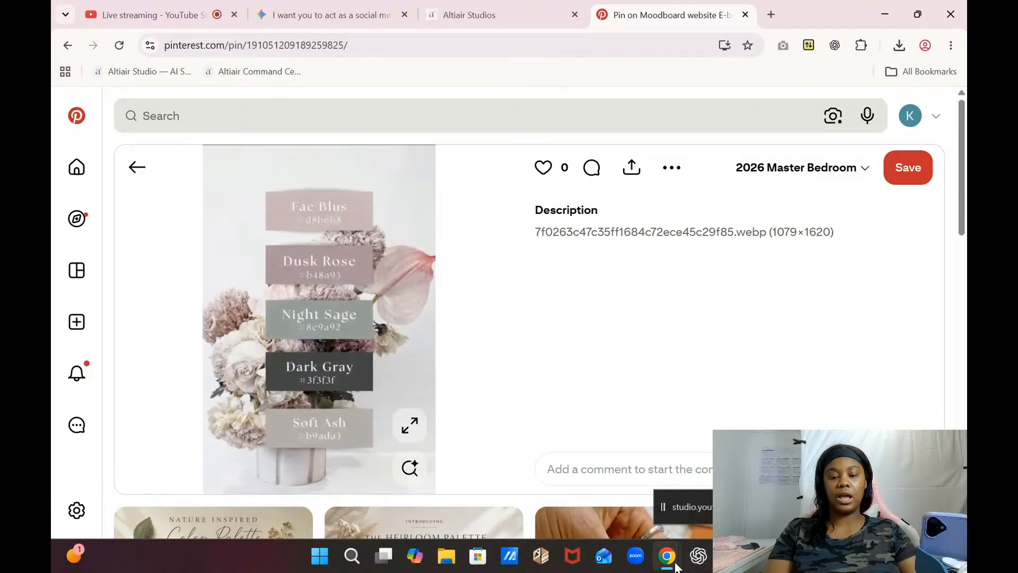
mouse_move(673, 563)
left_click(811, 483)
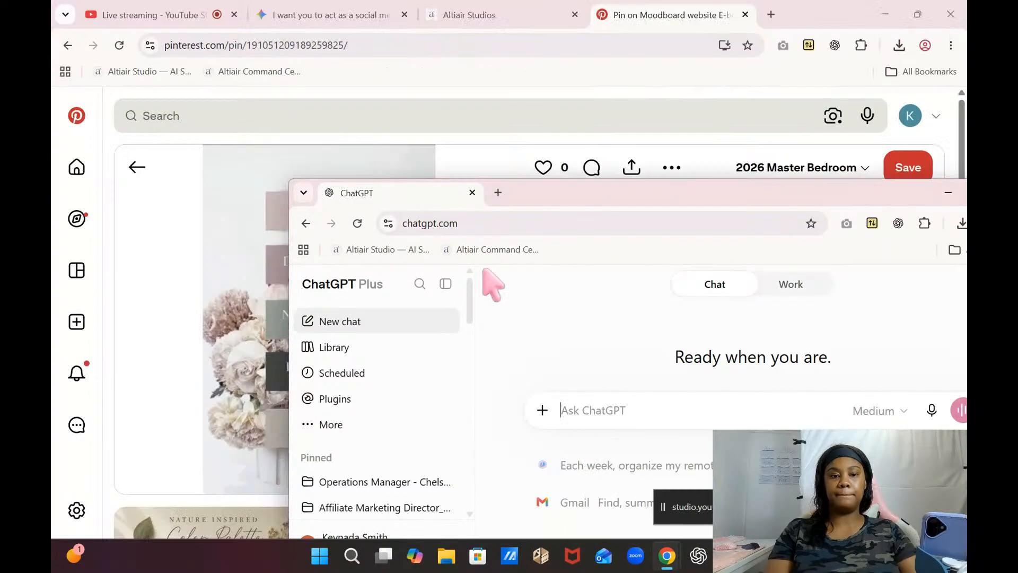
left_click_drag(415, 202, 157, 27)
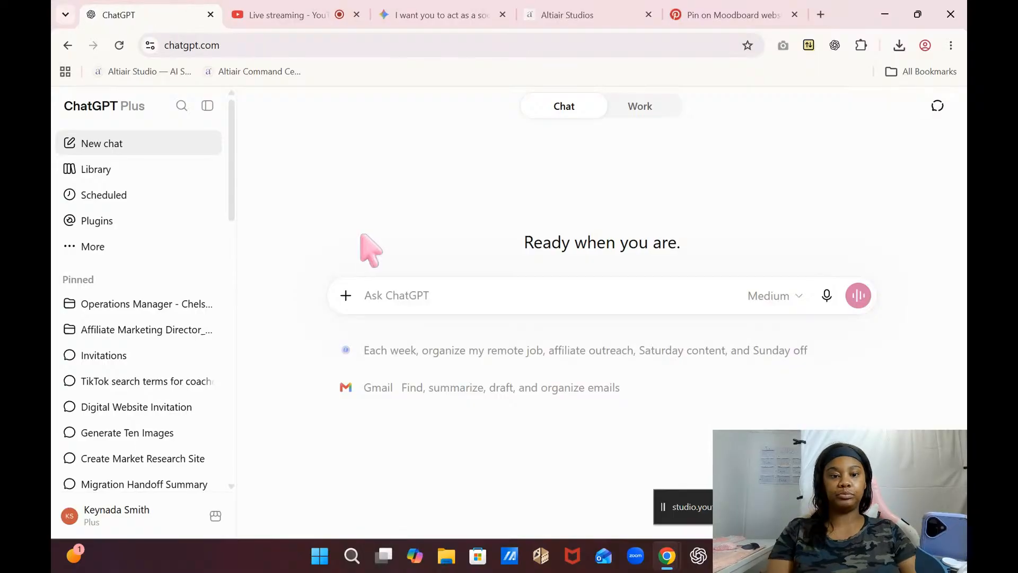
- Paste the color palette screenshot into a new ChatGPT message and remove the attachment
right_click(409, 295)
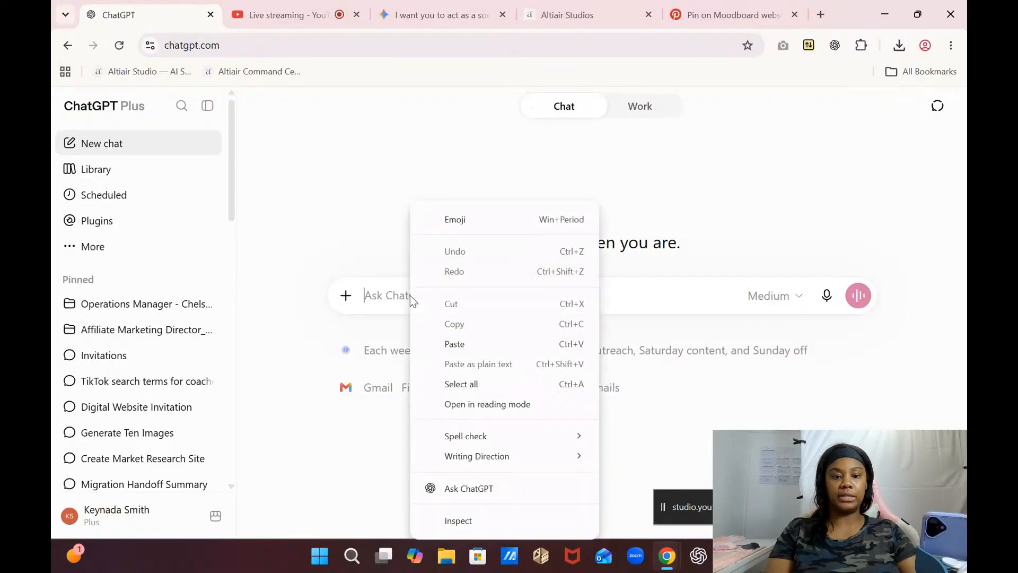
left_click(459, 344)
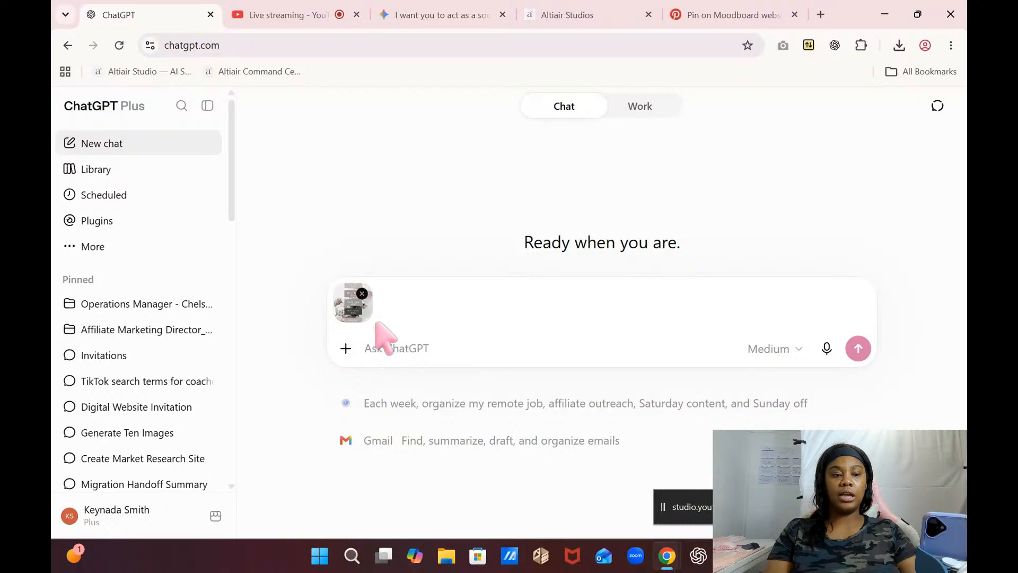
left_click(362, 293)
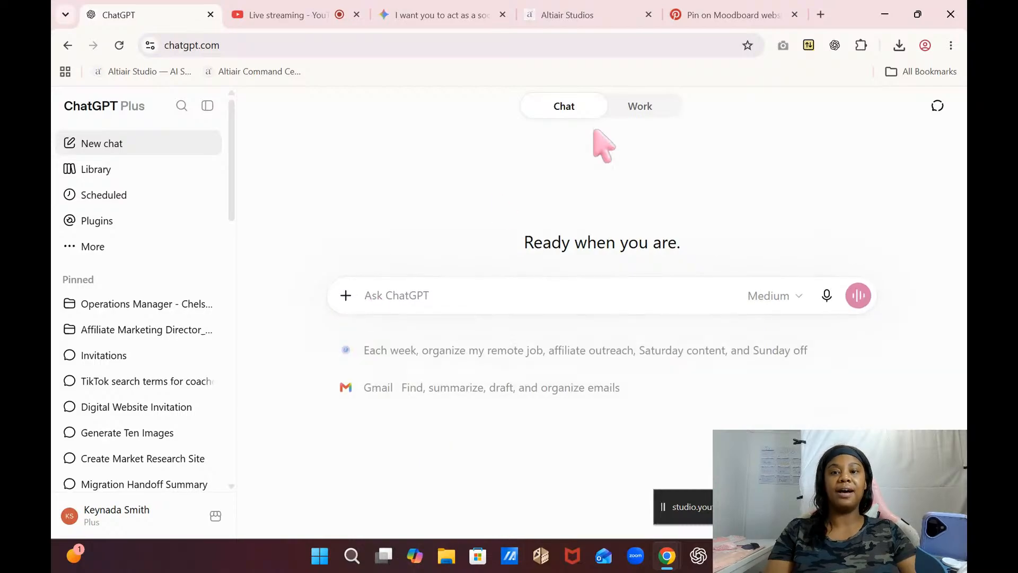
- Open a new browser tab and close the Pinterest pin tab
left_click(821, 14)
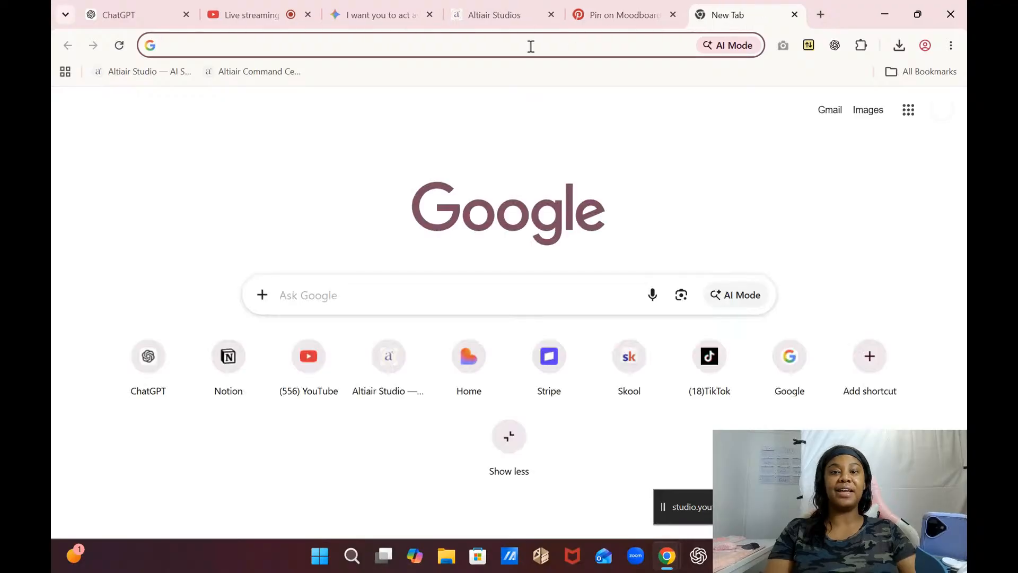
left_click(638, 20)
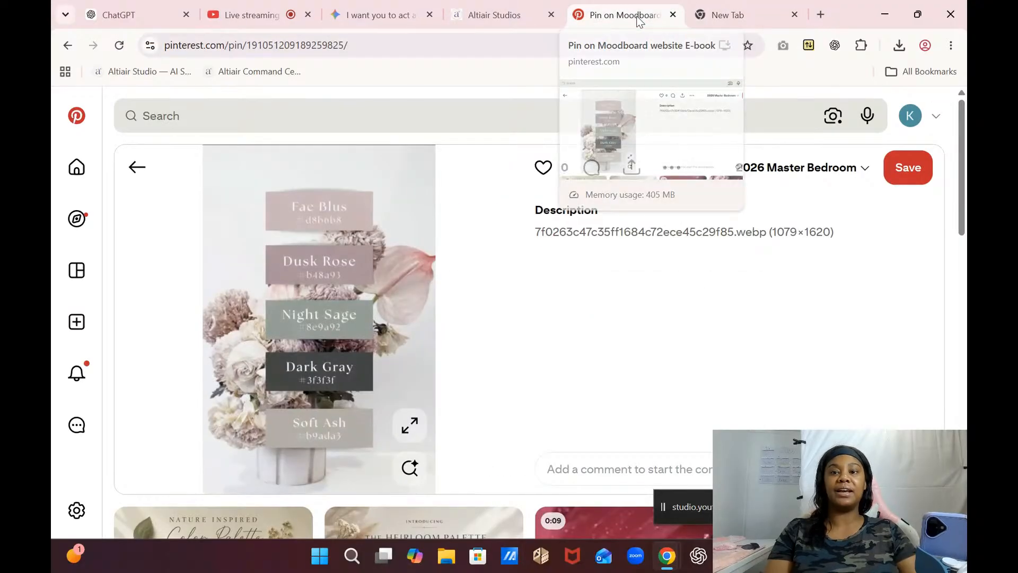
left_click(675, 16)
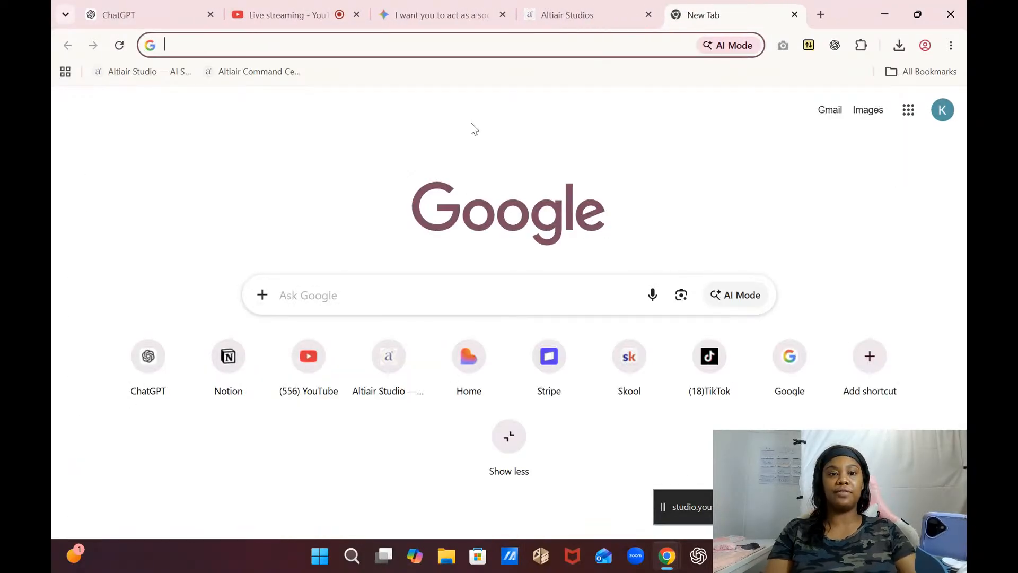
- Go to canva.com in the new tab and open the recent "color swatches" design
type("canva.com")
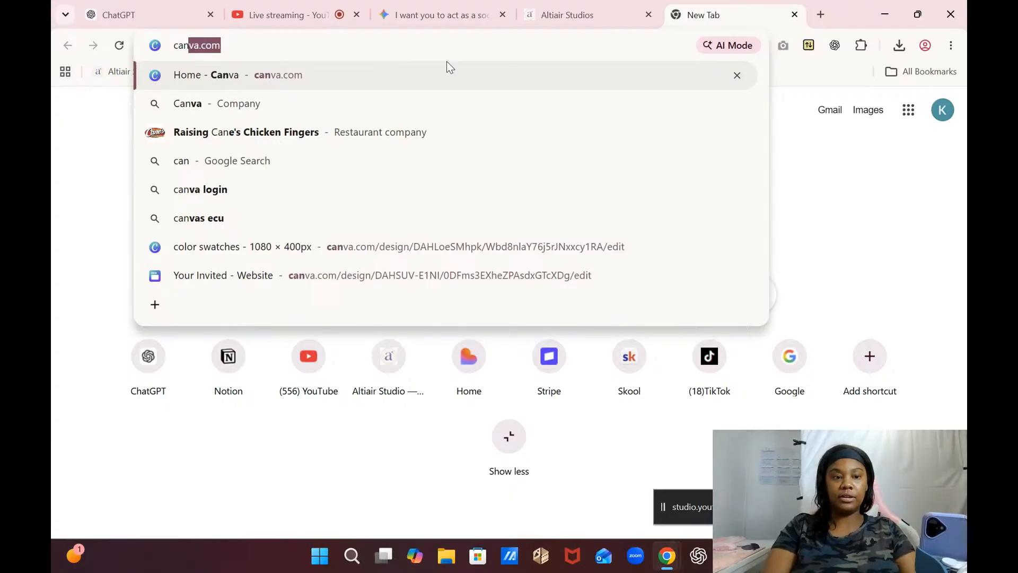
key("Return")
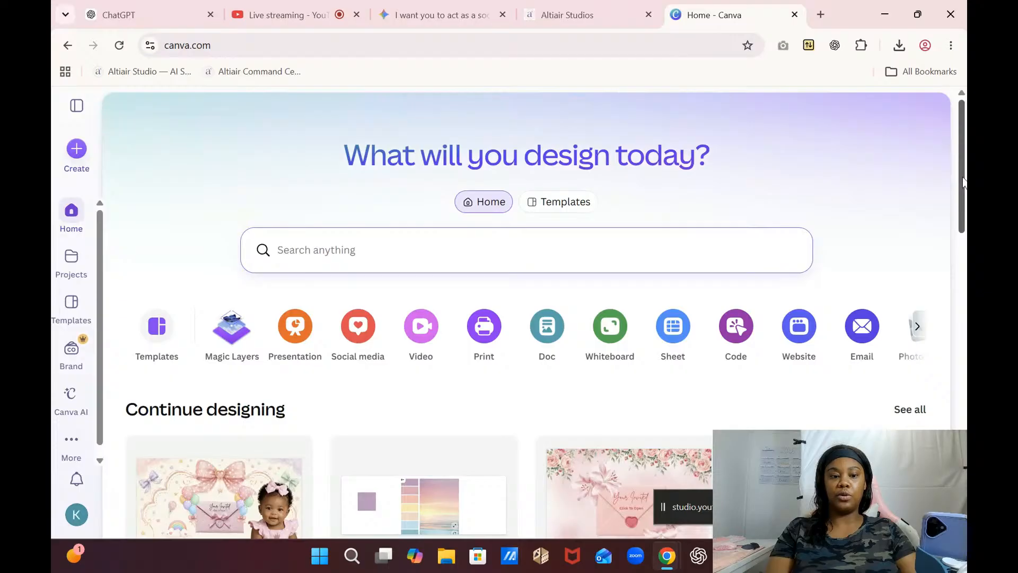
left_click_drag(964, 182, 965, 205)
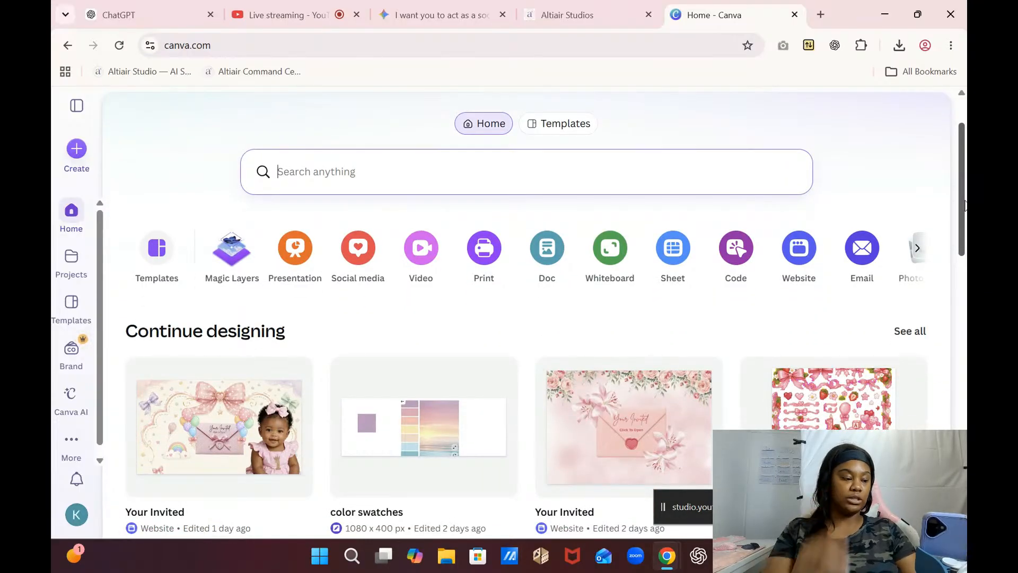
left_click_drag(965, 205, 965, 219)
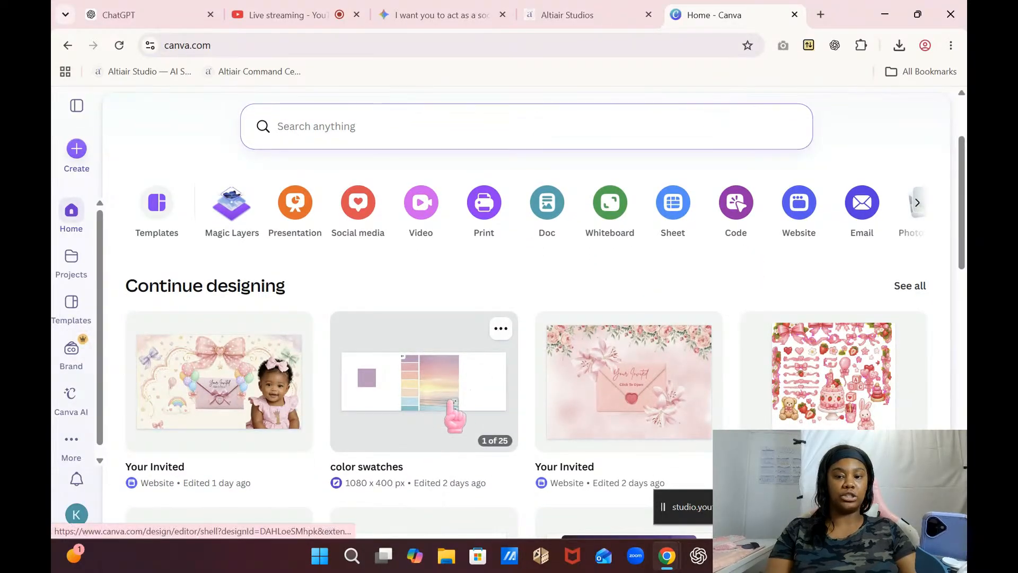
left_click(454, 415)
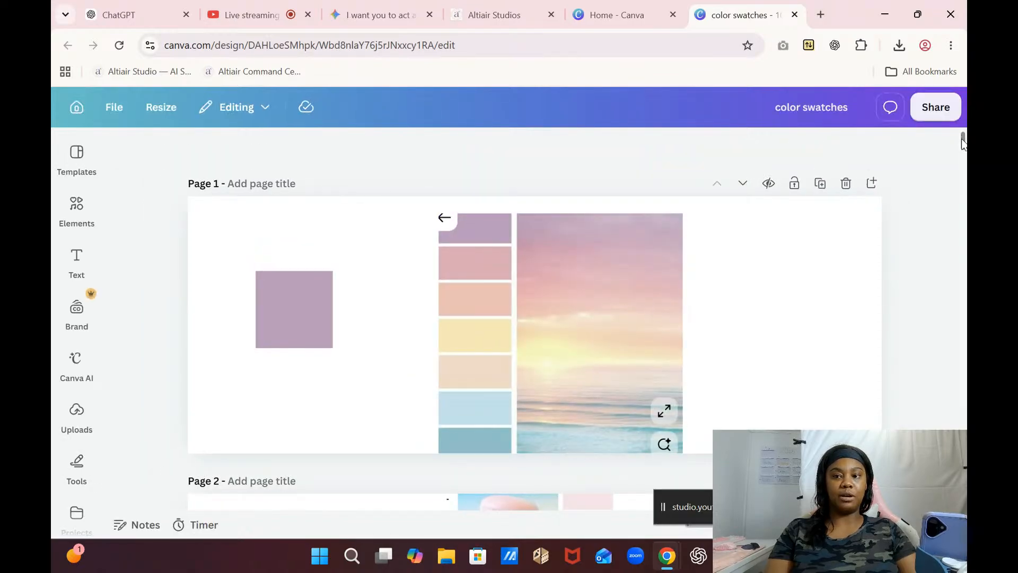
- Add a blank page after page 25 of the design and paste the floral color palette screenshot onto it
left_click_drag(963, 143, 963, 487)
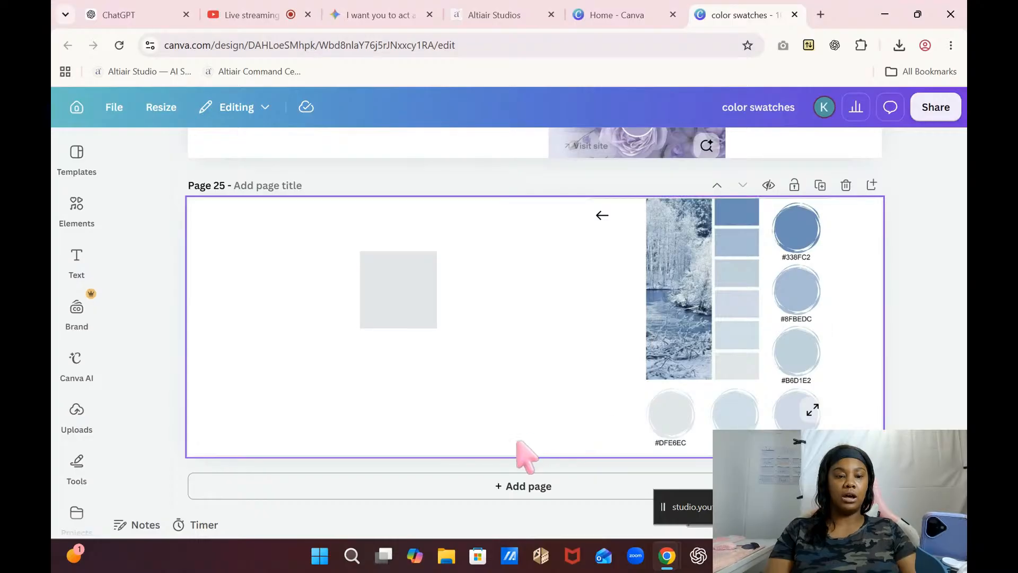
left_click(461, 502)
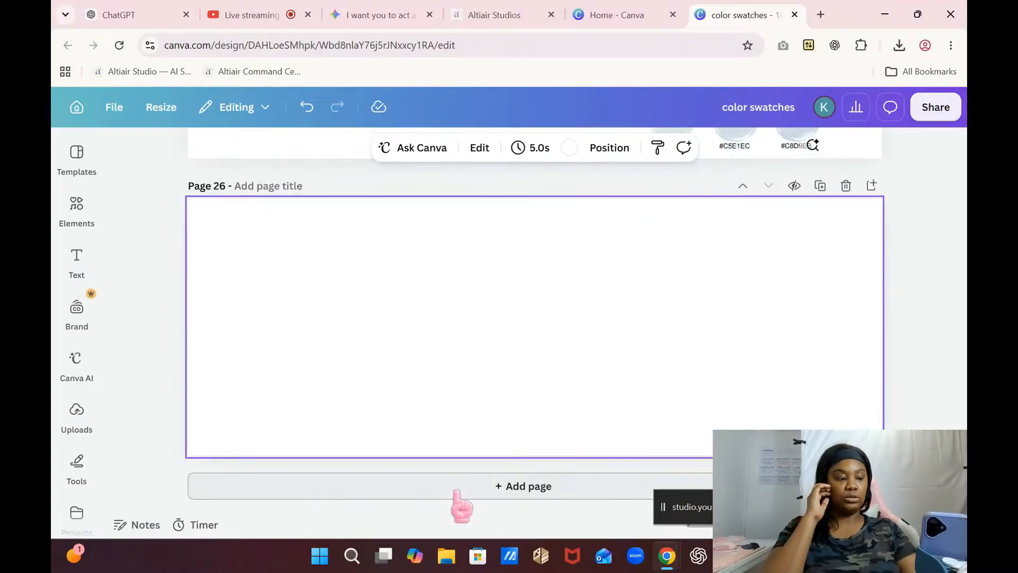
right_click(427, 344)
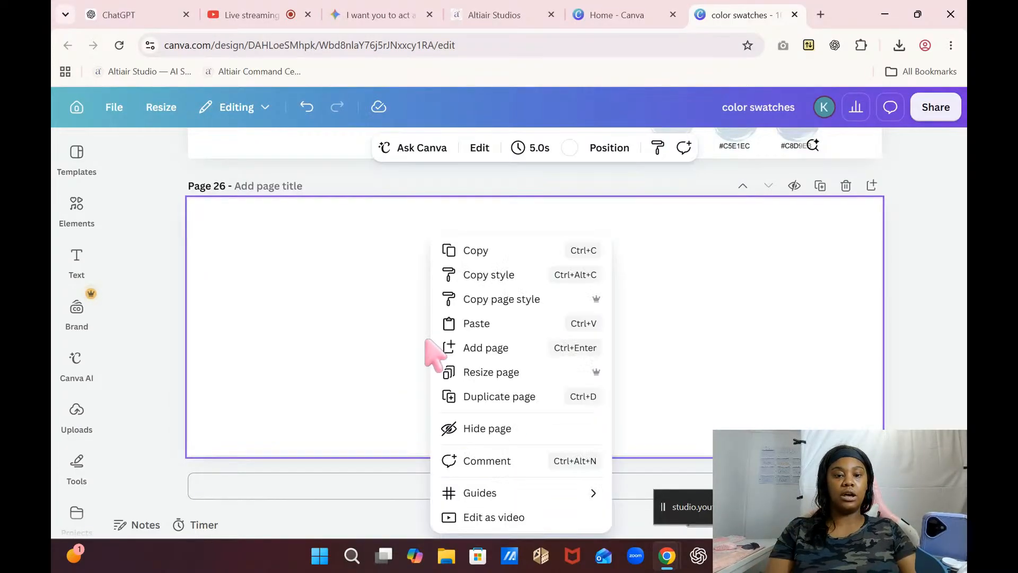
left_click(480, 325)
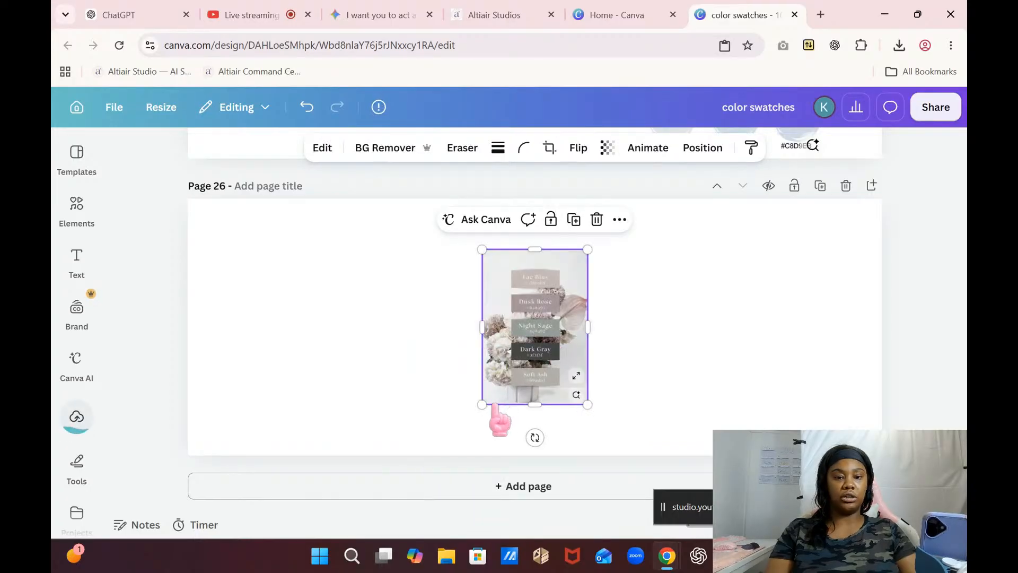
- Enlarge the palette screenshot to the full height of page 26 and shift it right of the page's center
left_click_drag(482, 406, 455, 443)
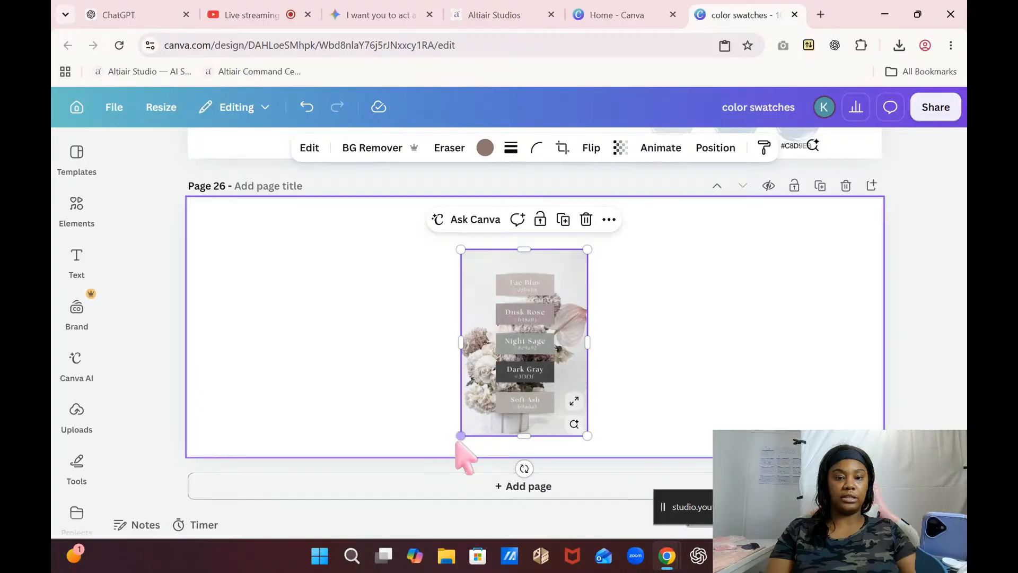
left_click(451, 451)
left_click(470, 427)
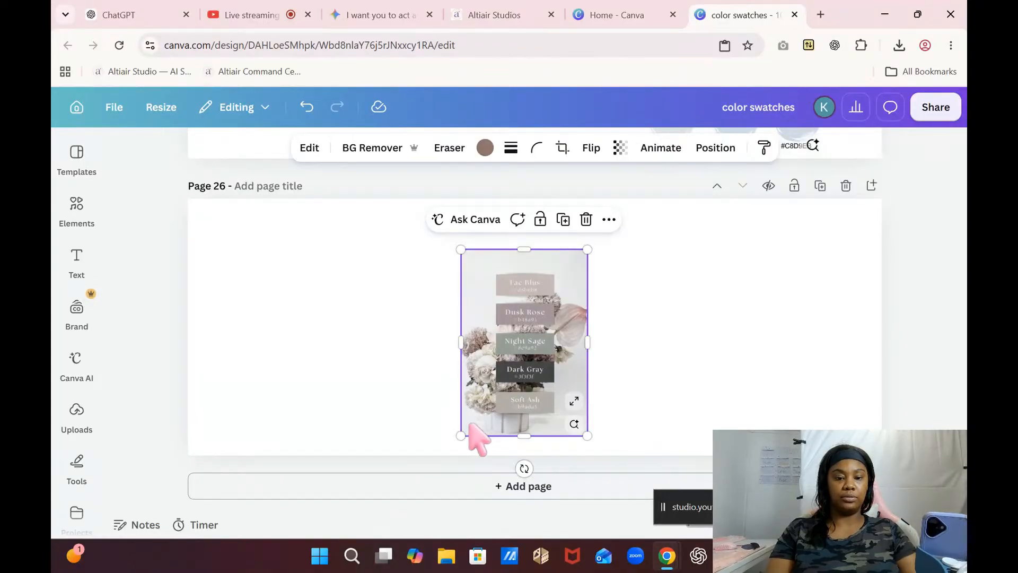
left_click_drag(460, 436, 447, 455)
left_click_drag(588, 248, 622, 199)
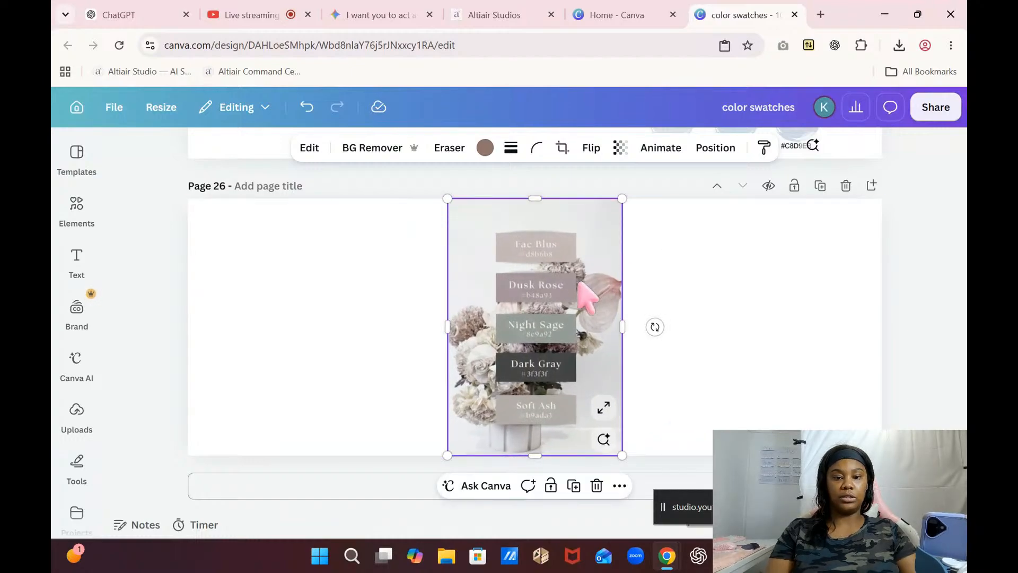
left_click_drag(579, 281, 656, 287)
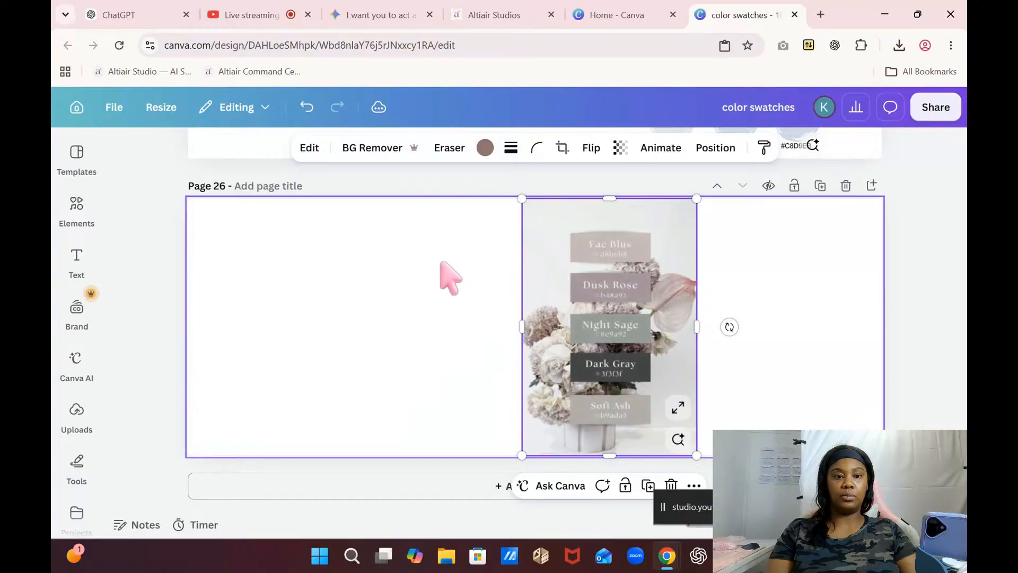
- Add a square from the recently used shapes and place it in the blank area left of the palette image
left_click(88, 218)
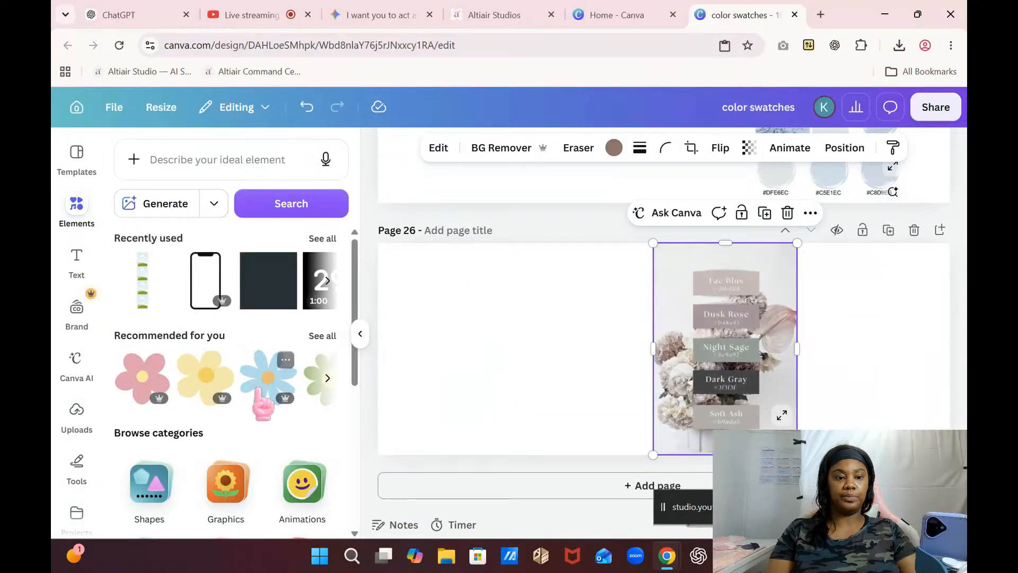
scroll(350, 350, "down", 3)
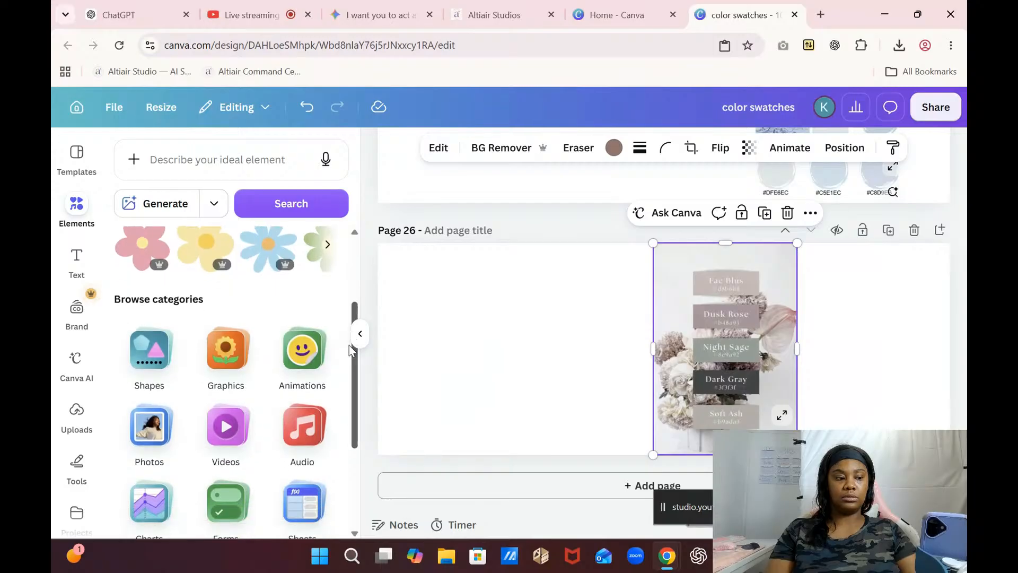
left_click(147, 342)
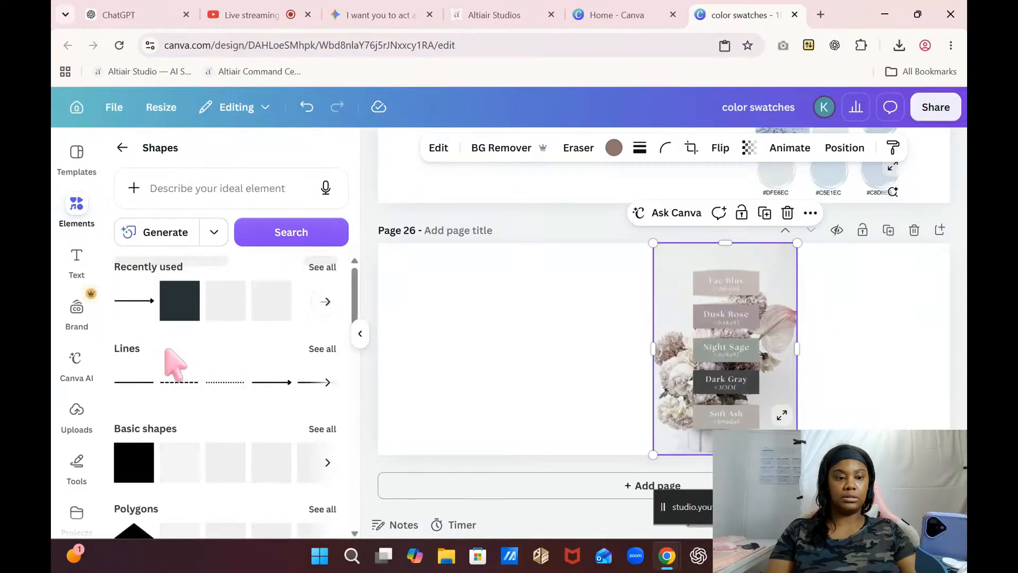
left_click(169, 321)
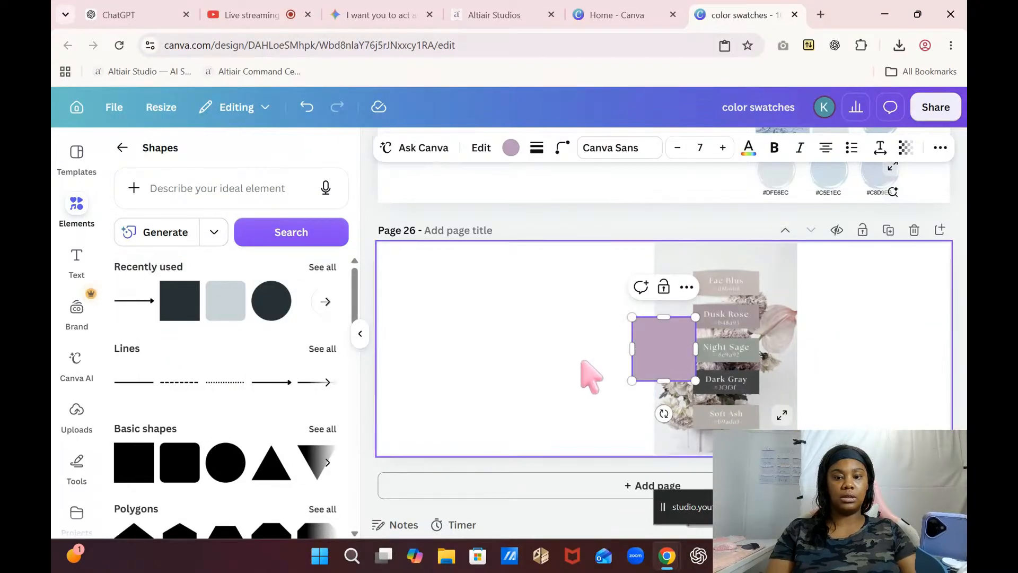
left_click_drag(666, 364, 538, 356)
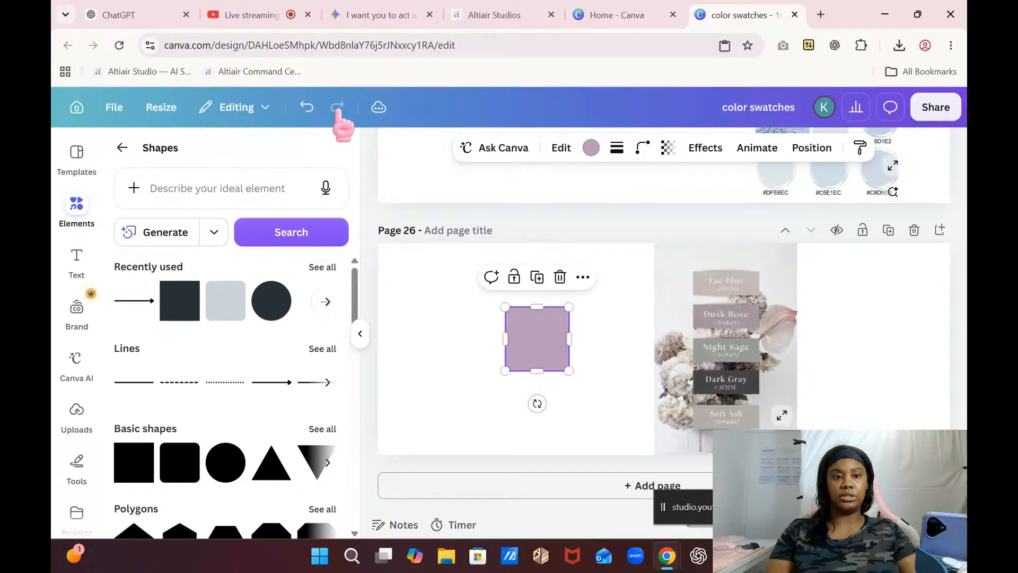
left_click(246, 15)
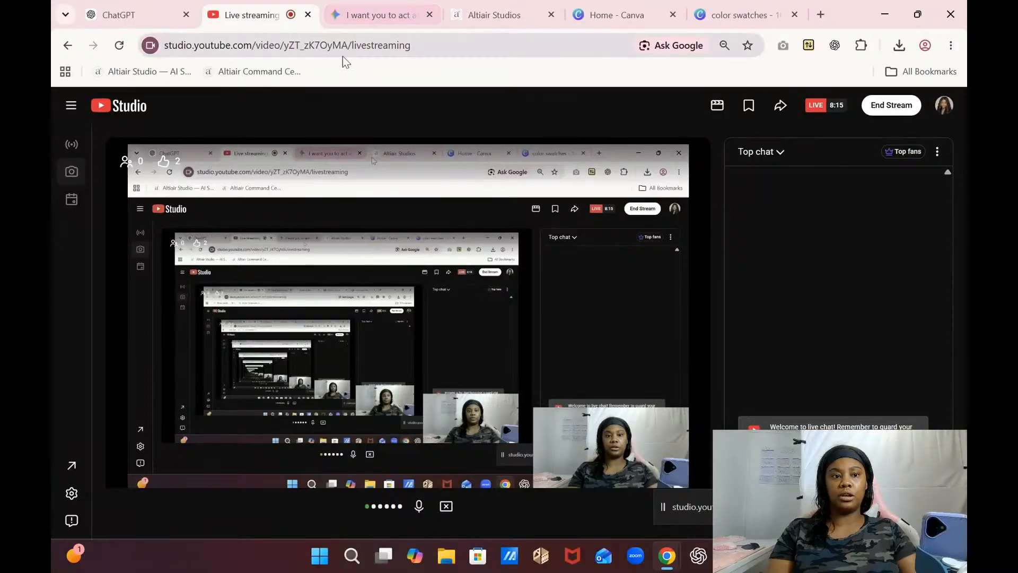
mouse_move(146, 10)
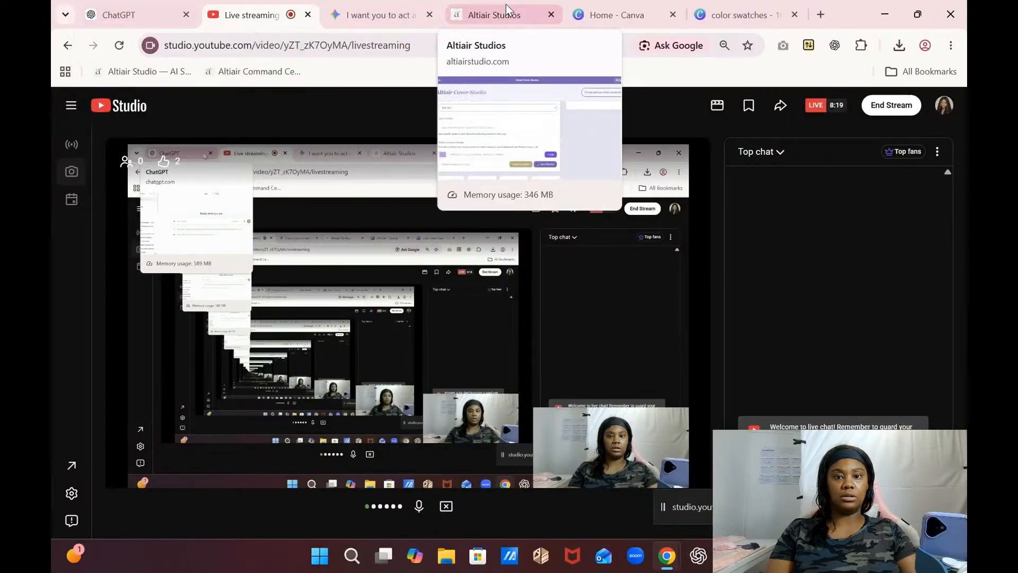
left_click(737, 12)
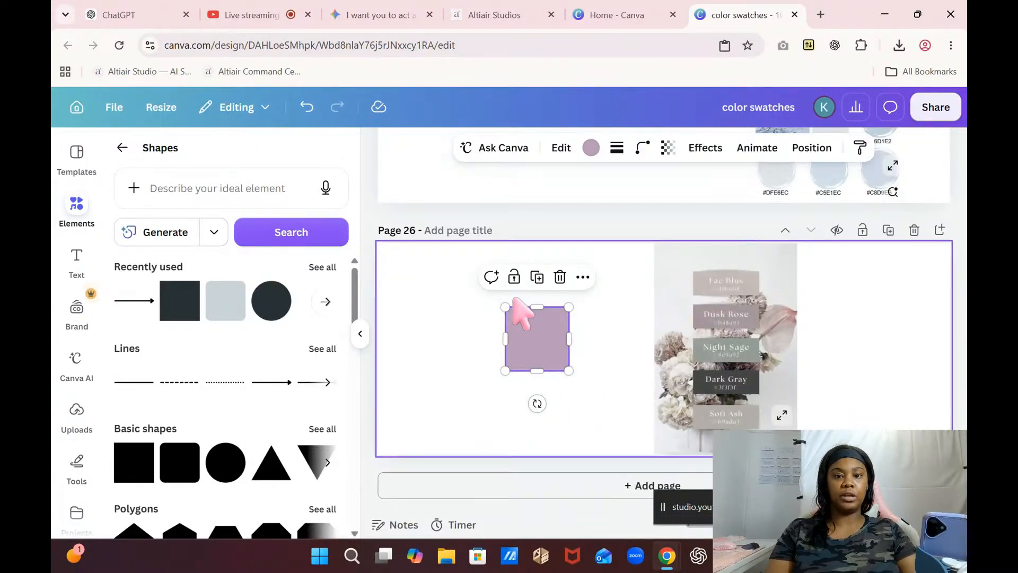
- Recolor the square by sampling the palette image's topmost swatch with the eyedropper and copy its hex code, #C6B7BB
left_click(591, 149)
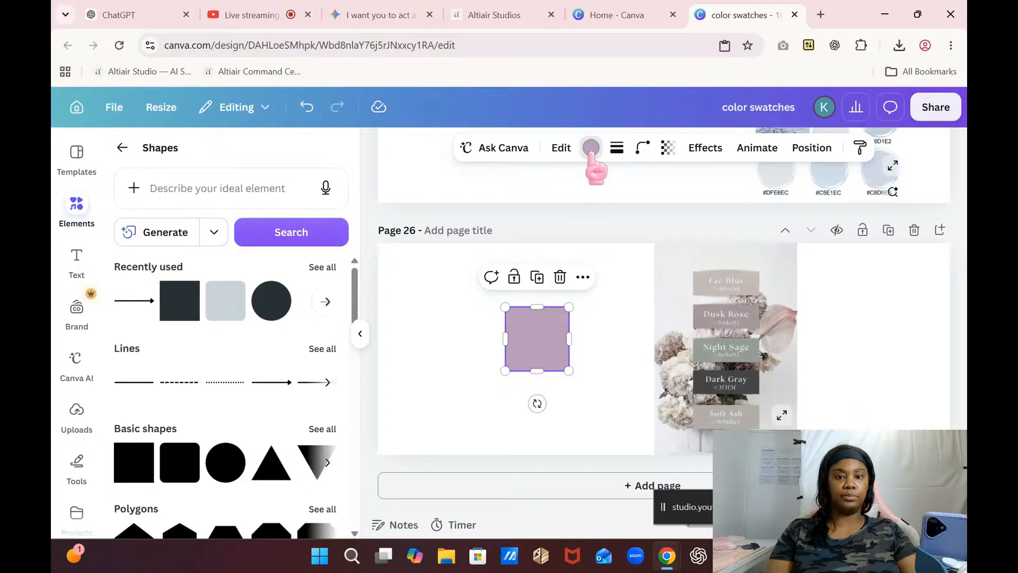
left_click(158, 261)
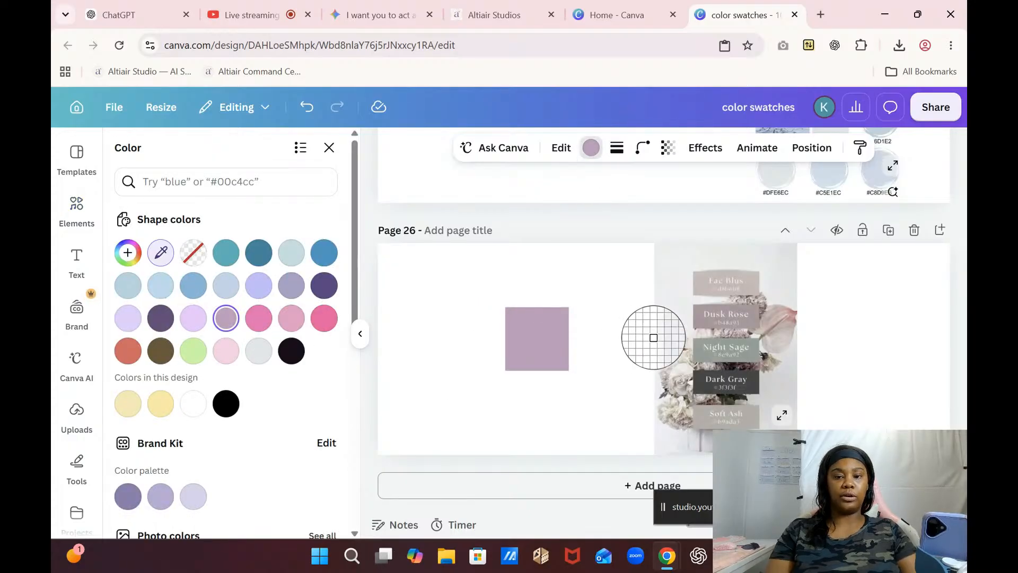
left_click(705, 288)
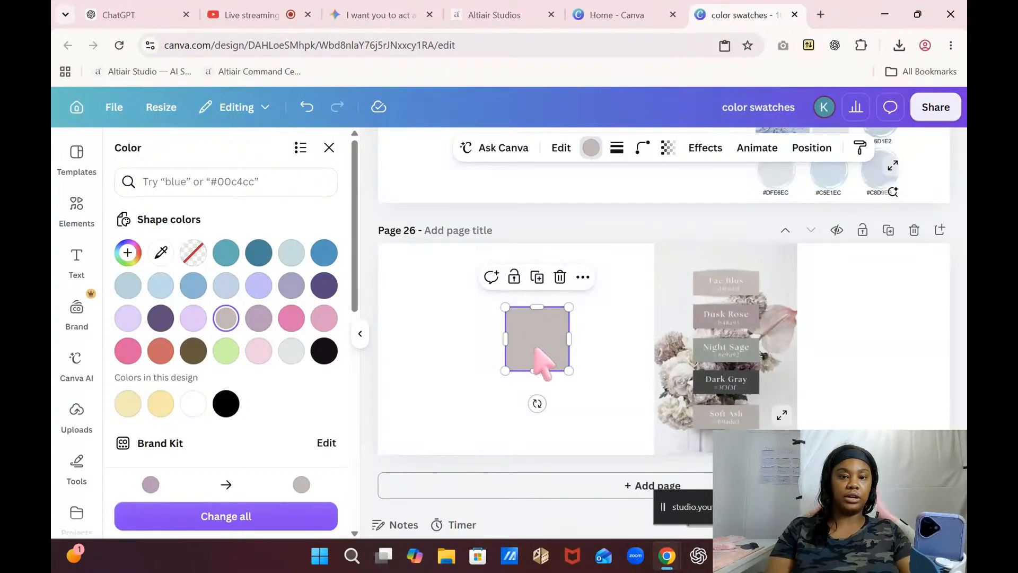
left_click(227, 322)
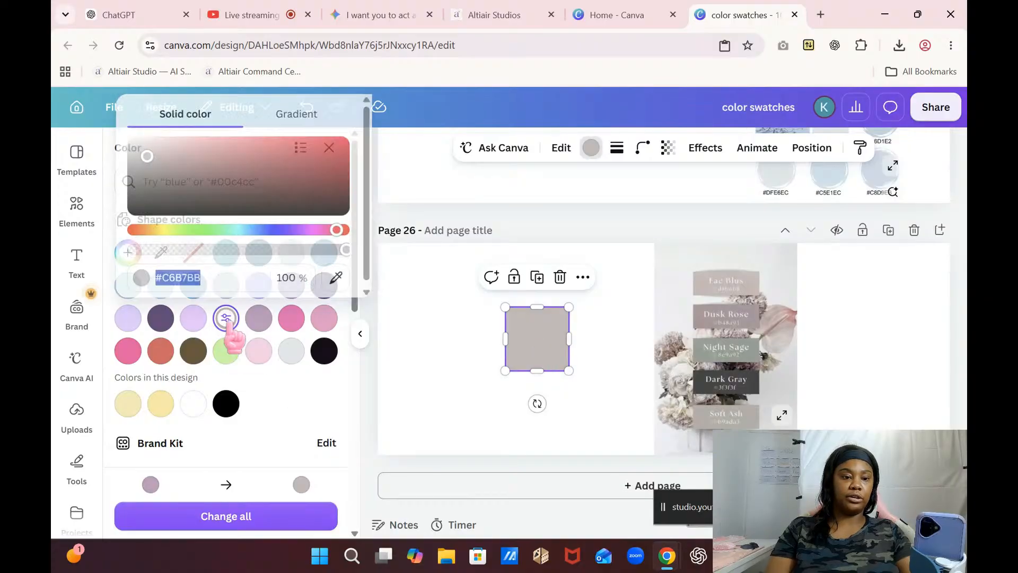
right_click(176, 278)
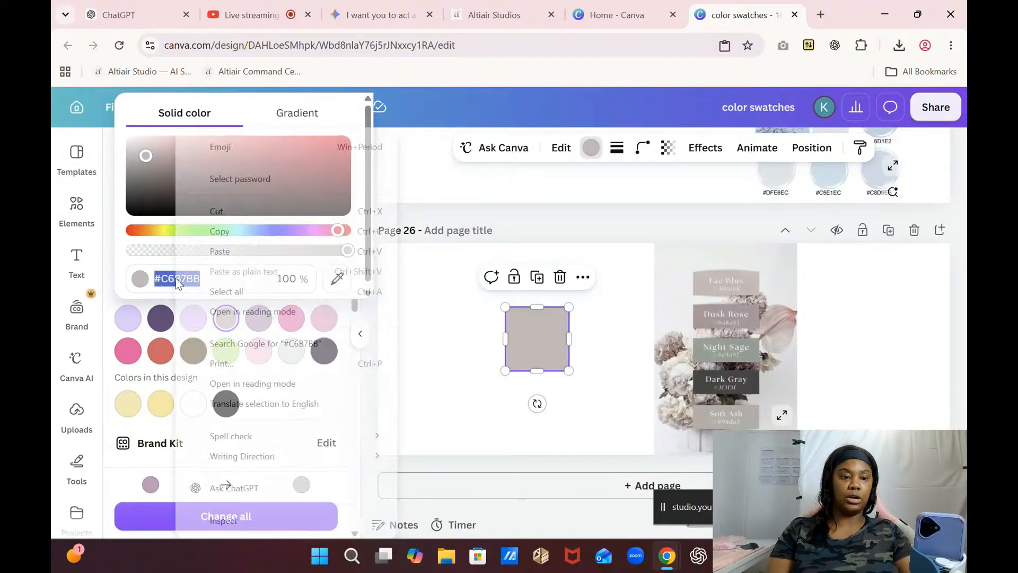
left_click(233, 231)
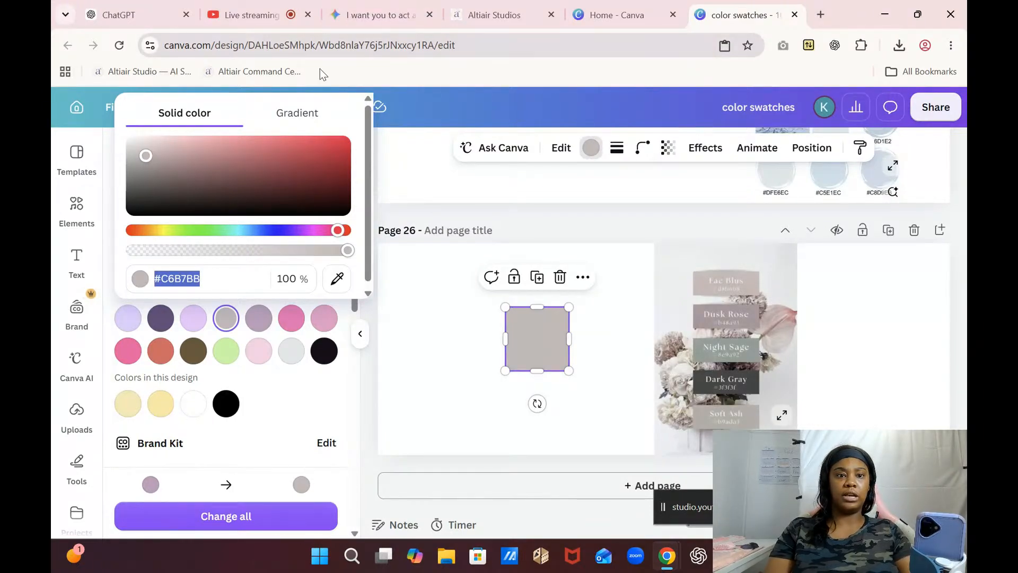
- Move the Gemini tab to the end of the open browser tabs and close it
left_click(492, 15)
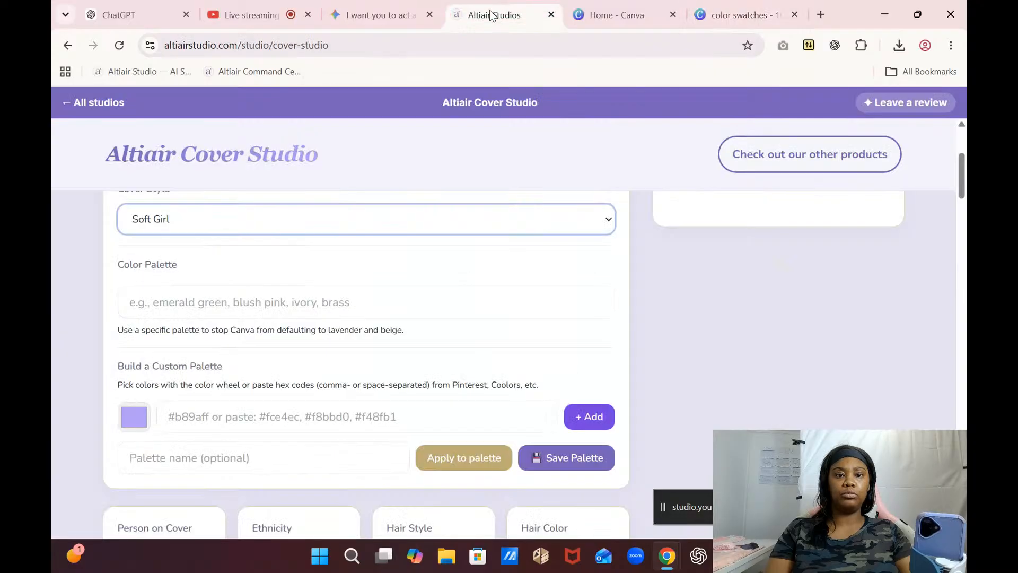
left_click_drag(393, 19, 761, 38)
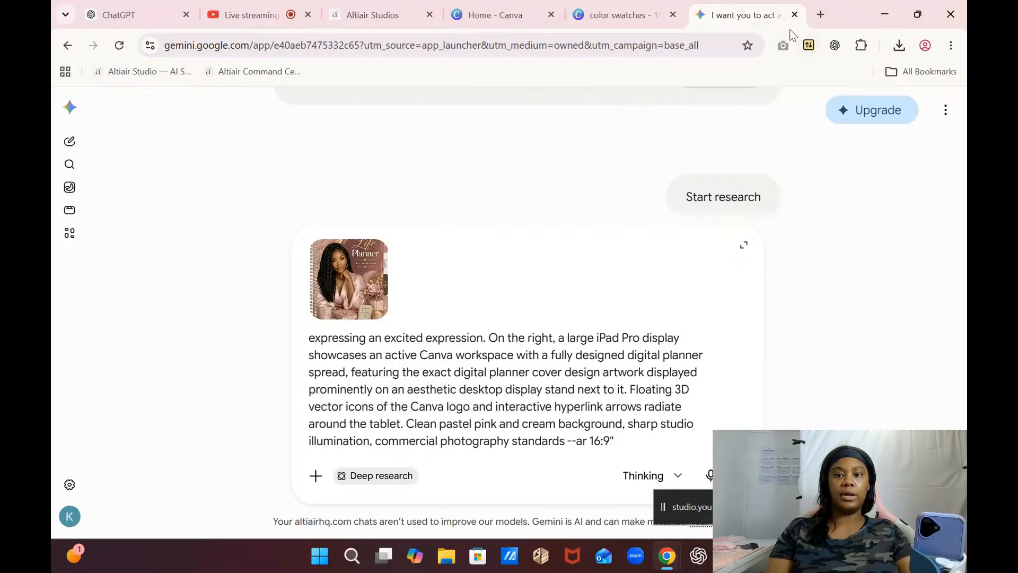
left_click(795, 17)
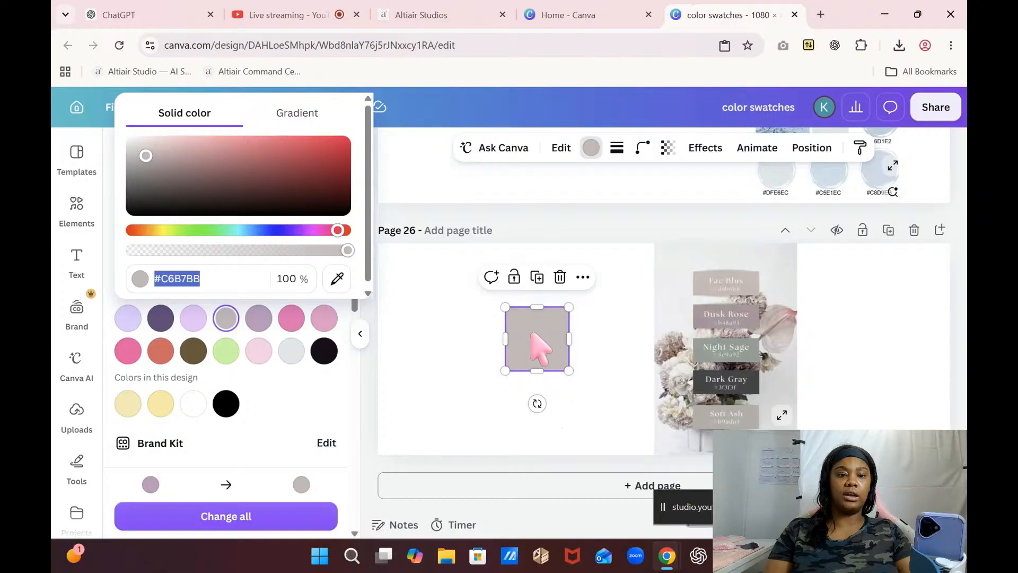
- In Altiair Cover Studio, paste the copied hex code #c6b7bb into the Color Palette field and add a comma after it
left_click(409, 17)
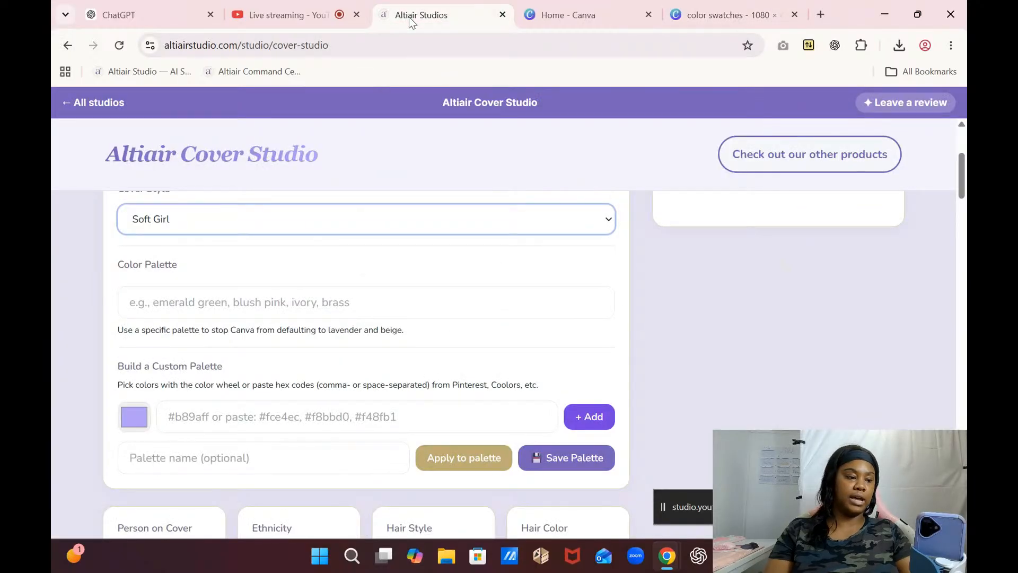
left_click(152, 306)
right_click(150, 304)
left_click(205, 348)
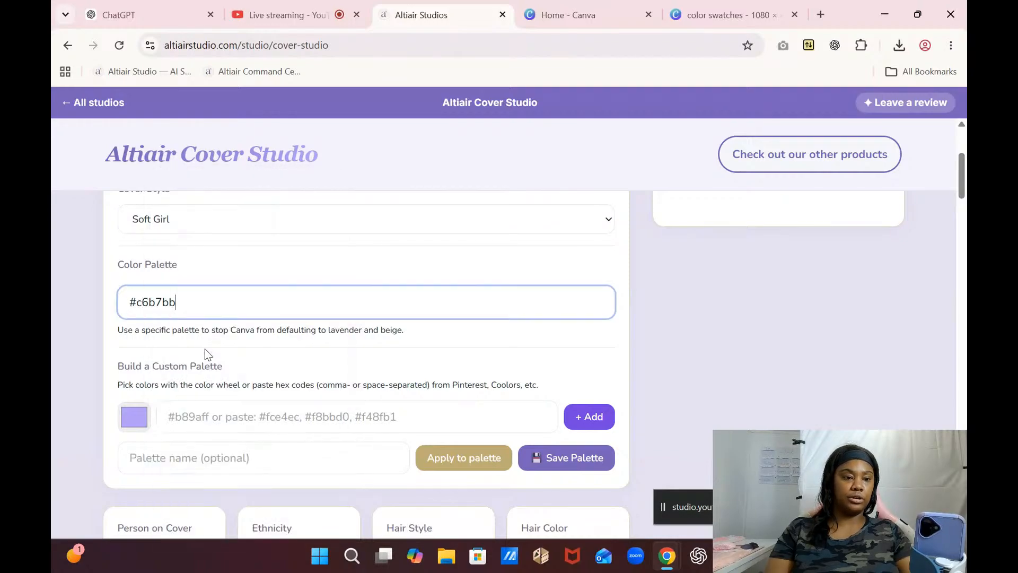
type(",")
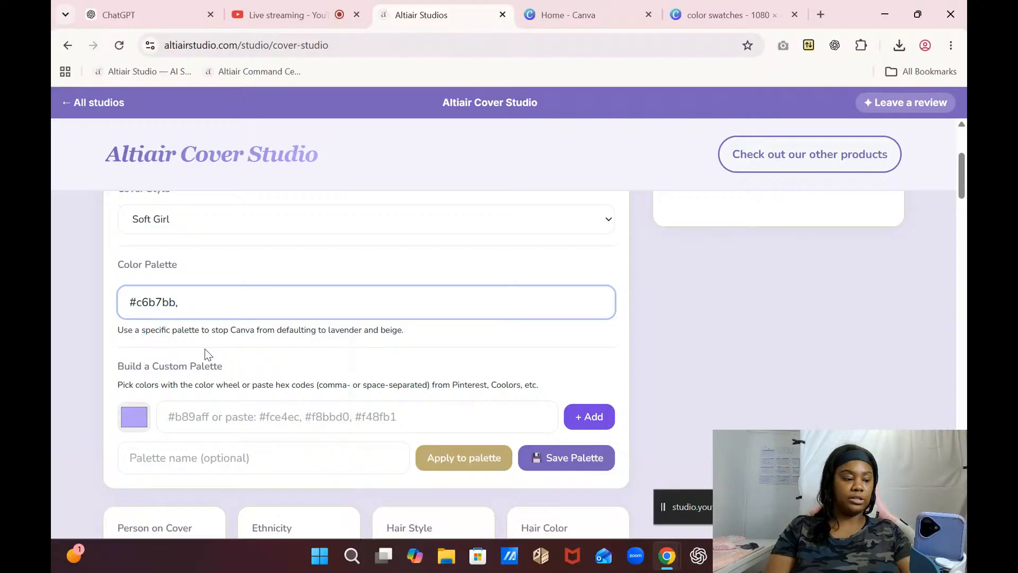
- In the Canva color swatches design, recolor the square by sampling the Dusk Rose swatch with the eyedropper and copy its hex code, #A7959C
left_click(735, 7)
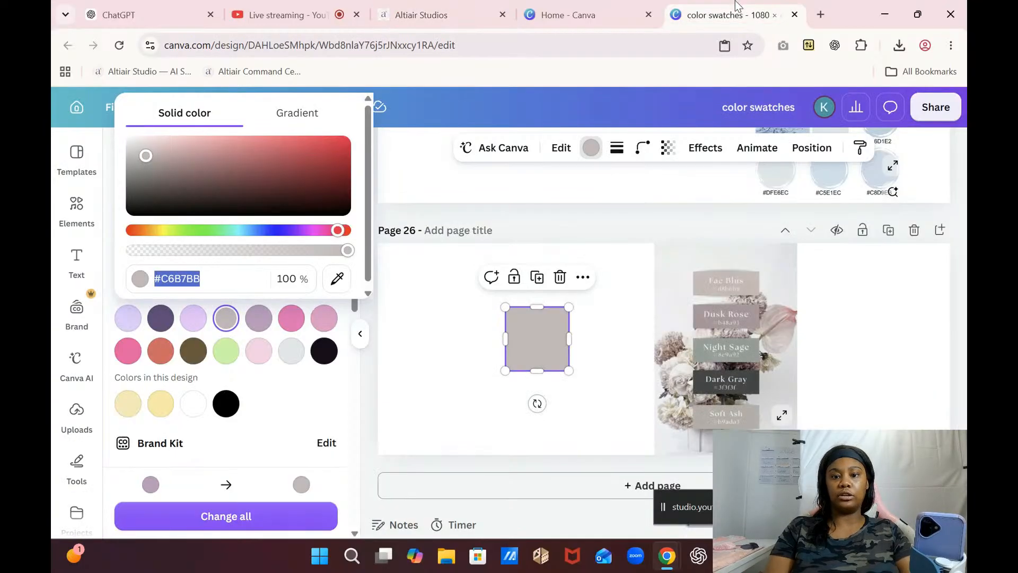
left_click(337, 277)
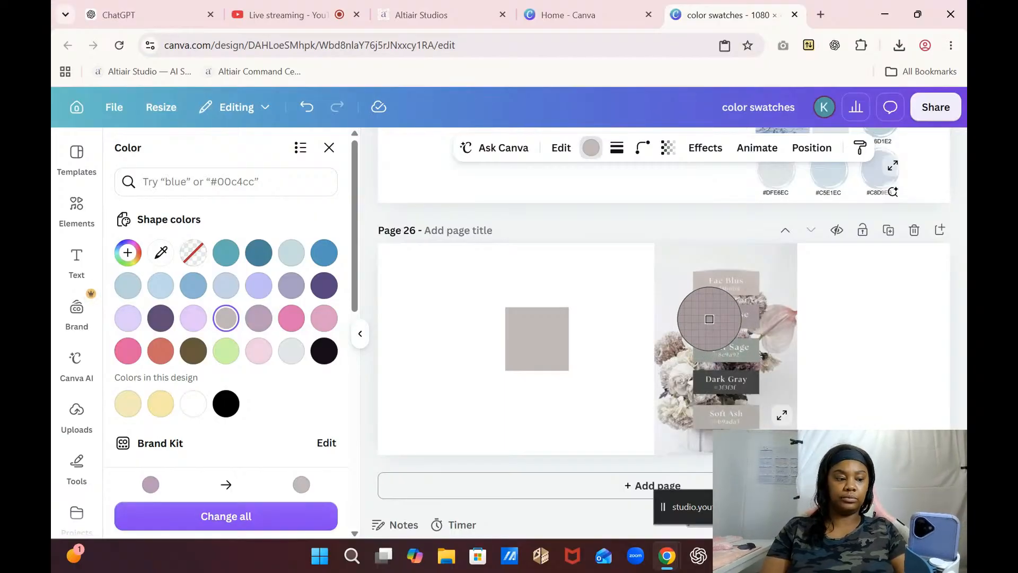
left_click(709, 319)
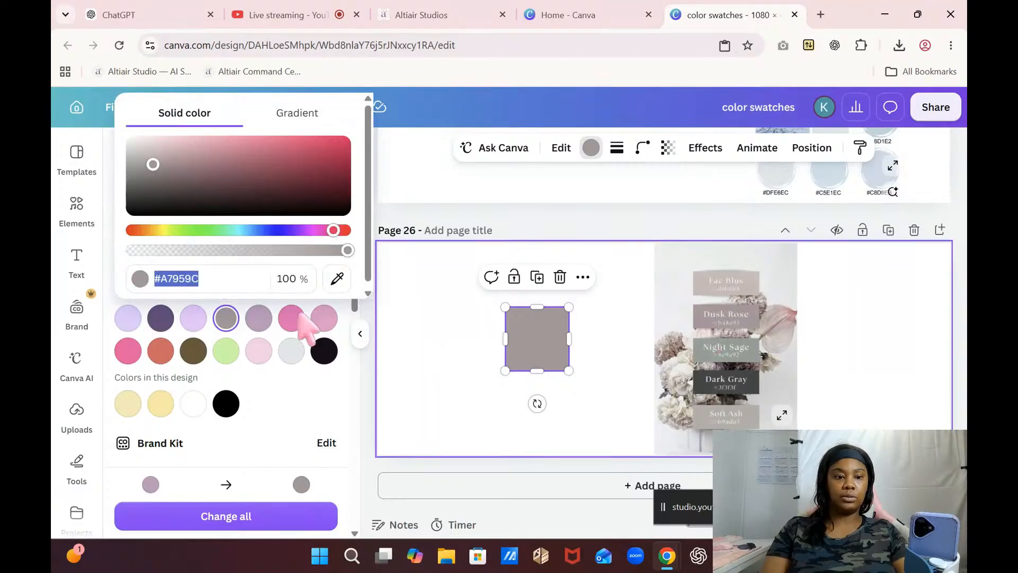
right_click(181, 273)
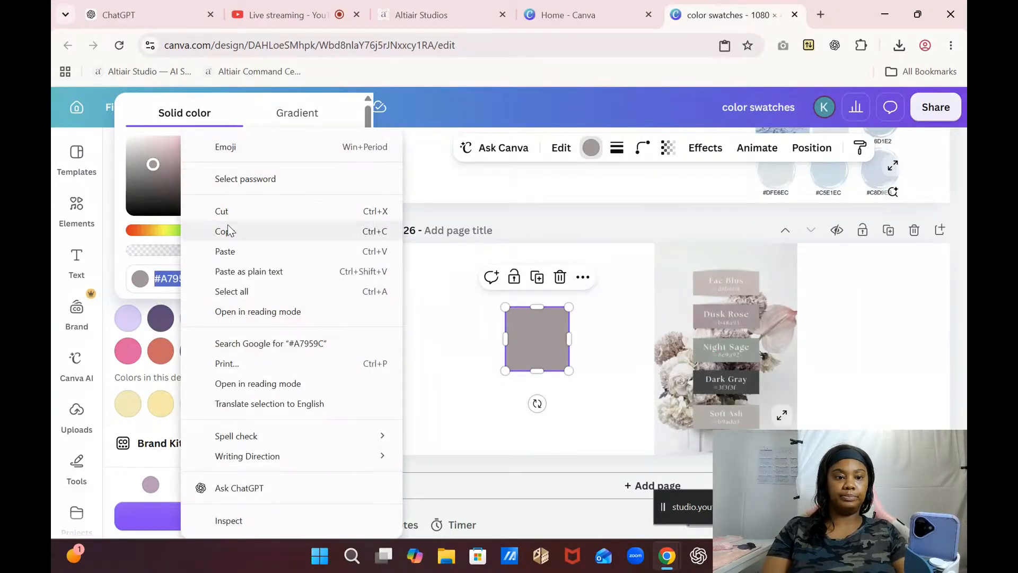
left_click(228, 228)
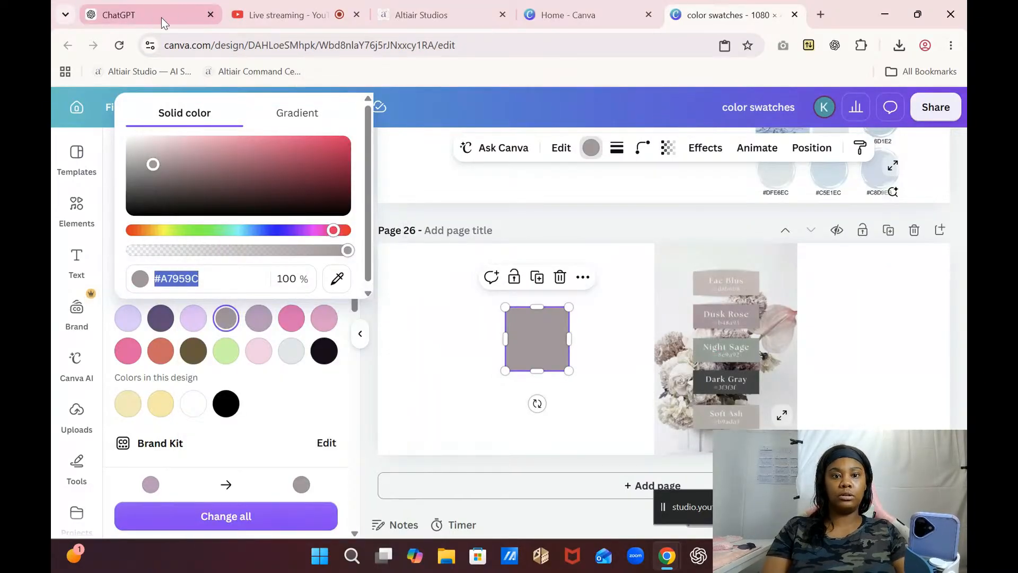
- In Altiair Cover Studio, paste #a7959c after the first code in the Color Palette field and add a comma after it
left_click(430, 19)
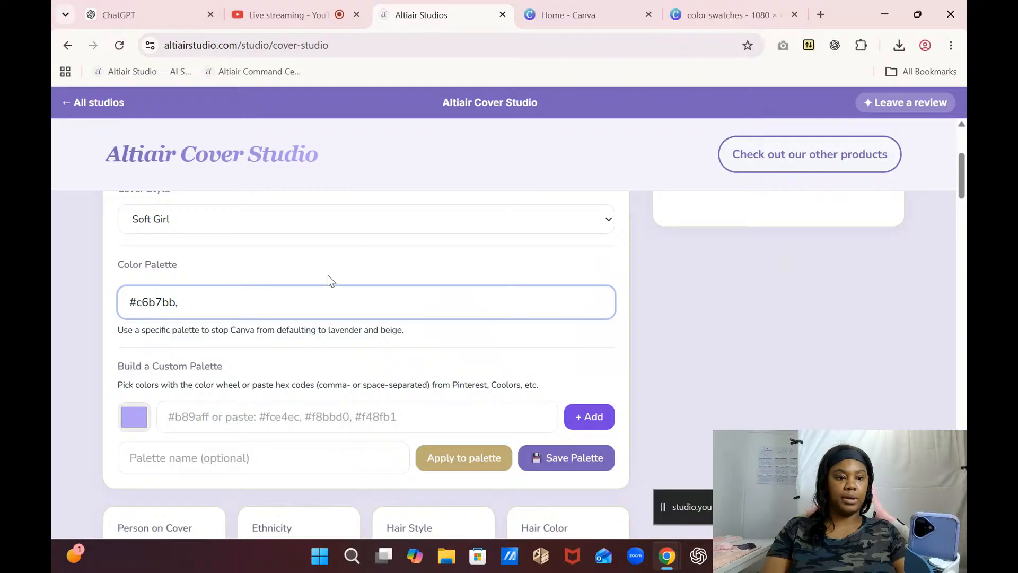
right_click(217, 309)
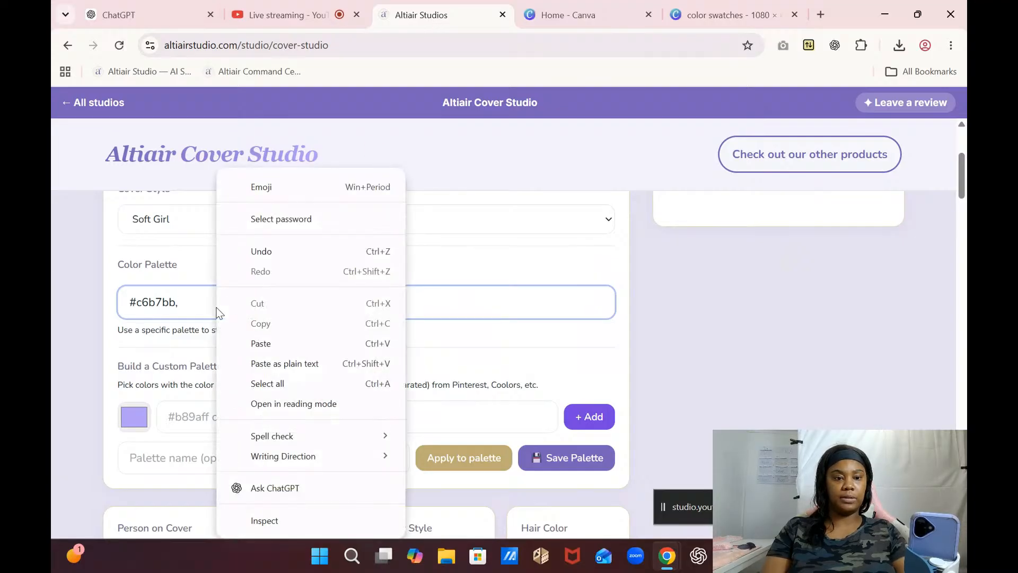
left_click(269, 346)
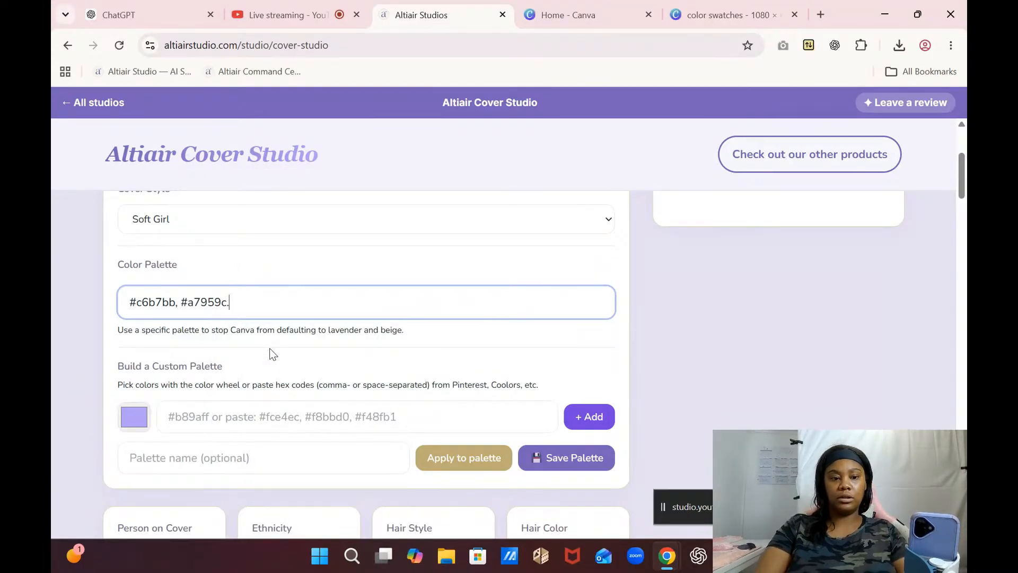
type(",")
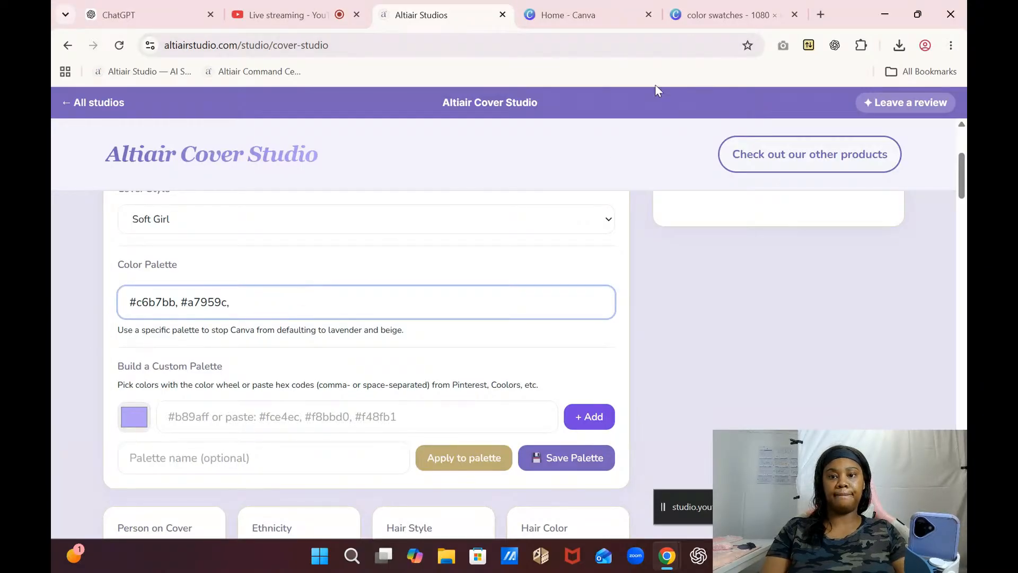
- Back in the Canva swatches design, recolor the square by sampling the Night Sage swatch and copy its hex code, #979C98
left_click(721, 15)
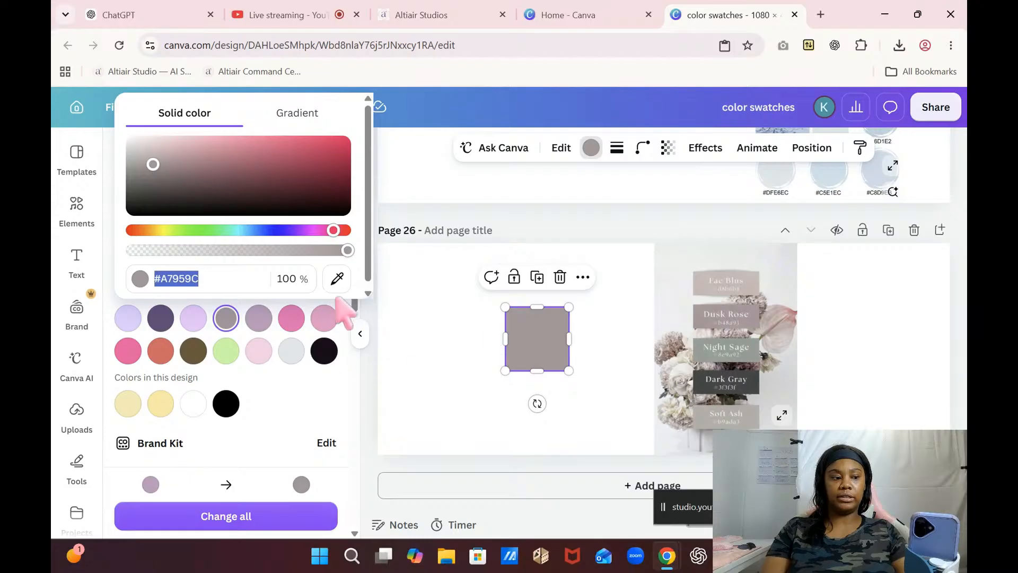
left_click(337, 279)
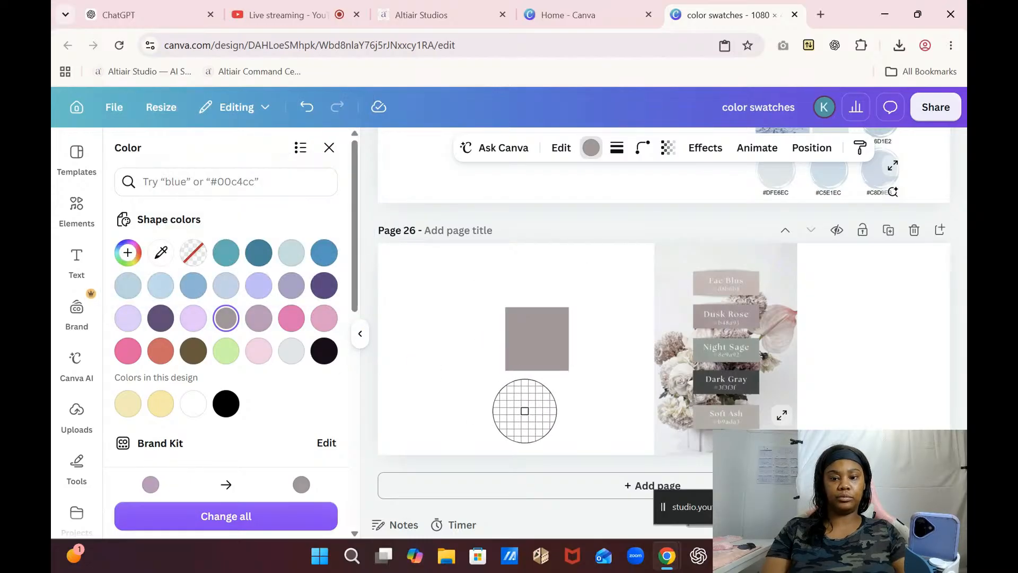
left_click(708, 352)
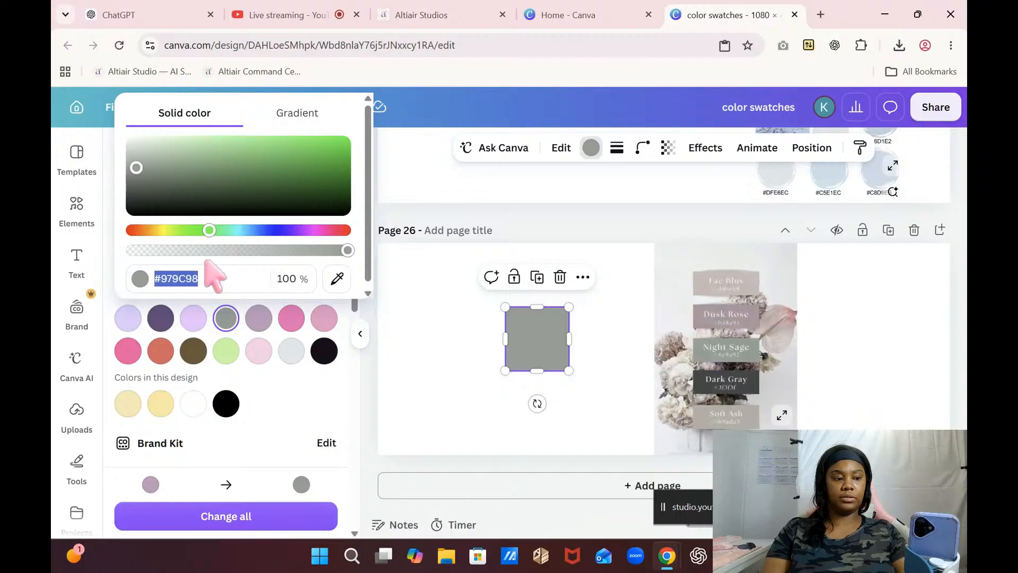
right_click(189, 281)
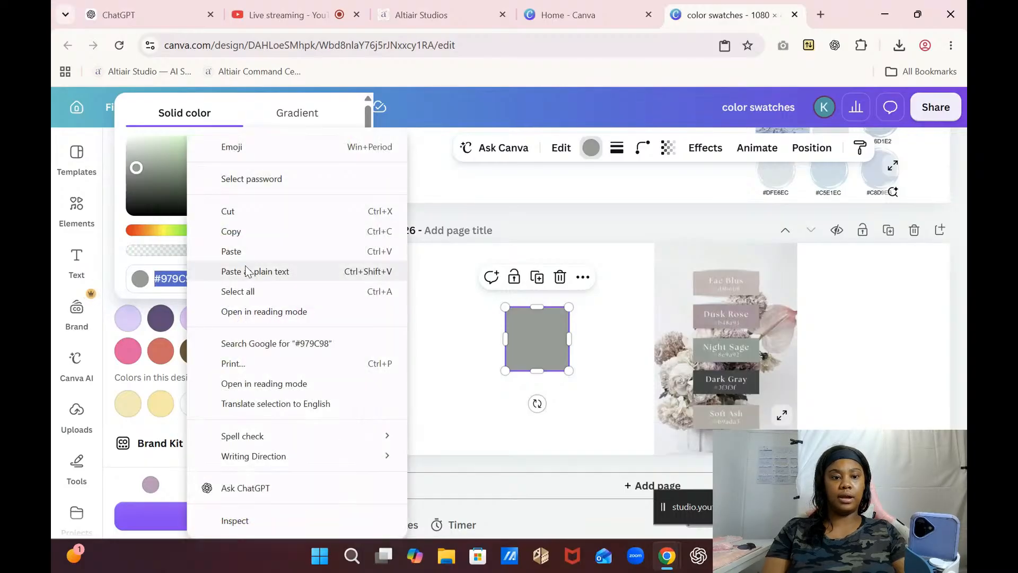
left_click(249, 233)
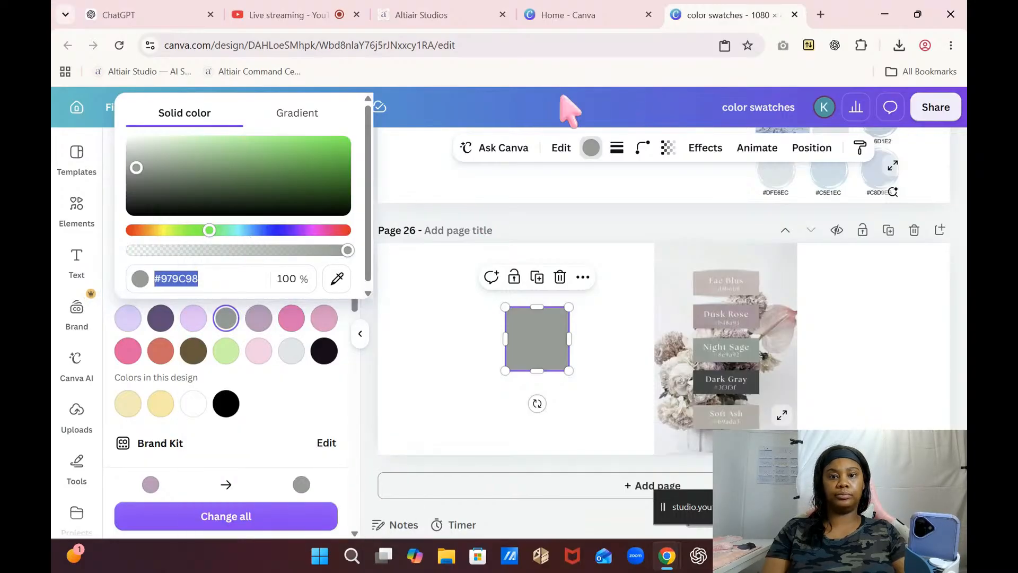
- Return to Altiair Cover Studio and append the copied #979c98 to the Color Palette field, followed by a comma
left_click(577, 22)
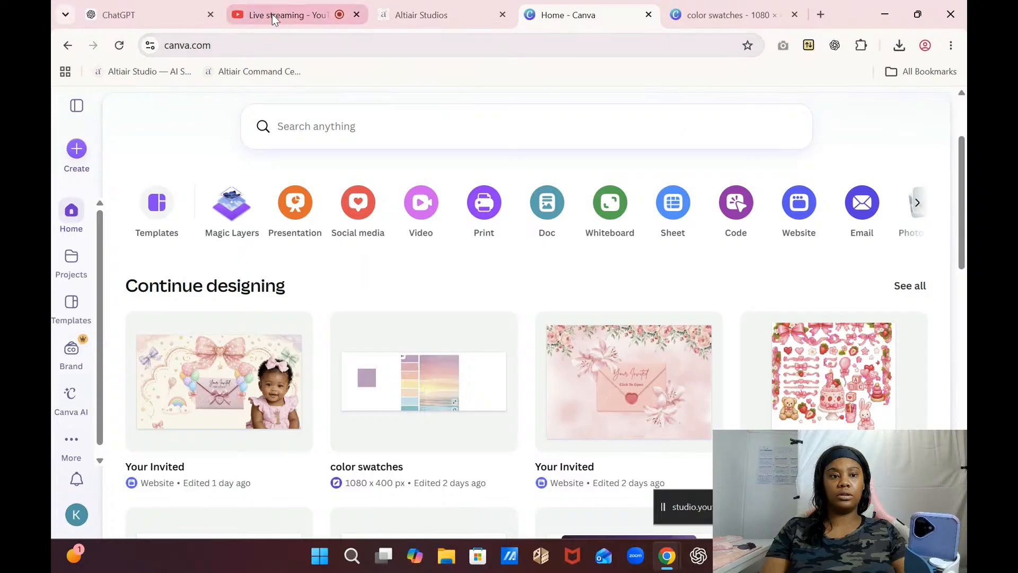
left_click(463, 12)
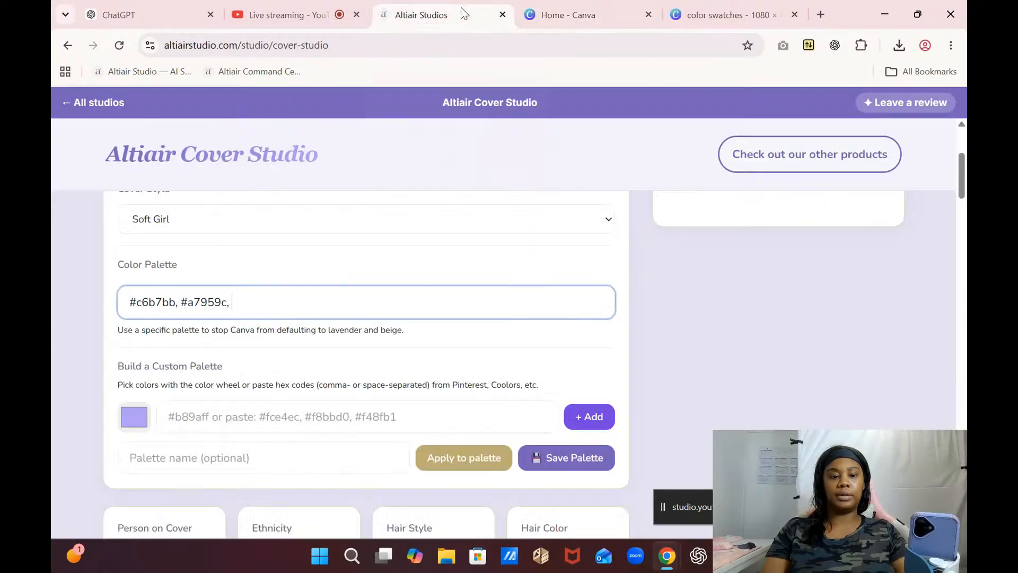
right_click(249, 304)
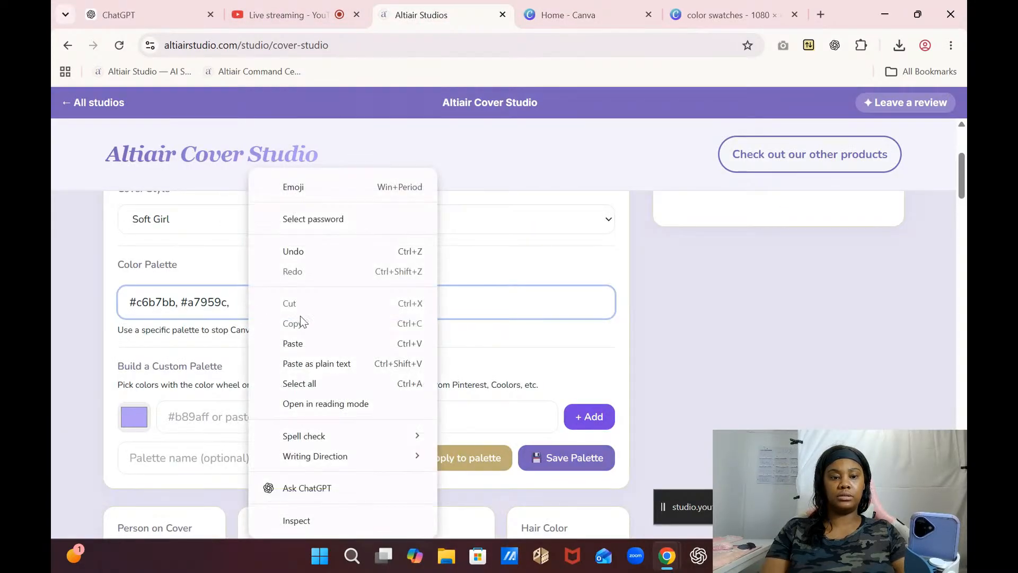
left_click(300, 342)
type(",")
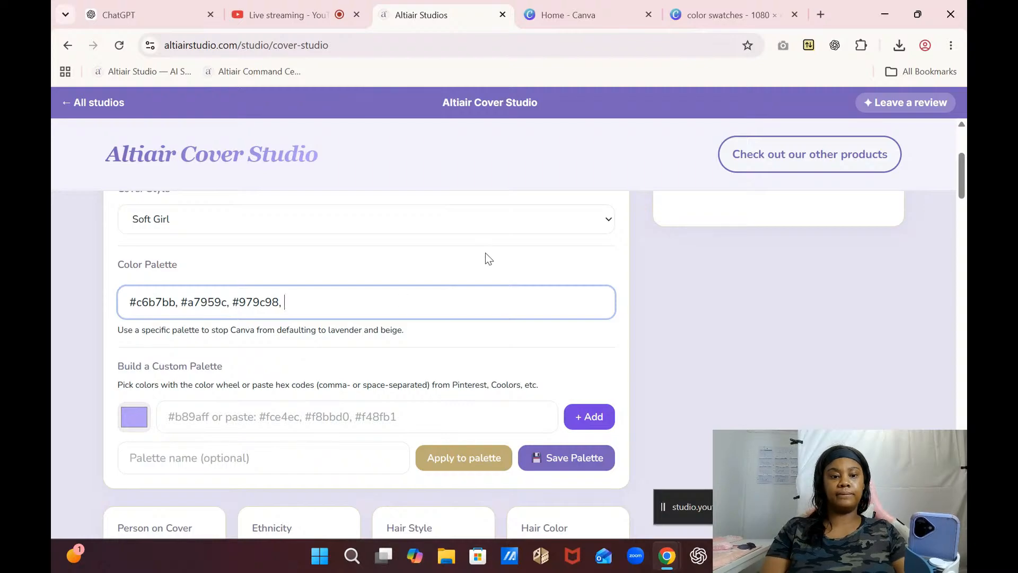
- In the Canva swatches design, sample the Dark Gray swatch onto the square with the eyedropper and copy its hex code, #454545
left_click(718, 15)
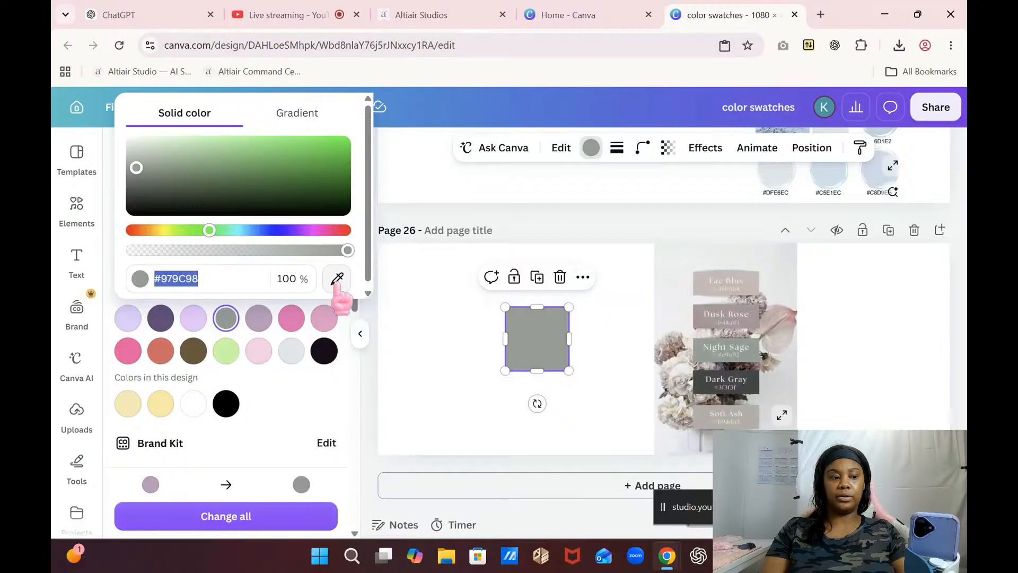
left_click(338, 279)
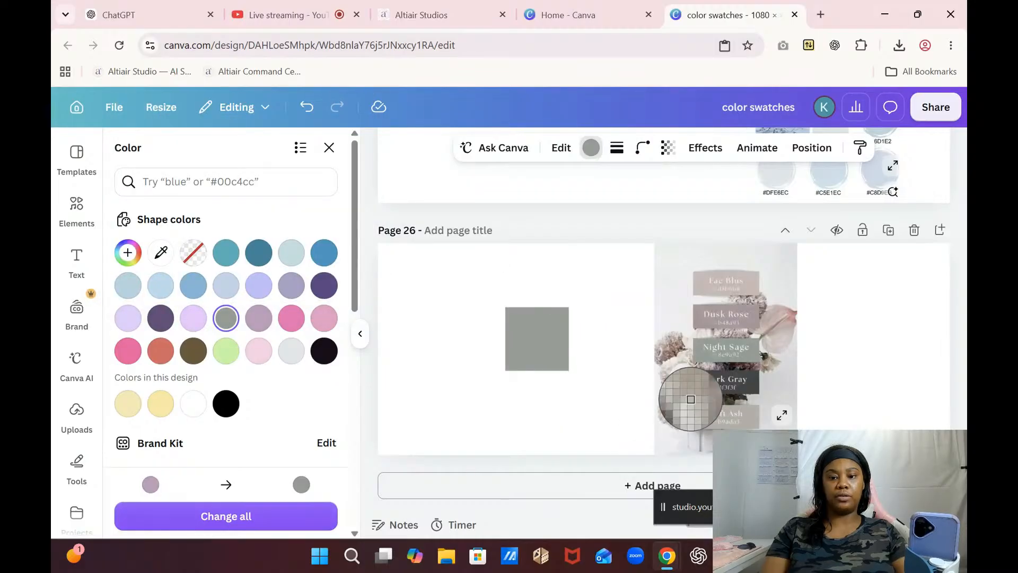
left_click(711, 387)
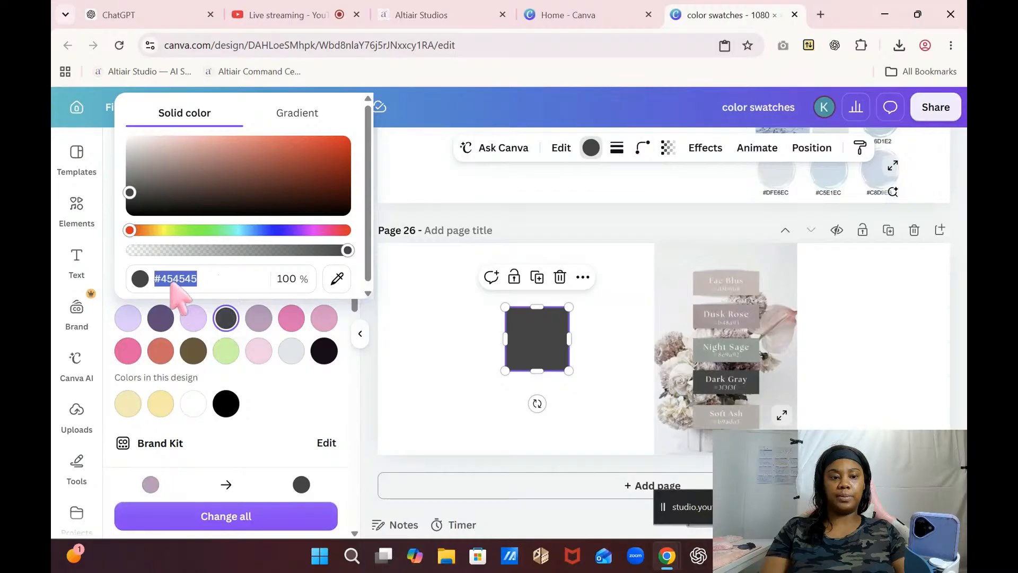
right_click(203, 279)
left_click(228, 233)
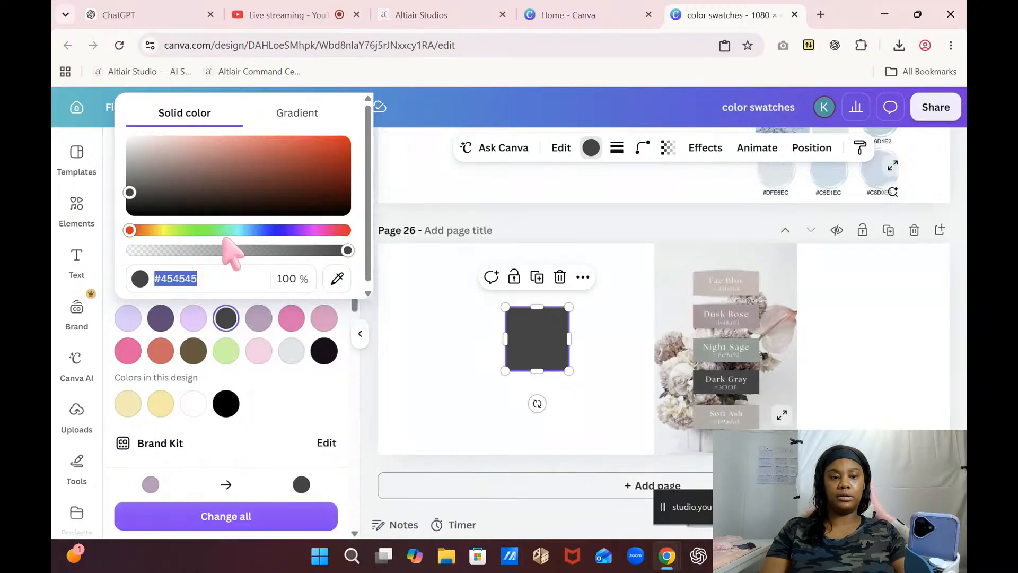
- In Altiair Cover Studio, add the copied #454545 and a comma to the end of the Color Palette list
left_click(428, 24)
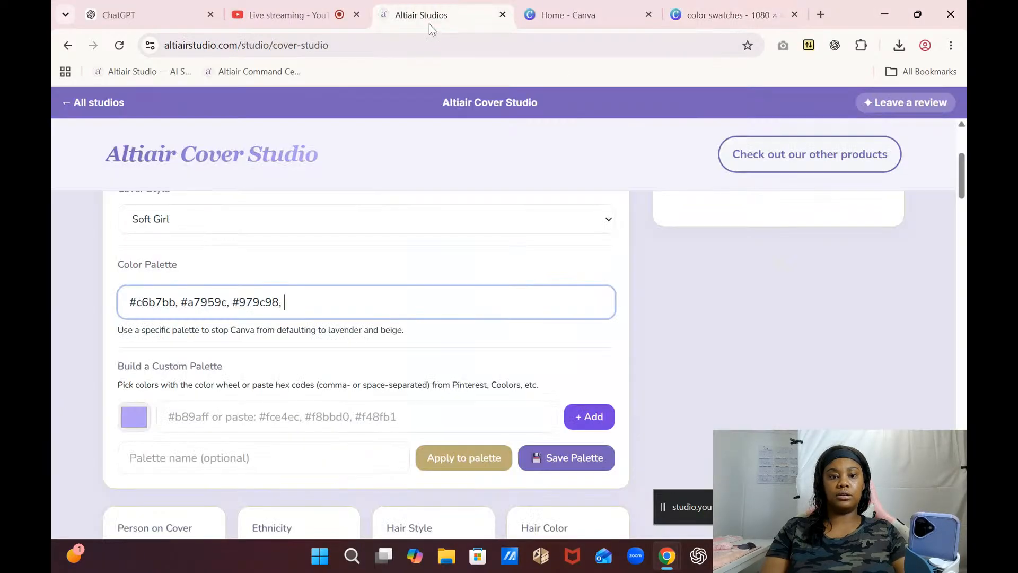
right_click(308, 302)
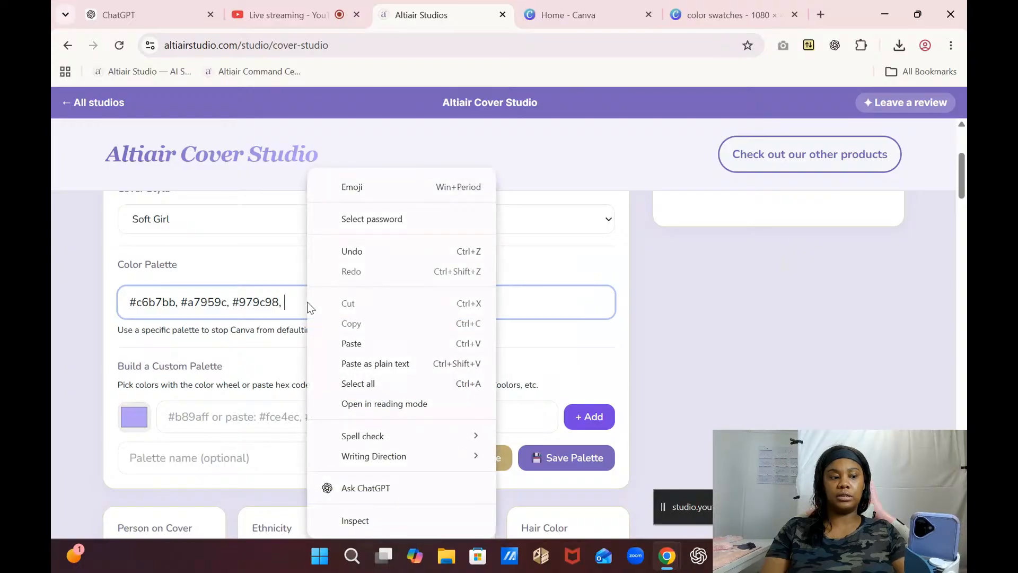
left_click(359, 345)
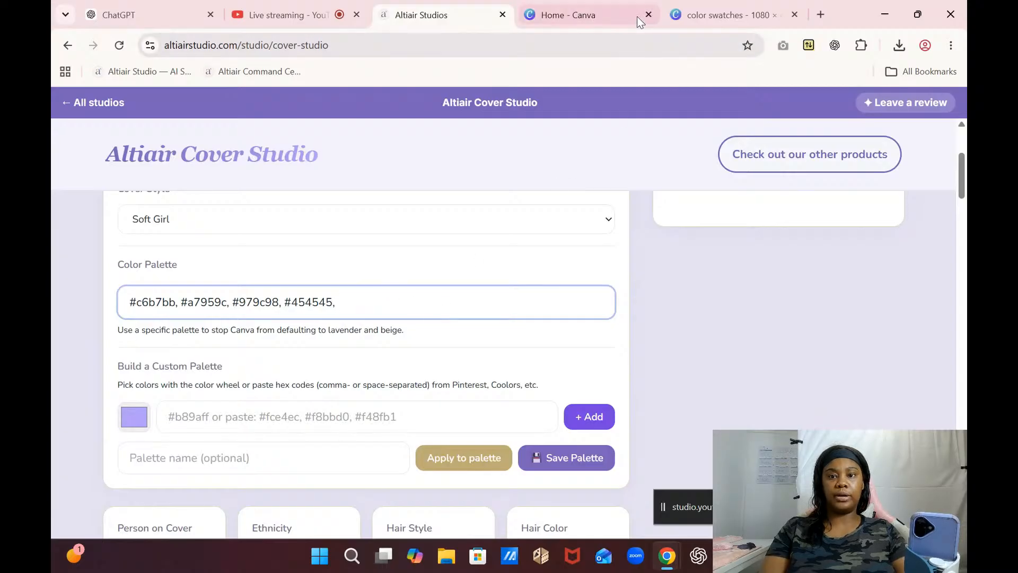
- In the Canva swatches design, recolor the square by sampling the Soft Ash swatch and copy its hex code, #B2ACA9
left_click(717, 19)
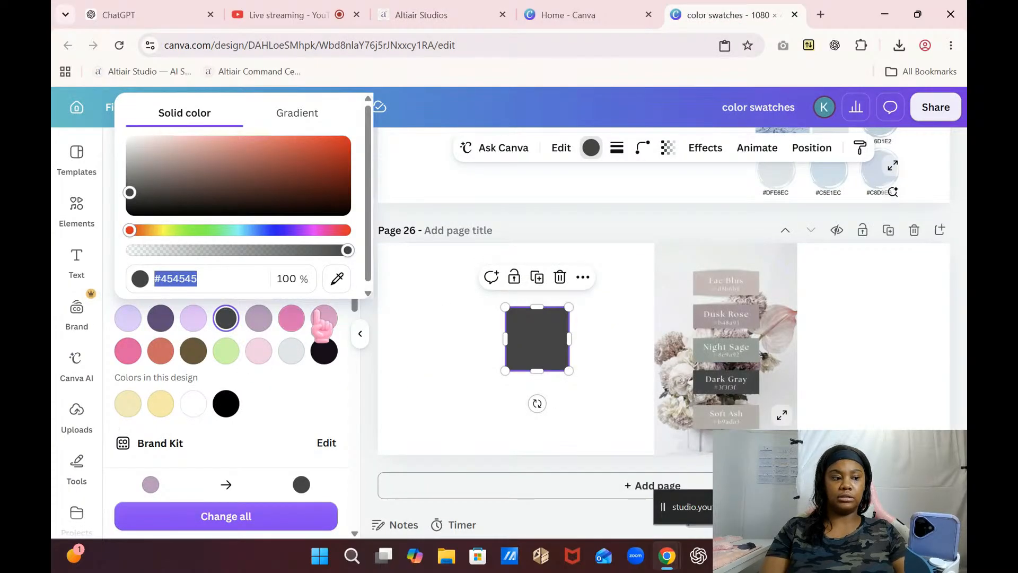
left_click(337, 278)
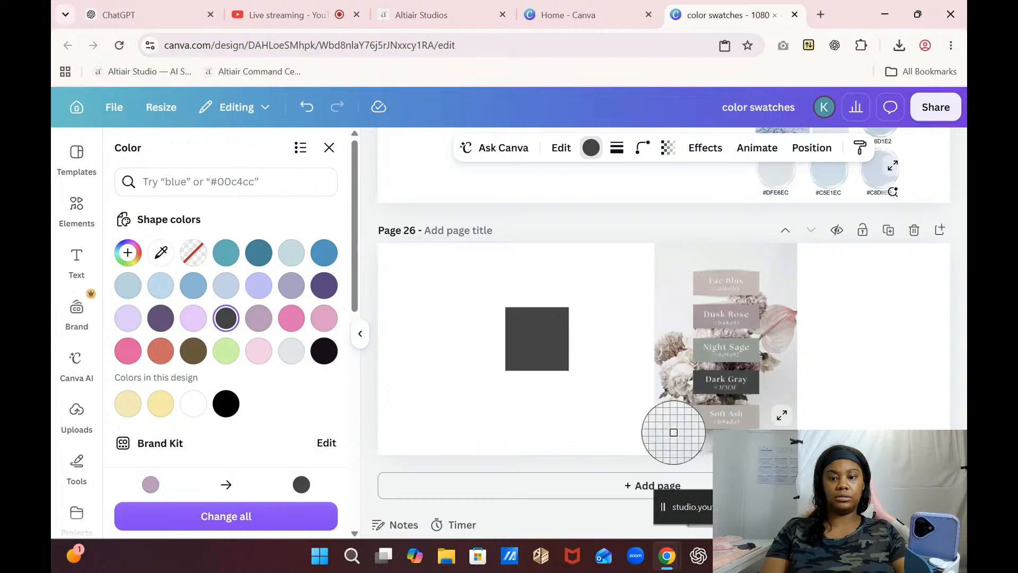
left_click(701, 420)
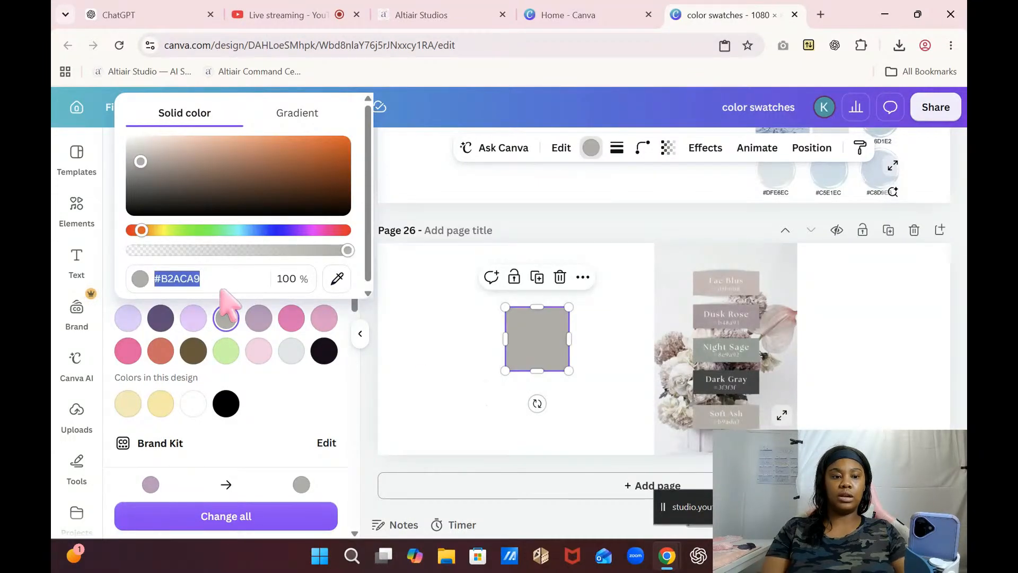
right_click(186, 279)
left_click(250, 234)
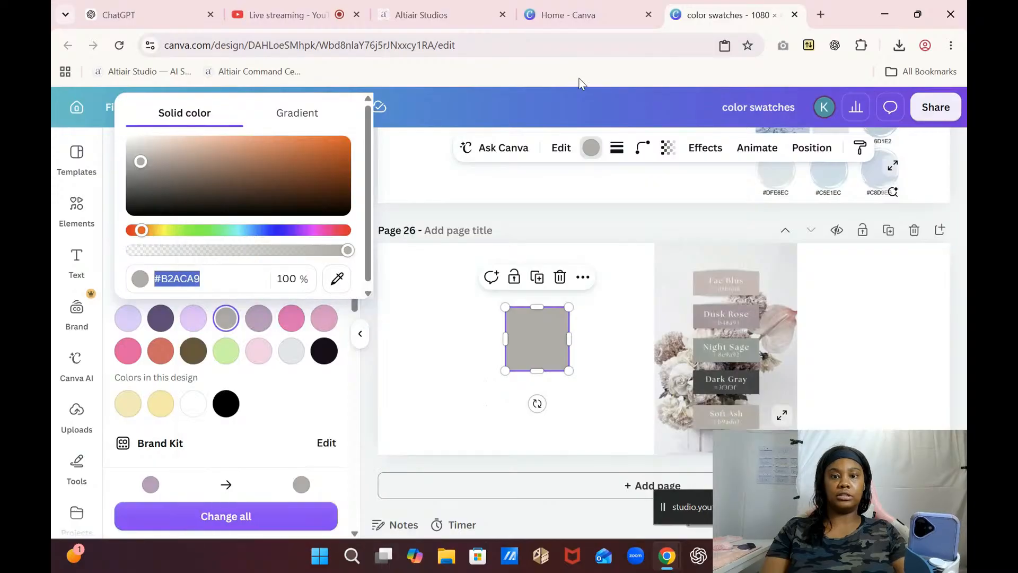
- In Altiair Cover Studio, paste #b2aca9 as the last code in the Color Palette field
left_click(578, 16)
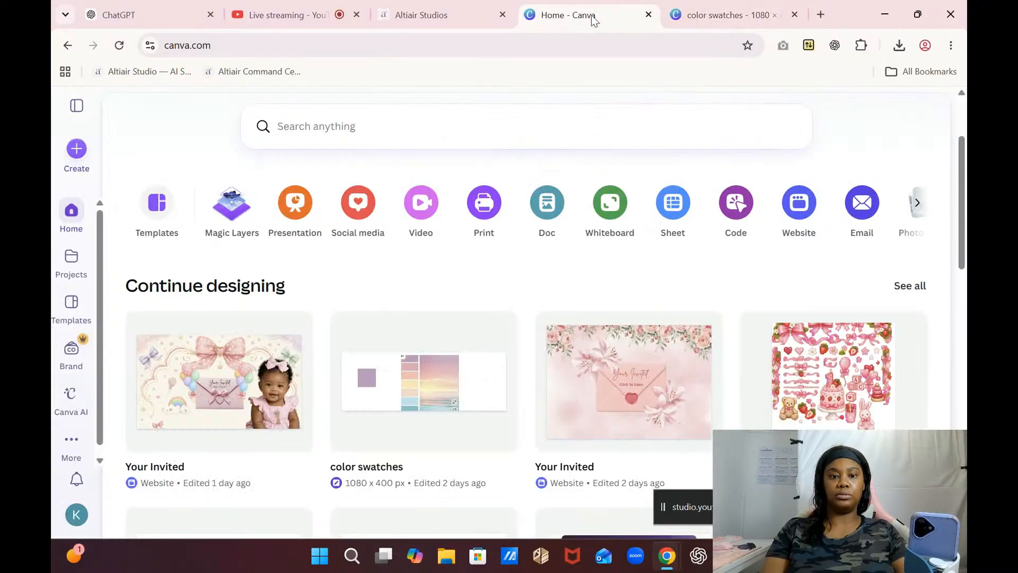
left_click(443, 16)
right_click(374, 307)
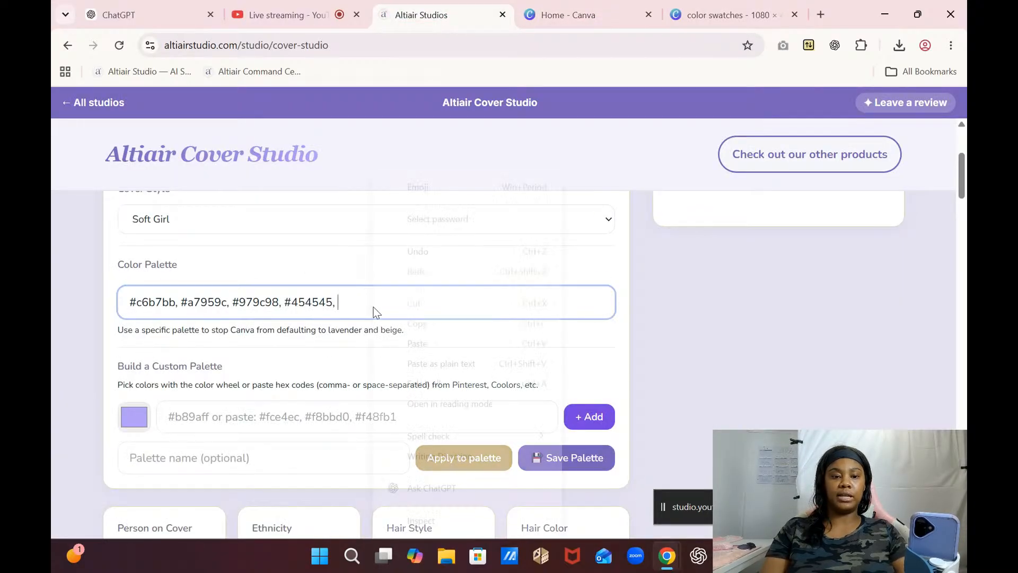
left_click(417, 343)
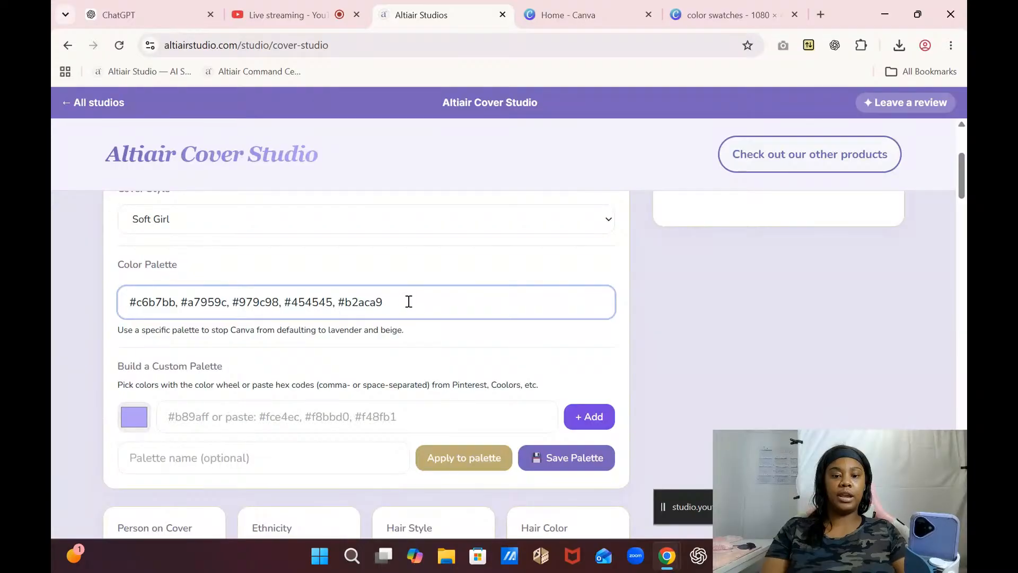
left_click_drag(409, 302, 87, 306)
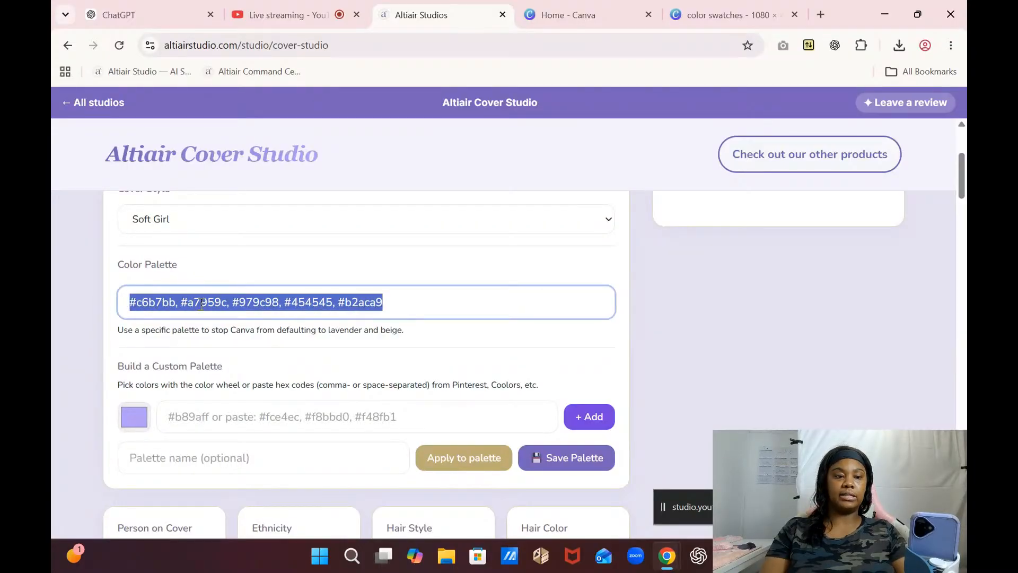
right_click(229, 301)
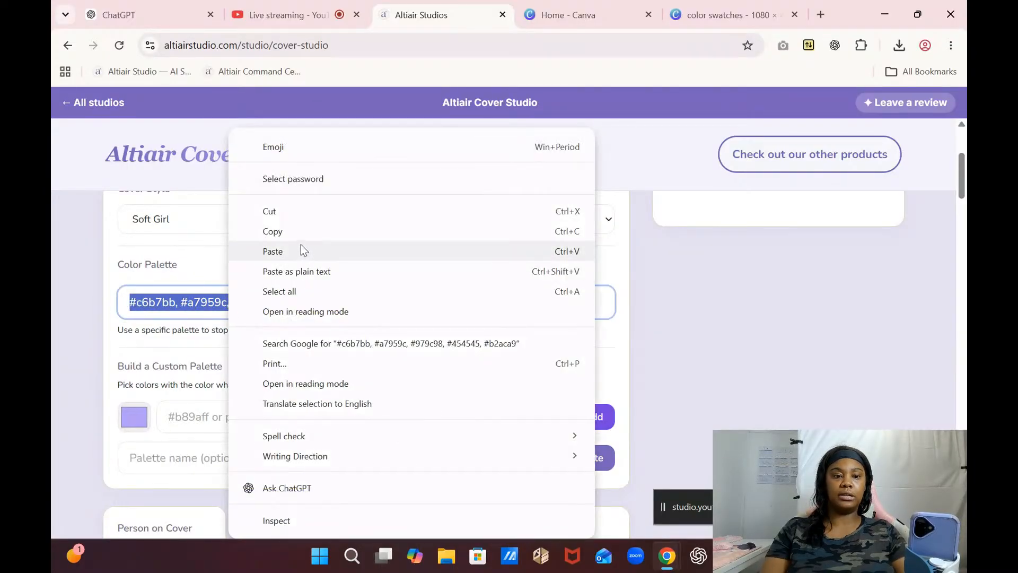
left_click(187, 304)
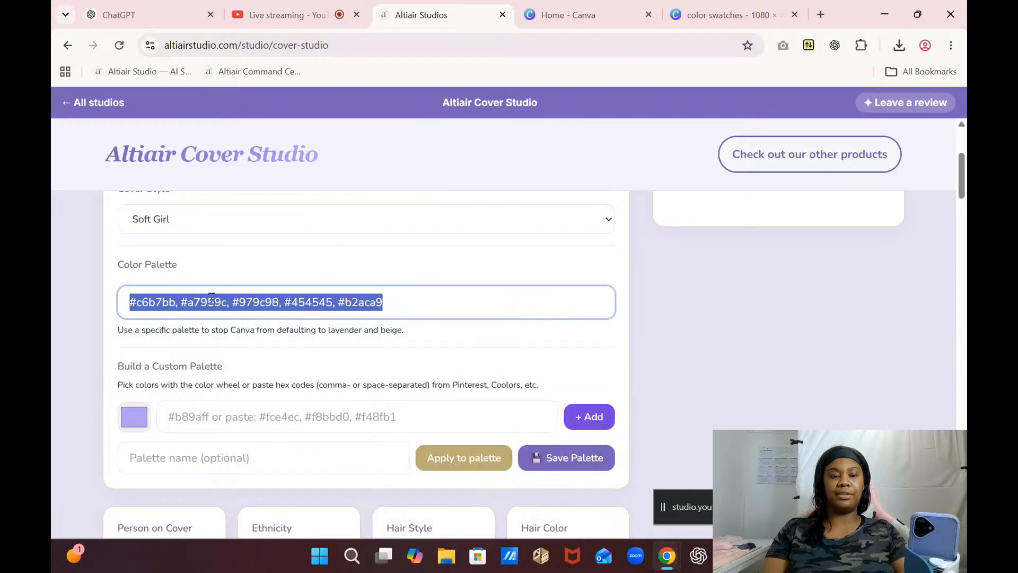
left_click(400, 298)
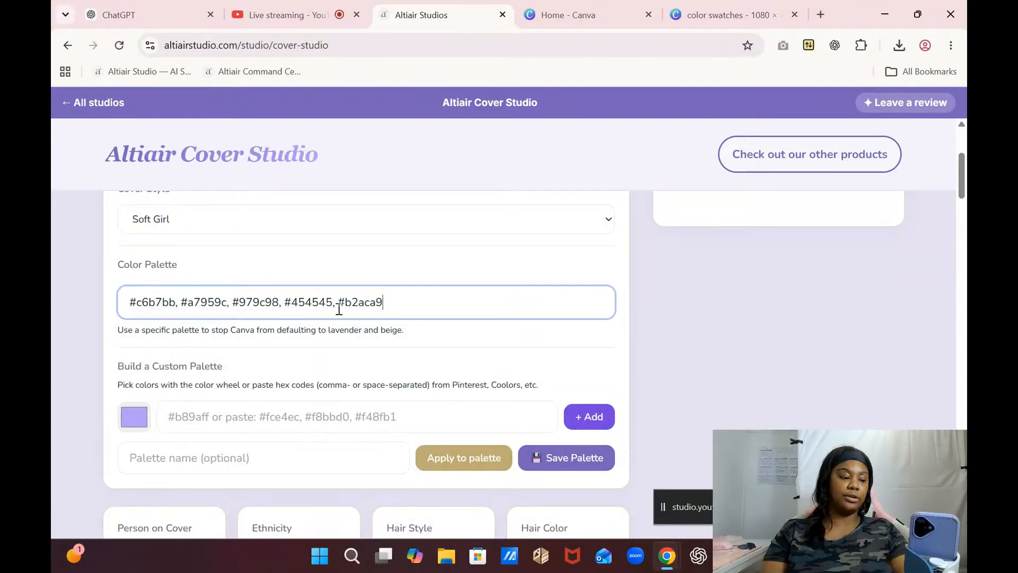
left_click(730, 16)
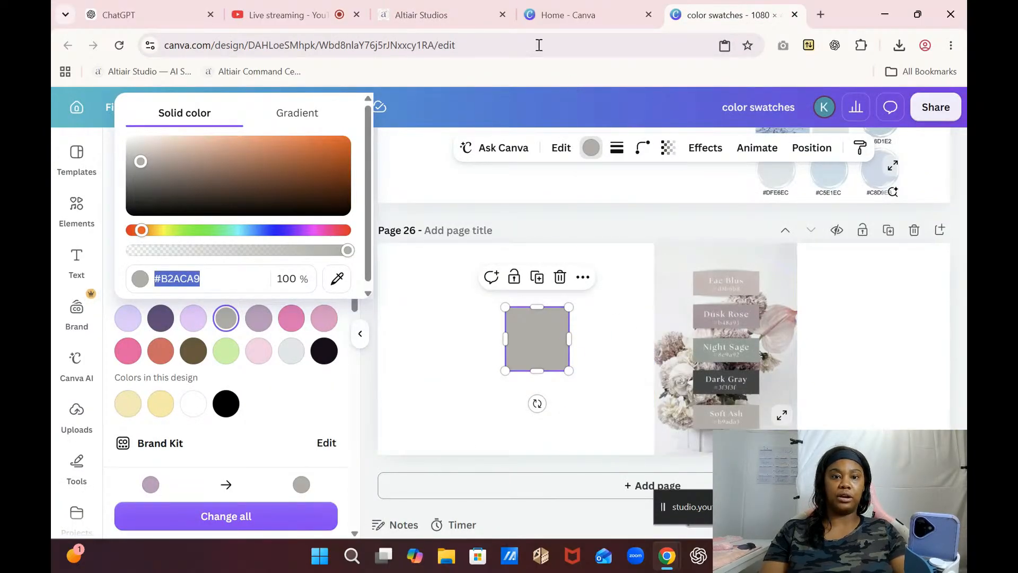
left_click(436, 16)
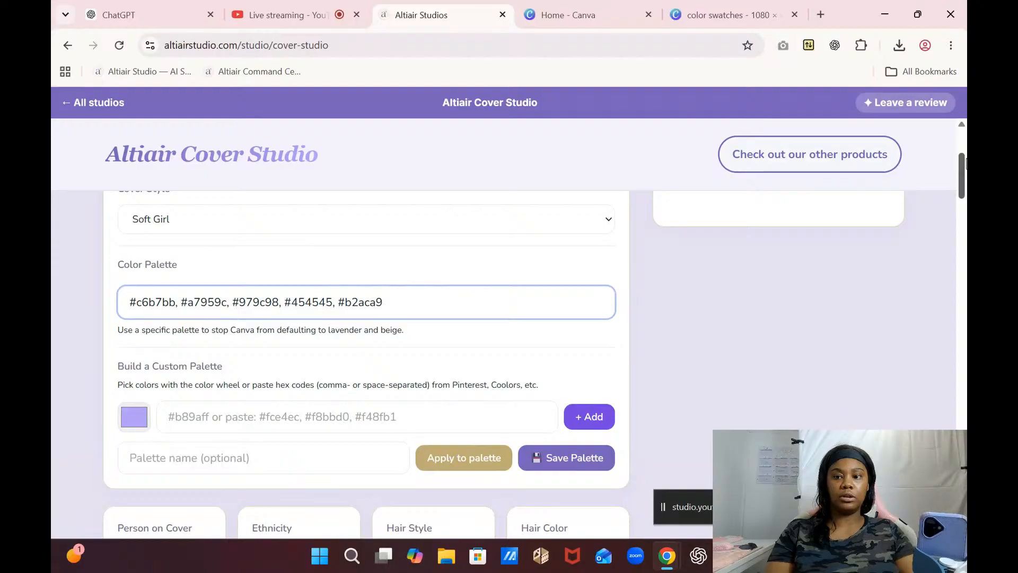
- For the woman on the cover, set the ethnicity to Mixed Race and the hair style to Messy Space Buns
left_click_drag(966, 165, 966, 204)
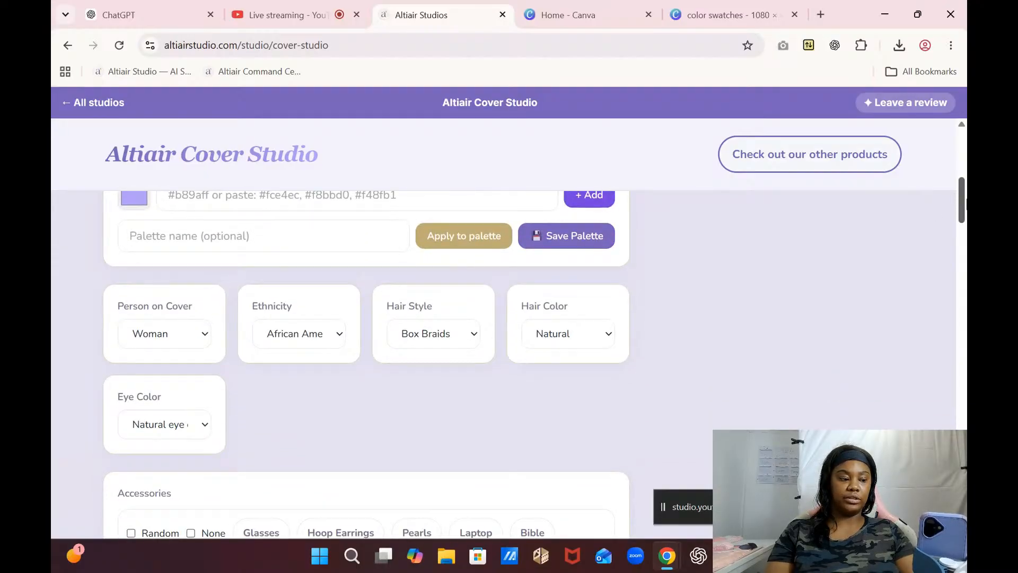
left_click(207, 336)
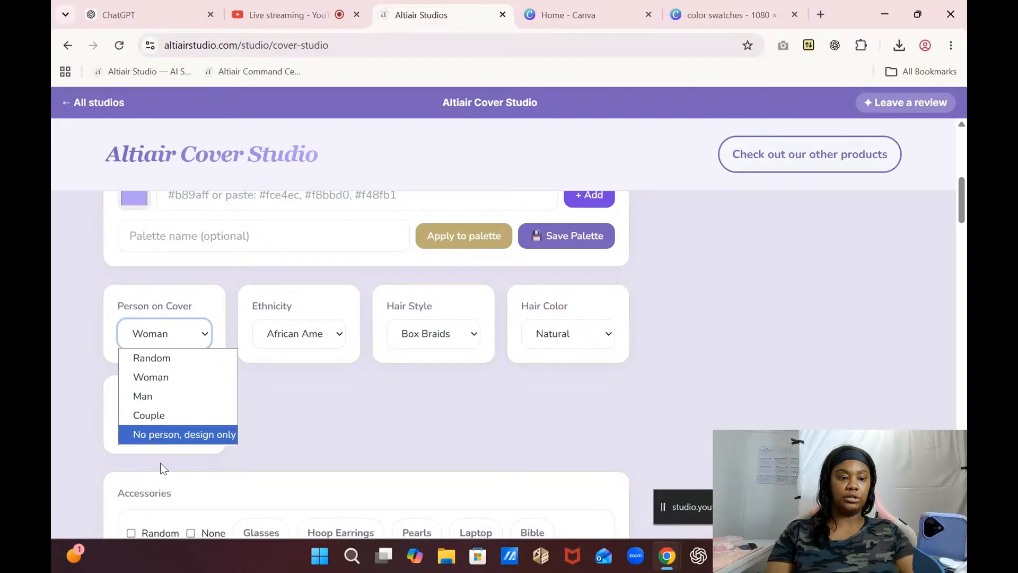
left_click(289, 334)
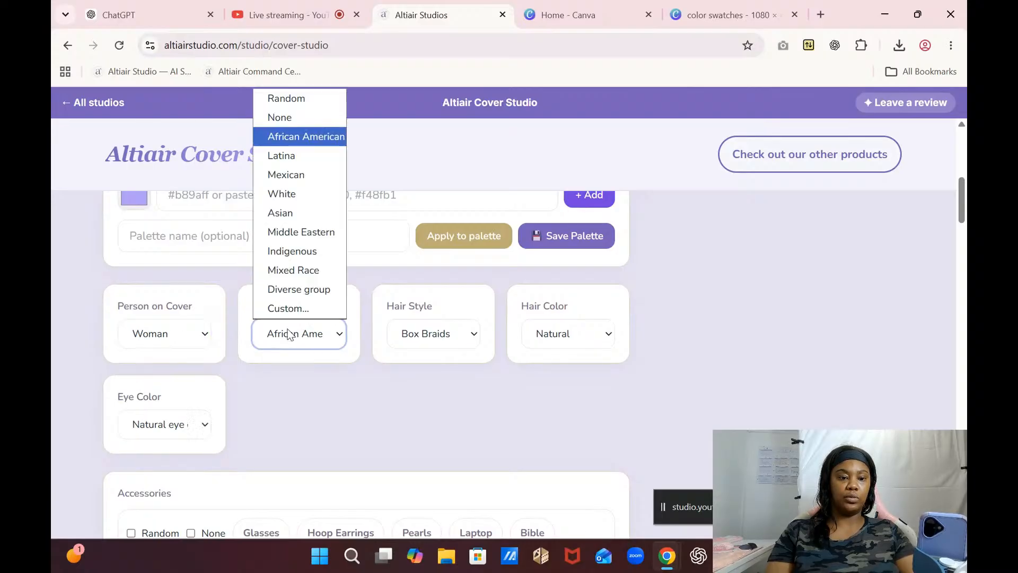
left_click(303, 269)
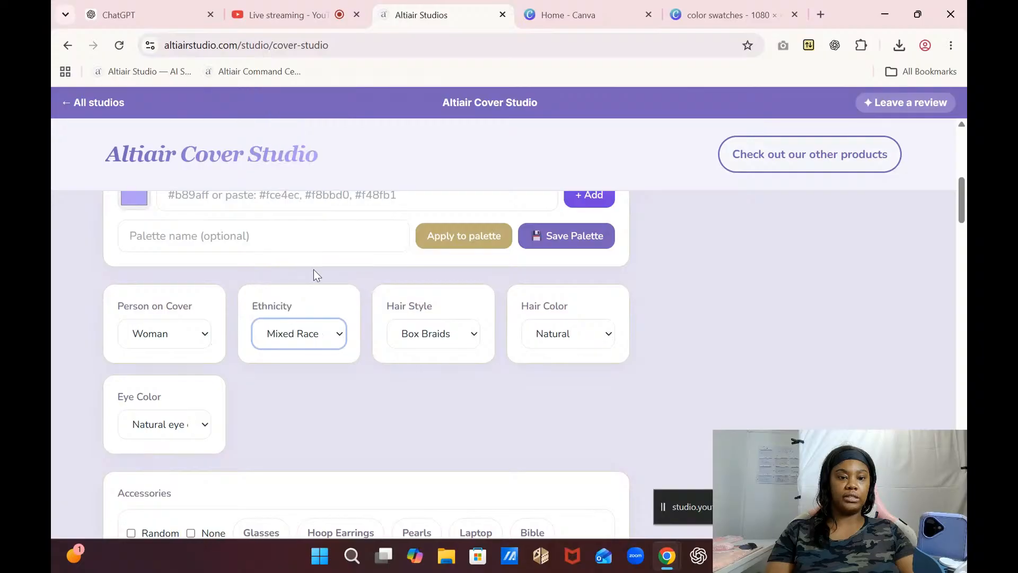
left_click(422, 335)
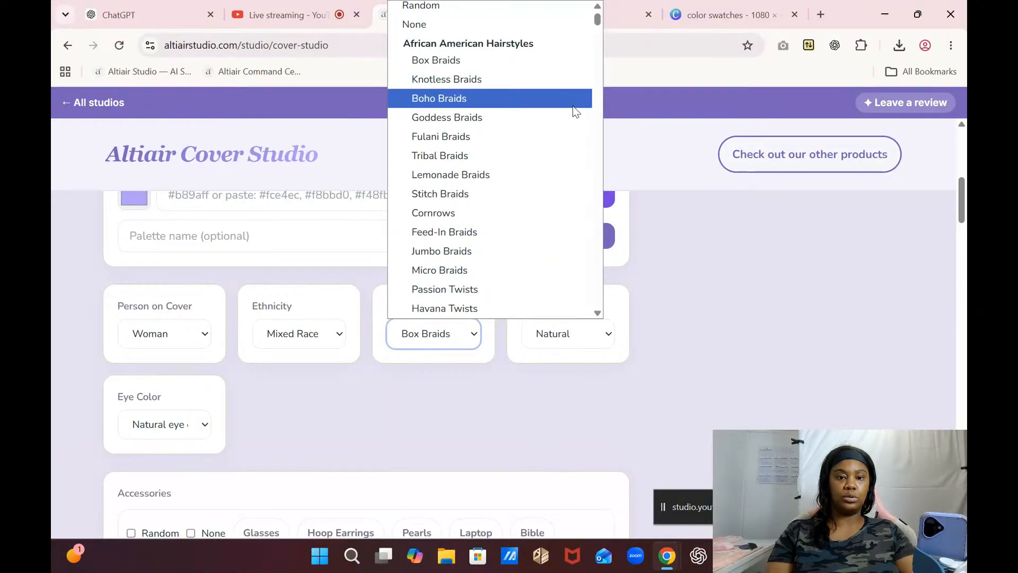
left_click_drag(599, 24, 597, 121)
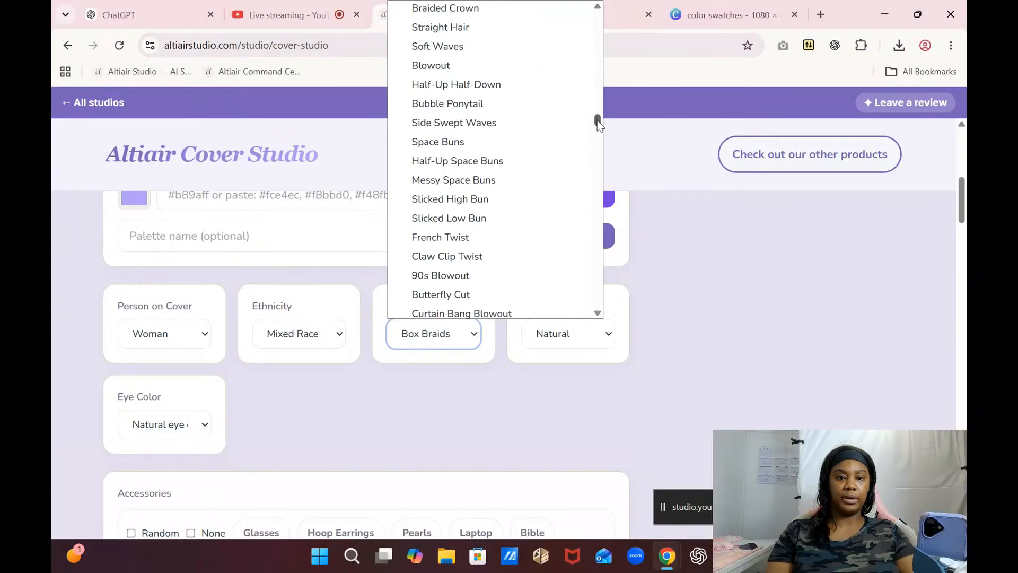
left_click(494, 180)
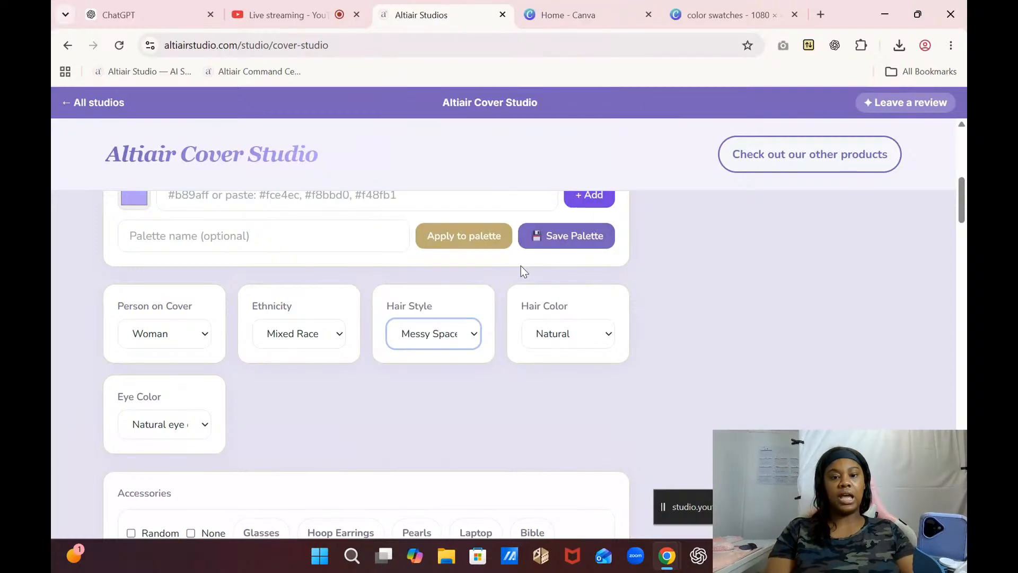
- Set the cover woman's hair color to Wine Red and her eye color to Green eyes
left_click(572, 338)
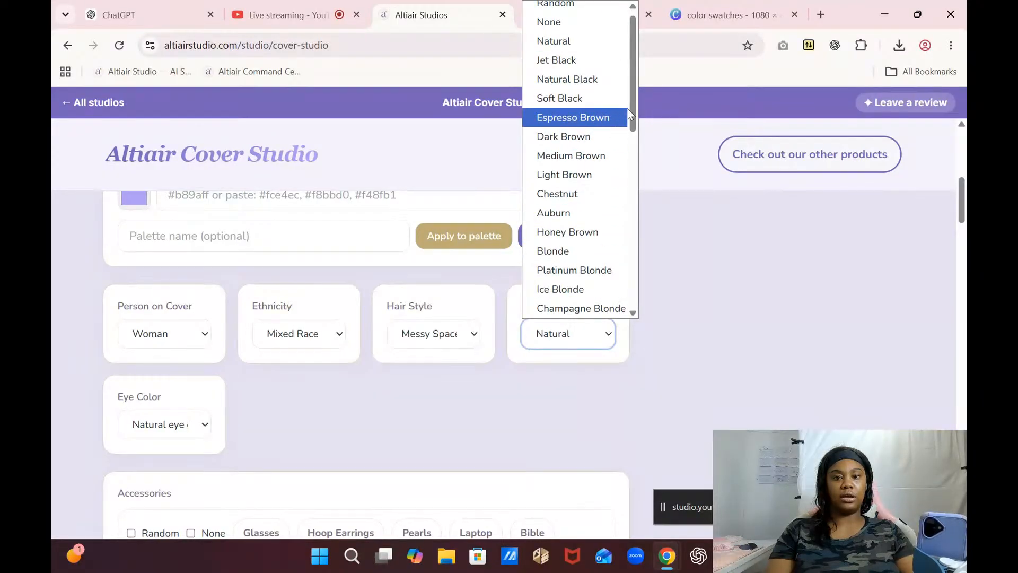
left_click_drag(630, 109, 615, 189)
left_click(554, 255)
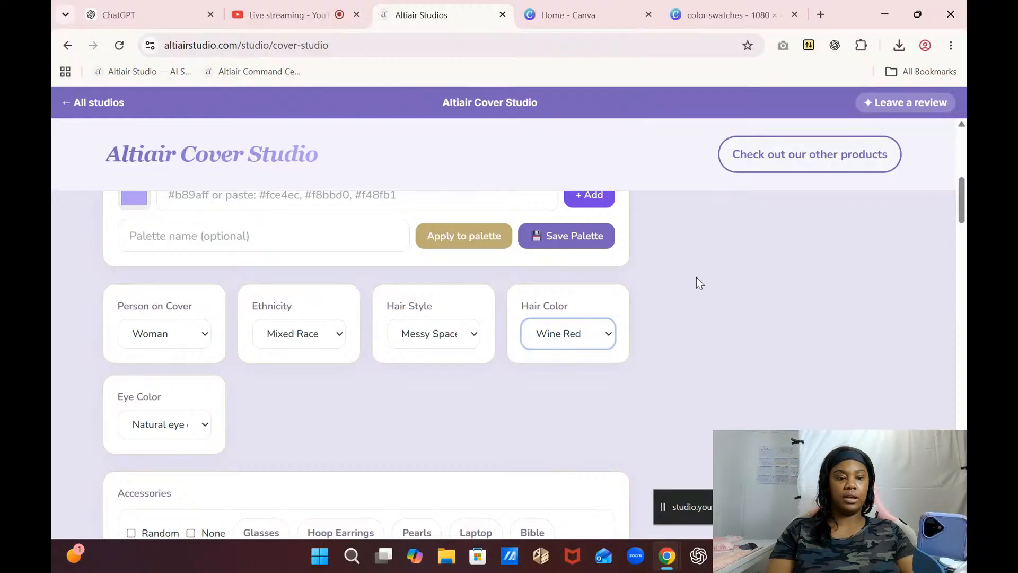
left_click(172, 428)
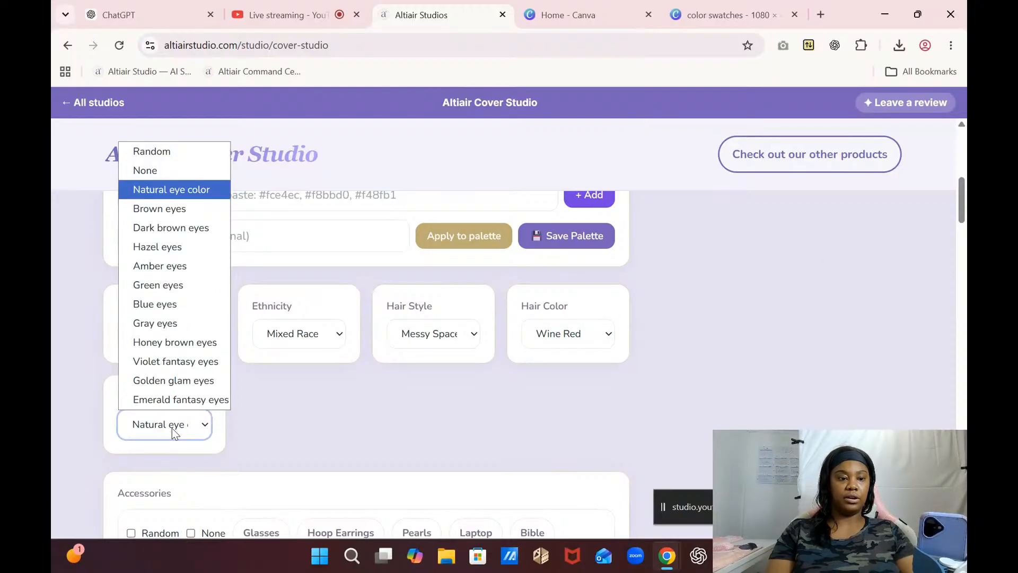
left_click(153, 284)
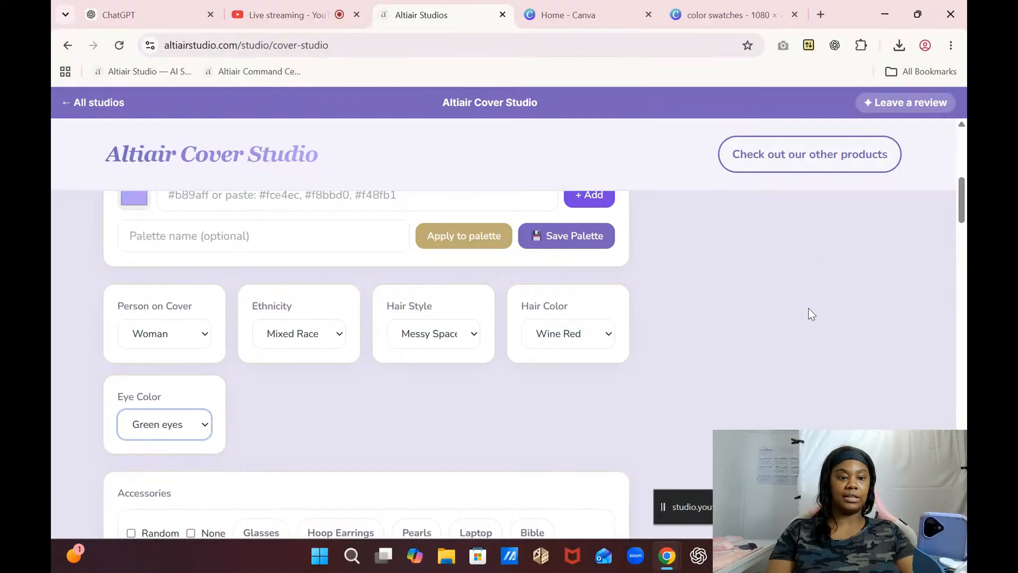
- Add Hoop Earrings, Cross Necklace, Gold Bangles and Stacked Rings as the cover woman's accessories
left_click_drag(964, 212, 964, 242)
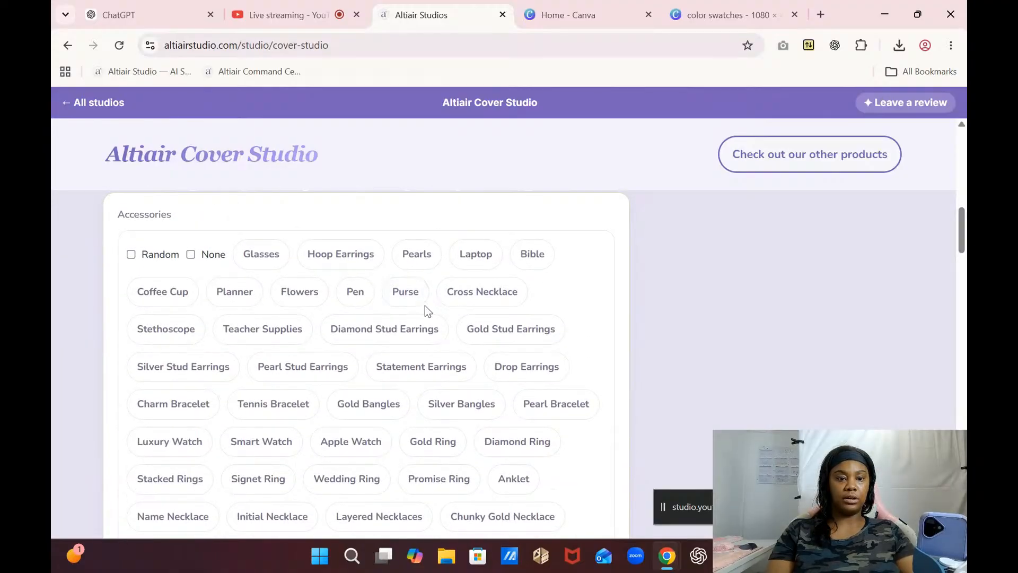
left_click(361, 257)
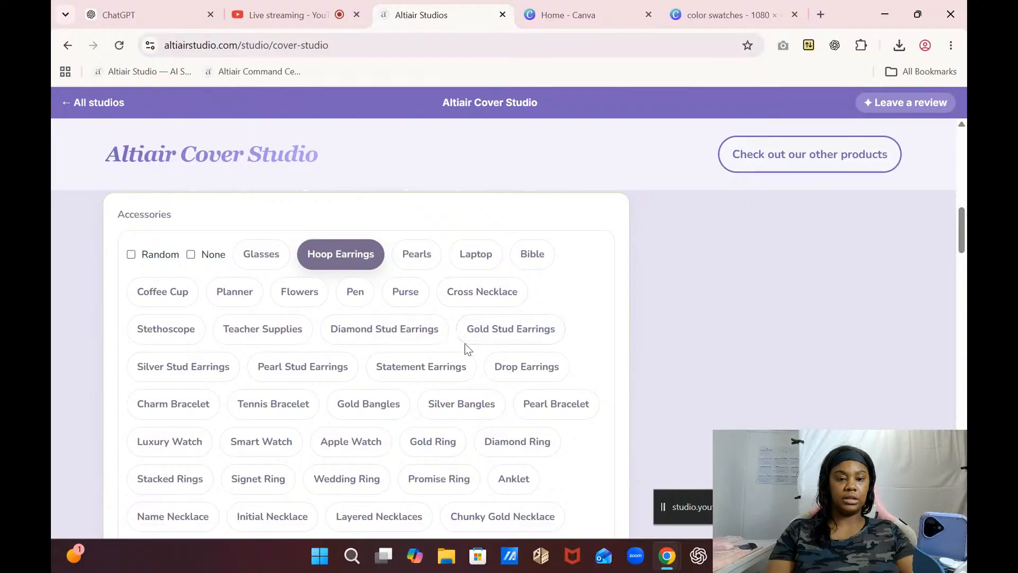
left_click(474, 300)
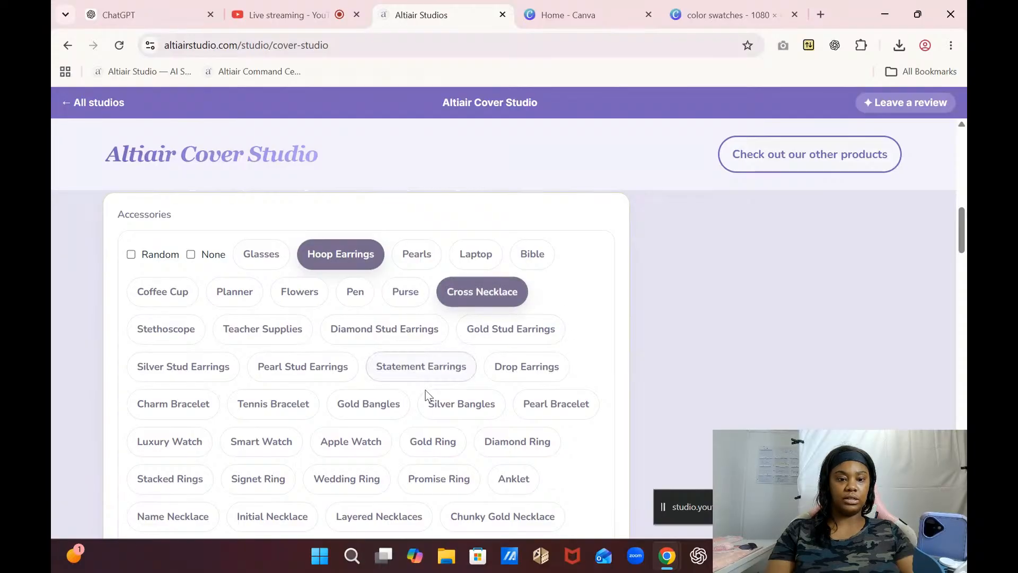
left_click(373, 409)
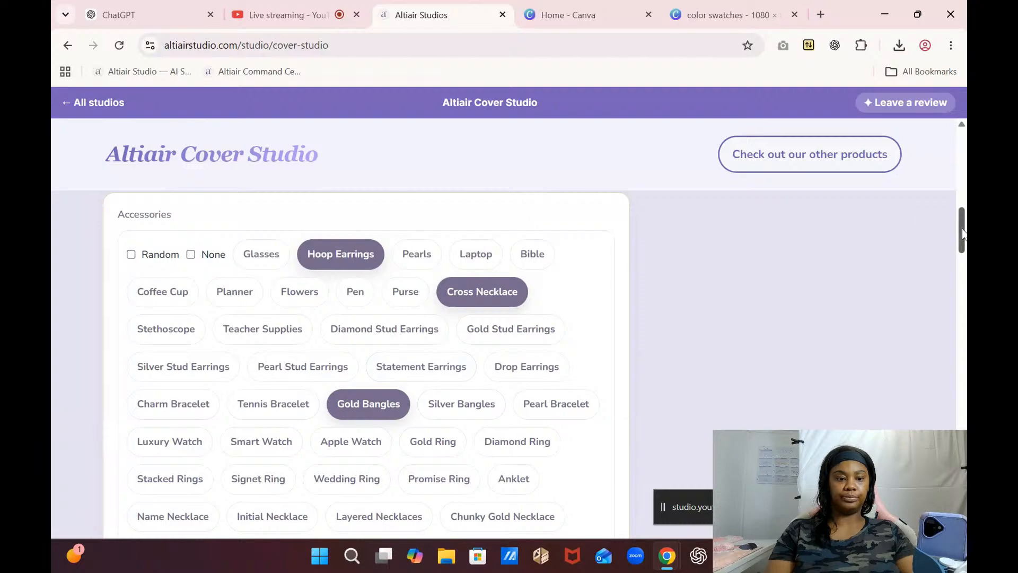
left_click_drag(963, 233, 962, 249)
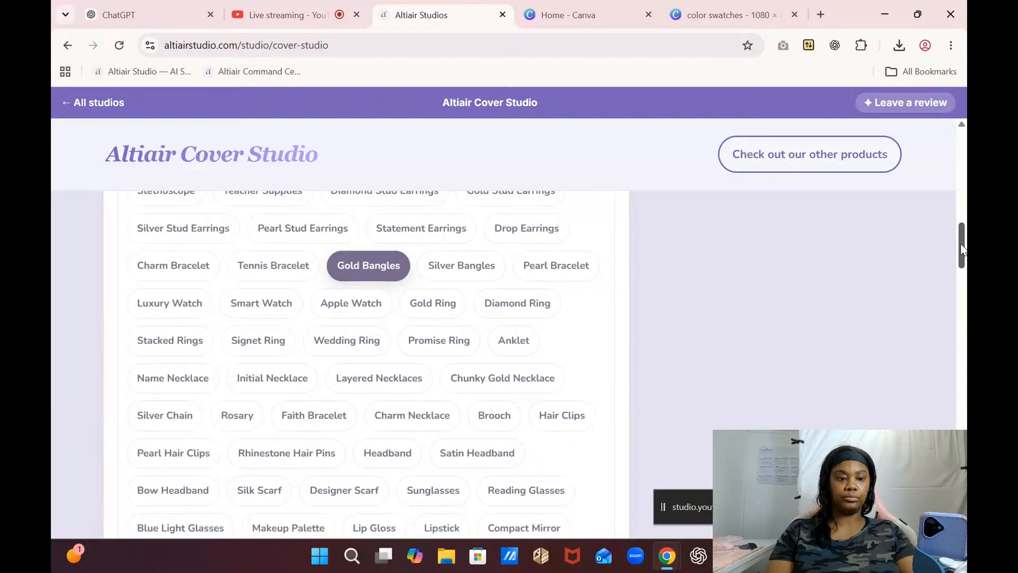
left_click(179, 348)
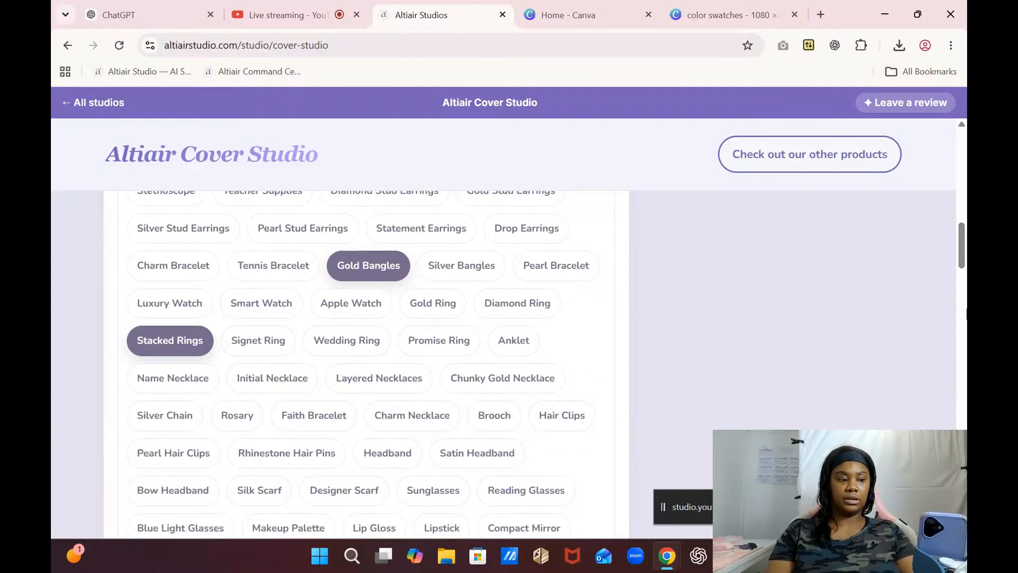
- Set the nail style to French Tip Nails and the outfit style to Soft Girl
left_click_drag(966, 250, 967, 343)
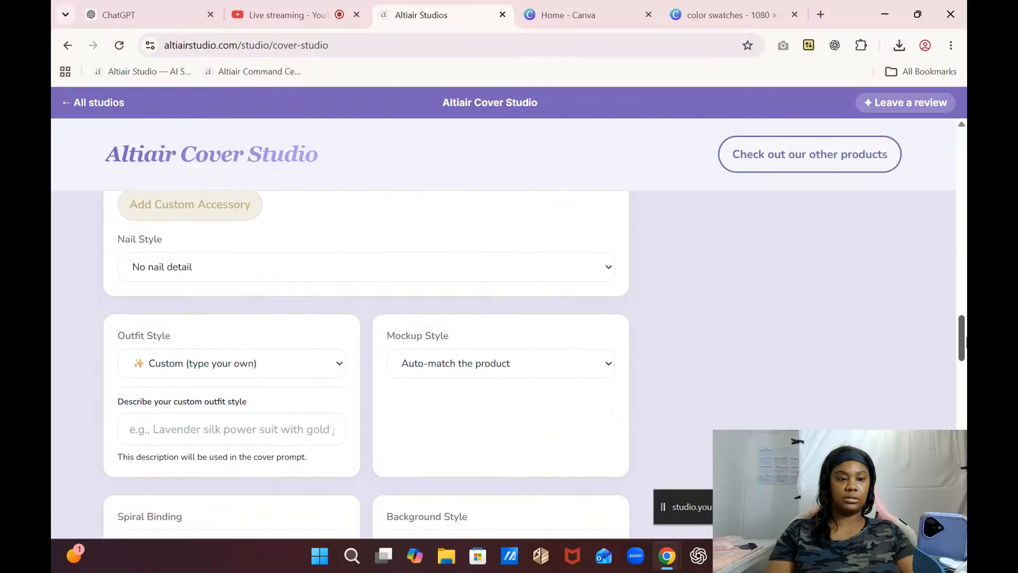
left_click(480, 269)
left_click(431, 349)
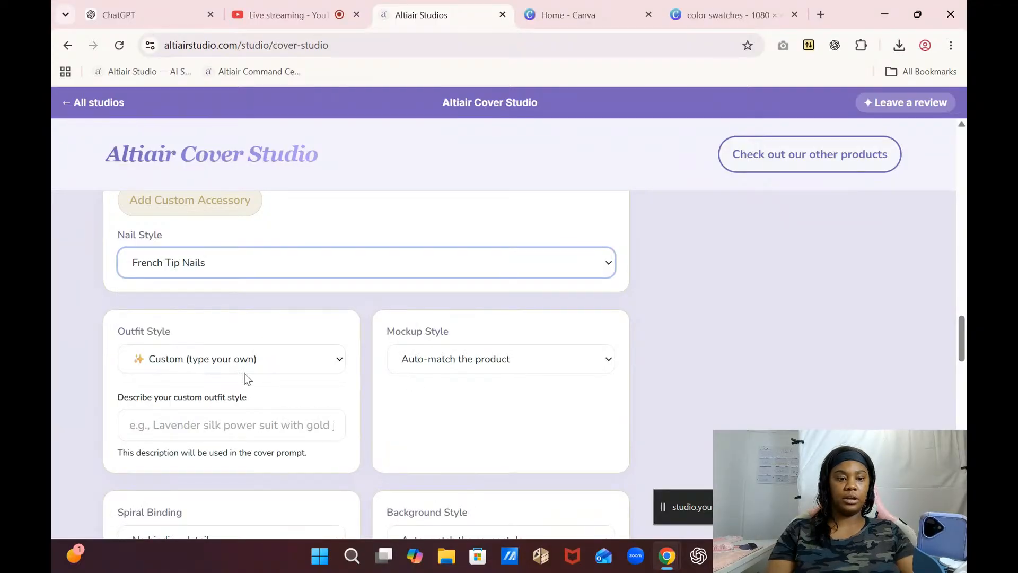
left_click(256, 360)
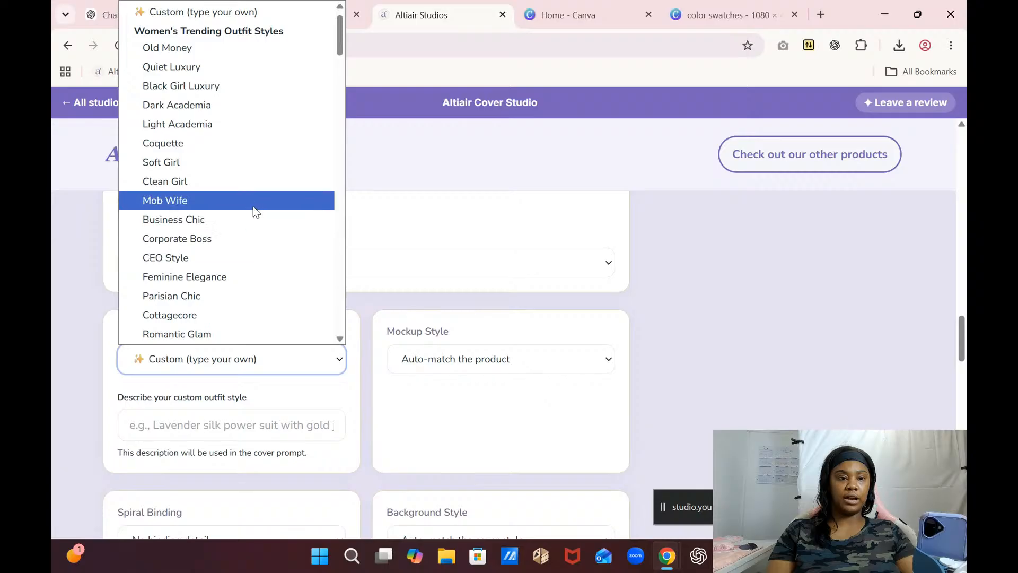
left_click(231, 163)
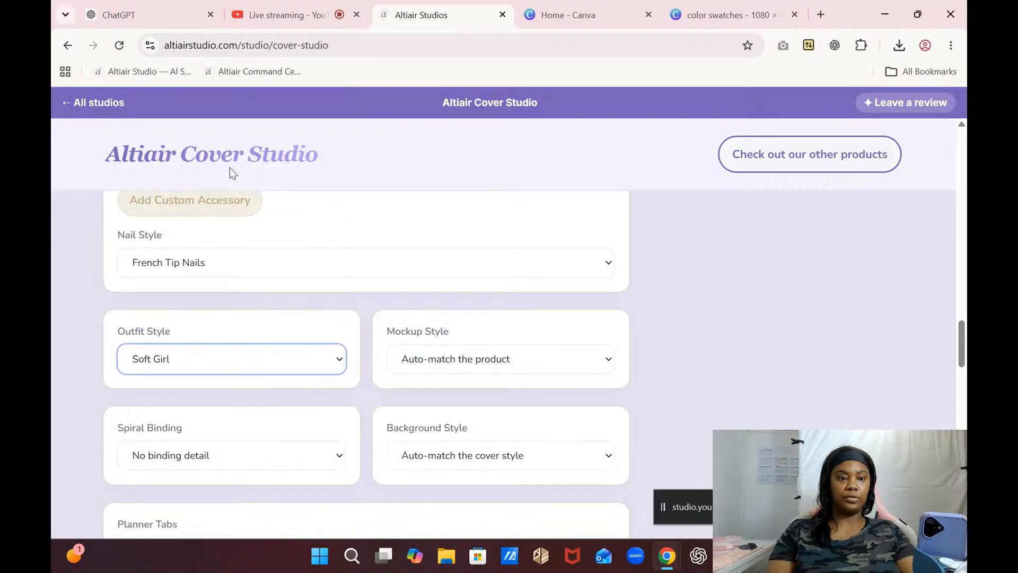
- Set the mockup style to iPad Flat Lay and the spiral binding to Butterfly Coil
left_click(424, 364)
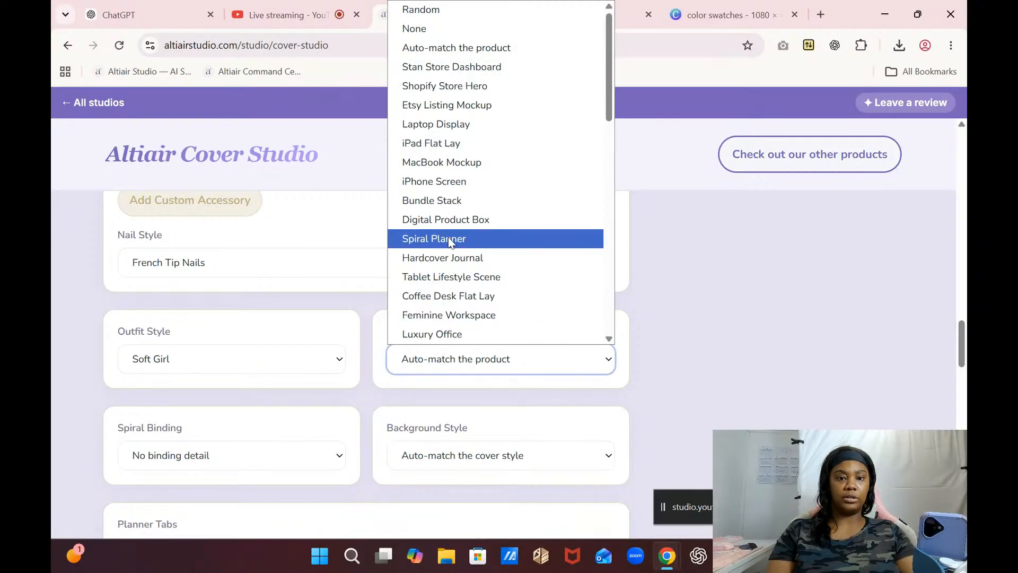
left_click(439, 147)
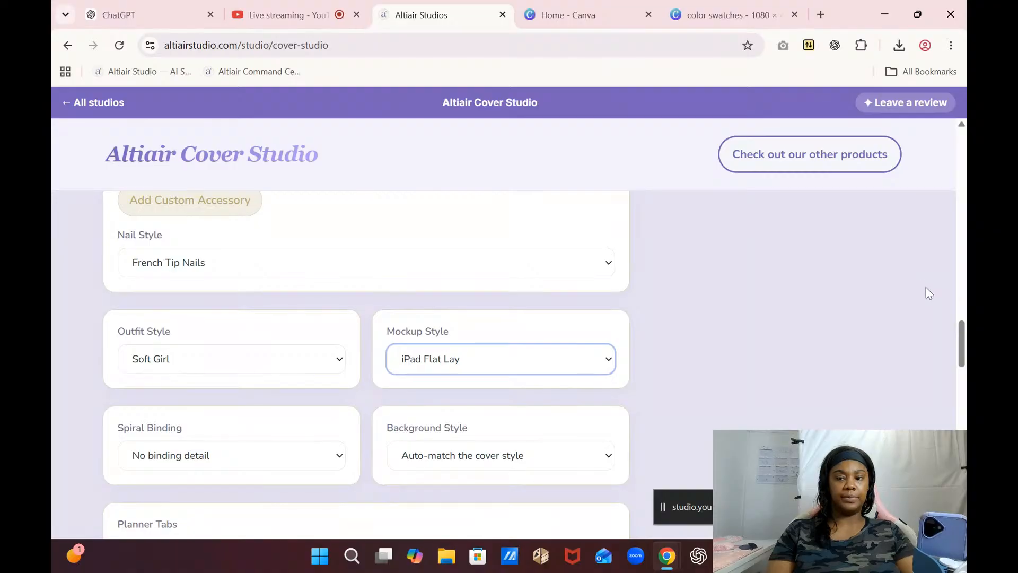
left_click_drag(963, 346, 963, 365)
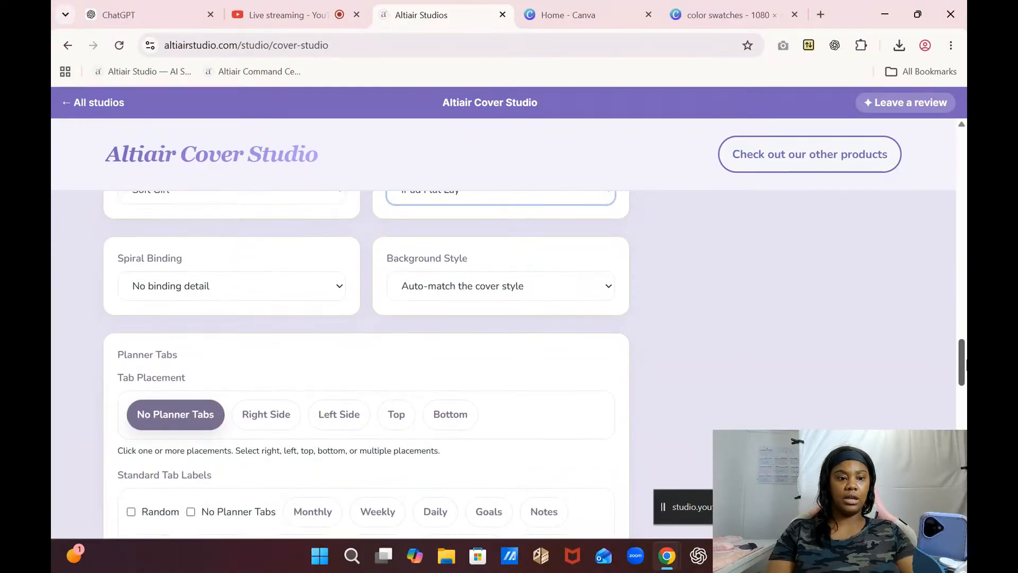
left_click(281, 288)
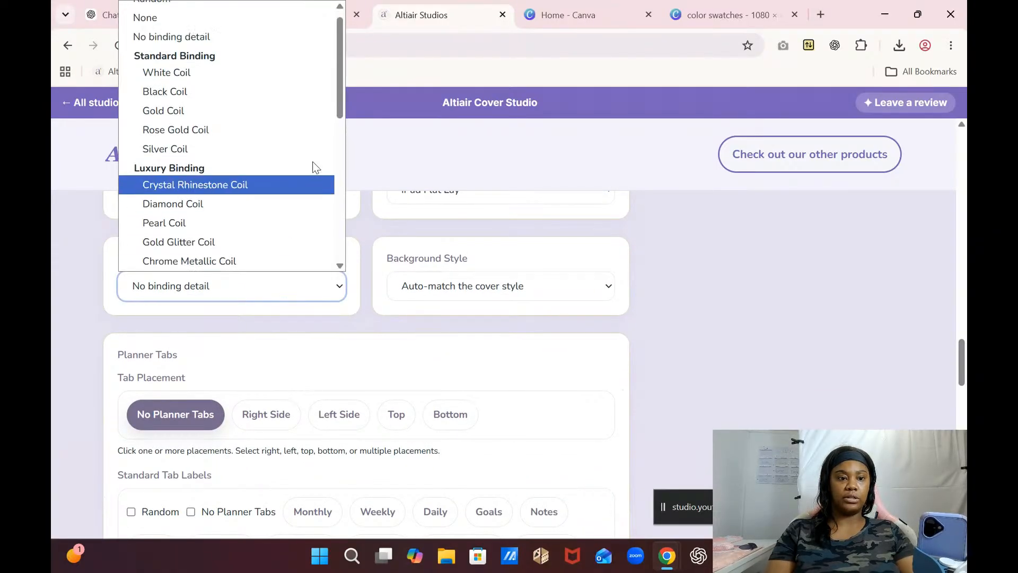
left_click_drag(339, 102, 332, 166)
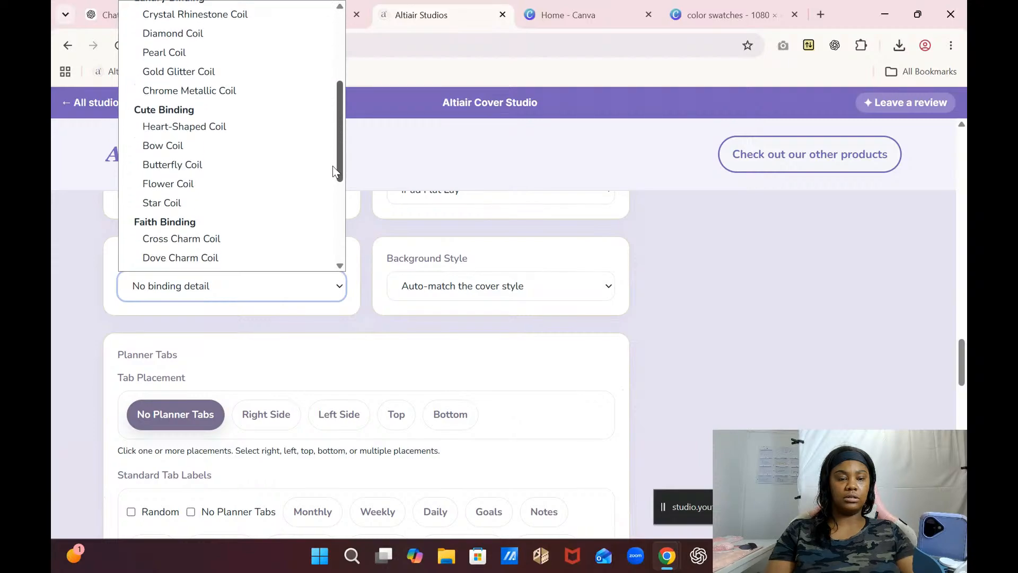
left_click(254, 168)
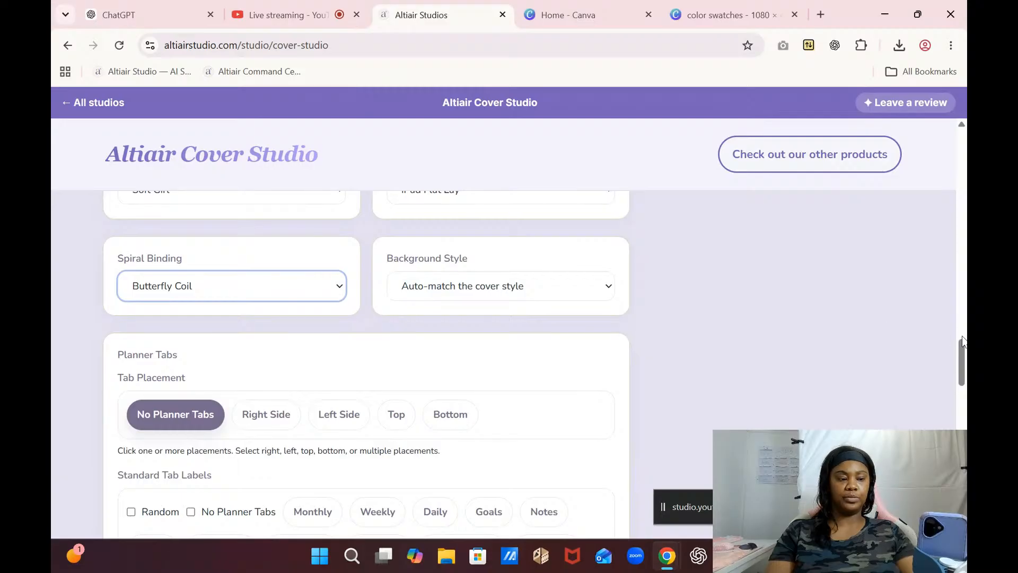
- Place the planner tabs on the Right Side of the cover
left_click_drag(963, 356, 935, 374)
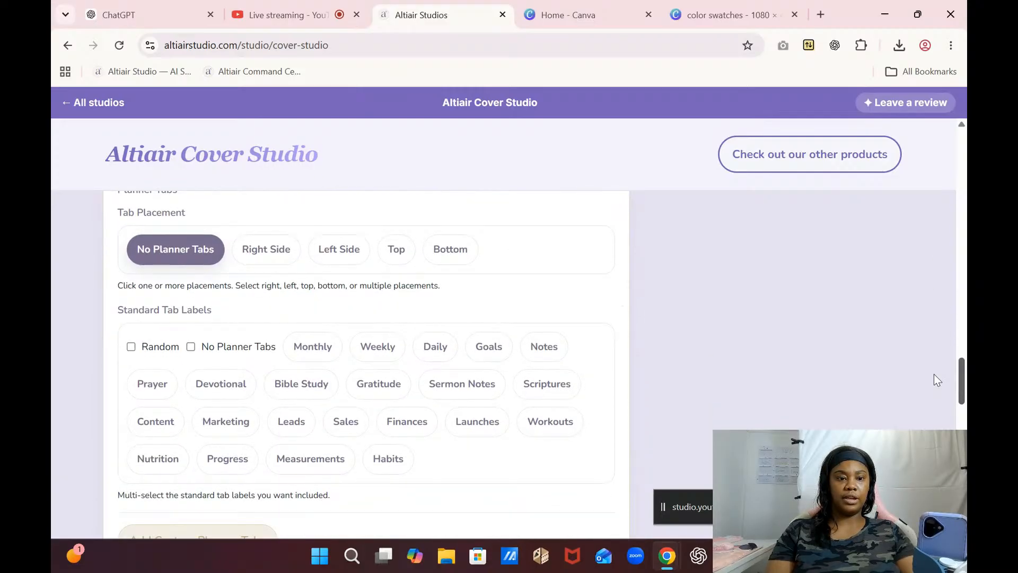
left_click(274, 256)
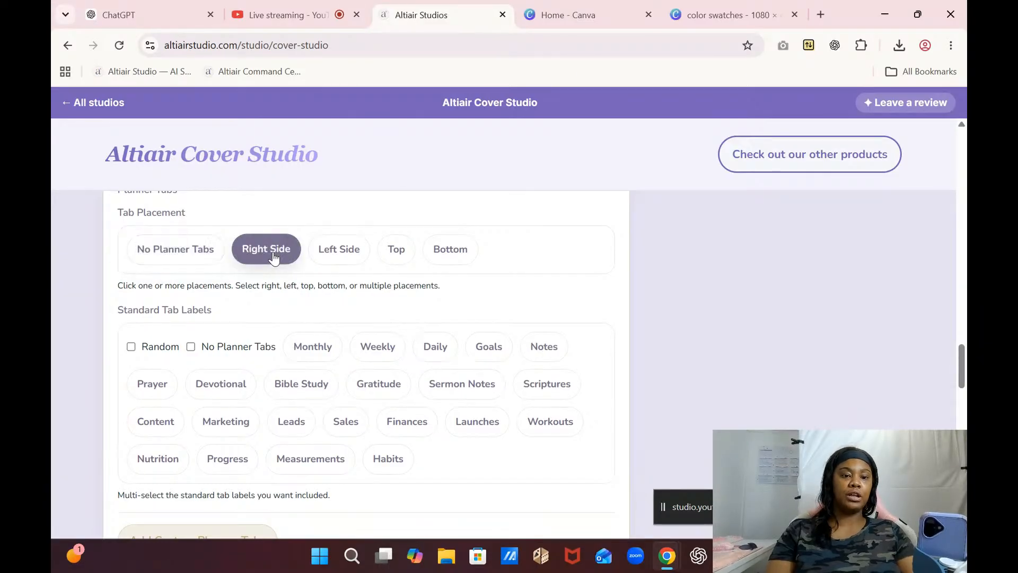
- Select Monthly, Weekly, Daily, Goals and Notes as the standard planner tab labels
left_click_drag(962, 379, 962, 385)
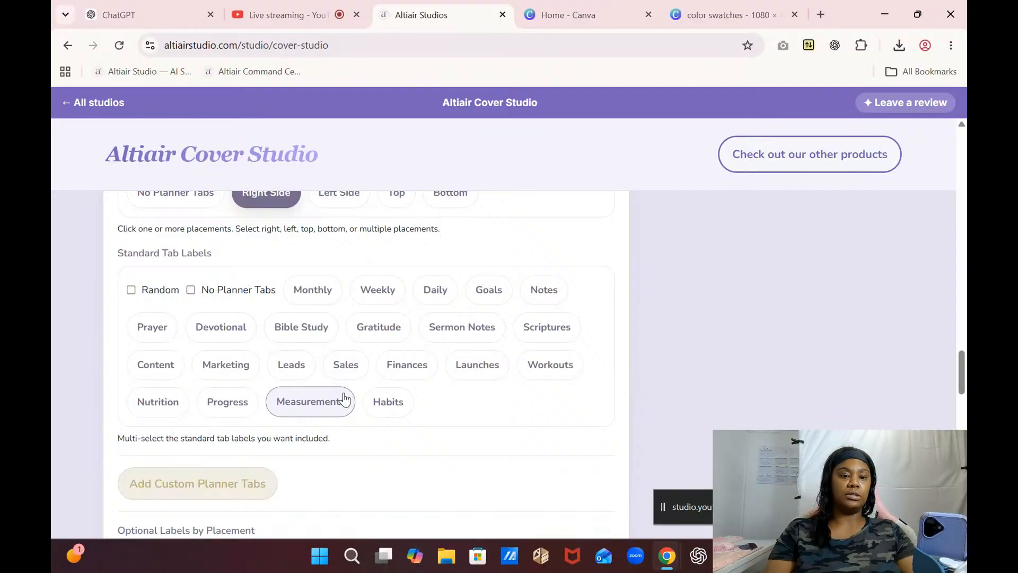
left_click(318, 295)
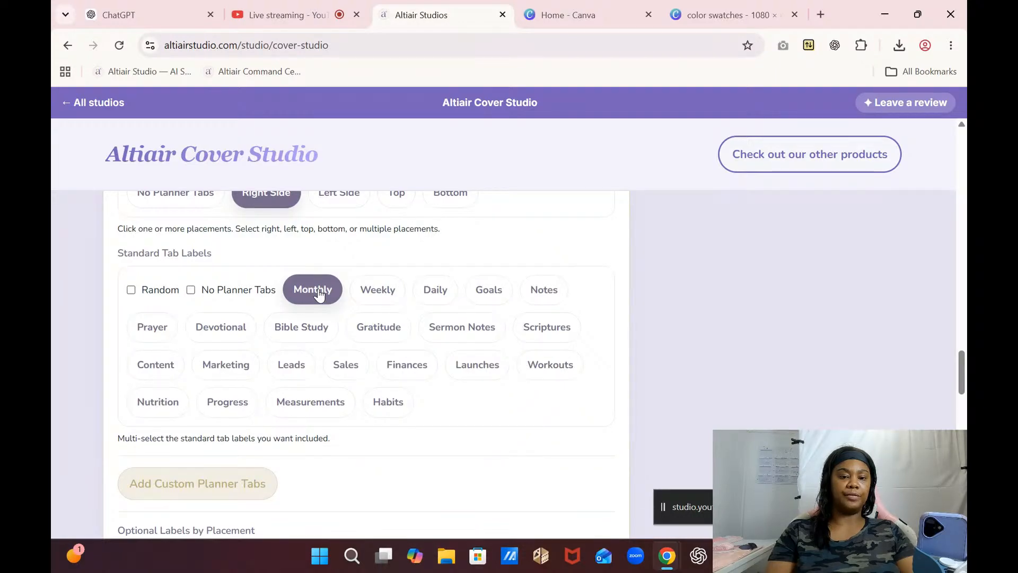
left_click(382, 293)
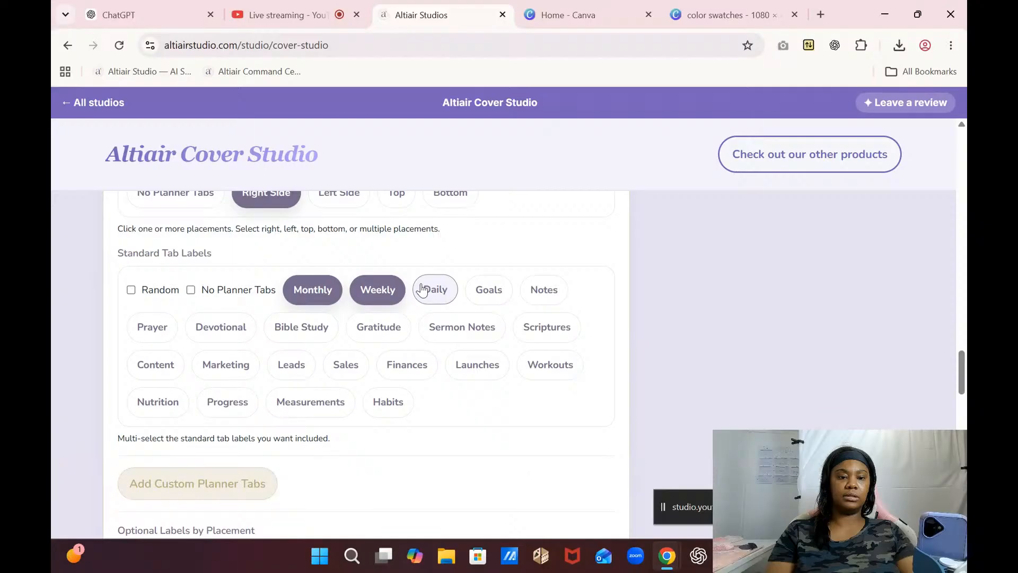
left_click(438, 293)
left_click(491, 296)
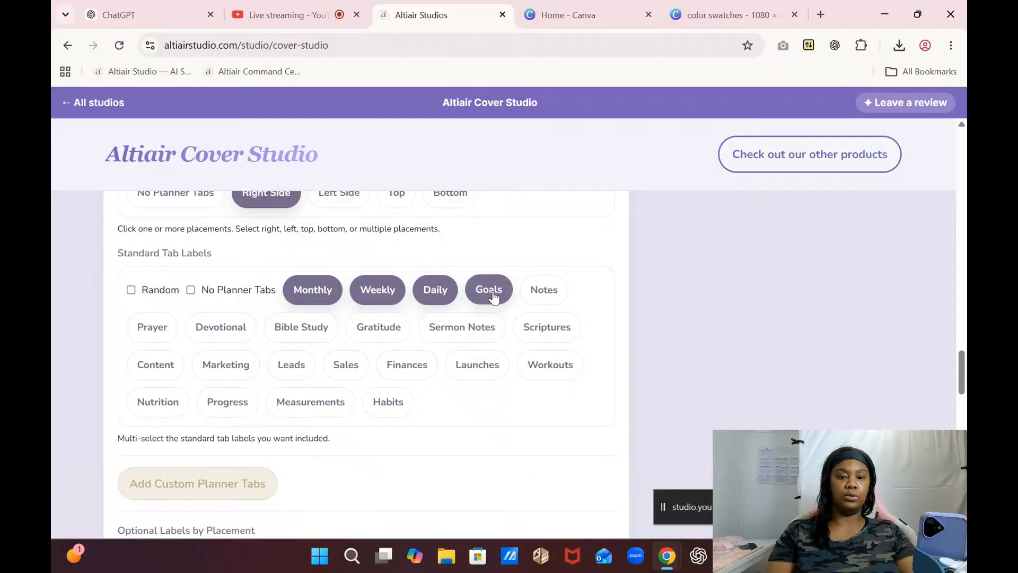
left_click(548, 300)
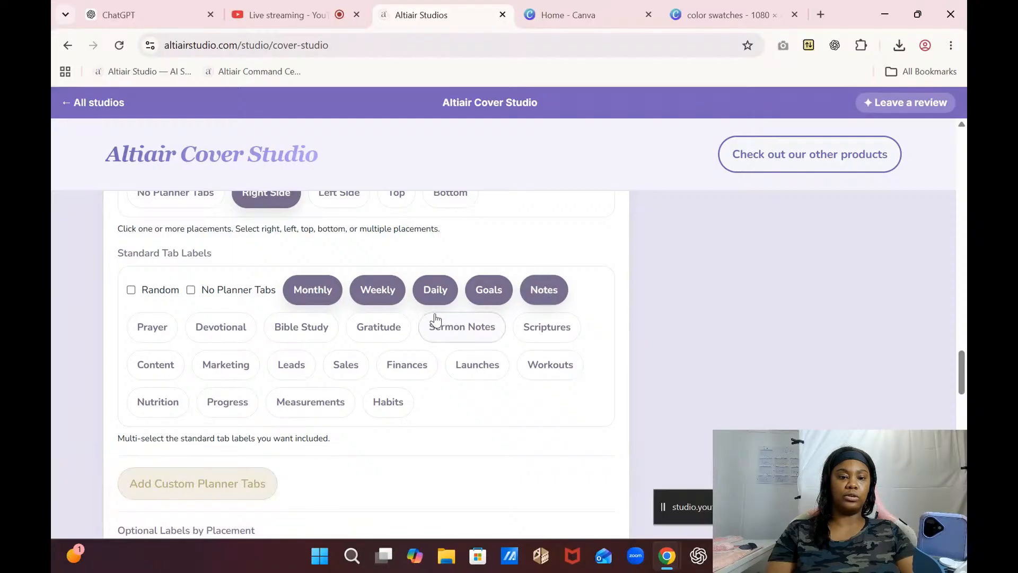
- Deselect the Weekly, Daily, Notes, Goals and Monthly standard tab labels
left_click(385, 298)
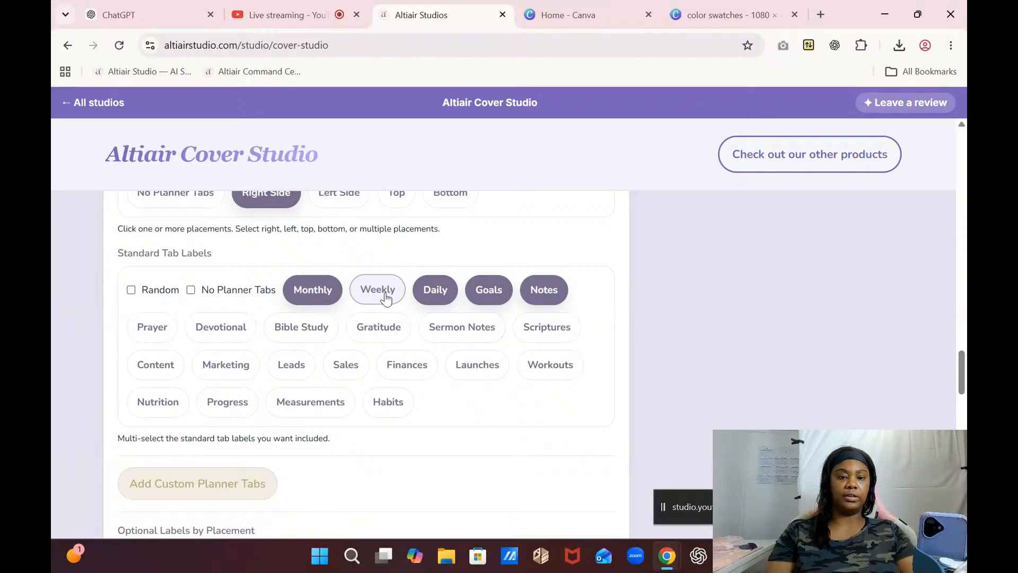
left_click(442, 293)
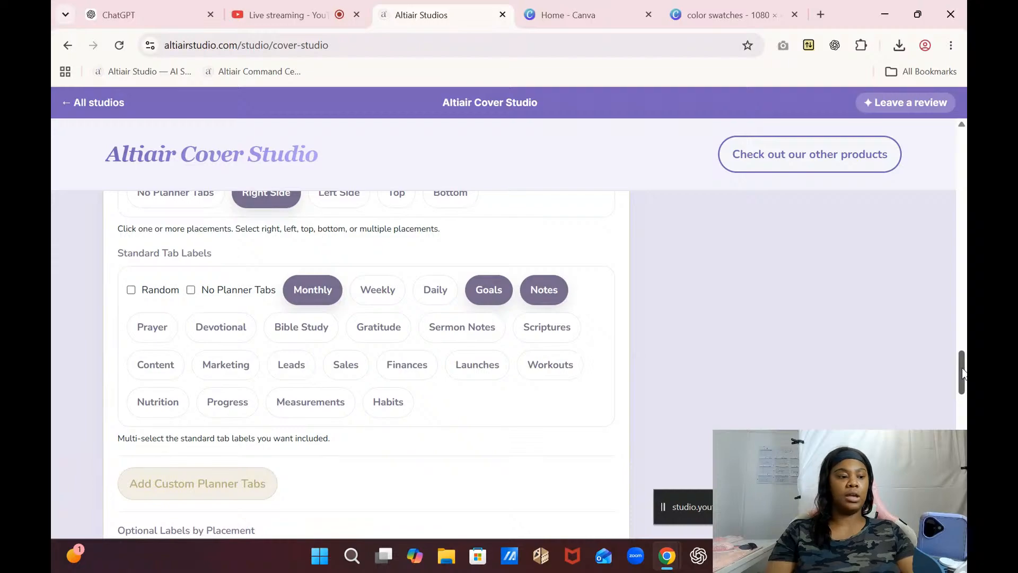
left_click_drag(963, 375, 965, 374)
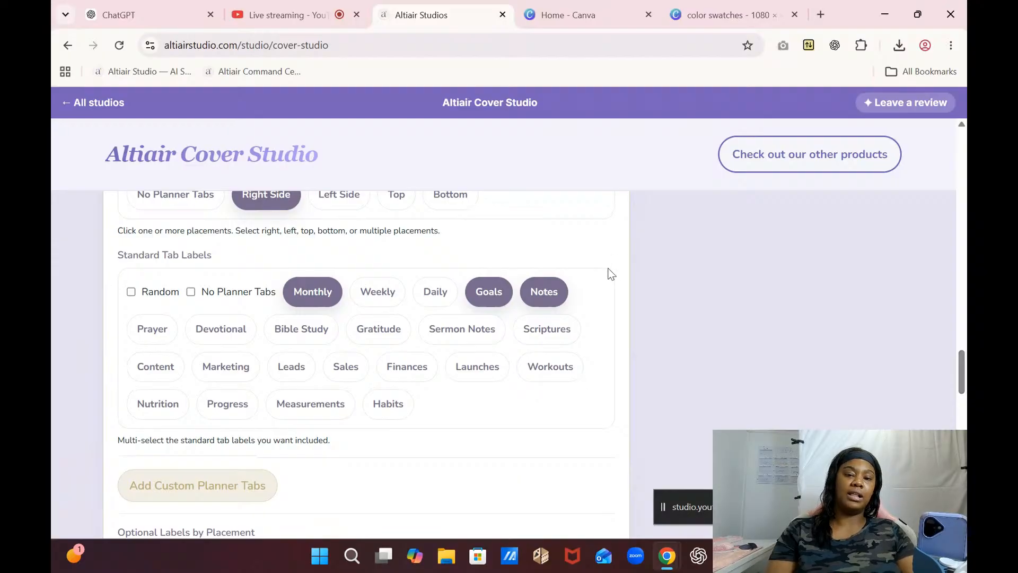
left_click(546, 293)
left_click(484, 297)
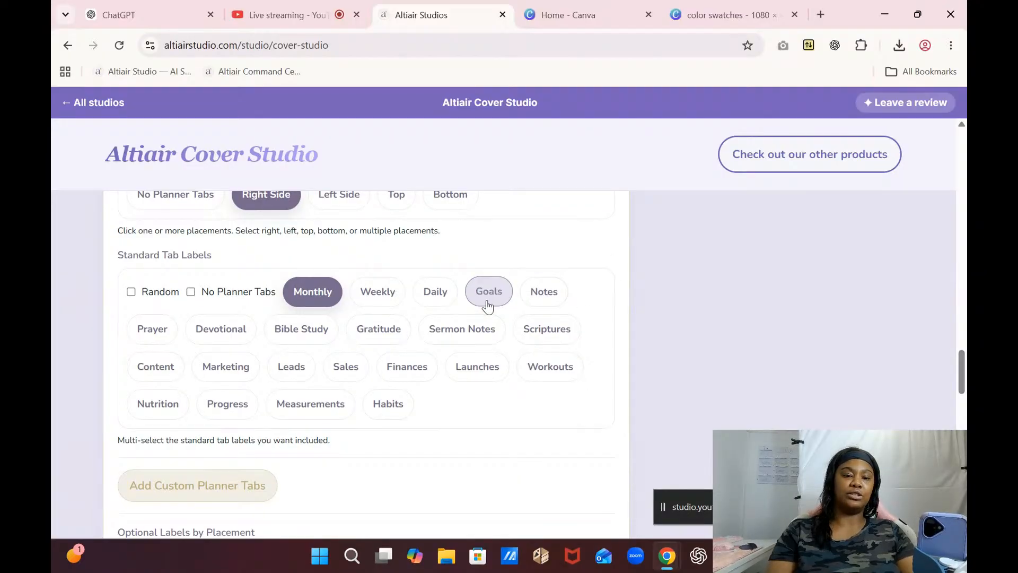
left_click(321, 301)
- Enter "Aug, Sep, Oct, Nov, Dec" as the optional labels for the right-side planner tabs
mouse_move(960, 374)
left_mouse_down()
mouse_move(959, 400)
mouse_move(959, 365)
left_mouse_up()
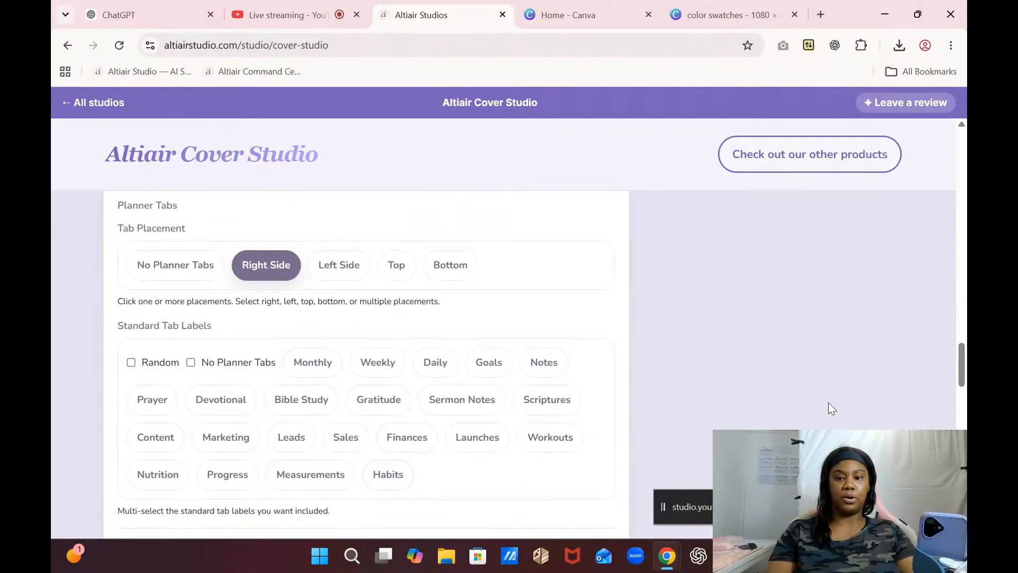
left_click_drag(964, 363, 965, 398)
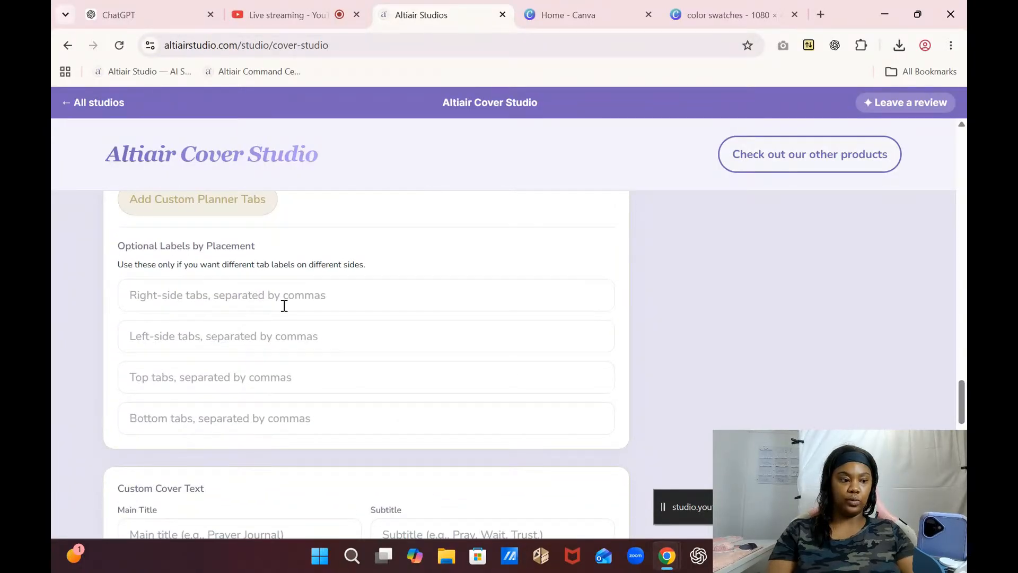
left_click(328, 286)
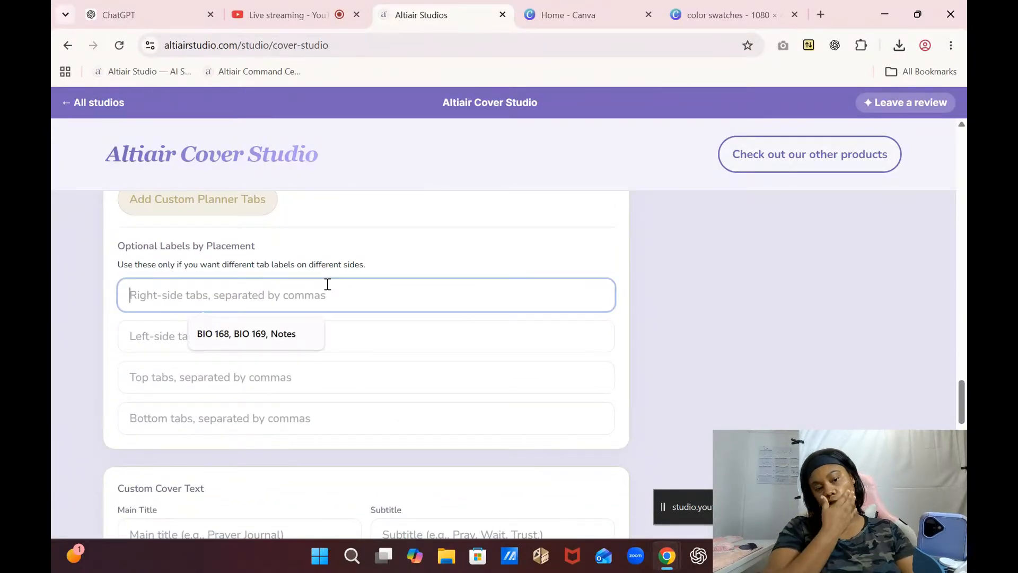
type("A")
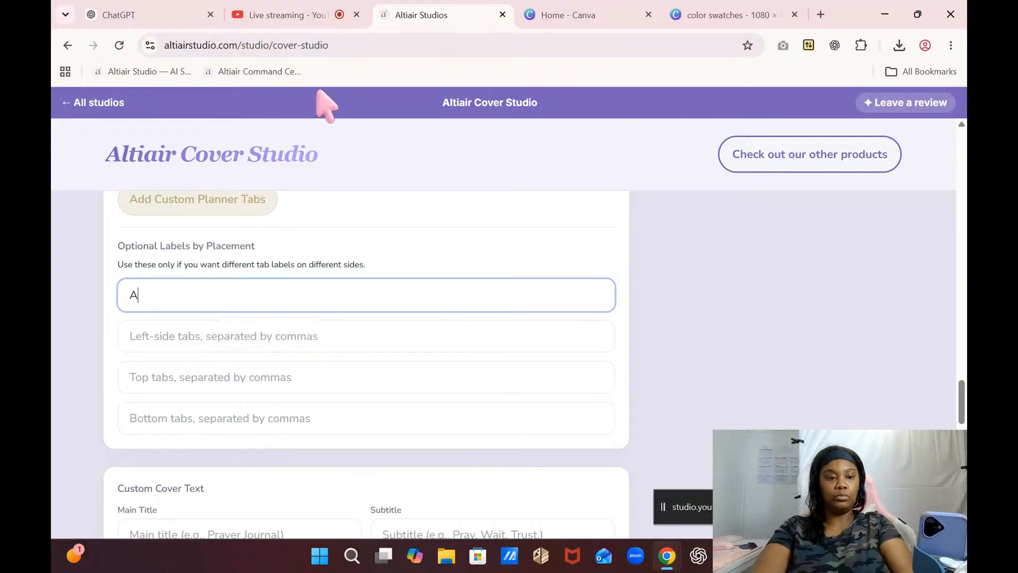
type("ugu")
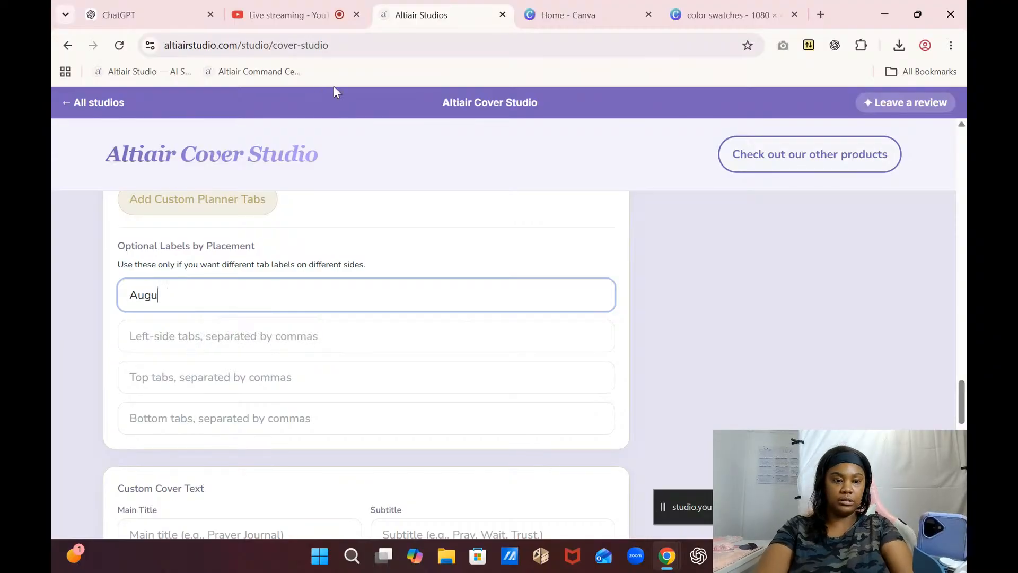
type("st")
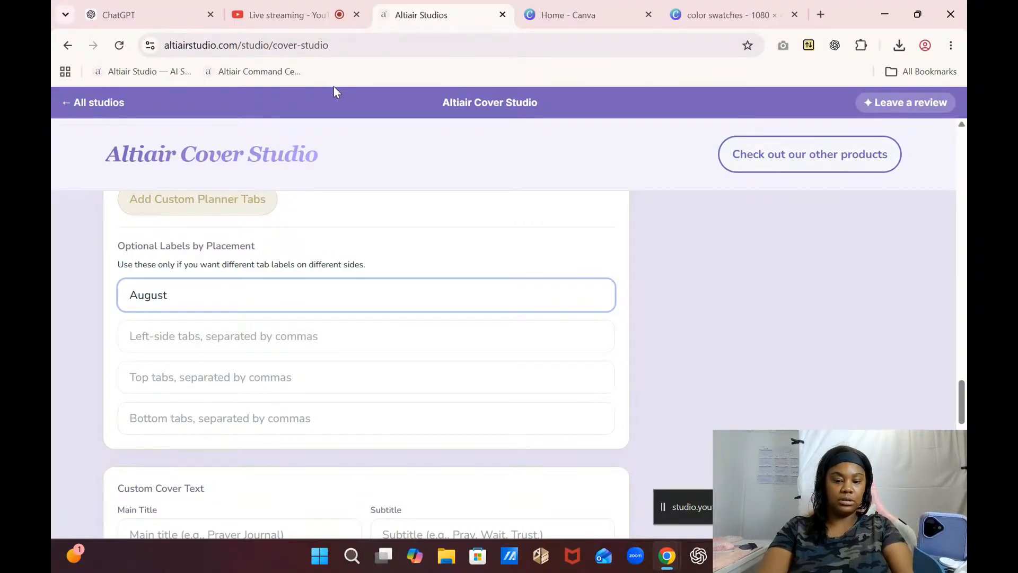
key("BackSpace")
key("BackSpace")
key("BackSpace")
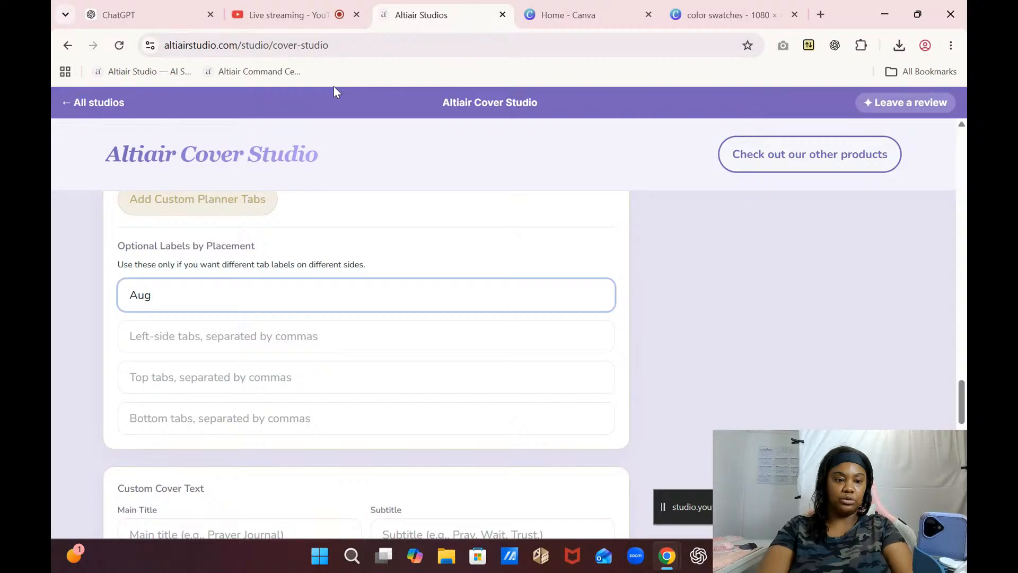
type(", Sep, Oct, Nov, Dec")
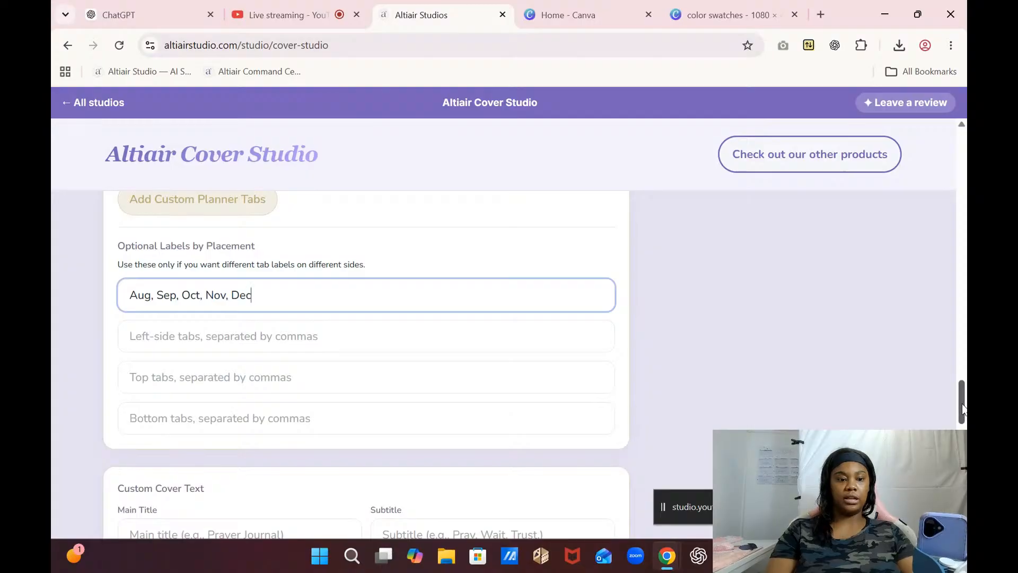
- Set the main title of the custom cover text to "2026 Life Planner"
scroll(777, 298, "down", 3)
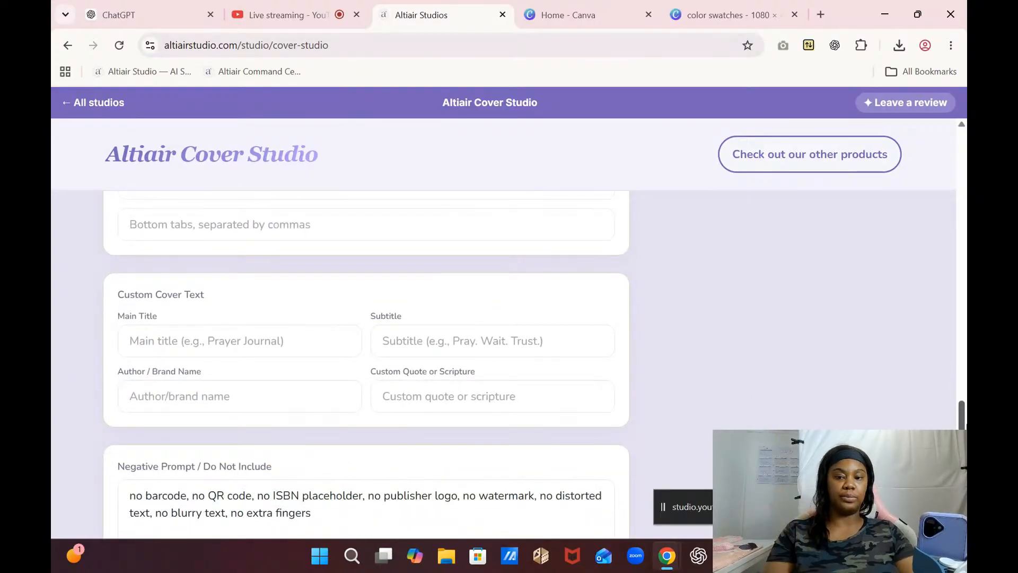
mouse_move(965, 425)
left_mouse_down()
mouse_move(965, 403)
mouse_move(965, 426)
left_mouse_up()
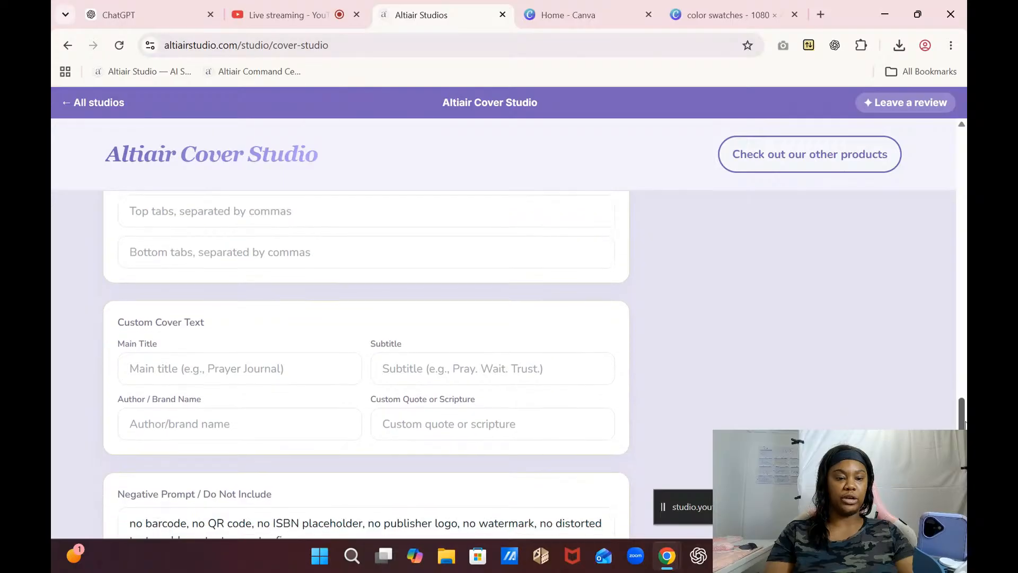
left_click(300, 366)
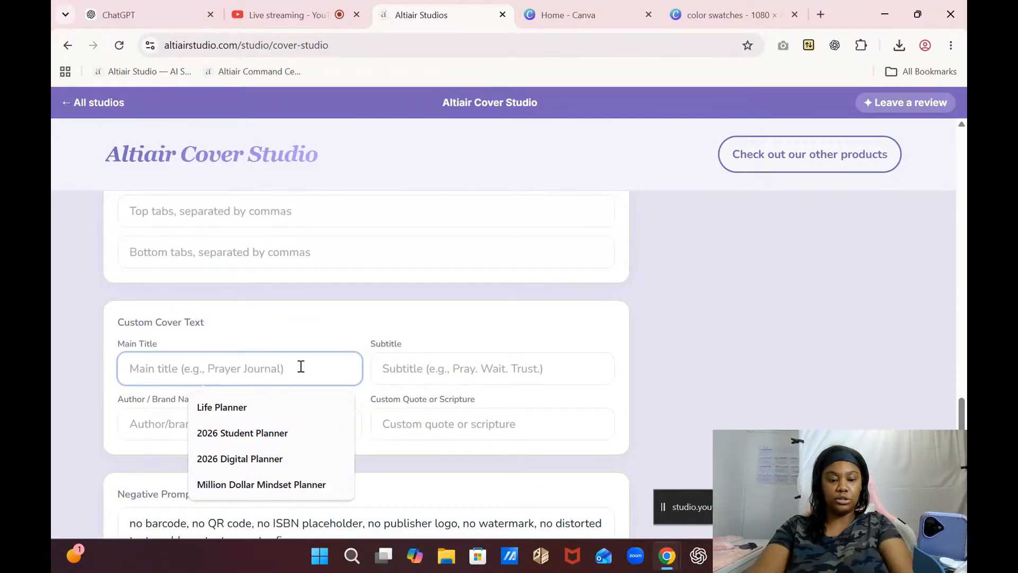
type("29")
key("BackSpace")
type("026")
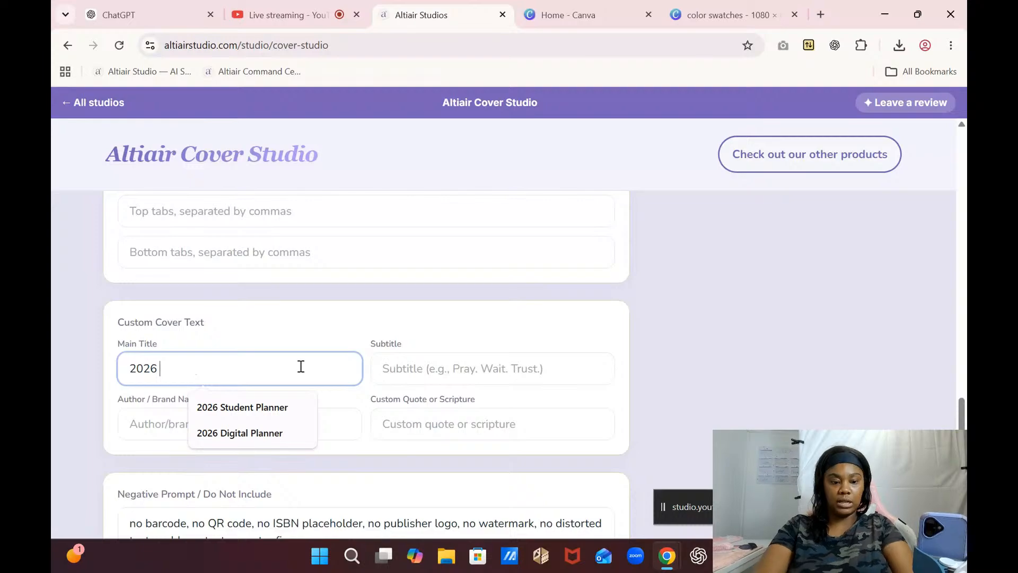
type(" Life")
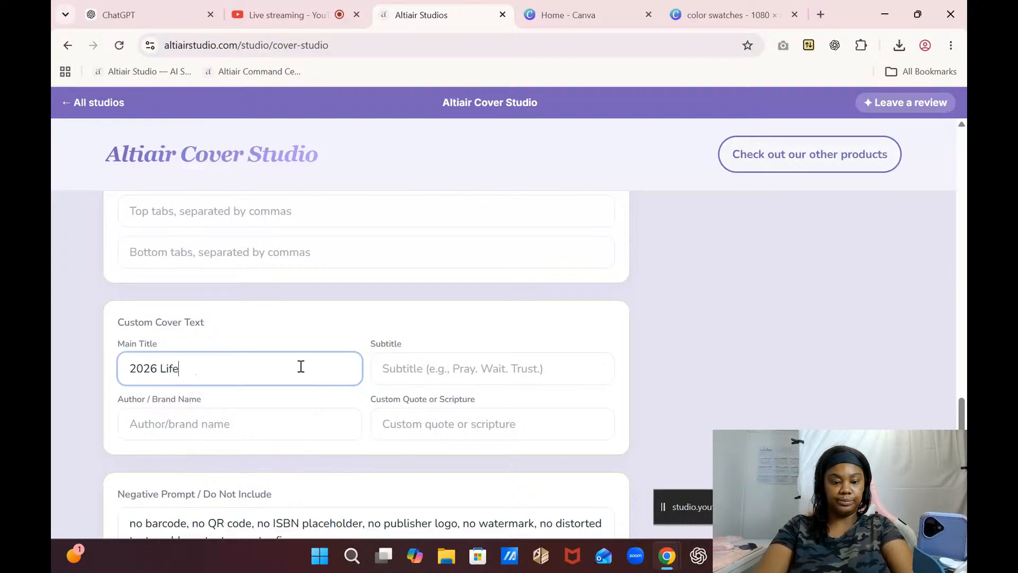
type(" Planner")
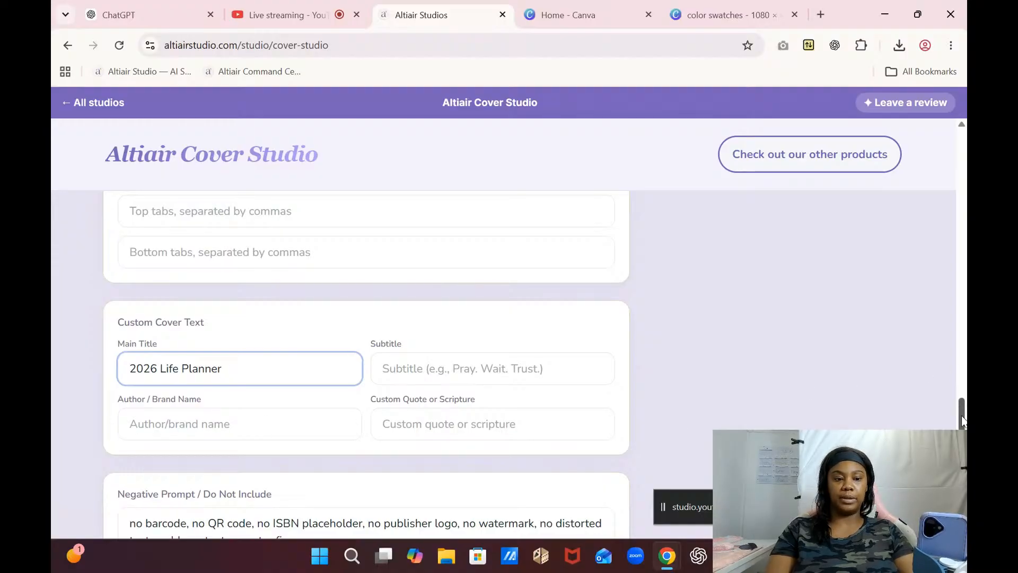
- Generate the prompts from the chosen cover settings and copy the resulting cover prompt
scroll(963, 420, "down", 4)
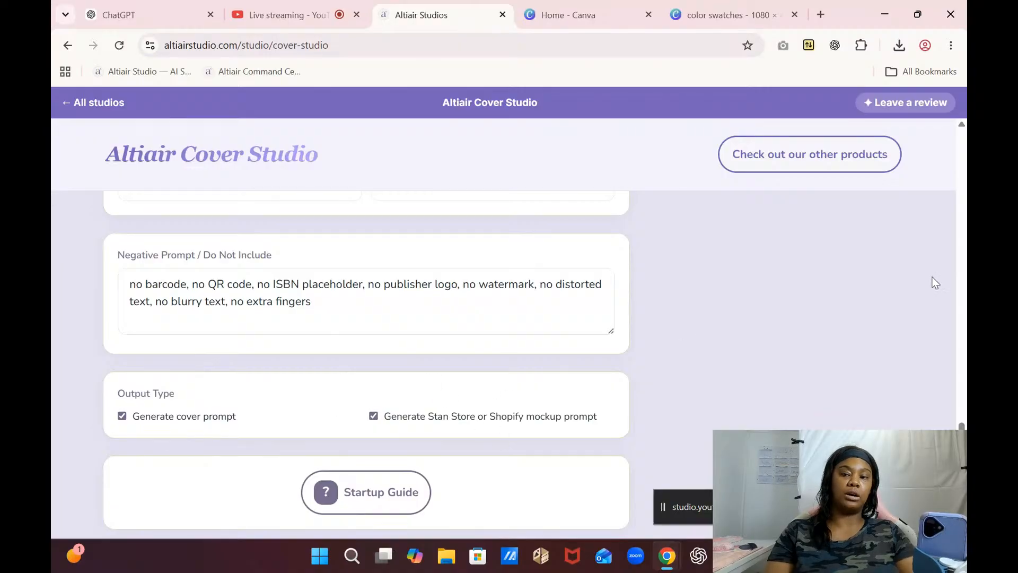
scroll(479, 380, "down", 5)
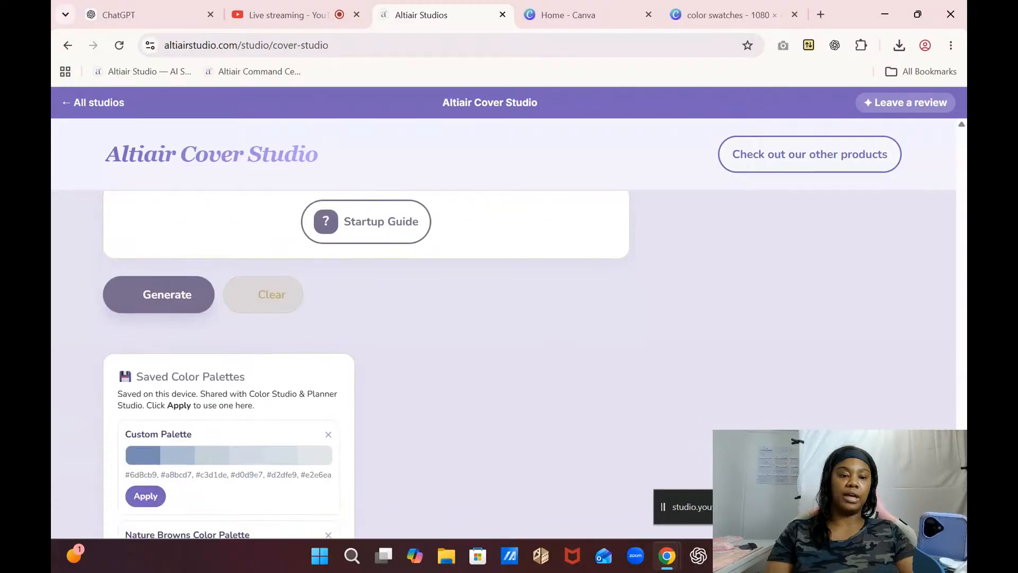
left_click(164, 291)
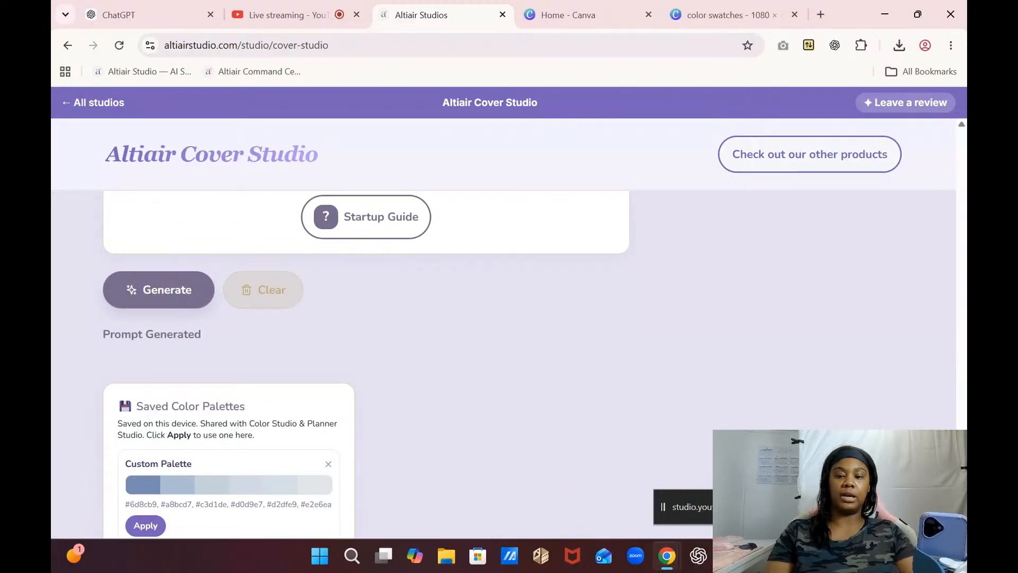
left_click_drag(962, 470, 964, 154)
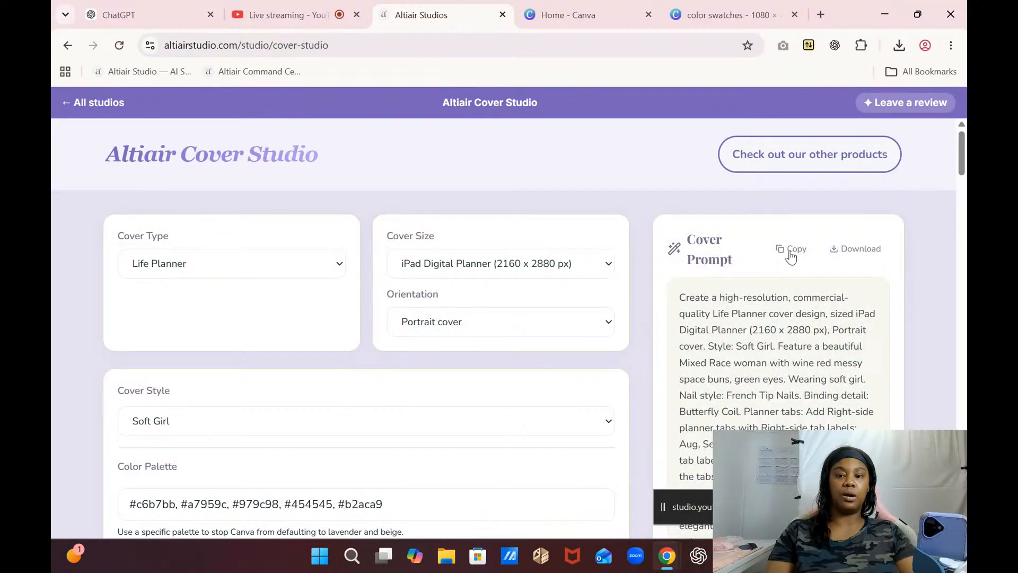
left_click(791, 253)
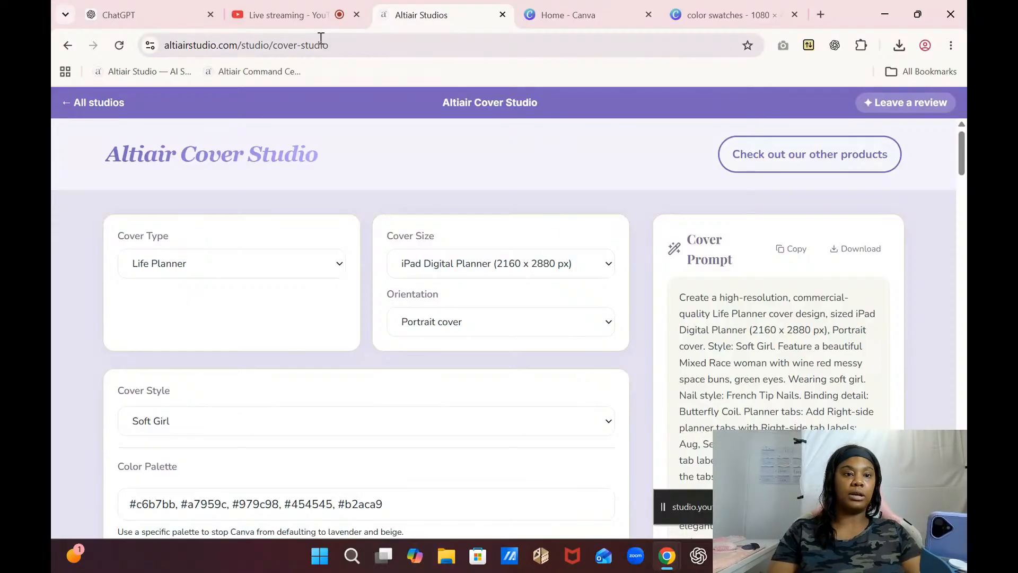
- Switch to ChatGPT and paste the copied cover prompt into a new chat message
left_click(158, 15)
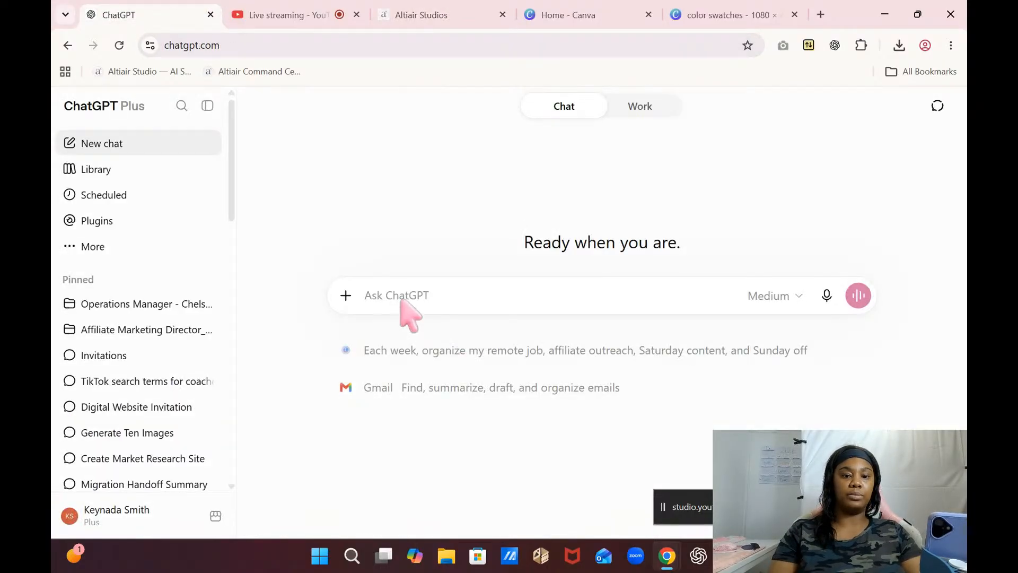
right_click(379, 293)
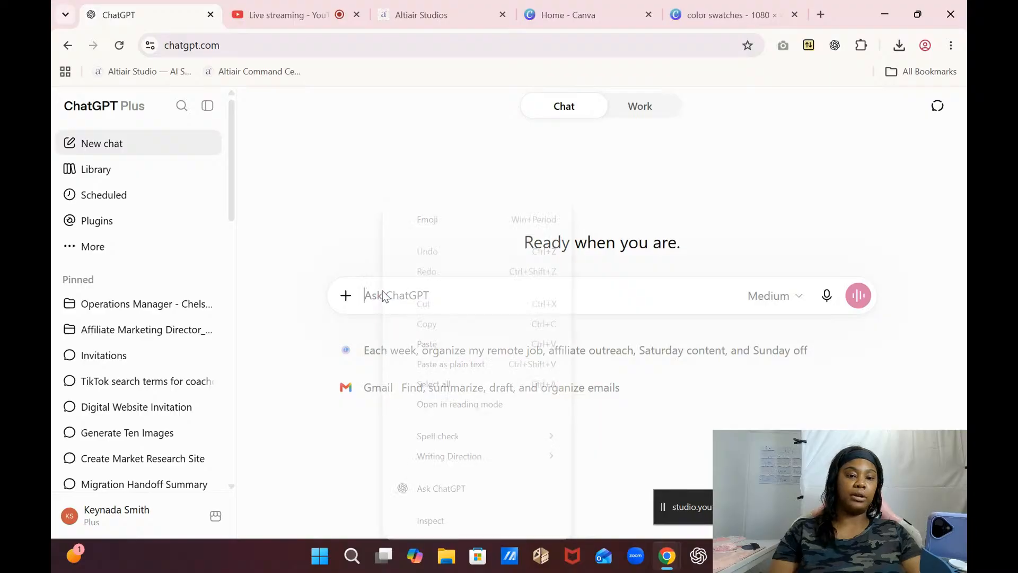
left_click(430, 342)
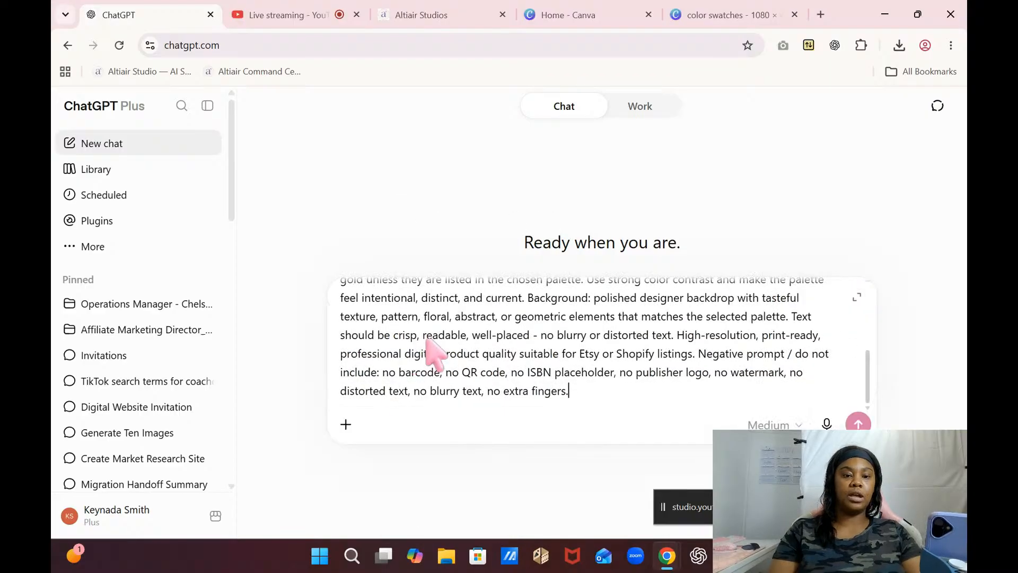
- Add the Create image tool to the end of the pasted cover prompt
left_click(346, 424)
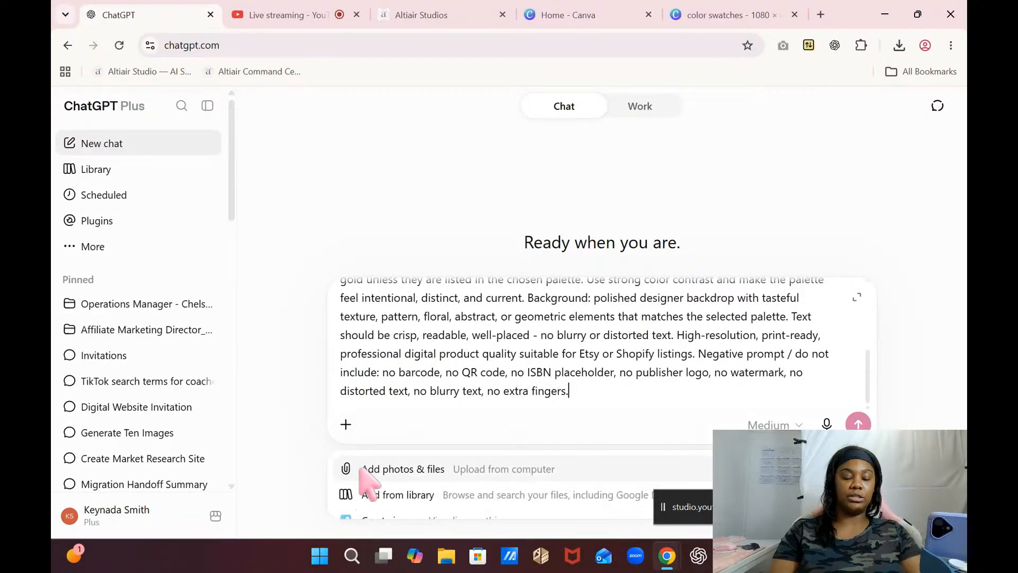
type("#@")
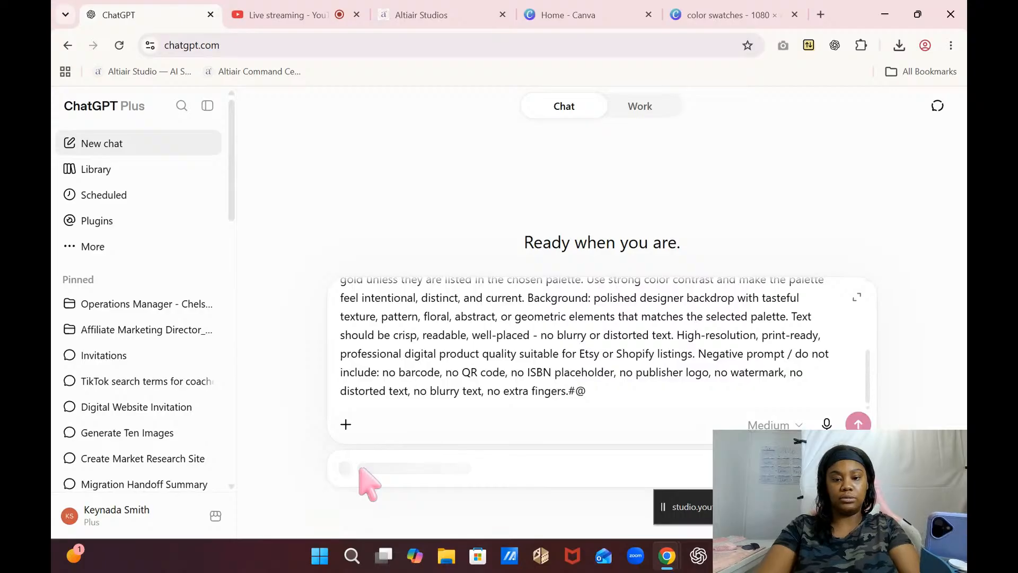
key("BackSpace")
key("BackSpace")
type("@")
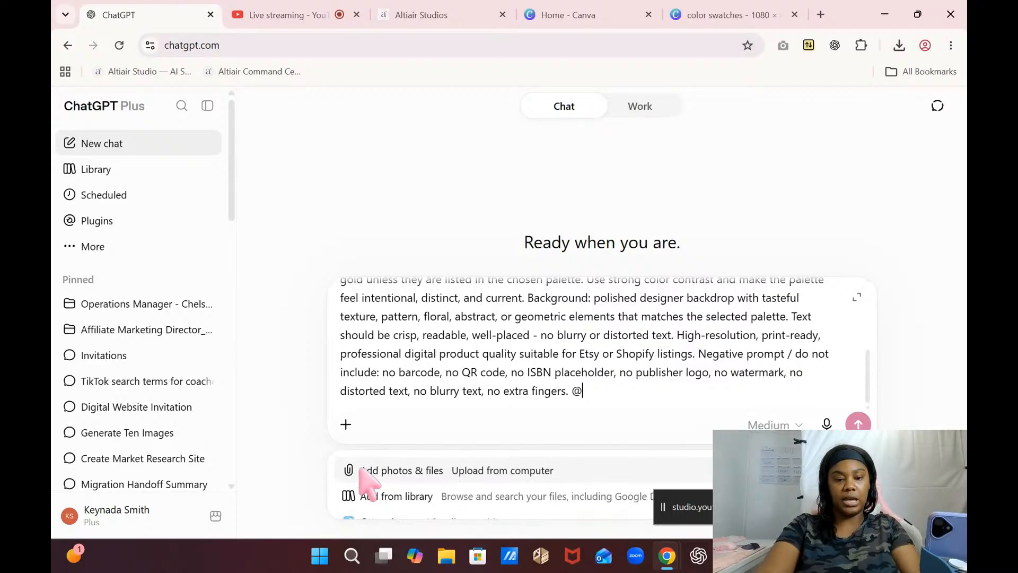
type("creat")
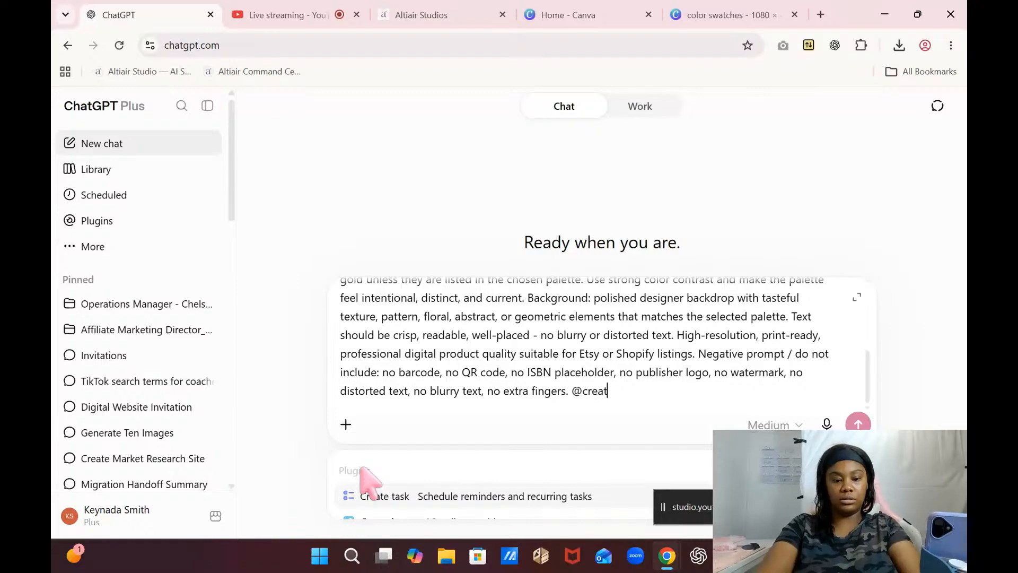
type("e im")
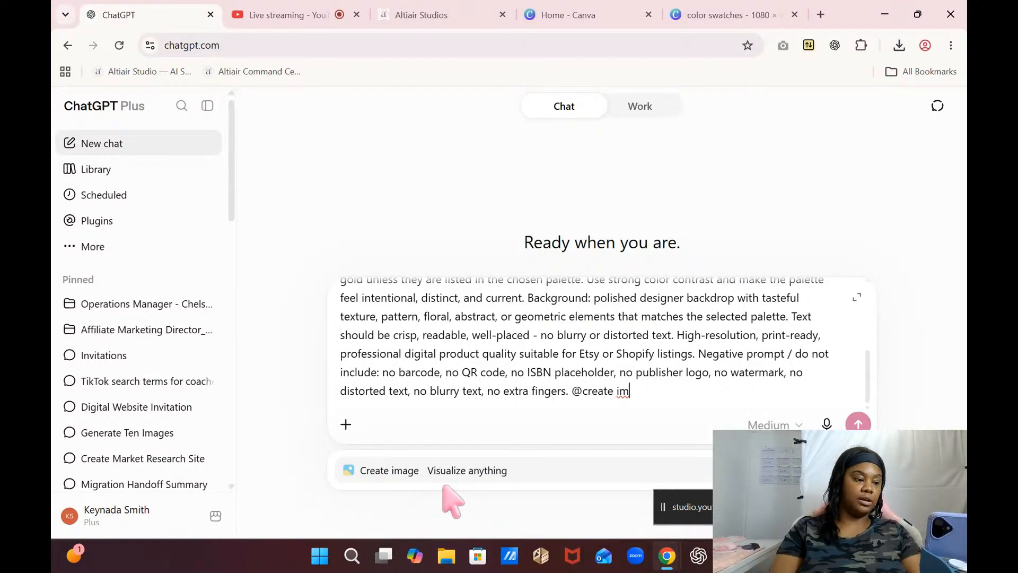
left_click(501, 468)
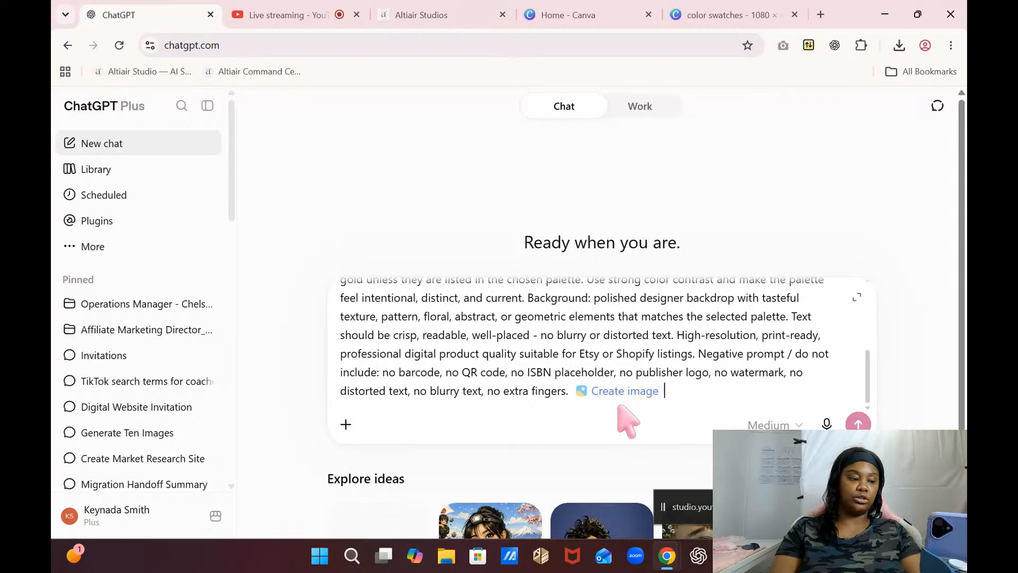
- Send the cover prompt to generate the 2026 Life Planner cover image
left_click(346, 424)
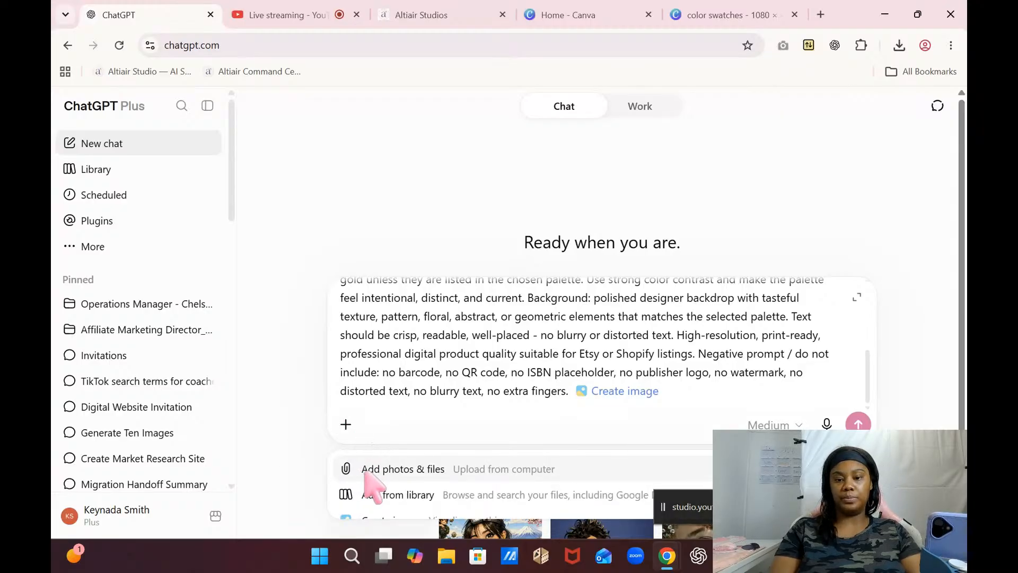
left_click(397, 435)
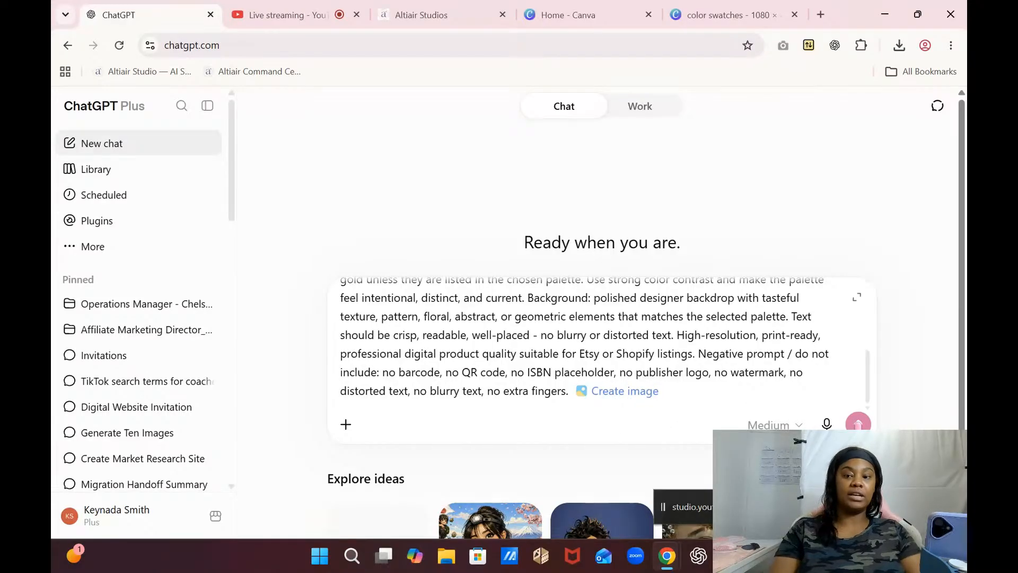
left_click(858, 425)
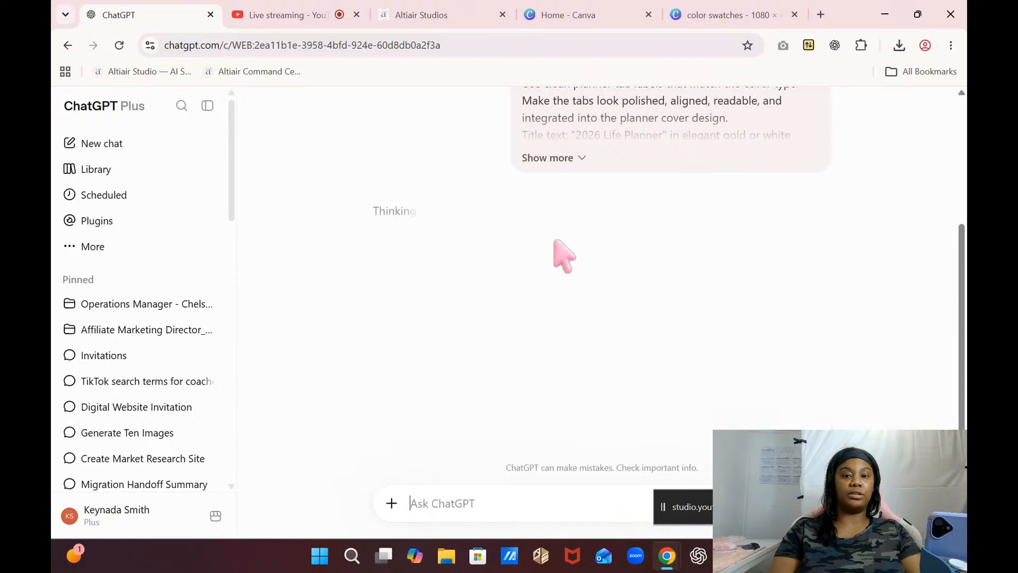
- Switch to Altiair Cover Studio and copy the generated Stan Store/Shopify mockup prompt
left_click(429, 15)
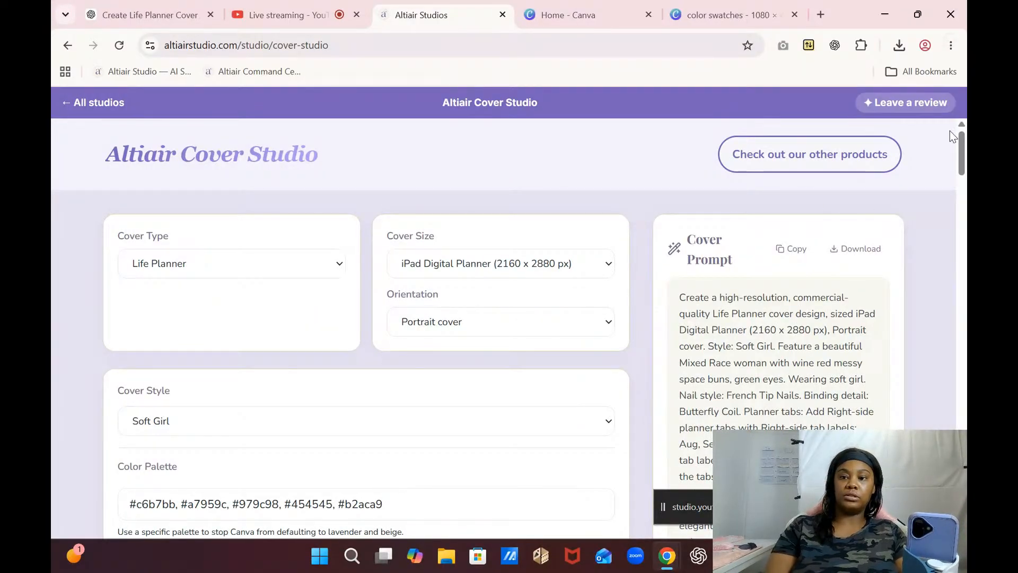
left_click_drag(960, 151, 965, 223)
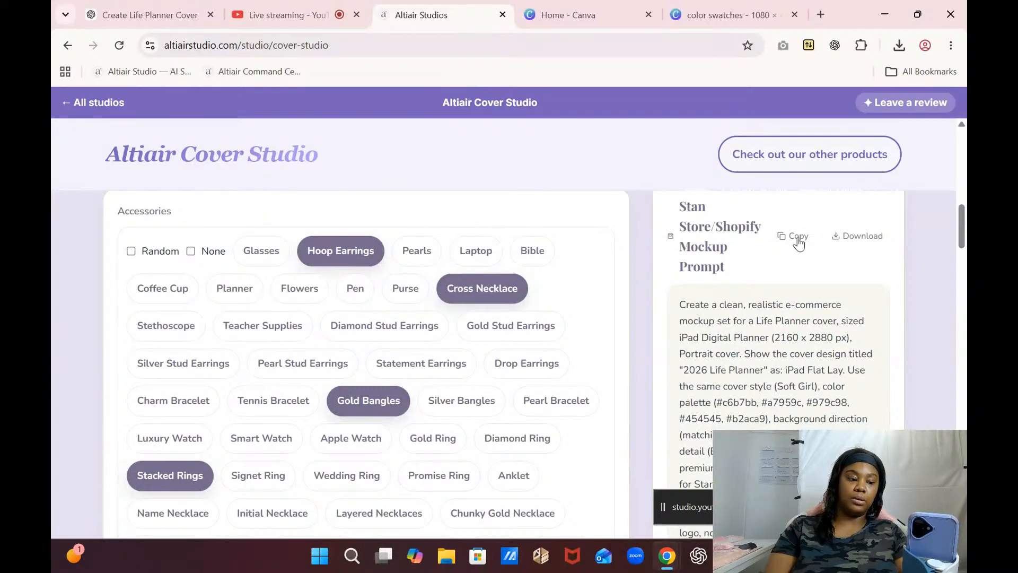
left_click(795, 236)
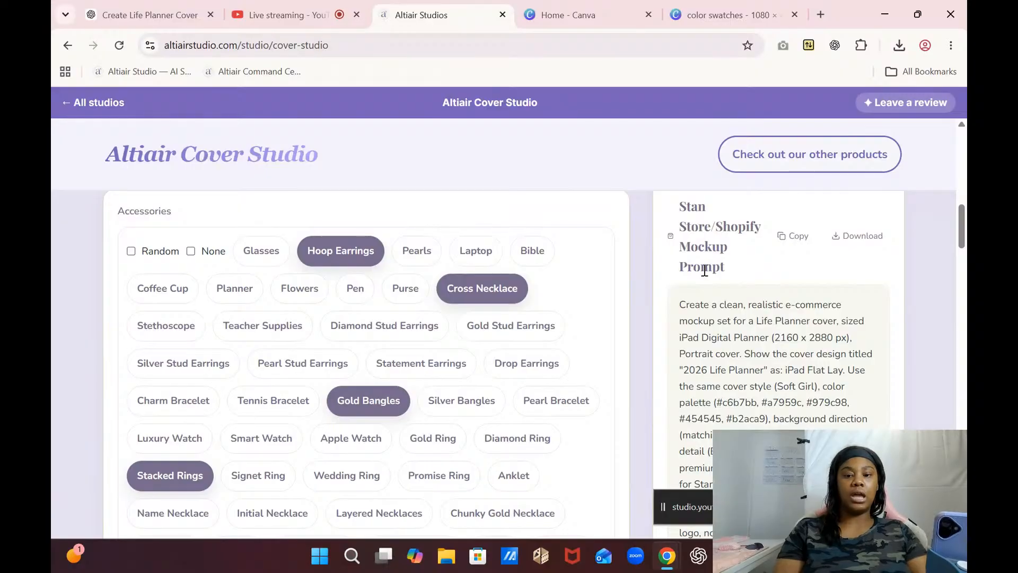
- Return to the ChatGPT planner cover chat, paste the mockup prompt as a new message and add the Create image tool to it
left_click(171, 18)
right_click(419, 502)
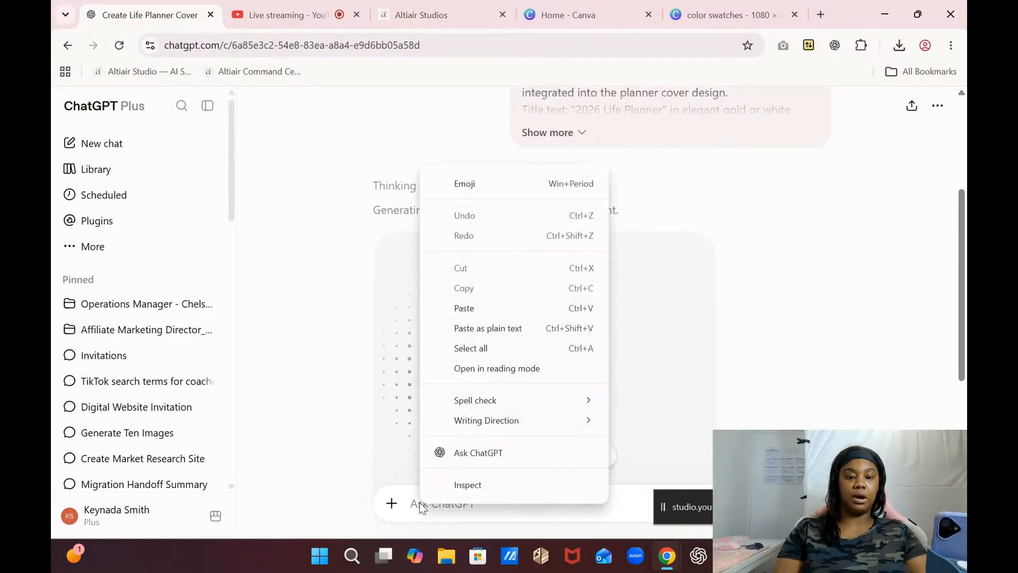
left_click(483, 308)
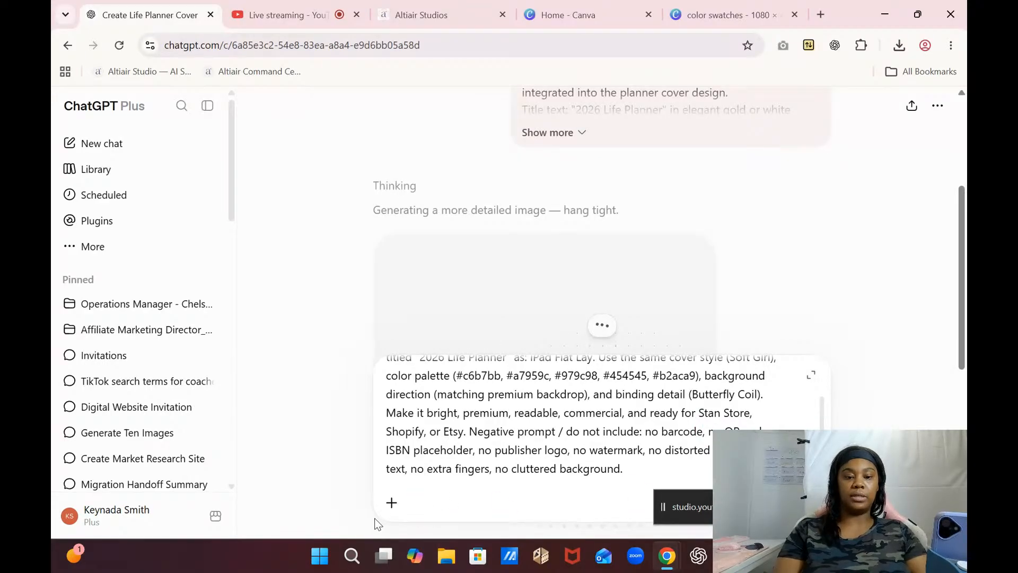
left_click(393, 503)
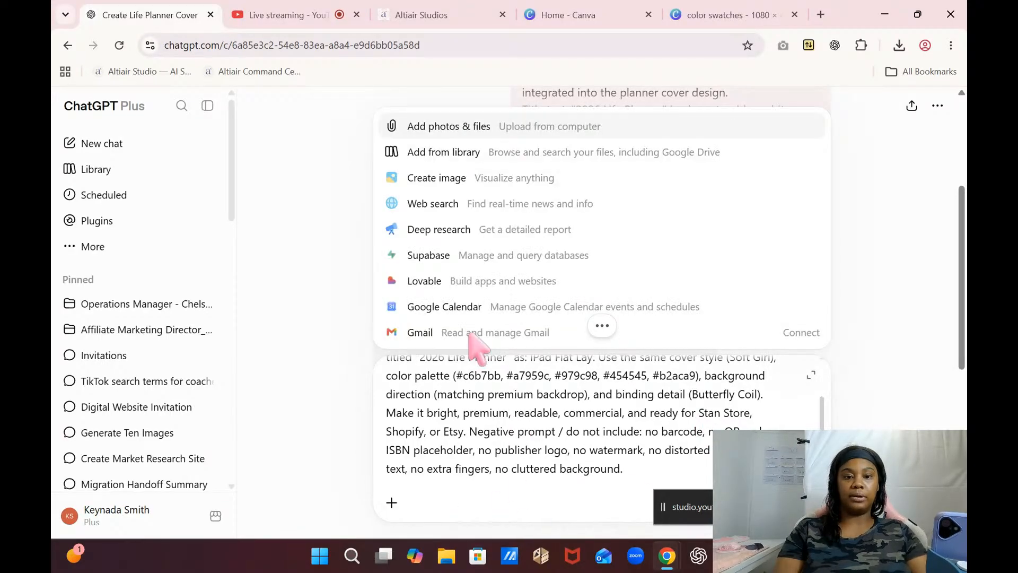
left_click(448, 179)
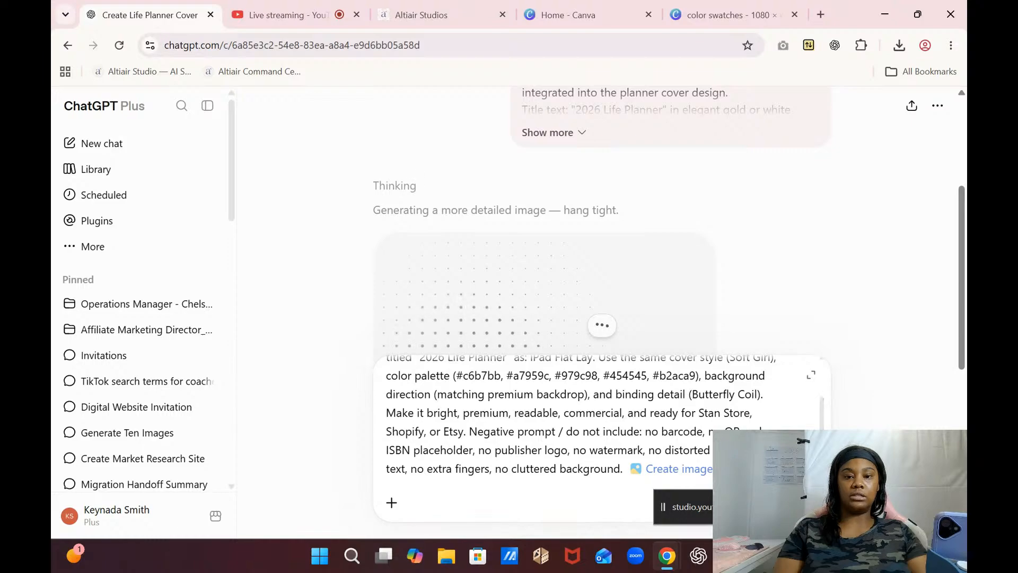
left_click_drag(726, 518, 346, 105)
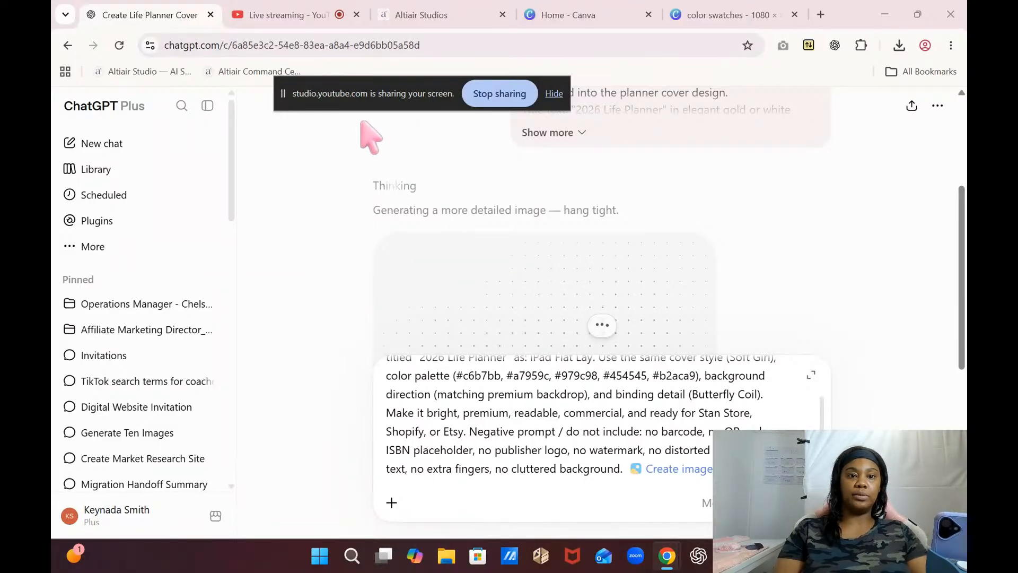
left_click(288, 18)
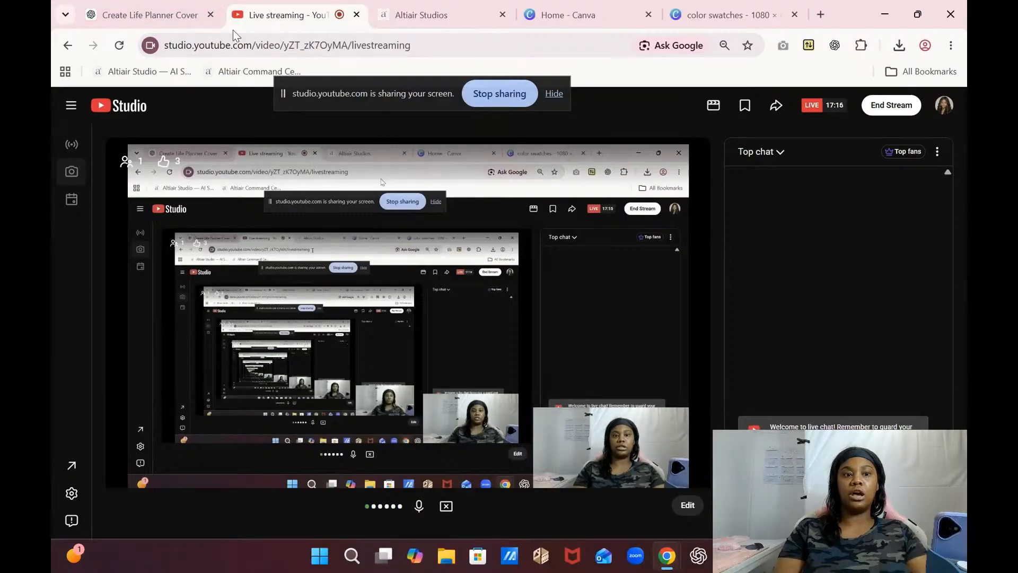
left_click(197, 21)
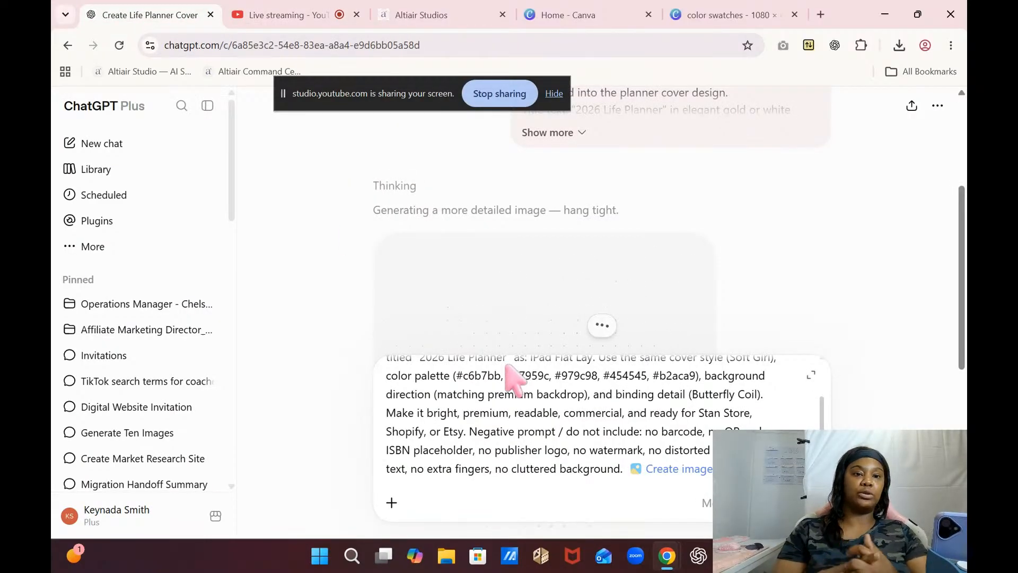
left_click(440, 6)
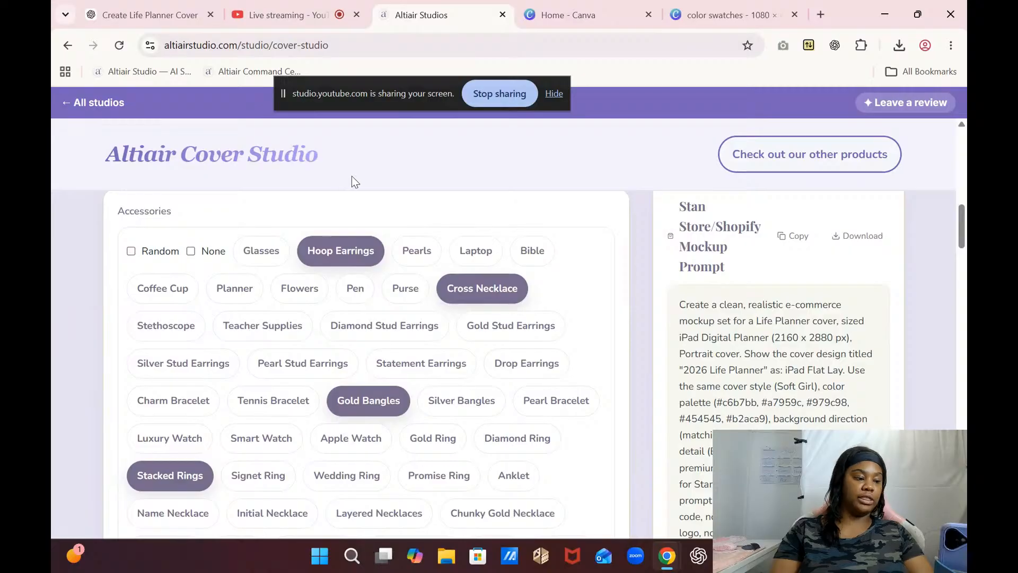
- Send the mockup prompt in the ChatGPT chat and open the generated 2026 Life Planner cover image in the enlarged view
left_click(150, 12)
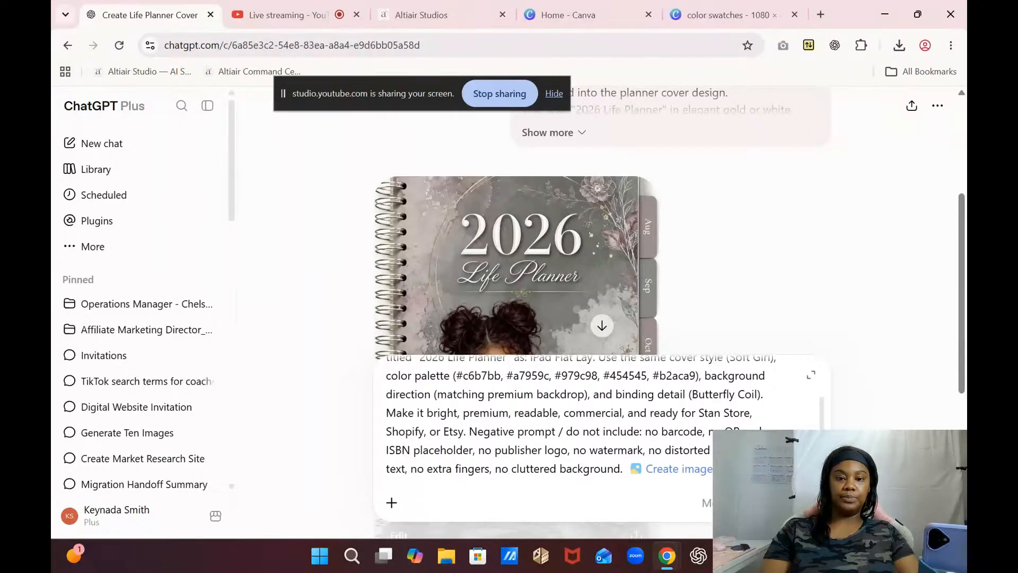
key("Return")
scroll(963, 397, "up", 1)
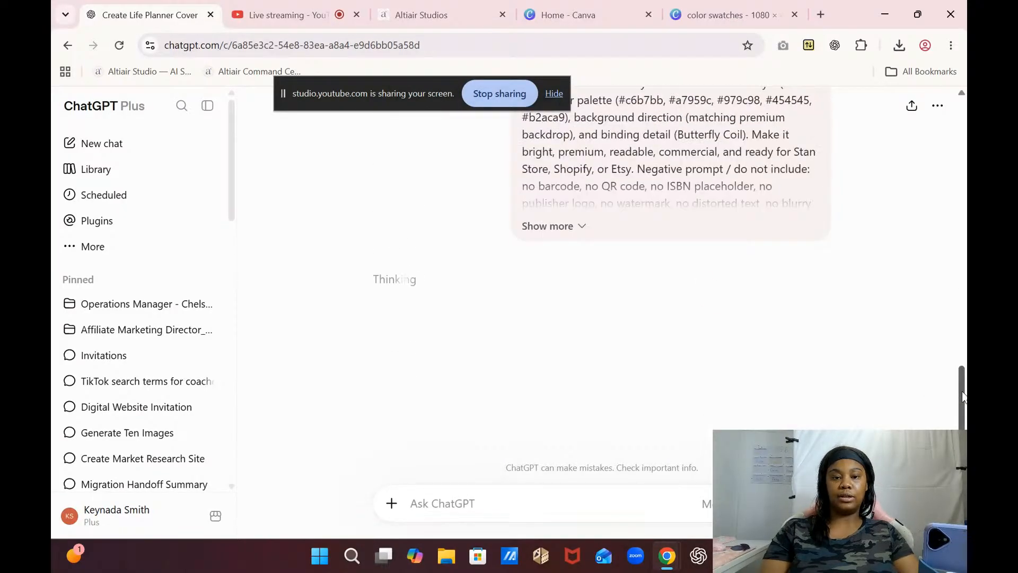
left_click_drag(962, 393, 966, 239)
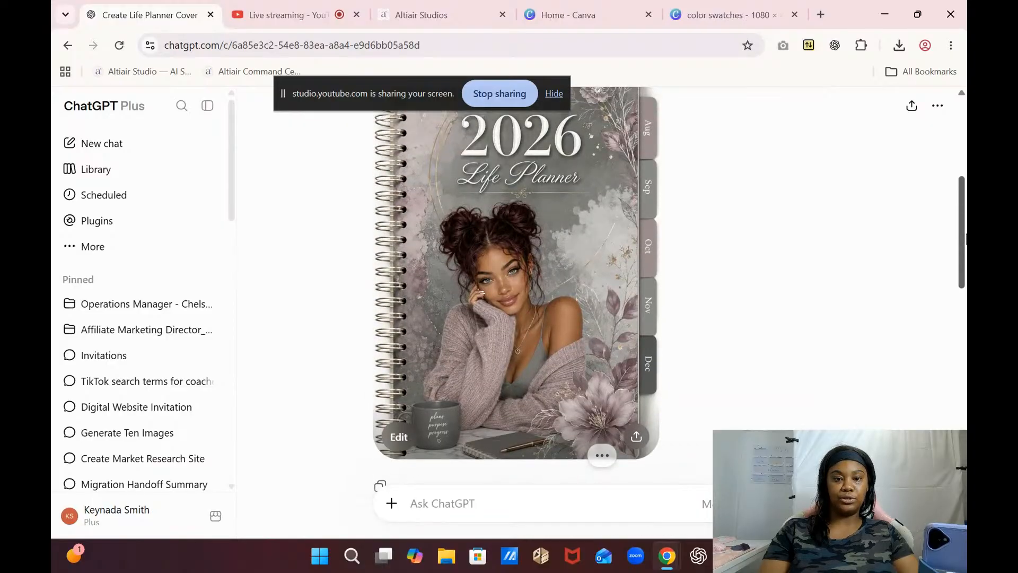
left_click(567, 254)
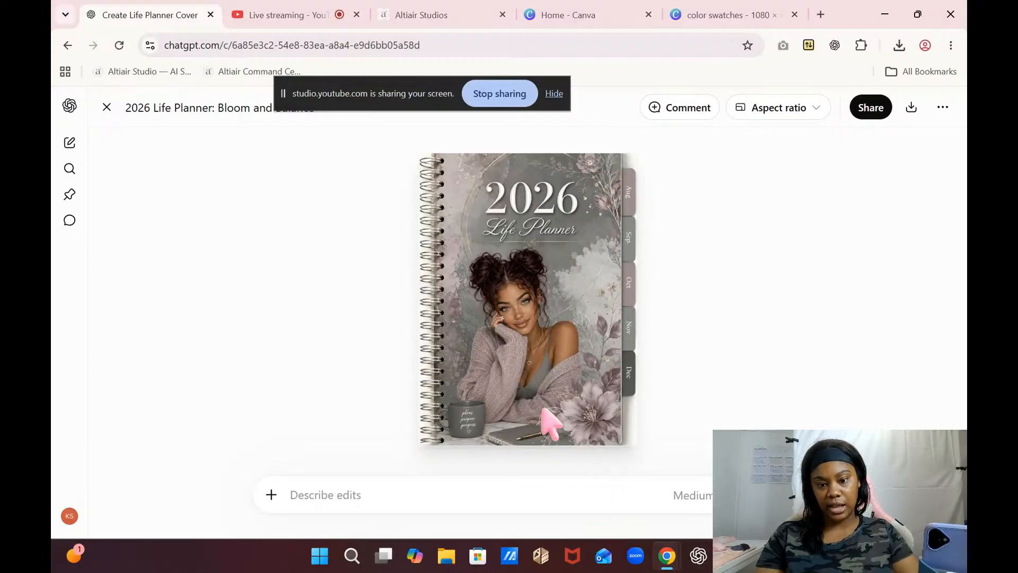
- Switch to the Canva color swatches design and examine the page 26 palette image to compare its colors with the generated cover
left_click(404, 19)
left_click(719, 22)
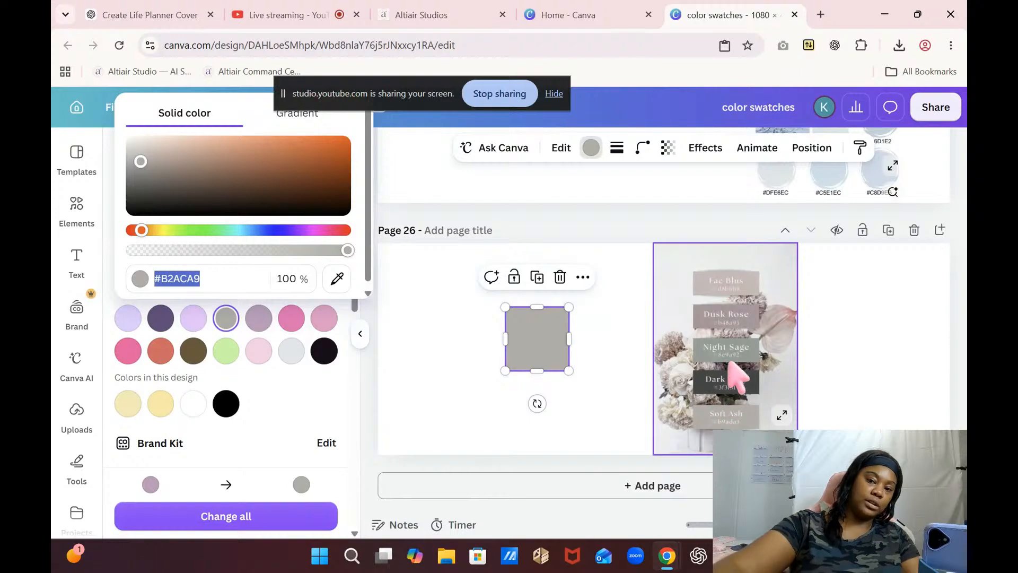
scroll(732, 364, "up", 3)
scroll(828, 343, "up", 4)
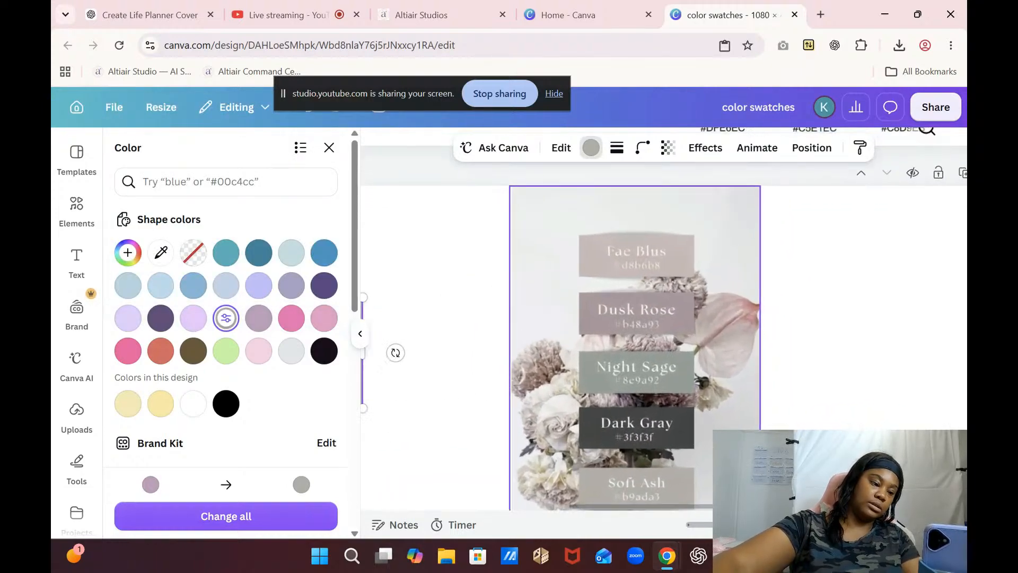
scroll(837, 328, "down", 3)
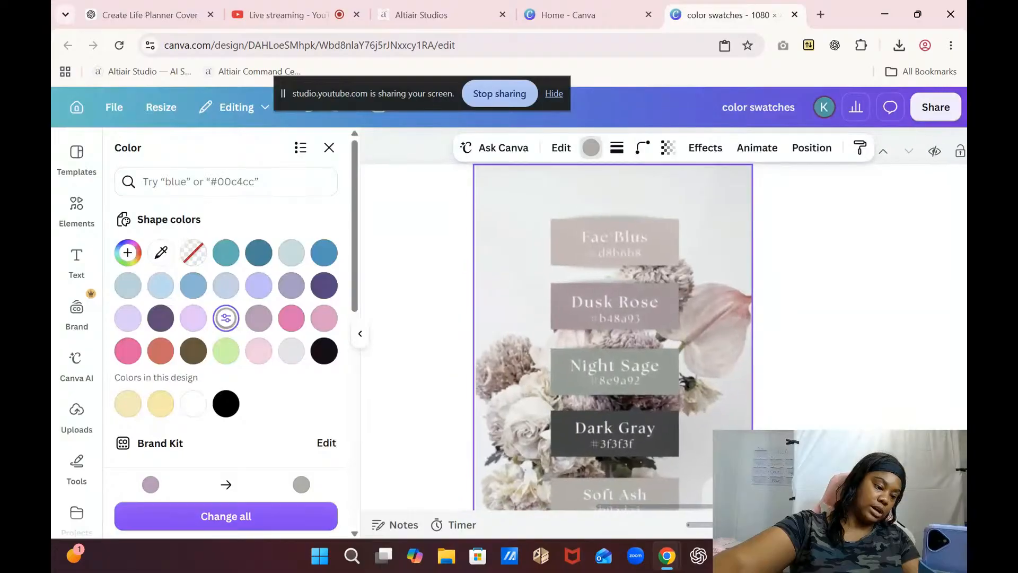
scroll(891, 221, "down", 4)
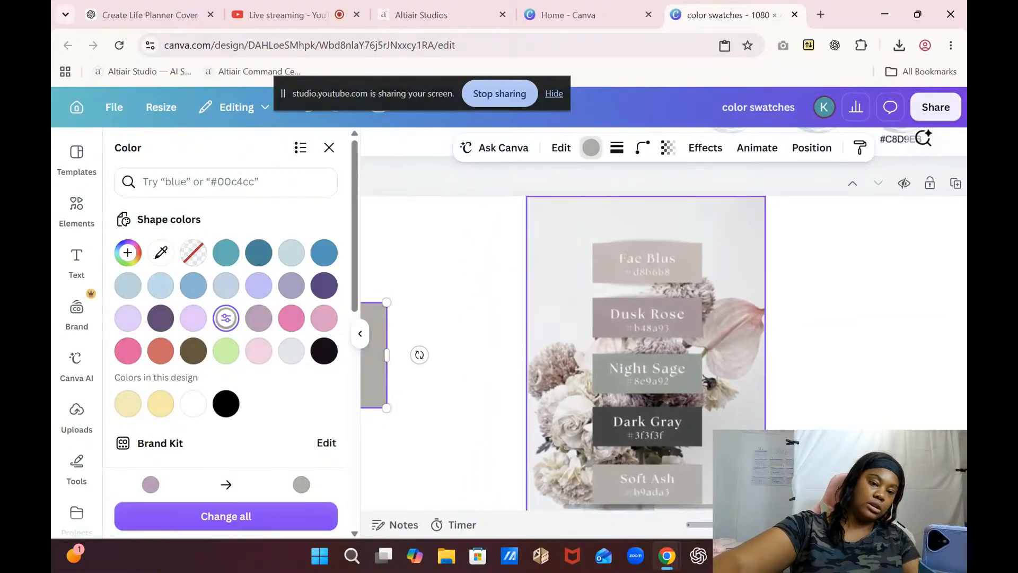
scroll(891, 222, "down", 1)
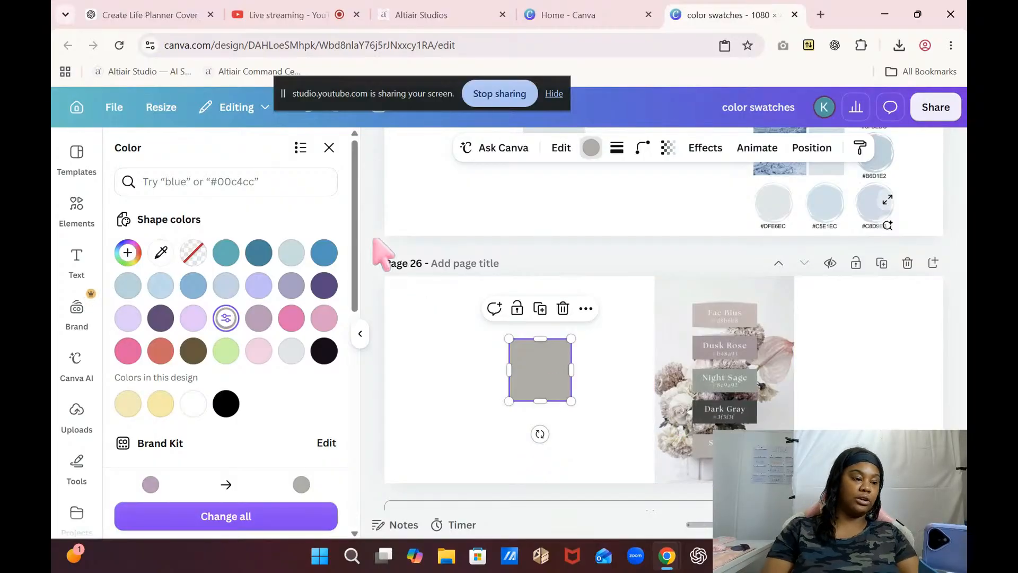
- Return to the ChatGPT planner cover and save the enlarged image as a PNG in the Digital Covers folder under Downloads
left_click(142, 14)
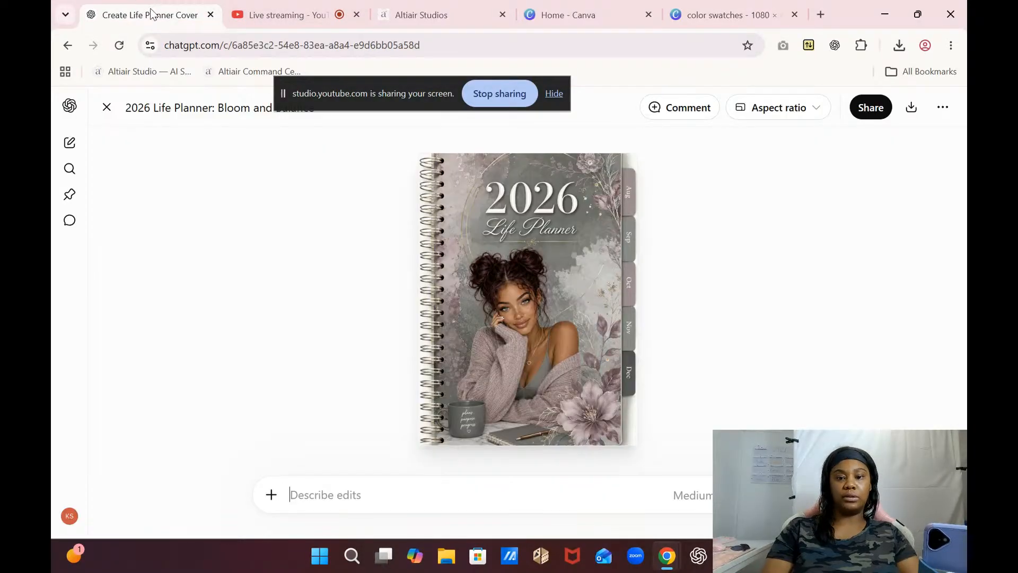
right_click(555, 334)
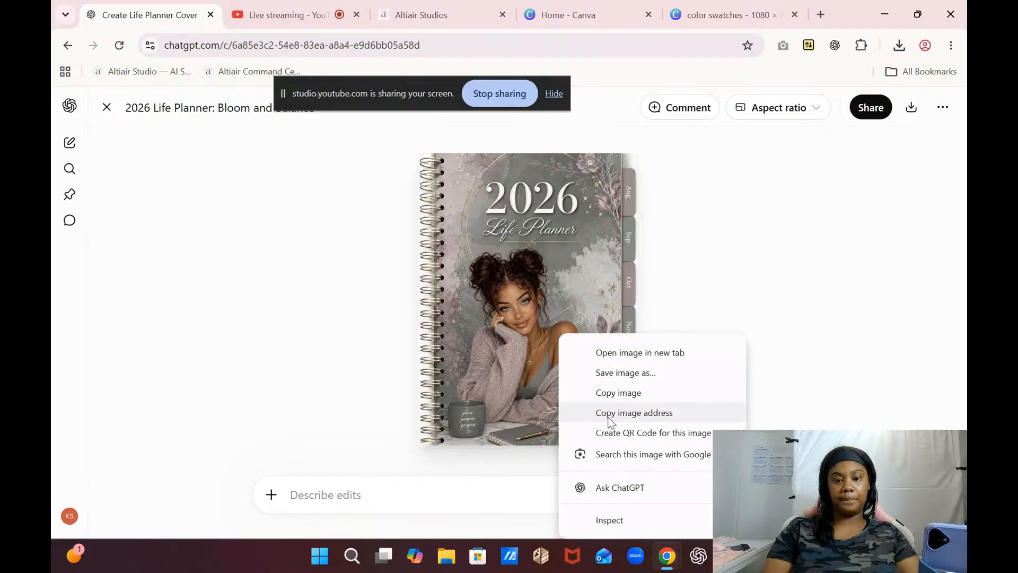
left_click(615, 373)
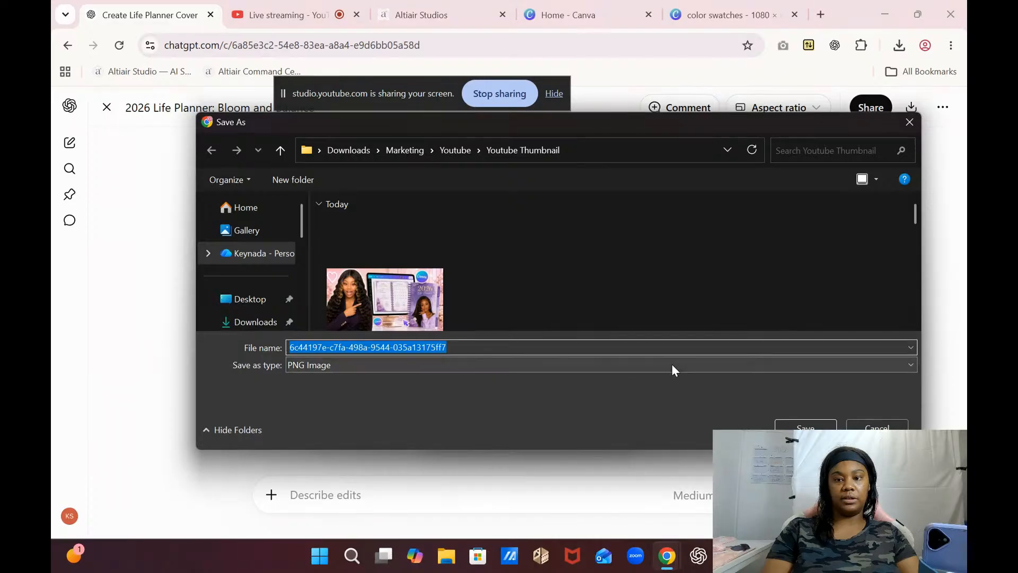
left_click(264, 328)
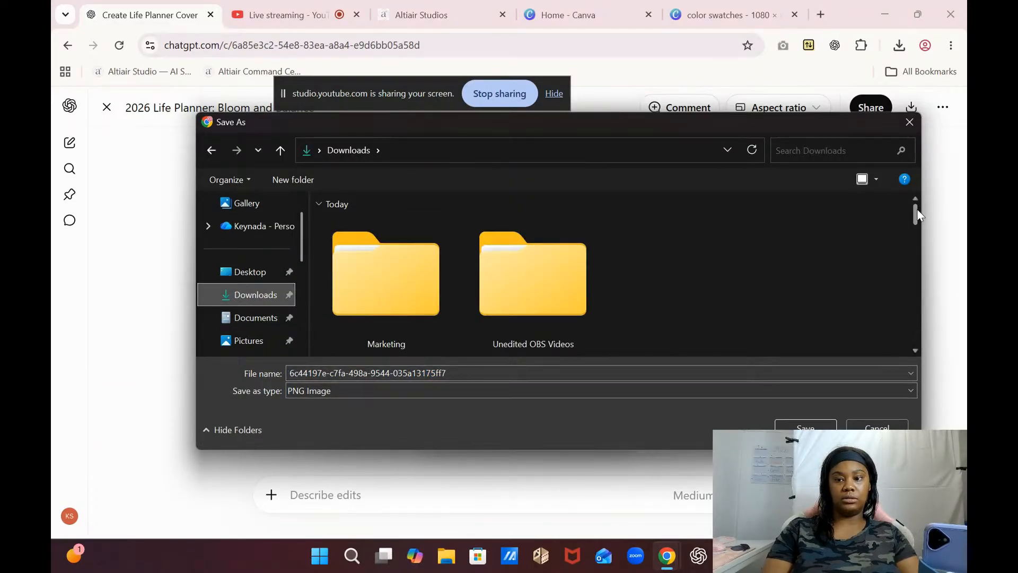
left_click_drag(918, 214, 913, 260)
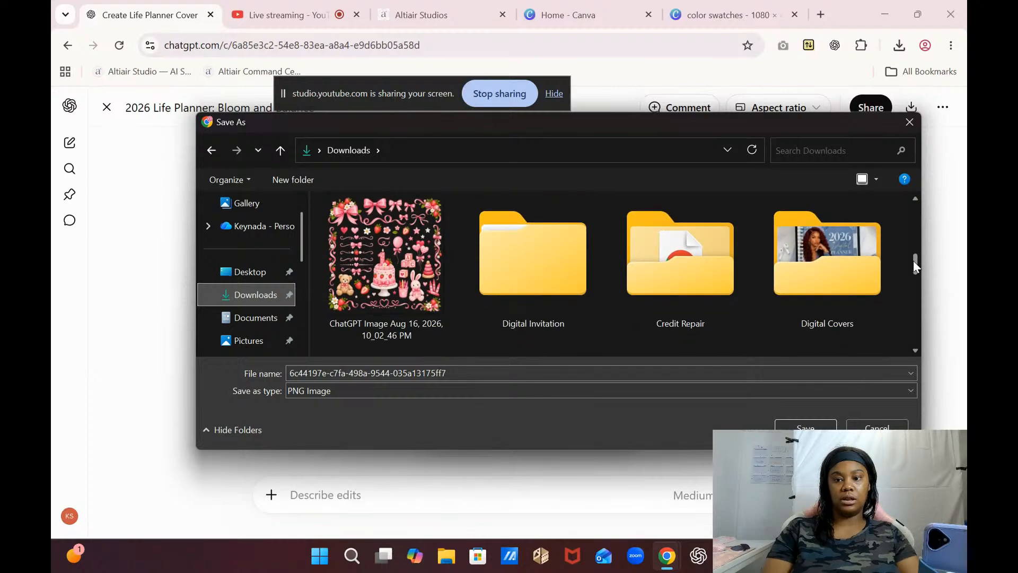
double_click(863, 258)
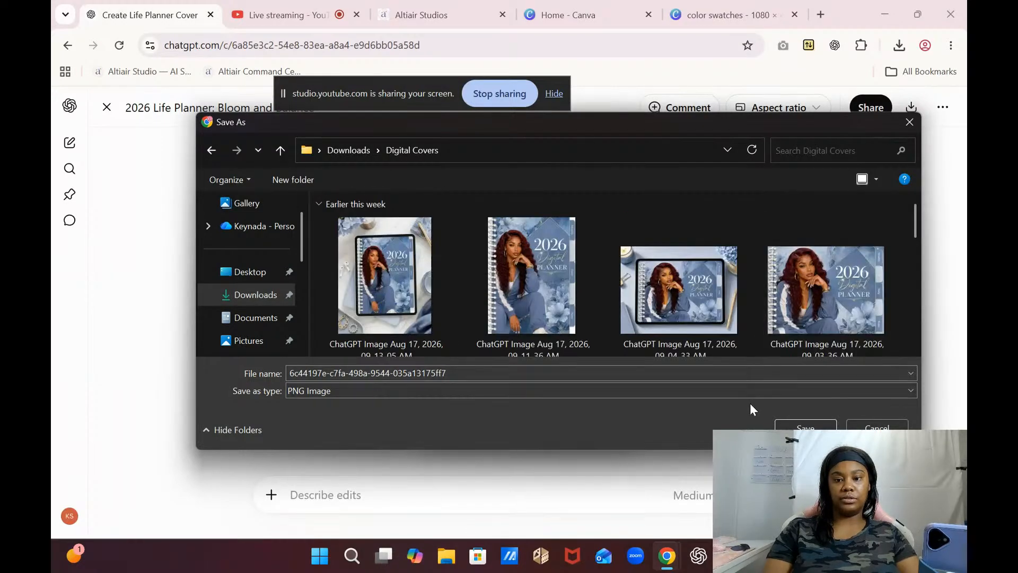
key("Return")
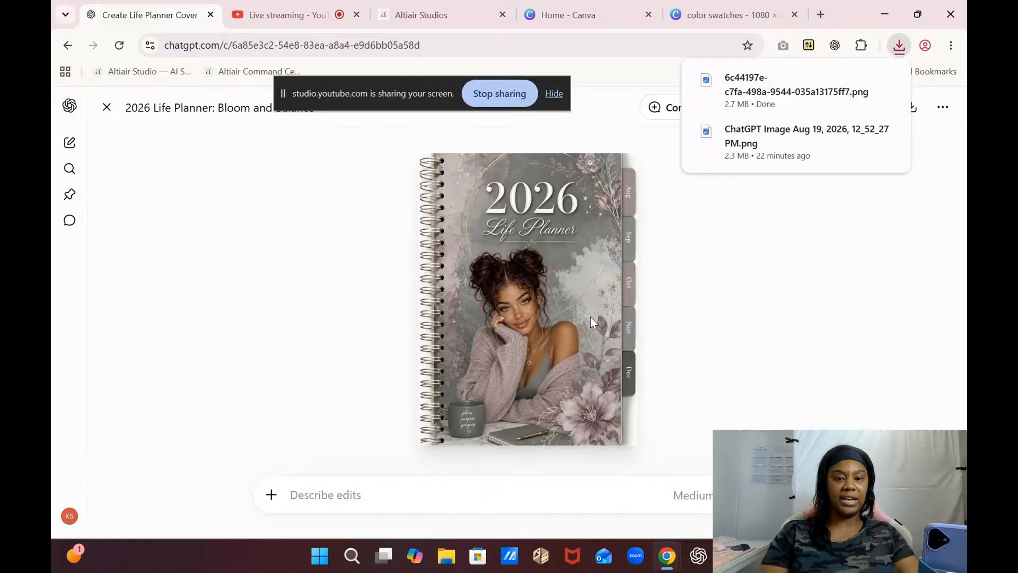
left_click(635, 315)
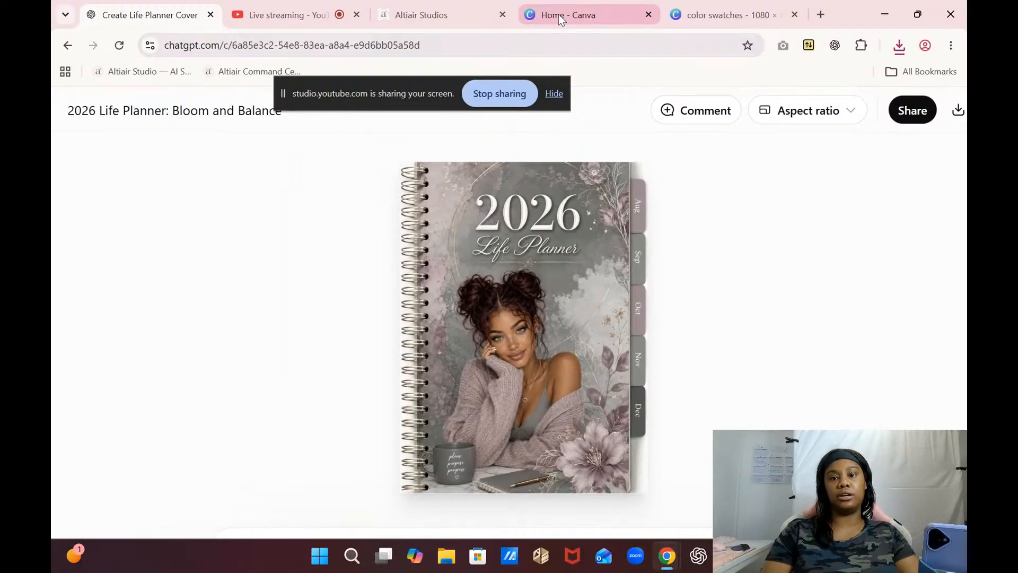
left_click(737, 23)
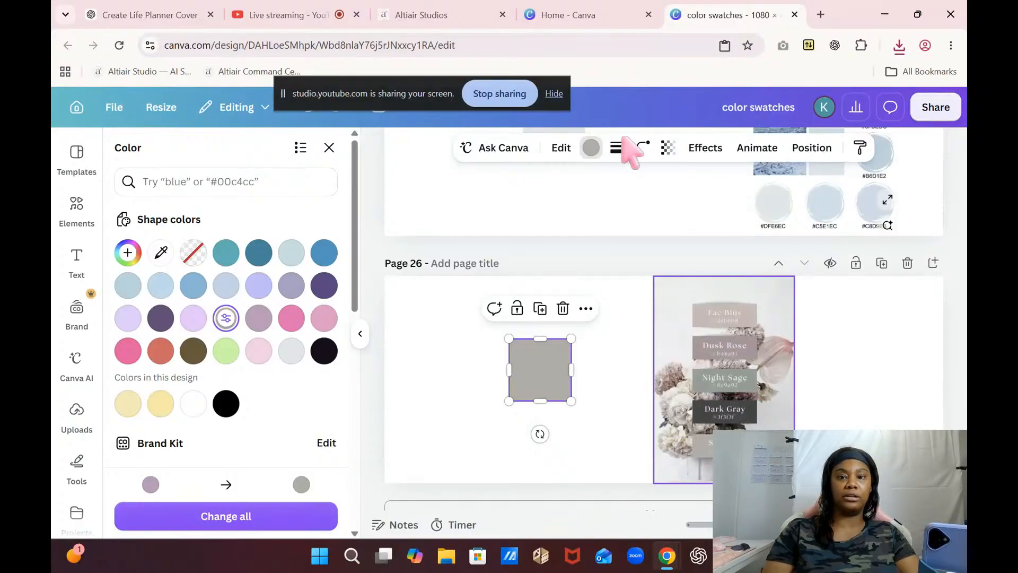
left_click(630, 21)
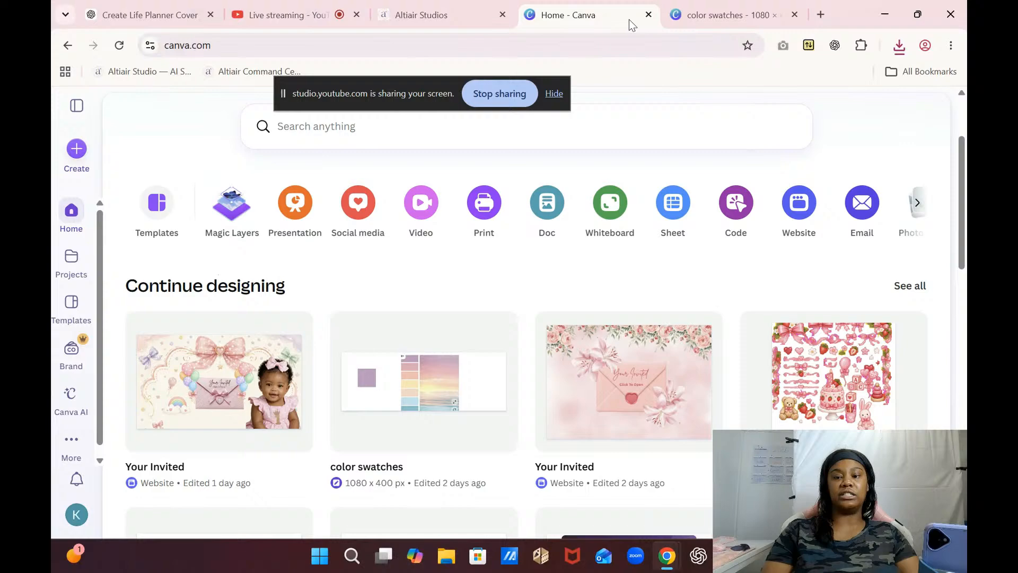
left_click(699, 16)
left_click(418, 12)
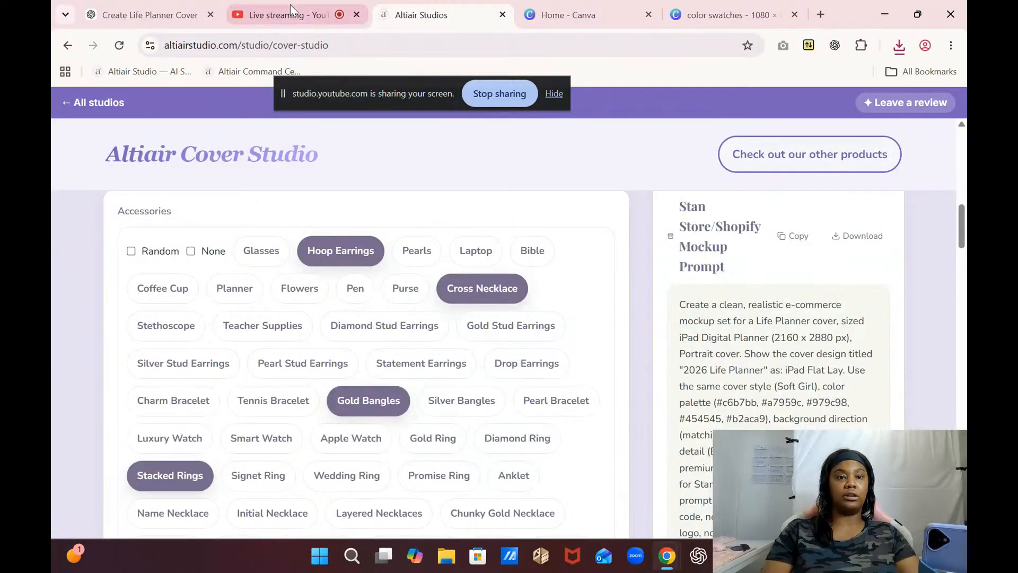
- Return to the enlarged 2026 Life Planner cover in ChatGPT and examine its title, character, floral details and month tabs up close
left_click(127, 15)
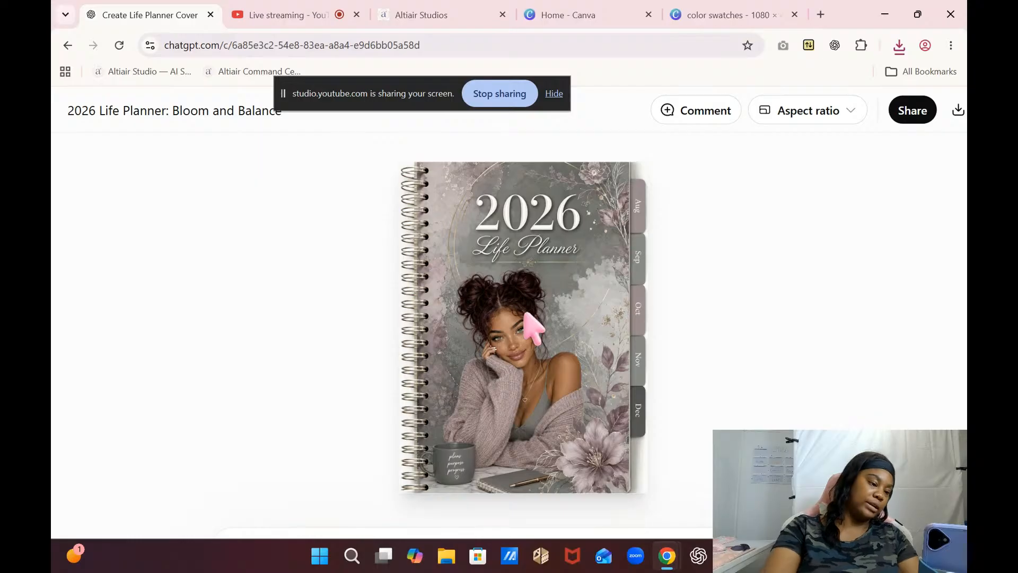
scroll(566, 271, "up", 4)
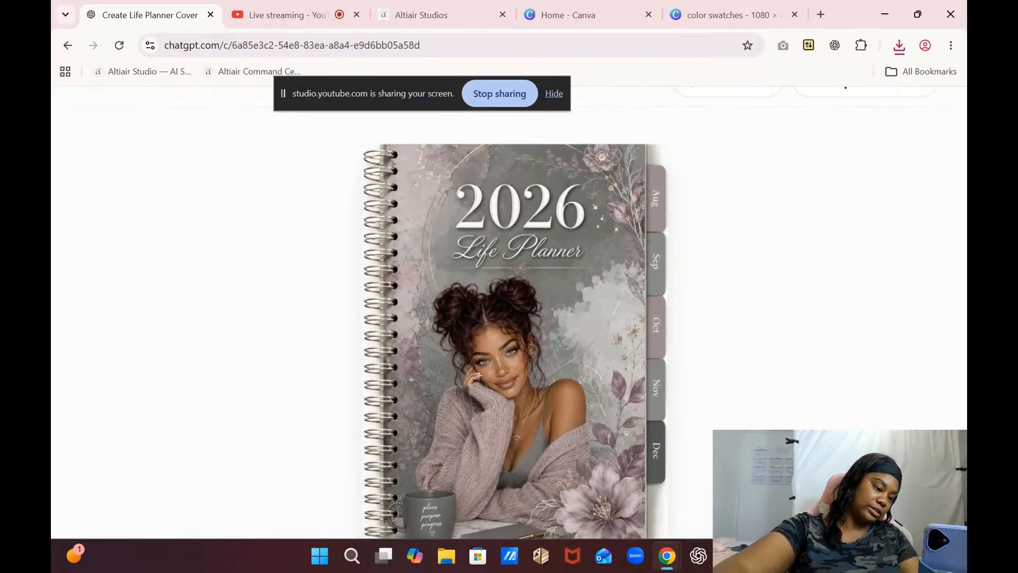
scroll(661, 315, "up", 5)
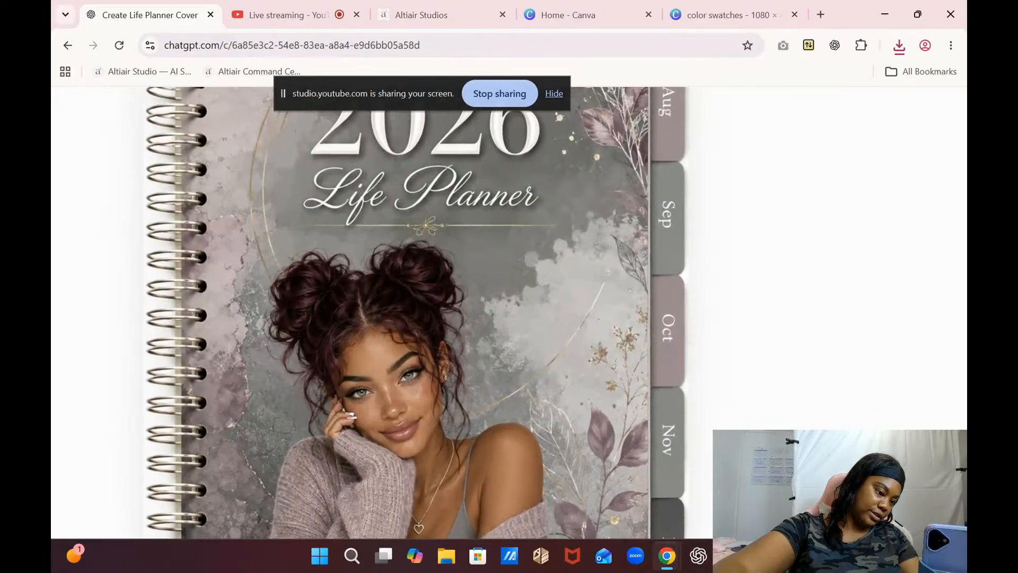
scroll(666, 312, "down", 4)
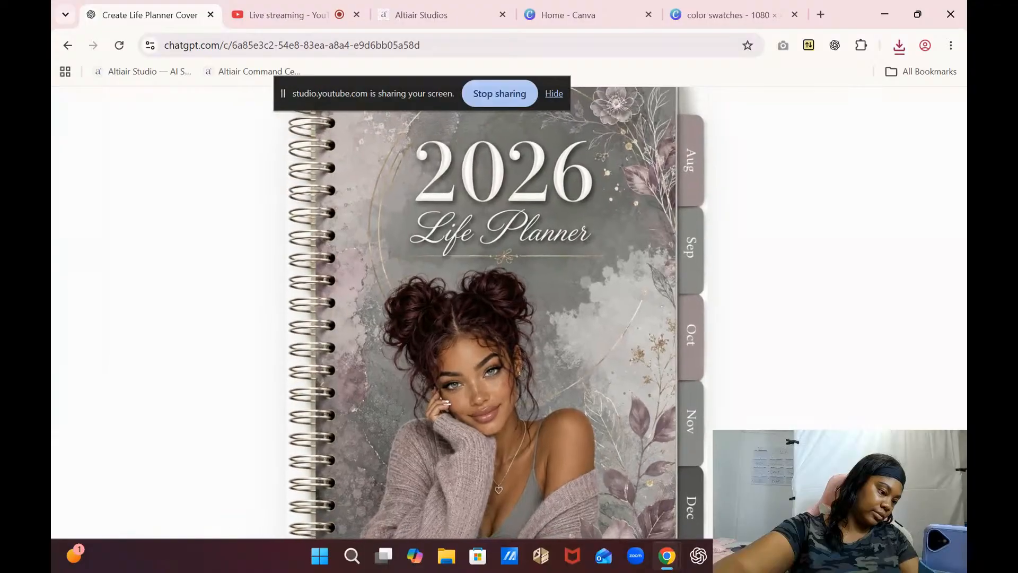
scroll(666, 313, "up", 1)
scroll(666, 313, "up", 3)
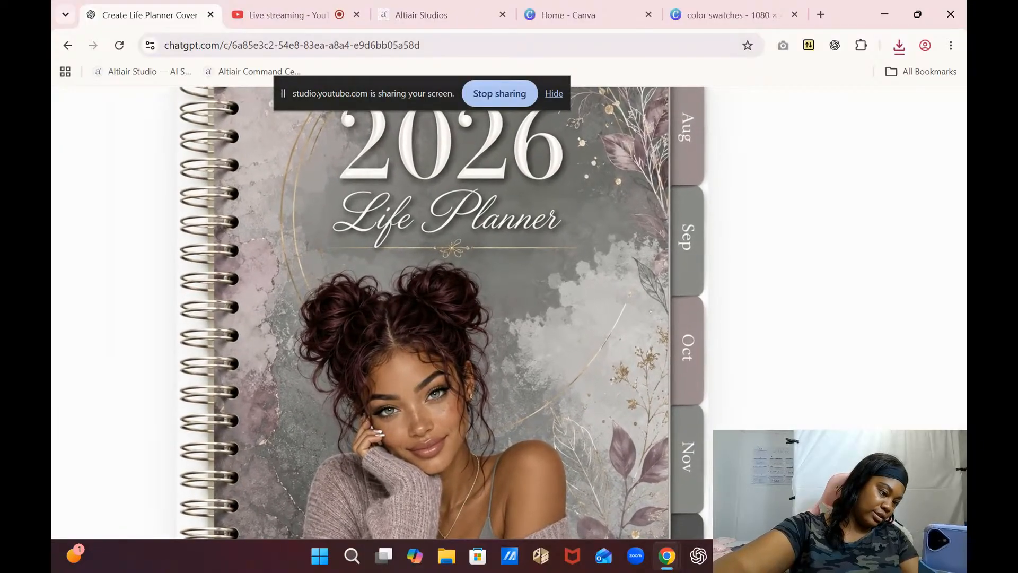
scroll(741, 350, "down", 5)
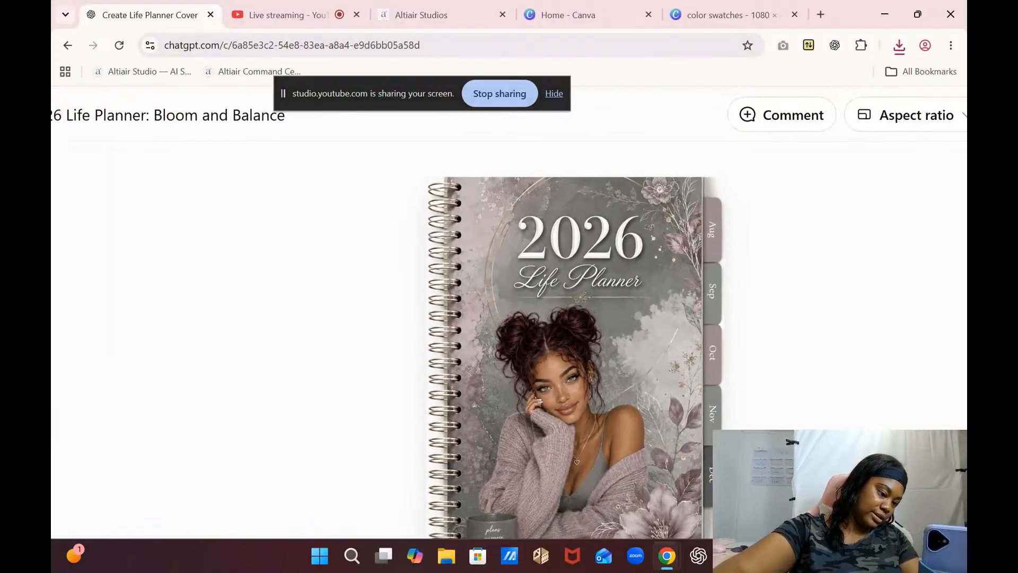
scroll(747, 344, "down", 2)
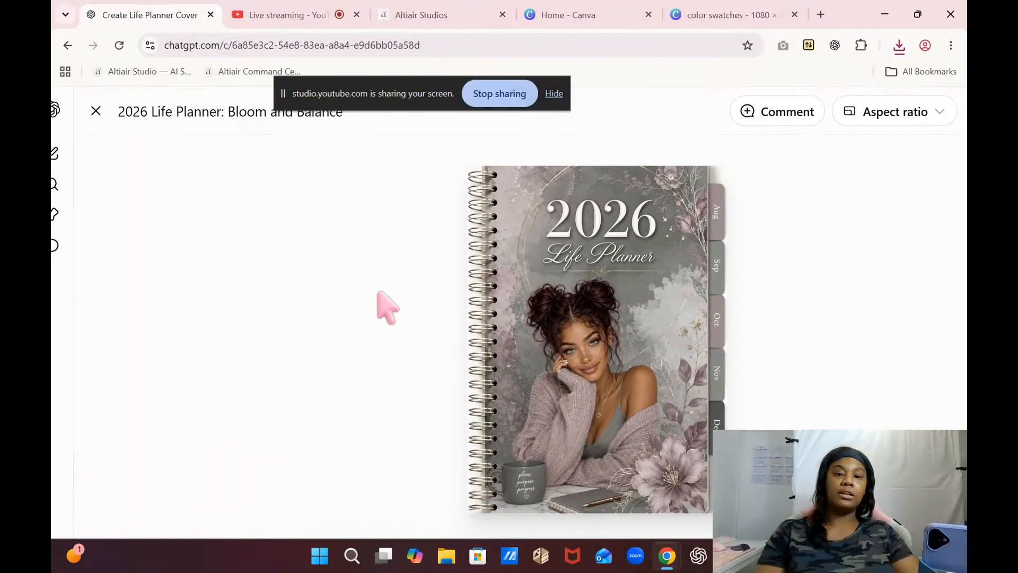
left_click(294, 11)
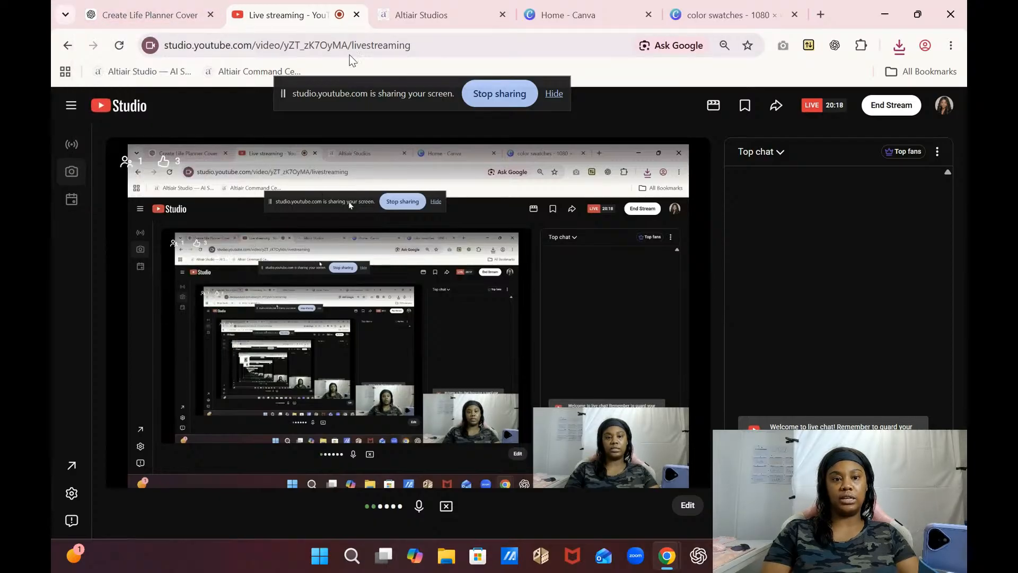
left_click(139, 16)
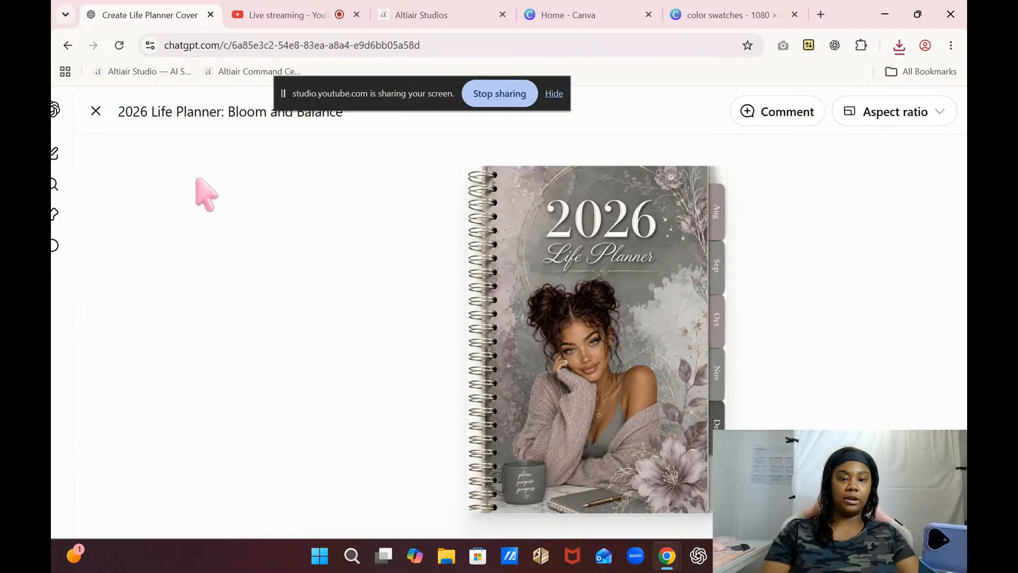
- Close the enlarged cover in the ChatGPT chat and move the Altiair Studios browser tab directly after the ChatGPT tab
left_click(96, 110)
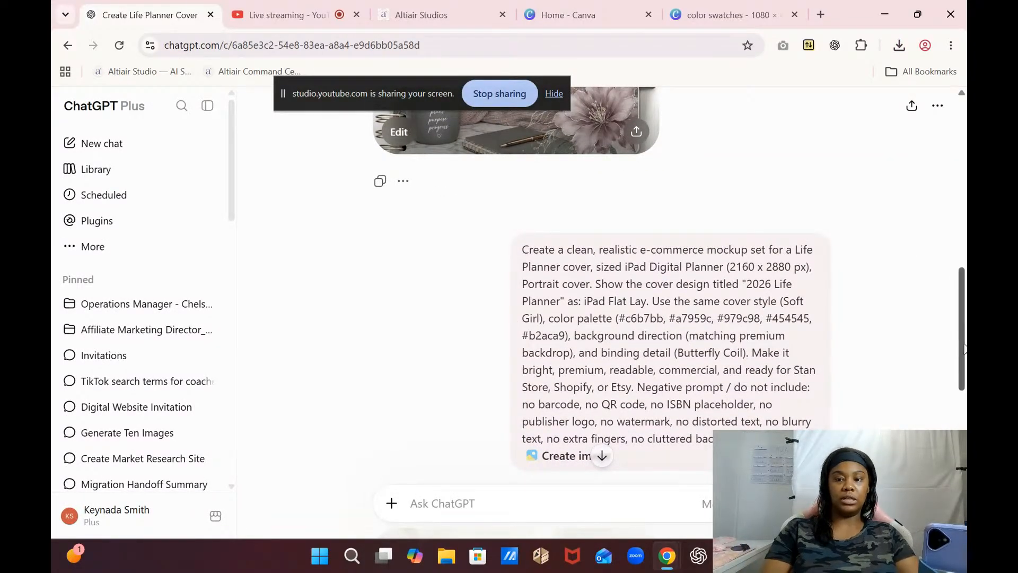
left_click_drag(964, 346, 965, 365)
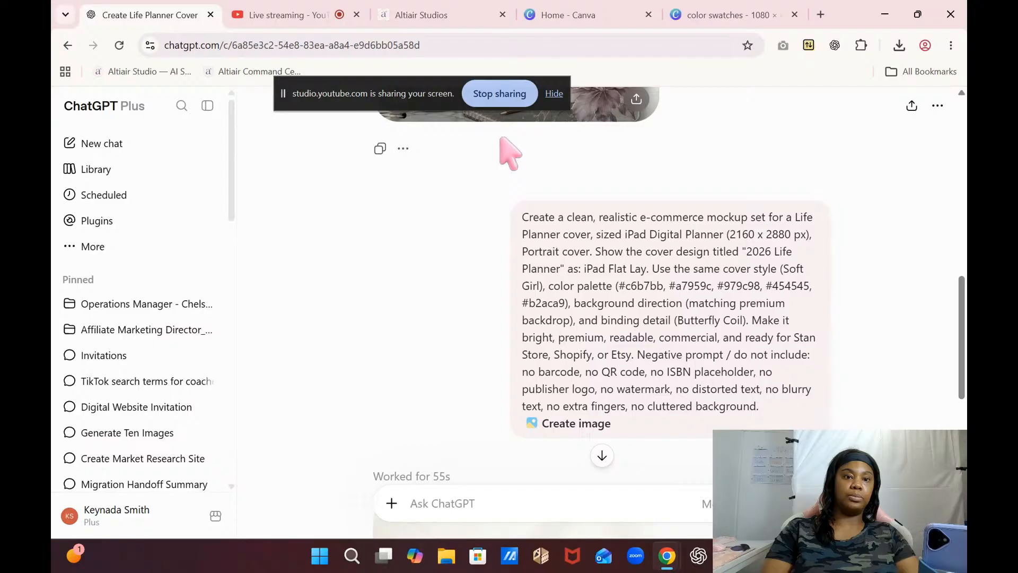
left_click(420, 9)
left_click_drag(406, 23, 260, 16)
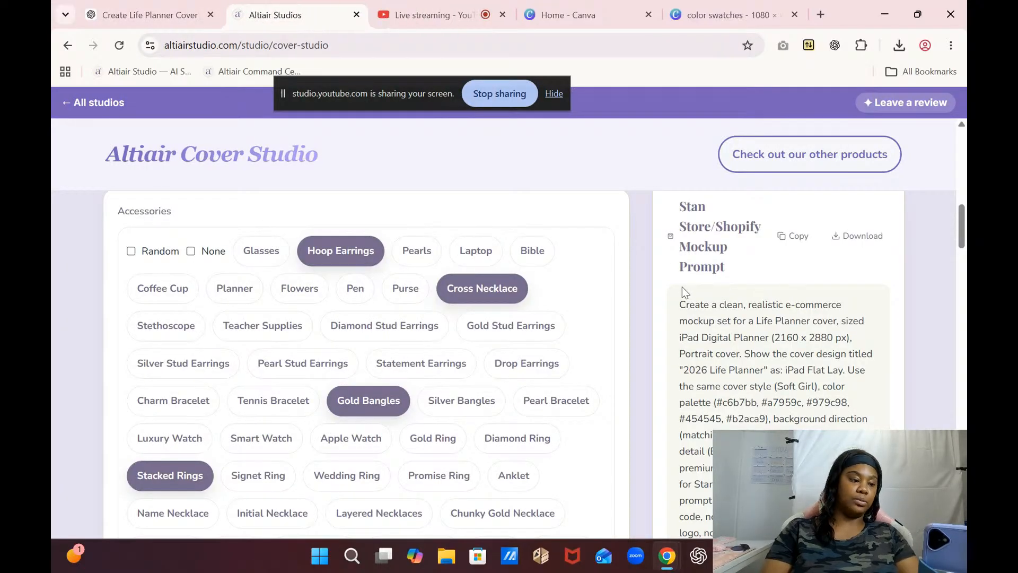
- Return to the ChatGPT chat and view the generated iPad flat lay mockup enlarged, closing the enlarged view after checking it
left_click(162, 18)
left_click_drag(964, 335, 964, 436)
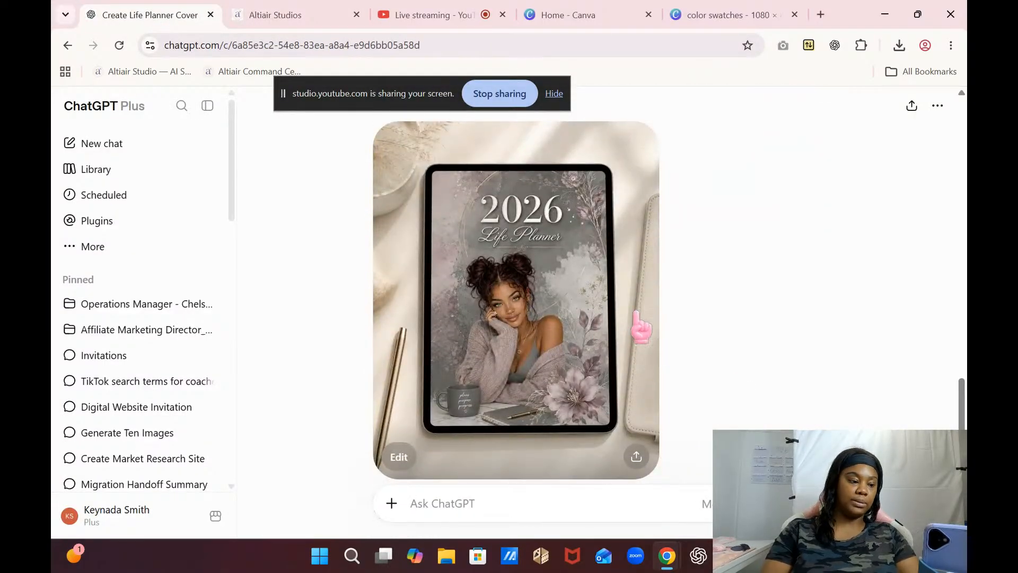
left_click(577, 317)
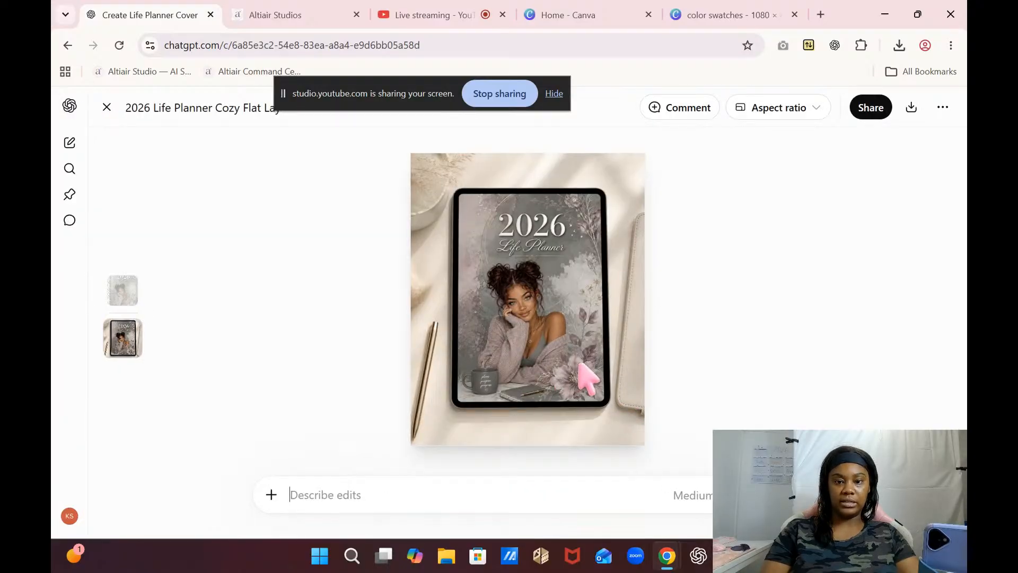
left_click(108, 106)
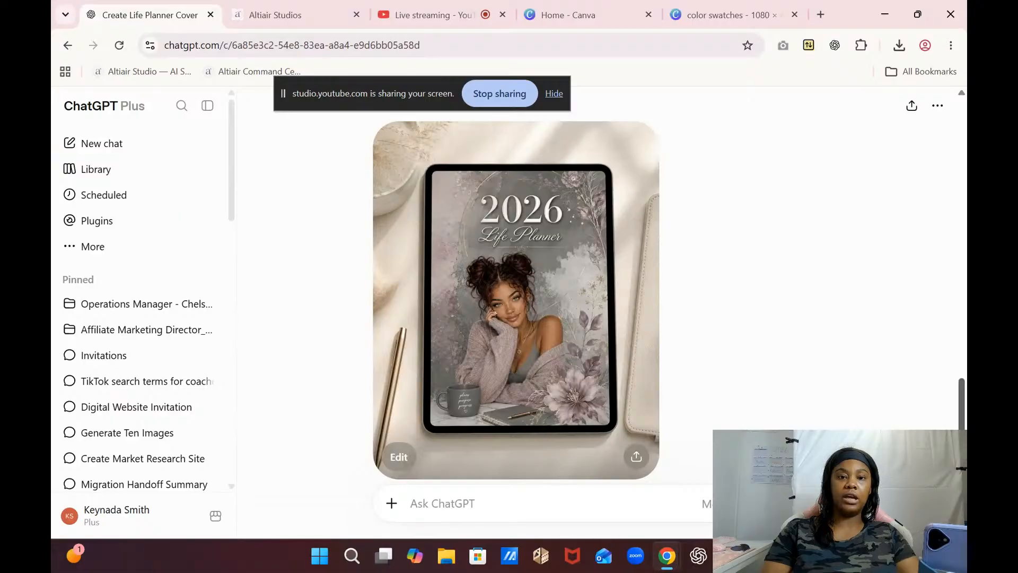
scroll(537, 525, "up", 5)
scroll(538, 525, "down", 4)
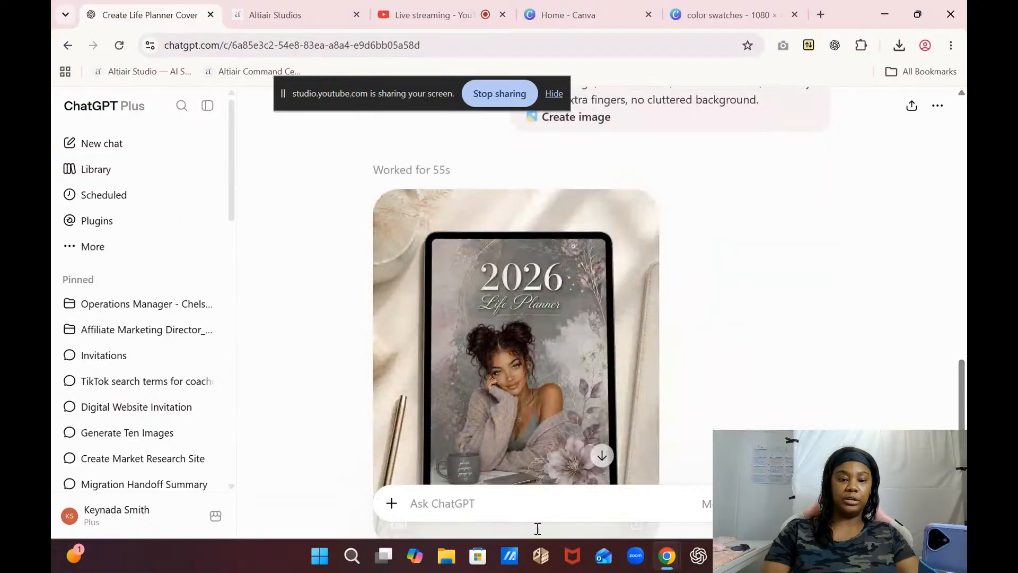
- Switch to File Explorer, open the saved planner cover from the Digital Covers folder, inspect it full screen and close the viewer
left_click(446, 558)
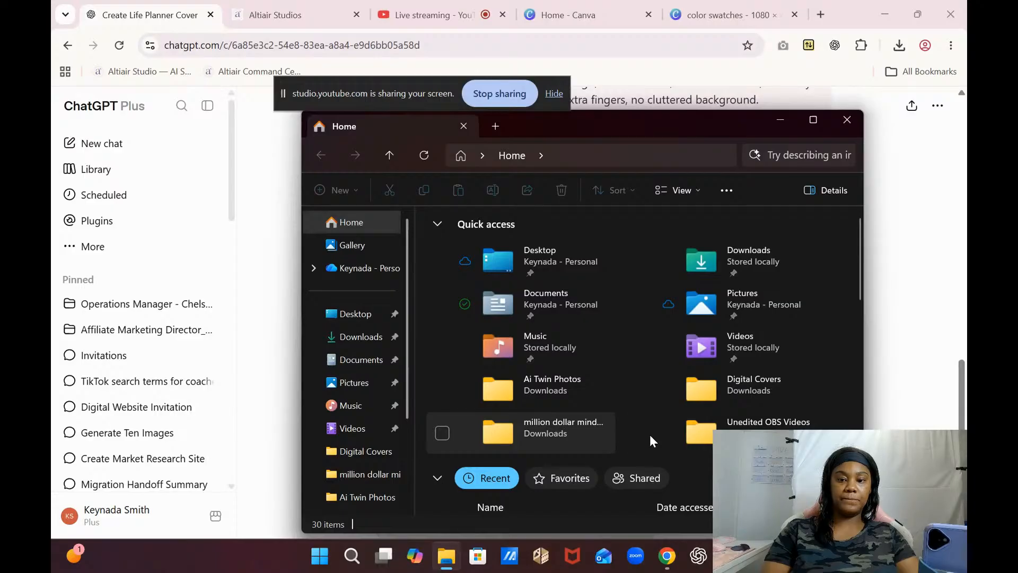
double_click(717, 388)
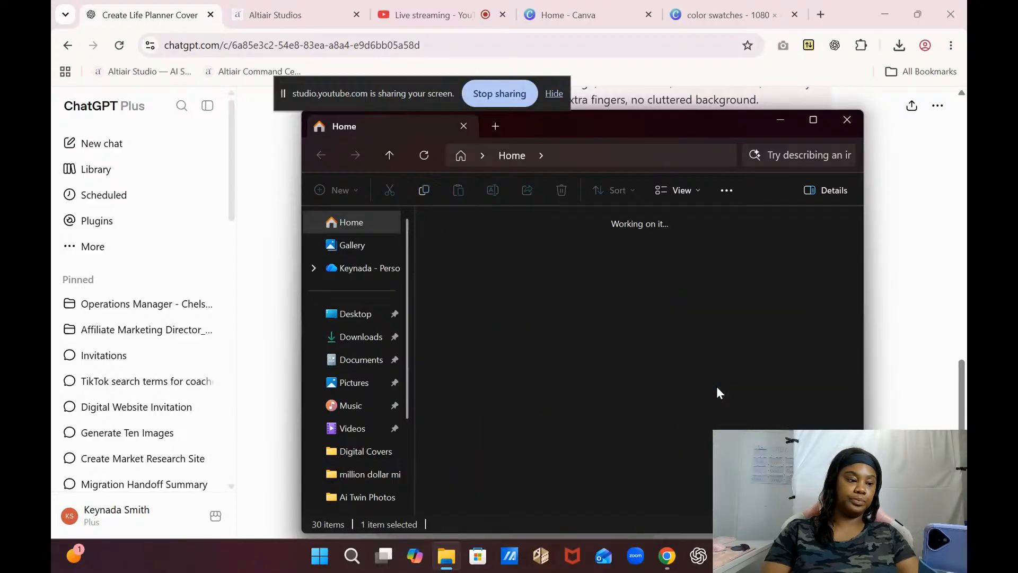
left_click(477, 307)
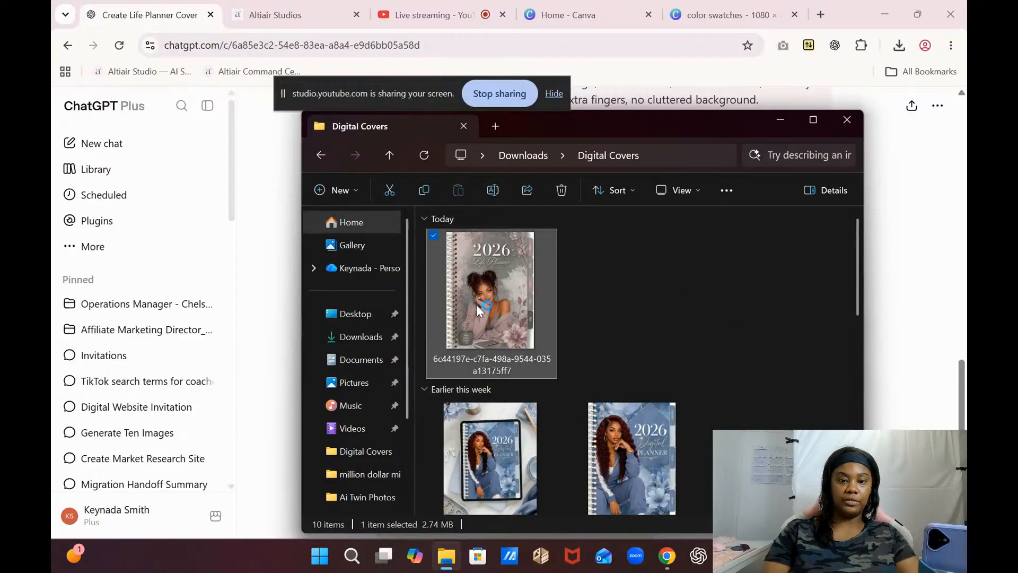
double_click(477, 305)
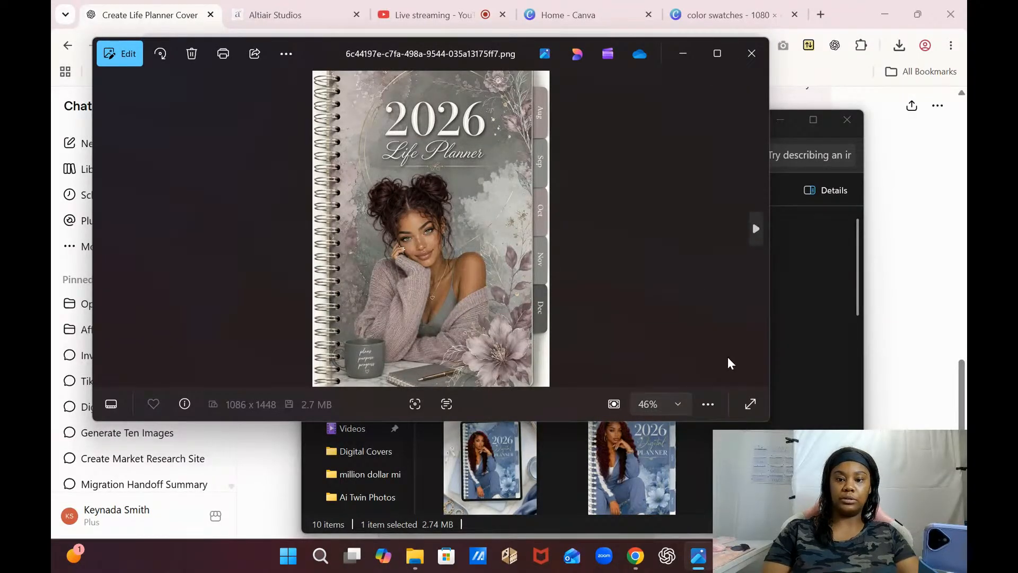
left_click(750, 405)
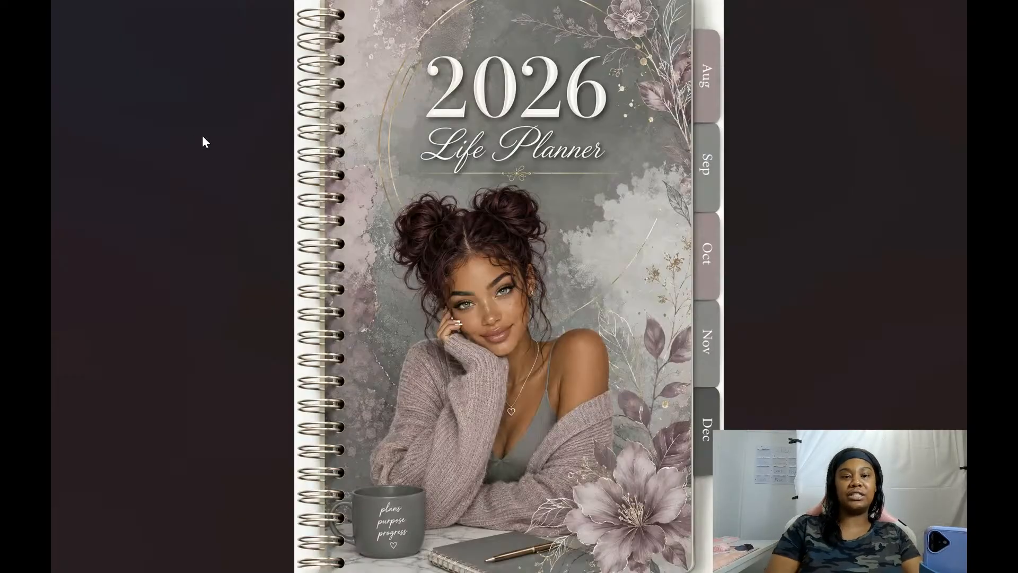
left_click(949, 18)
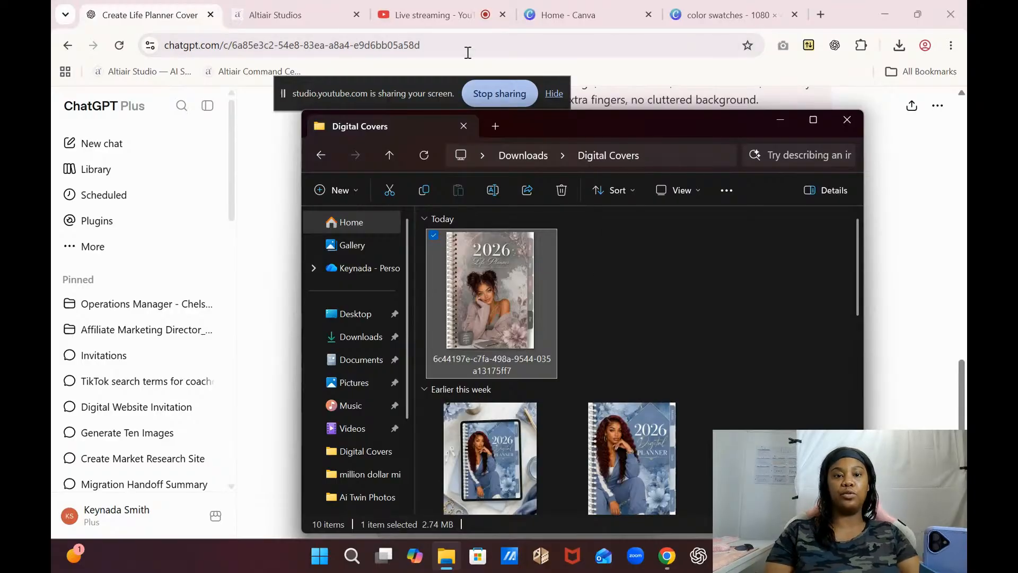
- Switch to the Canva color swatches design and select the palette image on page 26
left_click(699, 13)
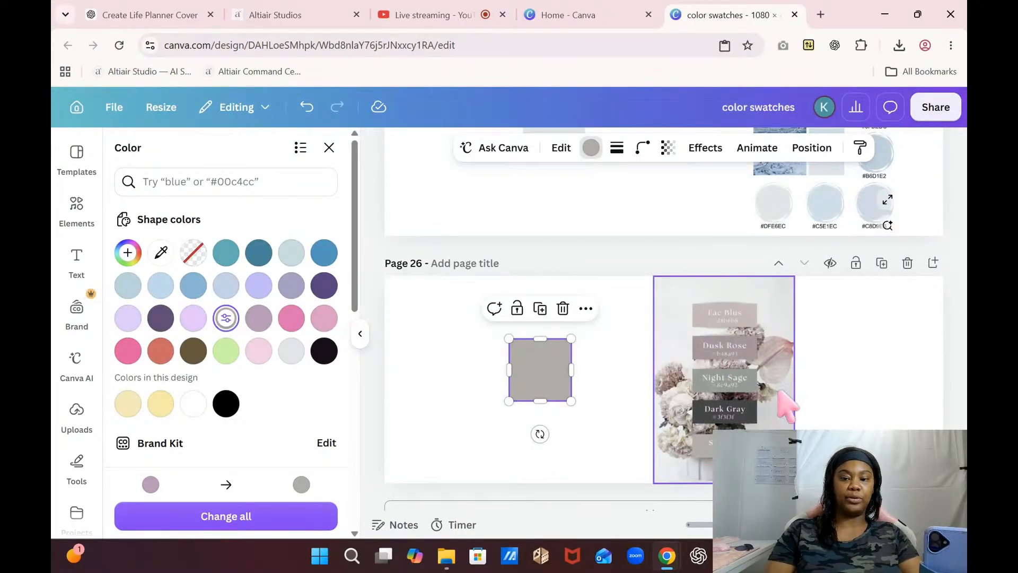
left_click(759, 390)
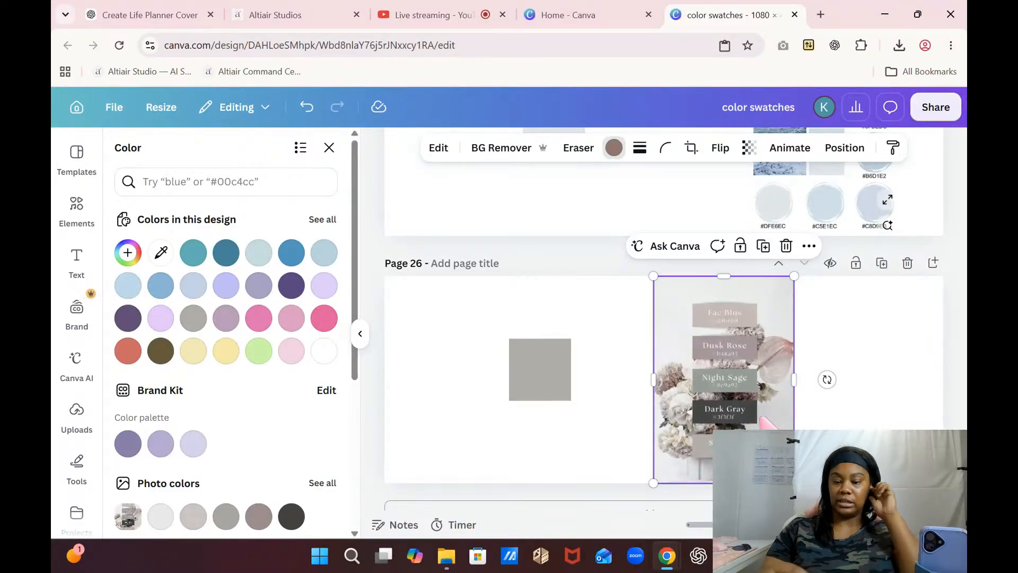
- Try to copy the palette image from page 26 of the Canva design and paste it into the ChatGPT message box
left_click(732, 386)
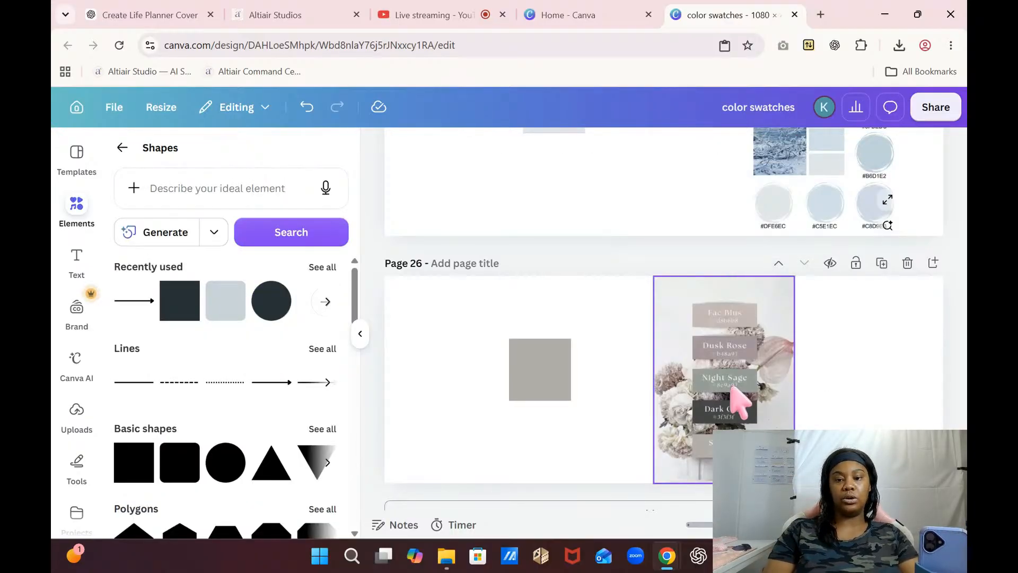
right_click(732, 389)
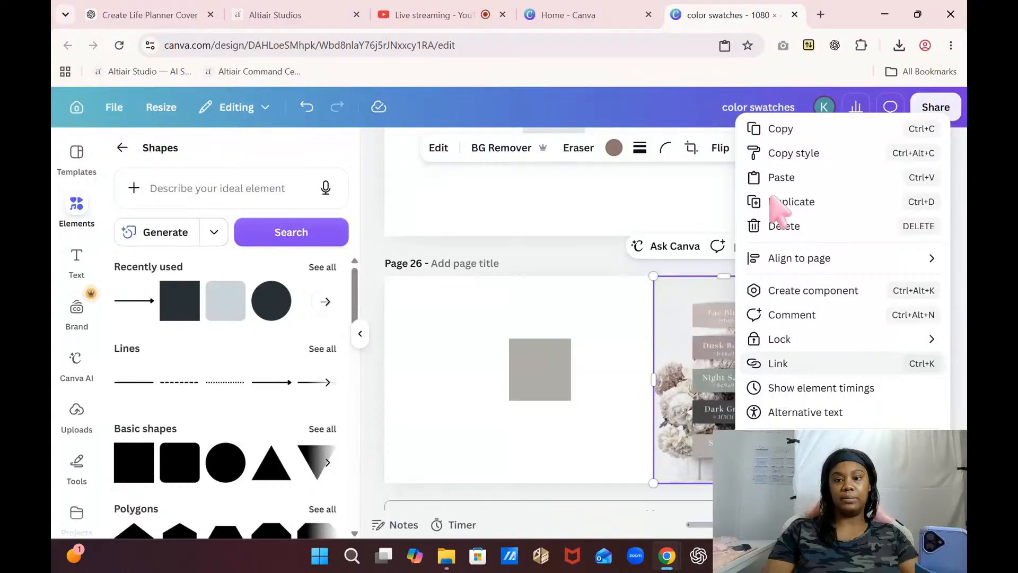
left_click(791, 135)
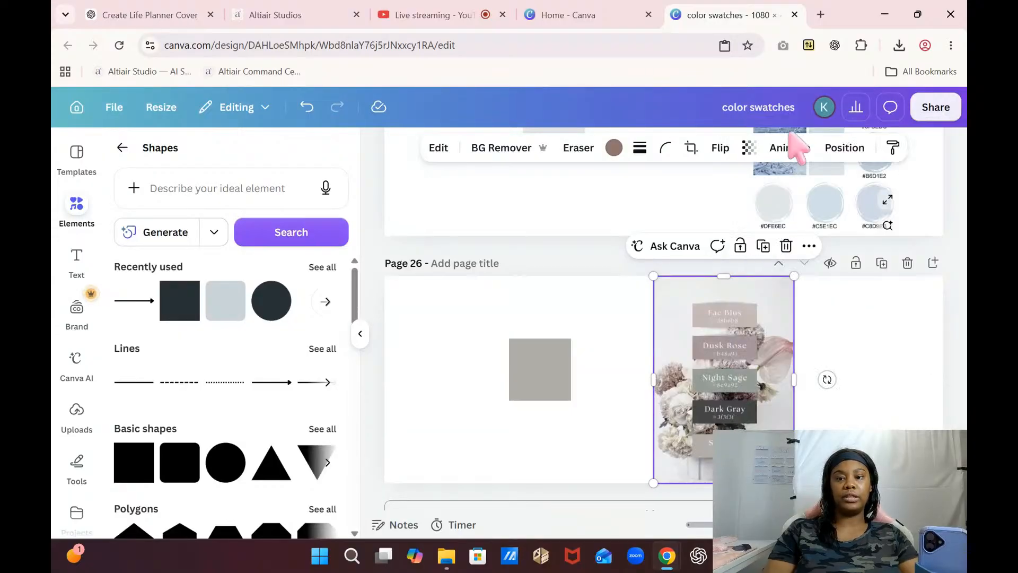
left_click(162, 15)
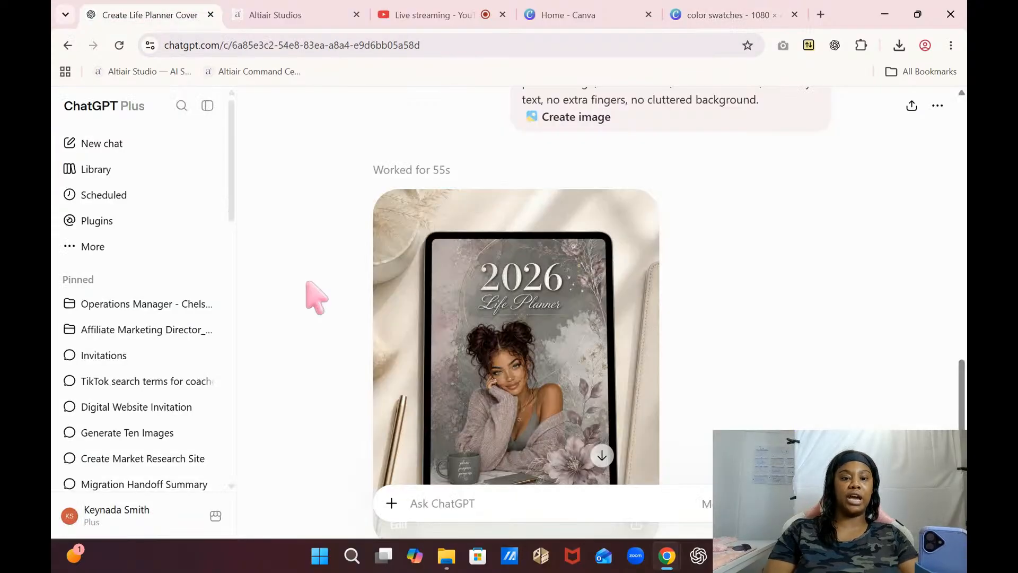
right_click(443, 502)
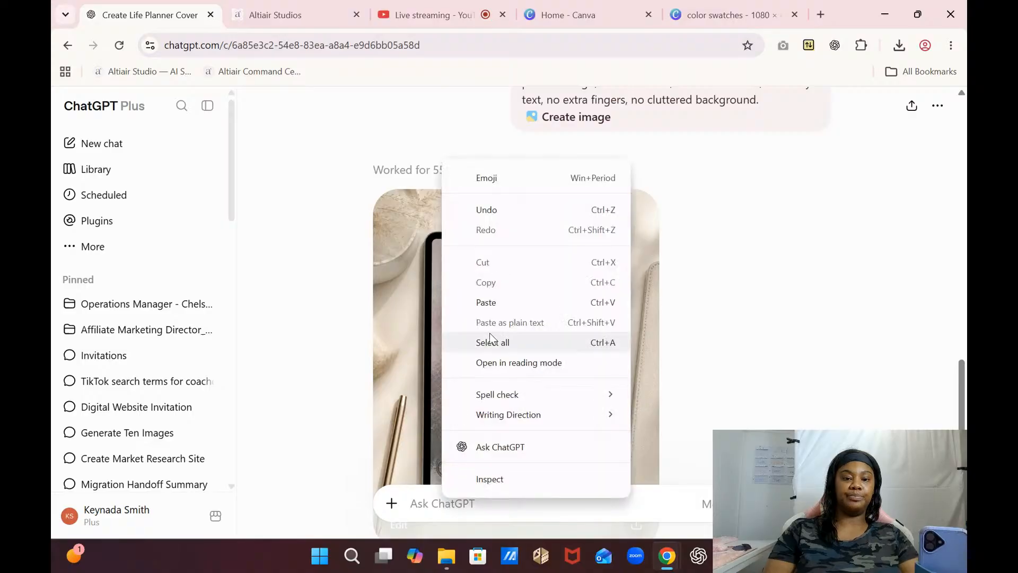
left_click(505, 302)
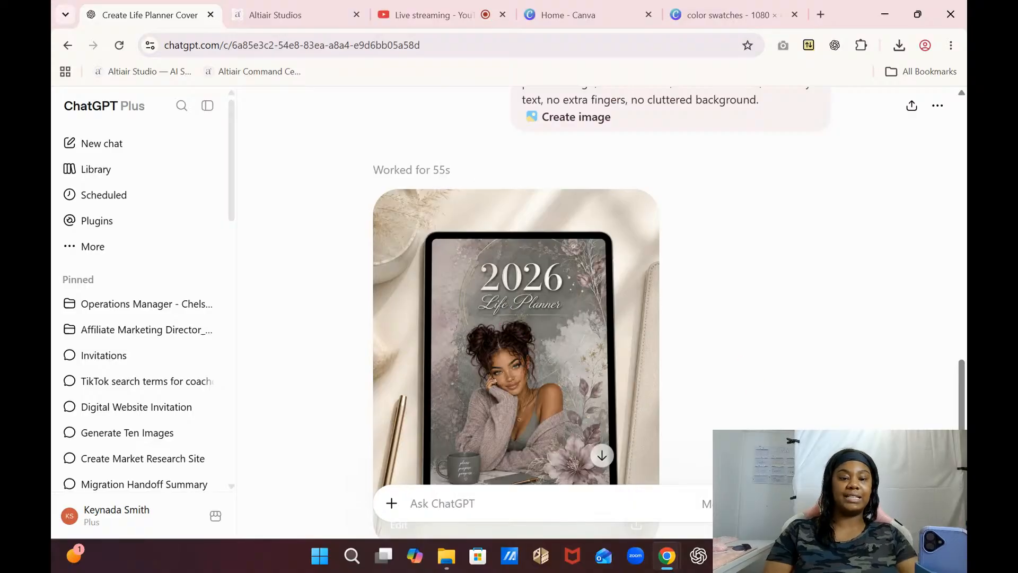
left_click_drag(962, 428, 962, 470)
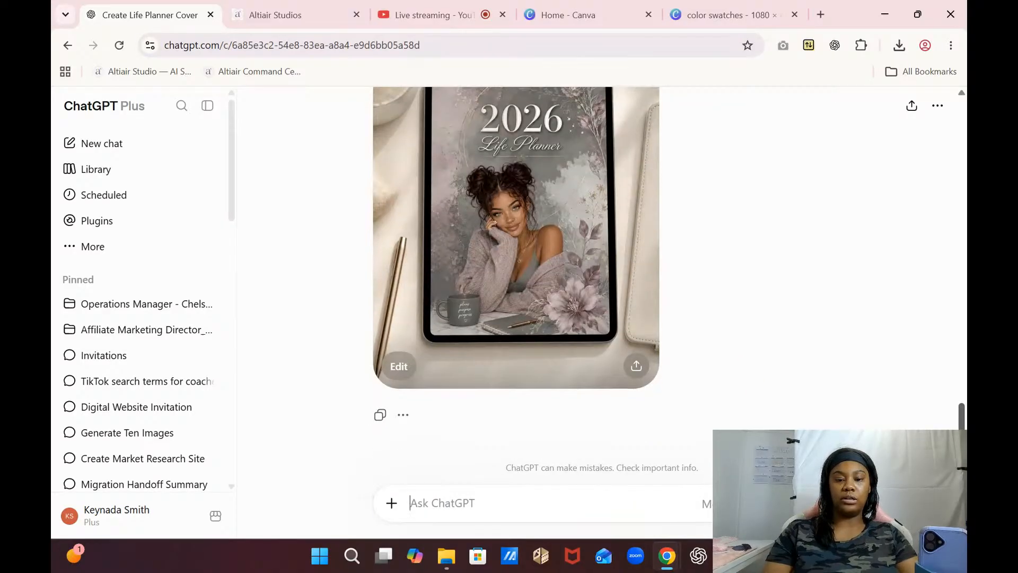
left_click(441, 503)
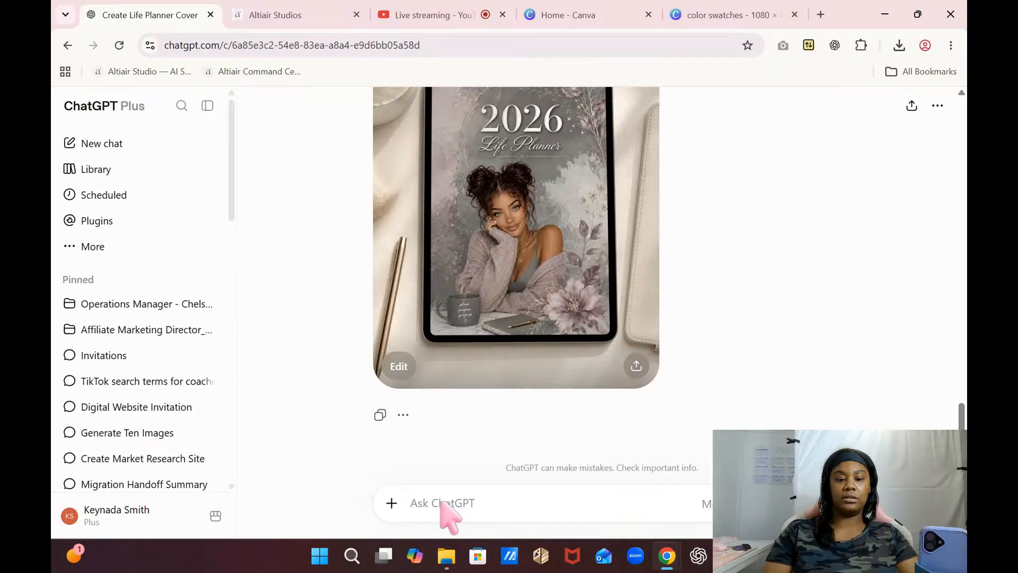
right_click(441, 502)
left_click(494, 311)
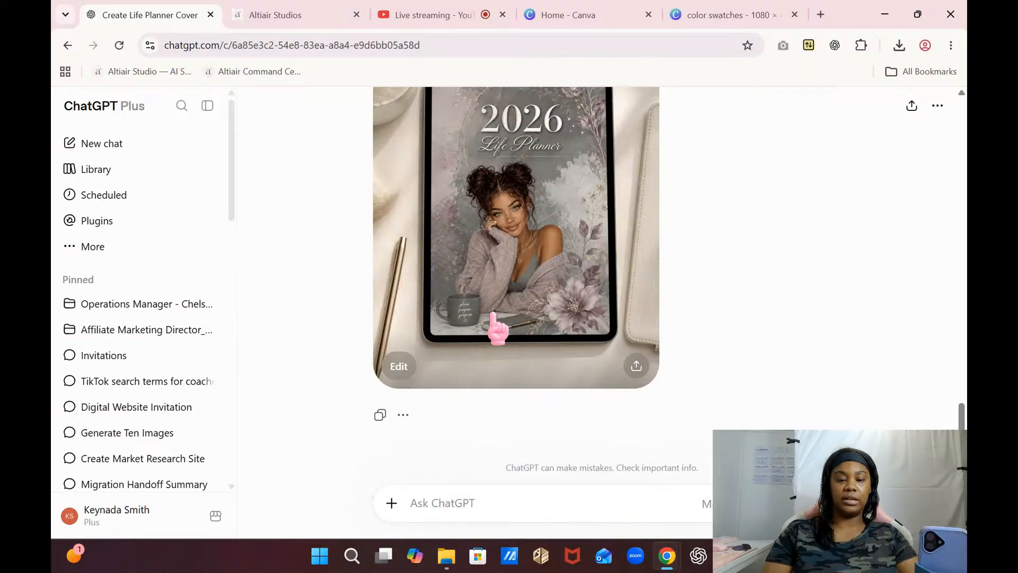
- Return to the color swatches design, copy the palette image again and retry pasting it into the ChatGPT message
left_click(713, 15)
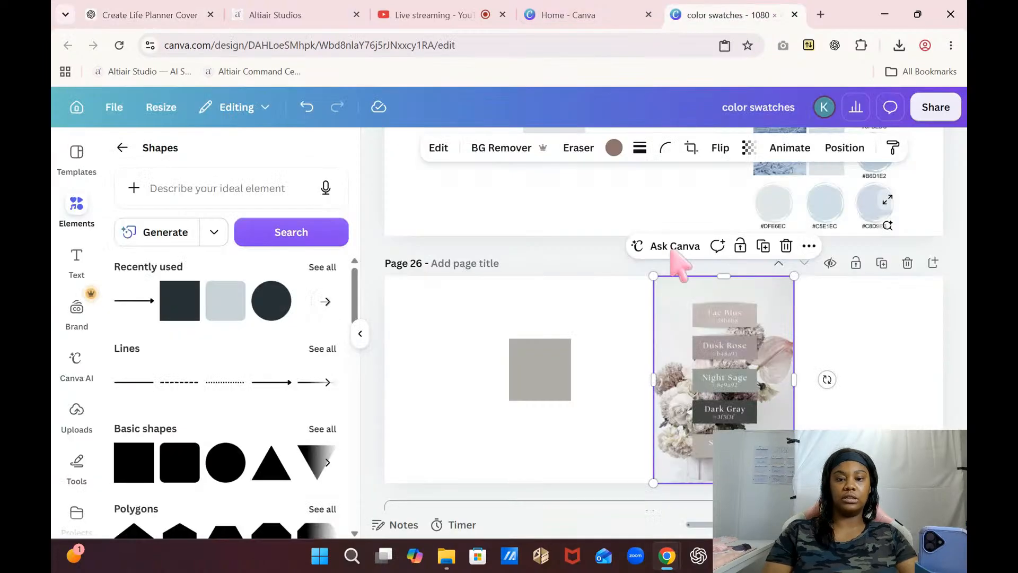
right_click(712, 328)
left_click(763, 137)
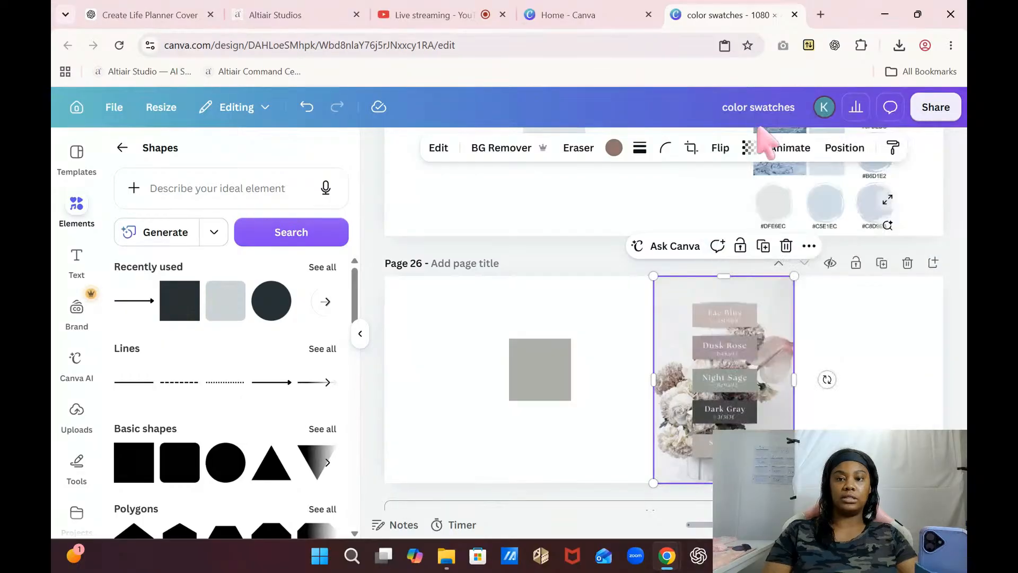
left_click(173, 16)
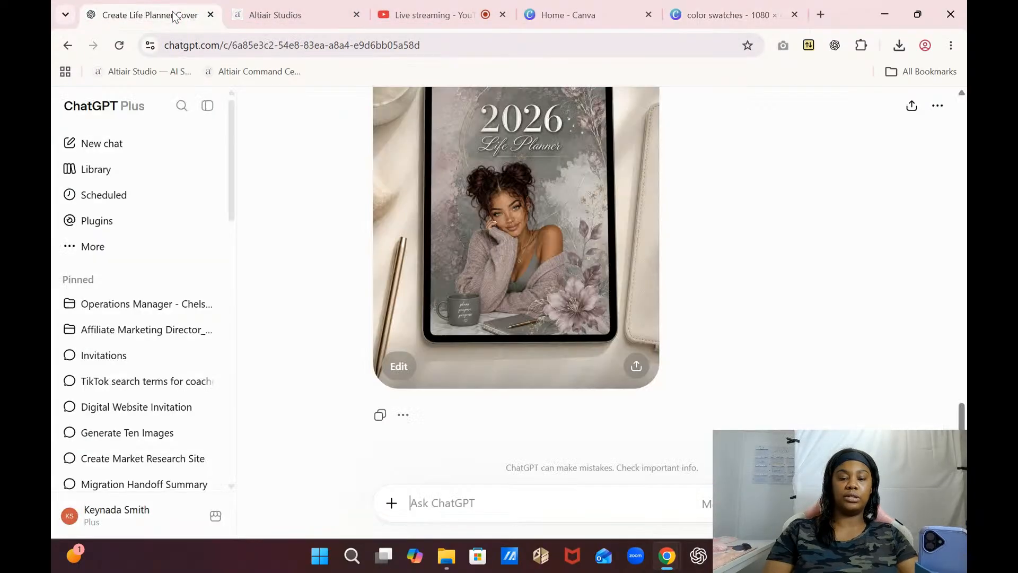
right_click(419, 513)
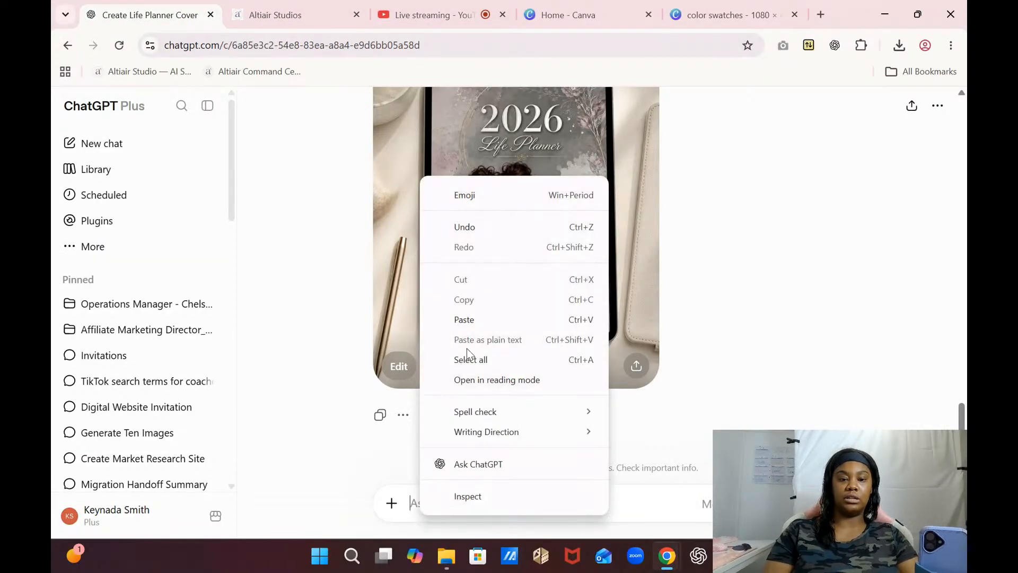
left_click(473, 319)
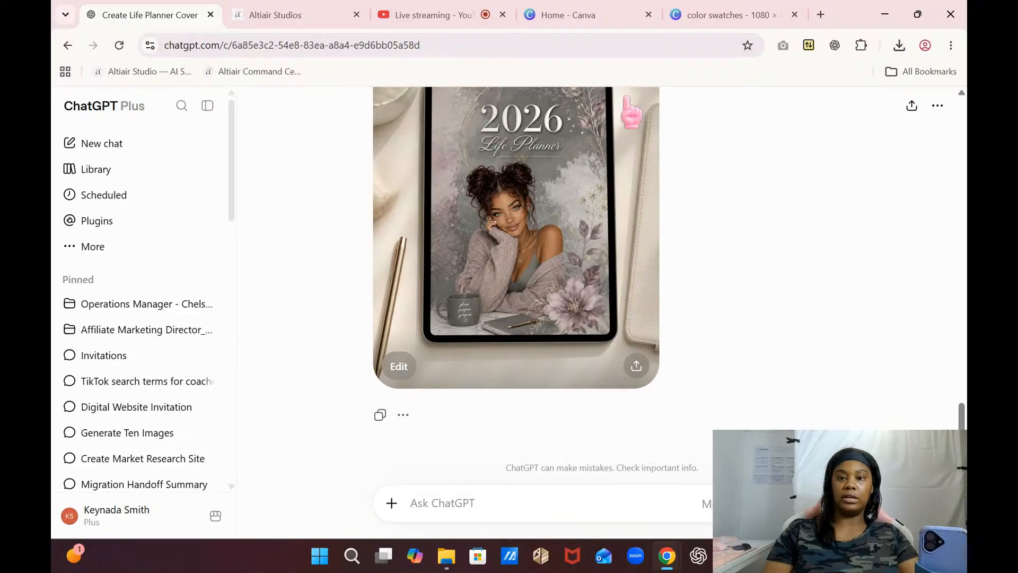
- Switch back to the Canva color swatches design and capture a screen snip of the palette image on page 26
left_click(695, 28)
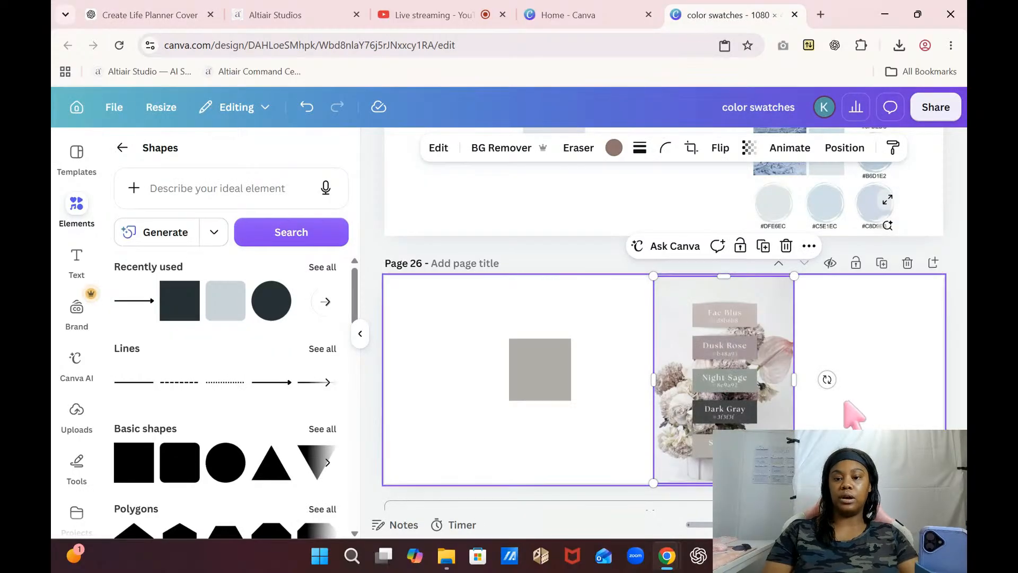
left_click(649, 374)
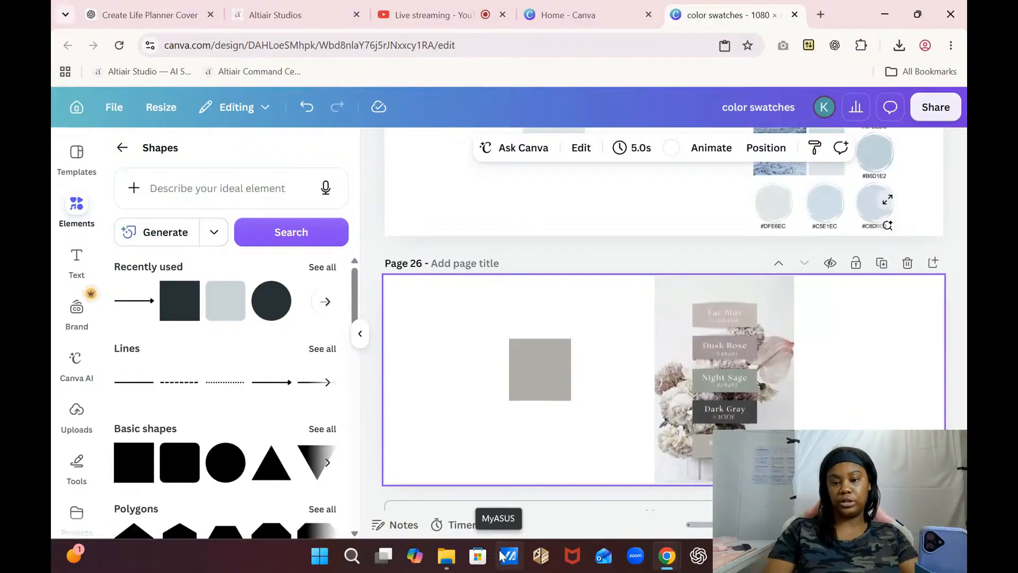
key("super+shift+s")
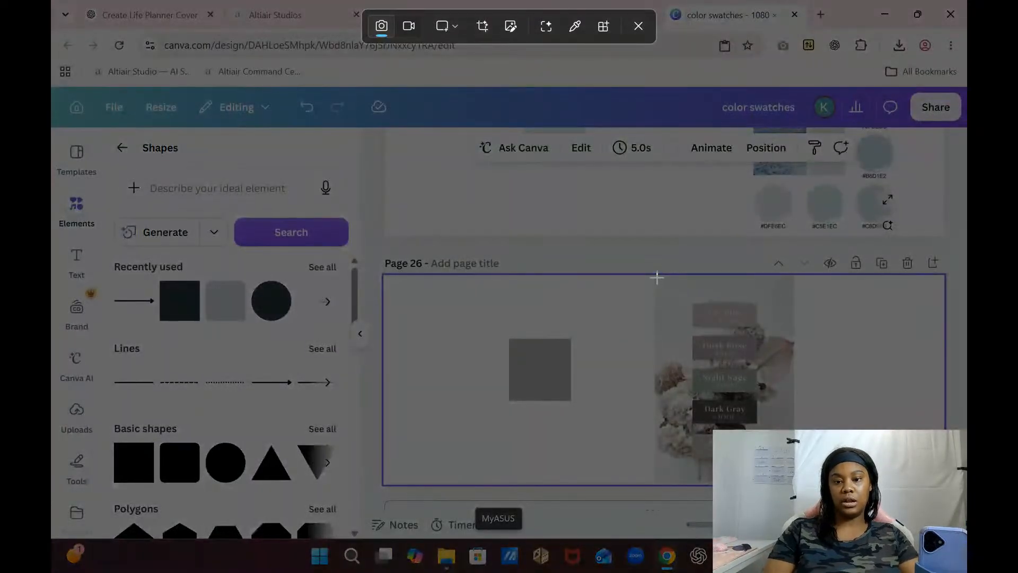
left_click_drag(656, 276, 795, 479)
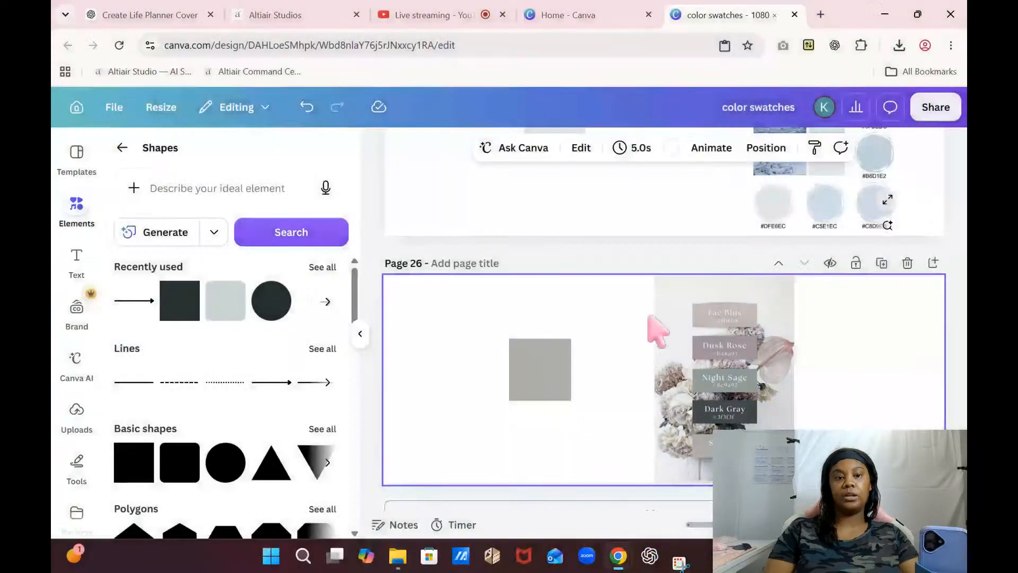
- Return to the ChatGPT planner chat and paste the palette snip into the message box as an attachment
left_click(296, 15)
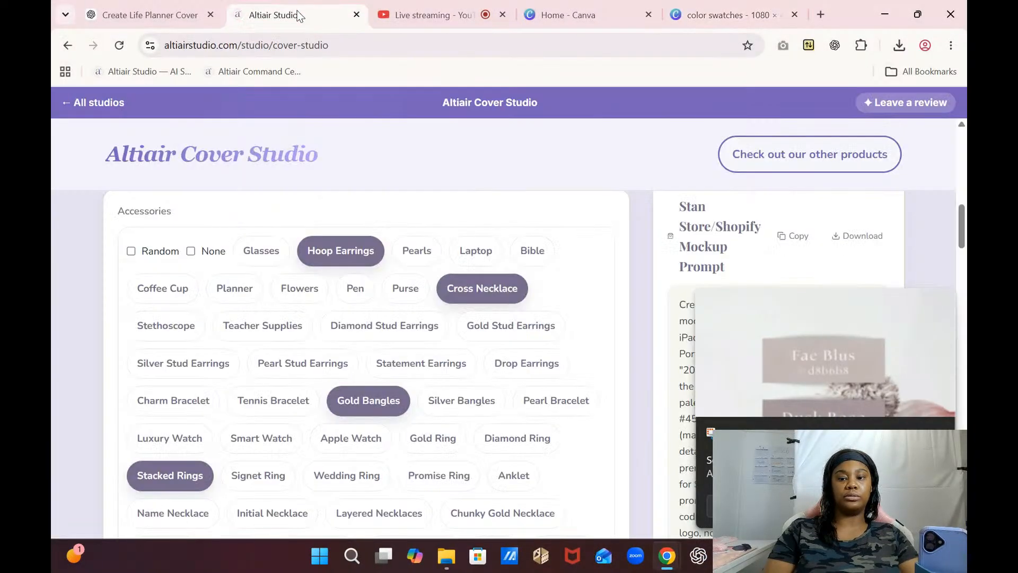
left_click(122, 10)
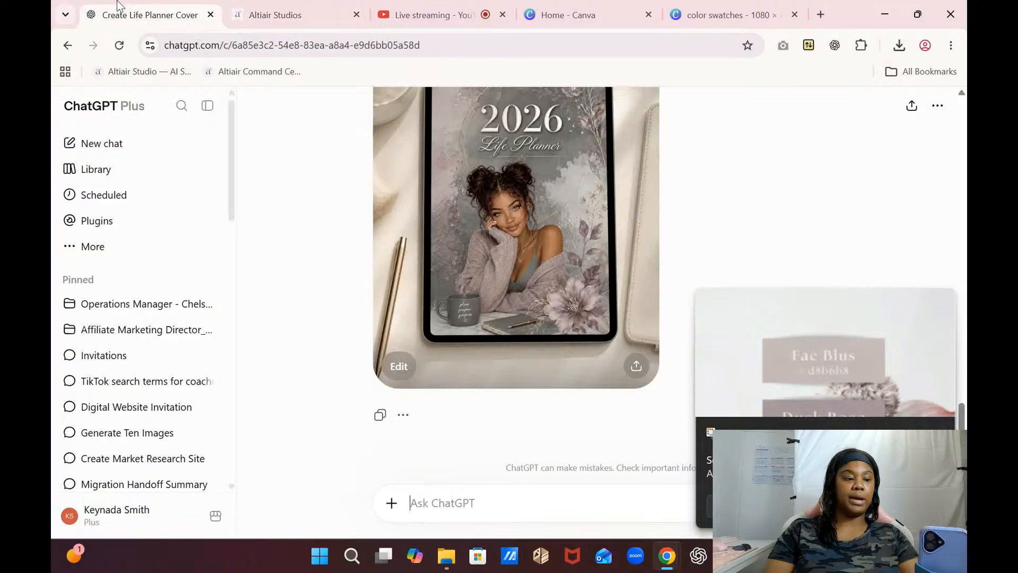
right_click(435, 492)
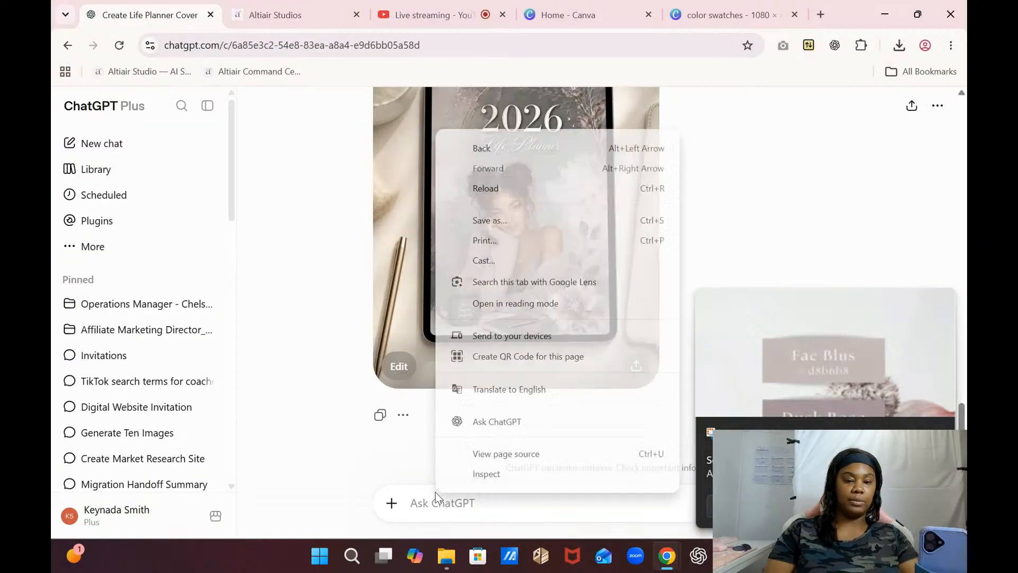
left_click(429, 513)
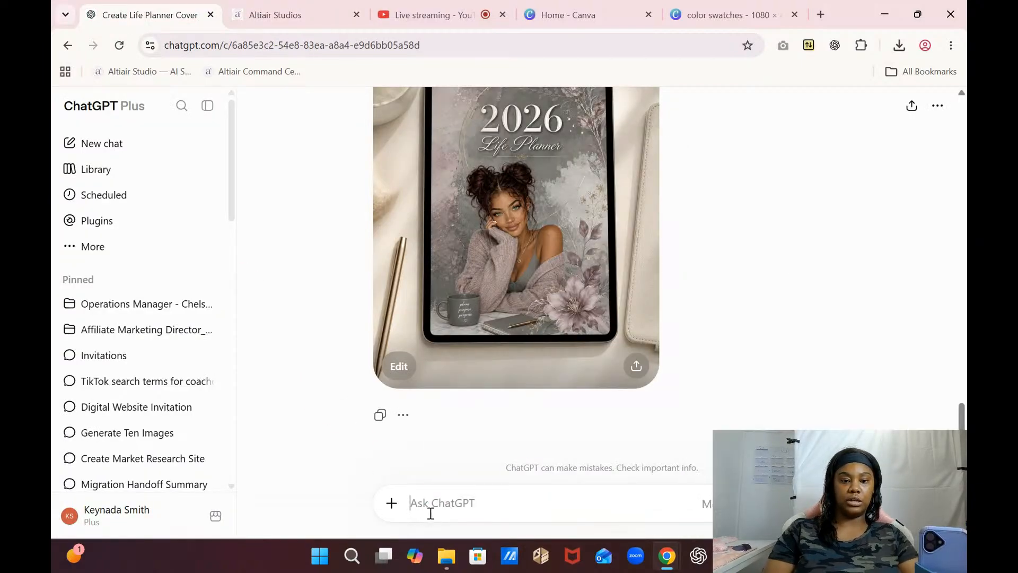
right_click(429, 508)
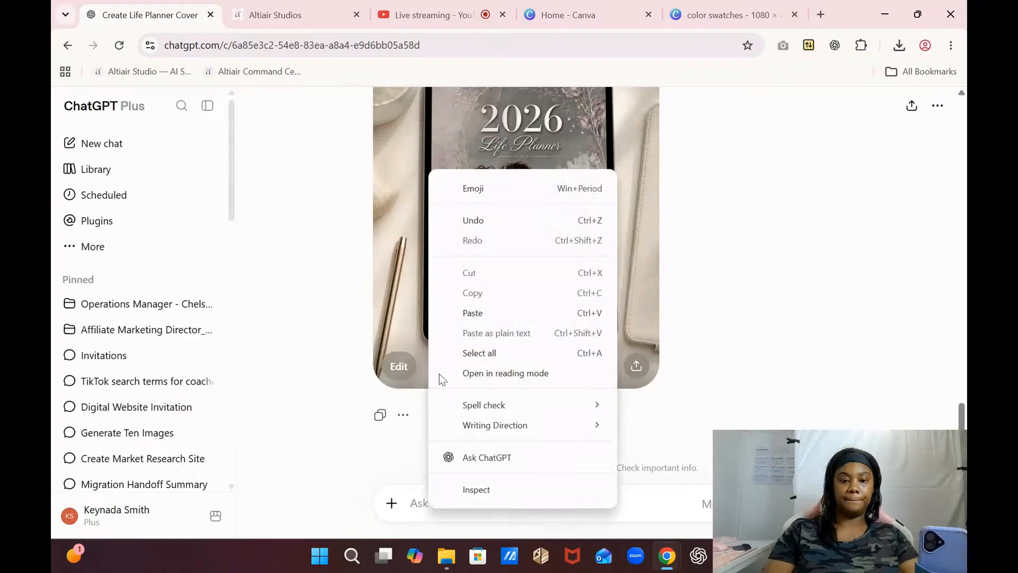
left_click(467, 313)
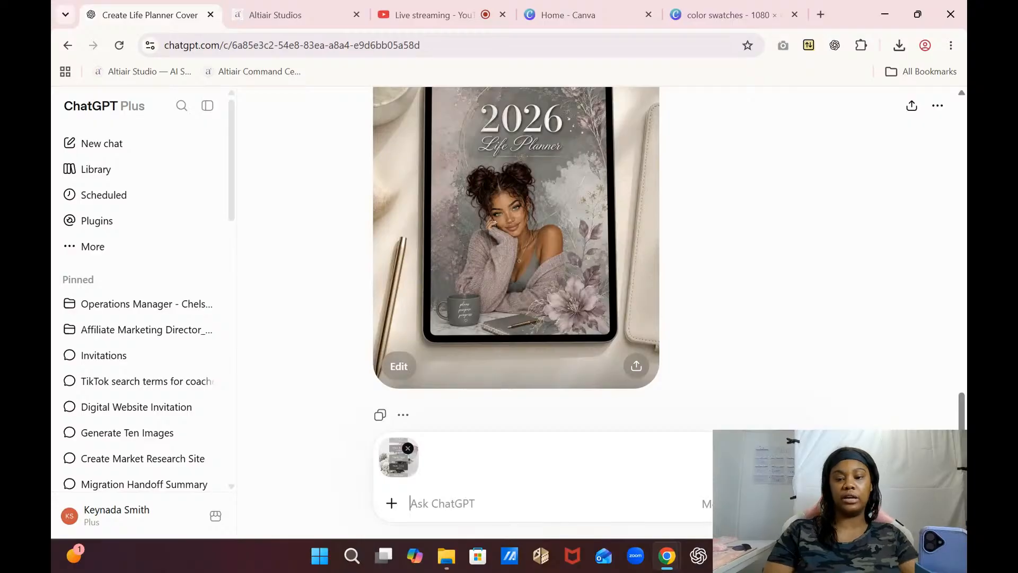
- Dictate a request to keep the planner layout but use more pinks and greens with gray as an accent, add Create image, and send it
left_click(775, 503)
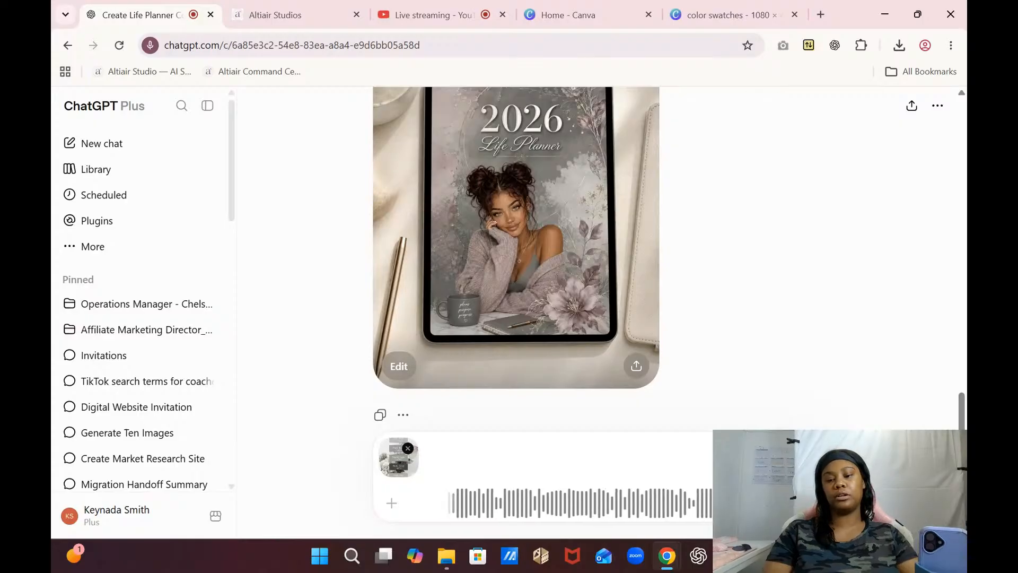
left_click(811, 503)
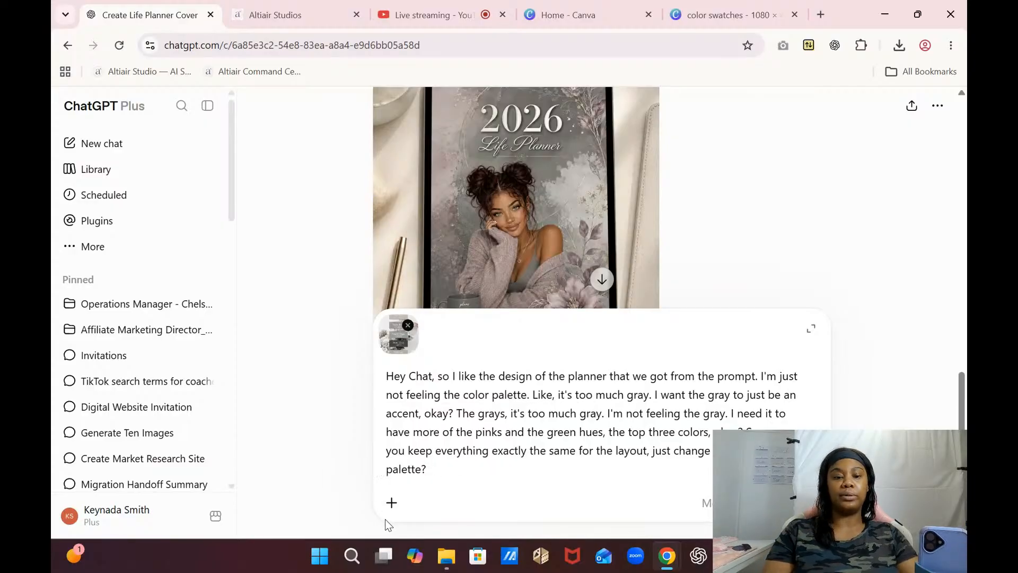
left_click(392, 502)
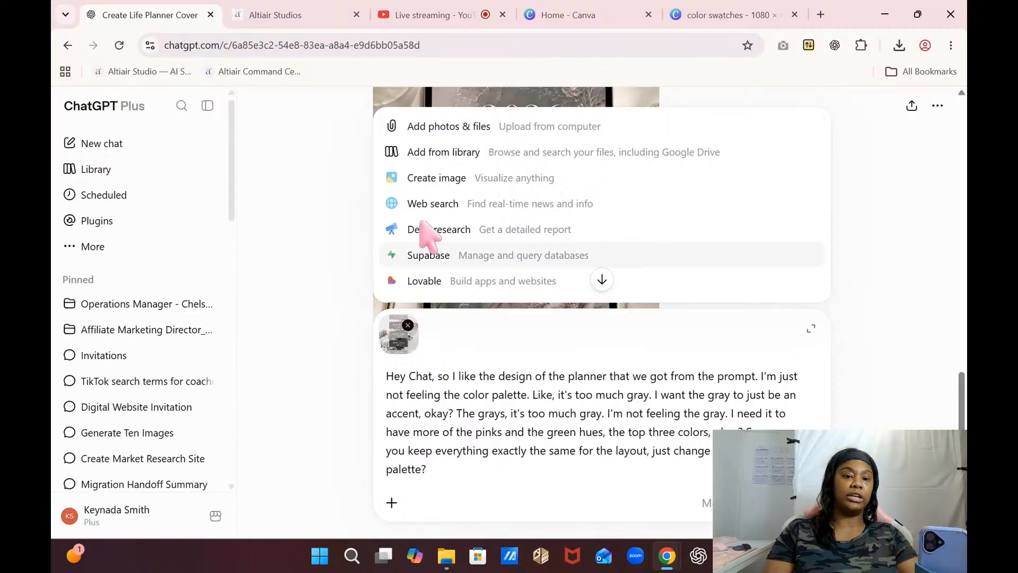
left_click(430, 179)
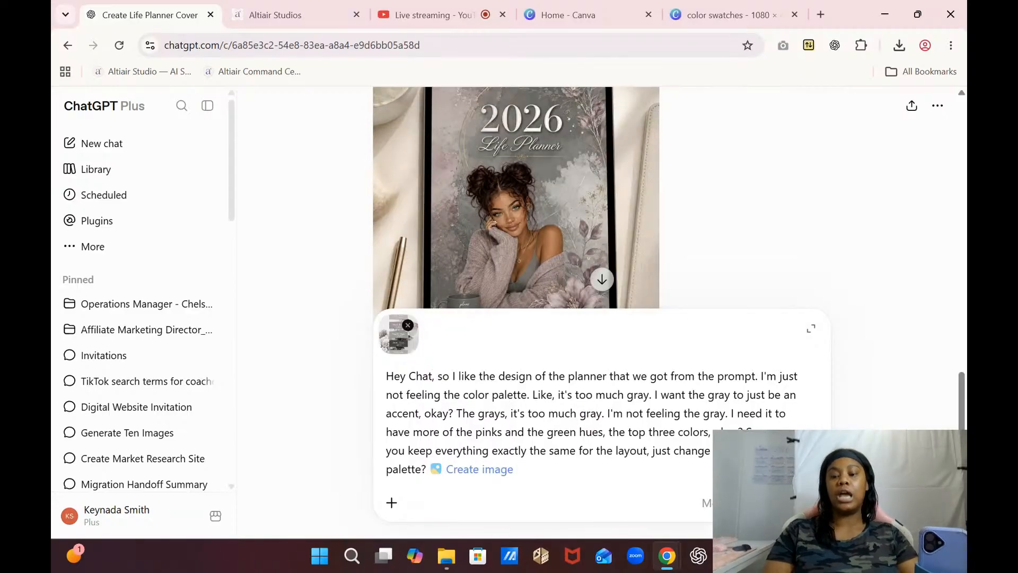
key("Return")
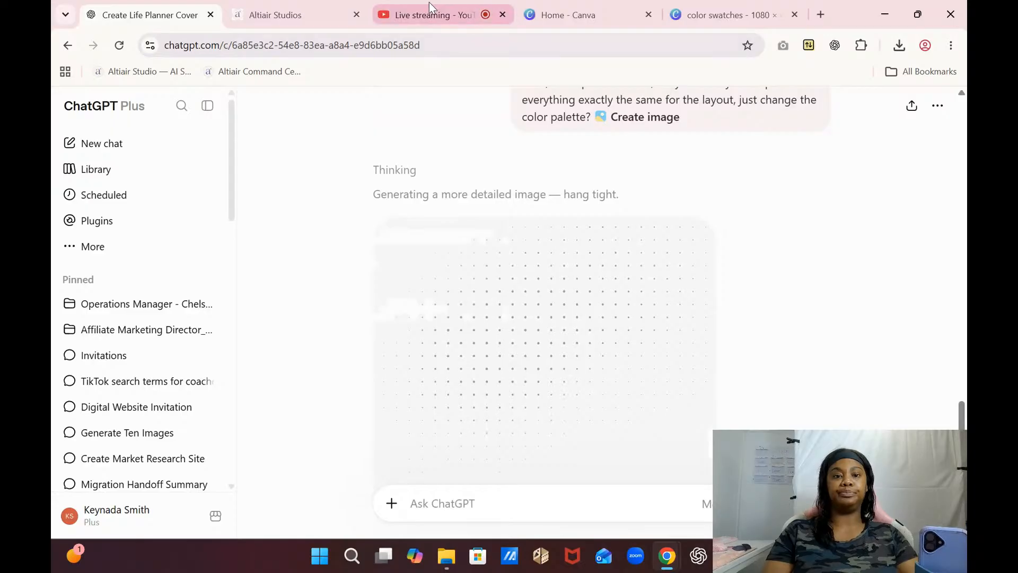
left_click(456, 17)
left_click(156, 13)
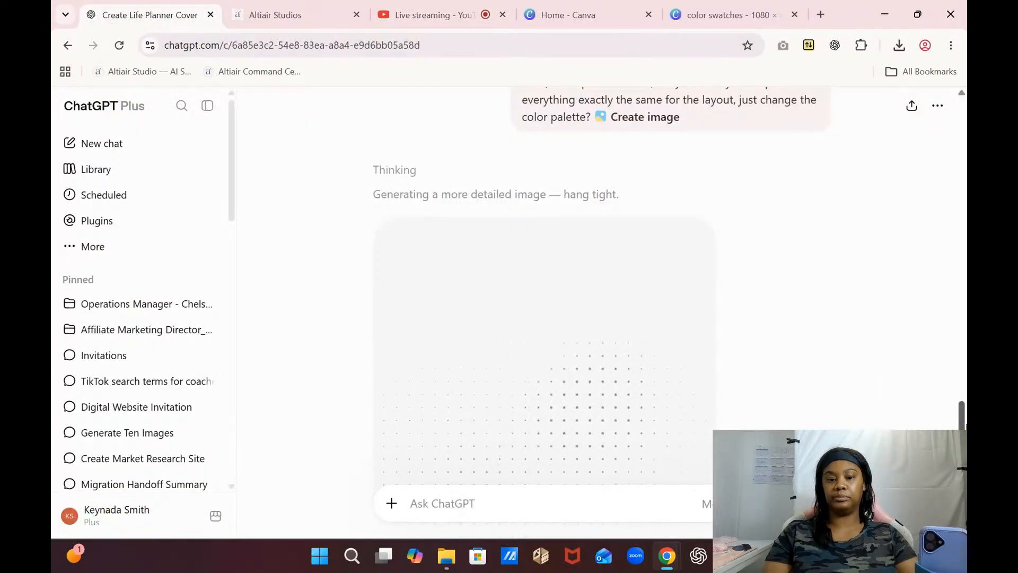
- Save the recolored pink and green 2026 Life Planner cover as a PNG image in the Digital Covers folder
left_click_drag(958, 417, 959, 434)
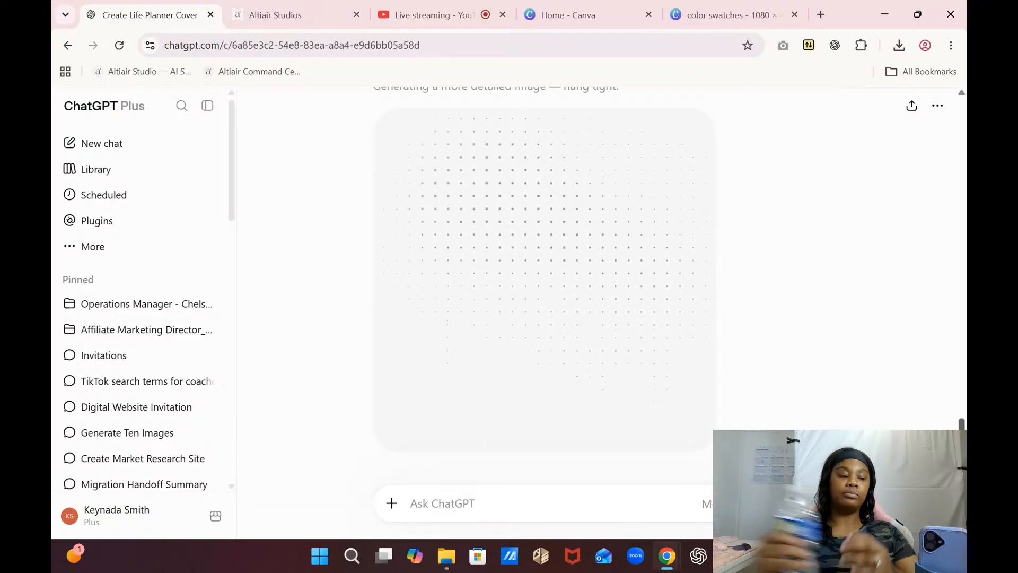
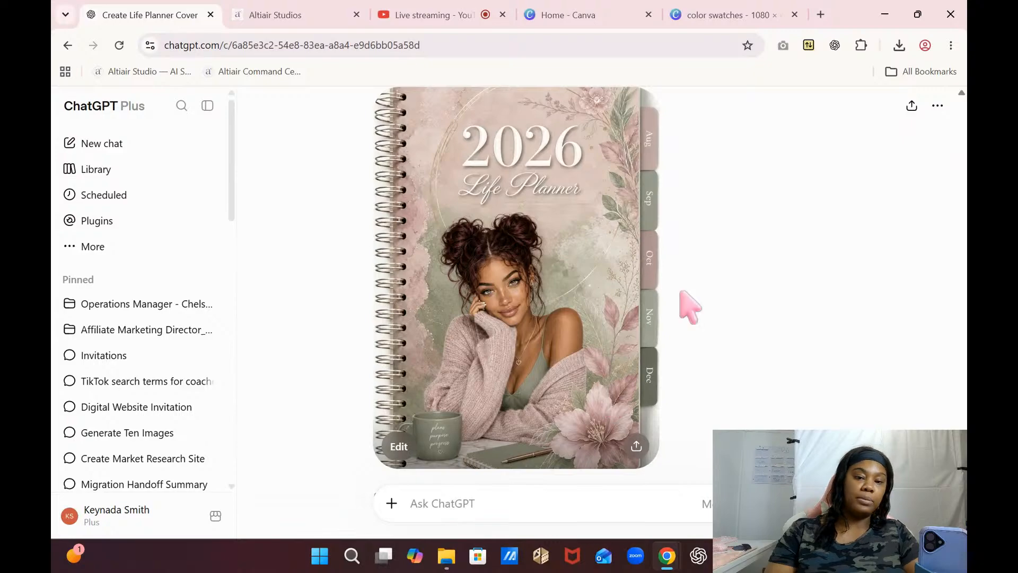
right_click(525, 323)
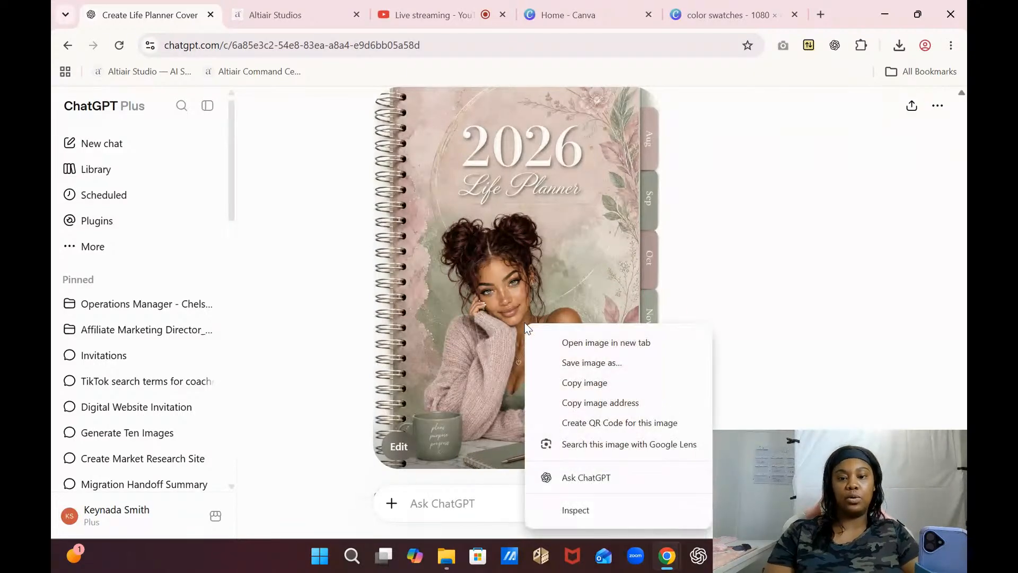
left_click(570, 365)
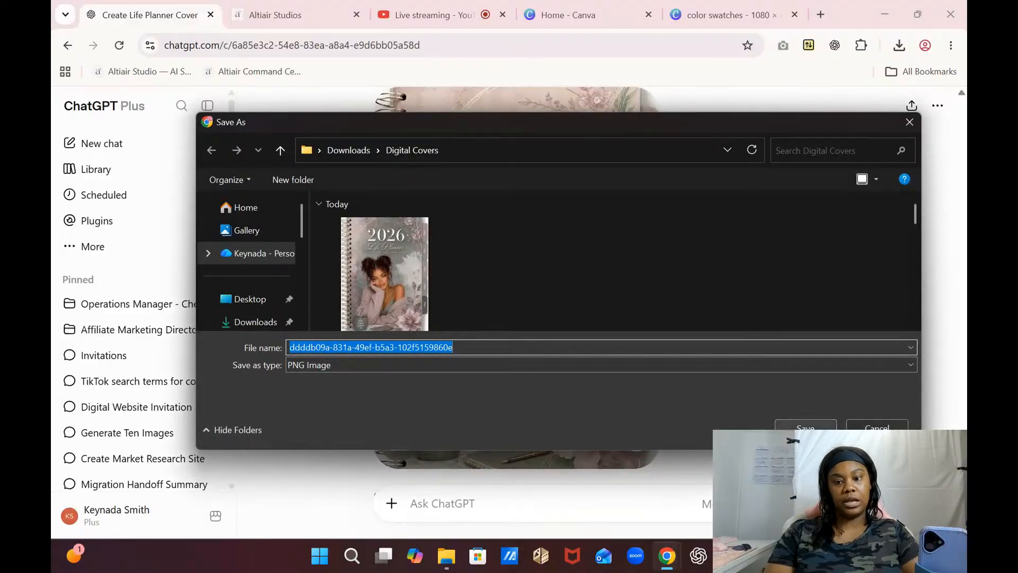
left_click(805, 425)
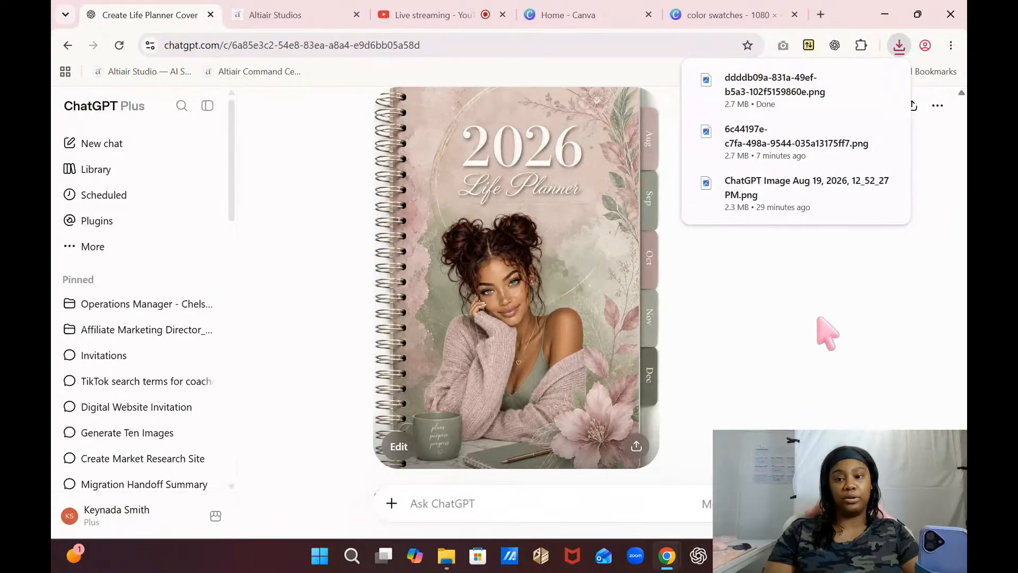
- Open the gray 2026 Life Planner cover saved in the Digital Covers folder at full size
left_click(447, 555)
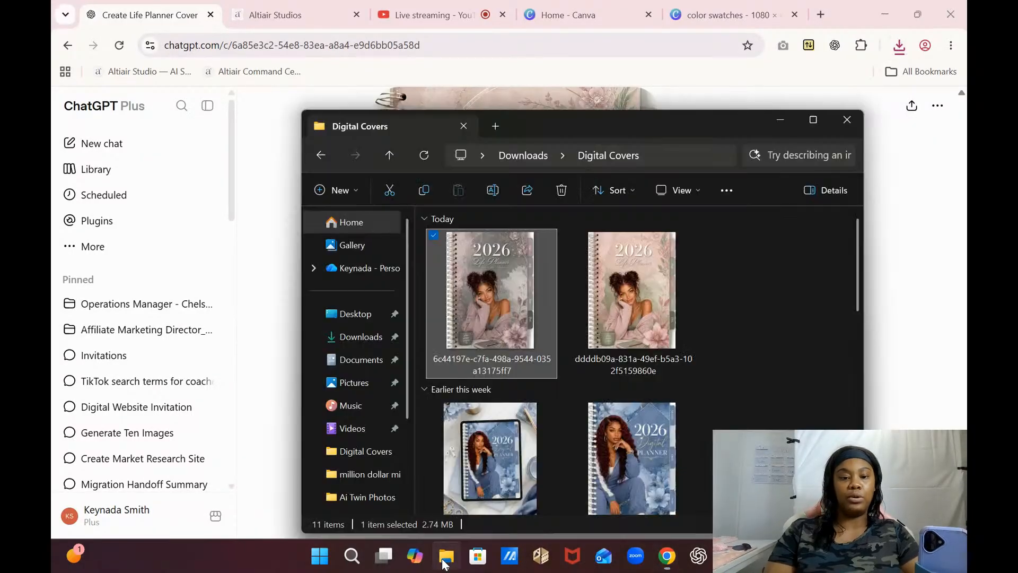
left_click(814, 102)
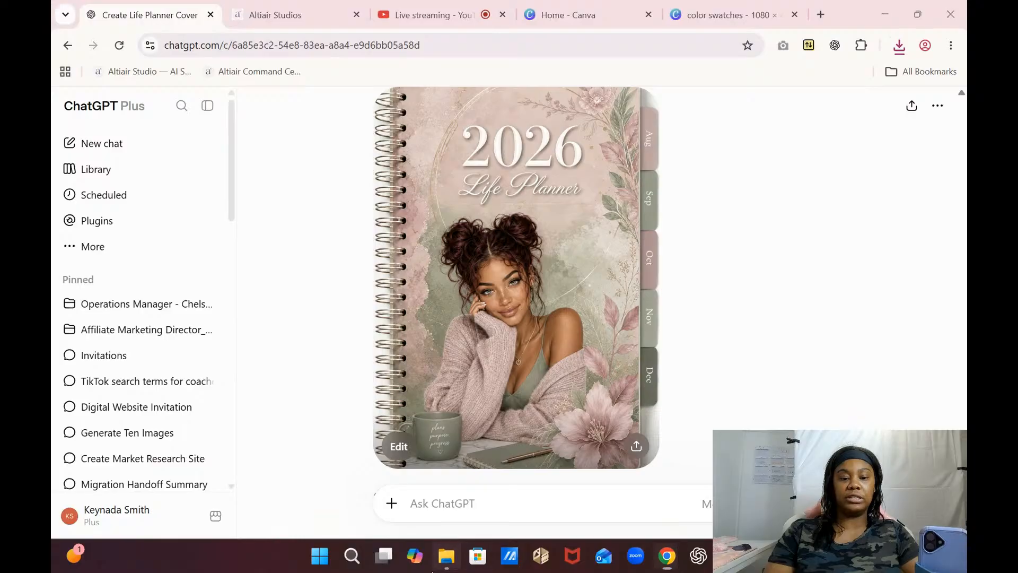
left_click(447, 555)
left_click(812, 117)
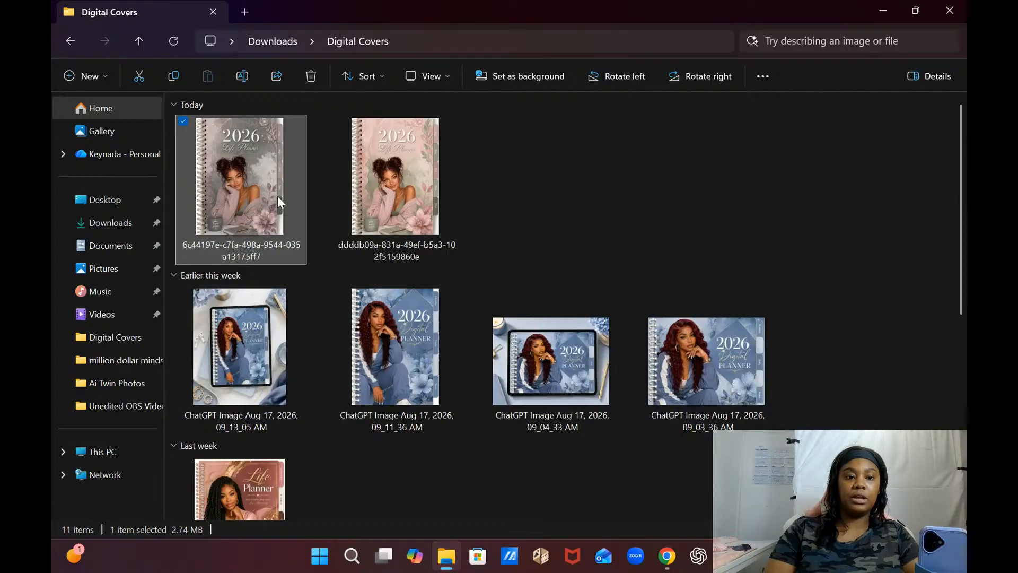
double_click(277, 195)
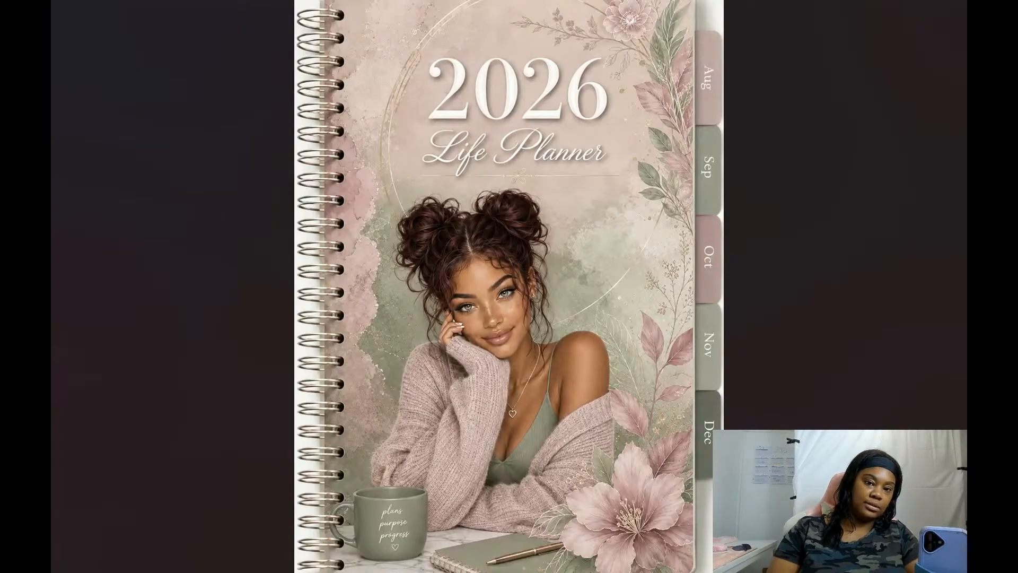
- Compare the gray cover with the pink and green version at full size, and close the viewer and the folder
key("Right")
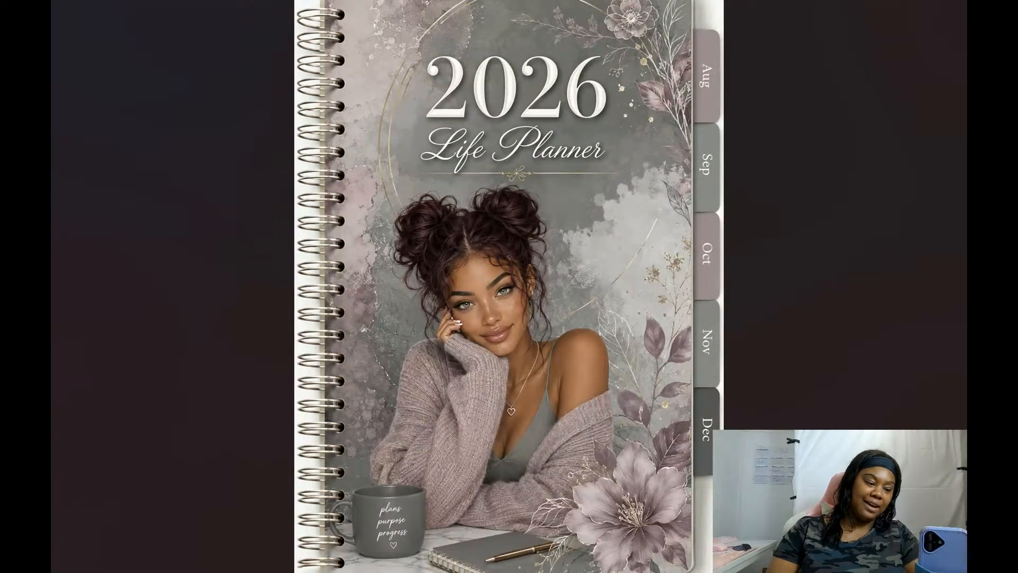
key("Left")
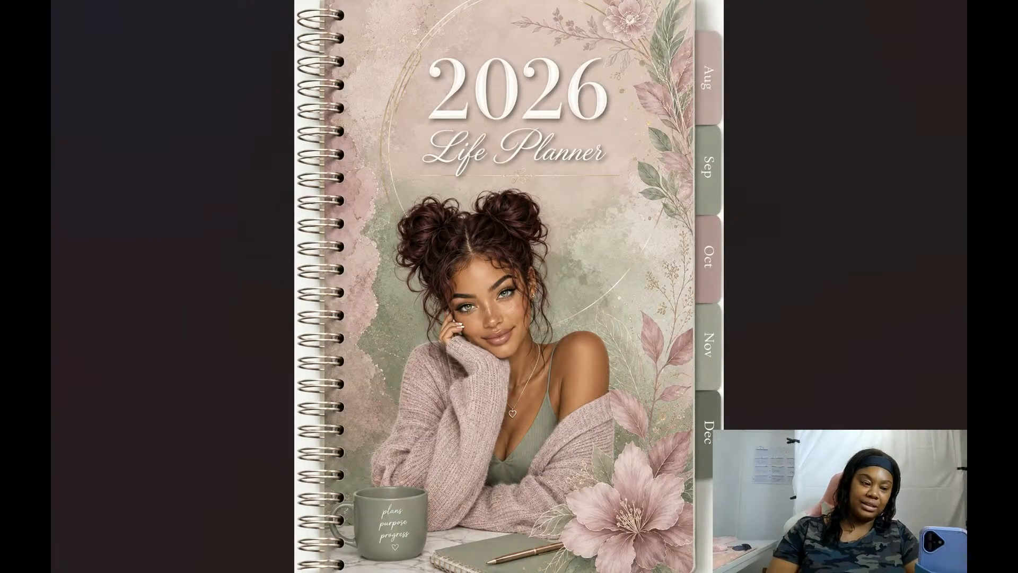
key("Right")
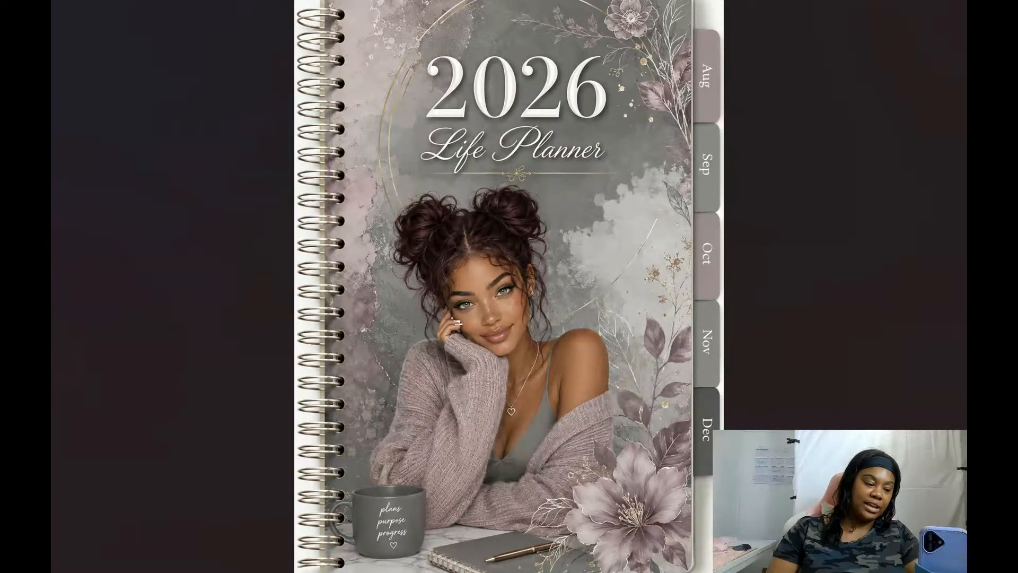
key("Left")
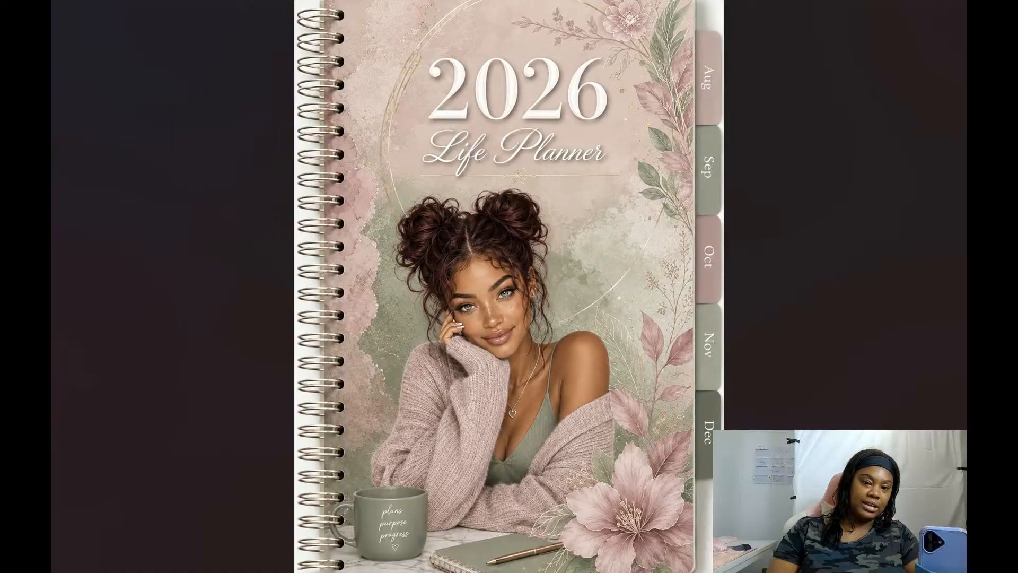
key("Right")
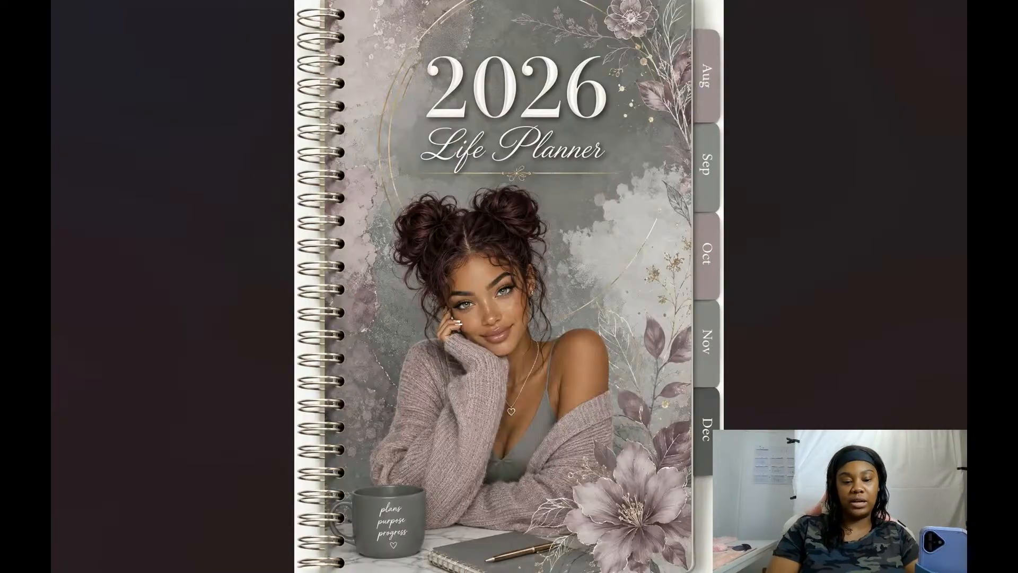
mouse_move(659, 9)
left_click(944, 23)
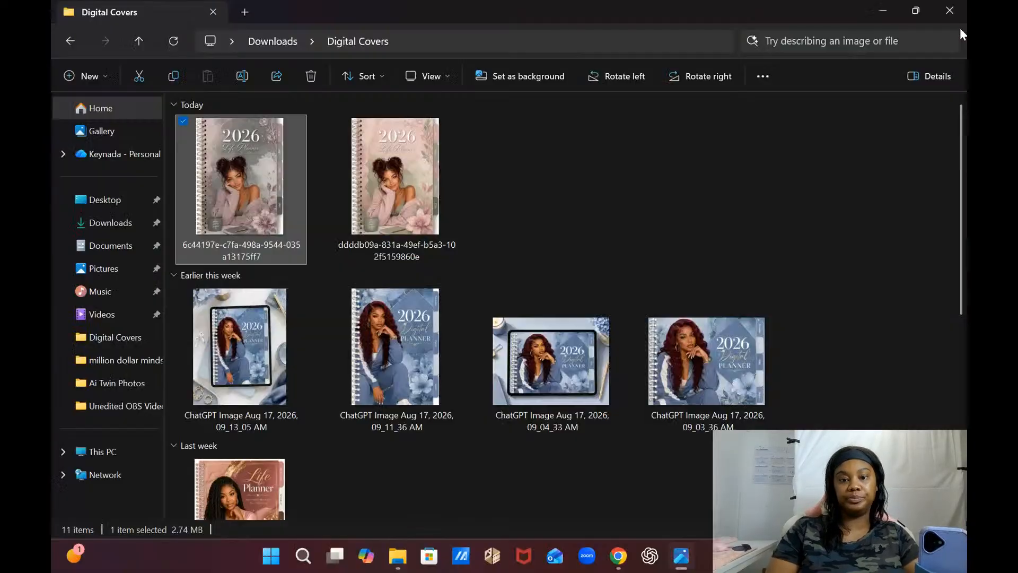
left_click(953, 9)
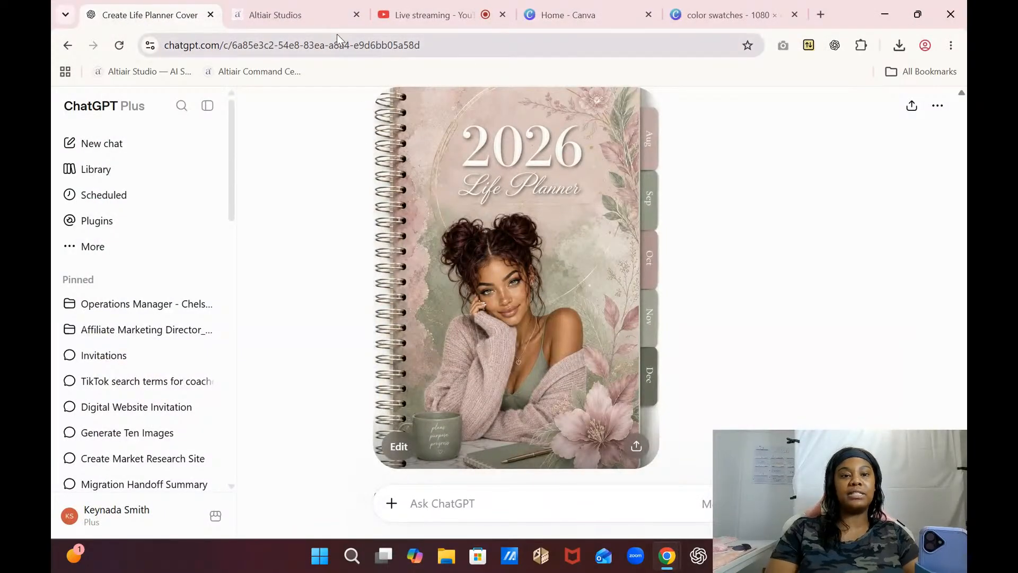
- Check the YouTube Studio live stream, and review the gray 2026 Life Planner cover in the ChatGPT planner chat
left_click(286, 15)
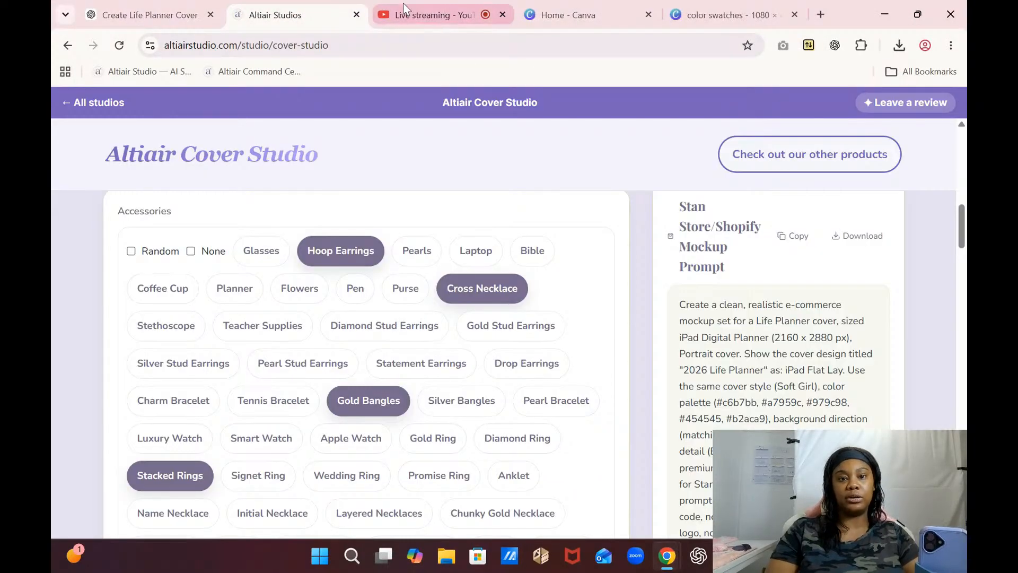
left_click(446, 16)
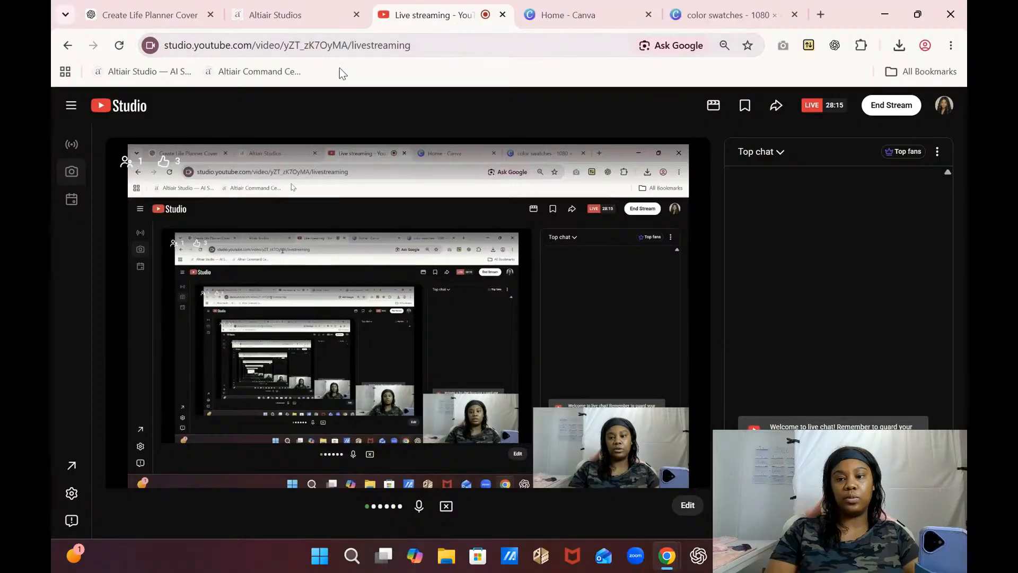
left_click(125, 15)
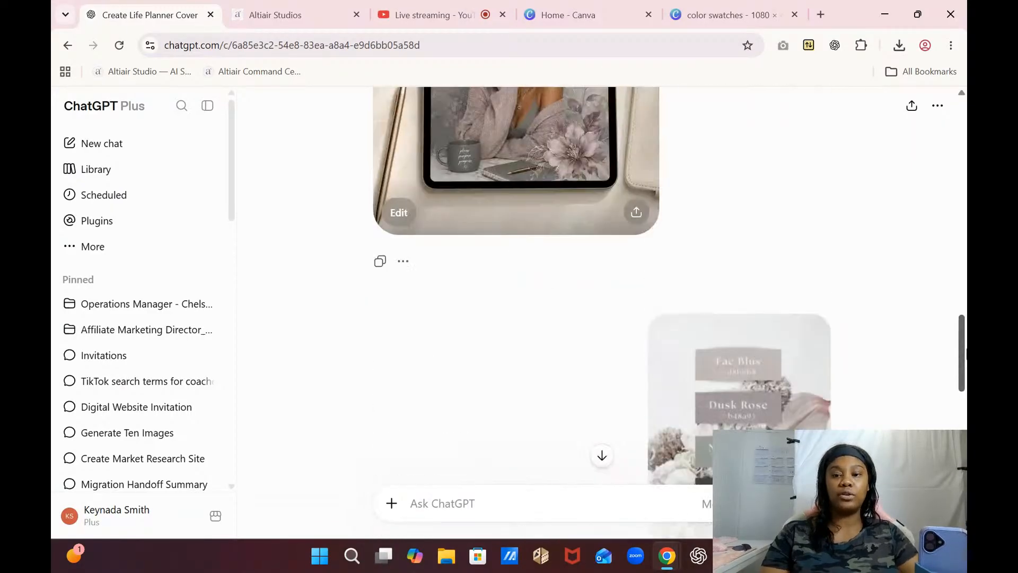
left_click_drag(965, 353, 965, 192)
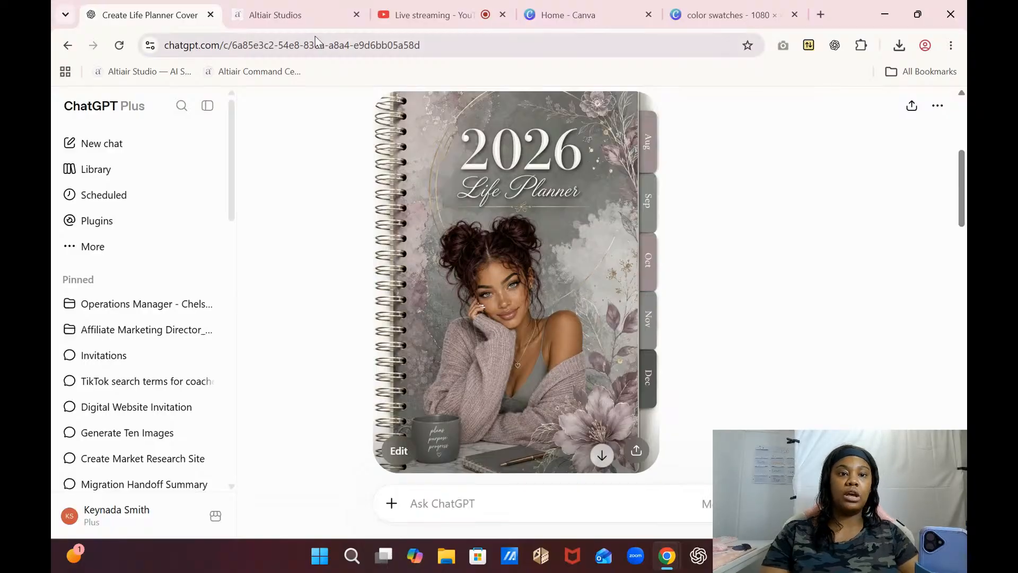
- Switch to Altiair Studios and open Altiair Planner Studio from the list of all studios
left_click(290, 15)
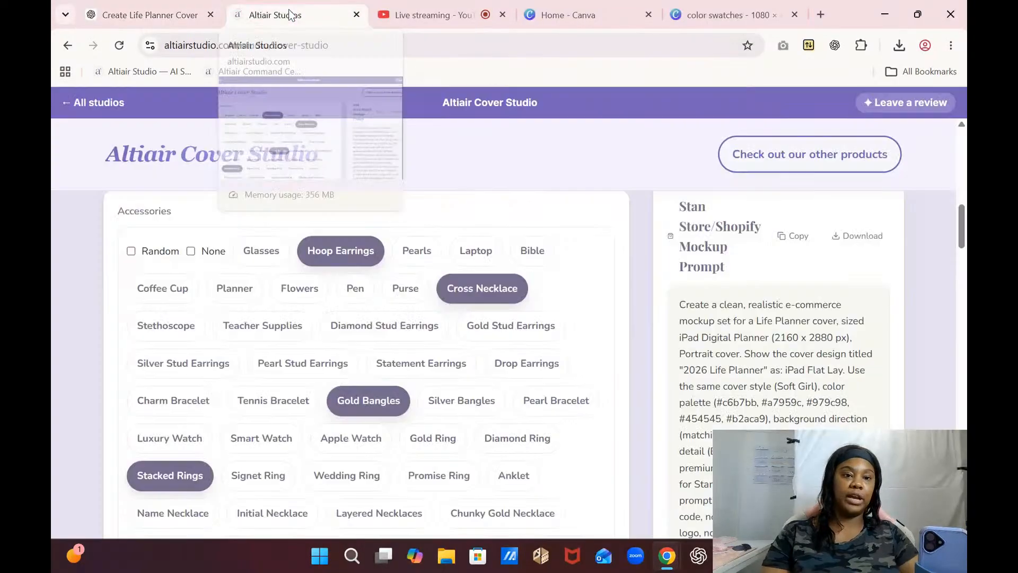
left_click(108, 106)
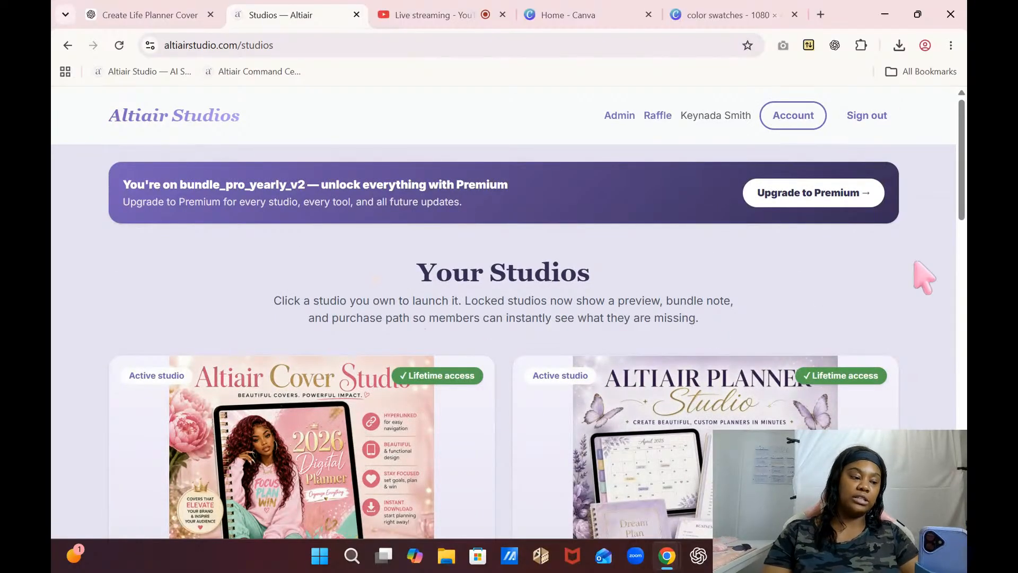
left_click_drag(964, 196, 959, 265)
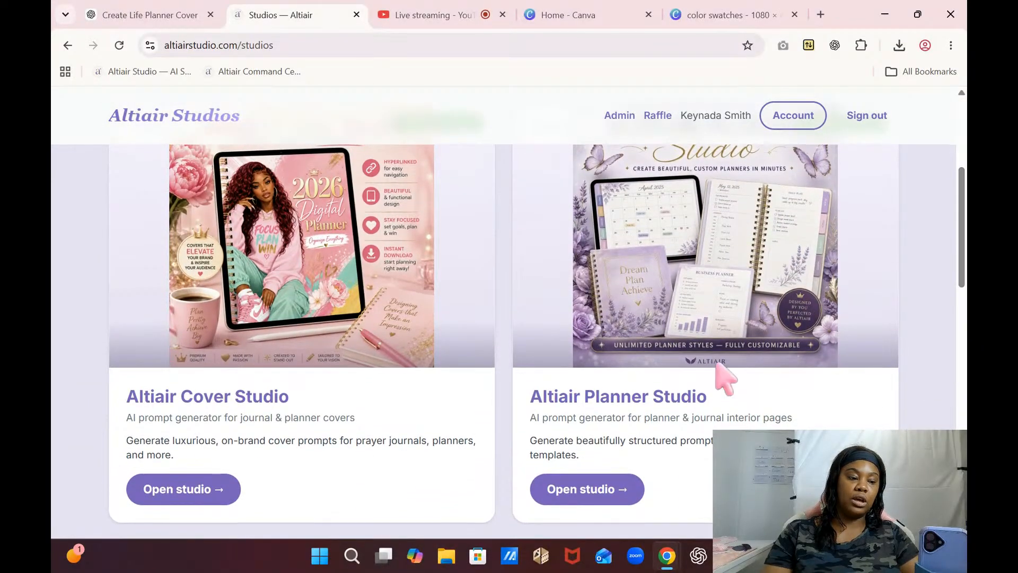
left_click(591, 496)
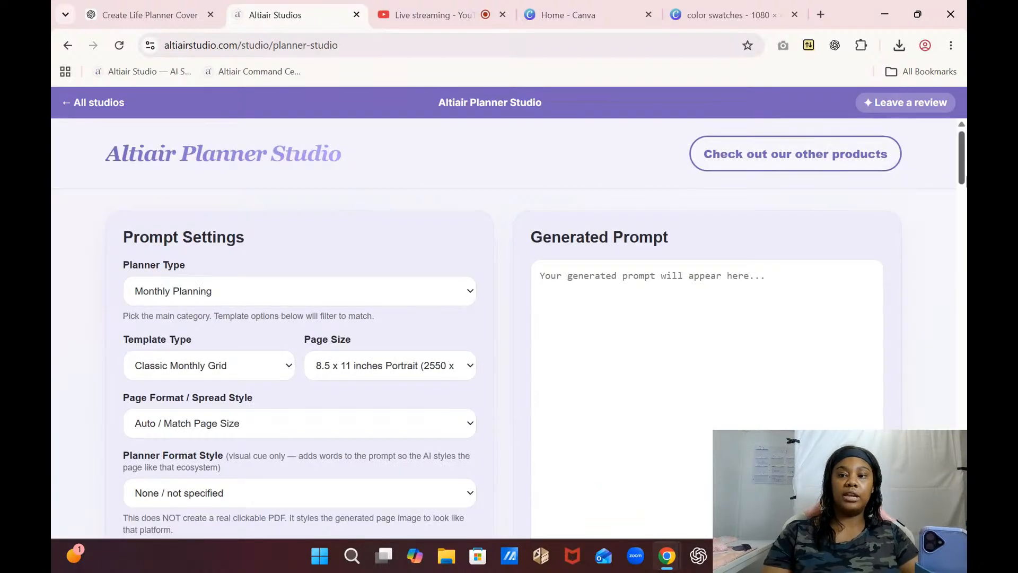
left_click_drag(964, 181, 964, 192)
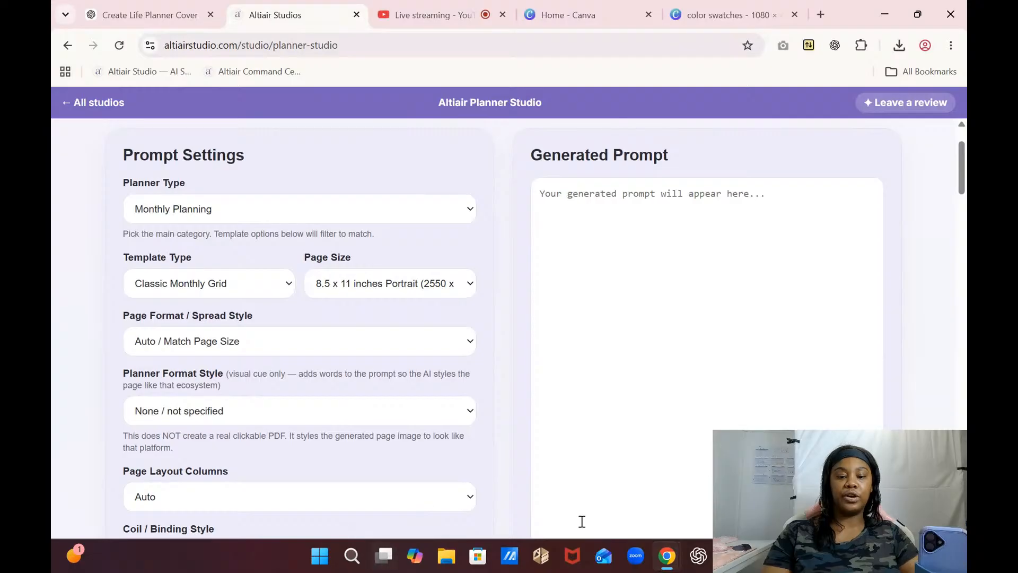
- View the gray Life Planner cover image from the recent files again, and return to Altiair Planner Studio
left_click(448, 560)
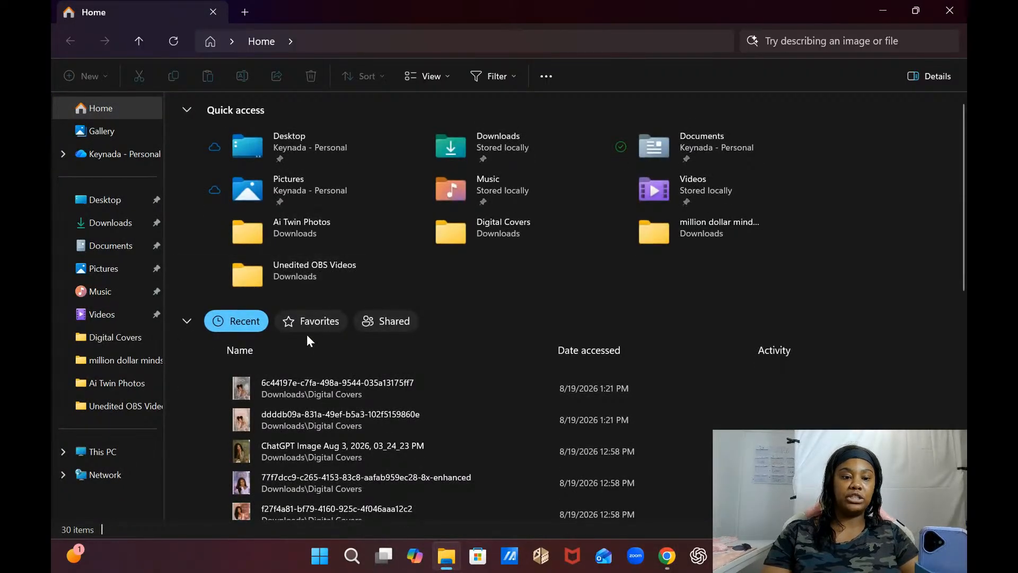
double_click(314, 395)
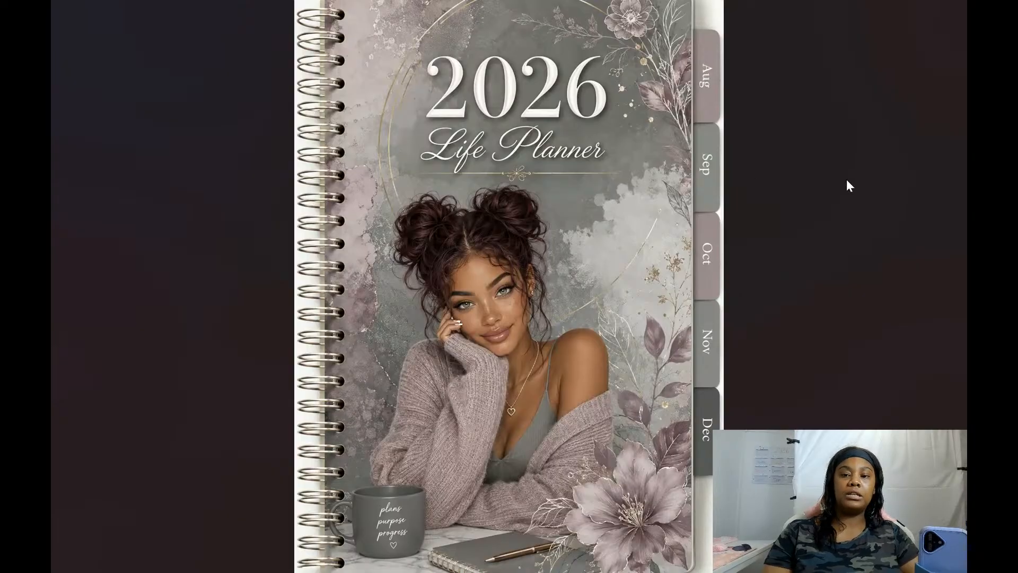
left_click(953, 13)
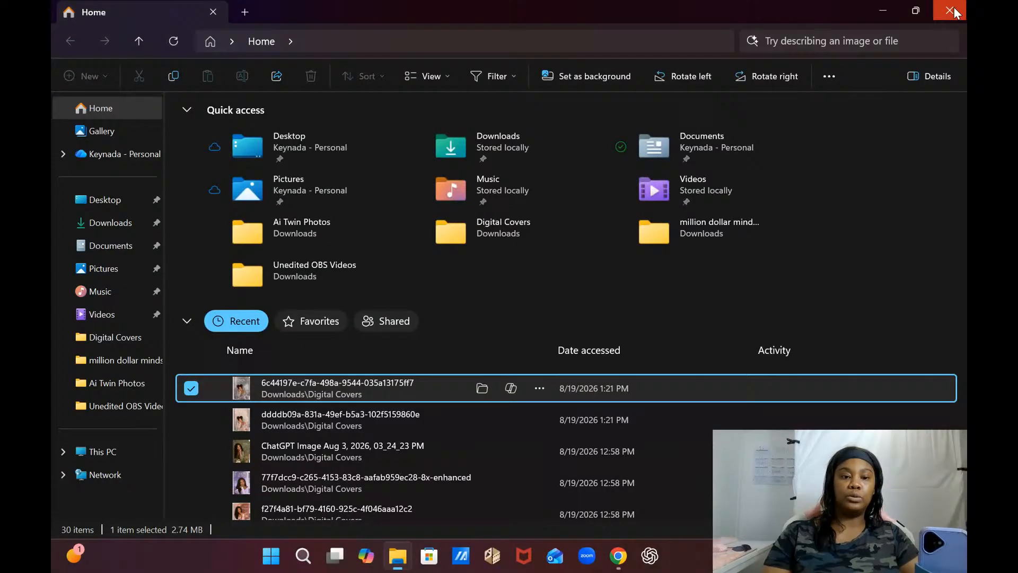
left_click(883, 9)
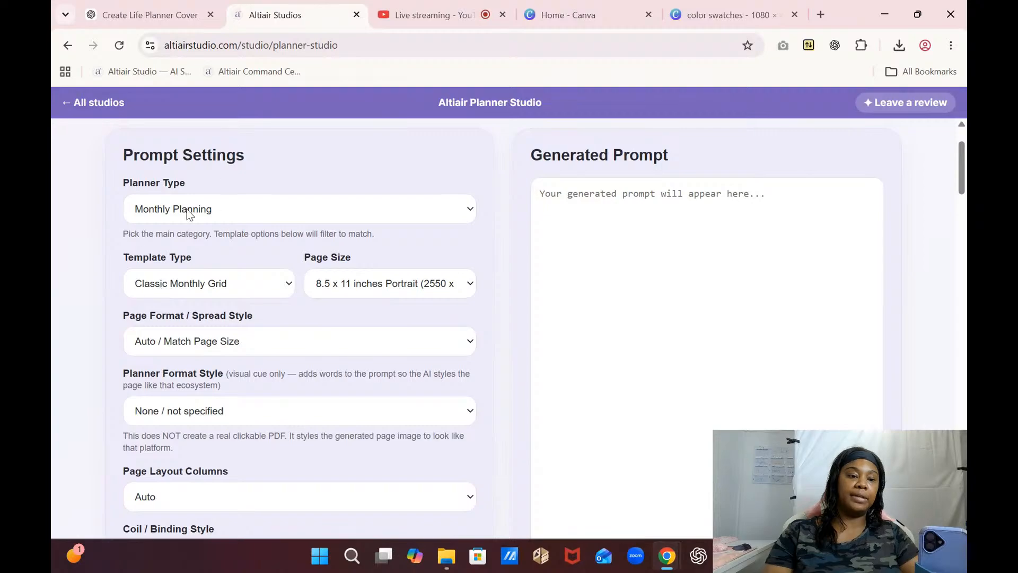
- Set the planner's Template Type to Monthly Grid with Notes
left_click(185, 291)
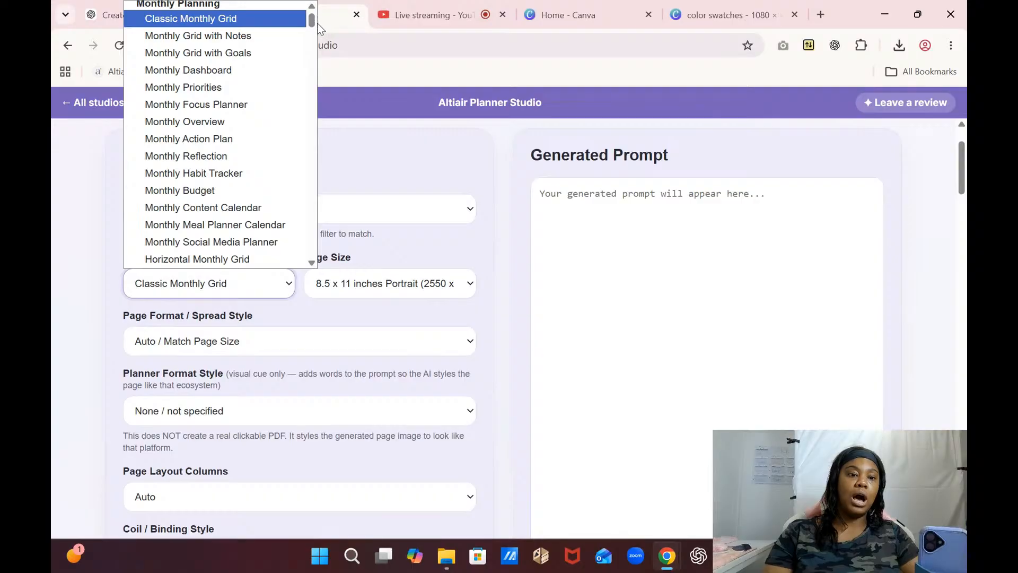
left_click_drag(312, 20, 313, 26)
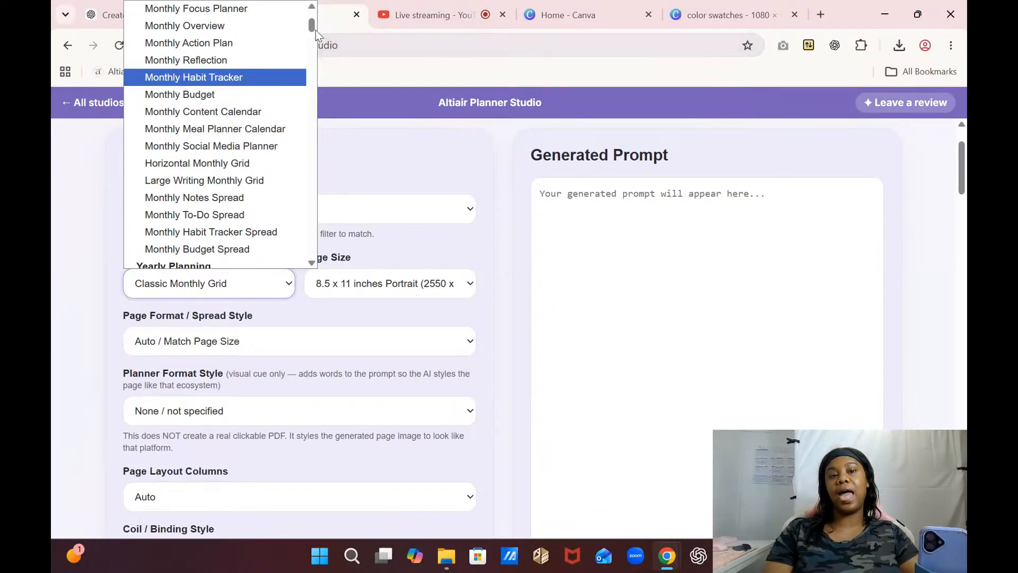
left_click_drag(311, 26, 311, 23)
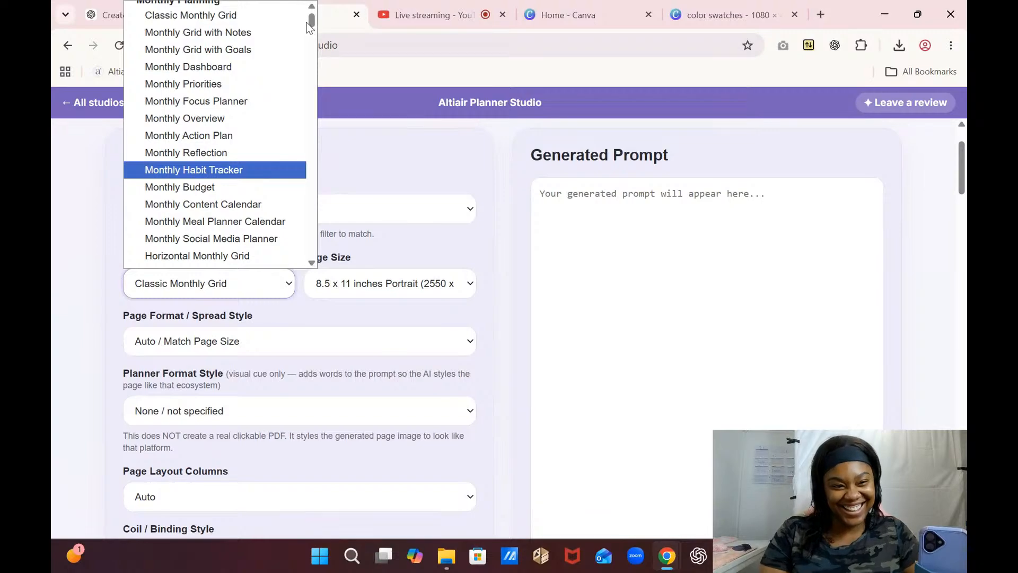
left_click_drag(309, 25, 310, 18)
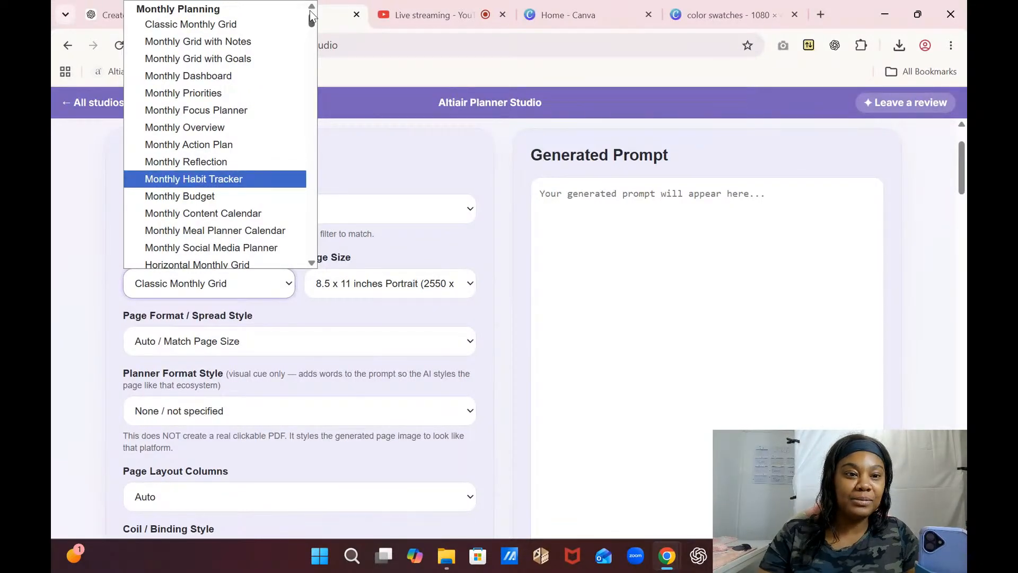
left_click(239, 42)
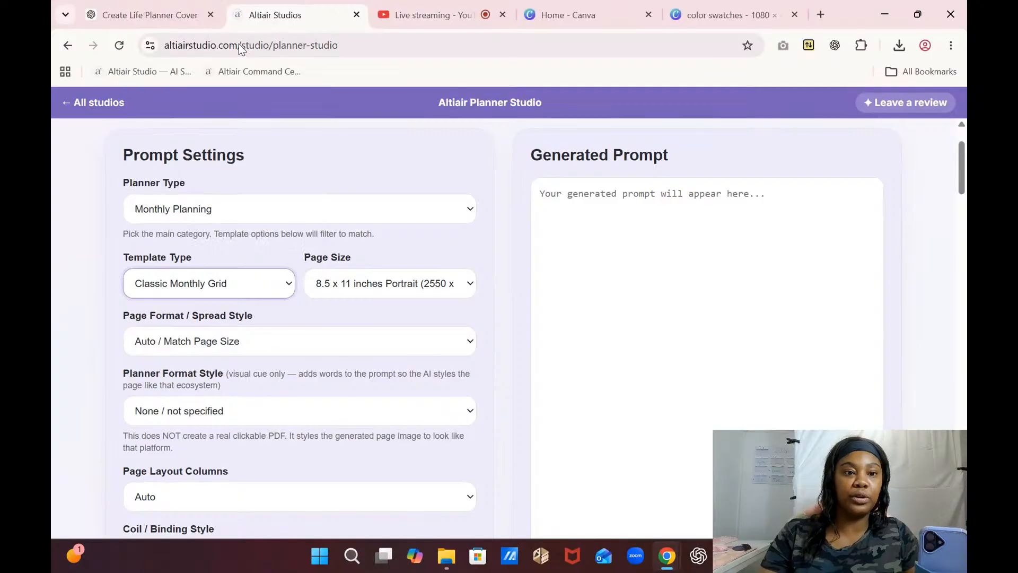
- Check the available Page Size options, and set the Page Format / Spread Style to Single Page Portrait
left_click(375, 289)
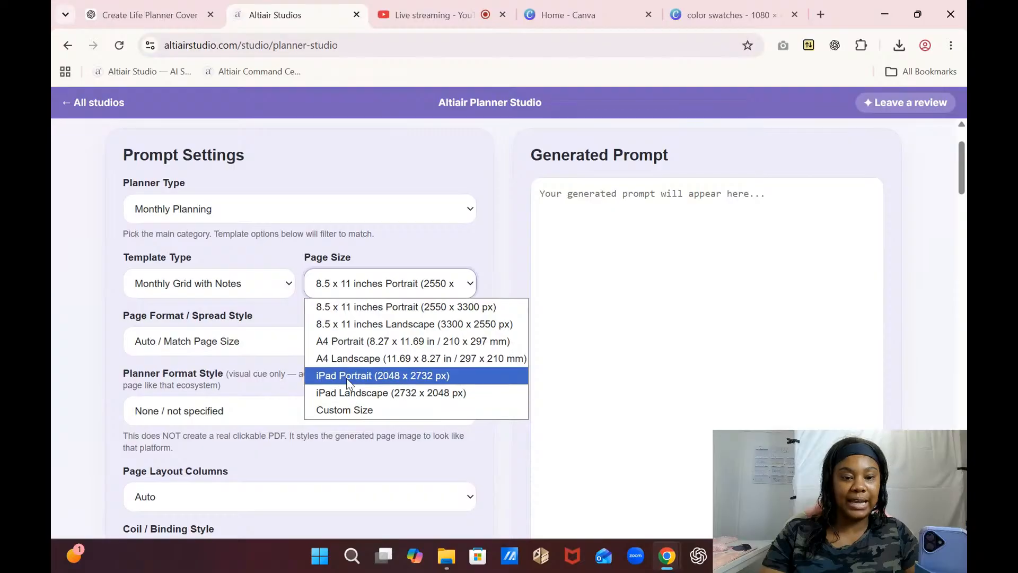
left_click(365, 257)
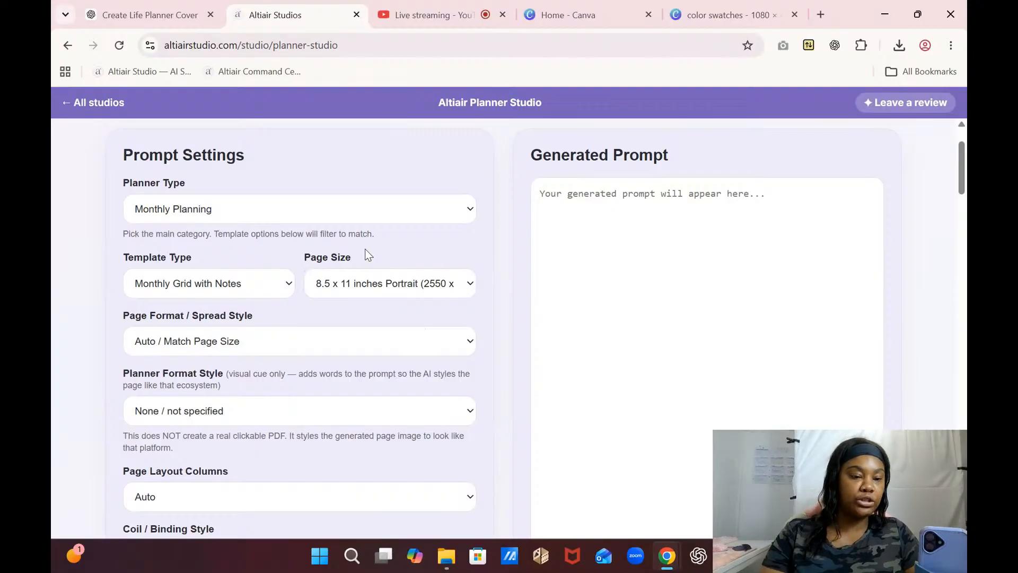
left_click(238, 350)
left_click(238, 350)
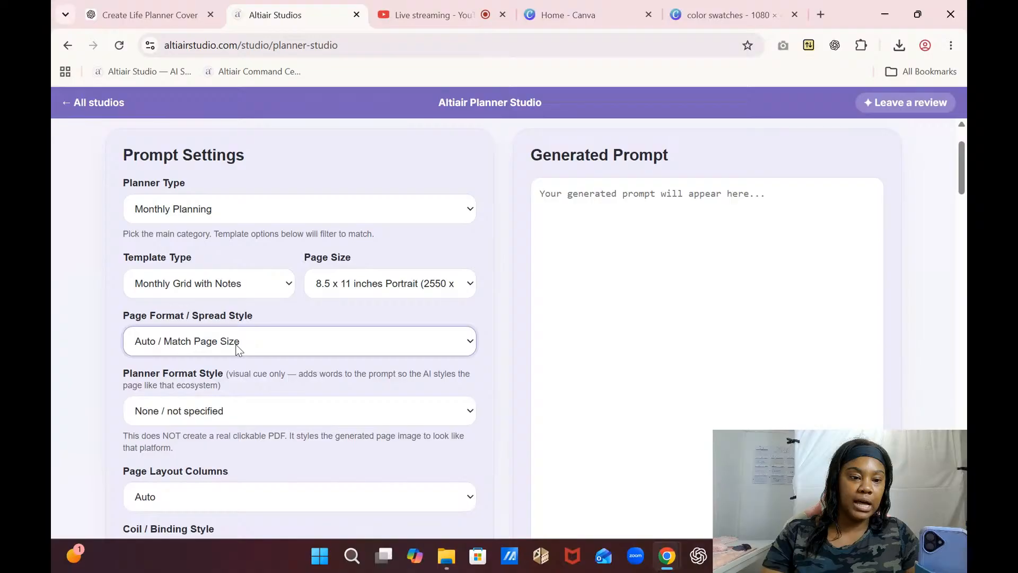
left_click(237, 347)
scroll(205, 164, "down", 1)
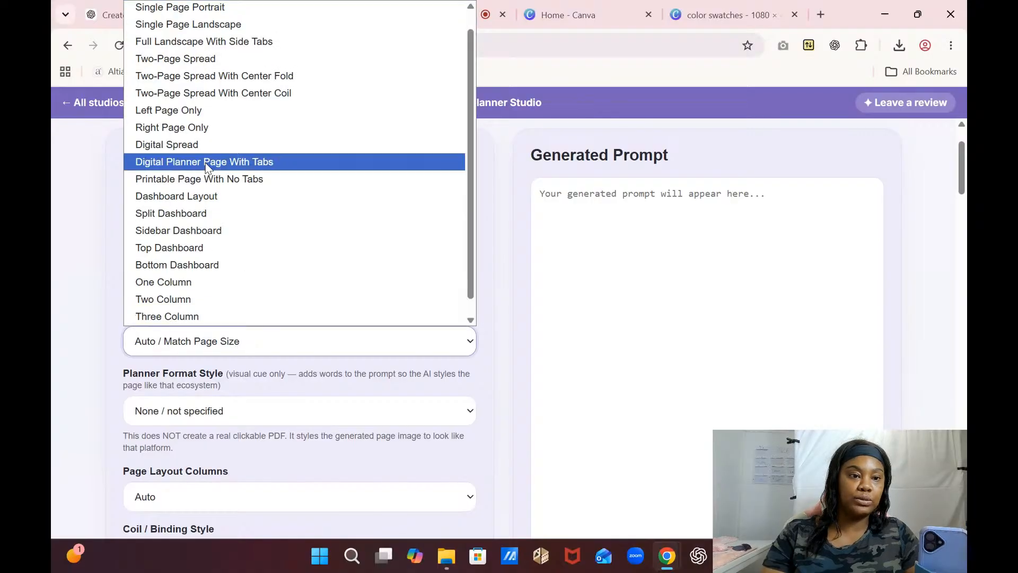
left_click(186, 11)
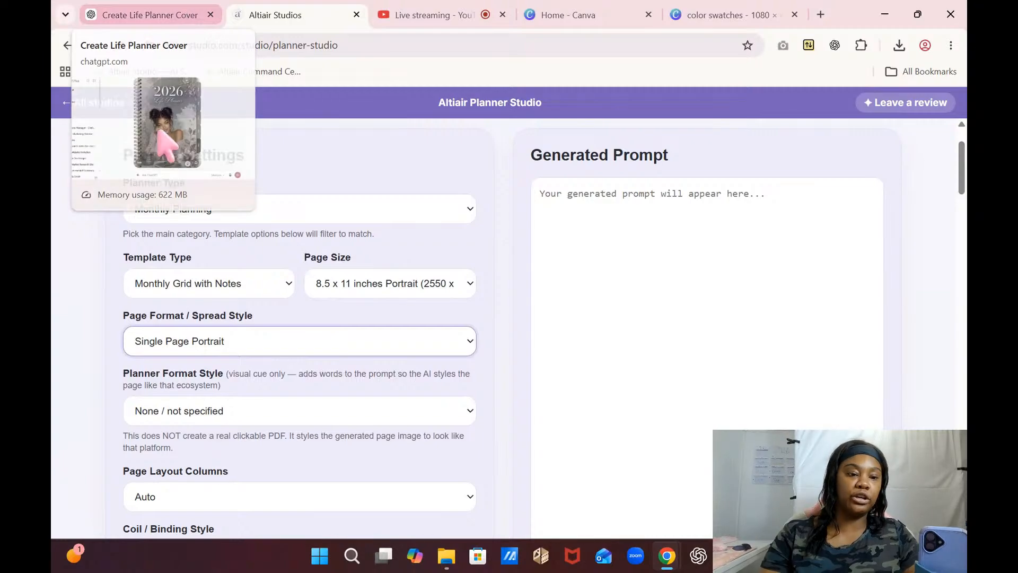
- Review the full list of Page Format / Spread Style options, and select Single Page Portrait again
left_click(167, 345)
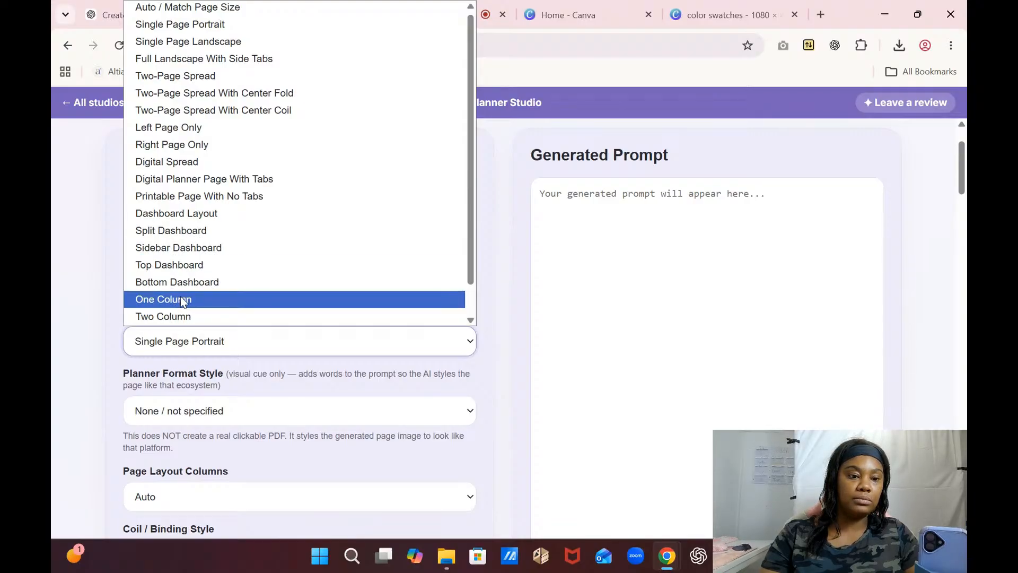
left_click(300, 390)
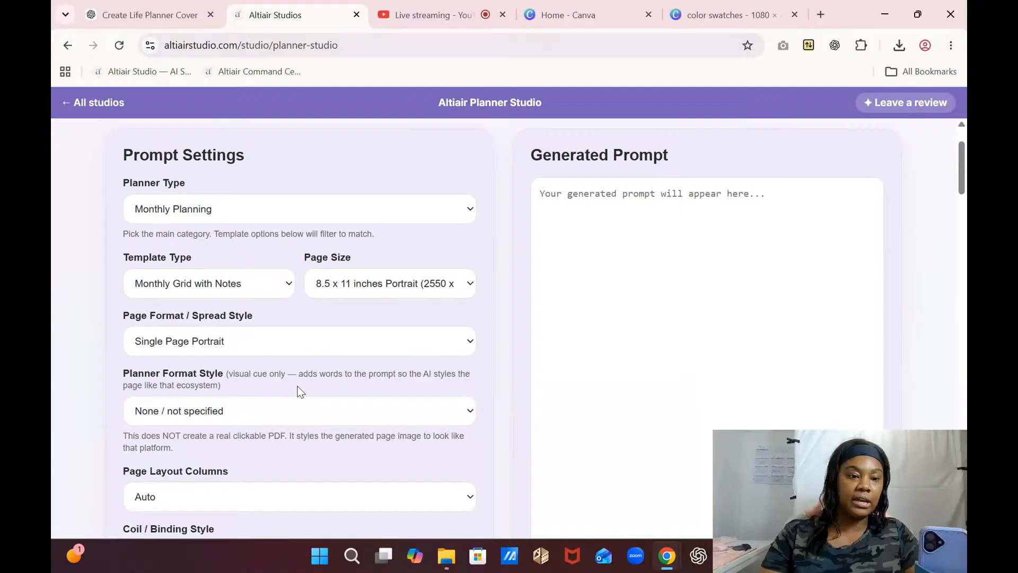
left_click(246, 339)
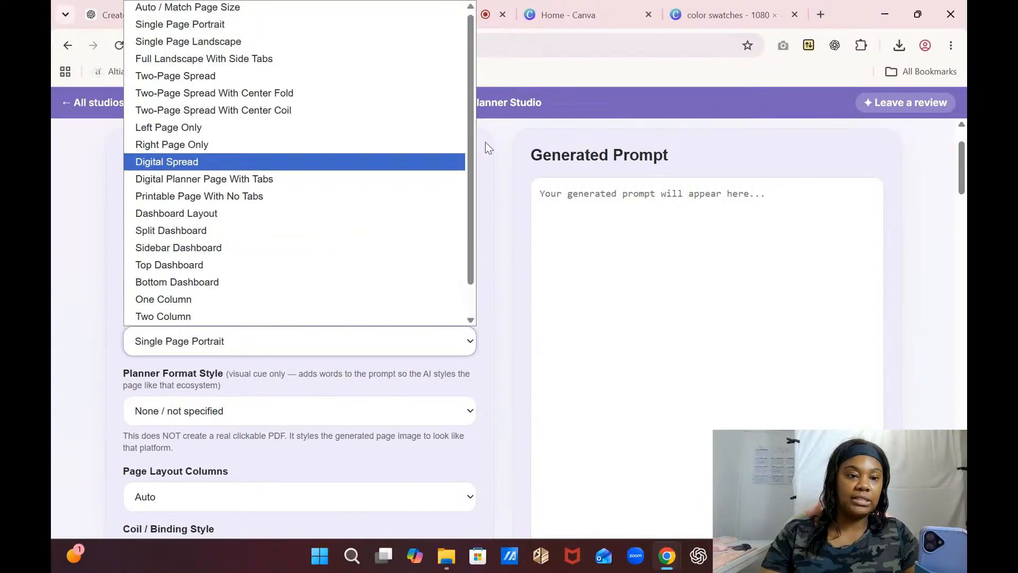
scroll(460, 212, "down", 1)
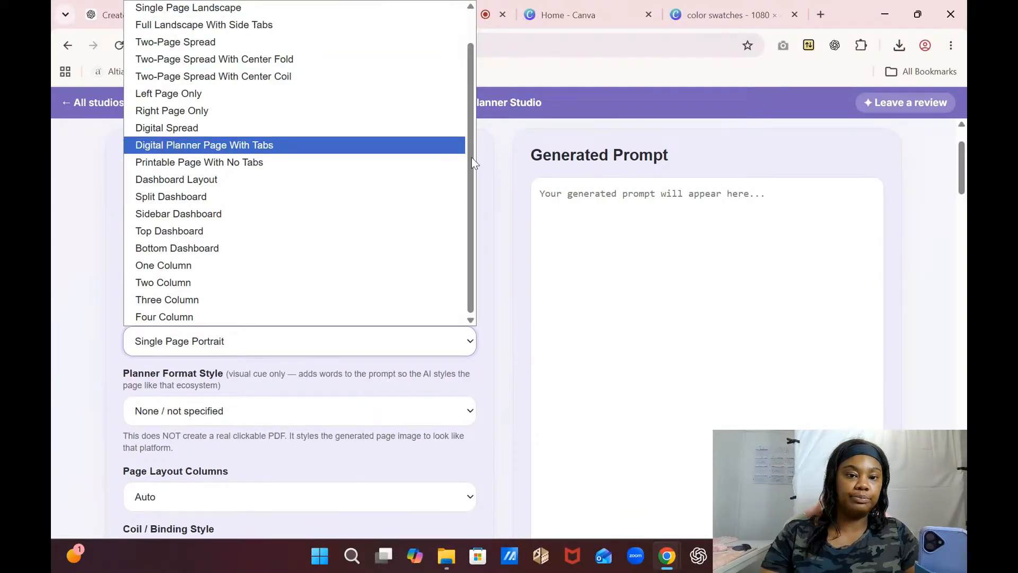
left_click_drag(472, 157, 475, 106)
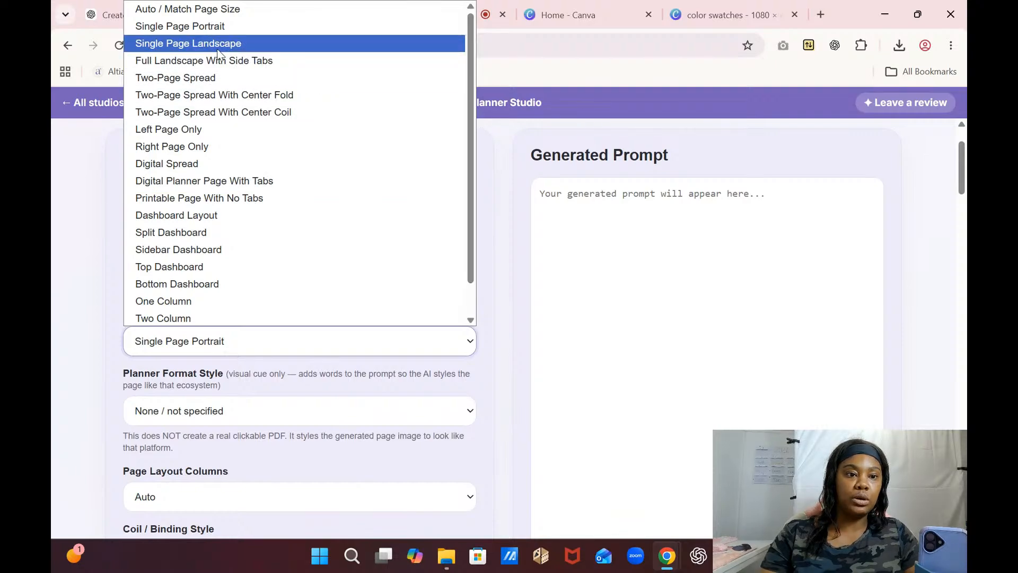
left_click(193, 27)
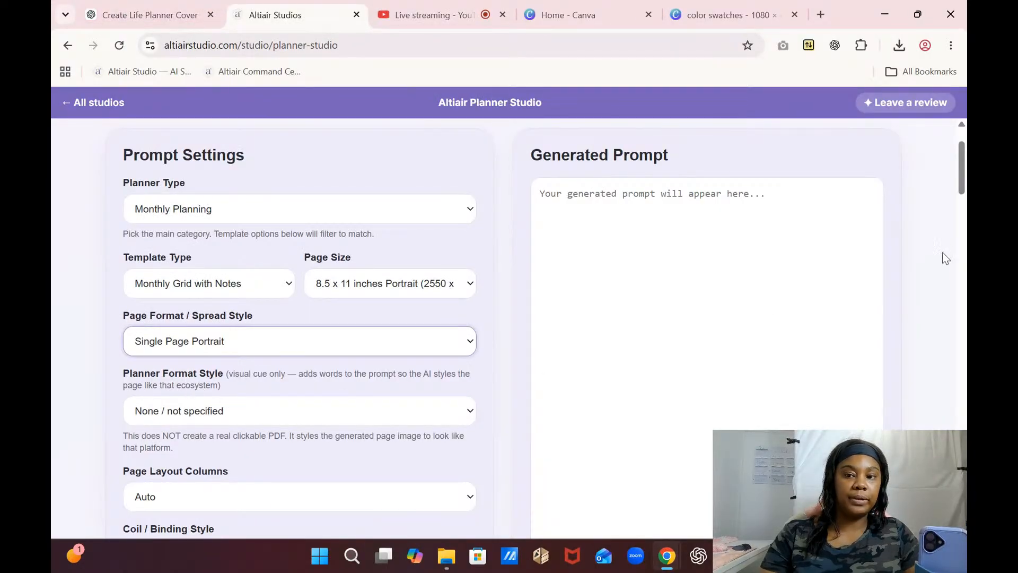
- Set the Planner Format Style to Hyperlinked Planner Mode and the Page Layout Columns to Two Column
scroll(965, 206, "down", 3)
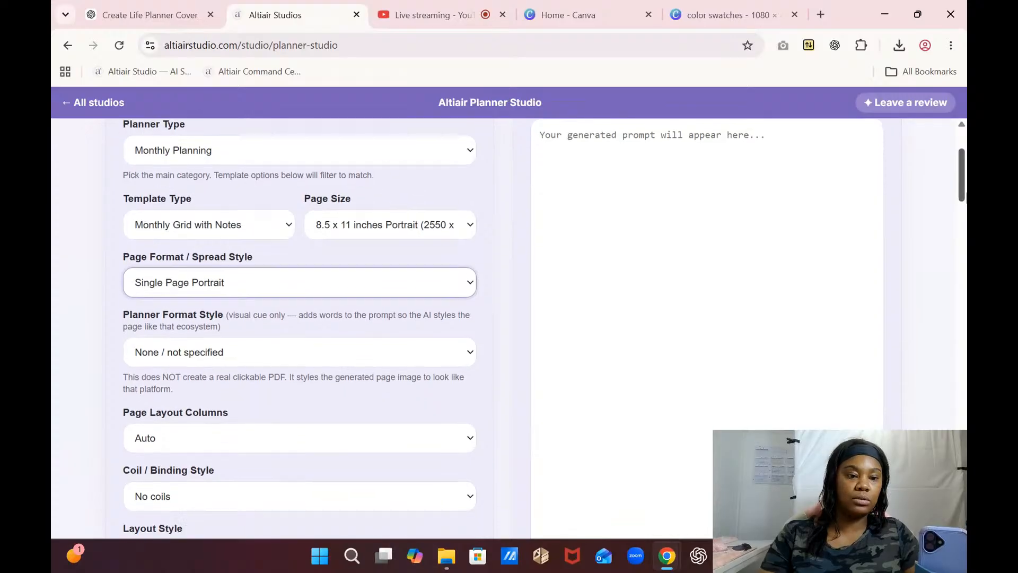
left_click(338, 274)
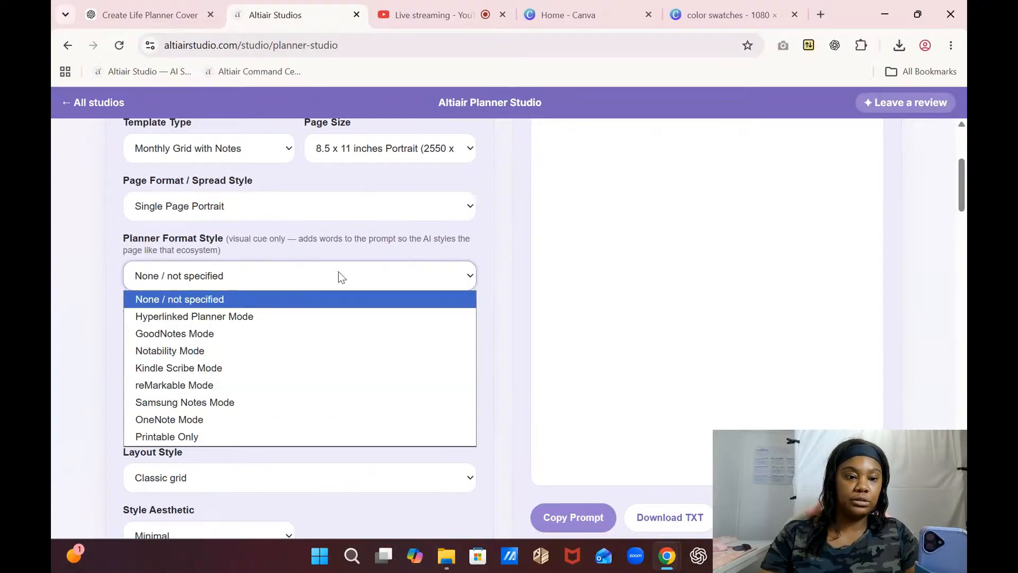
left_click(216, 316)
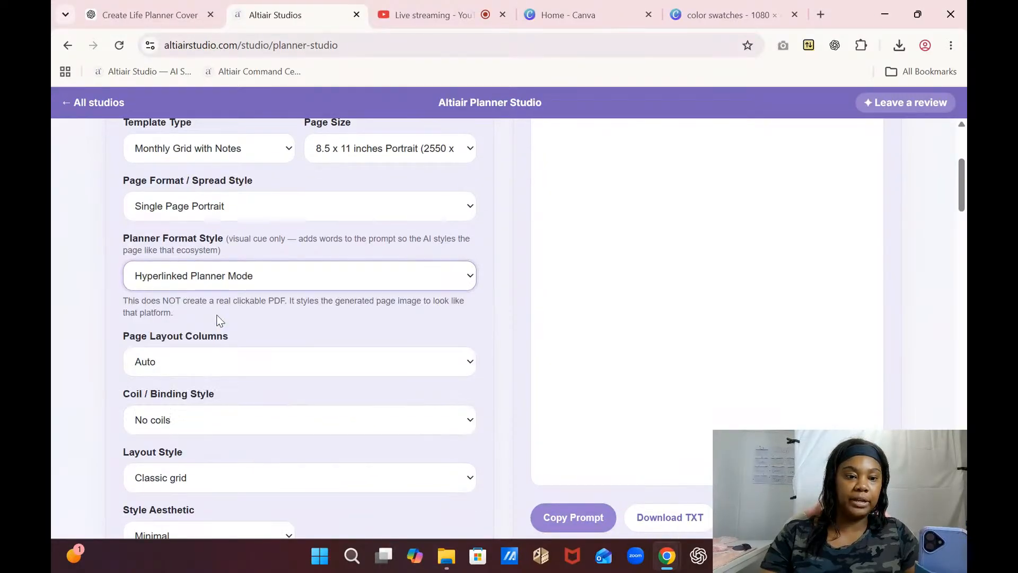
left_click(179, 363)
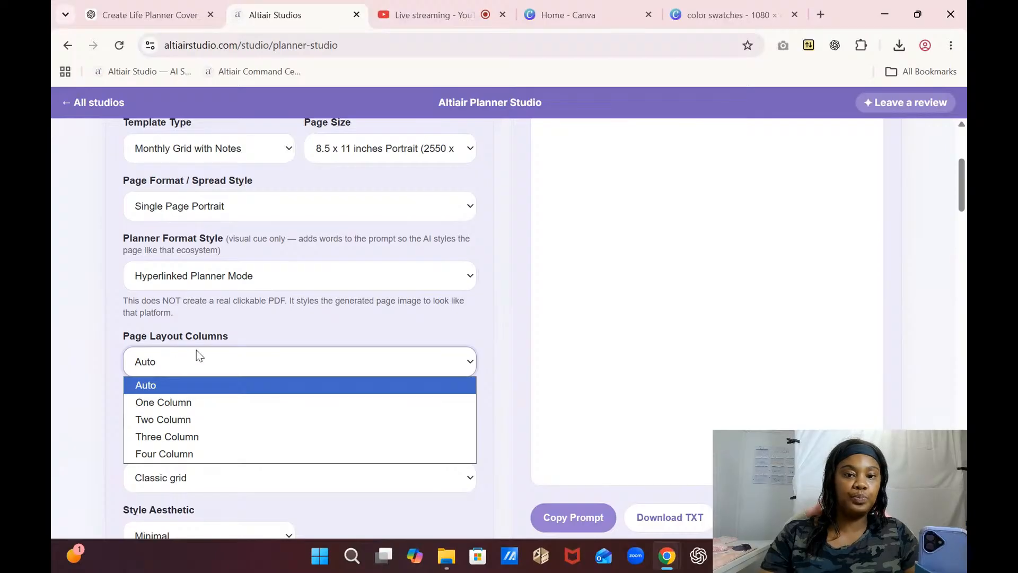
left_click(158, 418)
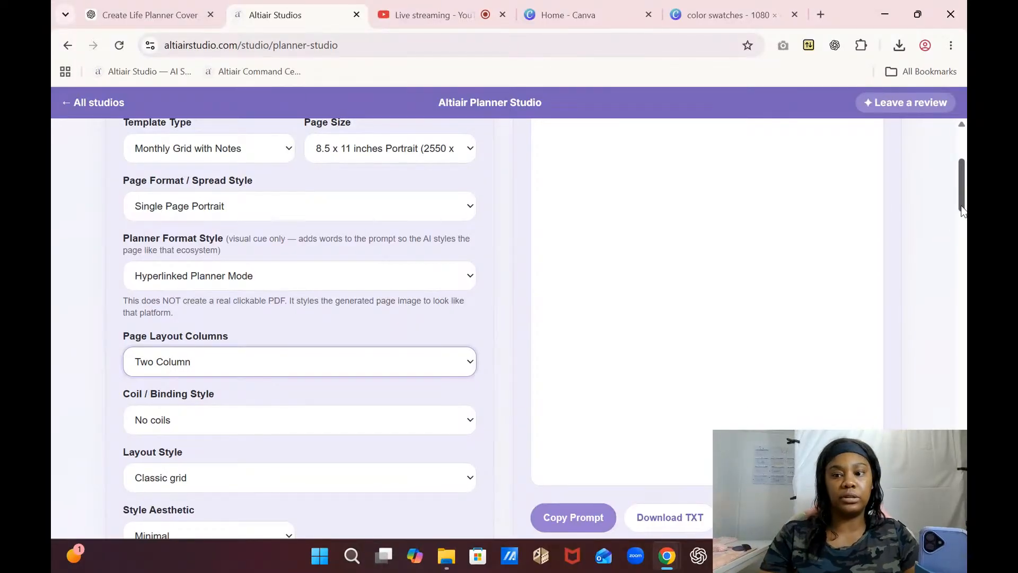
- Set the Coil / Binding Style to Match coil from Altiair Cover Studio
left_click_drag(962, 211, 963, 229)
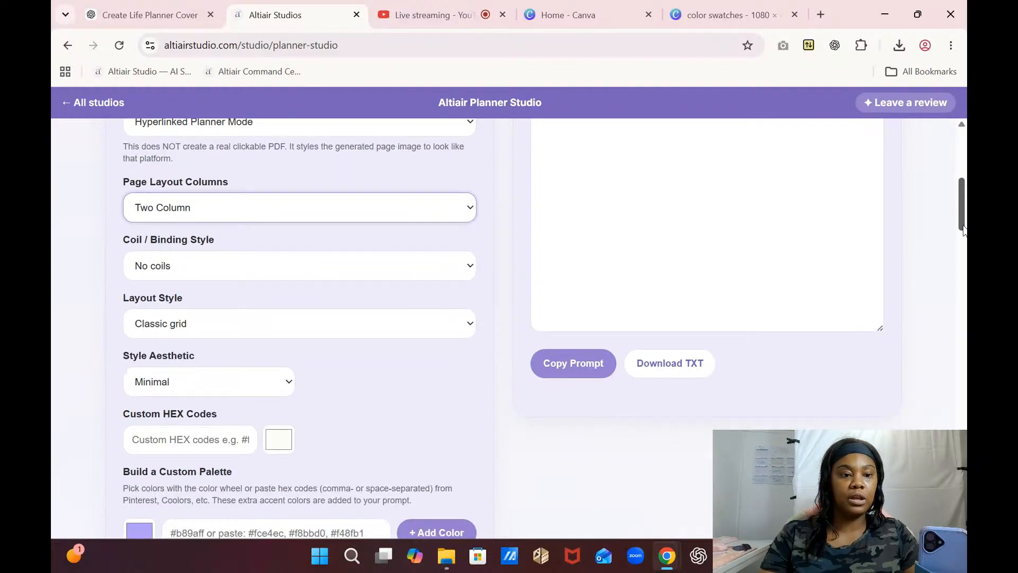
left_click(243, 273)
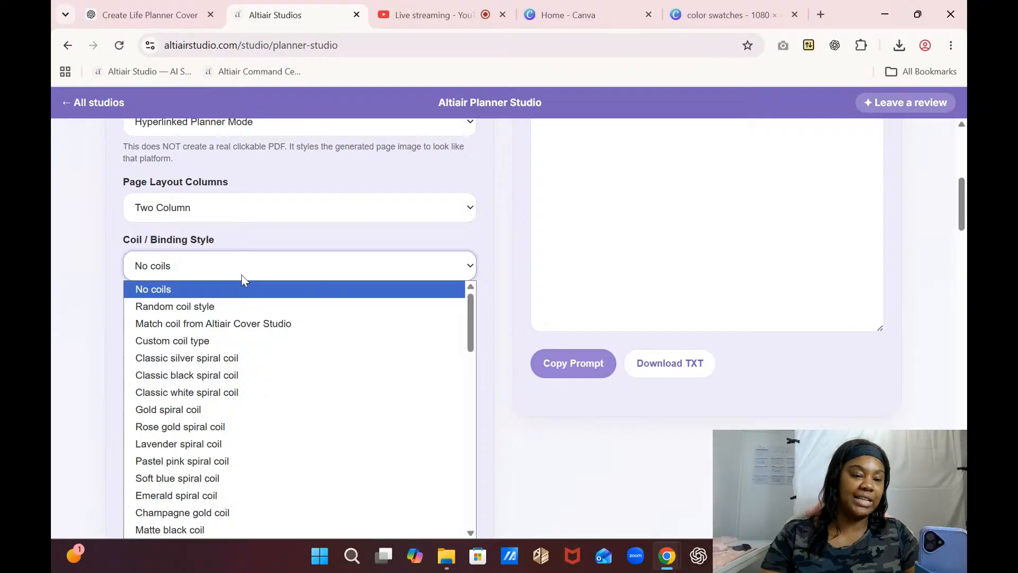
left_click(199, 326)
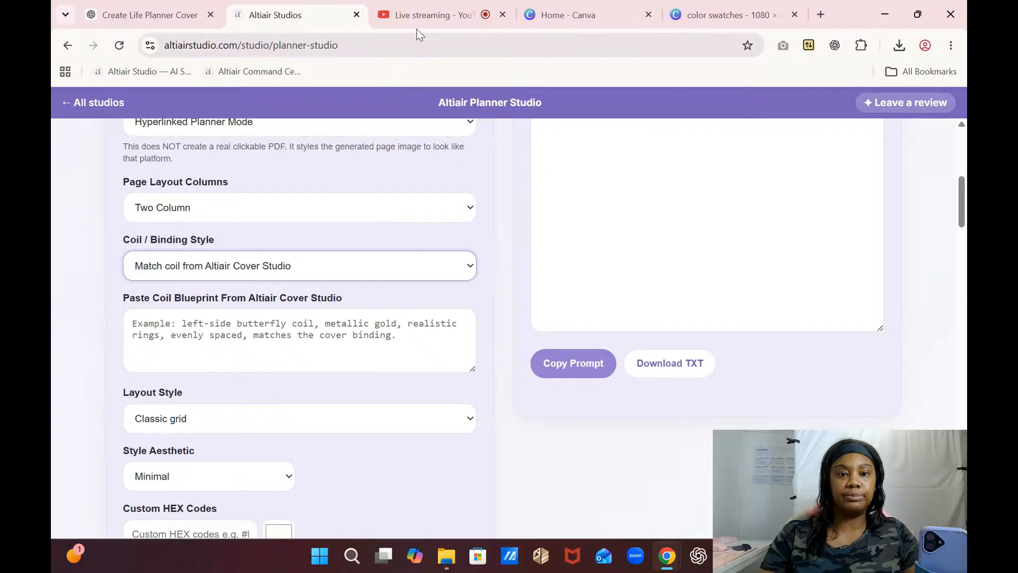
- Switch to the ChatGPT planner chat and attach the gray 2026 Life Planner cover from the Digital Covers folder
left_click(146, 14)
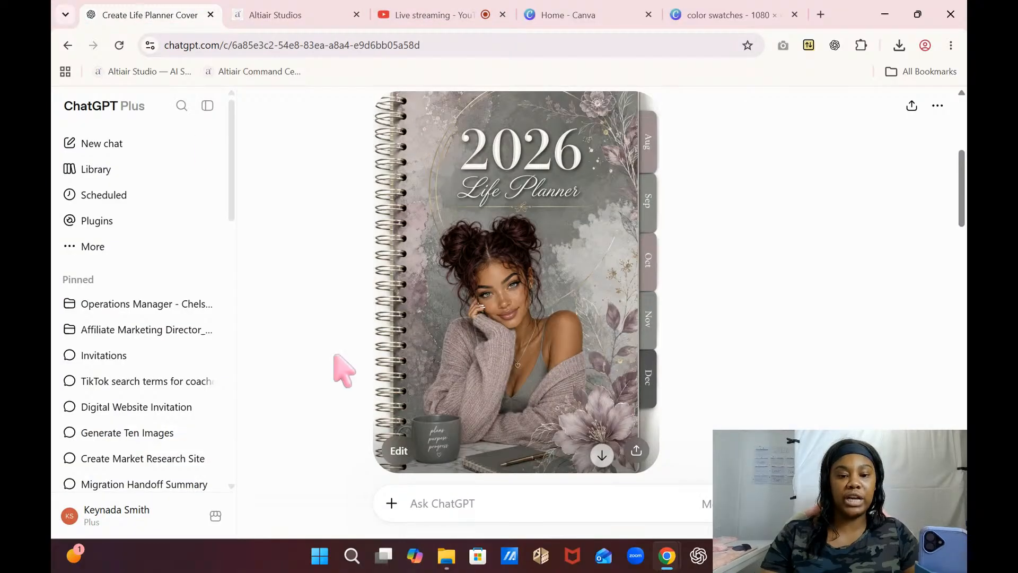
left_click(391, 503)
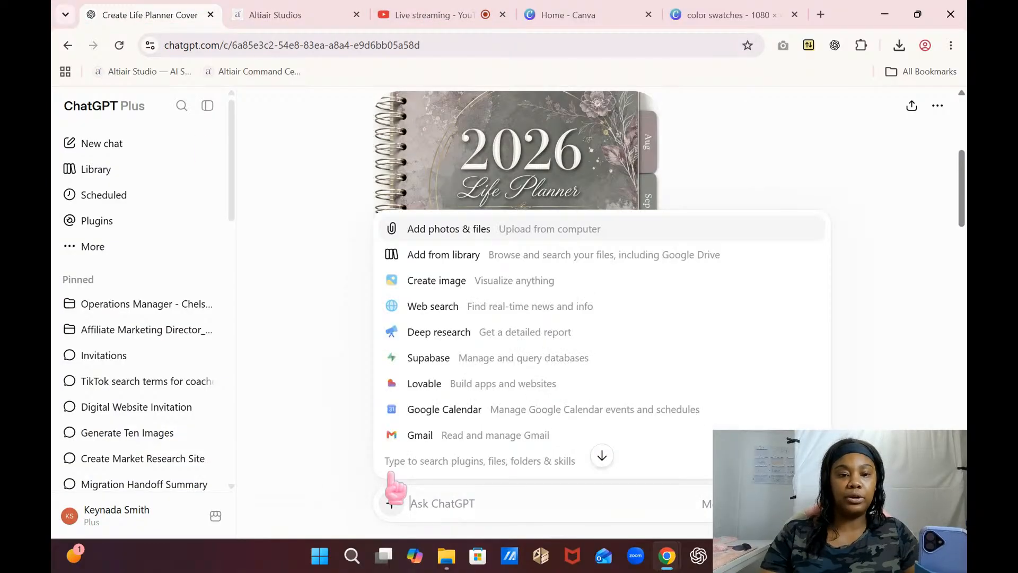
left_click(479, 228)
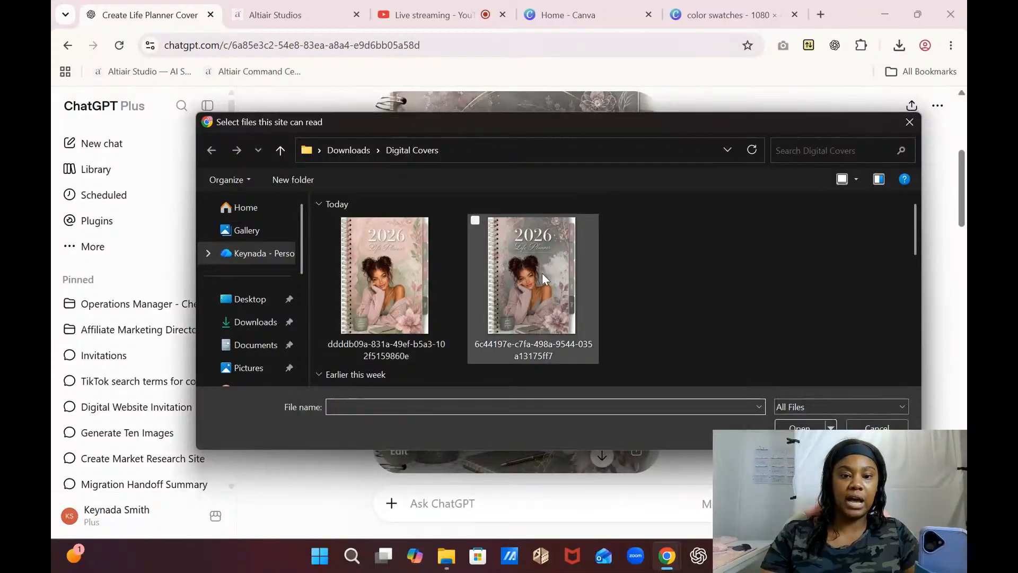
left_click(546, 274)
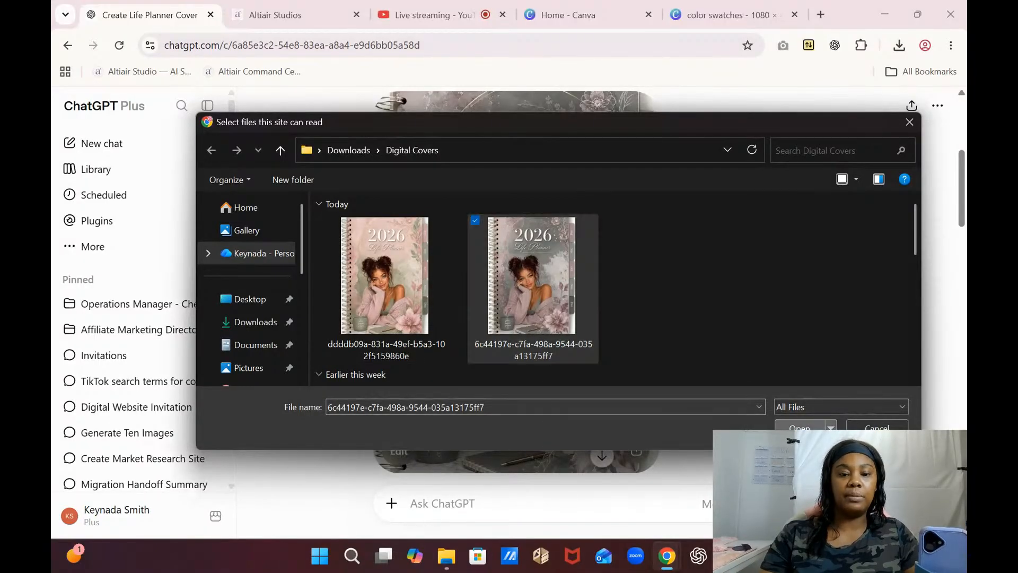
left_click(799, 428)
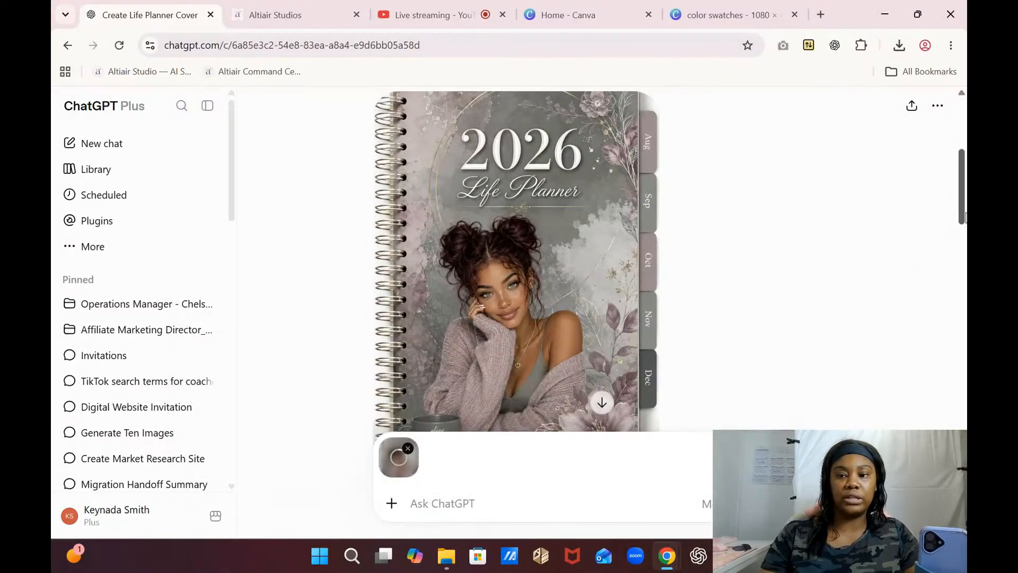
- Dictate the message "Chat, describe the coils to me in detail." for the attached cover and send it to ChatGPT
left_click_drag(962, 212, 964, 473)
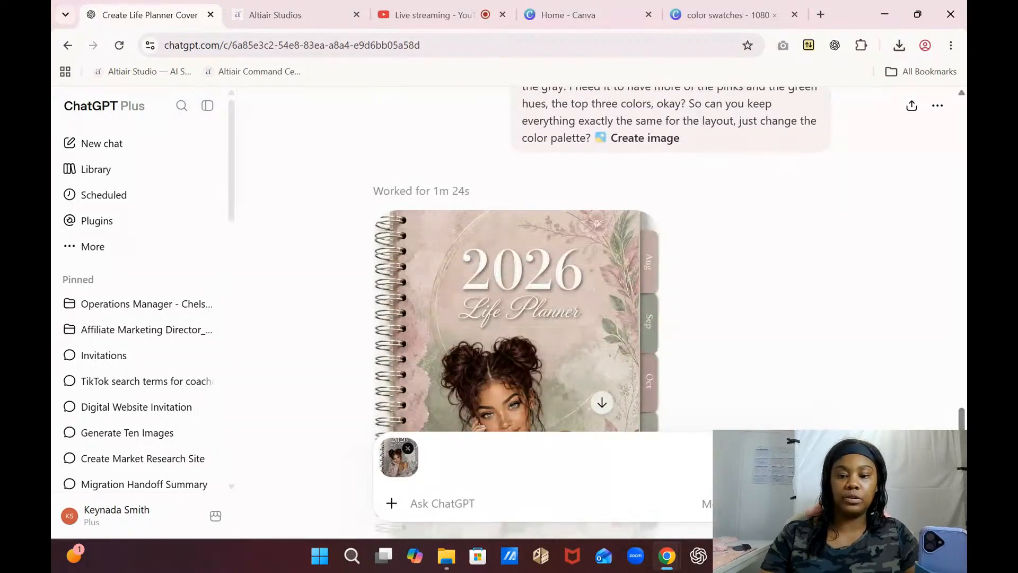
left_click(784, 503)
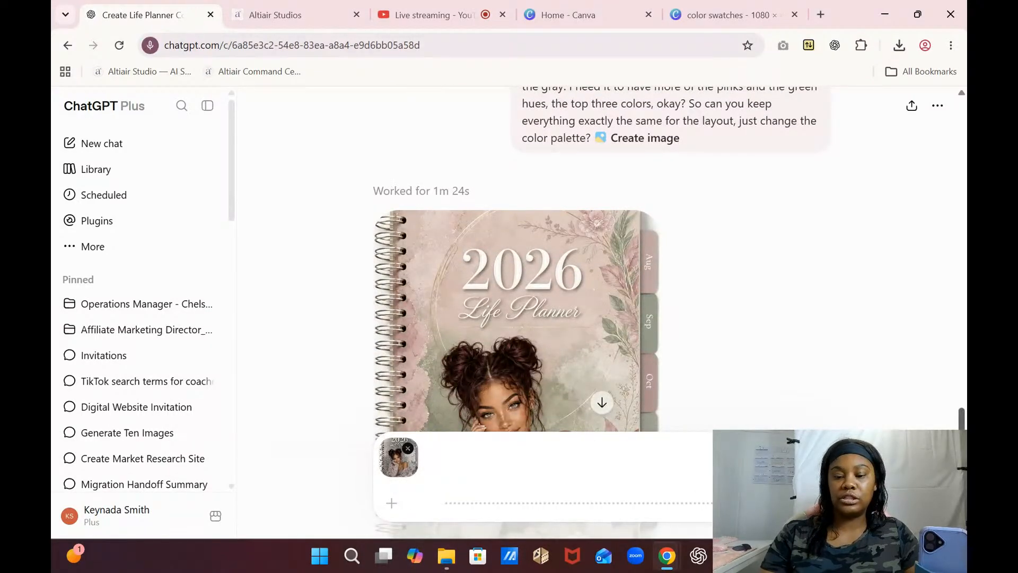
scroll(601, 313, "down", 5)
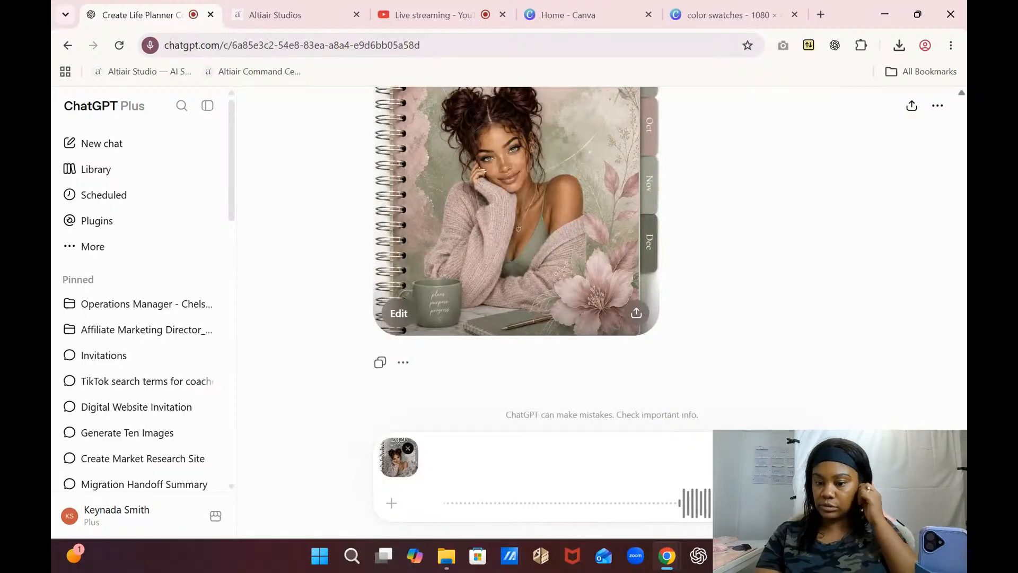
left_click(813, 503)
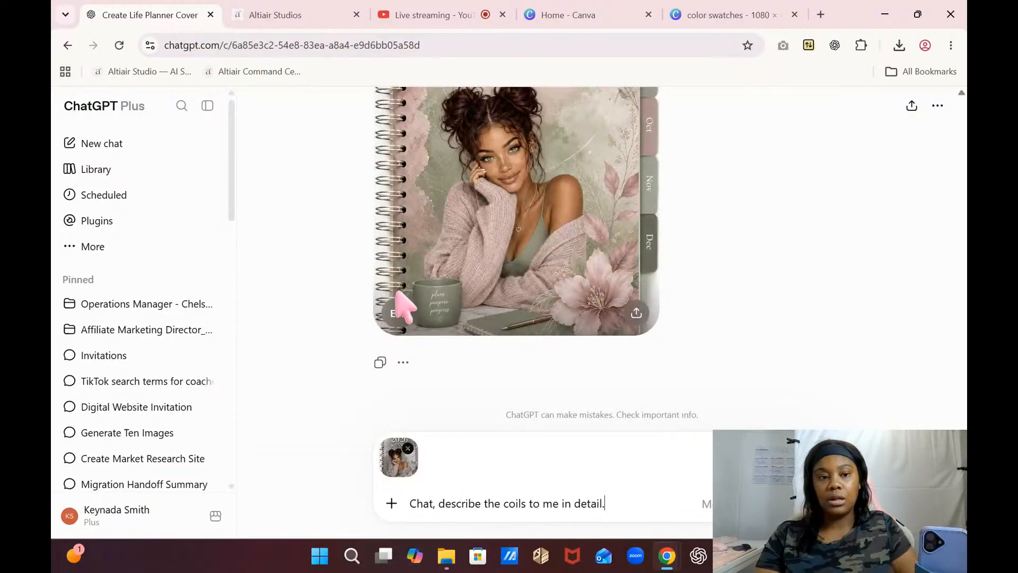
left_click(285, 4)
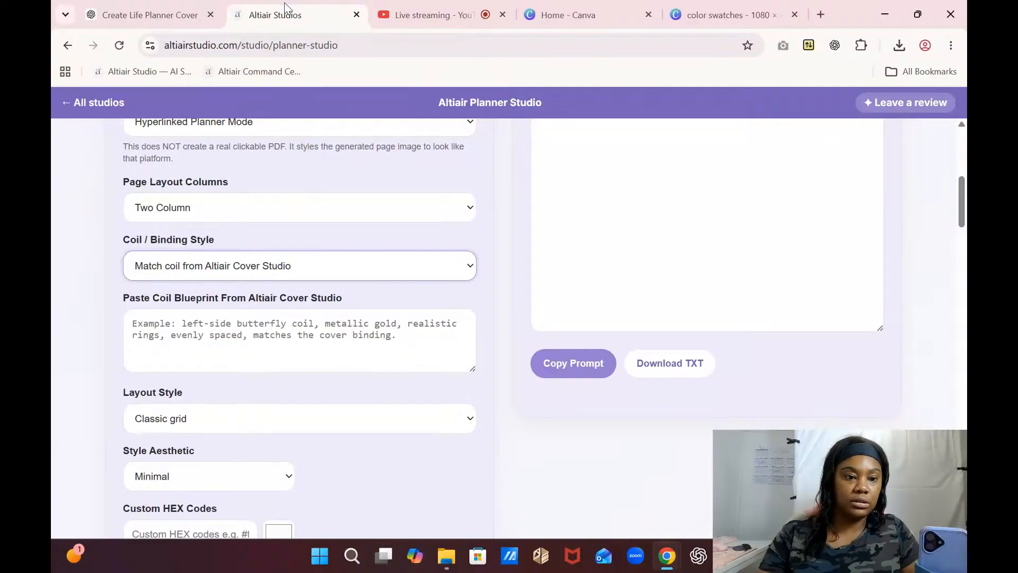
left_click(119, 15)
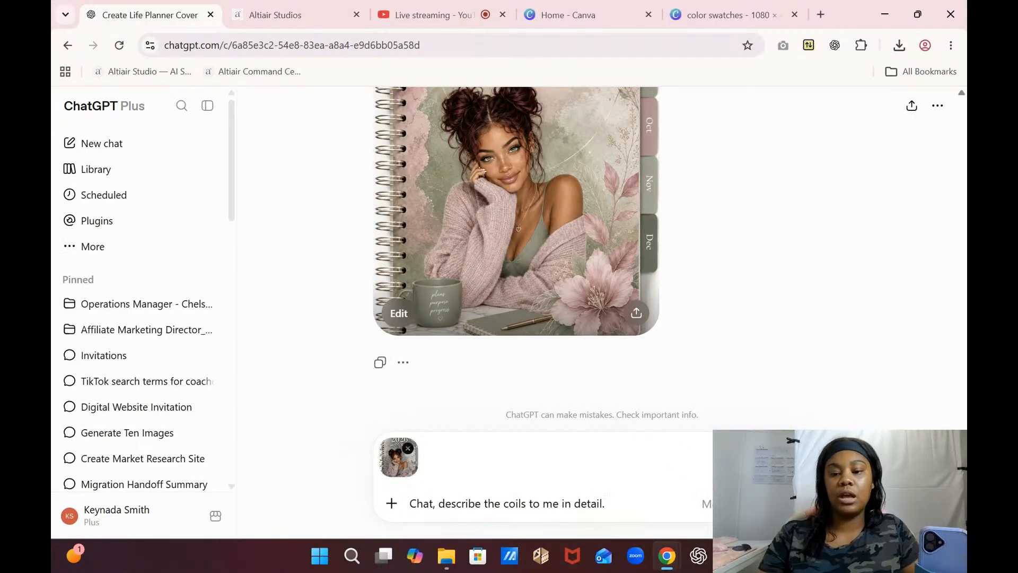
key("Return")
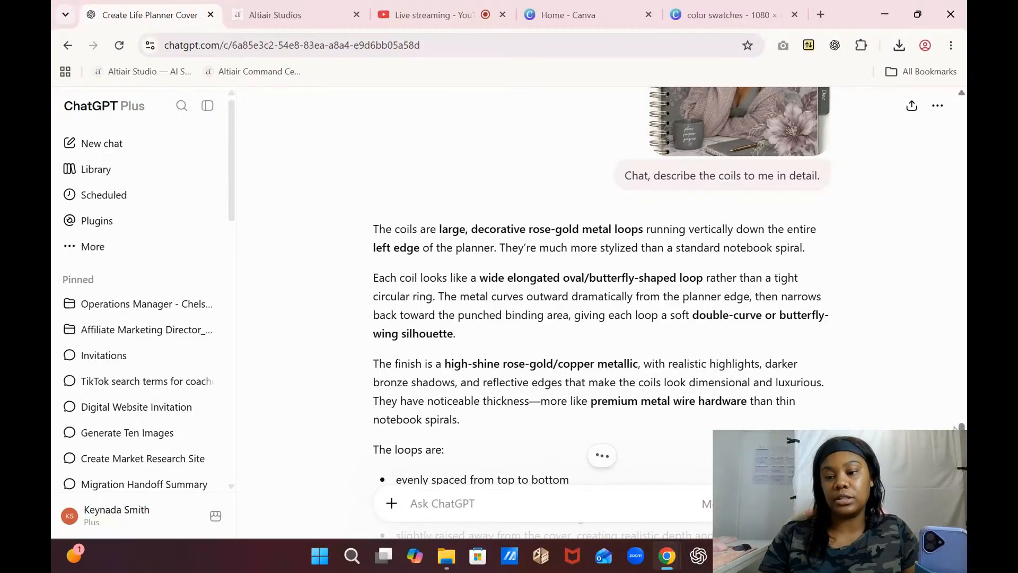
- Read ChatGPT's description of the cover's coils through to the suggested prompt wording at the end
scroll(956, 427, "down", 7)
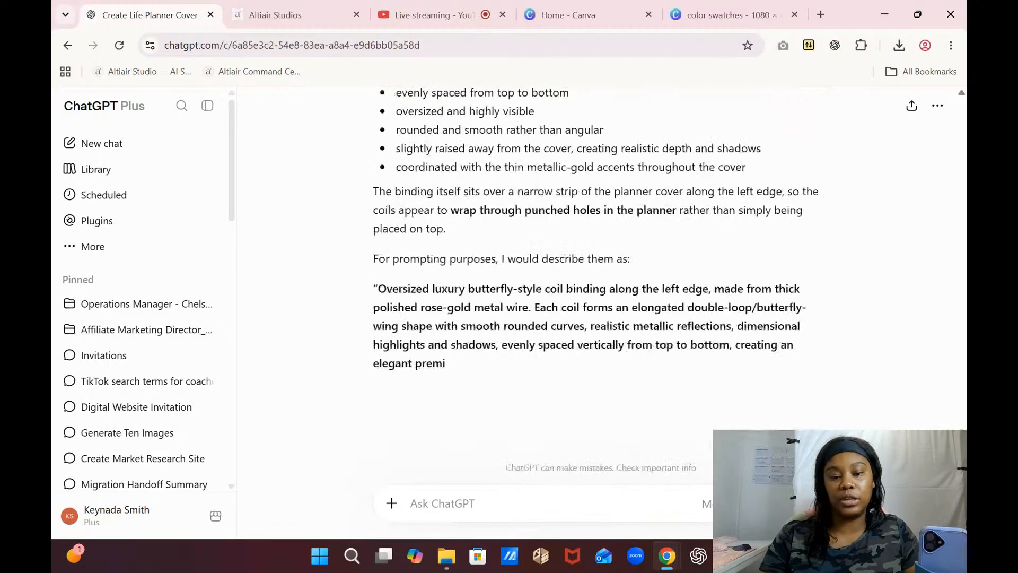
scroll(597, 313, "down", 1)
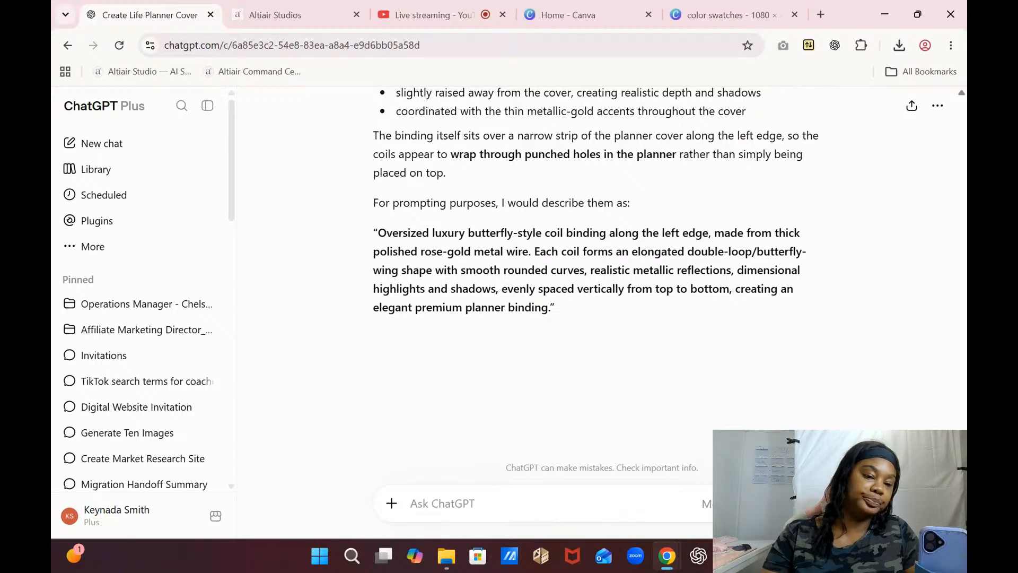
scroll(596, 313, "down", 1)
scroll(596, 312, "up", 1)
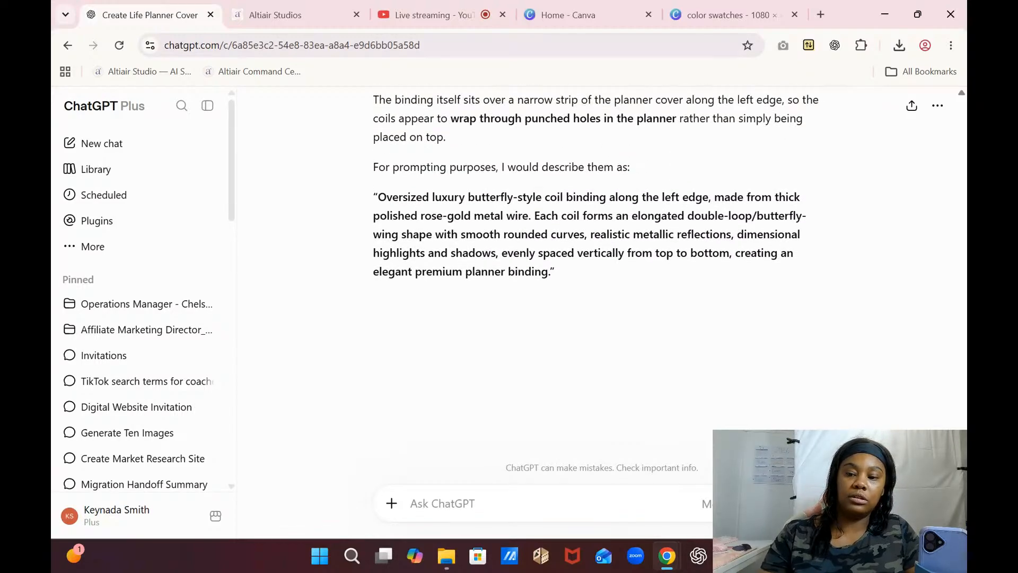
scroll(596, 183, "down", 1)
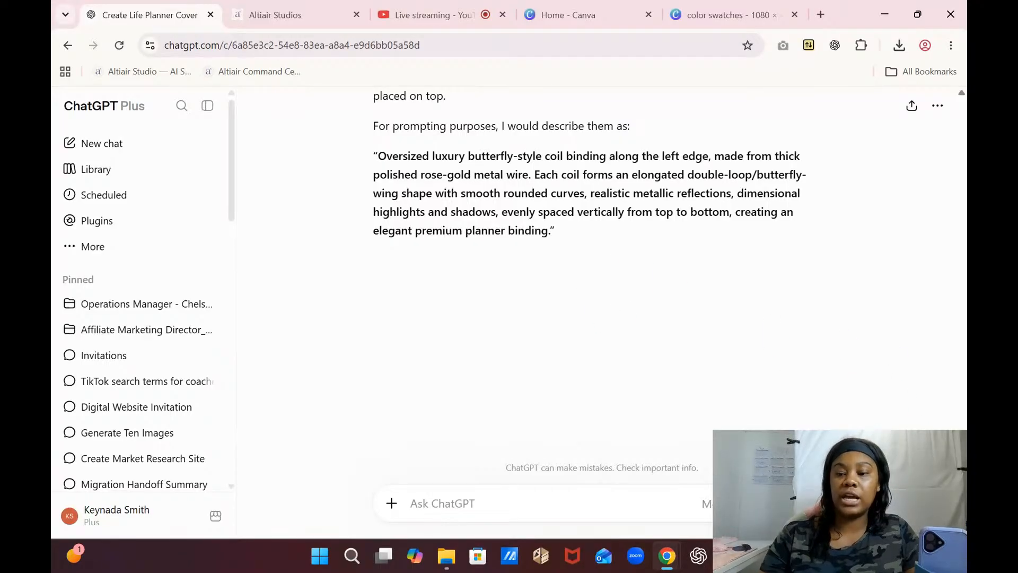
- Reload the ChatGPT conversation and copy the complete response describing the planner cover's coils
scroll(596, 318, "up", 7)
scroll(596, 318, "down", 5)
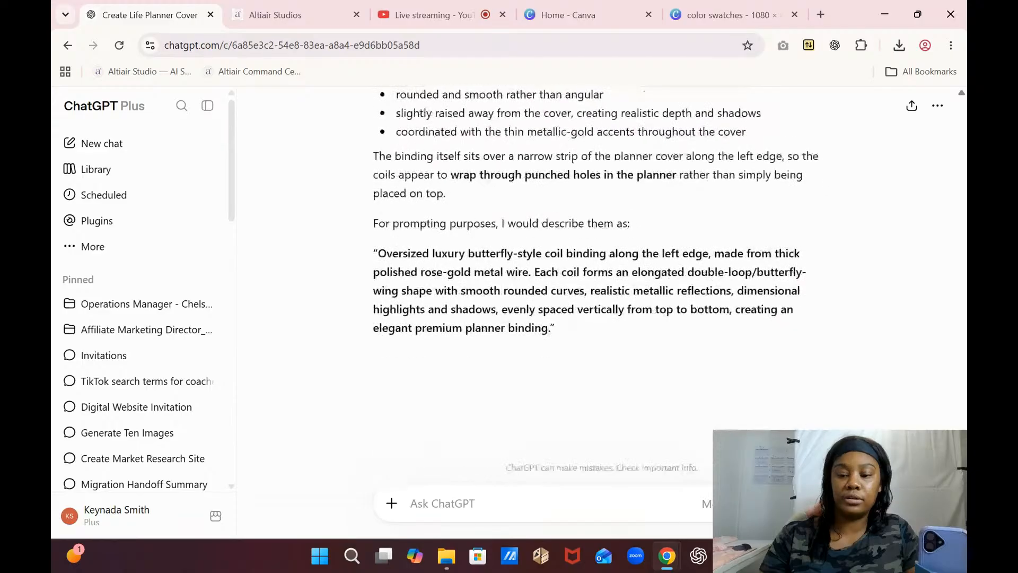
scroll(597, 265, "down", 2)
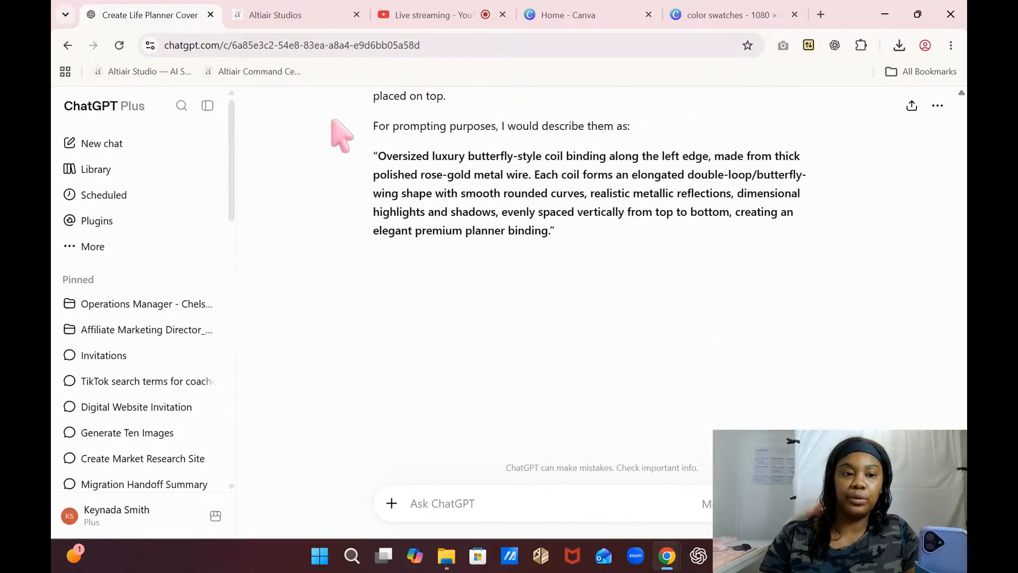
left_click(119, 45)
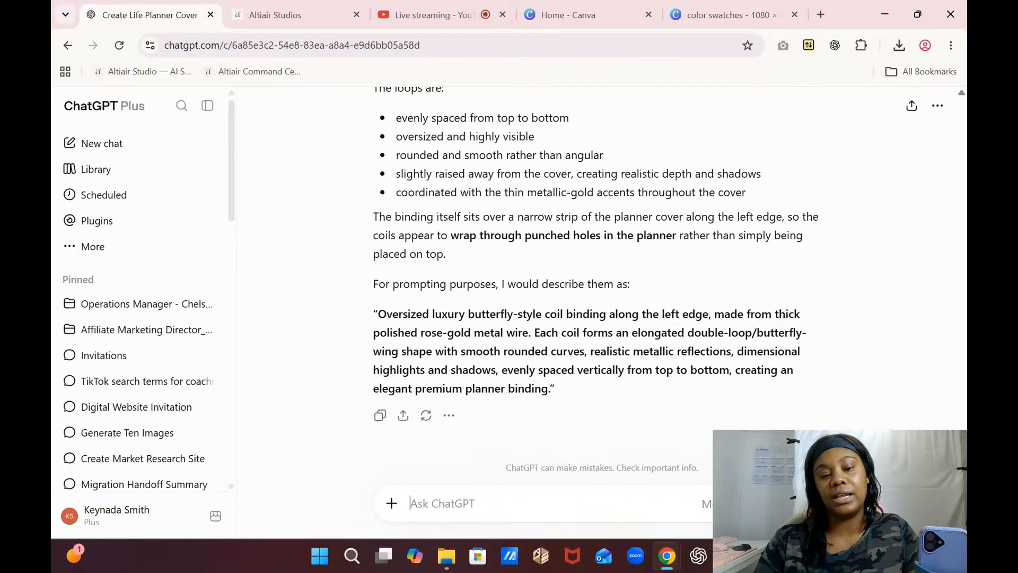
left_click(381, 415)
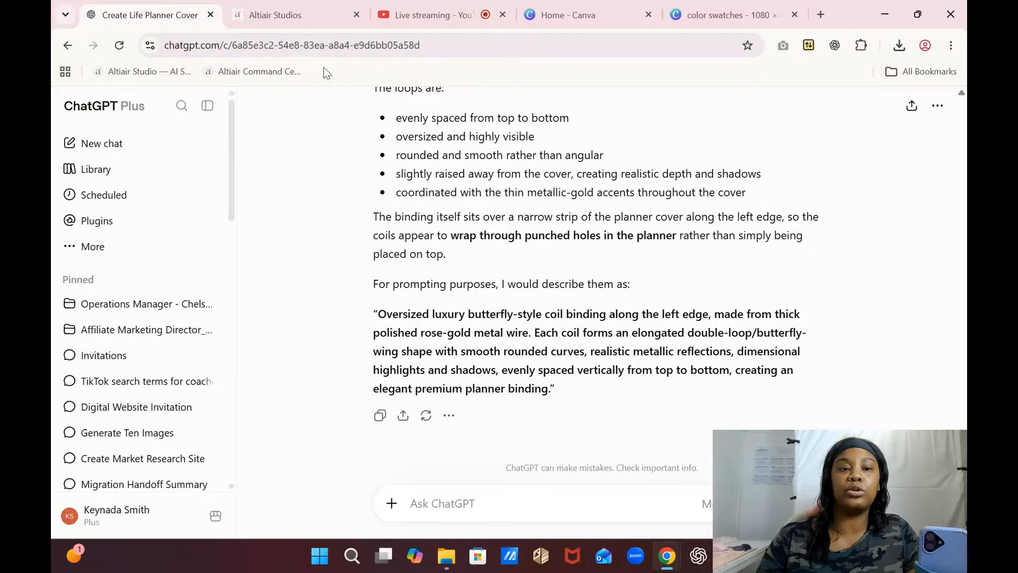
- Switch to Altiair Planner Studio and paste the copied coil description into the coil blueprint field
left_click(288, 14)
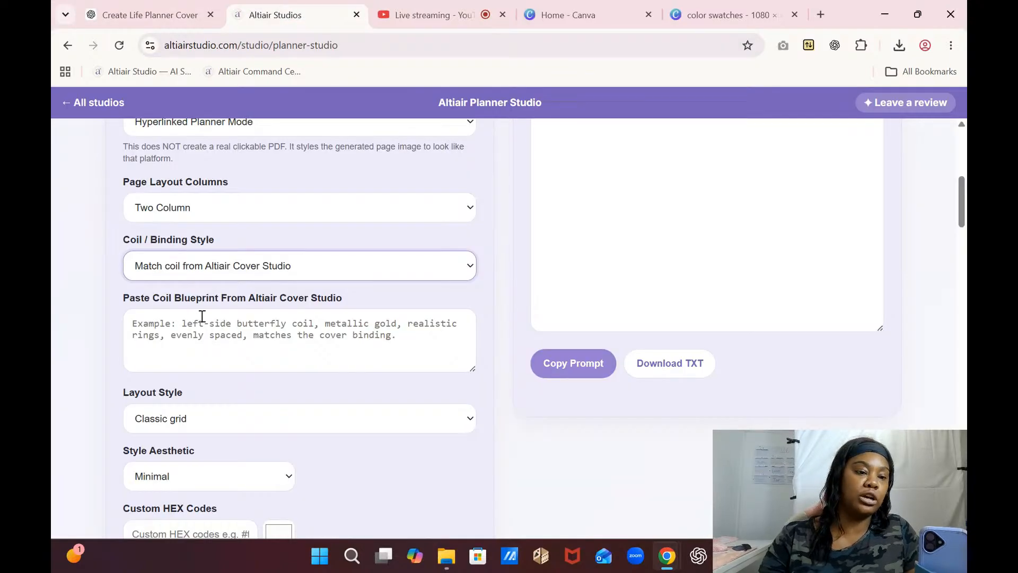
left_click(187, 310)
right_click(186, 339)
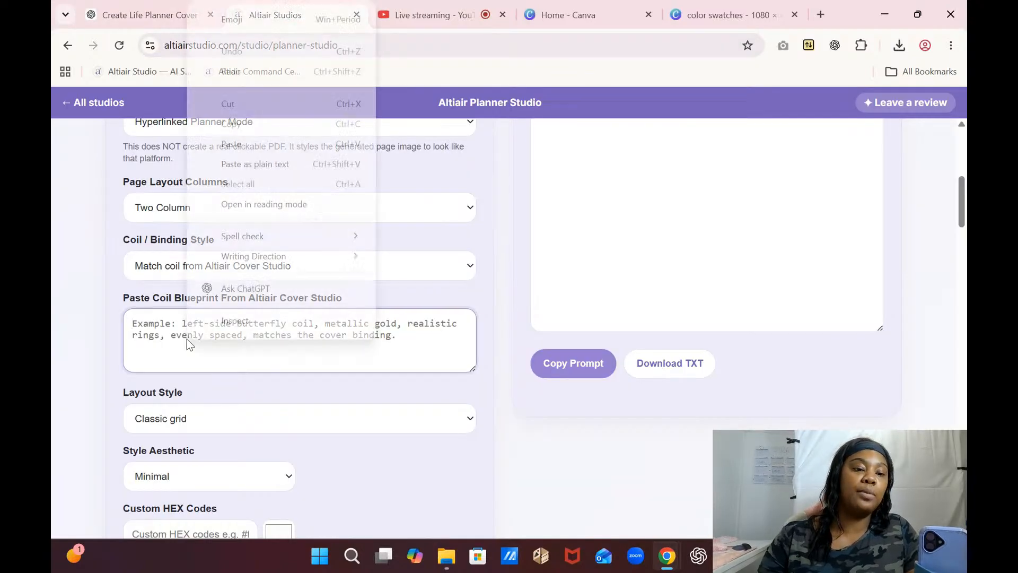
left_click(229, 153)
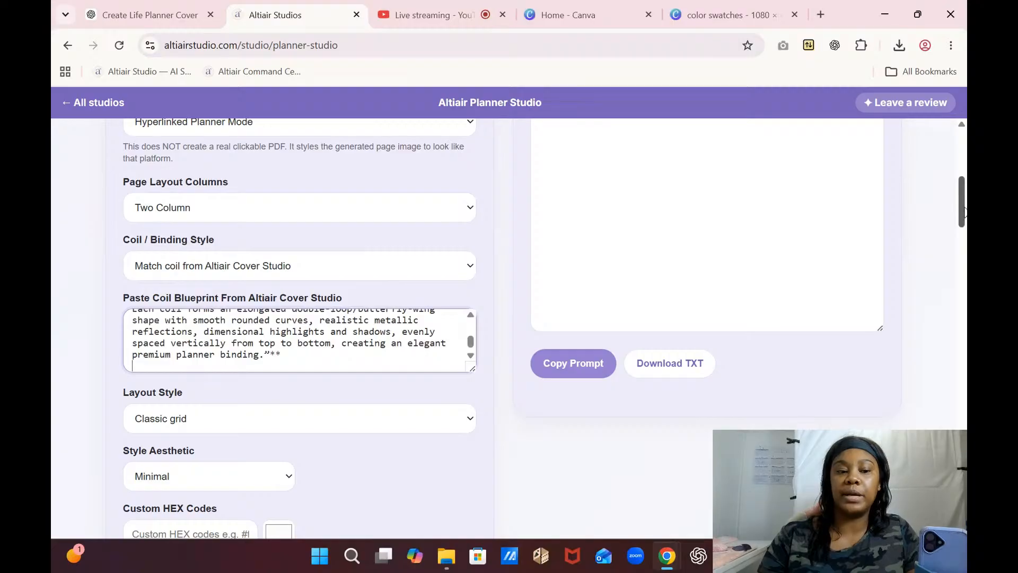
- Set the planner page's Layout Style to Right notes layout
scroll(964, 212, "down", 3)
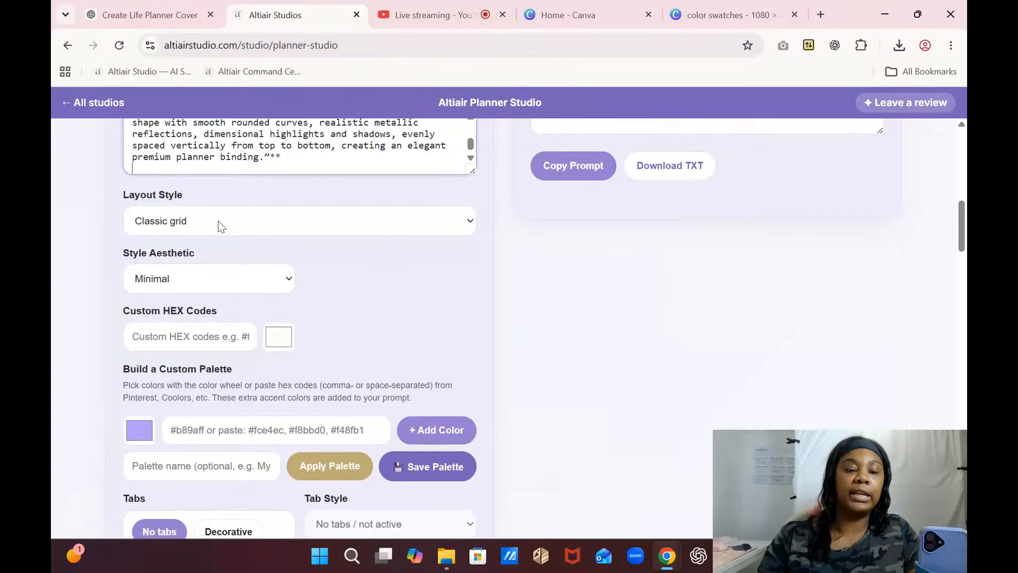
left_click(218, 221)
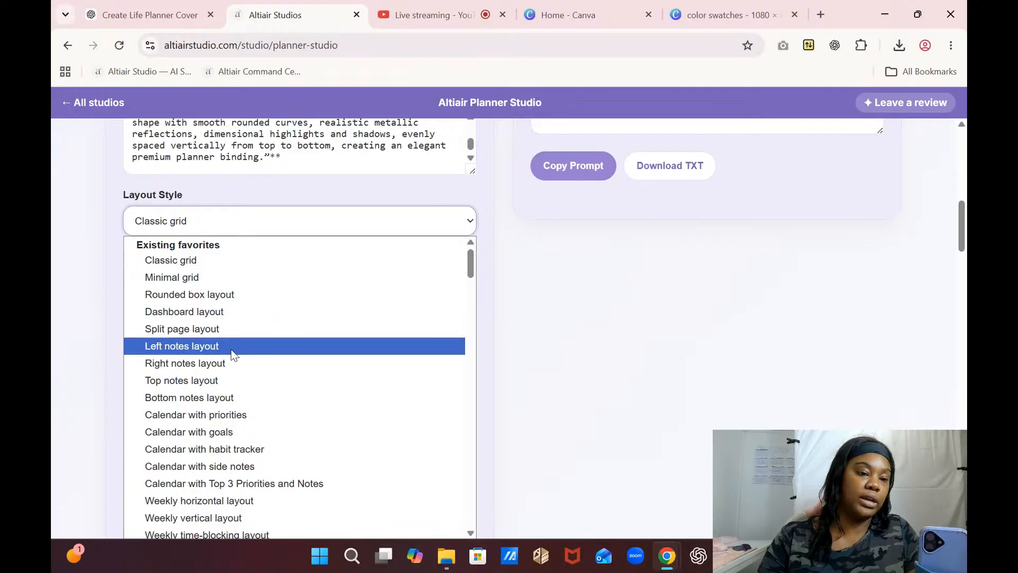
left_click(195, 366)
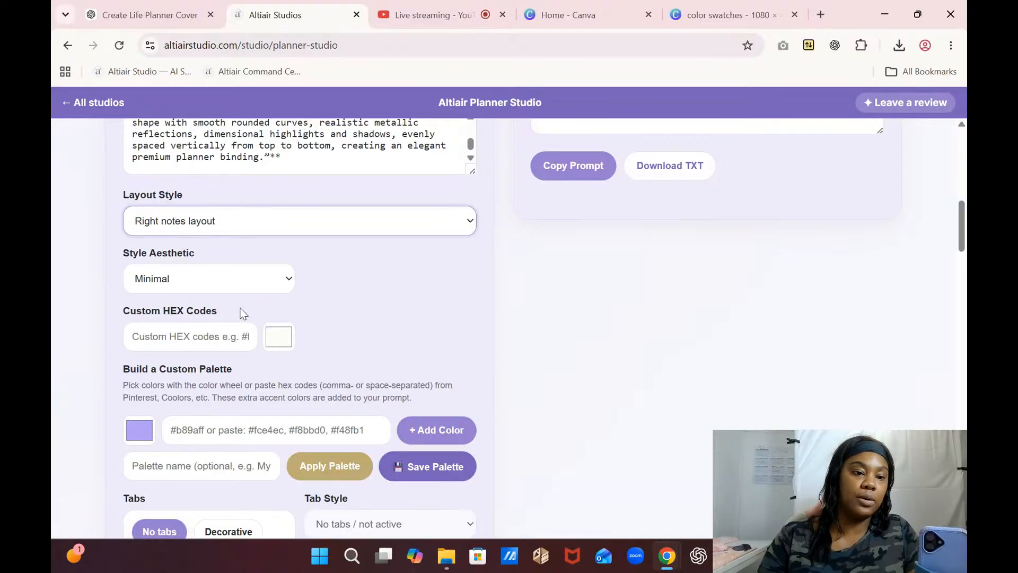
- Open the Style Aesthetic choices for the planner page
left_click(186, 279)
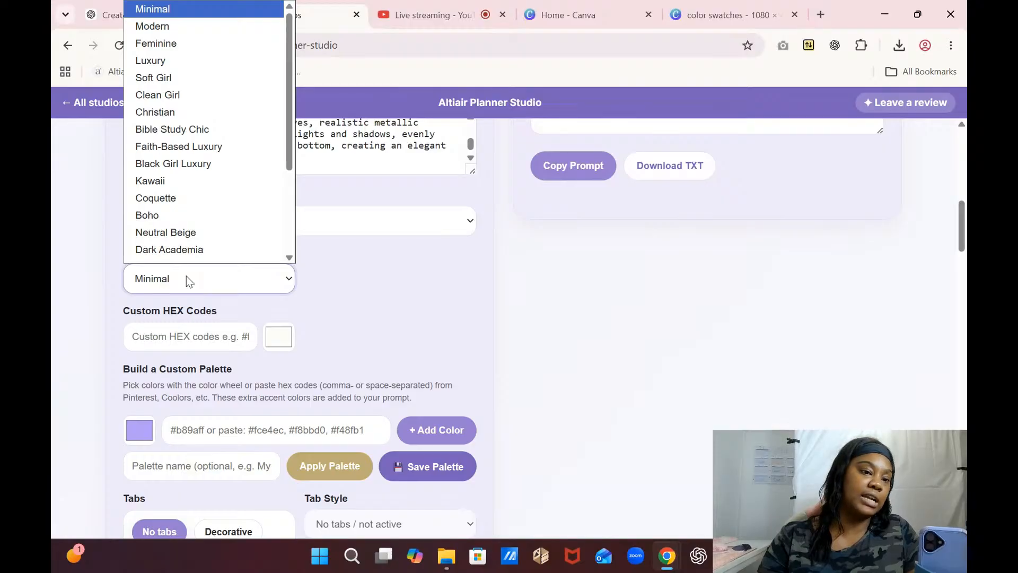
- Set the planner's Style Aesthetic to Soft Girl and activate the empty Custom HEX Codes entry
left_click(180, 73)
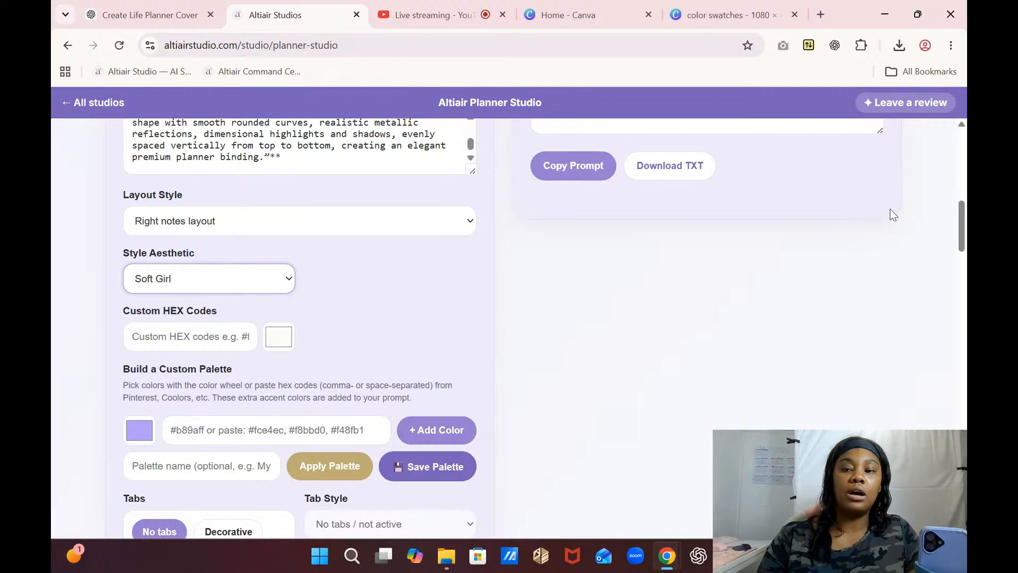
scroll(964, 229, "down", 2)
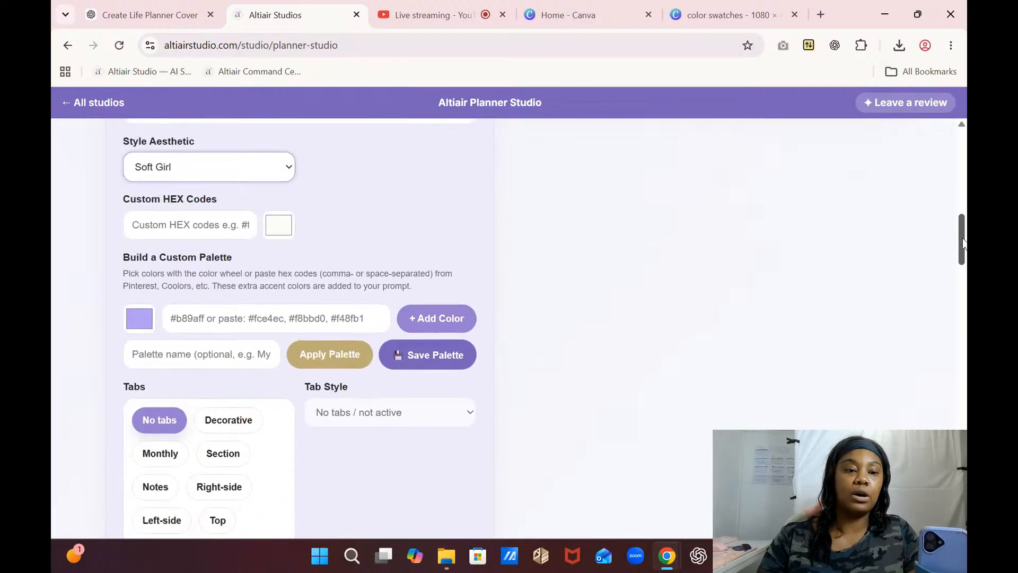
left_click(219, 223)
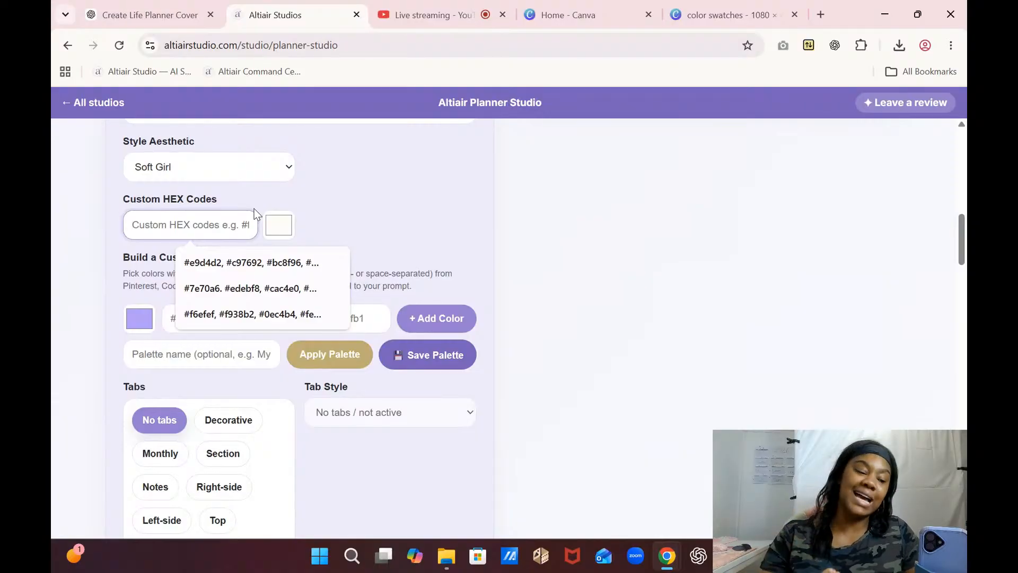
- In the Canva color swatches design, recolor the page 26 square with the color sampled from the topmost swatch of the floral palette
left_click(768, 10)
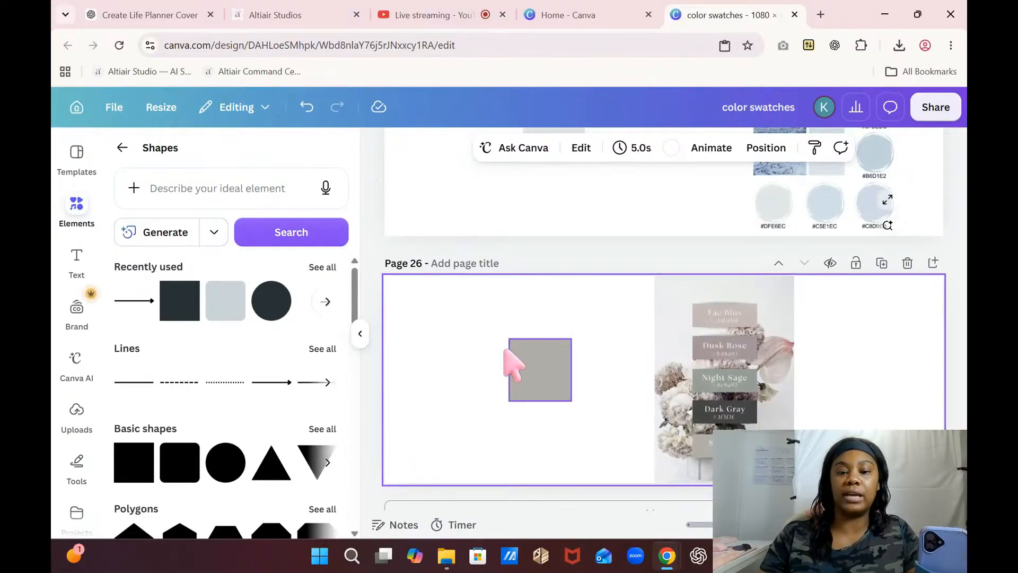
left_click(545, 369)
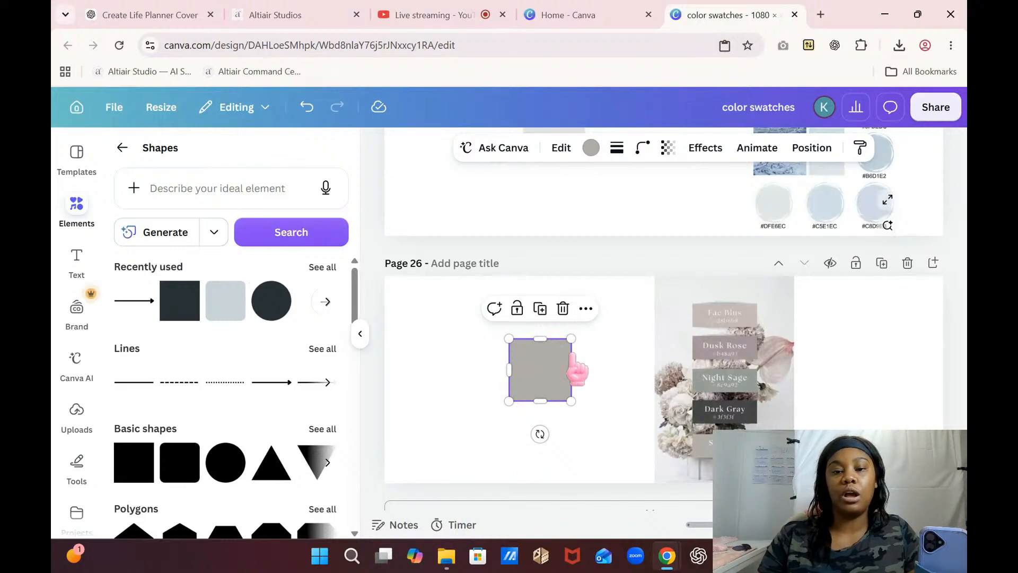
left_click(591, 148)
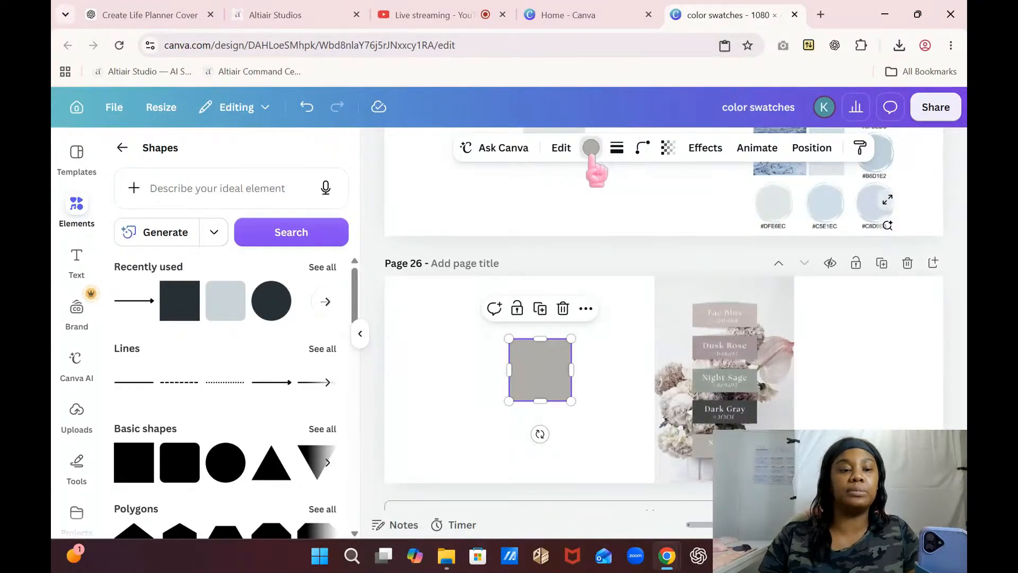
left_click(160, 252)
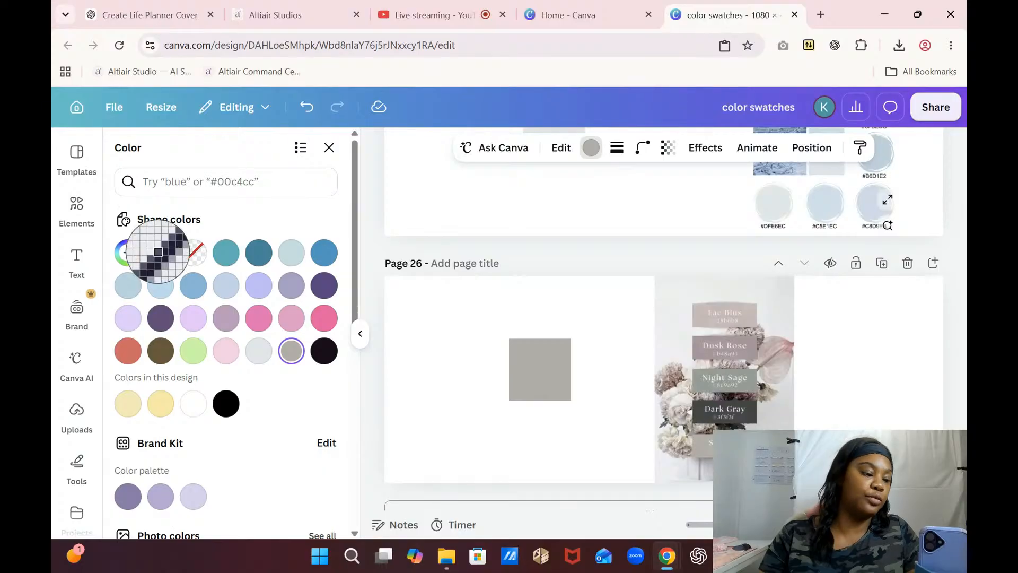
left_click(158, 252)
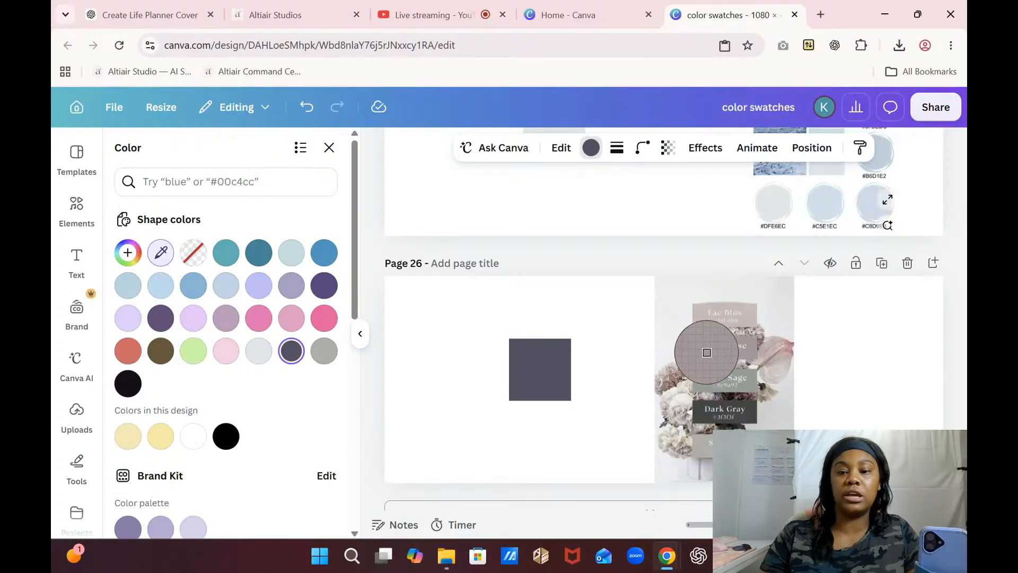
left_click(698, 320)
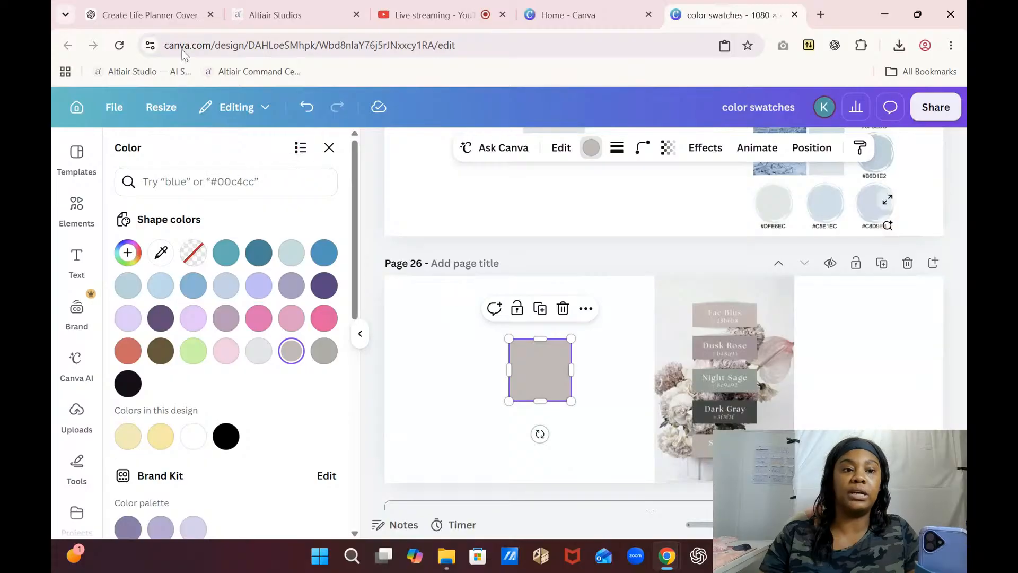
left_click(136, 11)
left_click(260, 6)
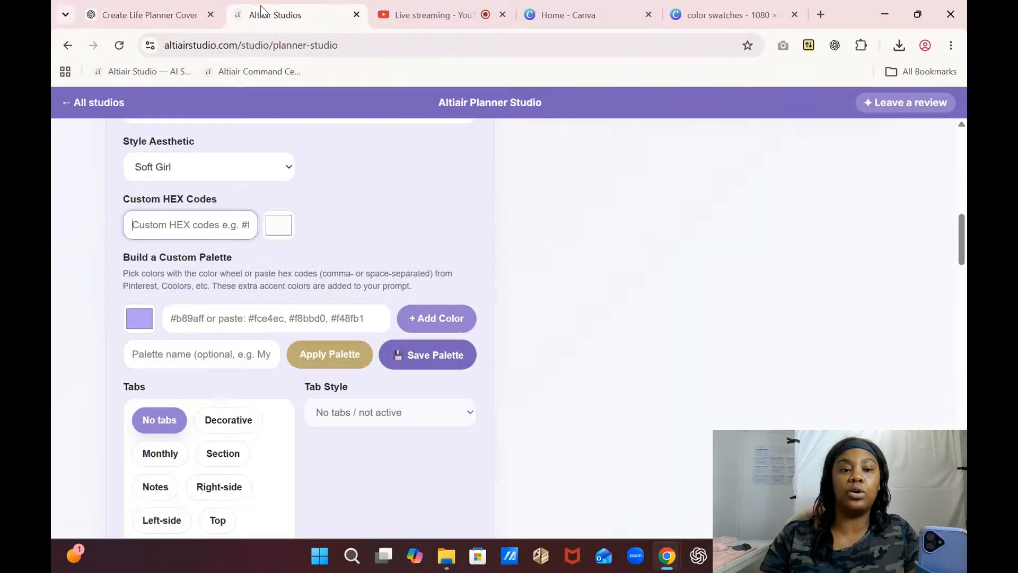
left_click(416, 14)
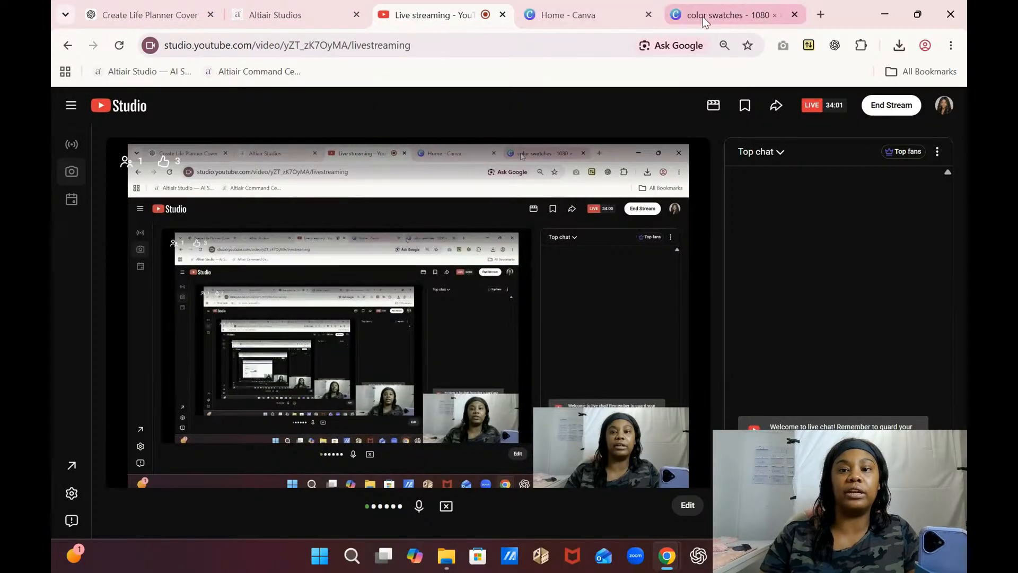
left_click(726, 15)
mouse_move(591, 15)
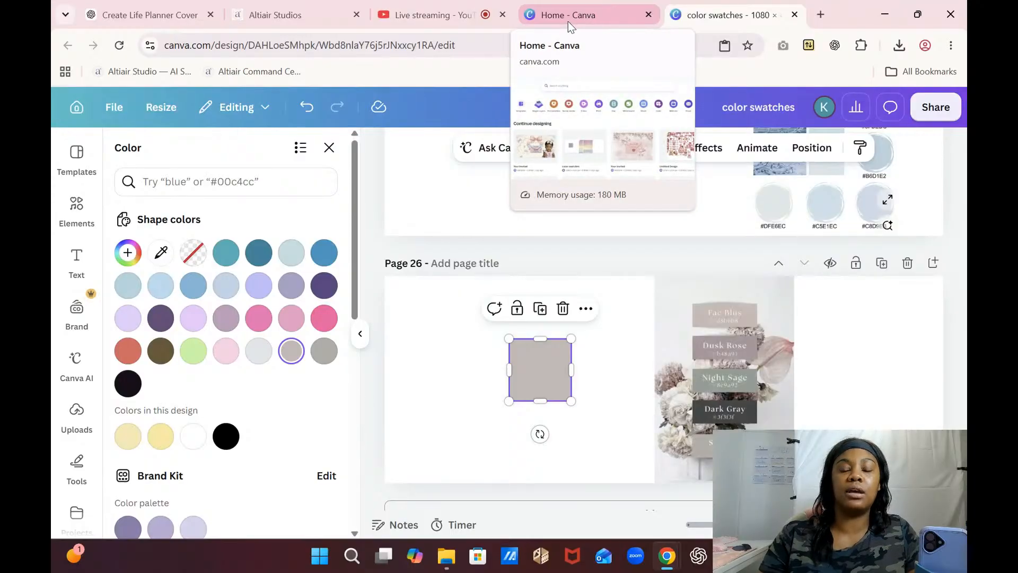
left_click(568, 20)
left_click(313, 15)
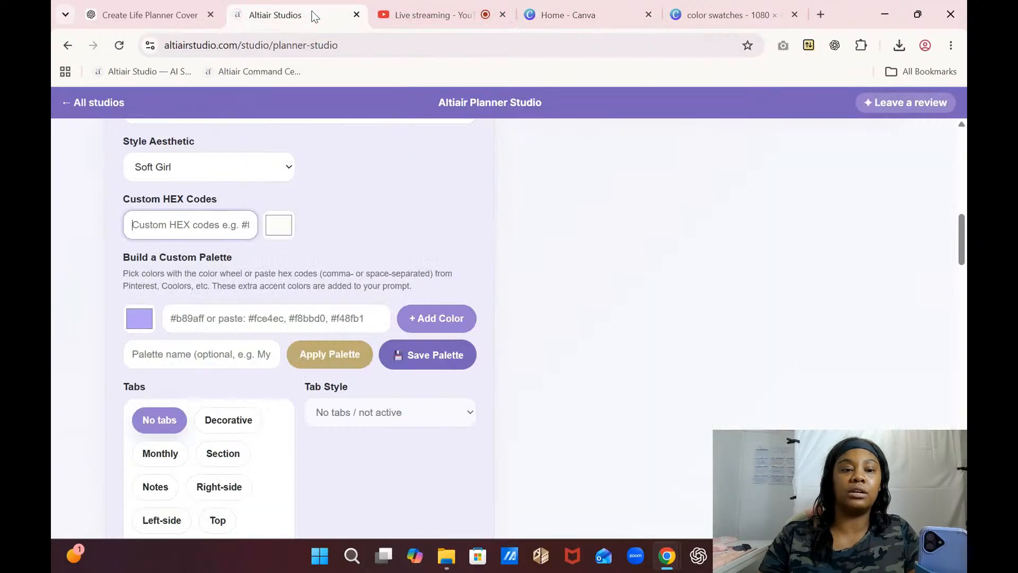
right_click(171, 224)
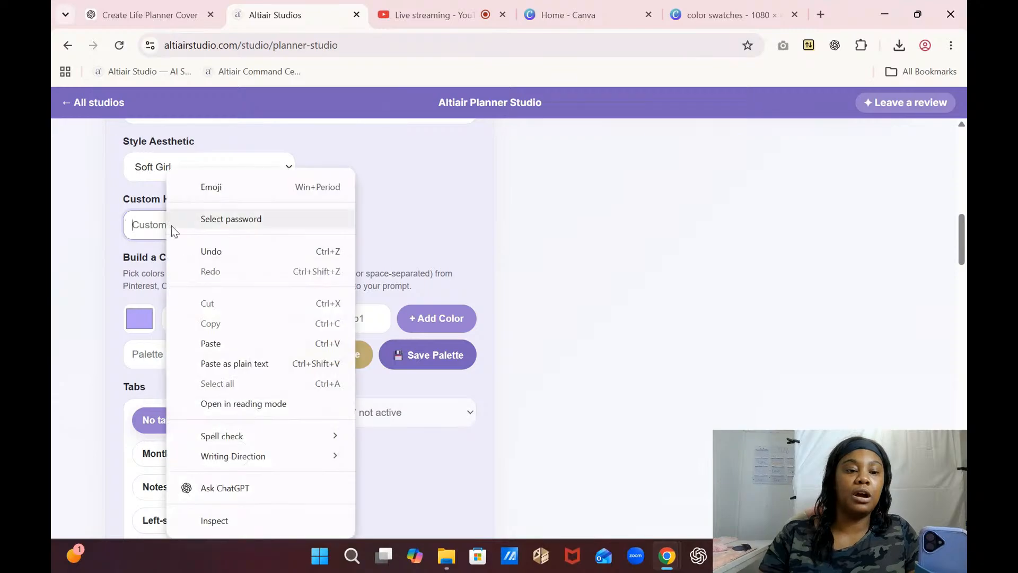
left_click(218, 340)
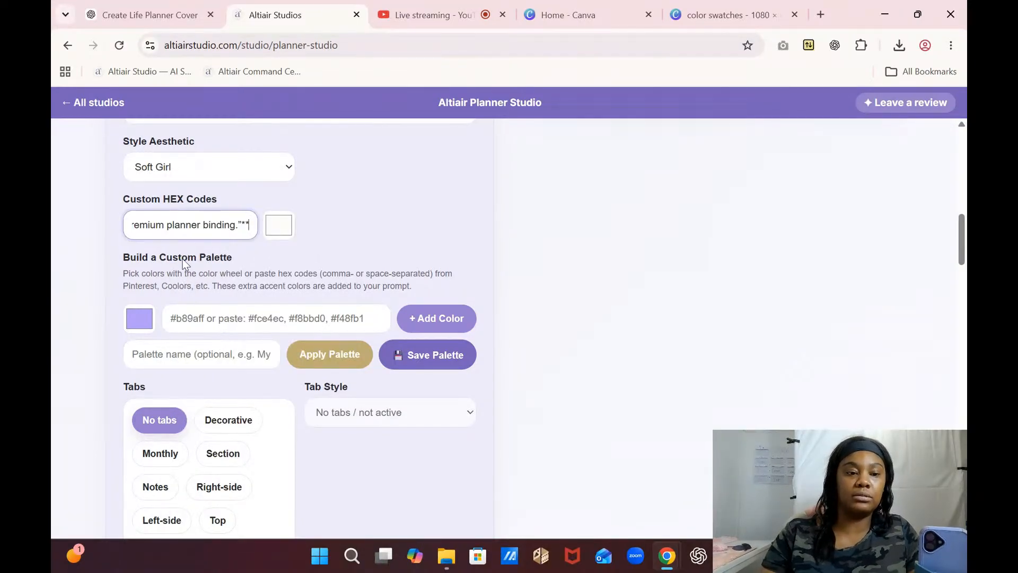
triple_click(181, 225)
key("BackSpace")
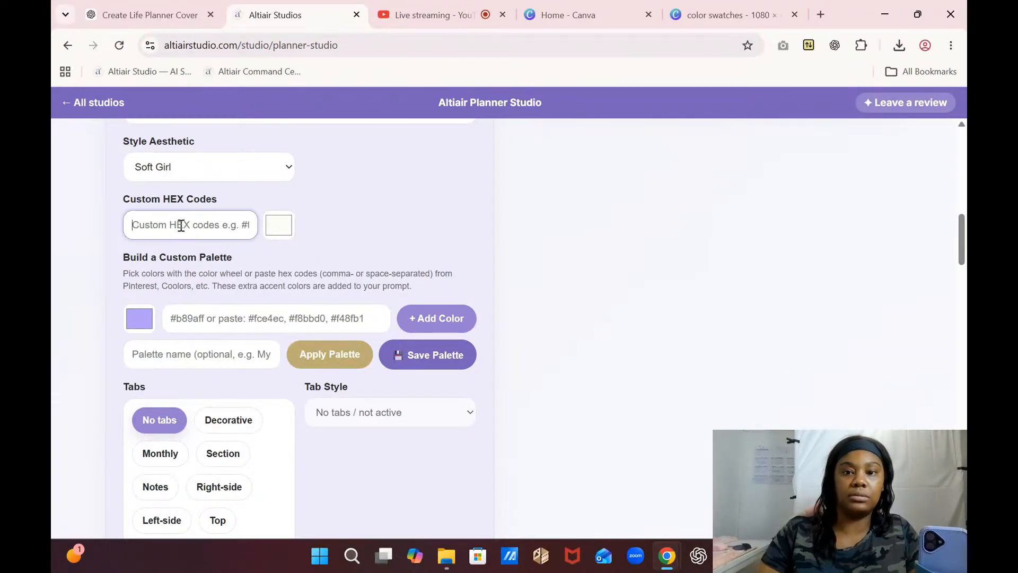
- Copy the fill hex code #C5B7B9 of the square in the Canva color swatches design
left_click(710, 14)
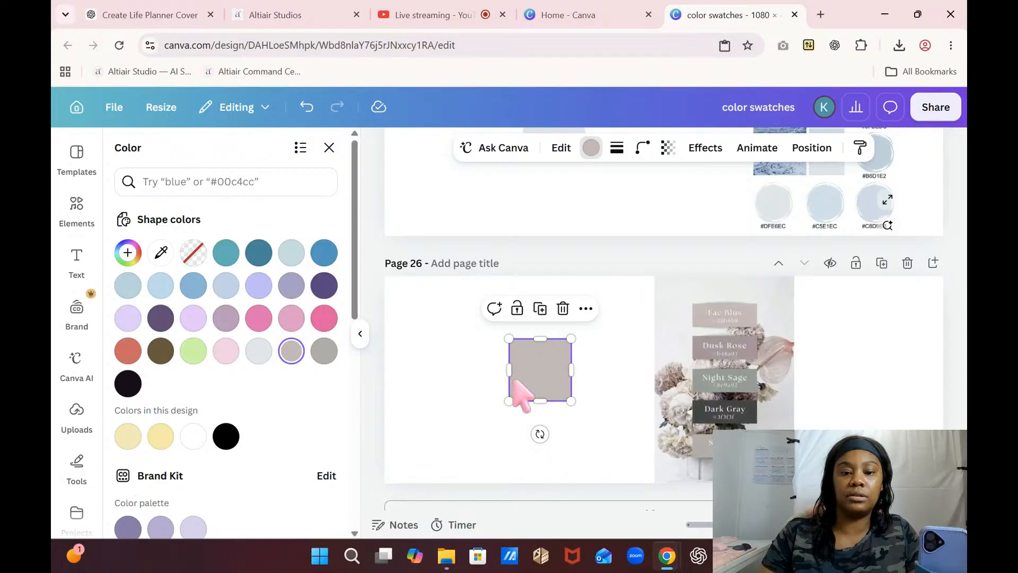
left_click(593, 151)
left_click(591, 148)
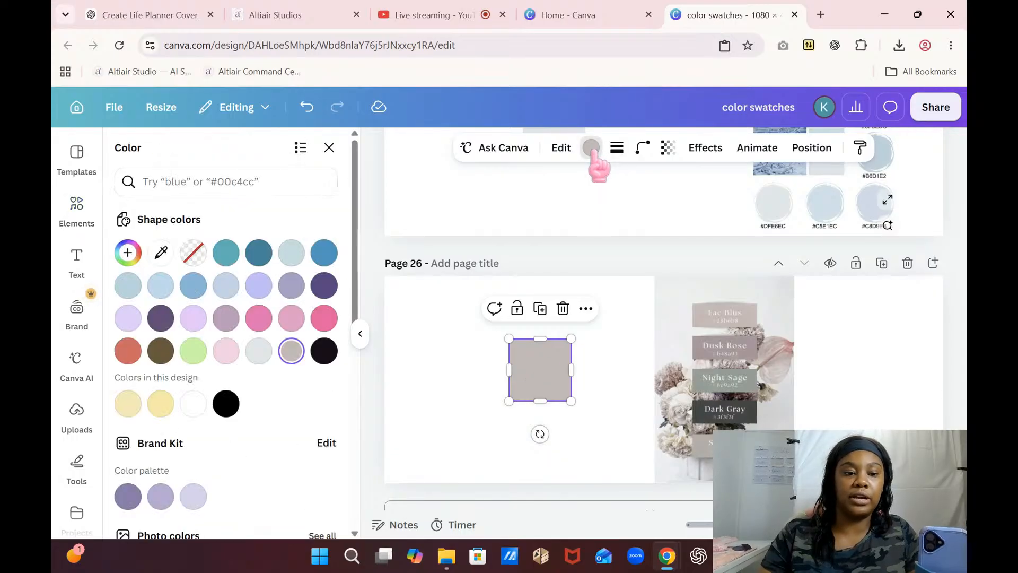
left_click(291, 351)
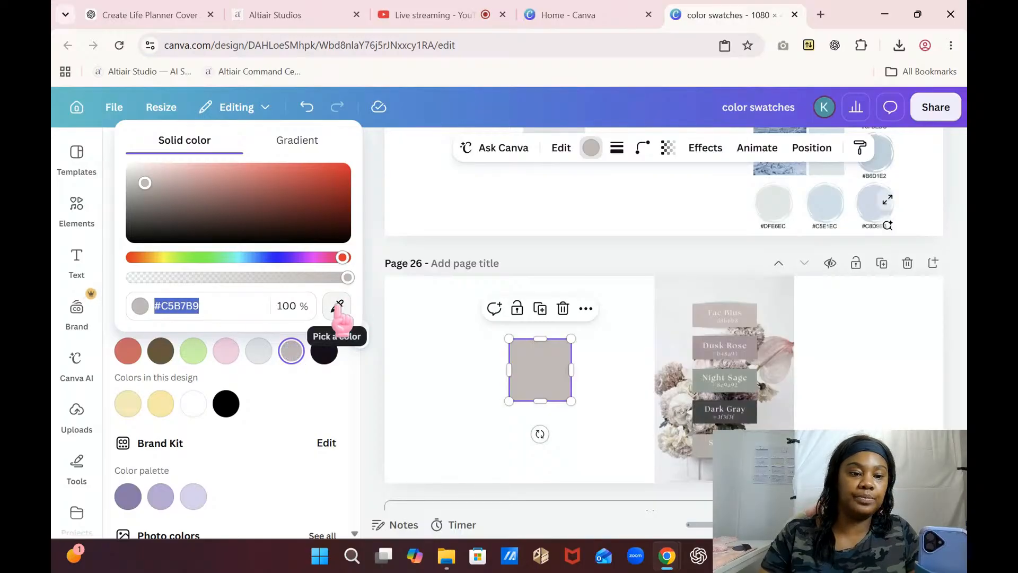
right_click(180, 309)
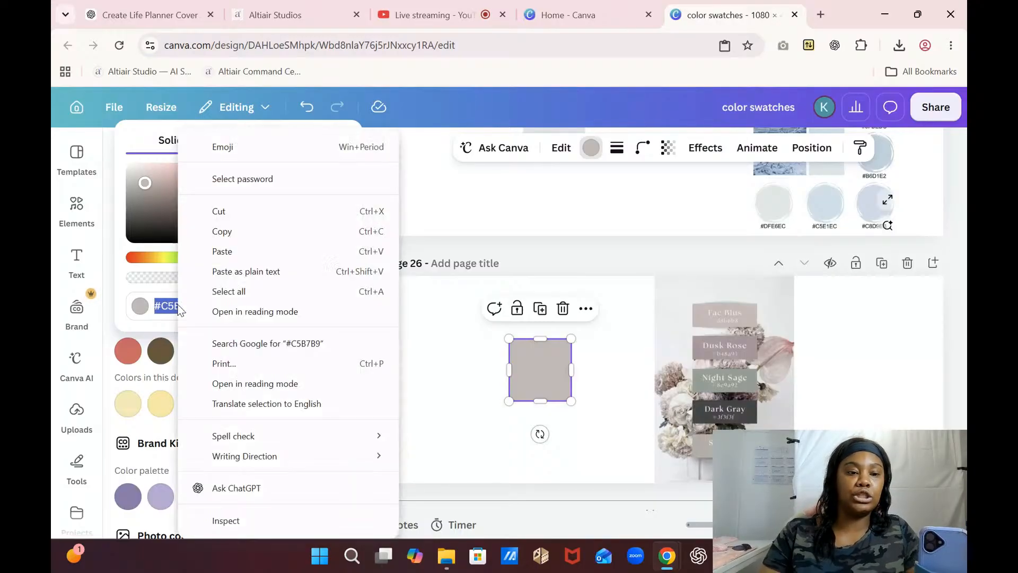
left_click(260, 231)
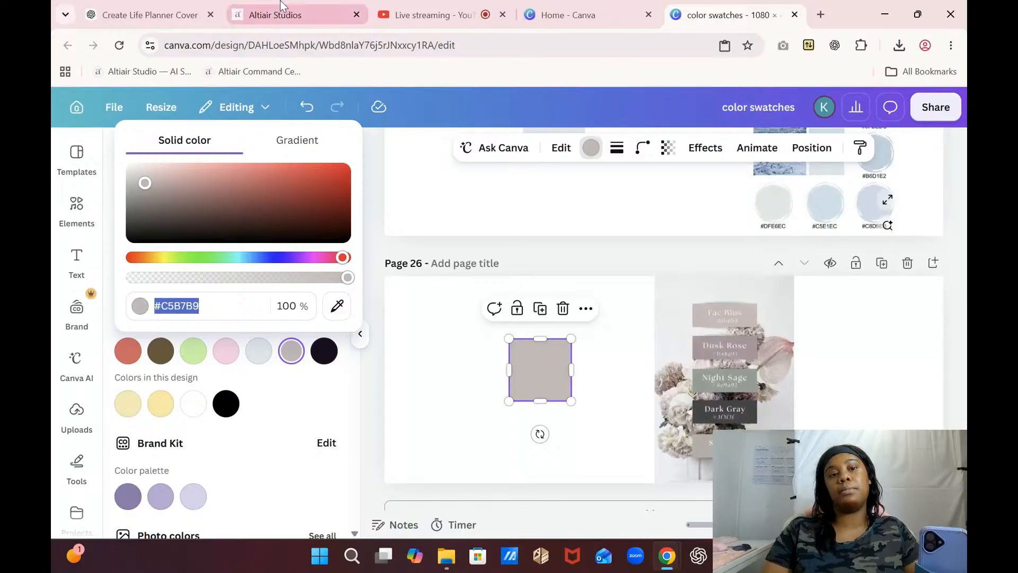
- Switch to Altiair Planner Studio and enter #c5b7b9 followed by a comma as the first custom HEX code
left_click(287, 15)
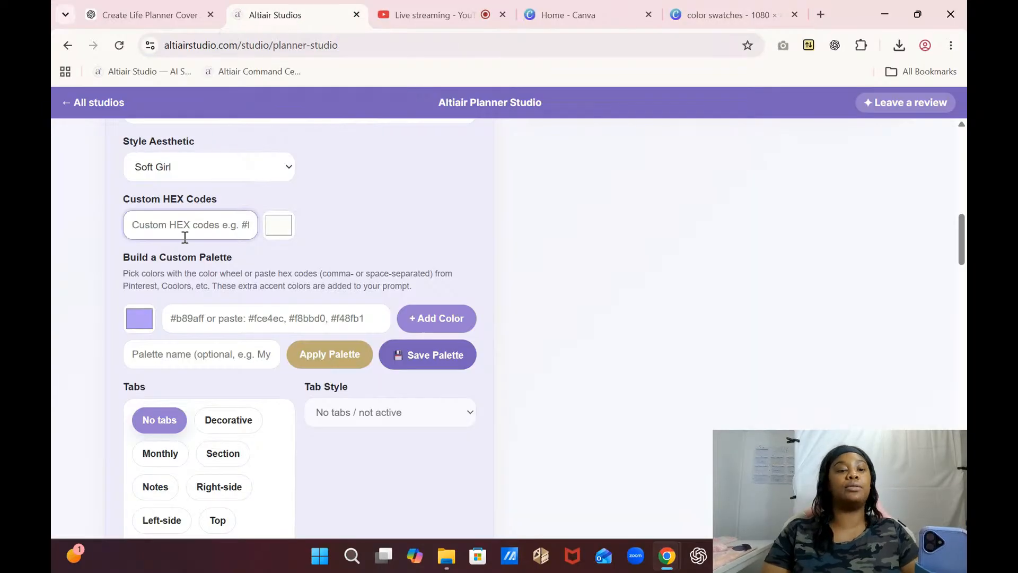
right_click(167, 220)
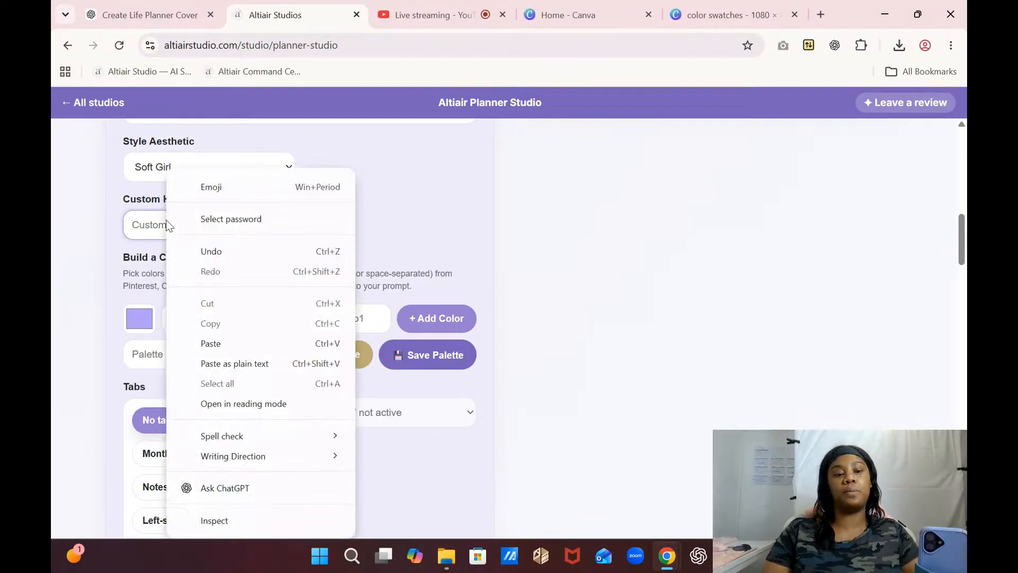
left_click(223, 342)
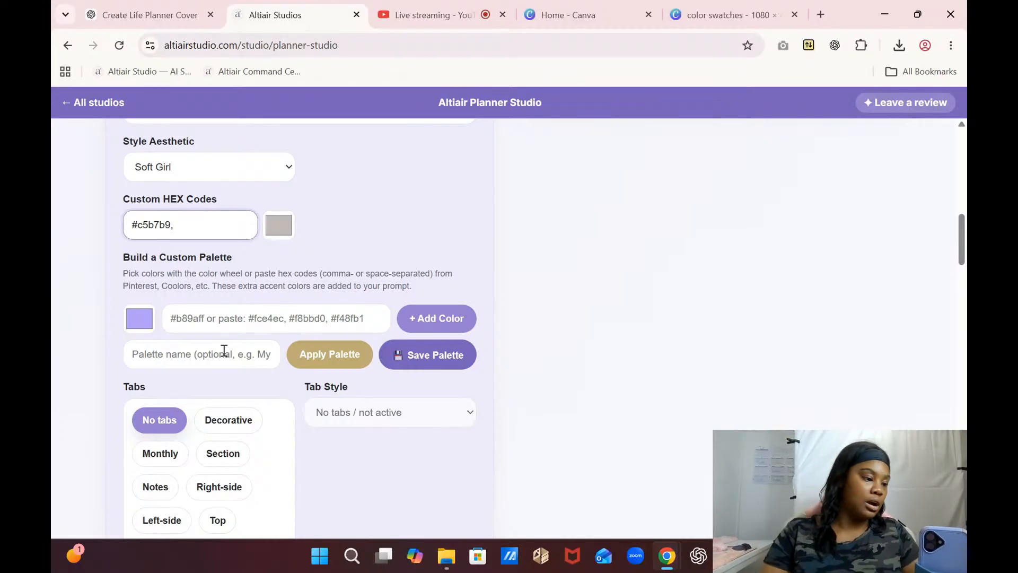
left_click(148, 2)
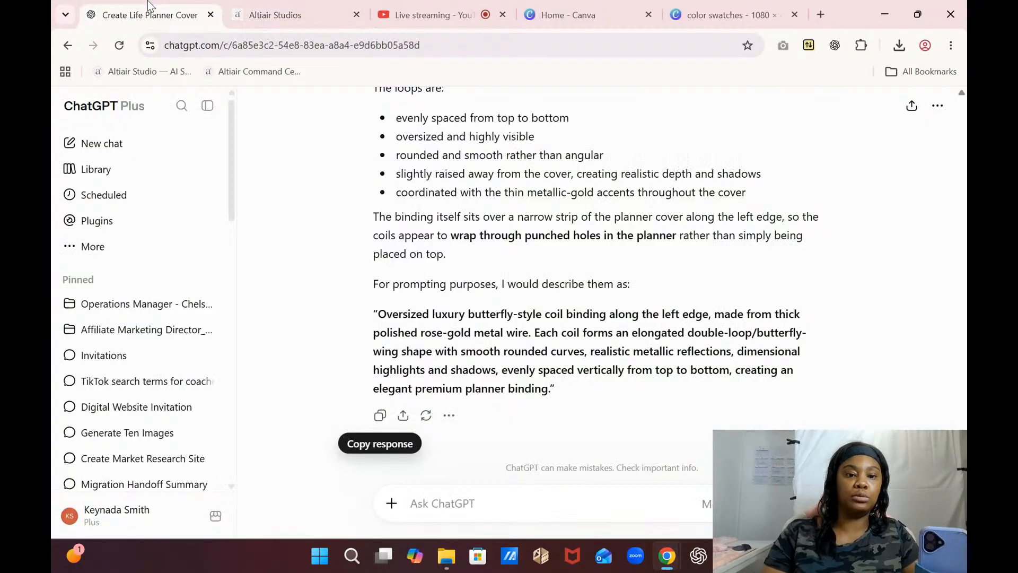
left_click(282, 2)
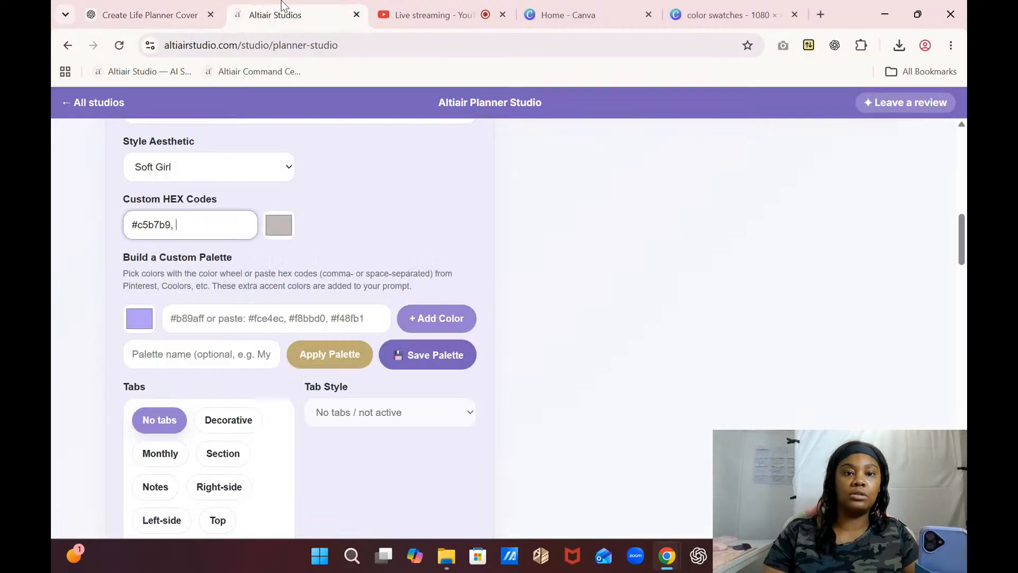
left_click(442, 15)
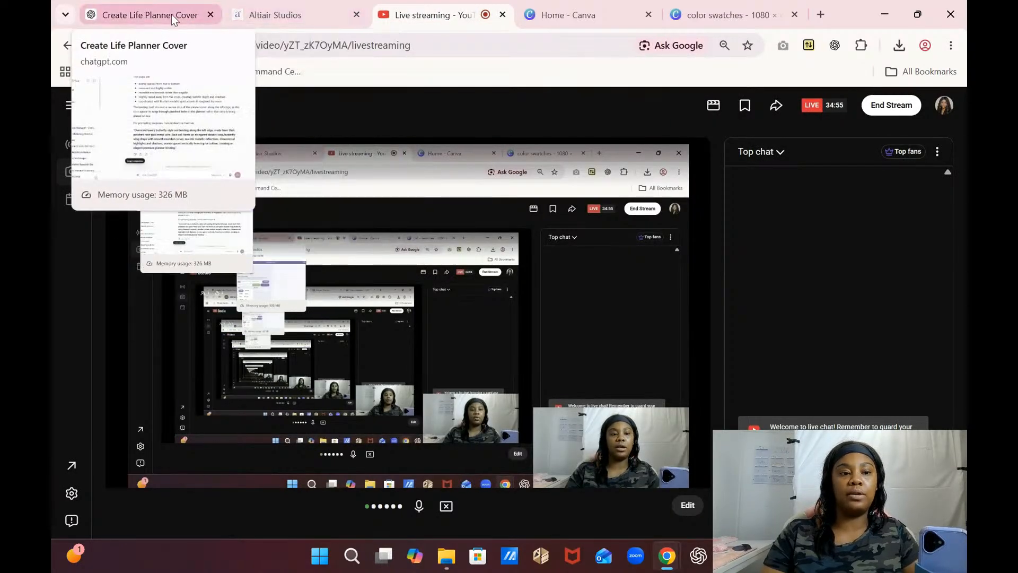
left_click(163, 9)
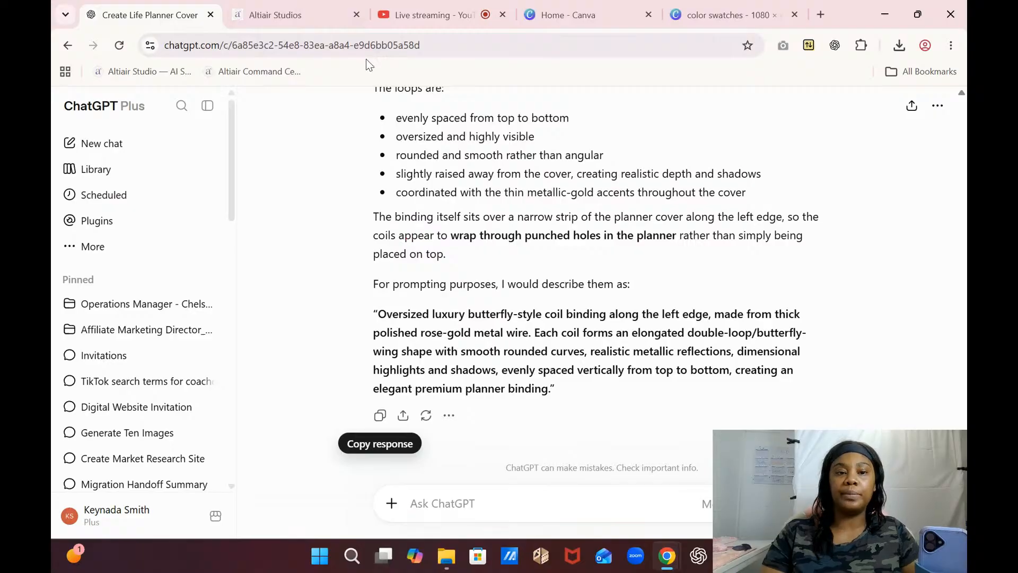
left_click(312, 19)
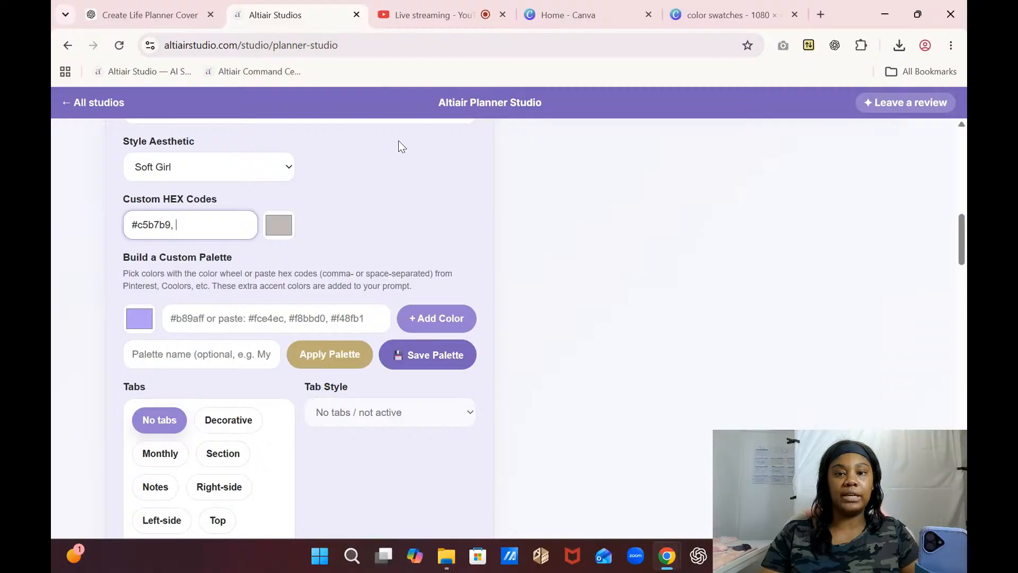
- In the Canva color swatches design, recolor the square by sampling the Dusk Rose swatch and copy its hex code #A7959C
left_click(709, 25)
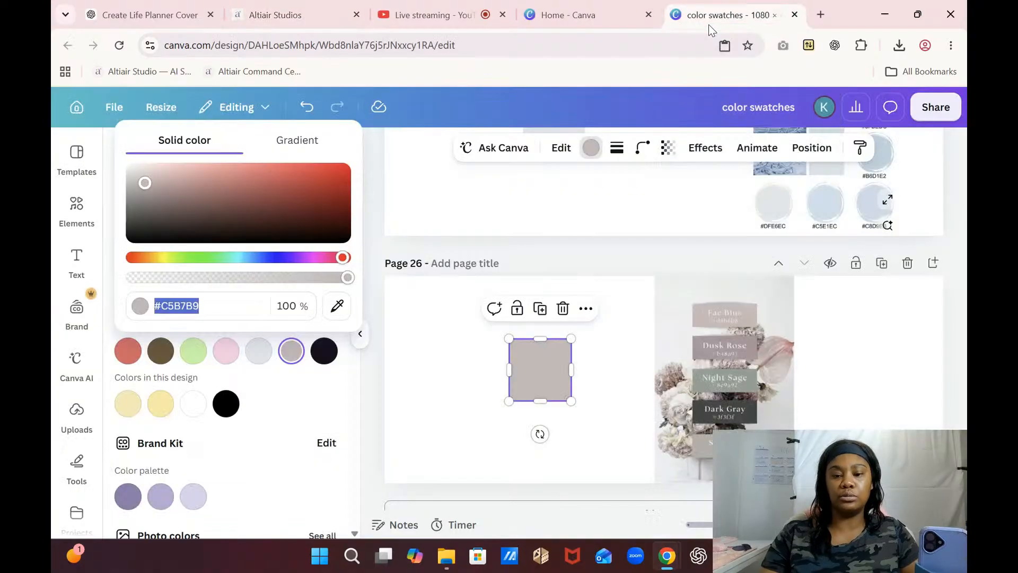
left_click(337, 306)
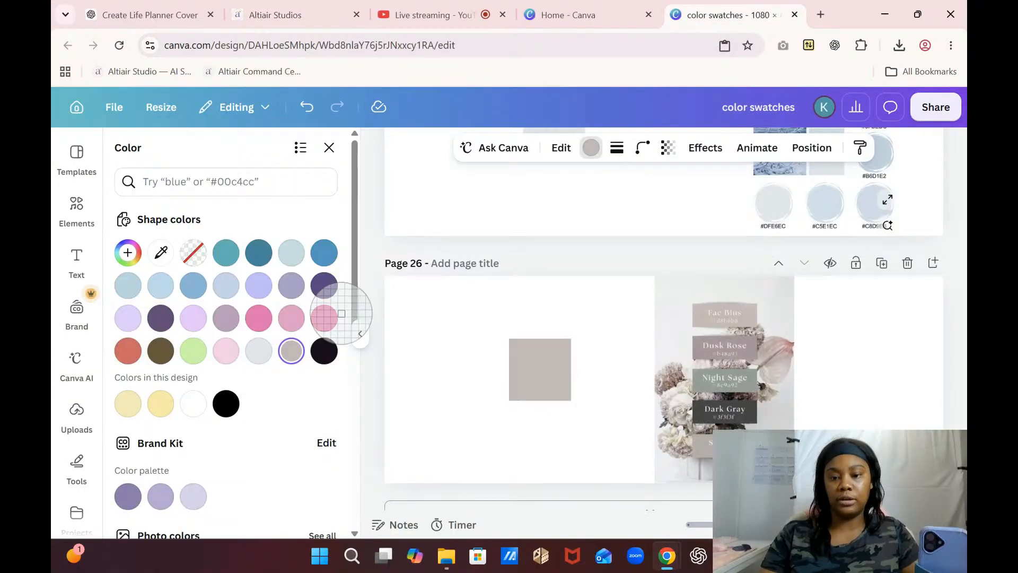
left_click(702, 355)
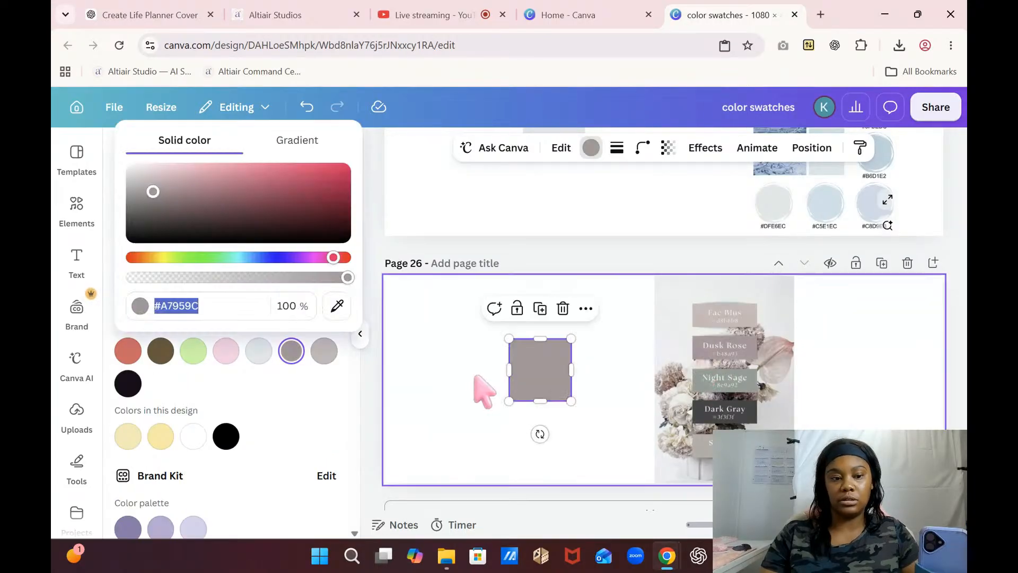
right_click(181, 306)
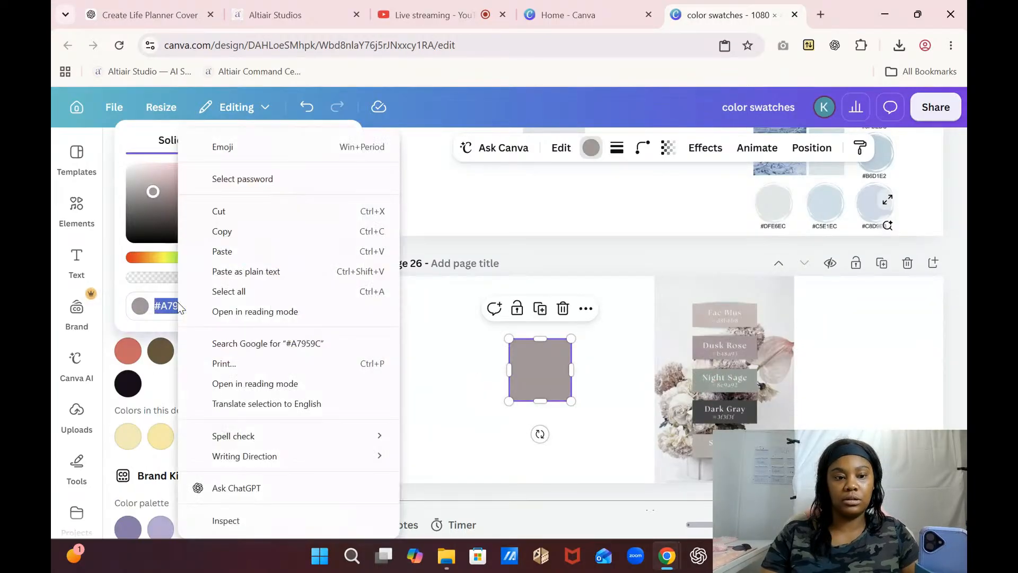
left_click(247, 233)
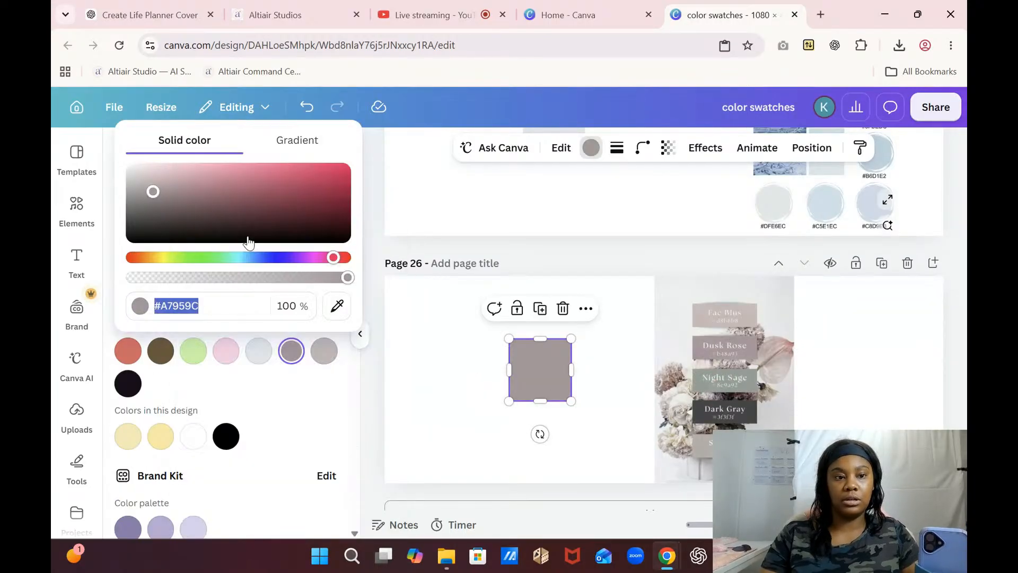
- Switch to Altiair Planner Studio and add #a7959c followed by a comma as the second custom HEX code
left_click(150, 13)
left_click(255, 15)
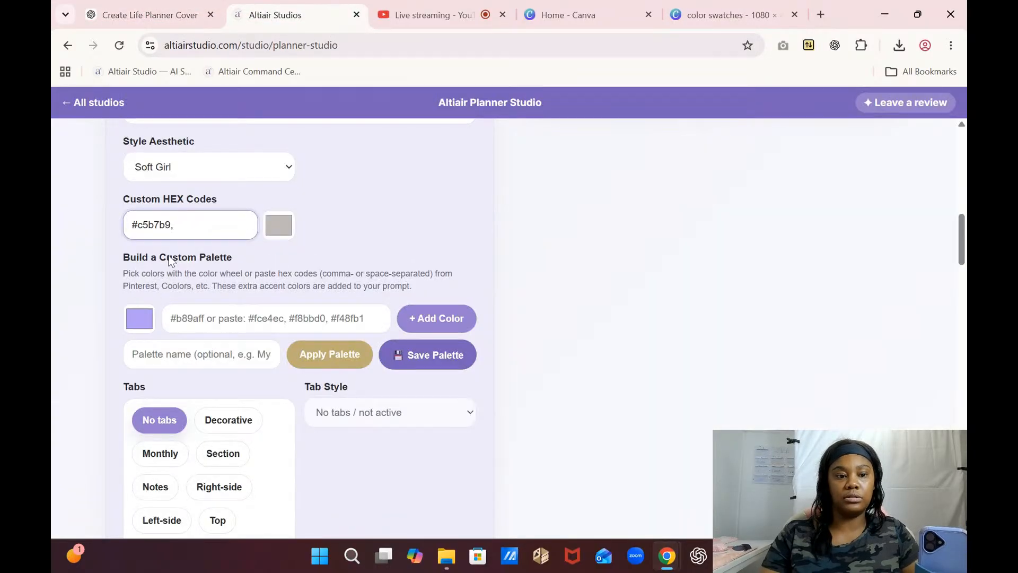
right_click(199, 228)
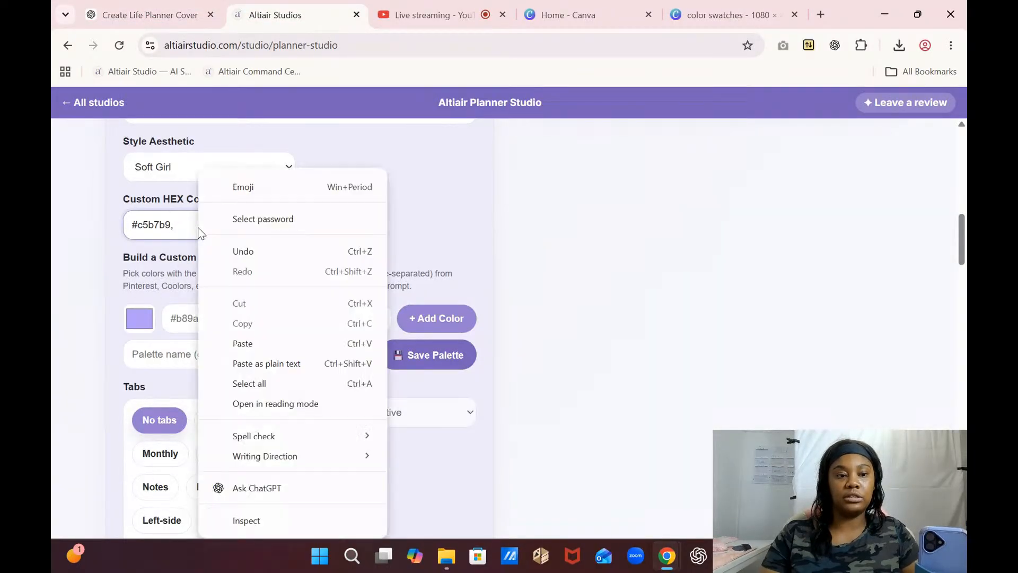
left_click(247, 342)
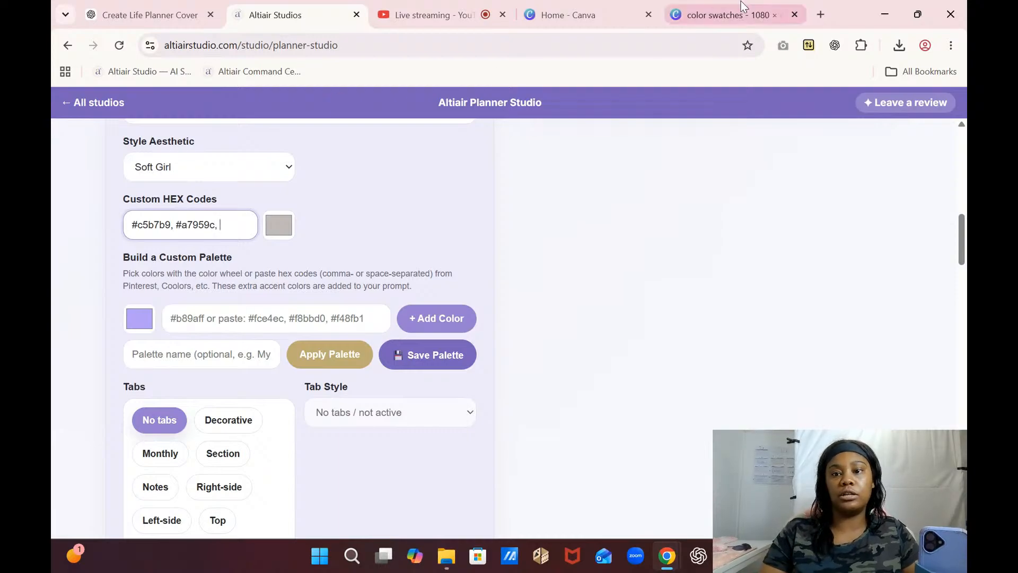
- In the Canva color swatches design, recolor the page 26 square by sampling the Night Sage swatch
left_click(743, 15)
left_click(337, 306)
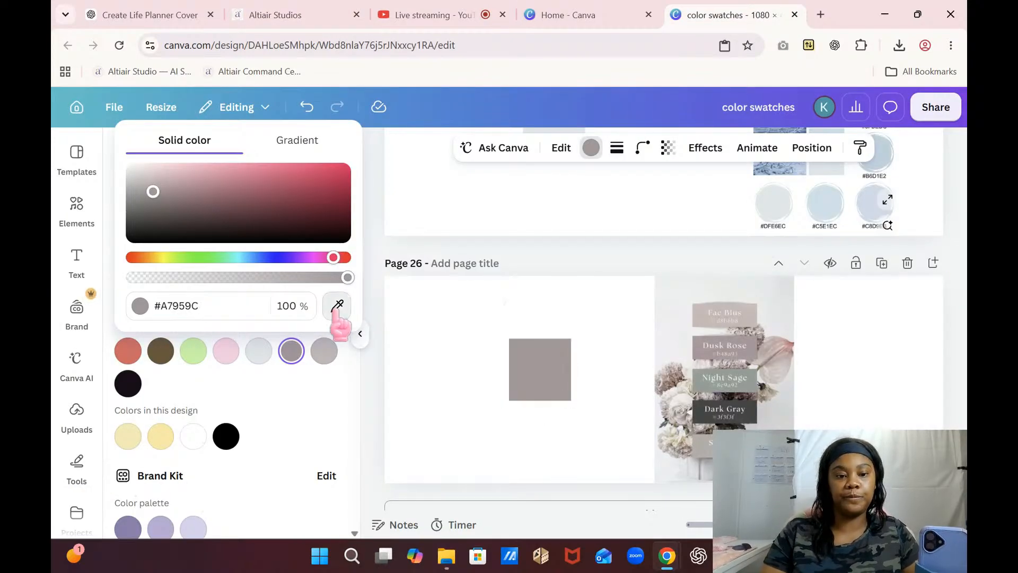
left_click(697, 389)
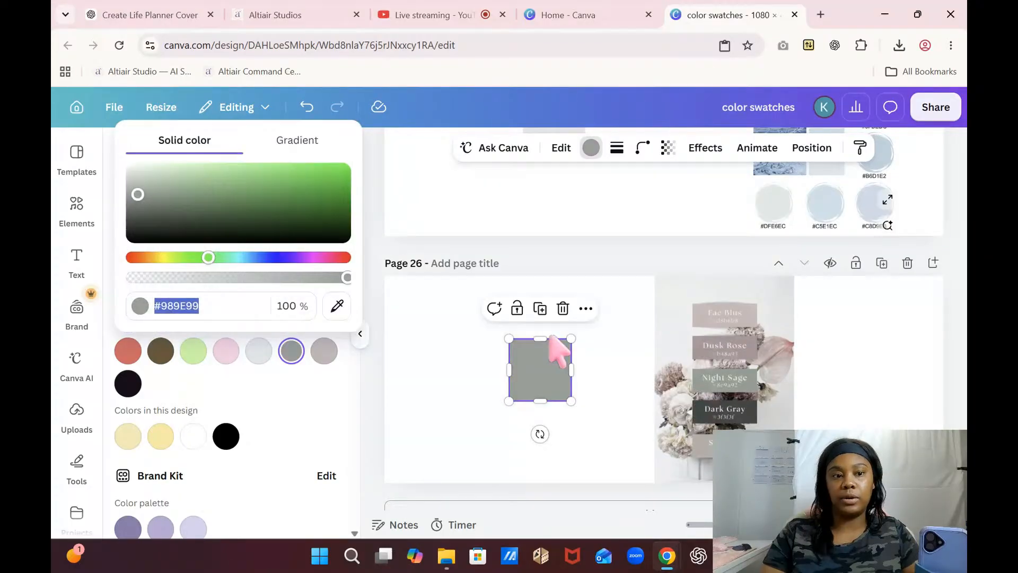
- Switch to Altiair Planner Studio and paste the copied code #a7959c as the third custom HEX code
left_click(266, 13)
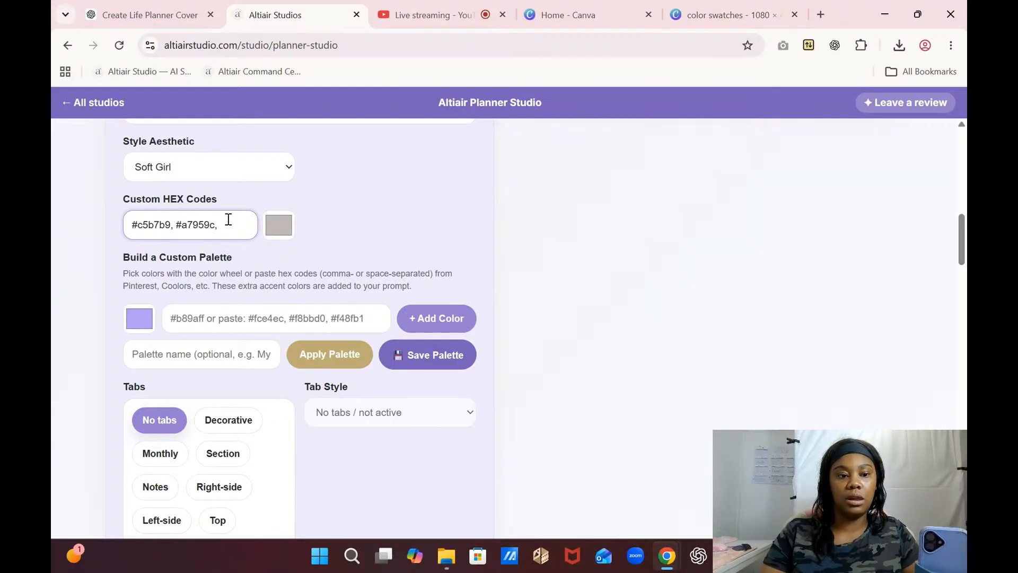
right_click(236, 224)
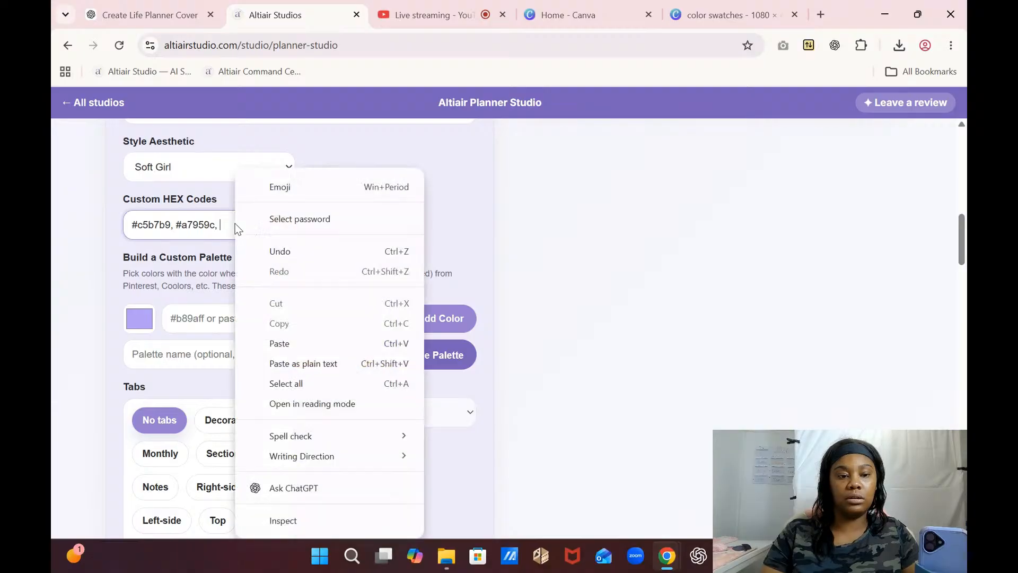
left_click(285, 346)
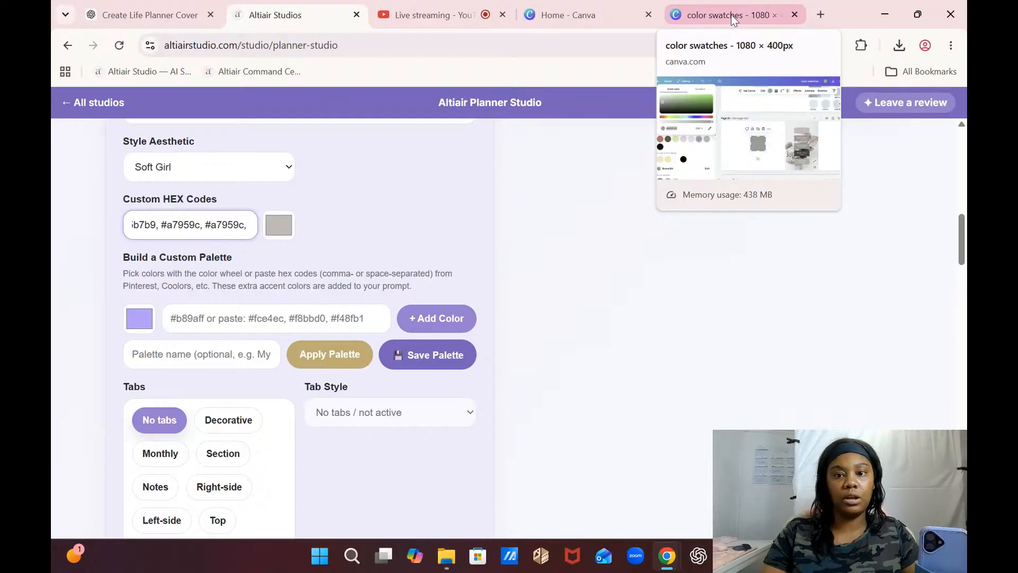
- In the Canva color swatches design, recolor the square by sampling the Dark Gray swatch and copy its hex code #444444
left_click(594, 12)
left_click(705, 16)
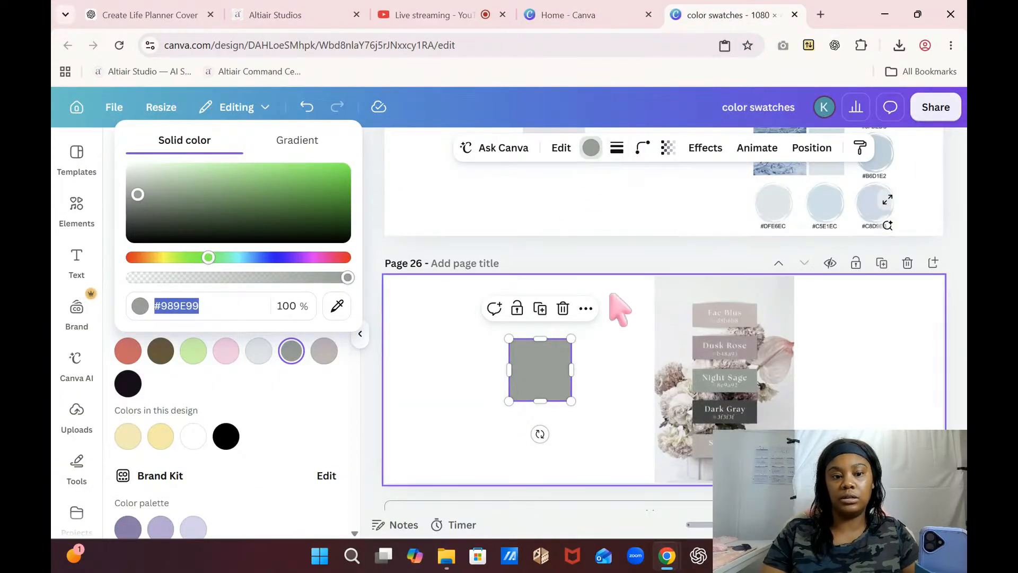
left_click(326, 312)
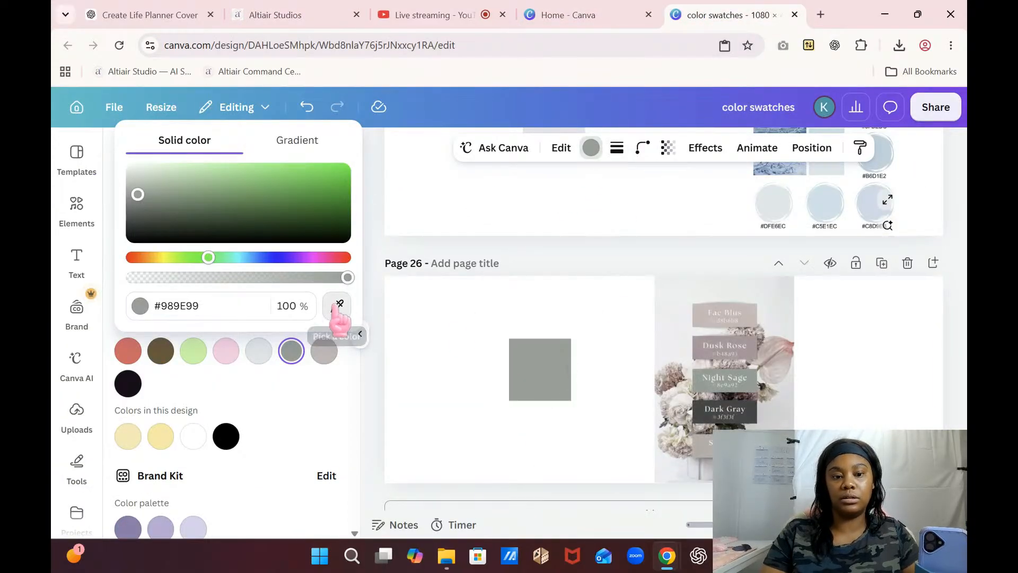
left_click(700, 415)
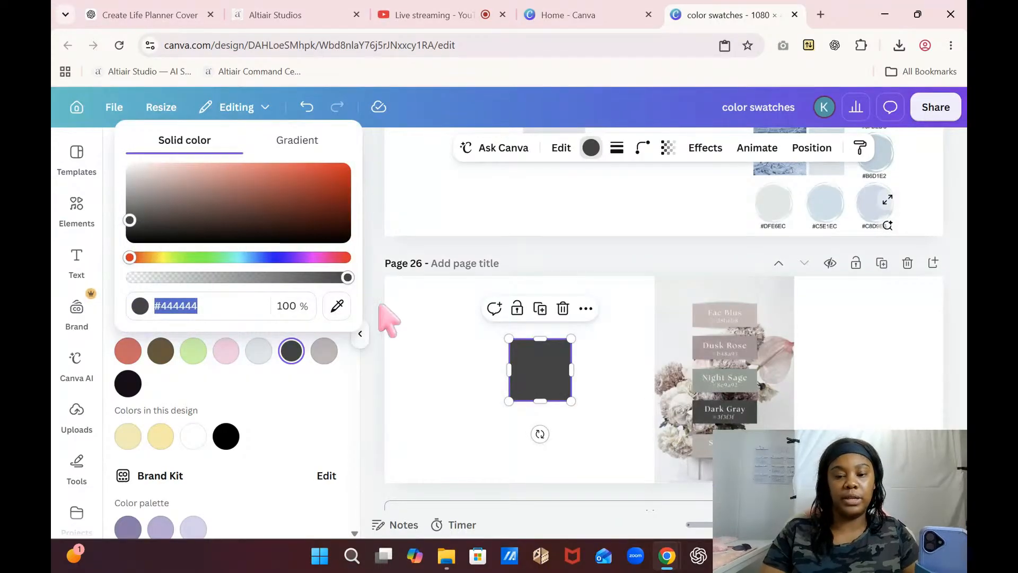
right_click(171, 308)
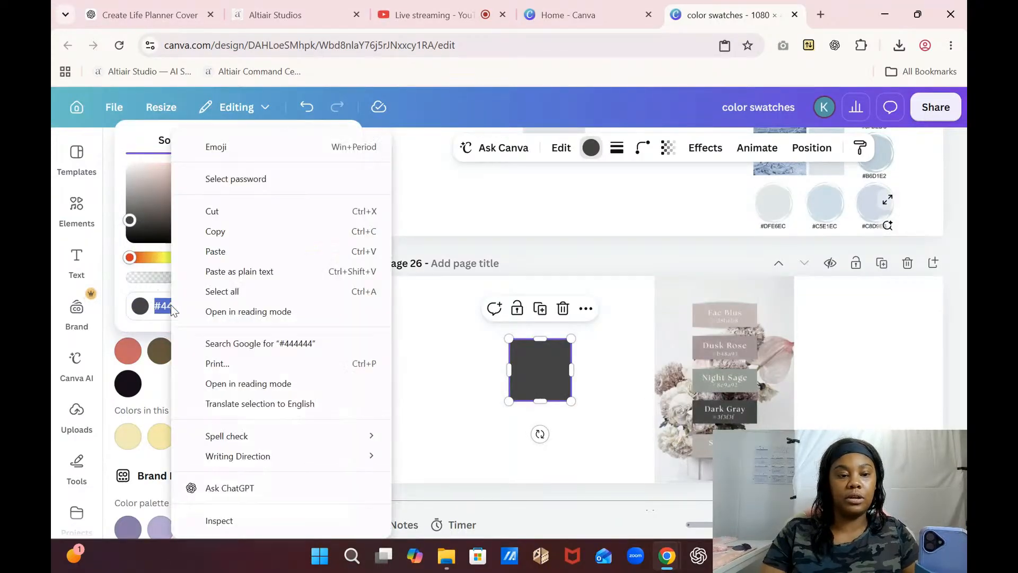
left_click(246, 231)
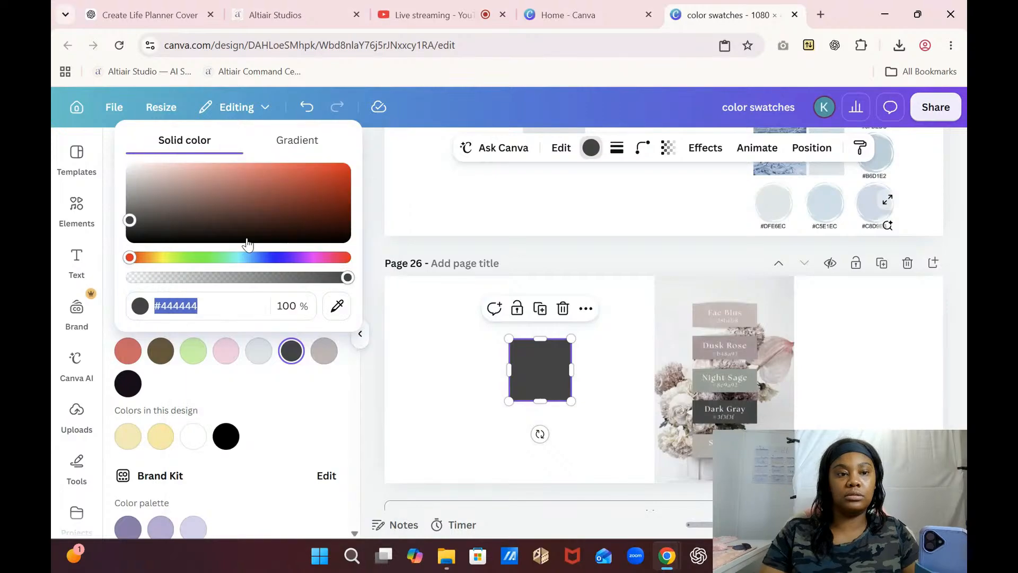
- Switch to Altiair Planner Studio and add #444444 followed by a comma to the custom HEX codes
left_click(247, 19)
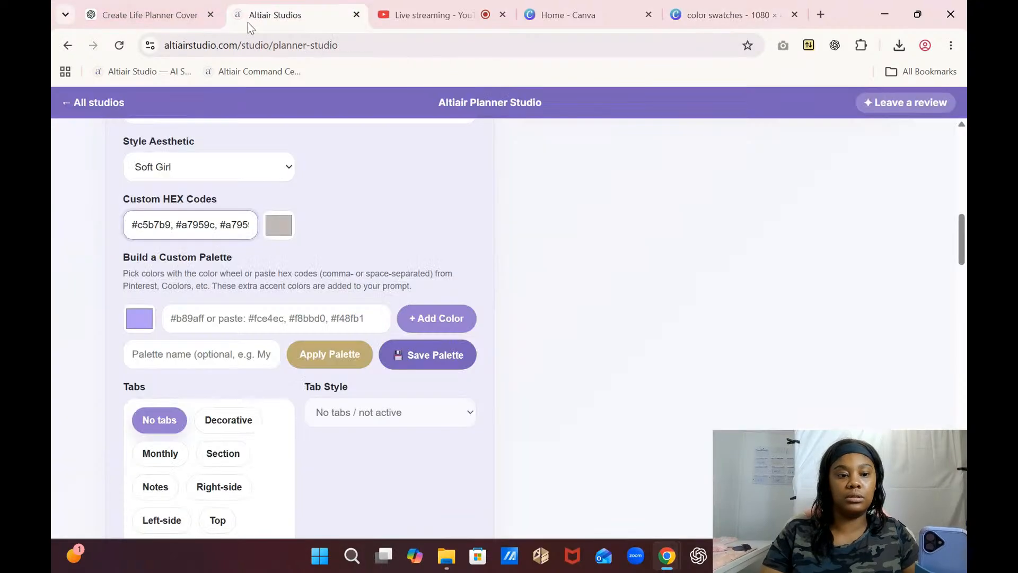
left_click(248, 214)
type(",")
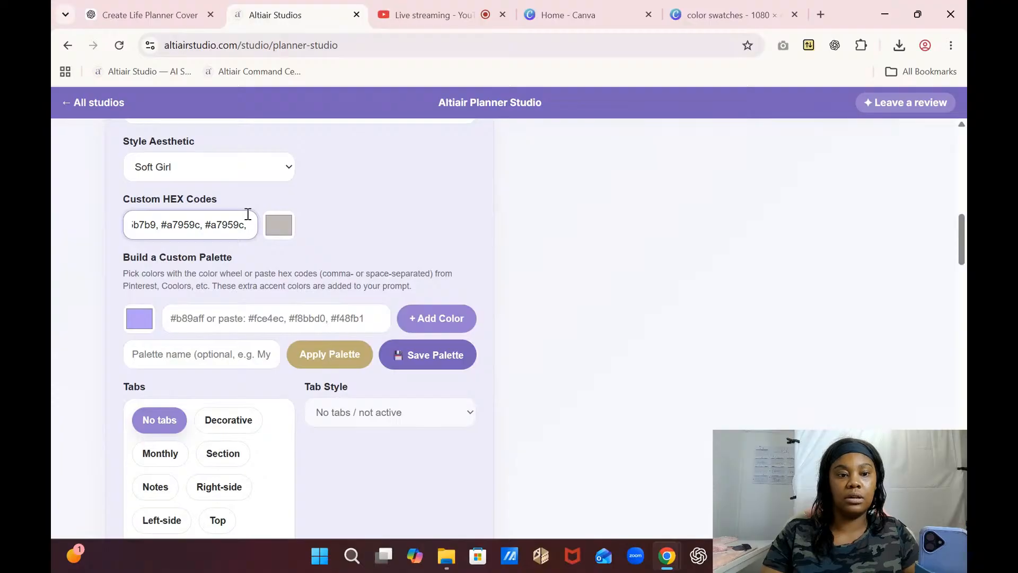
right_click(249, 224)
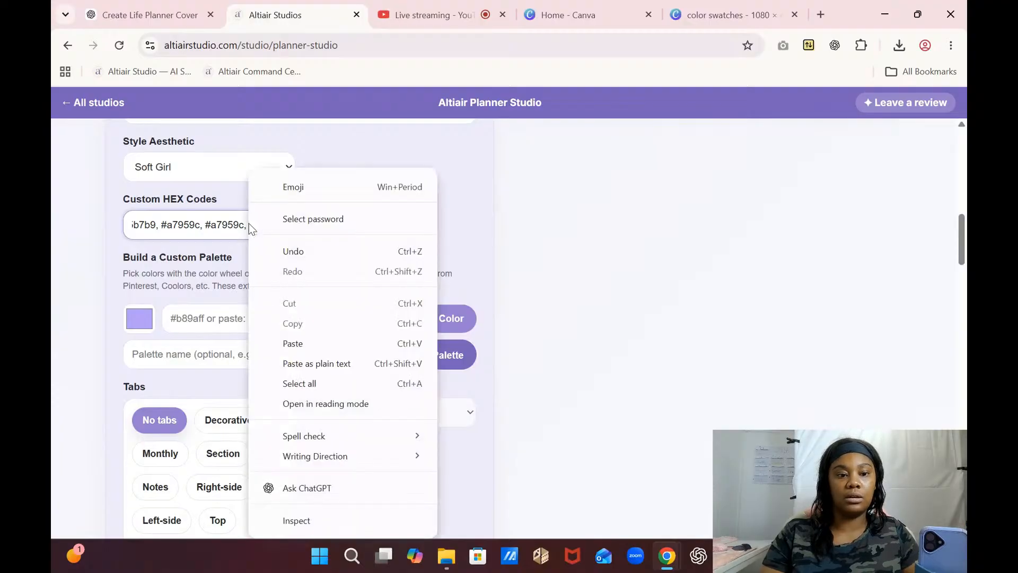
left_click(305, 345)
type(",")
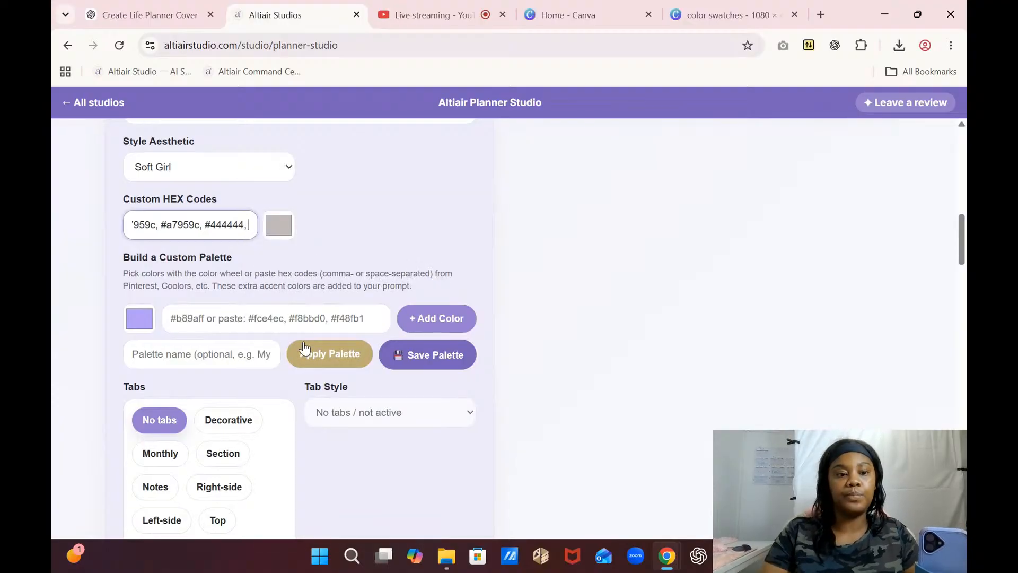
- In the Canva color swatches design, recolor the square by sampling the swatch below Dark Gray and copy its hex code #B2ACA9
left_click(701, 16)
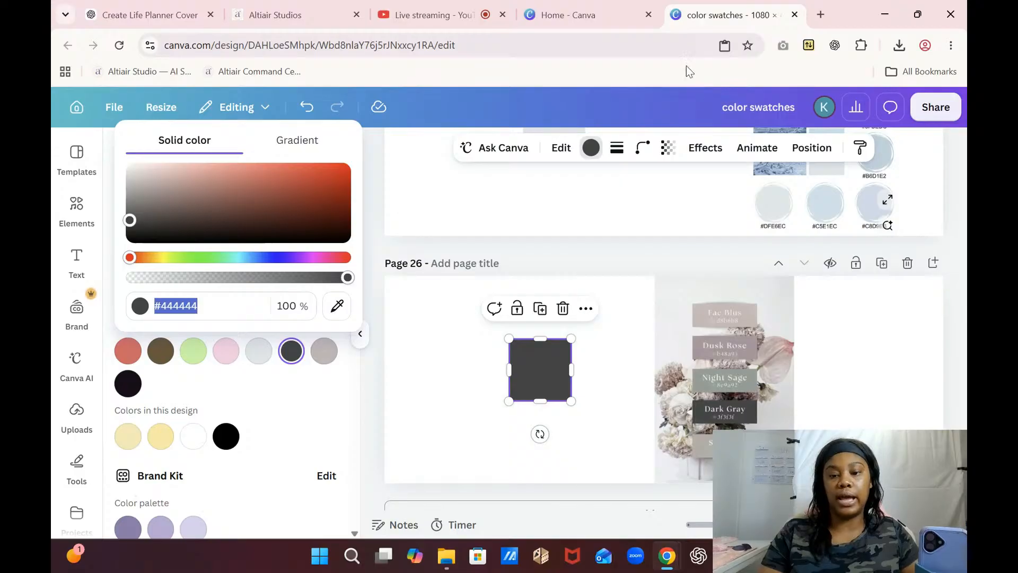
left_click(337, 306)
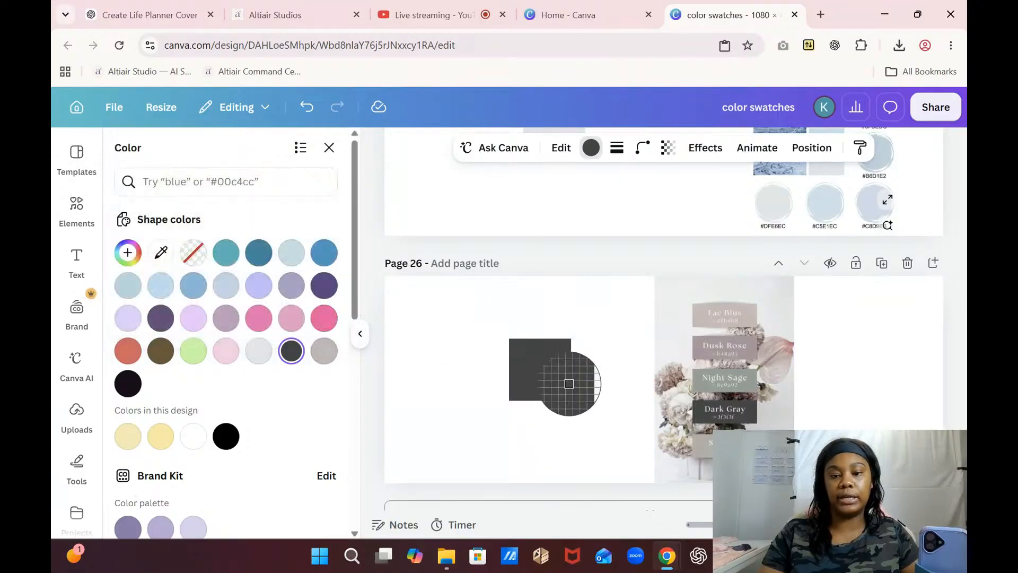
left_click(695, 452)
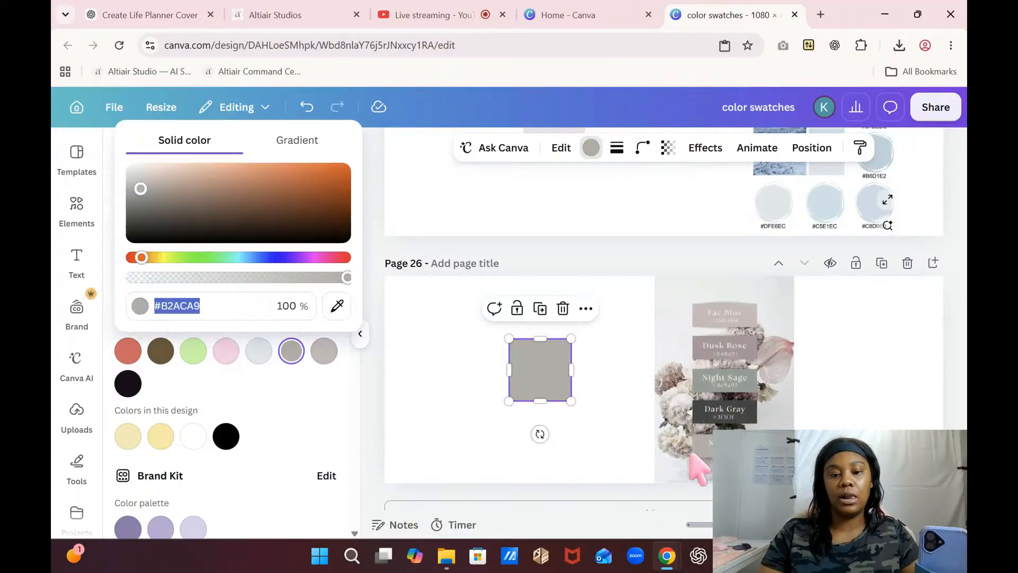
right_click(188, 306)
left_click(279, 232)
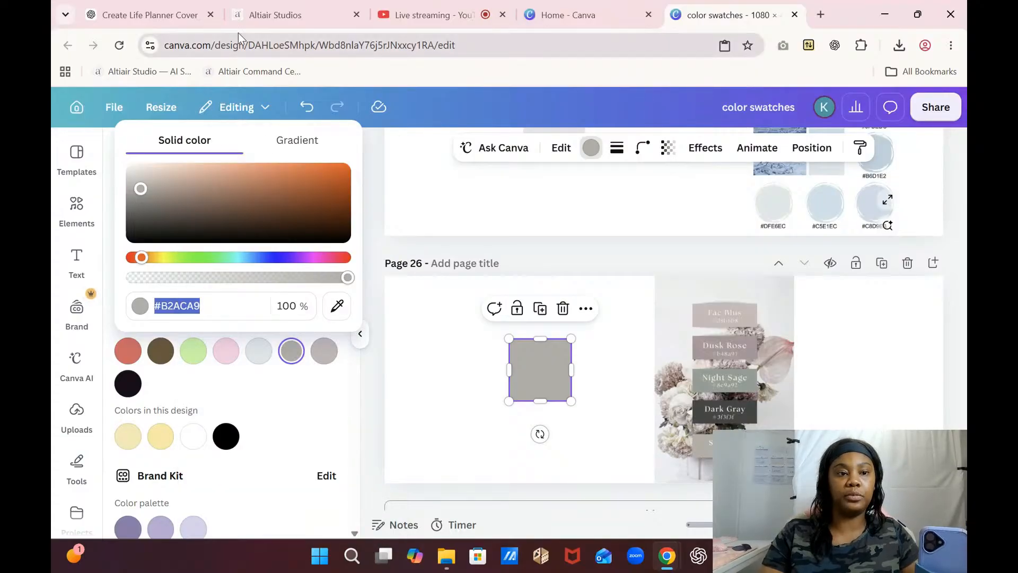
- Switch to Altiair Planner Studio and add #b2aca9 to the custom HEX codes after the second #a7959c entry
left_click(264, 14)
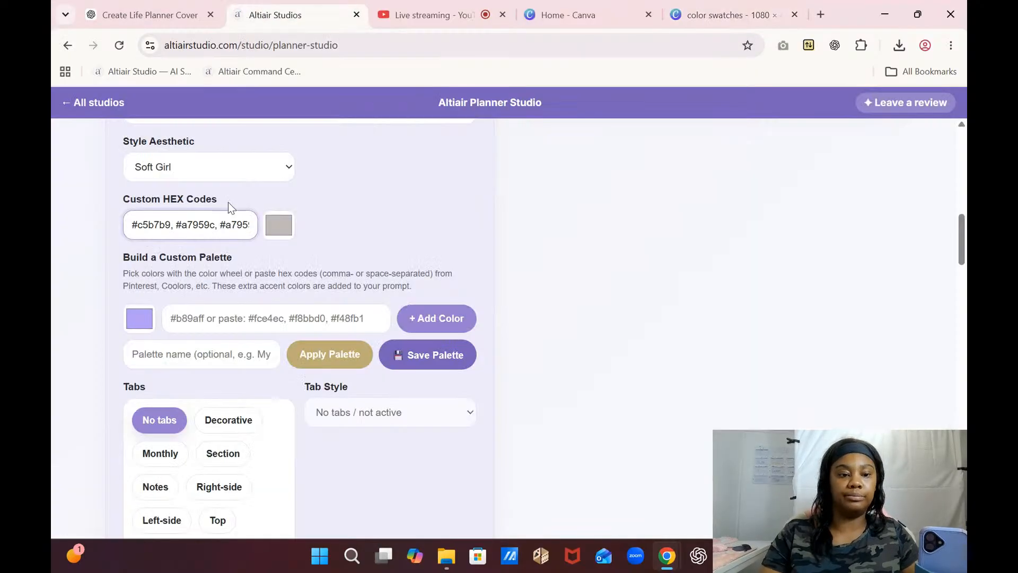
key("End")
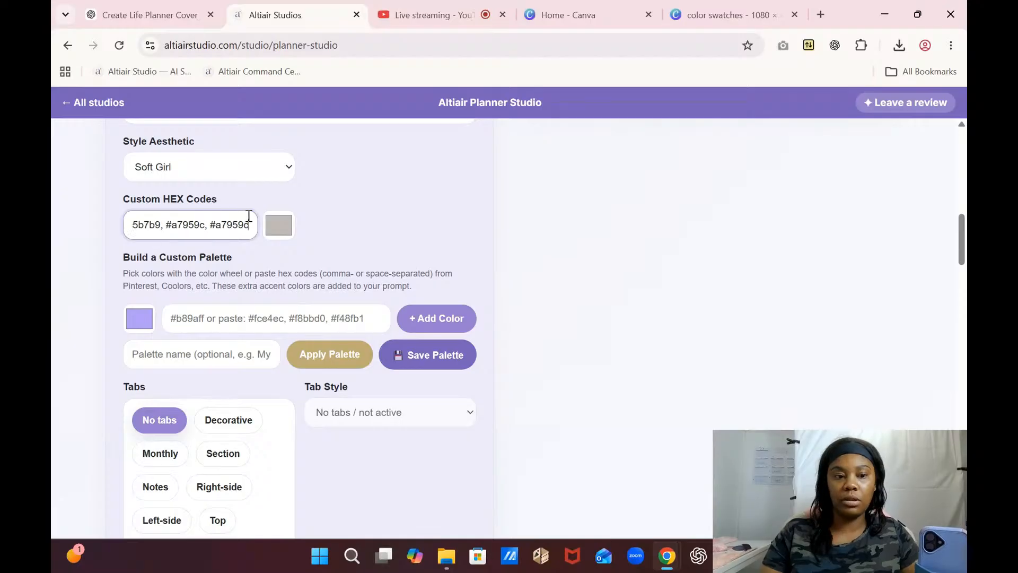
type(",")
right_click(251, 222)
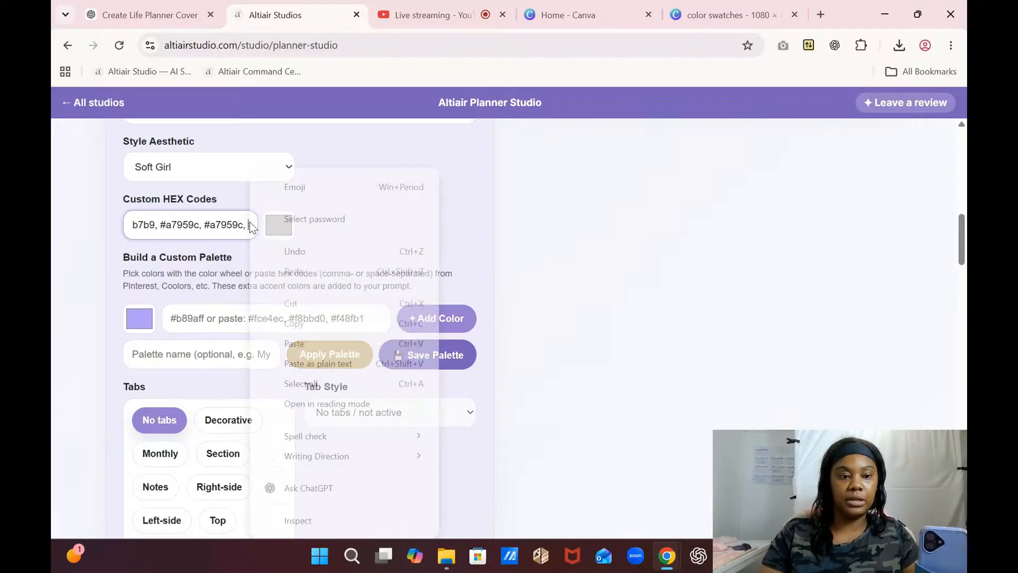
left_click(304, 344)
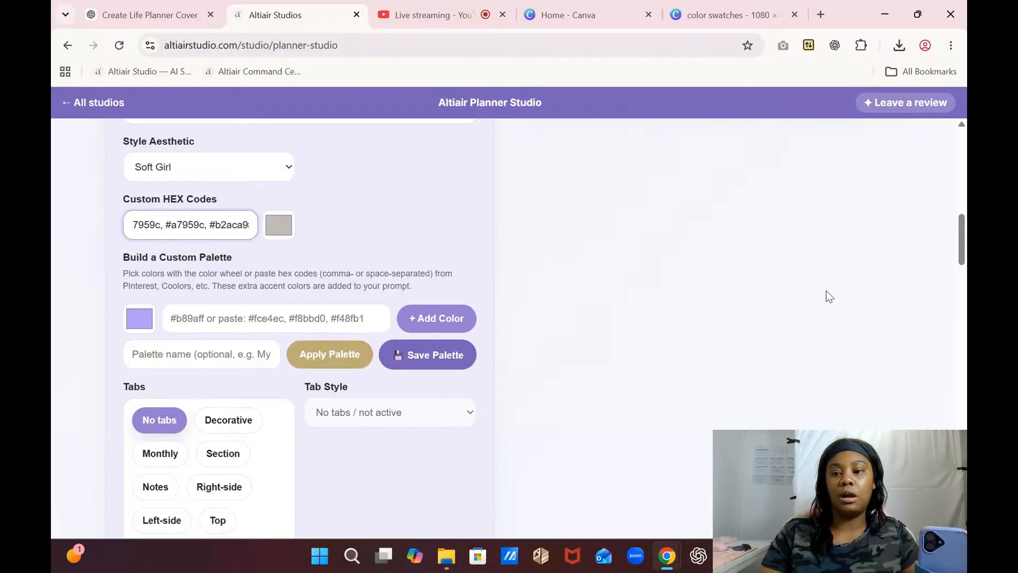
- Set Match Cover Tabs From Altiair Cover Studio to "Yes, match my cover tabs exactly"
left_click_drag(960, 244, 960, 283)
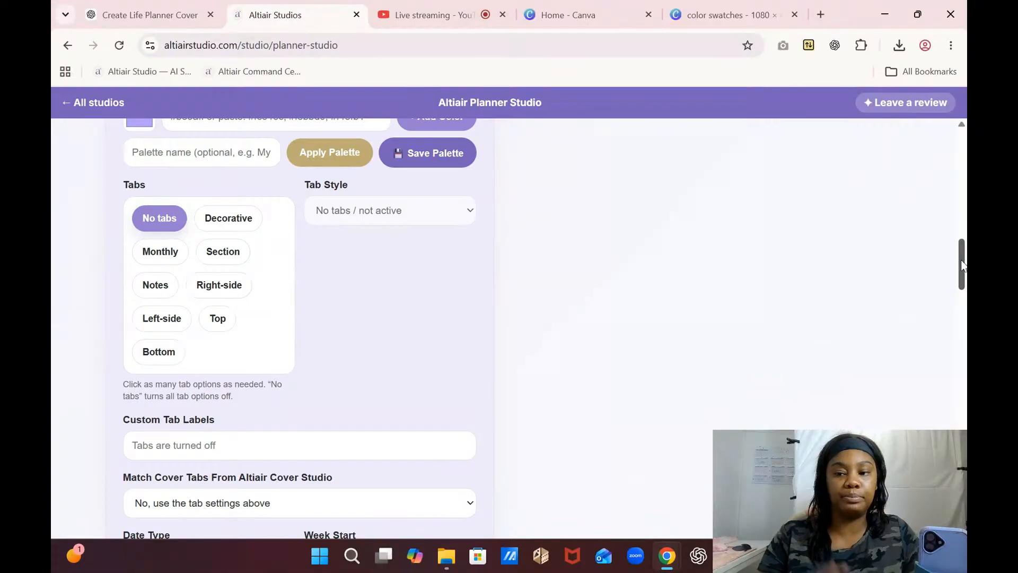
left_click_drag(962, 265, 963, 289)
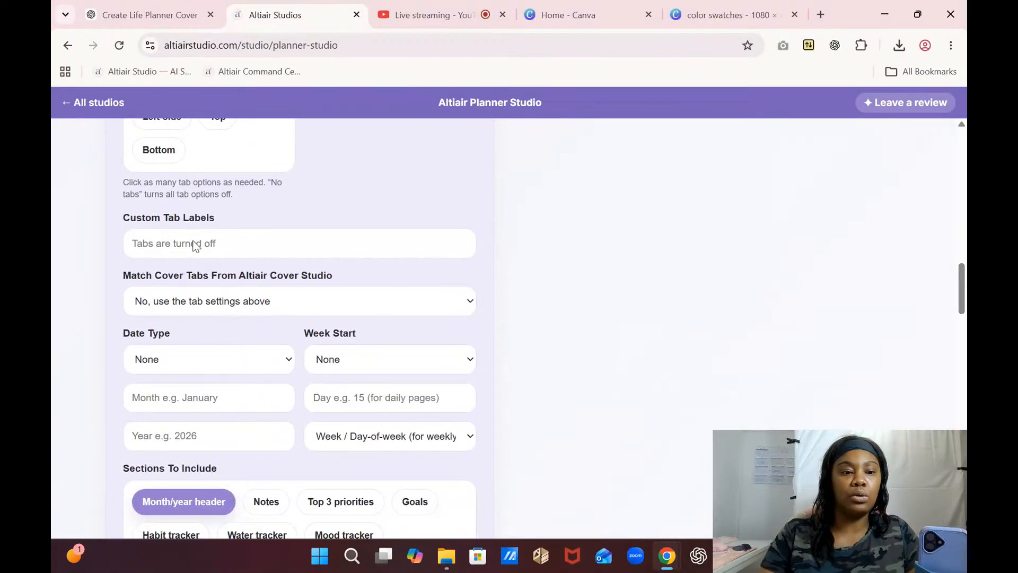
left_click(173, 301)
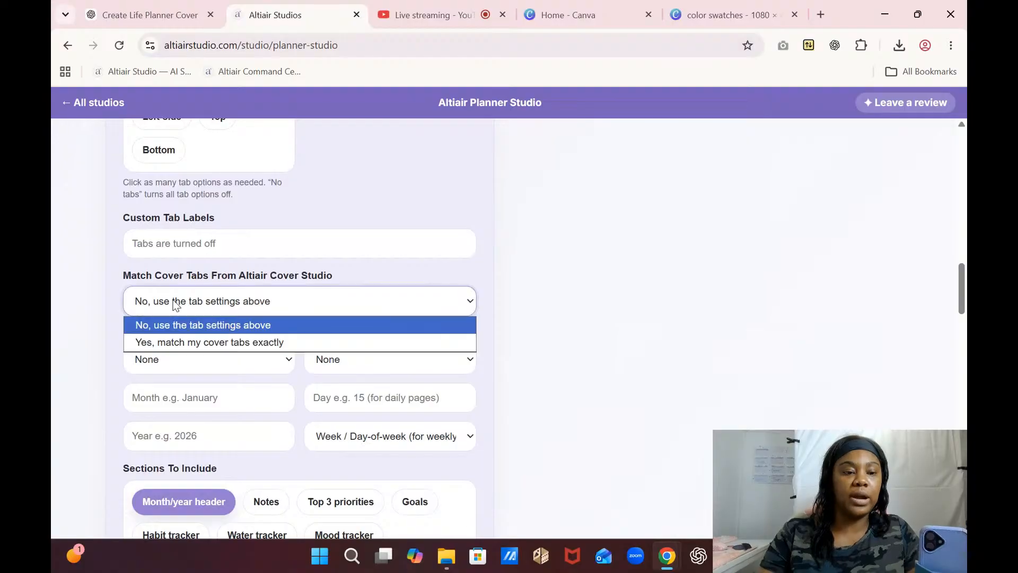
left_click(164, 335)
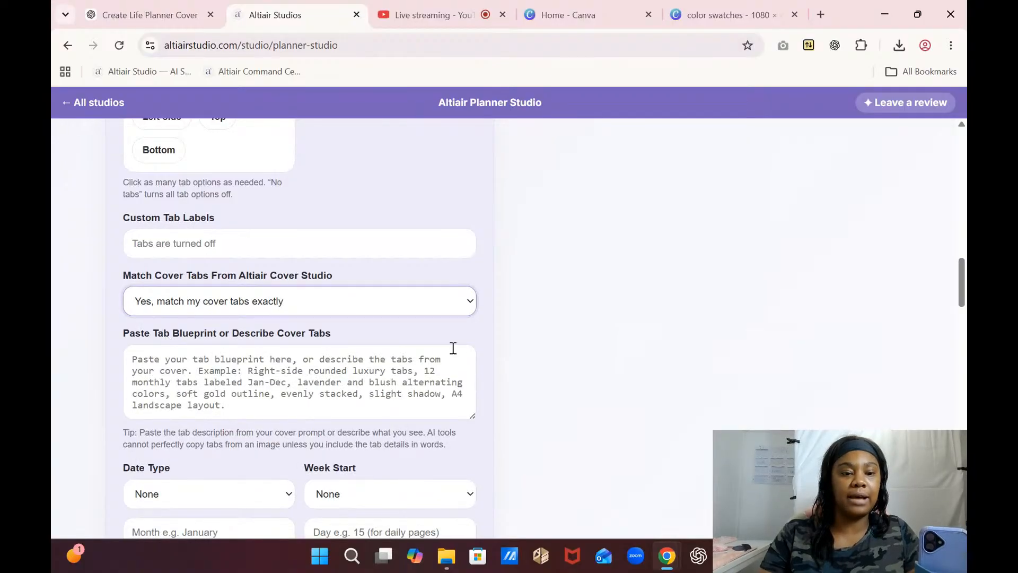
left_click_drag(964, 294, 964, 308)
- Switch to ChatGPT and attach the gray 2026 Life Planner cover image from the Digital Covers folder to a new message
left_click(139, 19)
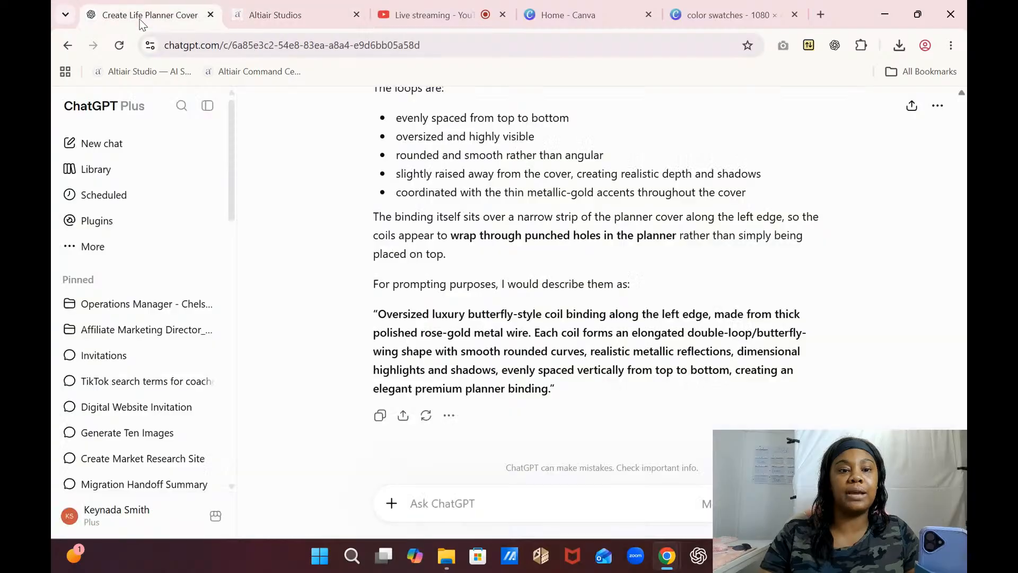
left_click(392, 503)
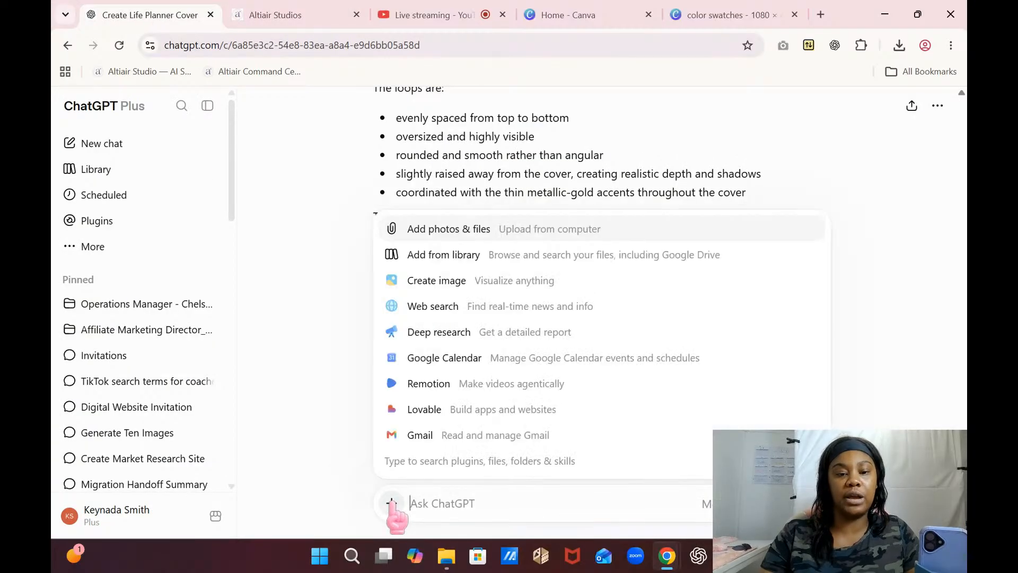
left_click(460, 231)
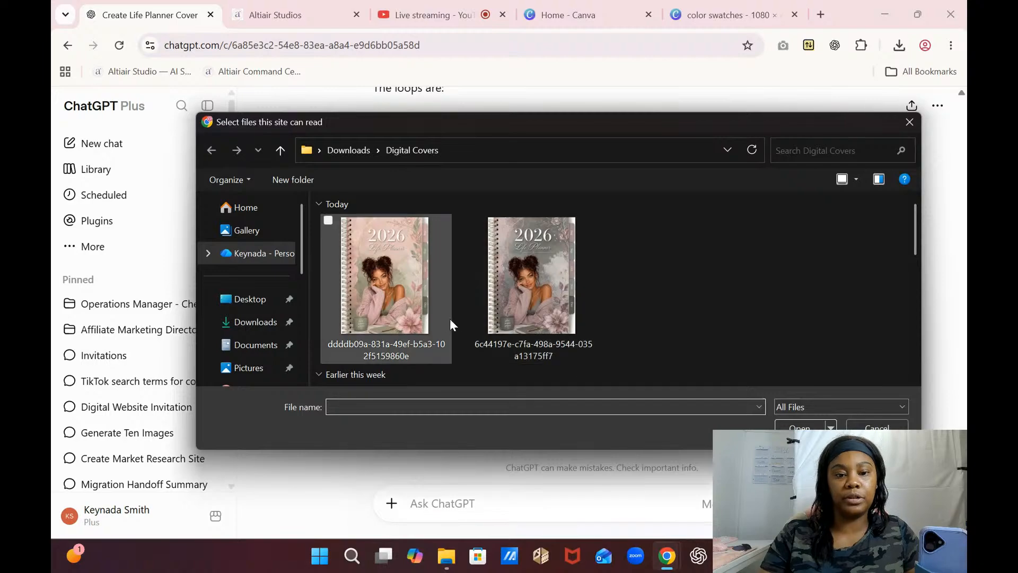
left_click(534, 281)
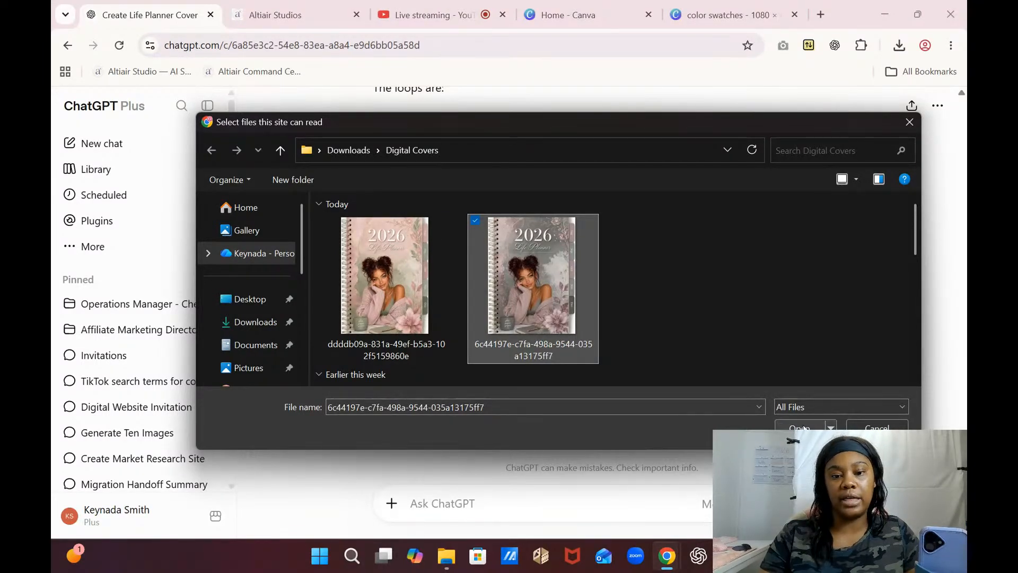
key("Return")
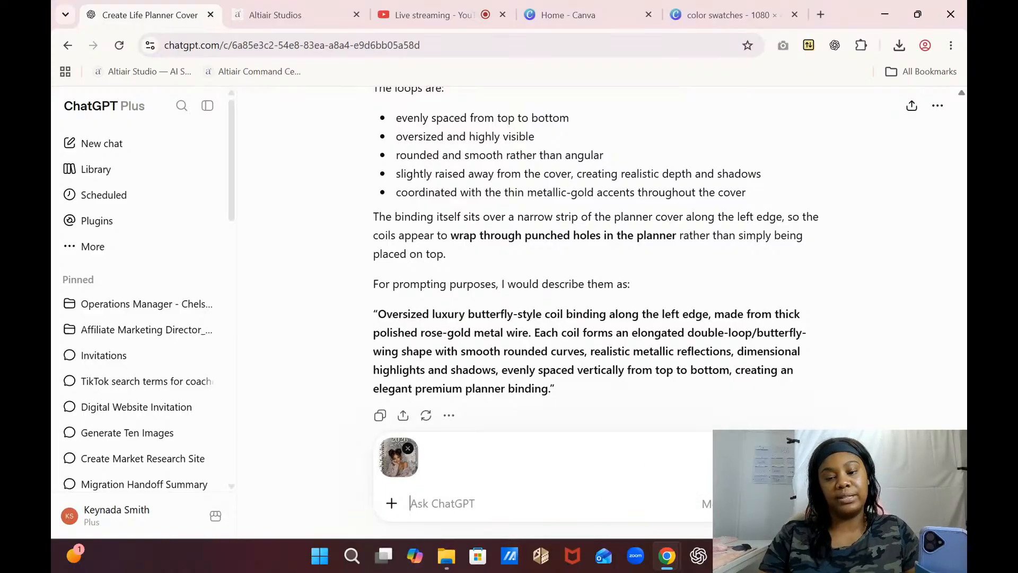
- Ask ChatGPT to describe the tabs in detail so they match exactly, and copy the tab prompt block from its reply
left_click(775, 503)
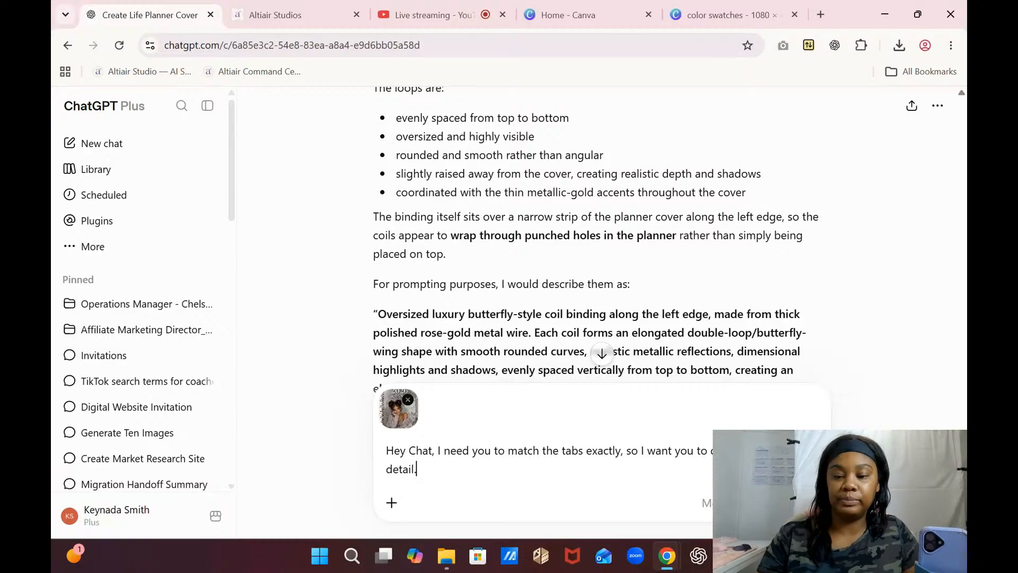
key("Return")
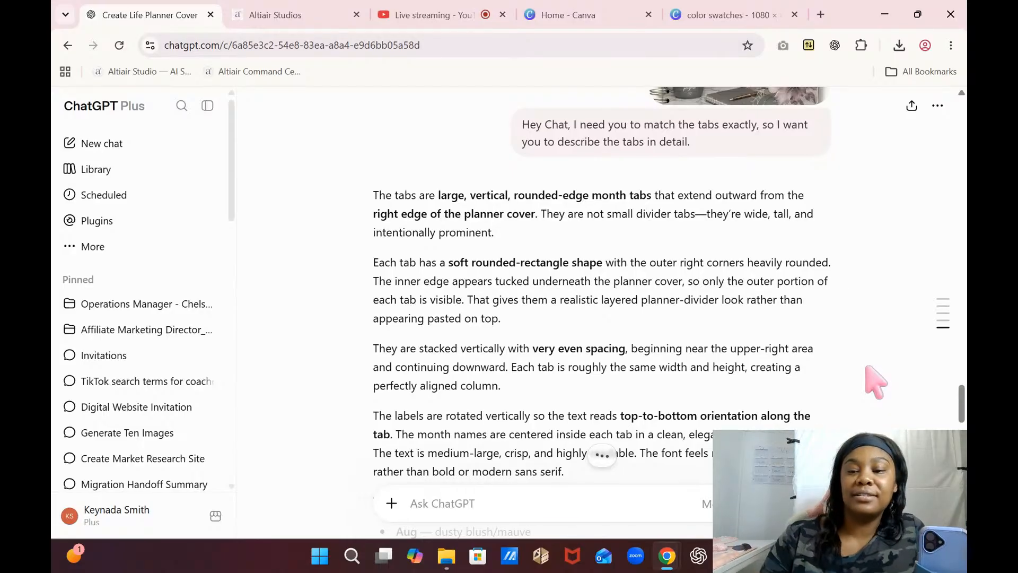
left_click_drag(962, 400, 961, 467)
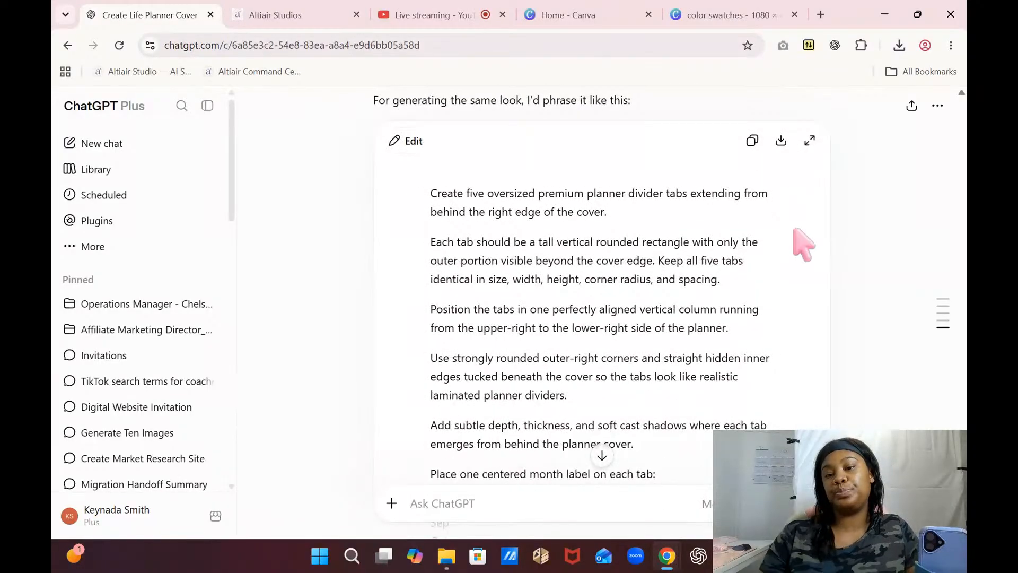
left_click(752, 142)
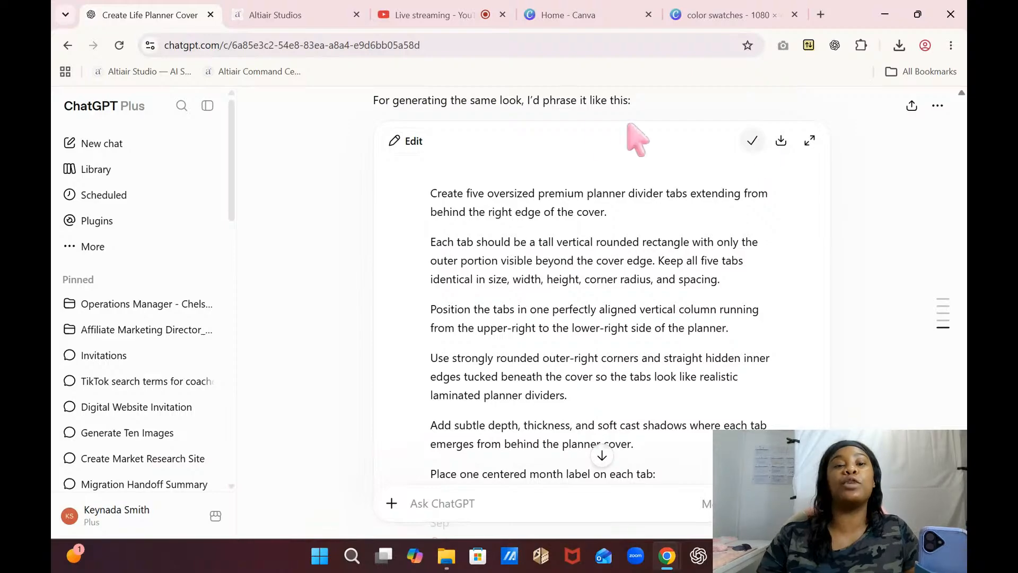
- Switch to Altiair Planner Studio and paste the copied tab description into Paste Tab Blueprint or Describe Cover Tabs
left_click(306, 8)
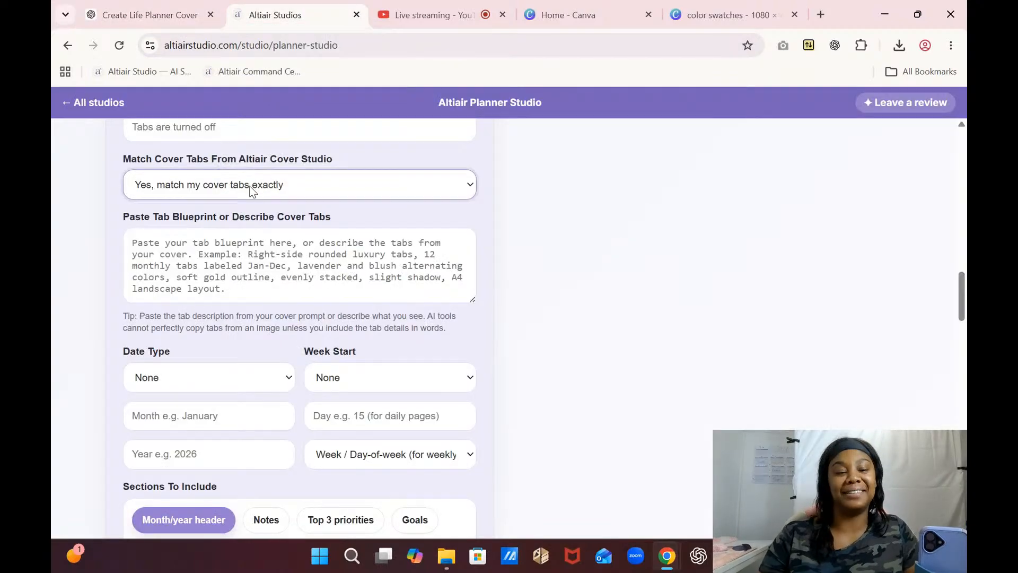
left_click(200, 260)
right_click(201, 260)
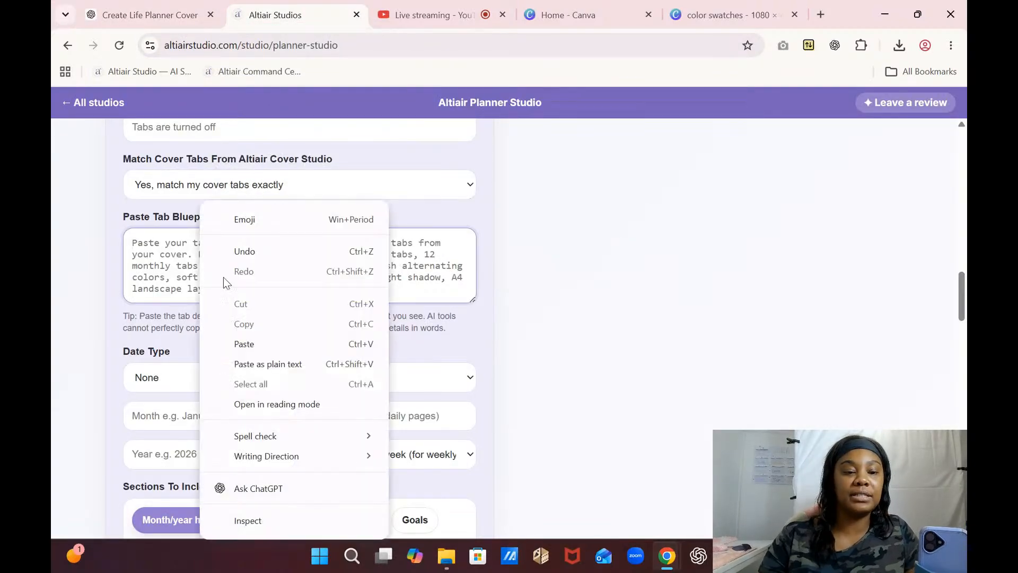
left_click(244, 362)
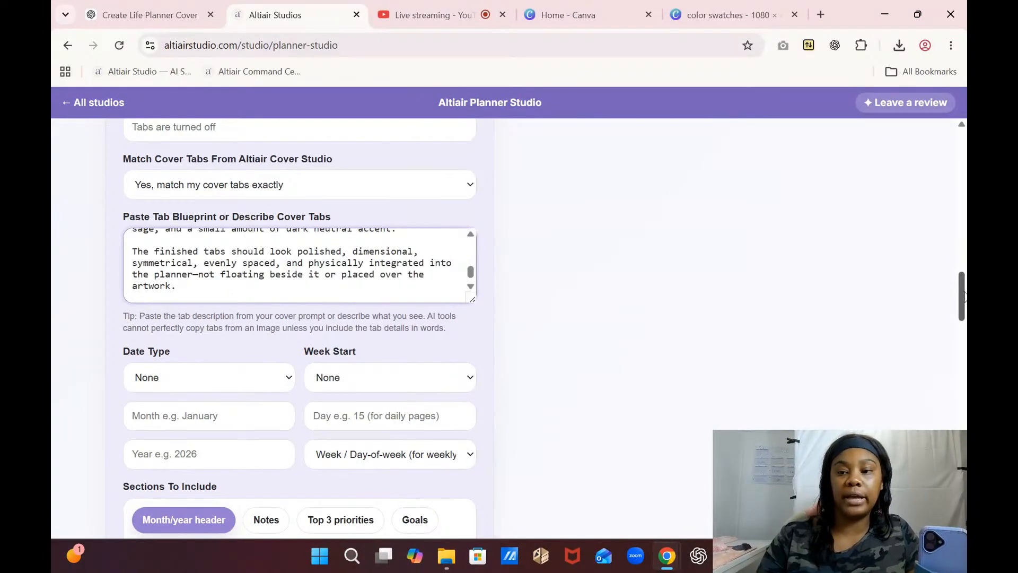
- Set the planner's Date Type to Dated and its Week Start to Sunday start
scroll(963, 301, "down", 3)
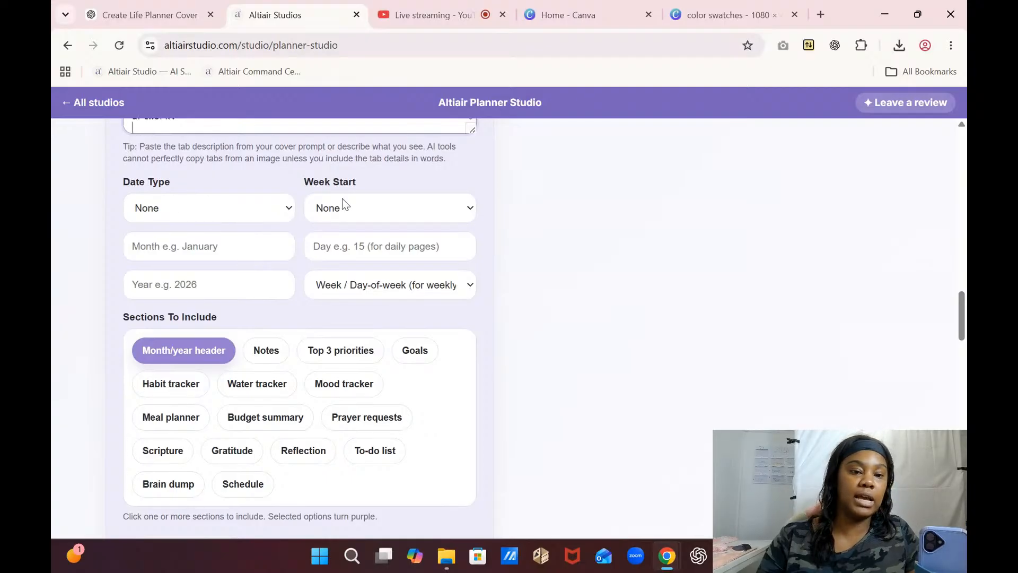
left_click(215, 218)
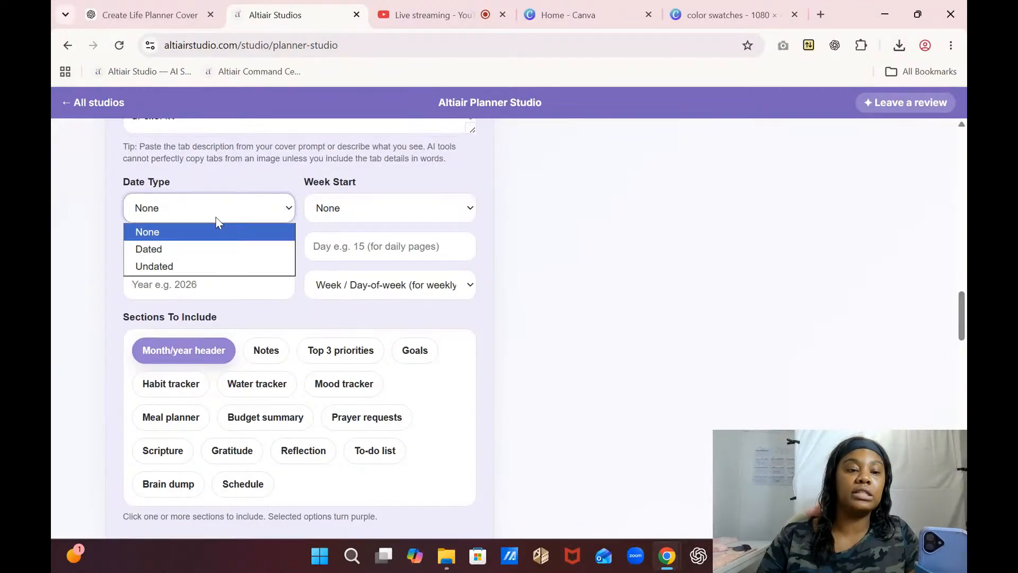
left_click(183, 251)
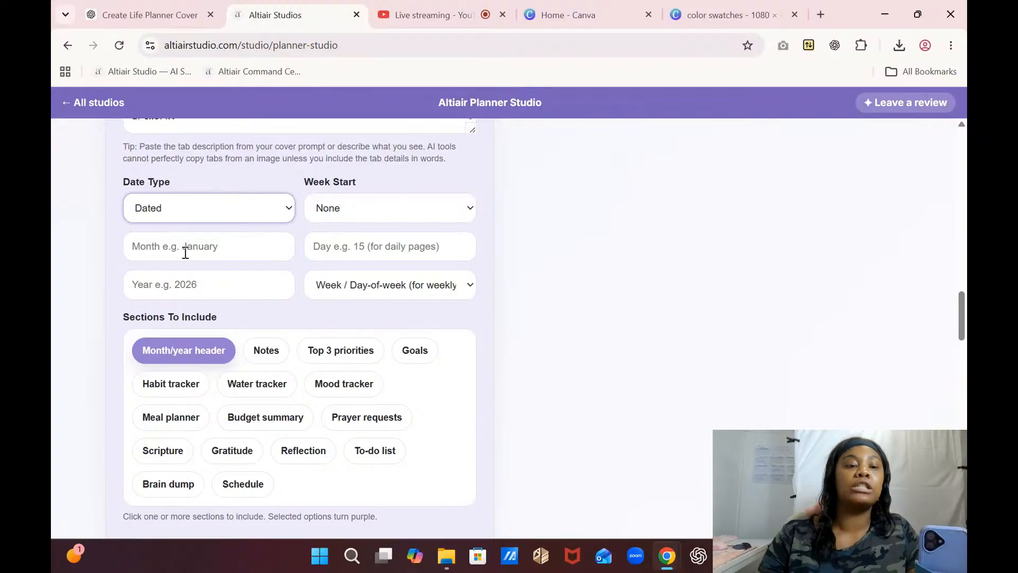
left_click(348, 208)
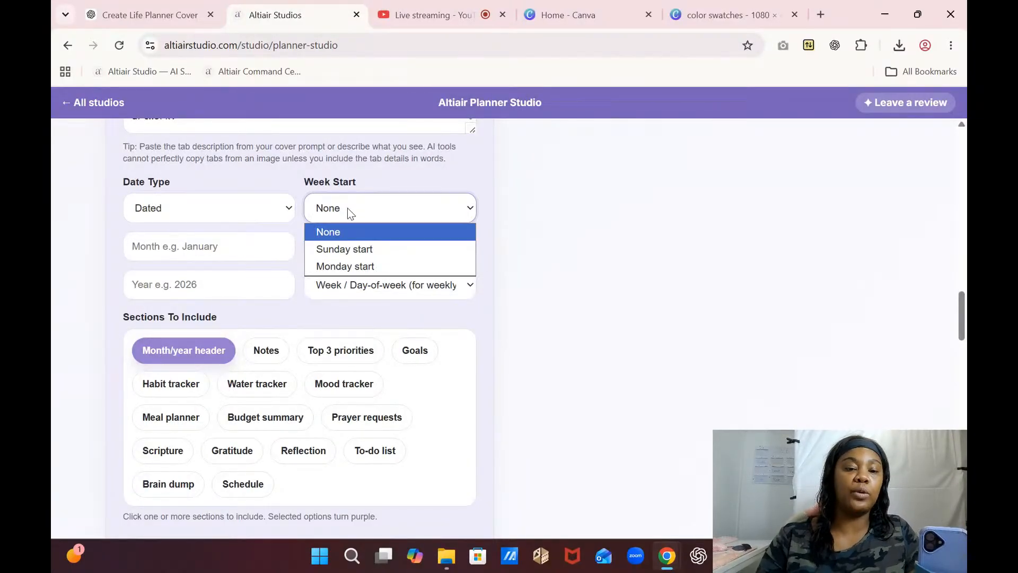
left_click(349, 249)
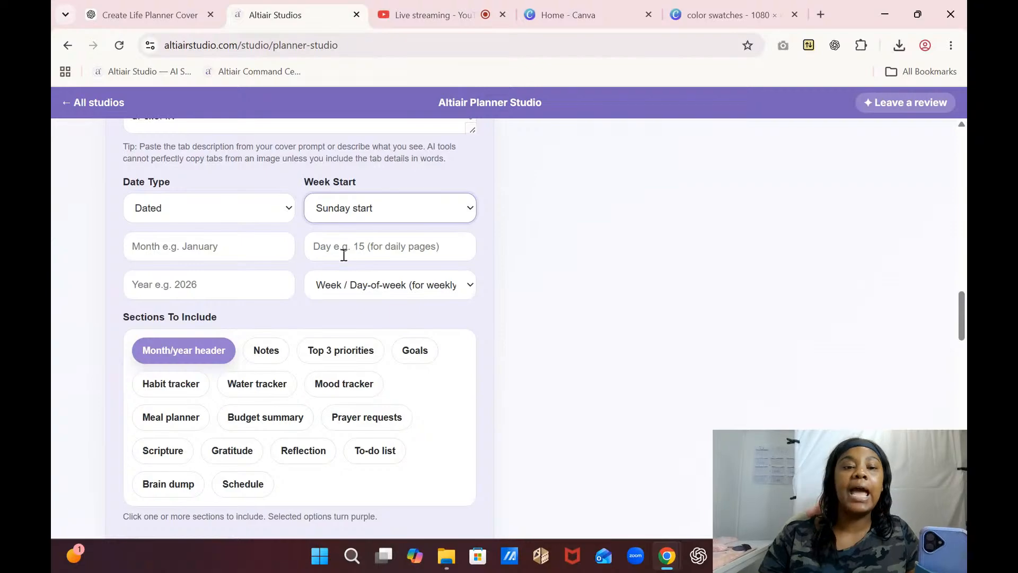
- Set the planner's month to August and its year to 2026
left_click(205, 250)
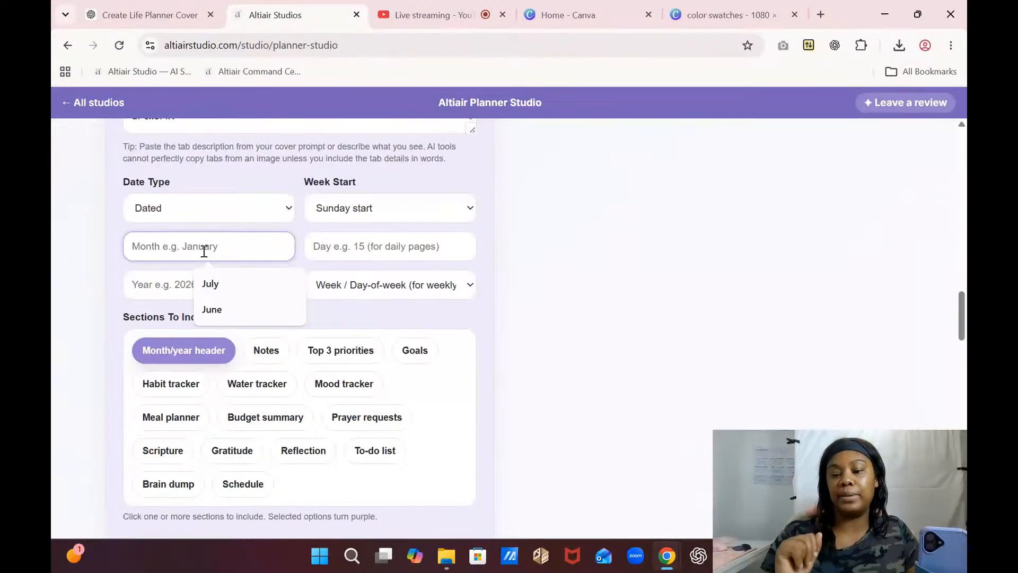
type("August")
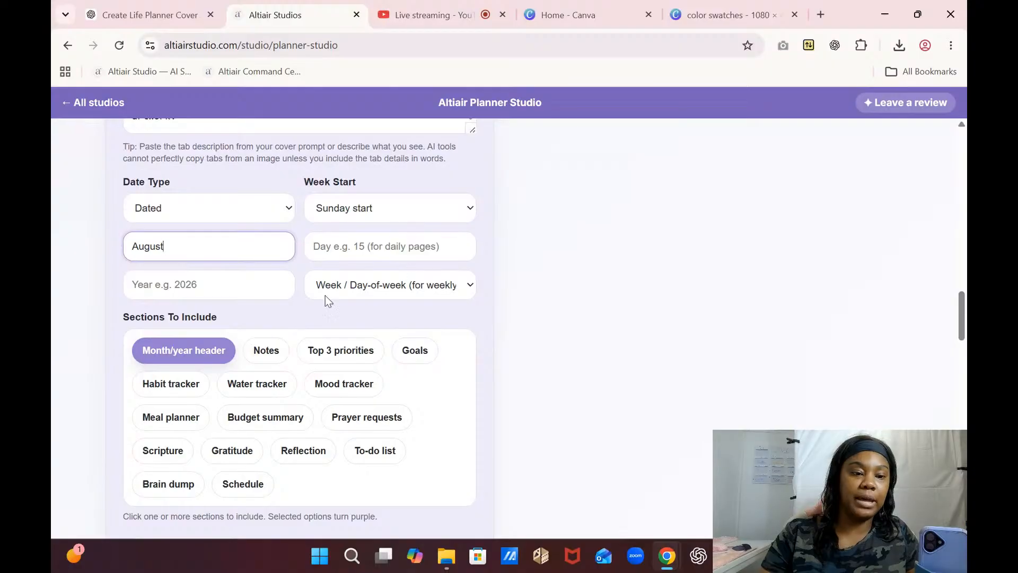
left_click(207, 292)
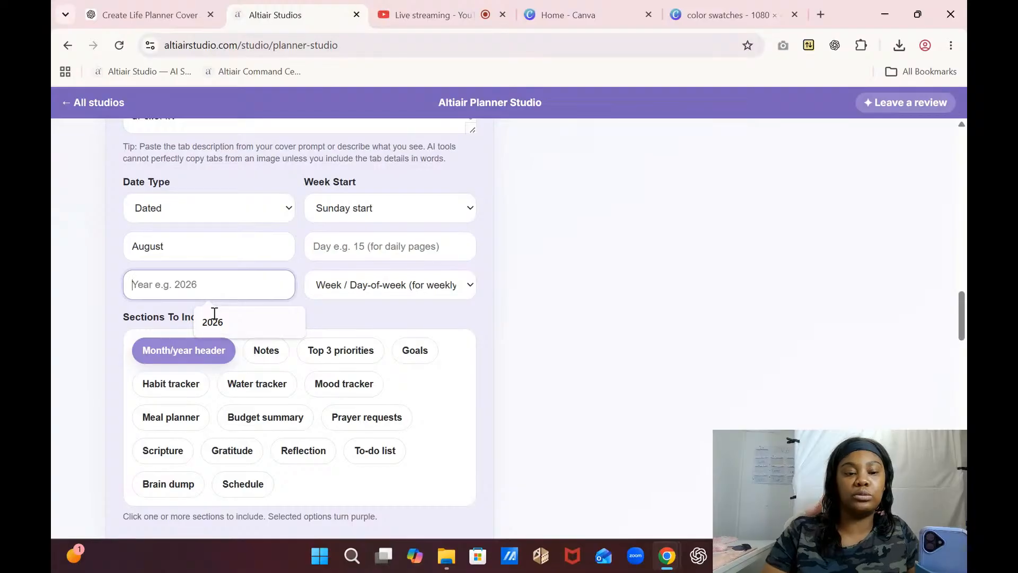
left_click(211, 317)
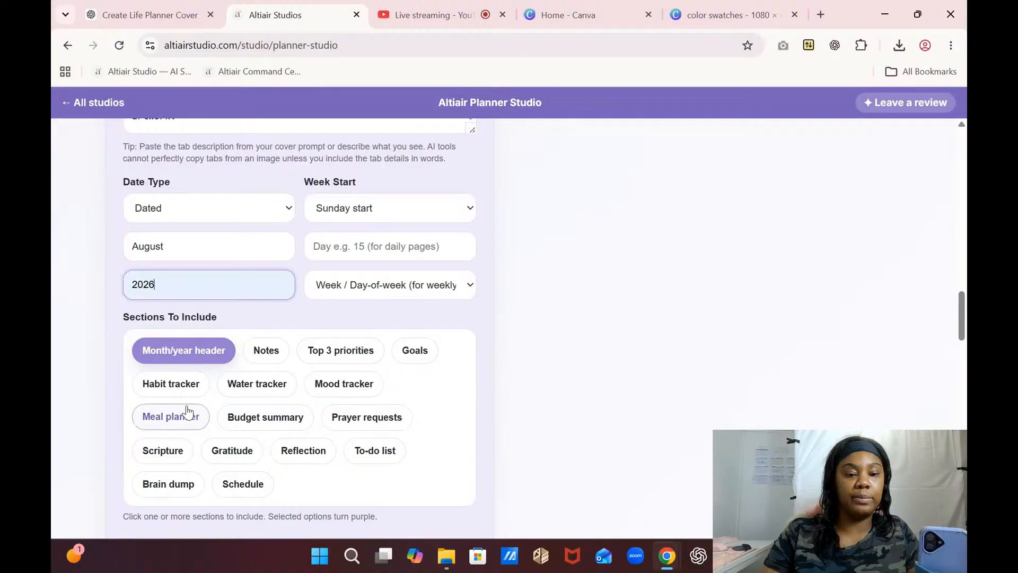
- Add Mood tracker and Habit tracker to the sections to include
left_click_drag(965, 317, 965, 335)
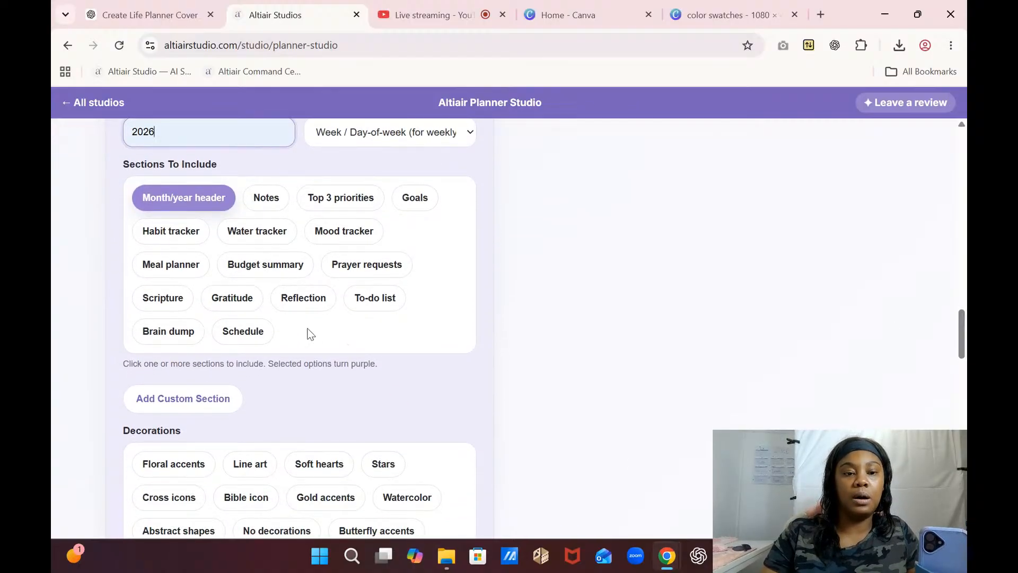
left_click(330, 233)
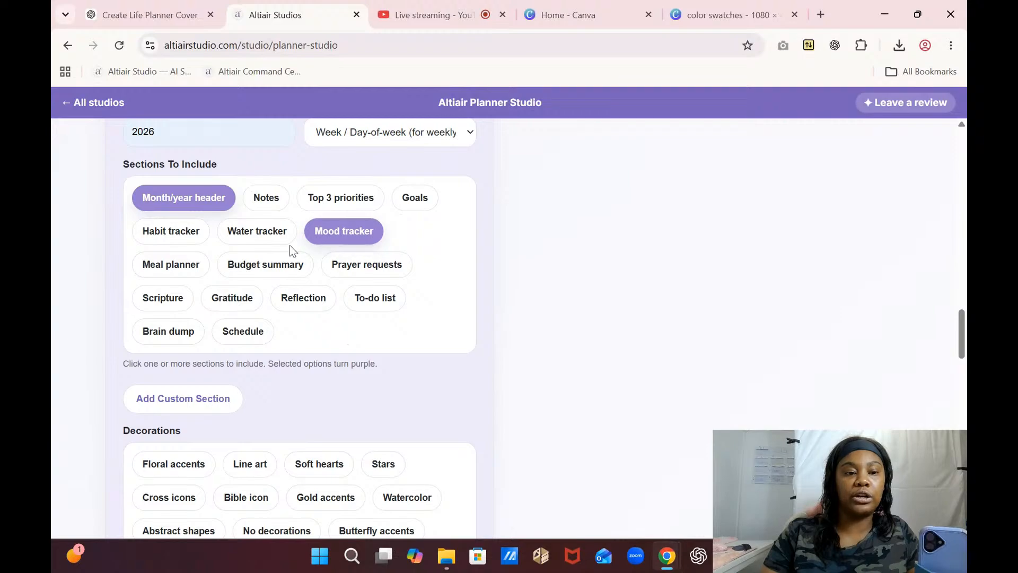
left_click(191, 236)
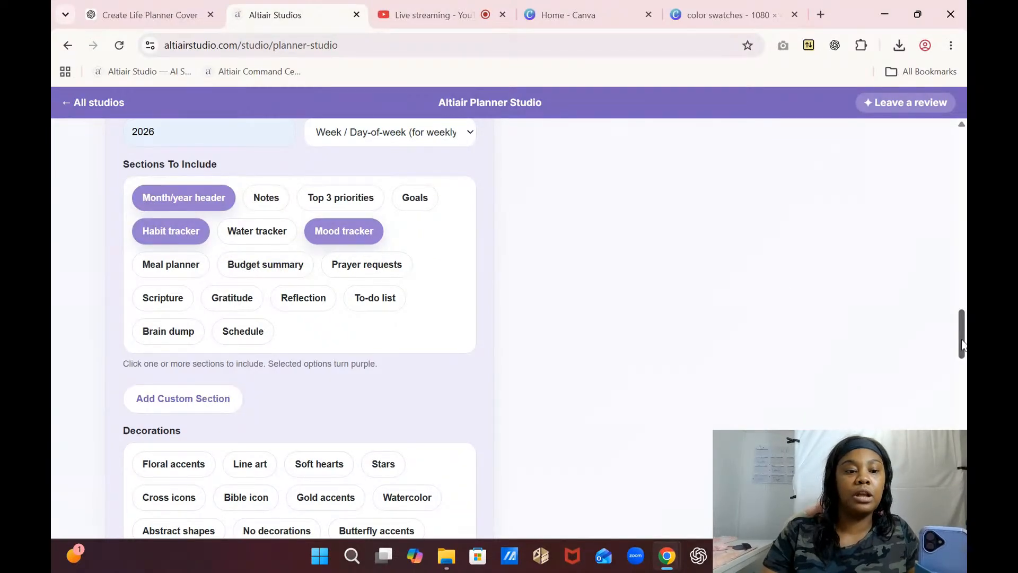
- Select Floral accents and Watercolor as the planner's decorations
left_click_drag(963, 344, 936, 375)
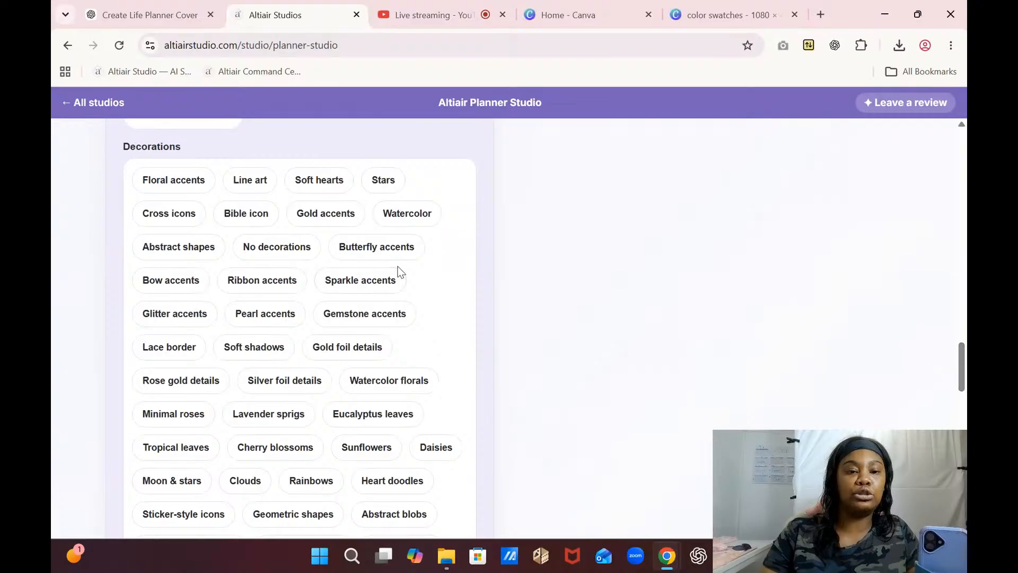
left_click(176, 183)
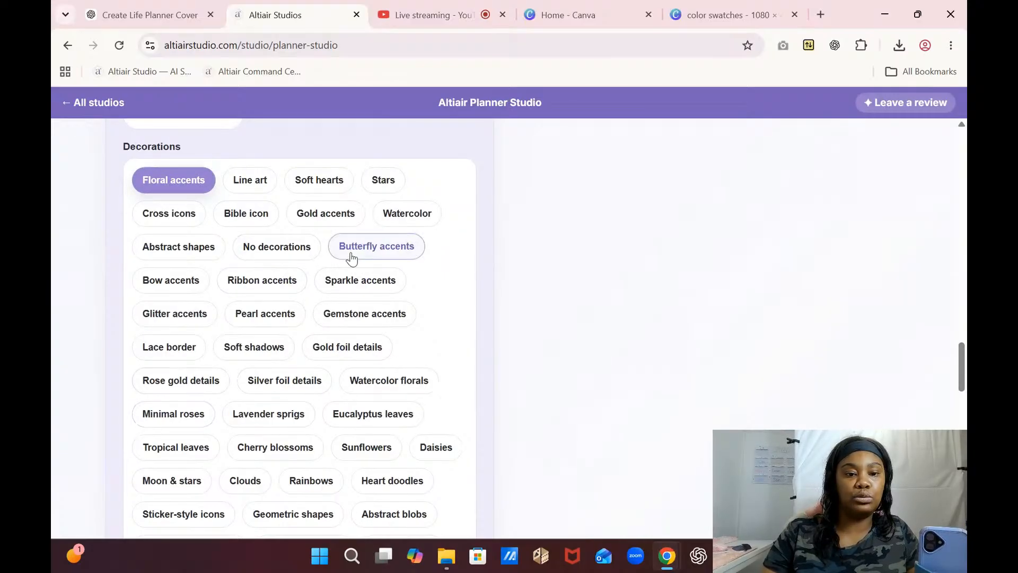
left_click(416, 217)
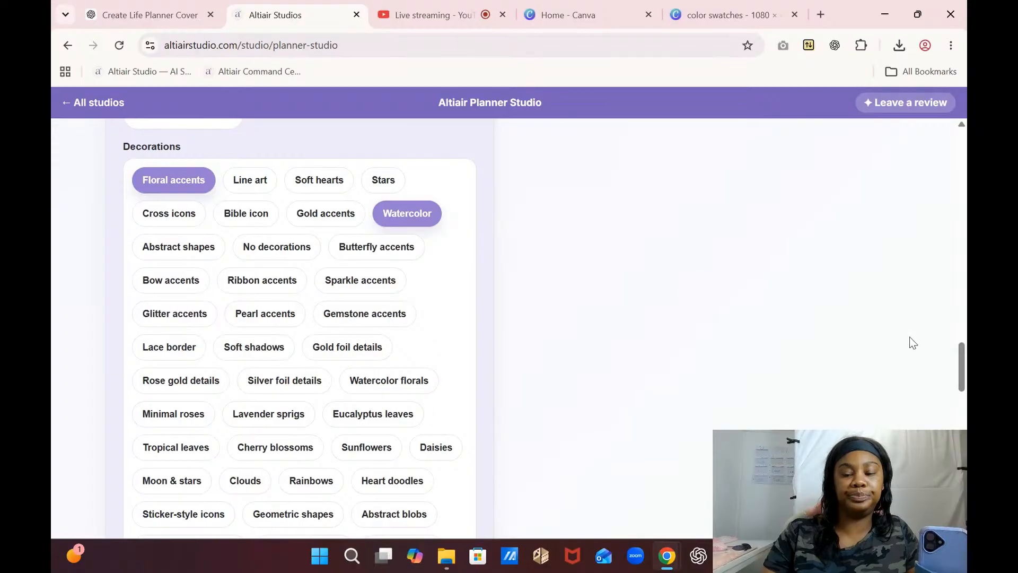
- In Advanced Customization, set Box Style to Luxury, Divider Style to Dotted and Writing Area Density to Wide
left_click_drag(962, 366, 963, 434)
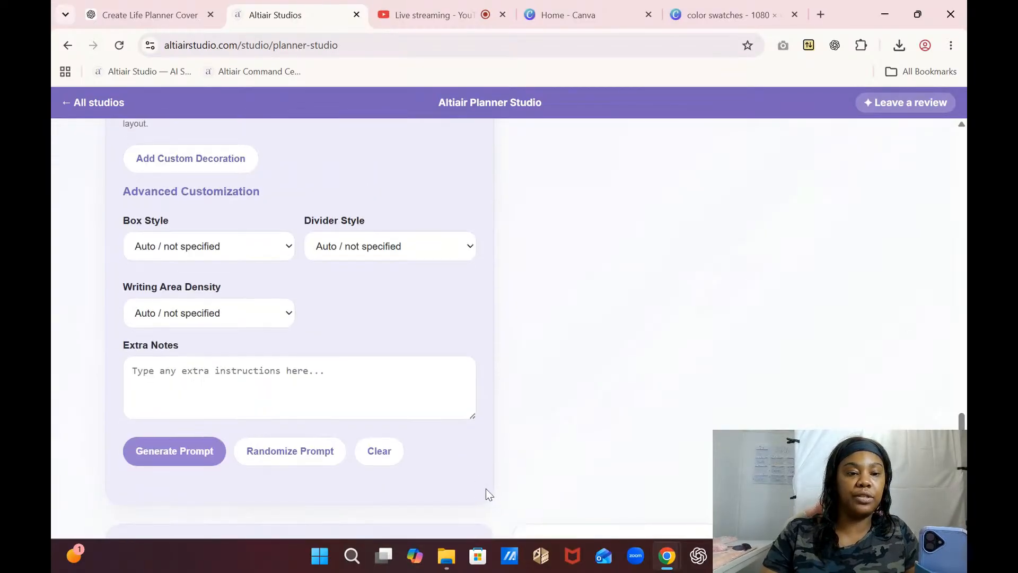
left_click(241, 254)
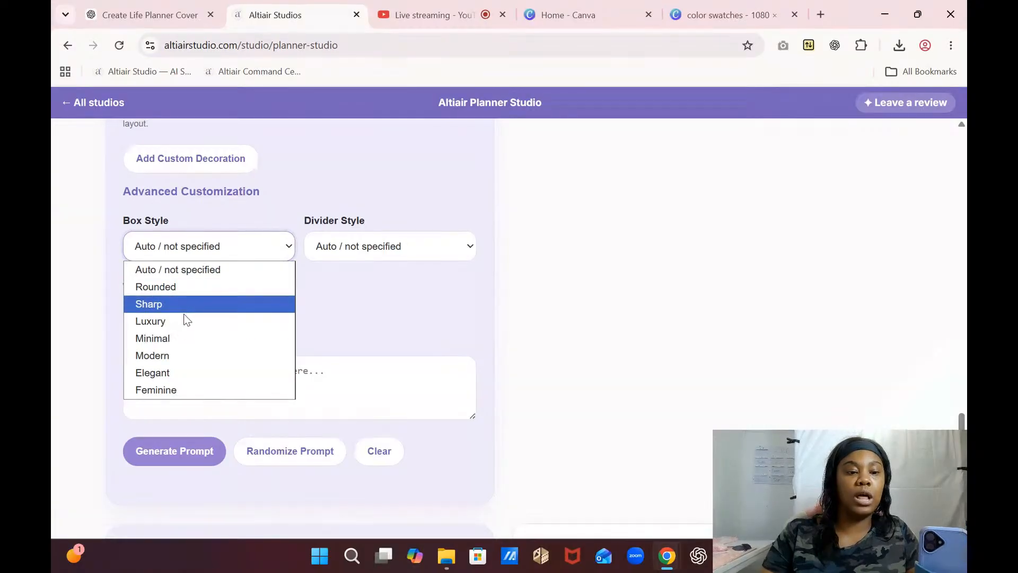
left_click(186, 320)
left_click(414, 245)
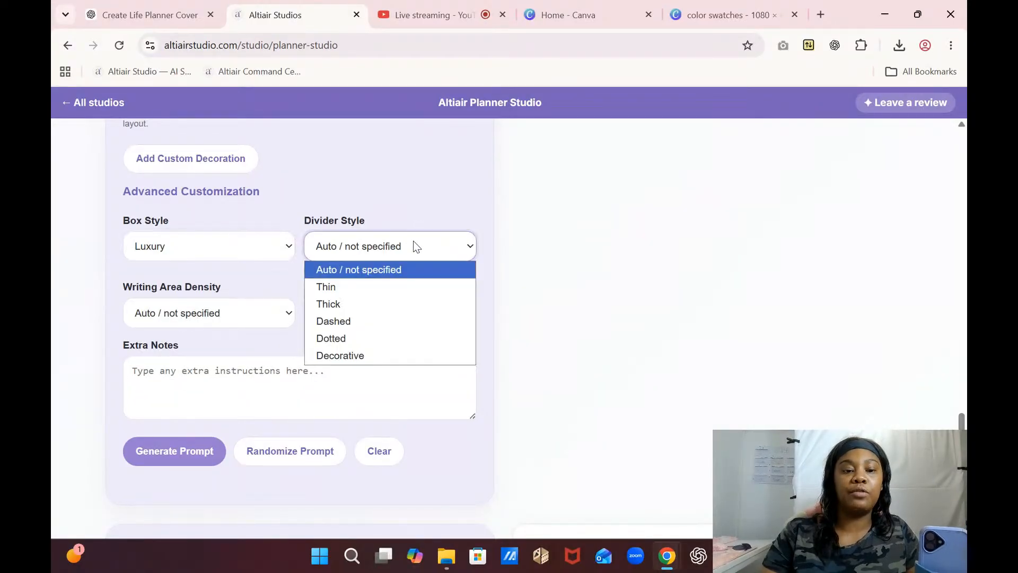
left_click(328, 339)
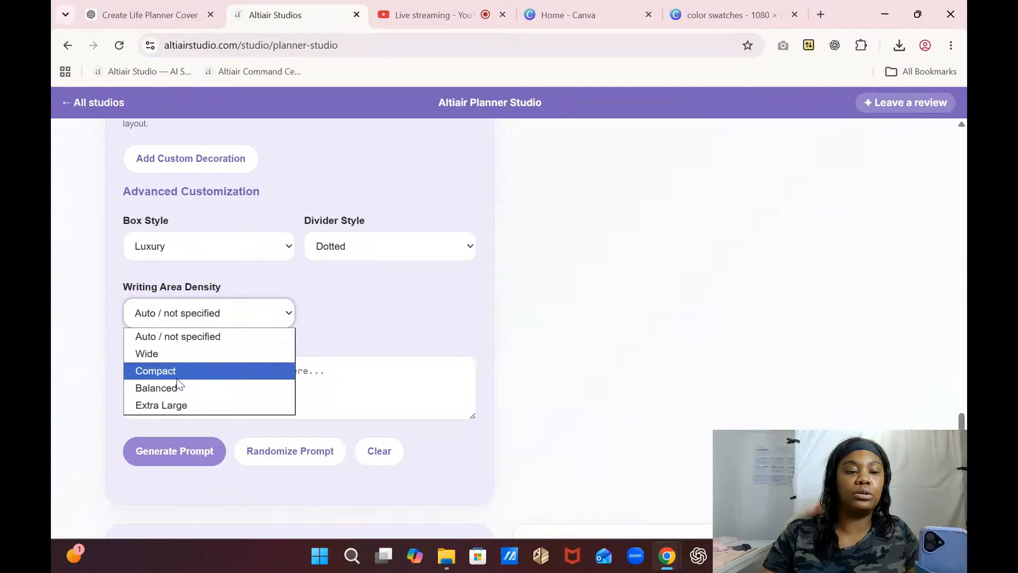
left_click(173, 354)
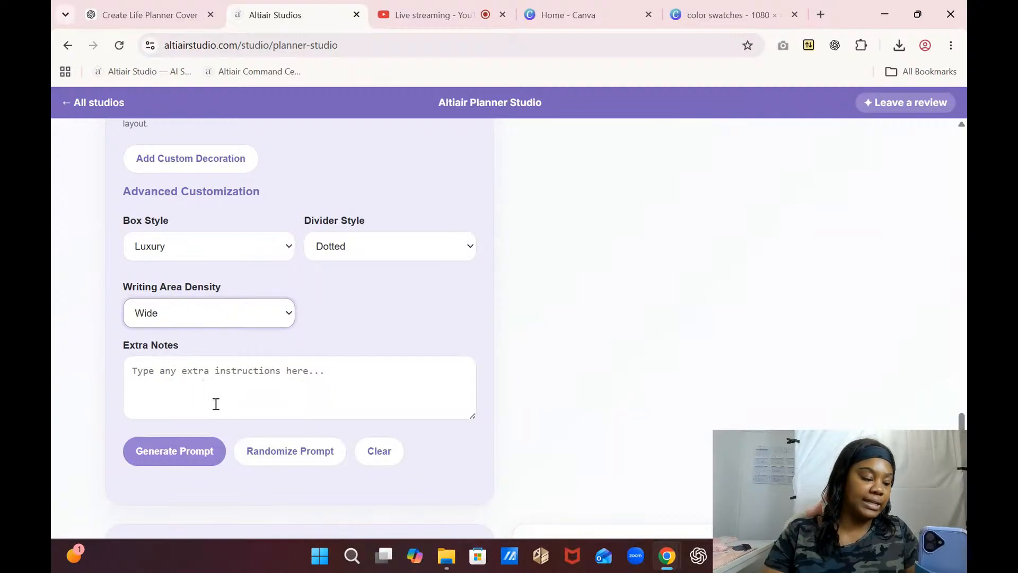
- Generate the planner prompt and review the text under Generated Prompt
left_click(182, 456)
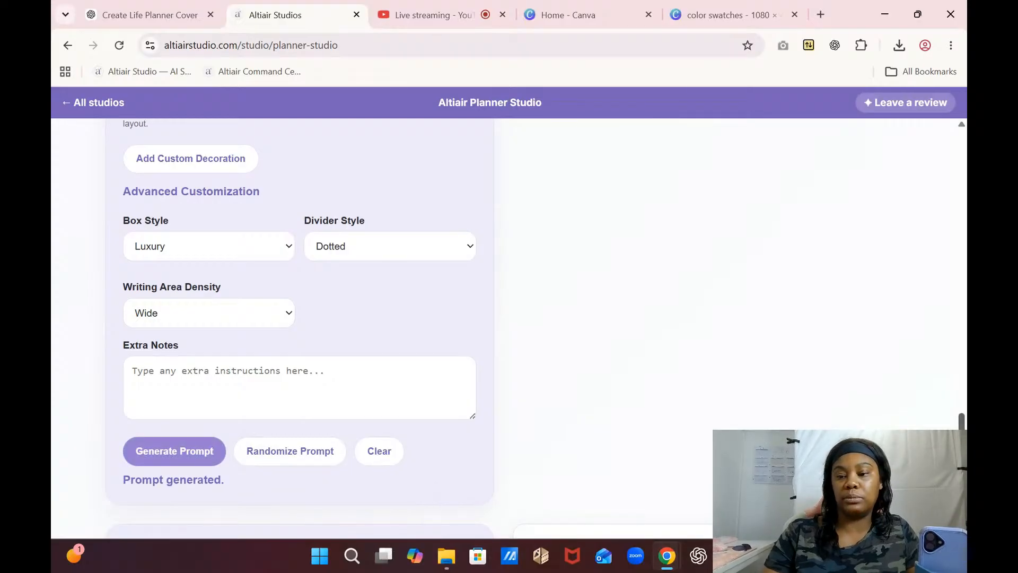
left_click_drag(962, 436, 966, 131)
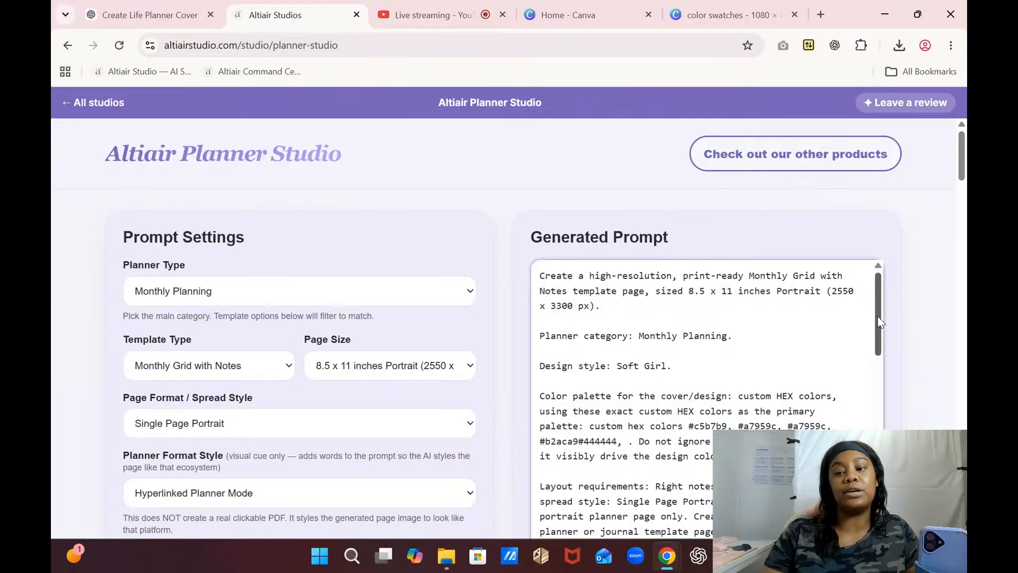
left_click_drag(877, 316, 901, 285)
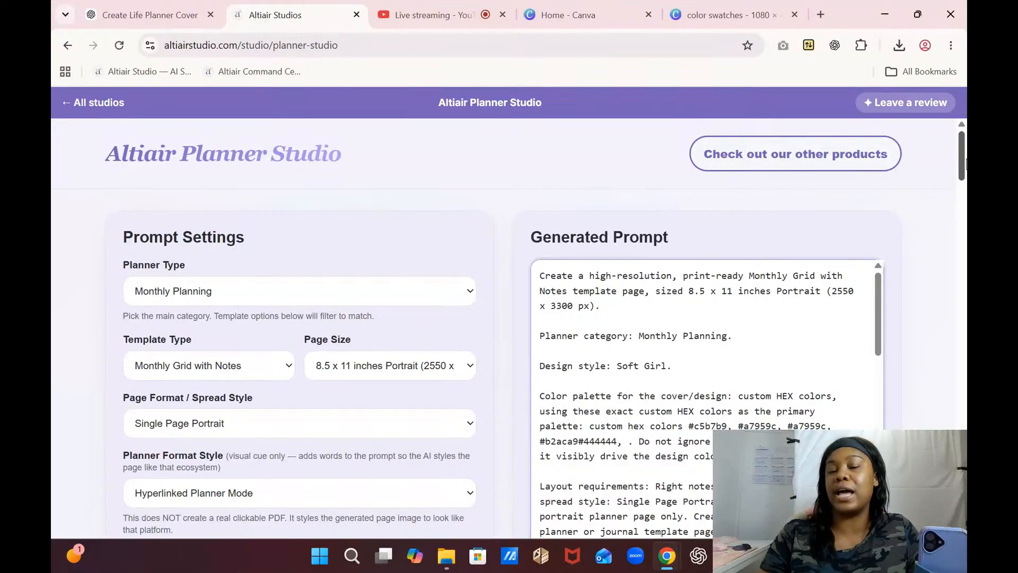
- Copy the generated planner prompt from Altiair Planner Studio and paste it into the Create Life Planner Cover chat in ChatGPT
left_click_drag(964, 163, 964, 206)
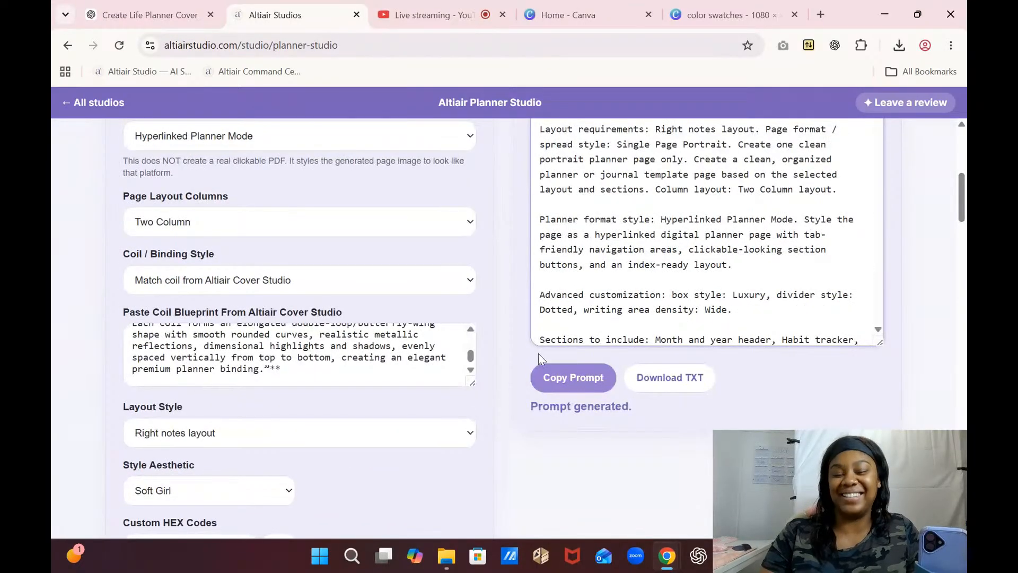
left_click(556, 381)
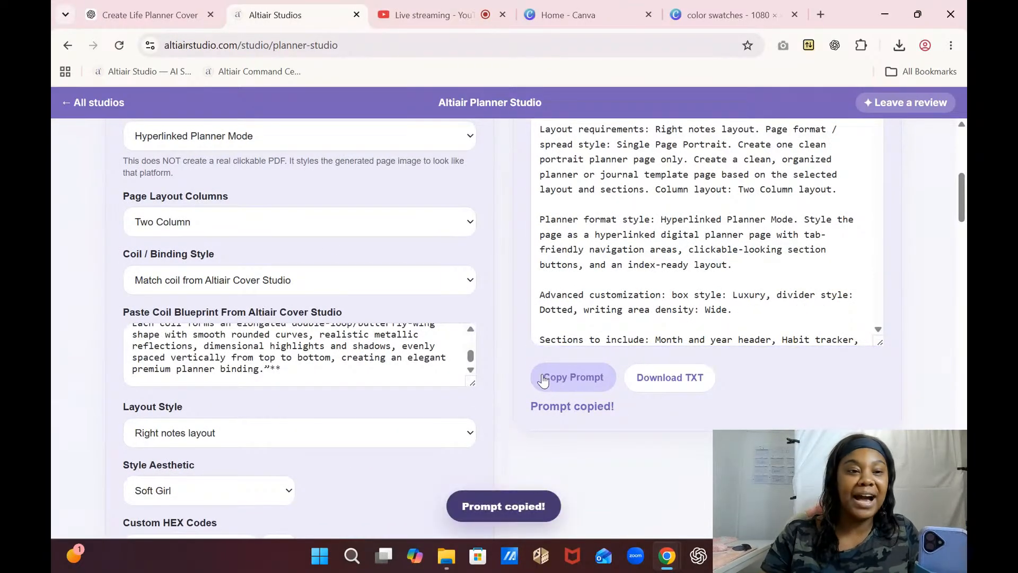
left_click(167, 21)
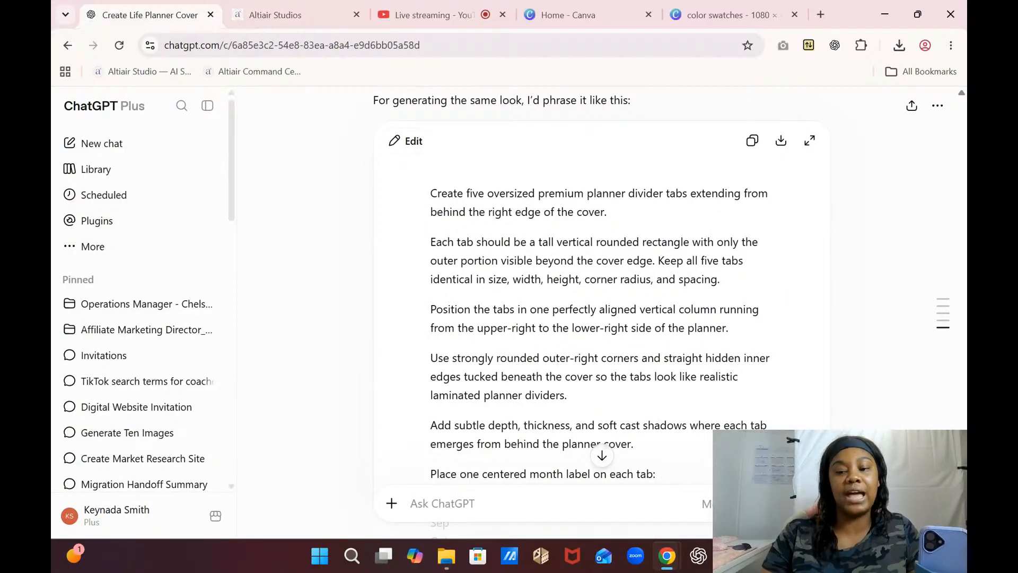
scroll(602, 319, "down", 10)
left_click(430, 501)
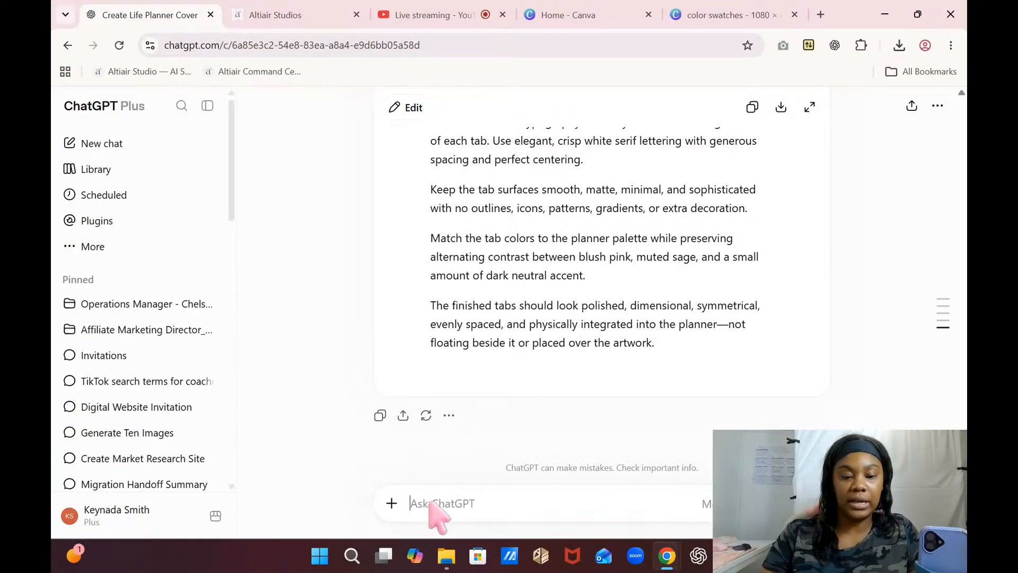
right_click(430, 502)
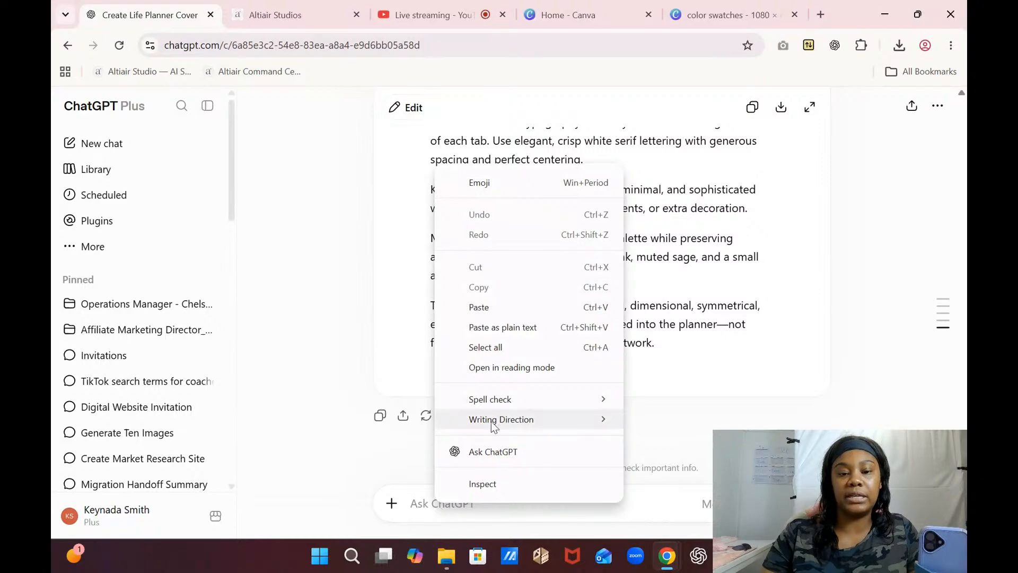
left_click(477, 307)
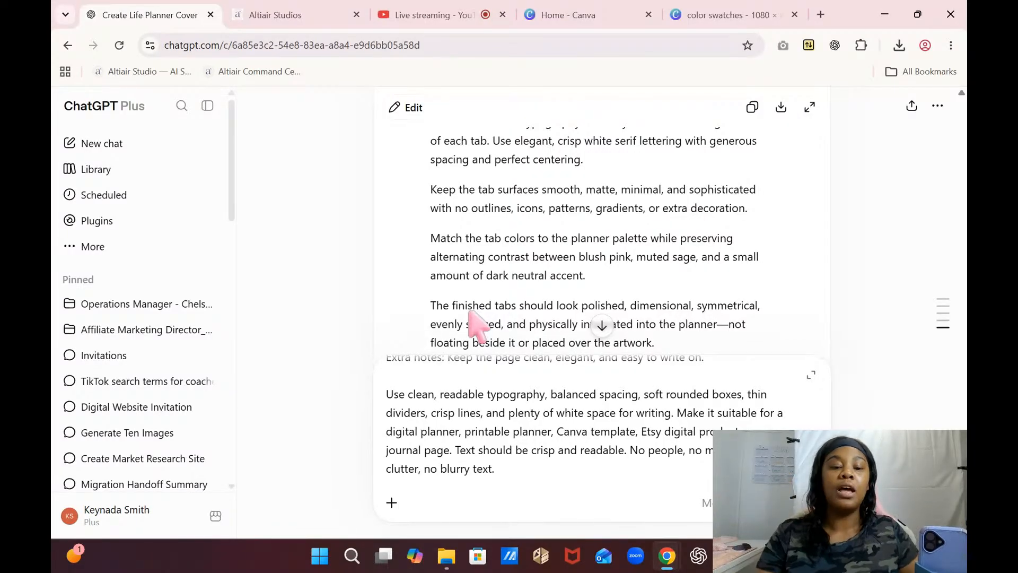
- Add the Create image tool to the pasted planner prompt and send it to generate the page
left_click(392, 503)
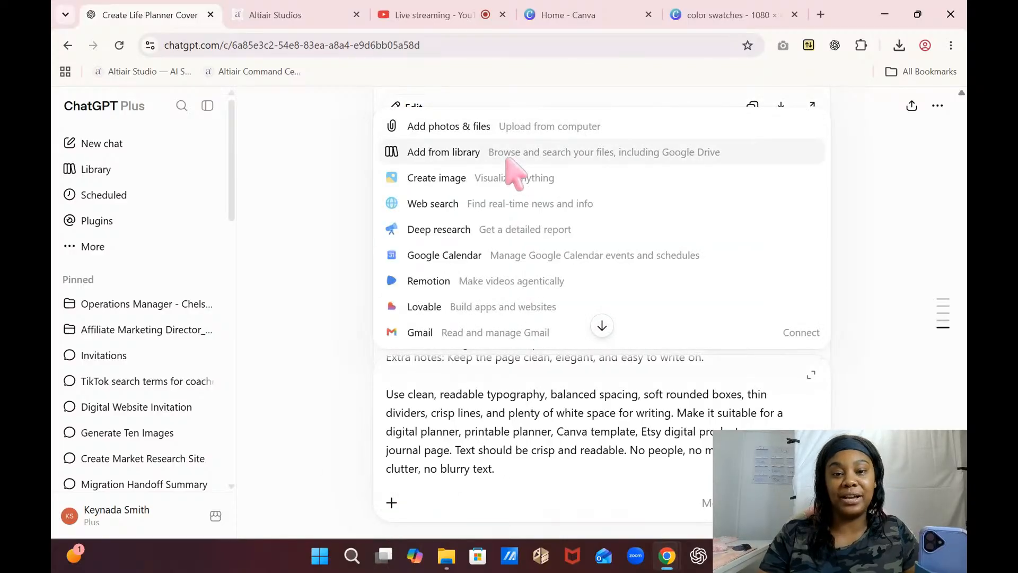
left_click(472, 180)
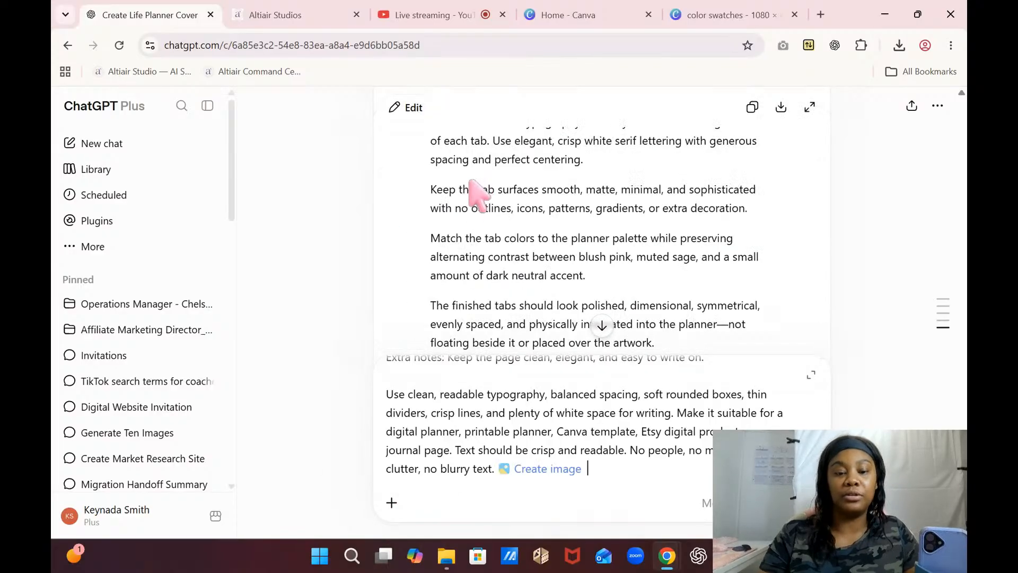
left_click(392, 503)
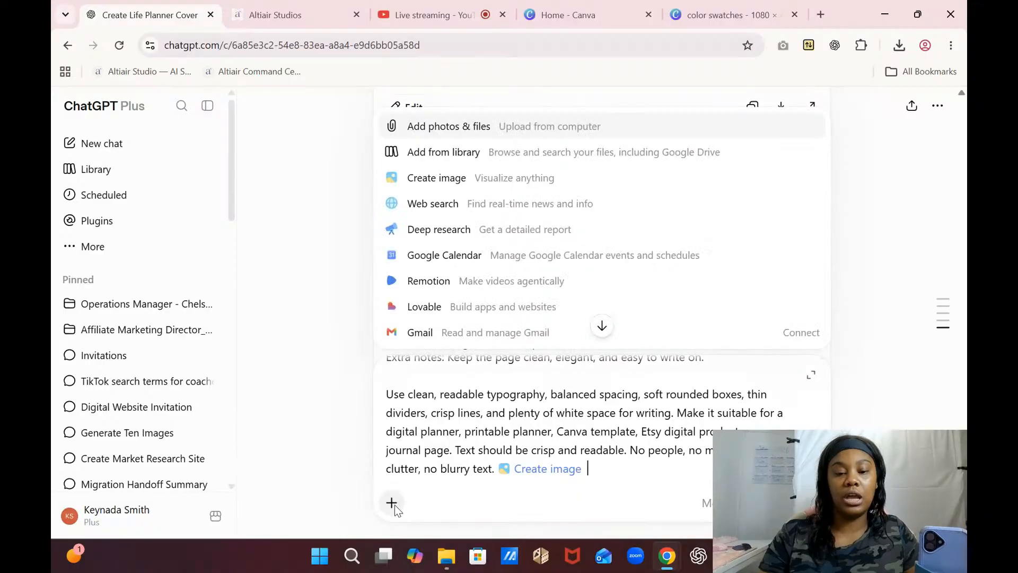
left_click(394, 504)
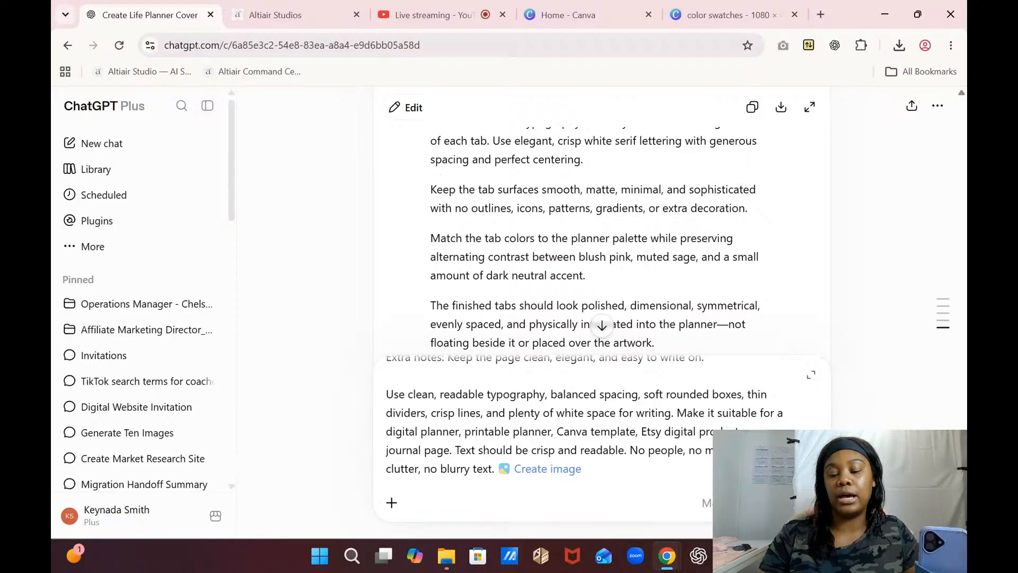
key("Return")
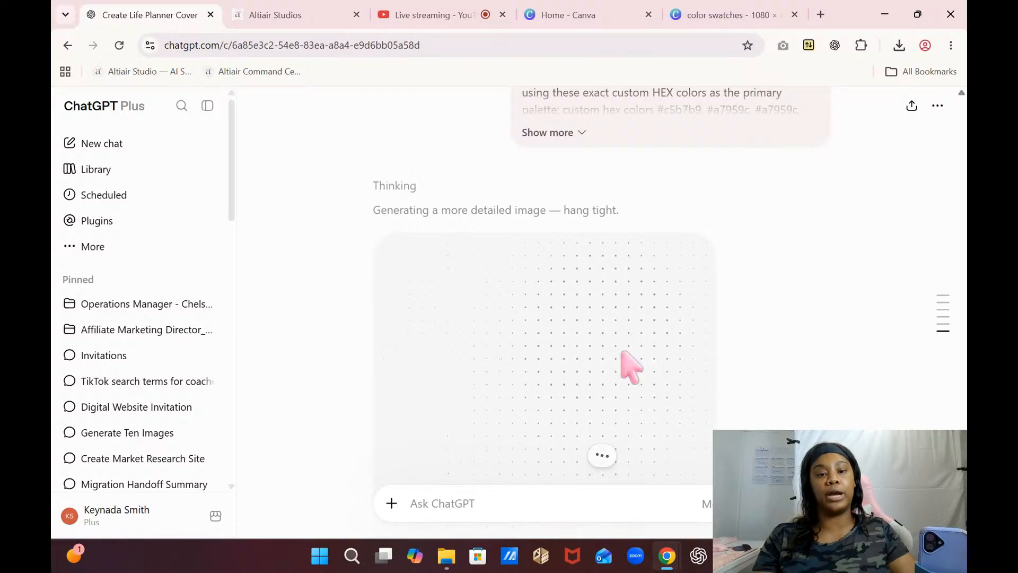
left_click(297, 21)
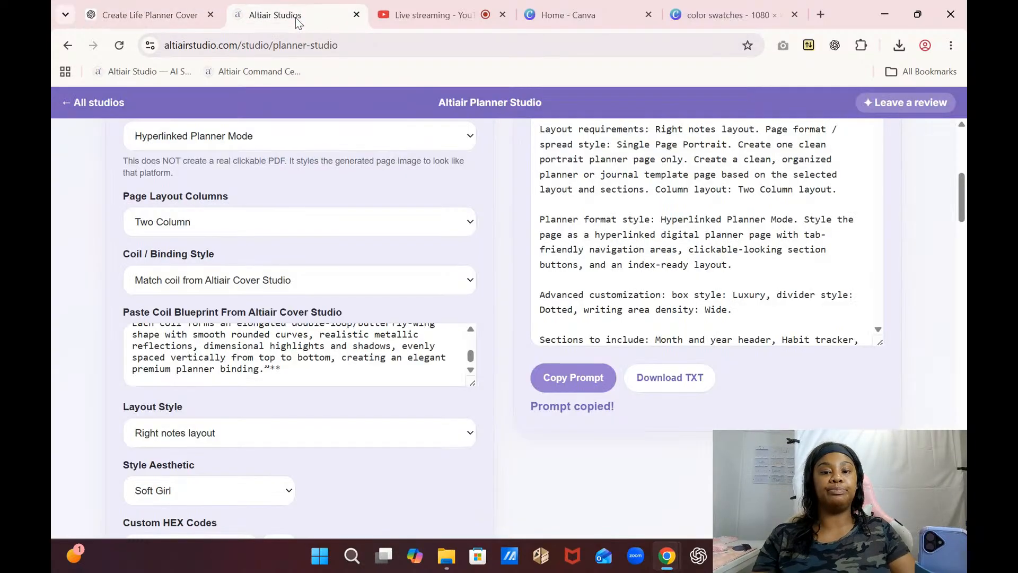
left_click(422, 15)
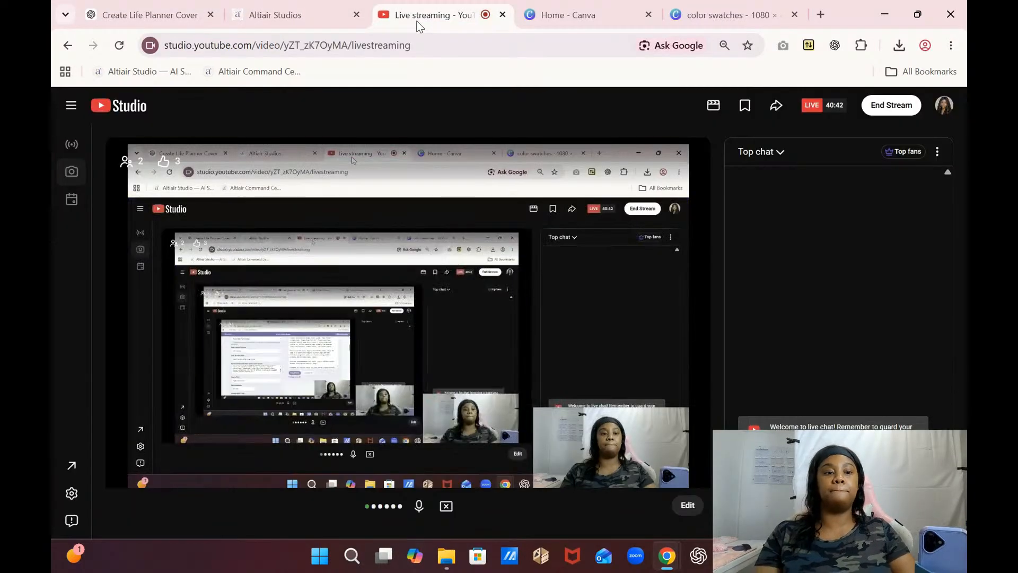
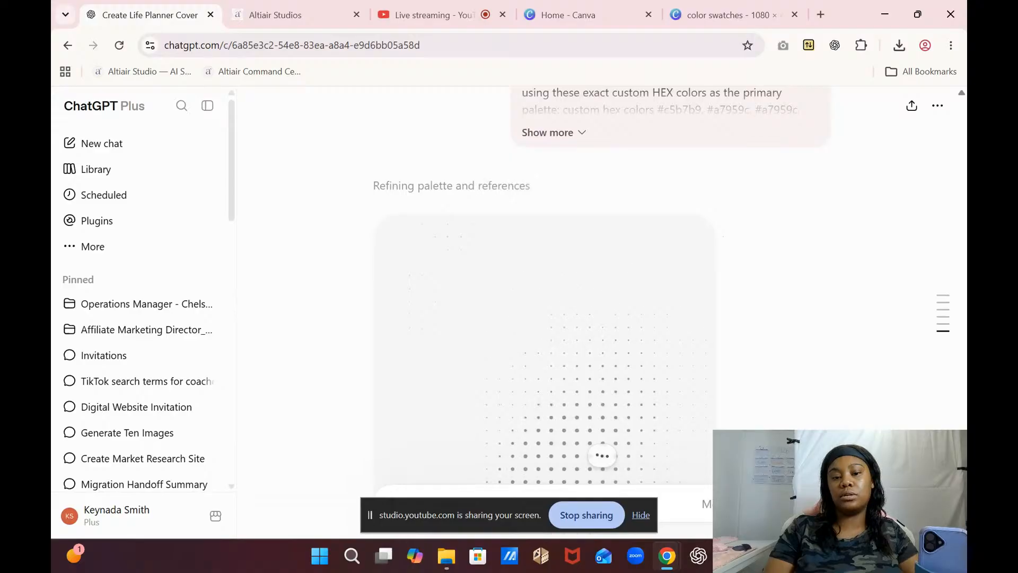
- Reload the ChatGPT conversation and return to the planner image being generated at its end
scroll(545, 313, "down", 4)
scroll(545, 312, "up", 2)
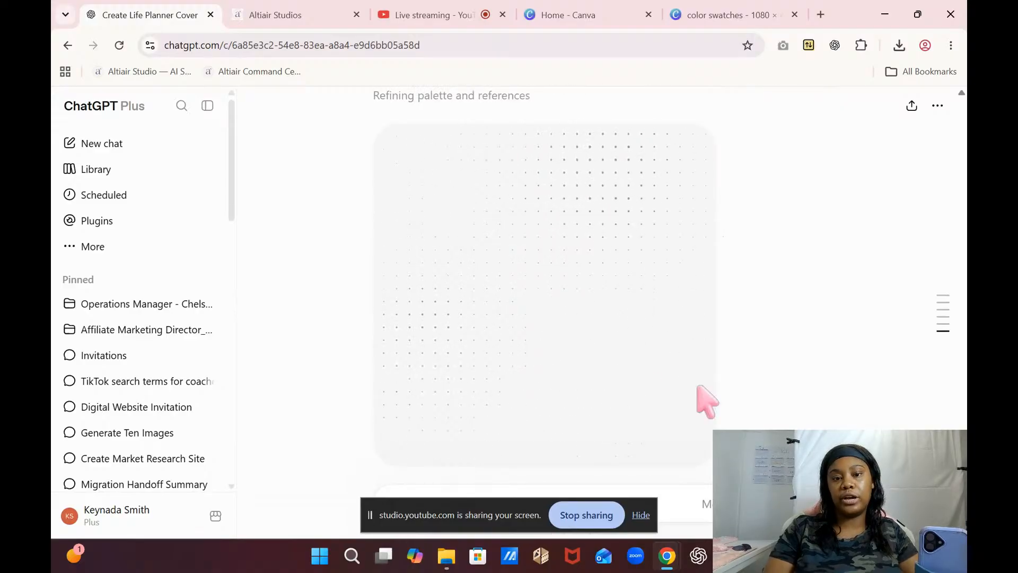
left_click(122, 48)
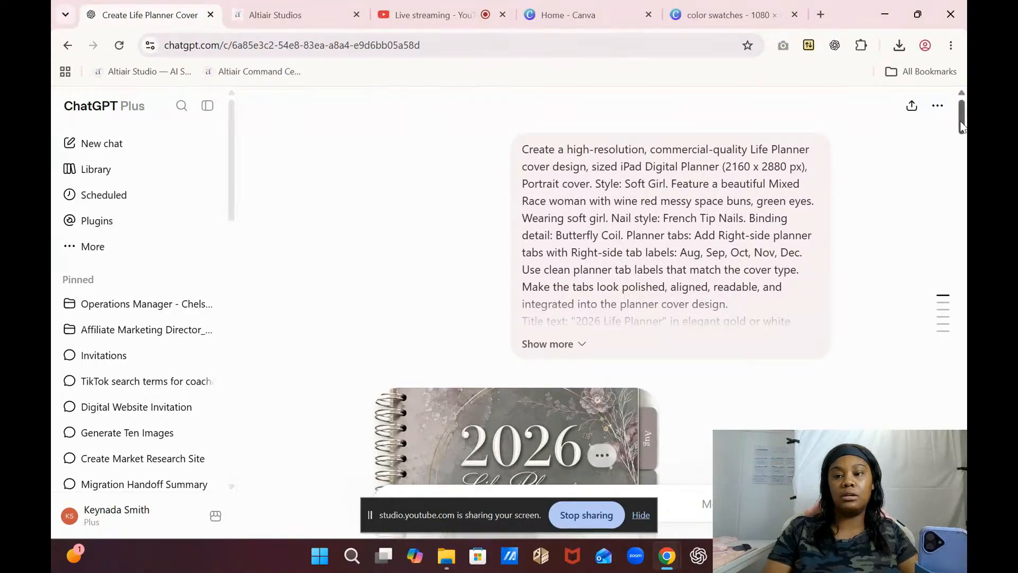
left_click_drag(963, 124, 964, 513)
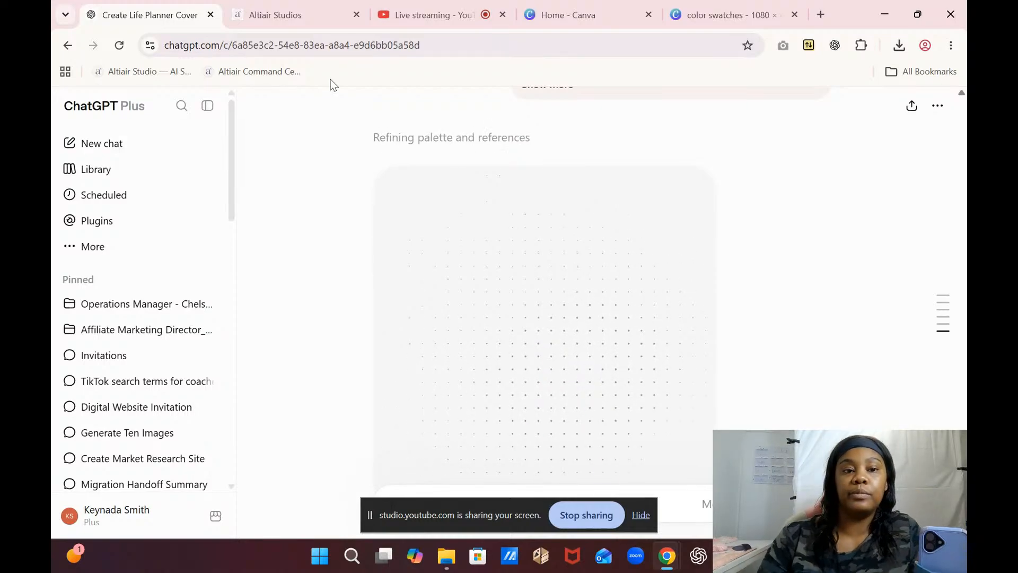
- Examine the generated August 2026 planner page in ChatGPT, including its calendar grid, notes area, trackers, coil and month tabs
left_click(440, 17)
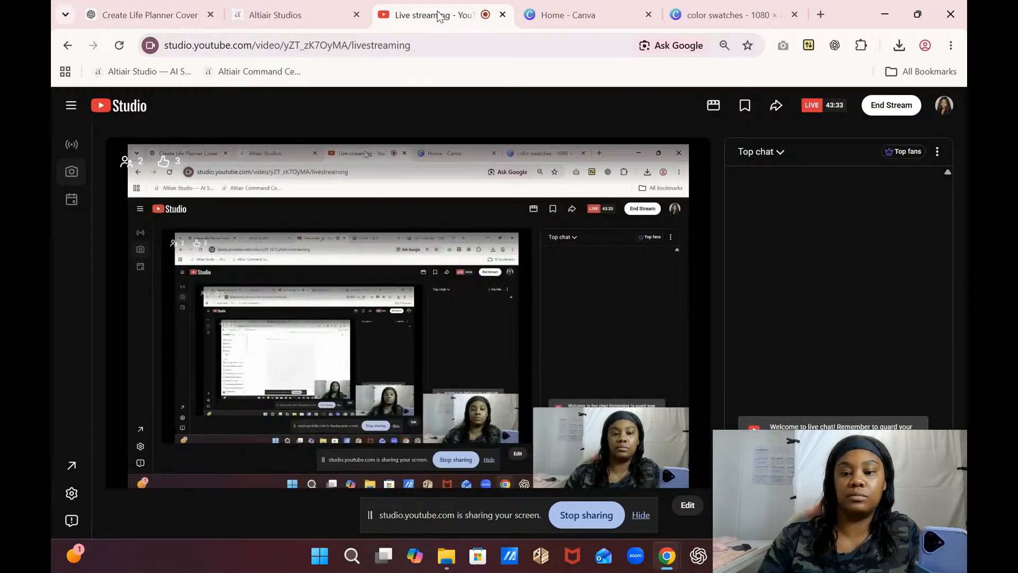
left_click(280, 7)
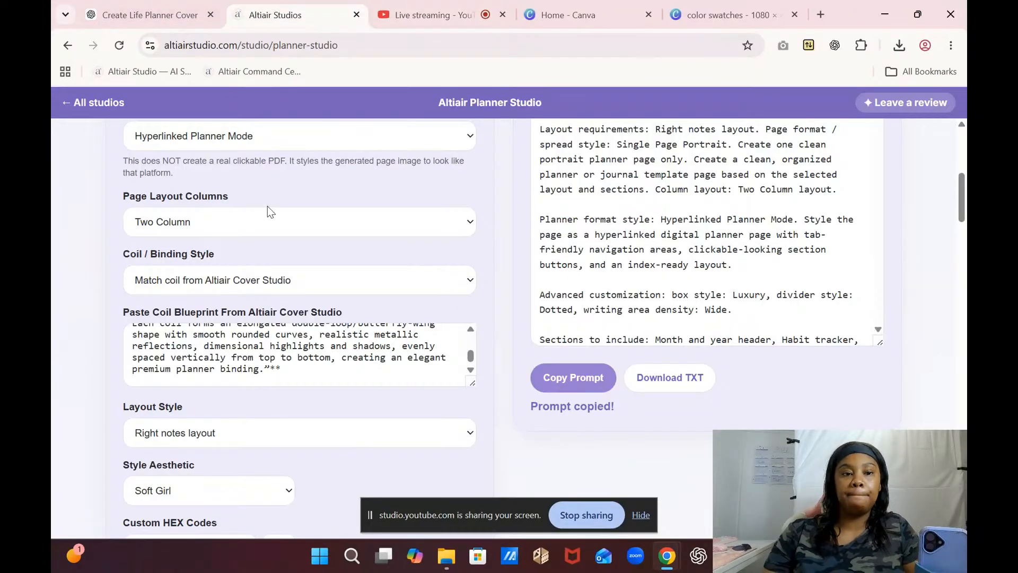
left_click(174, 13)
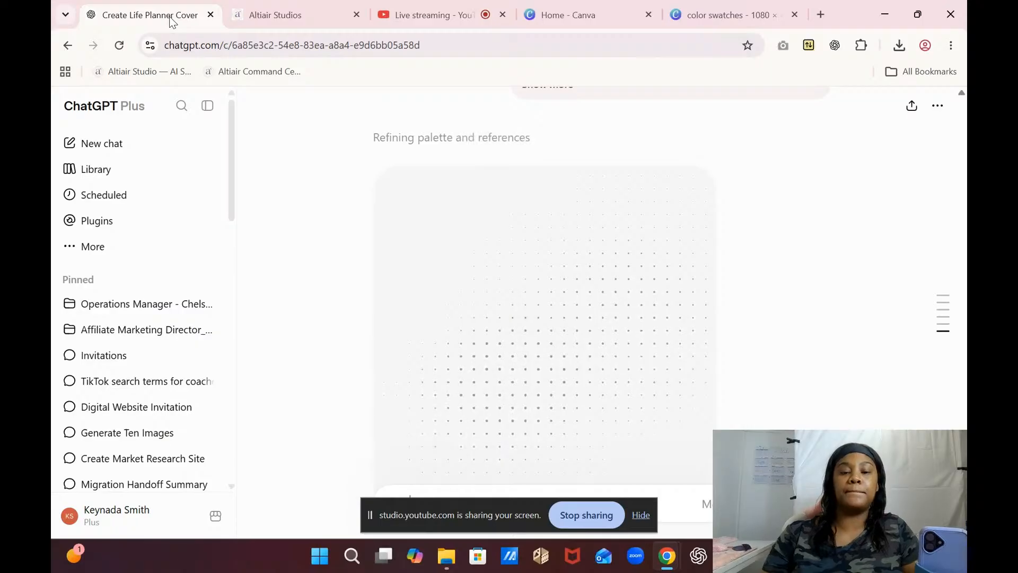
scroll(546, 292, "up", 2)
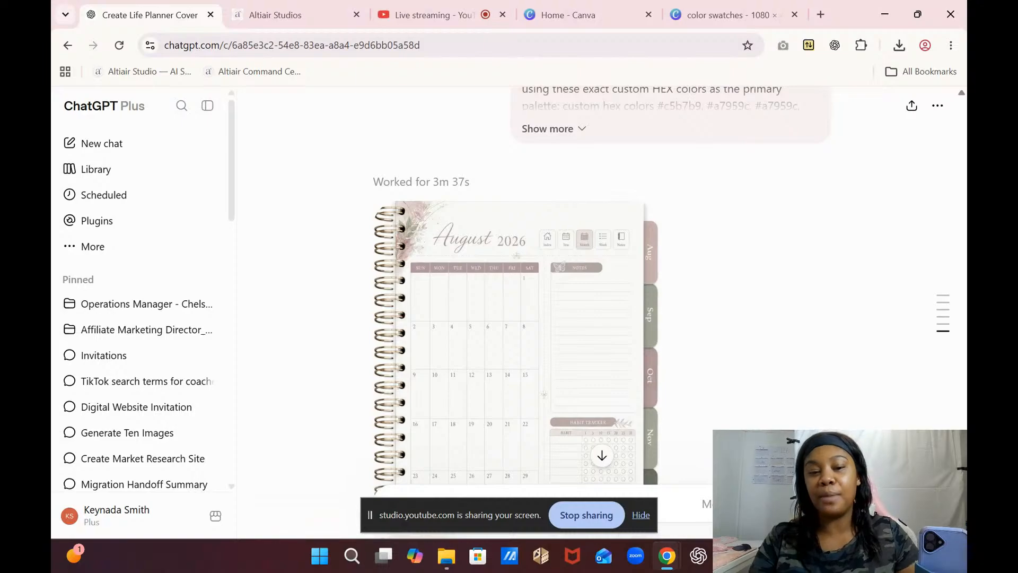
scroll(517, 318, "down", 3)
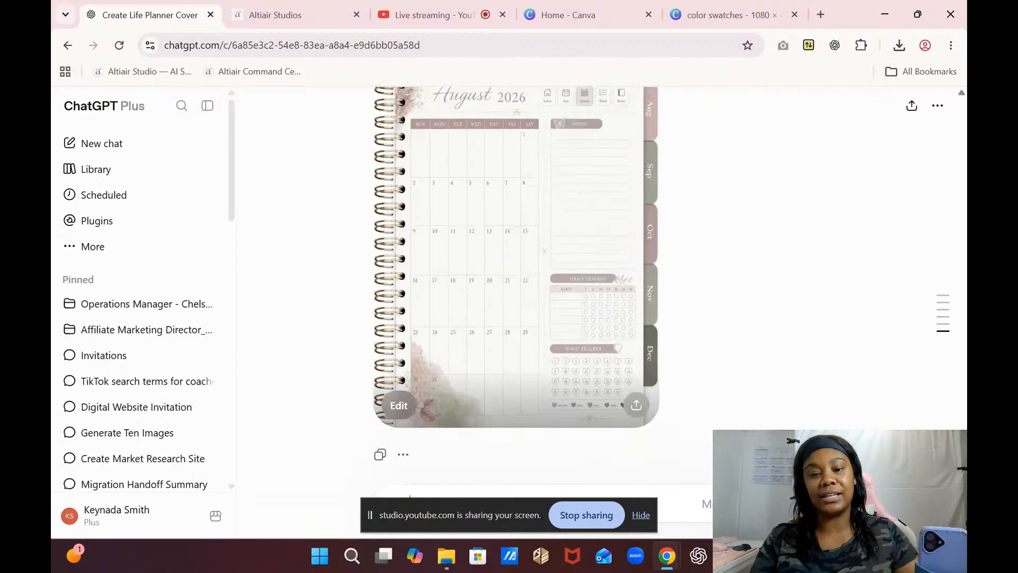
scroll(516, 318, "up", 2)
scroll(516, 318, "down", 2)
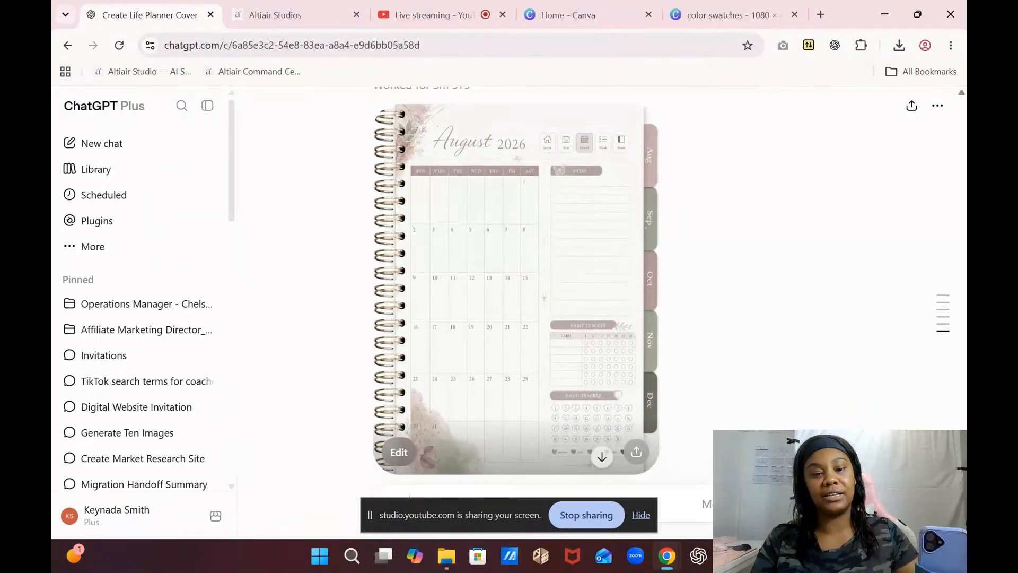
scroll(516, 318, "up", 1)
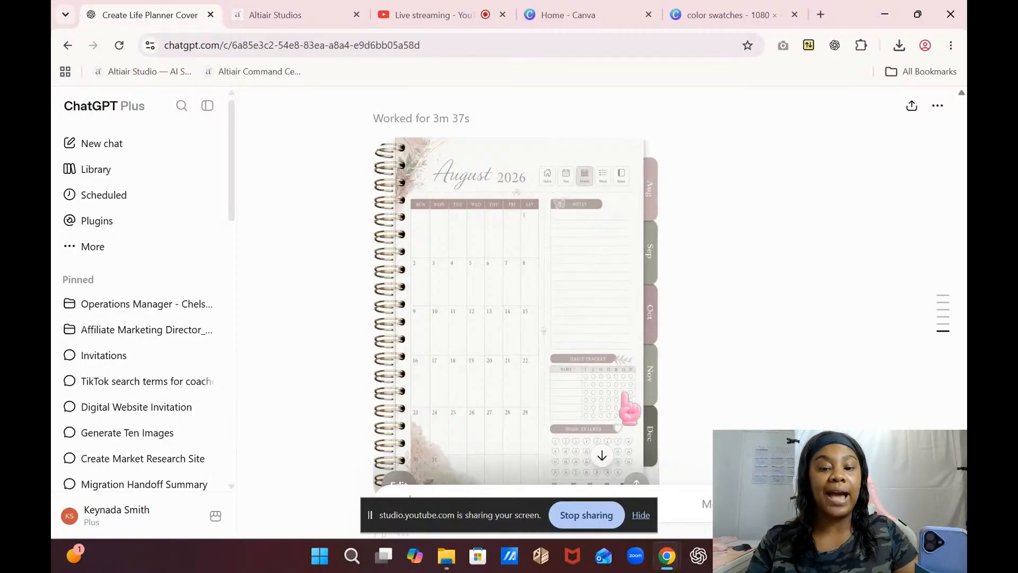
- Open the August 2026 planner image at full size and save it as a PNG in Downloads > Planner Pages
left_click(564, 313)
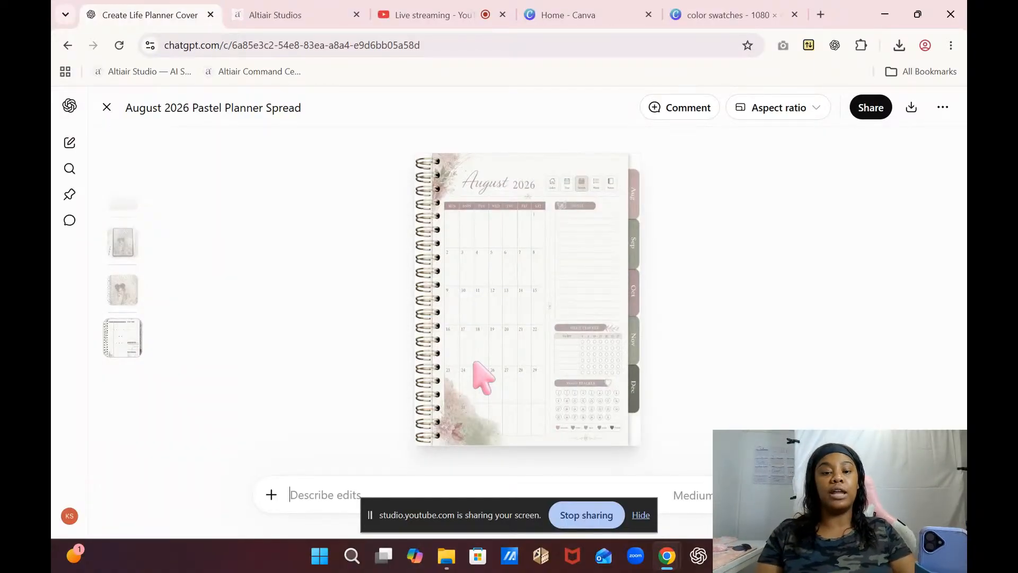
right_click(476, 365)
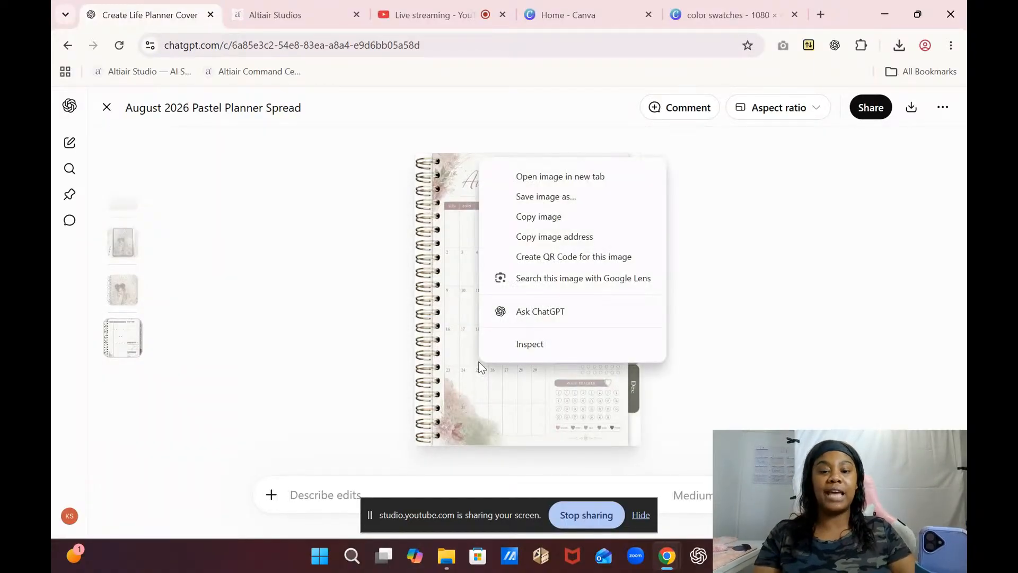
left_click(542, 198)
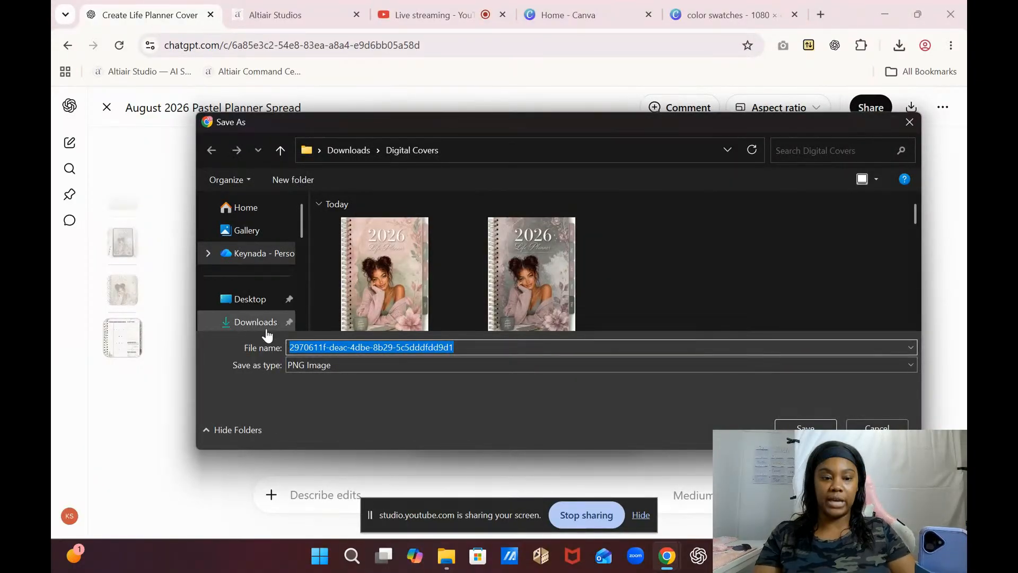
left_click(252, 322)
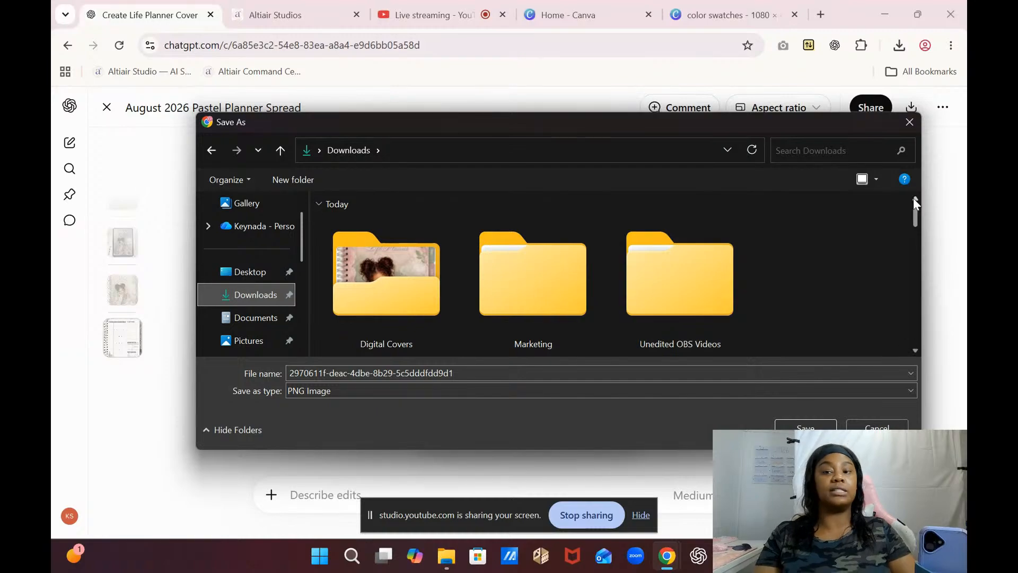
left_click_drag(917, 217, 901, 326)
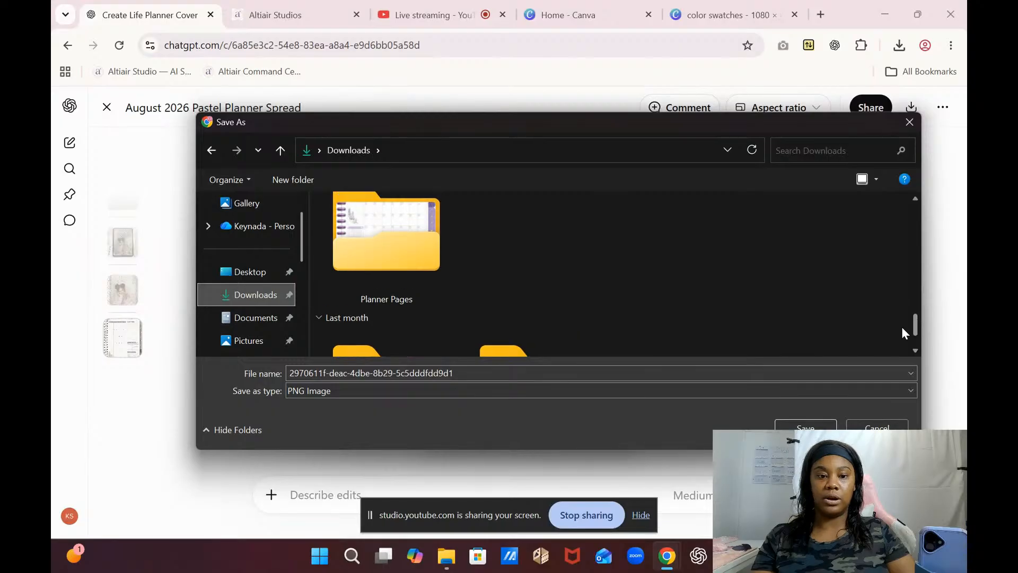
double_click(371, 286)
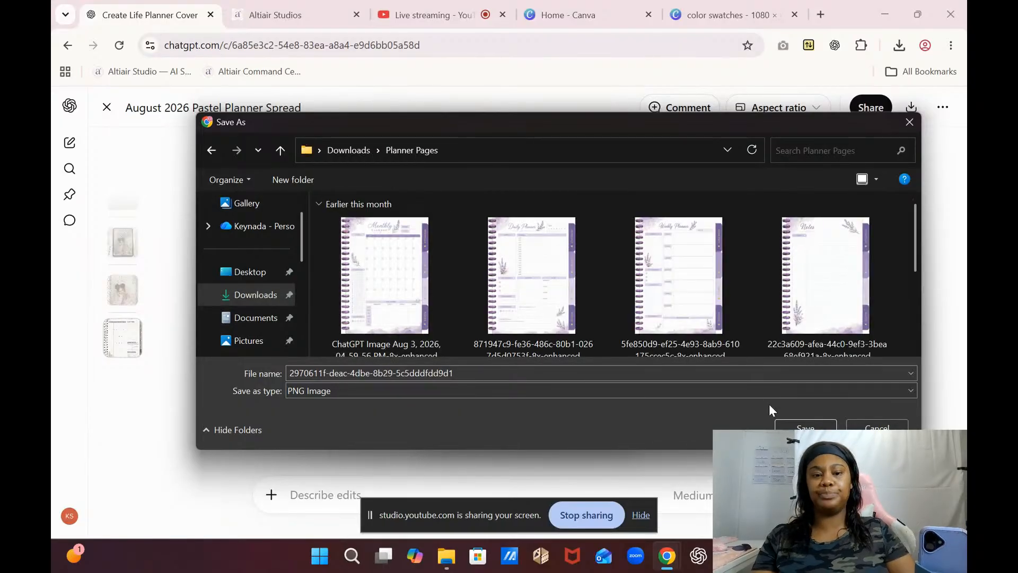
key("Return")
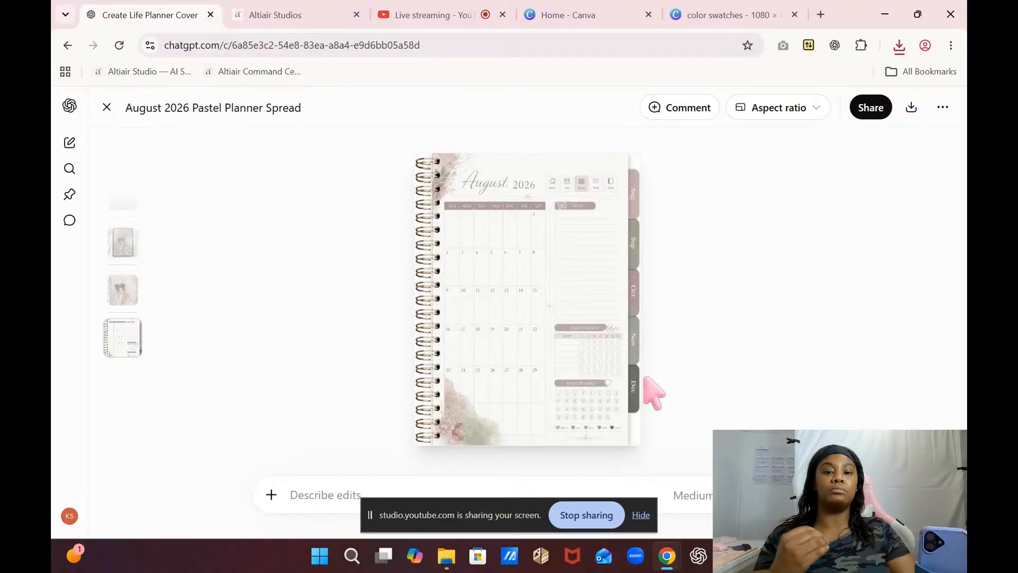
- Review the date and section settings in Altiair Planner Studio and close the image view in the ChatGPT conversation
left_click(293, 15)
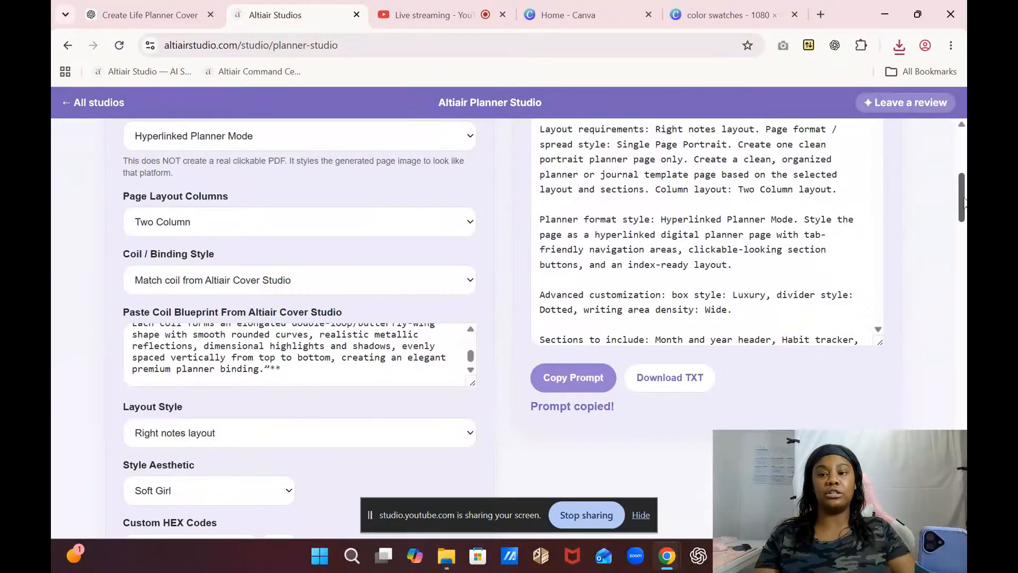
left_click_drag(962, 207, 964, 328)
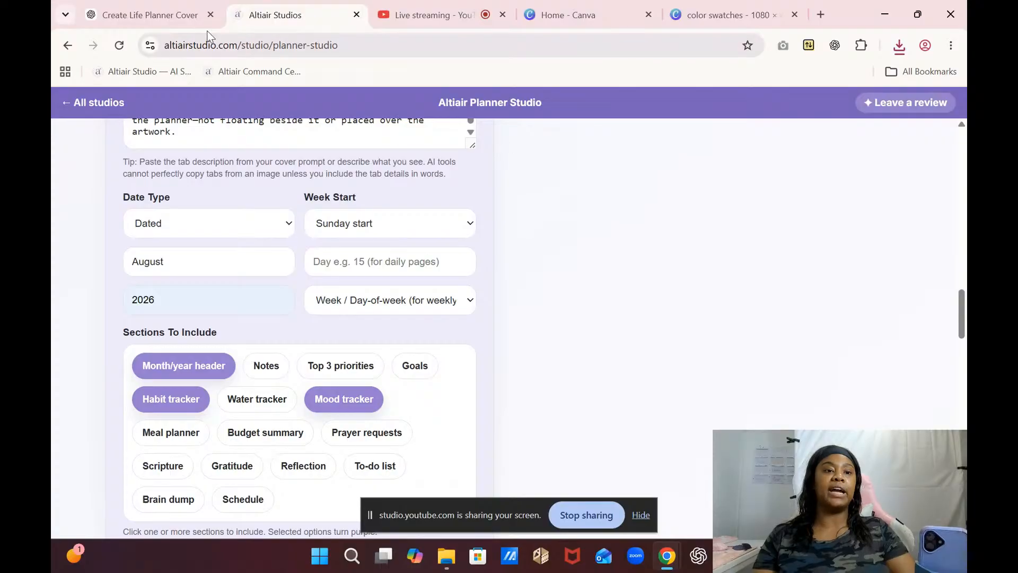
left_click(175, 16)
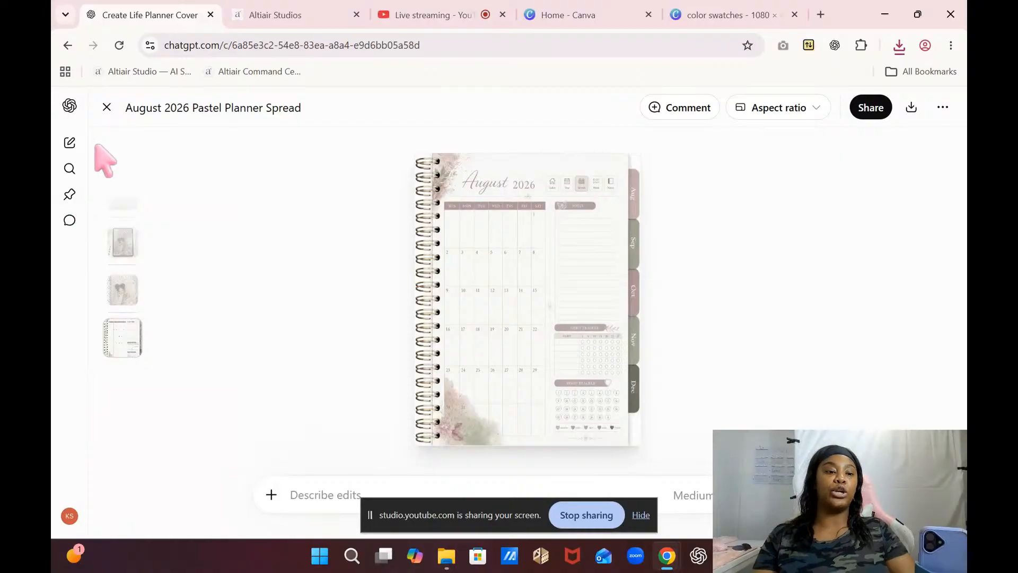
left_click(107, 107)
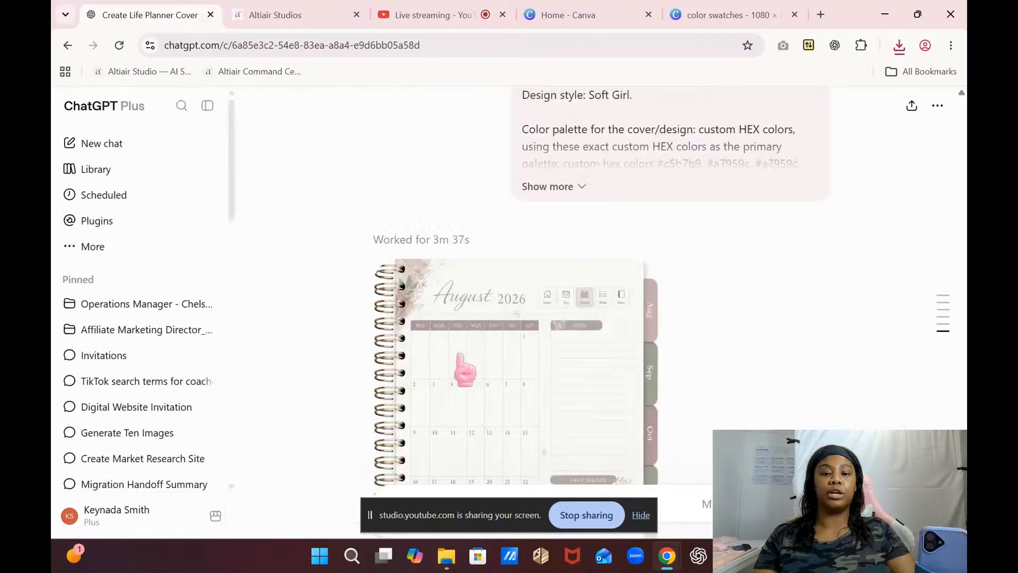
- Attach the saved August 2026 planner page image from Downloads > Planner Pages to a new ChatGPT message
scroll(516, 318, "down", 5)
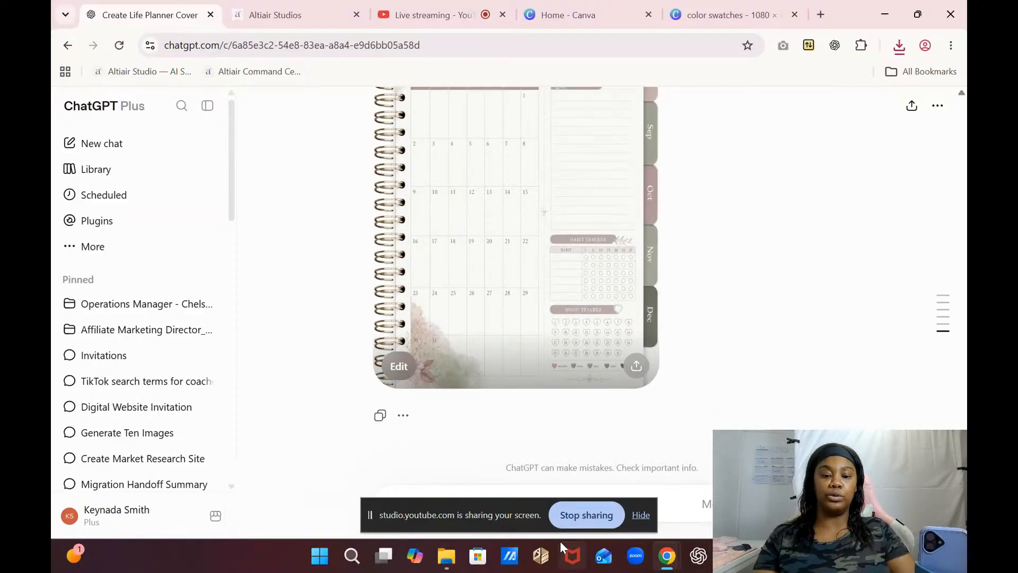
left_click_drag(518, 525, 785, 144)
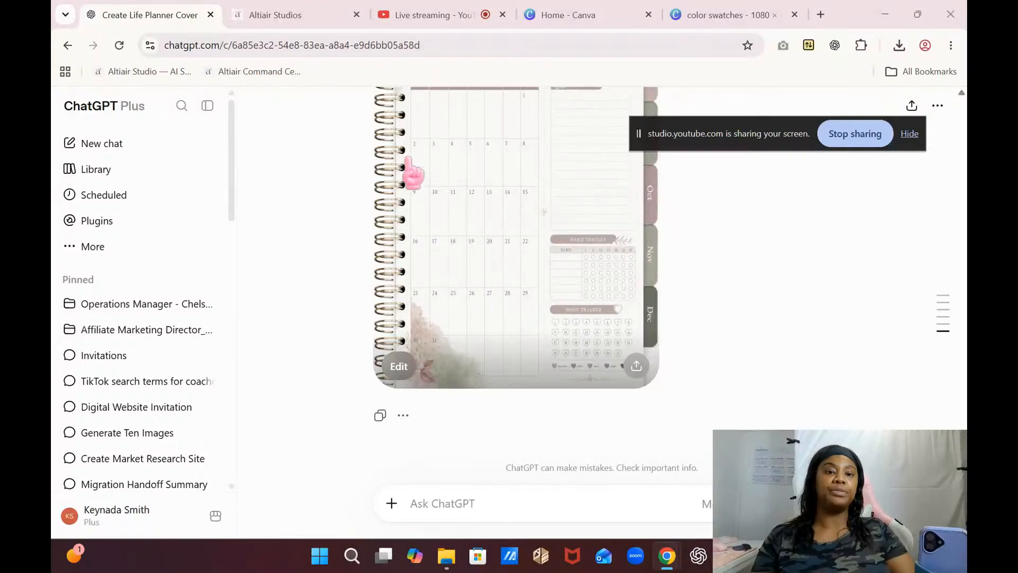
left_click(418, 16)
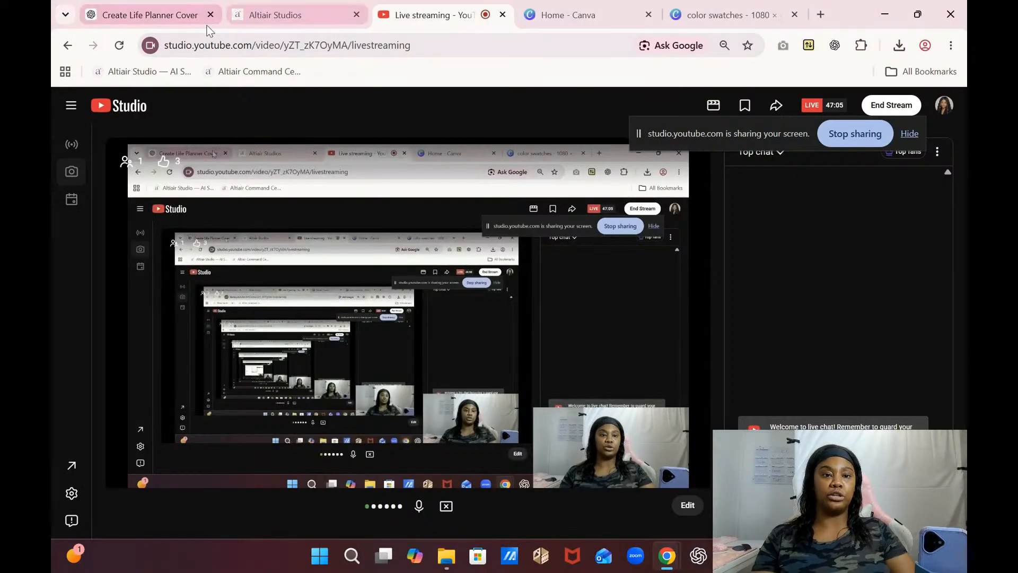
left_click(154, 16)
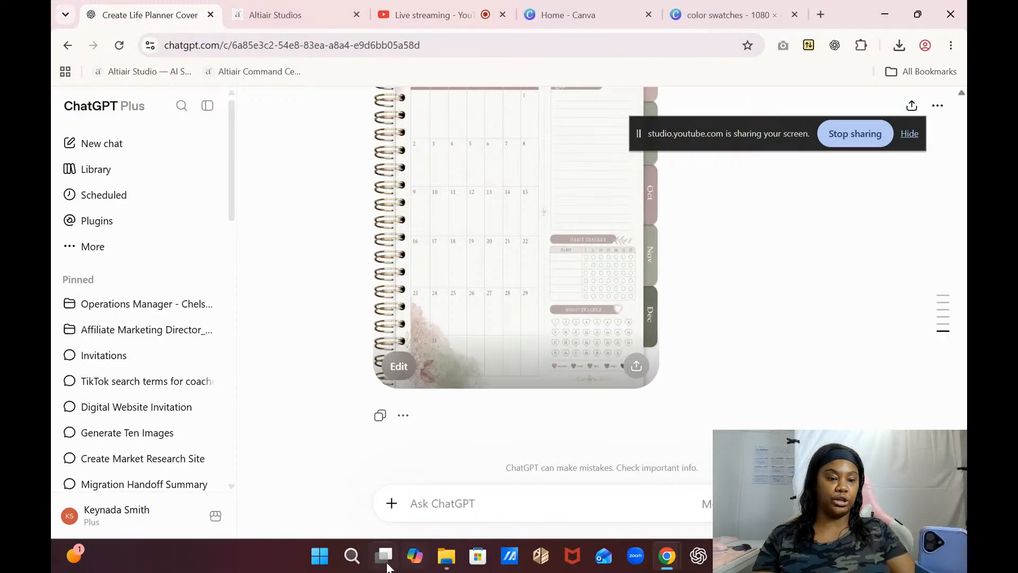
left_click(392, 503)
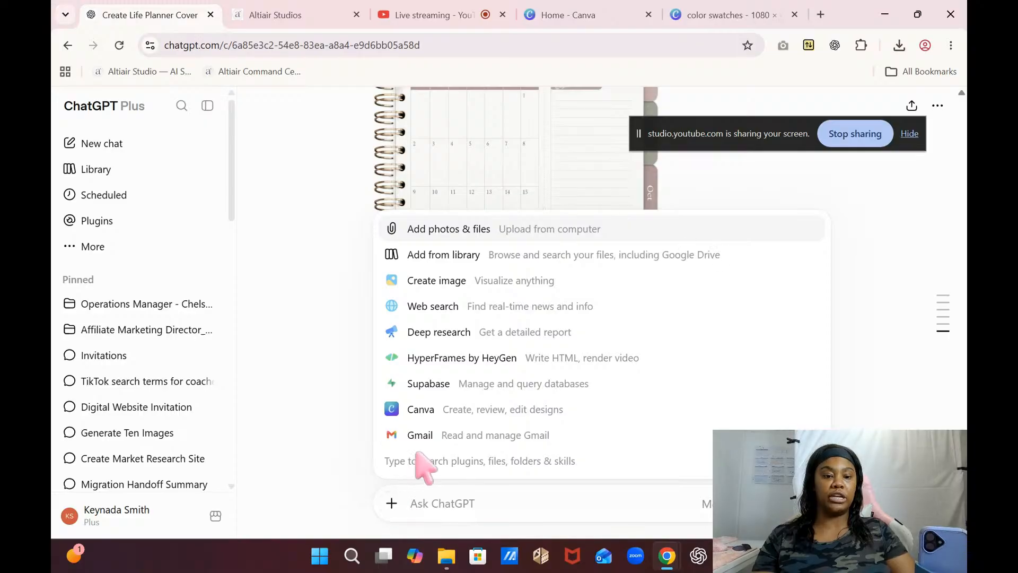
left_click(450, 230)
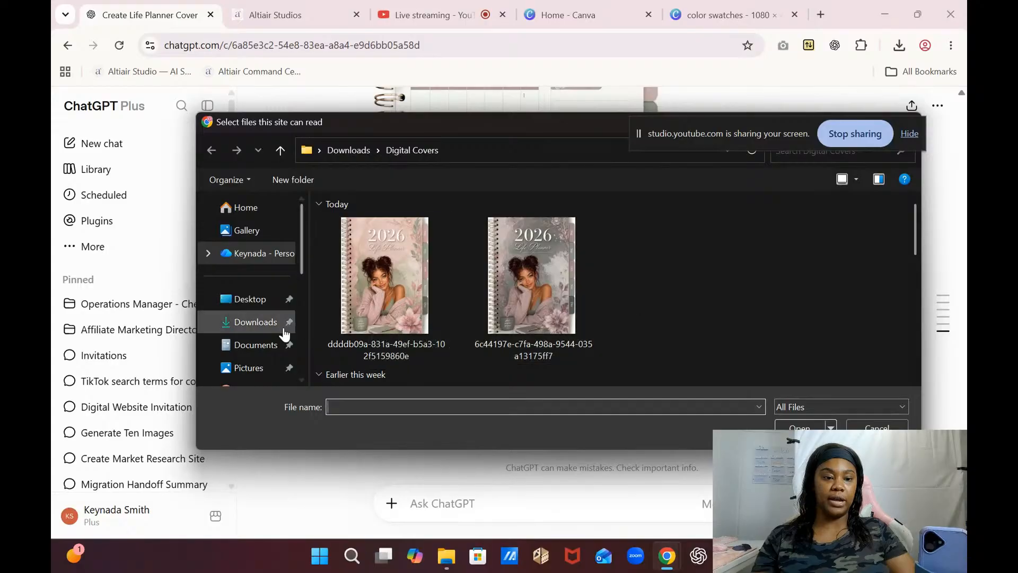
left_click(260, 323)
double_click(370, 305)
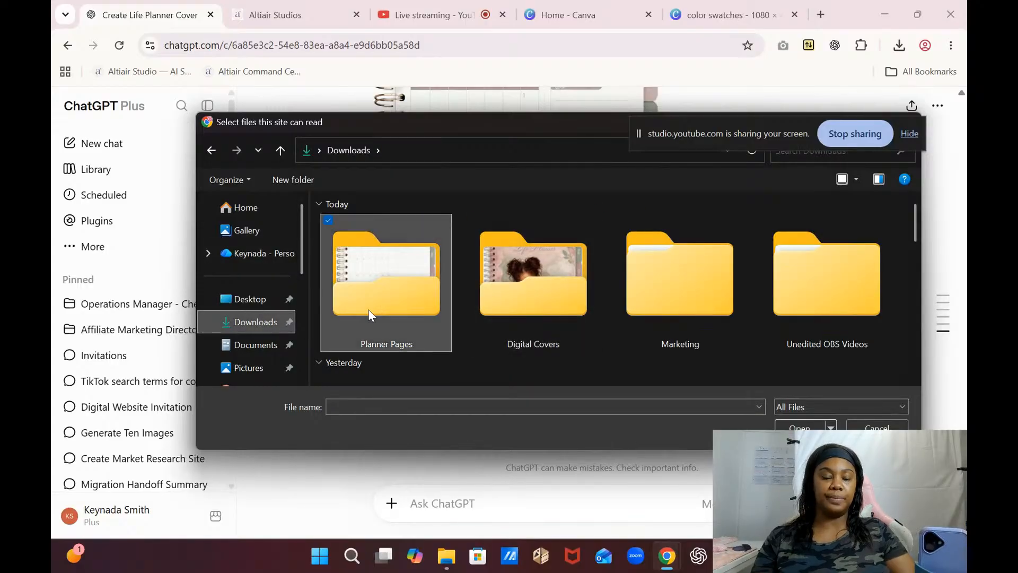
double_click(385, 273)
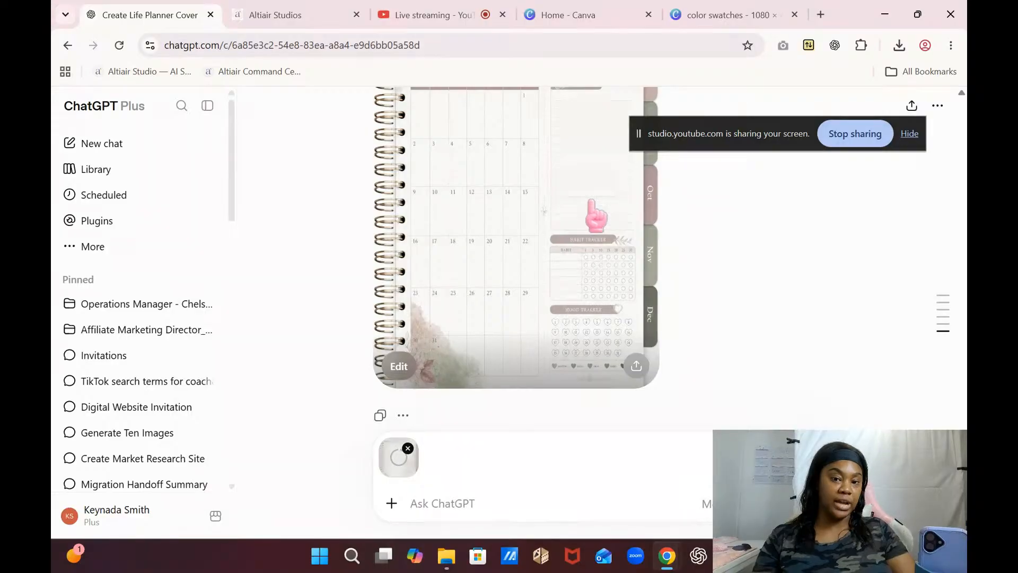
- Dictate and send a request for four separate matching pages, September through December, each on its own canvas, removing the trailing "And then you..."
left_click(448, 506)
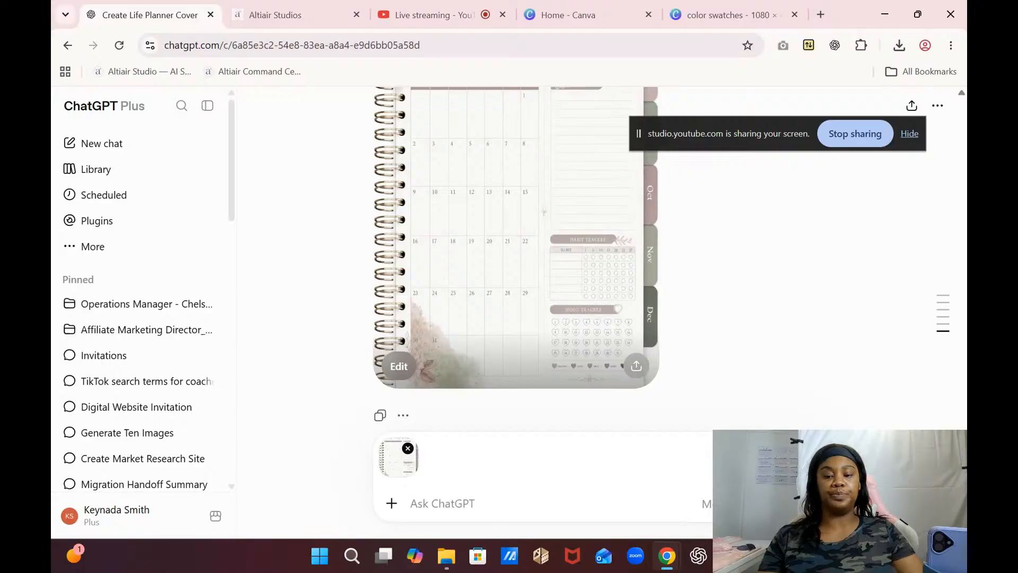
left_click(775, 503)
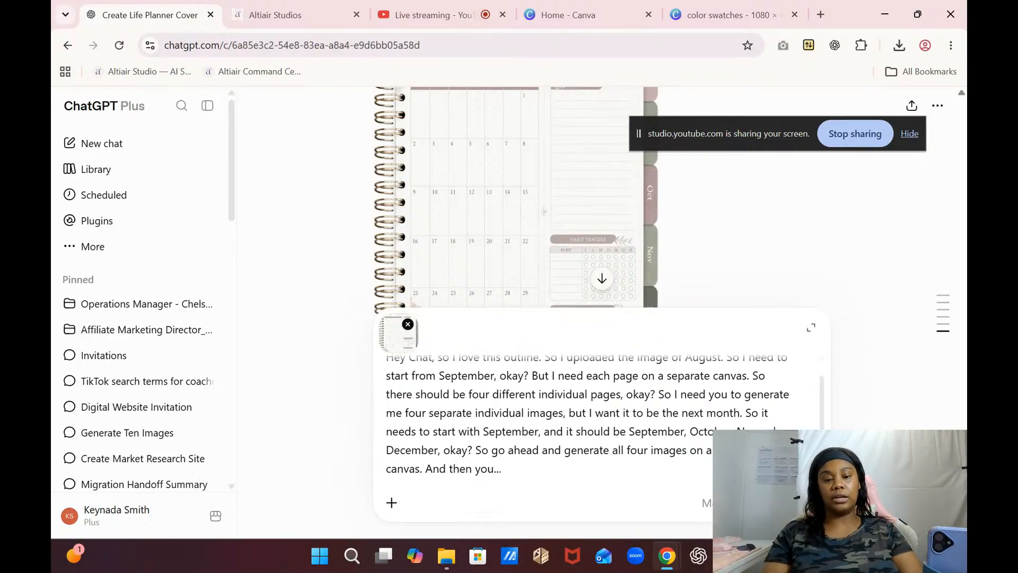
left_click_drag(523, 473, 425, 474)
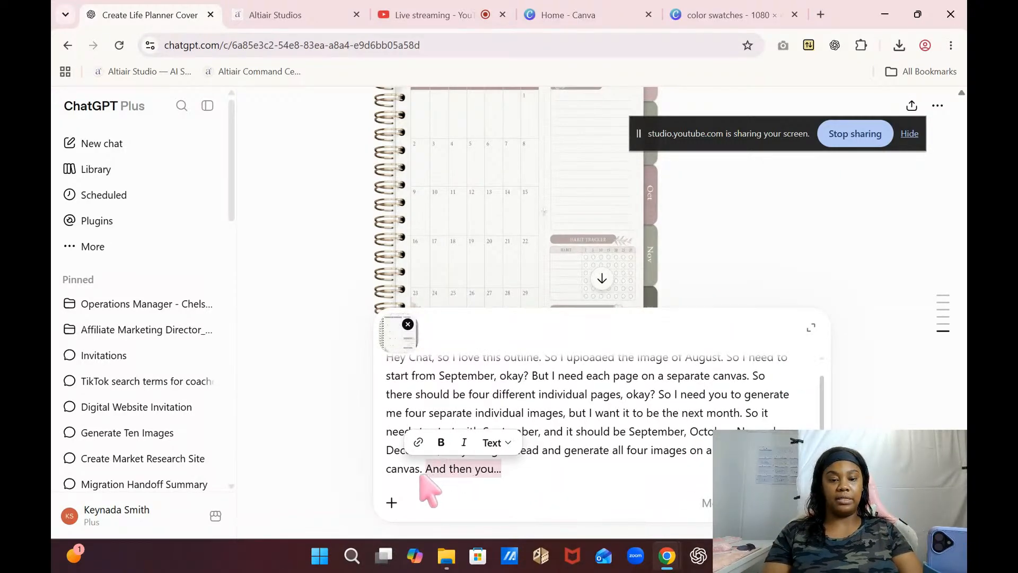
key("BackSpace")
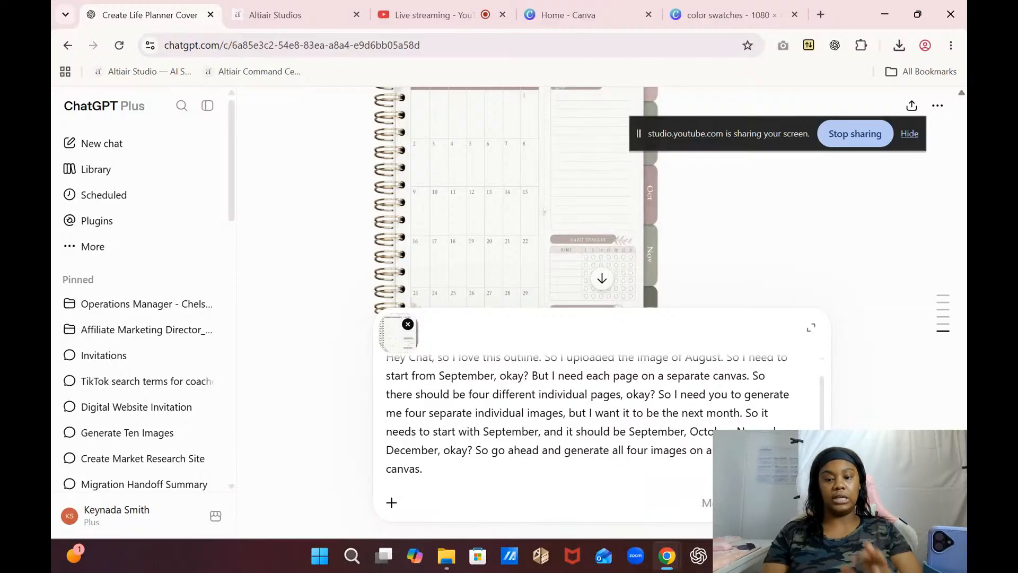
key("Return")
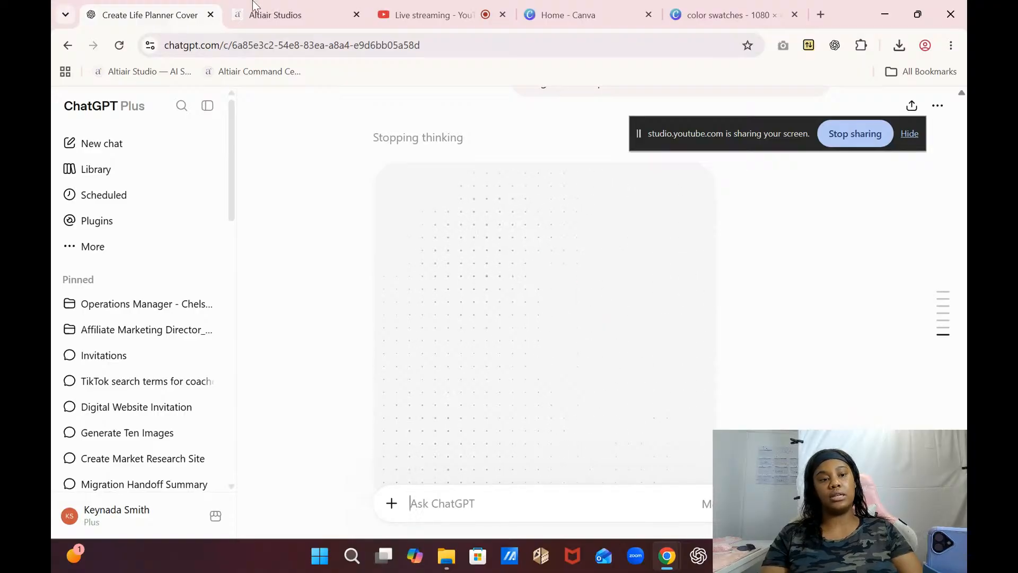
- Reload the ChatGPT conversation and monitor the four monthly planner pages being generated at its end
left_click(120, 52)
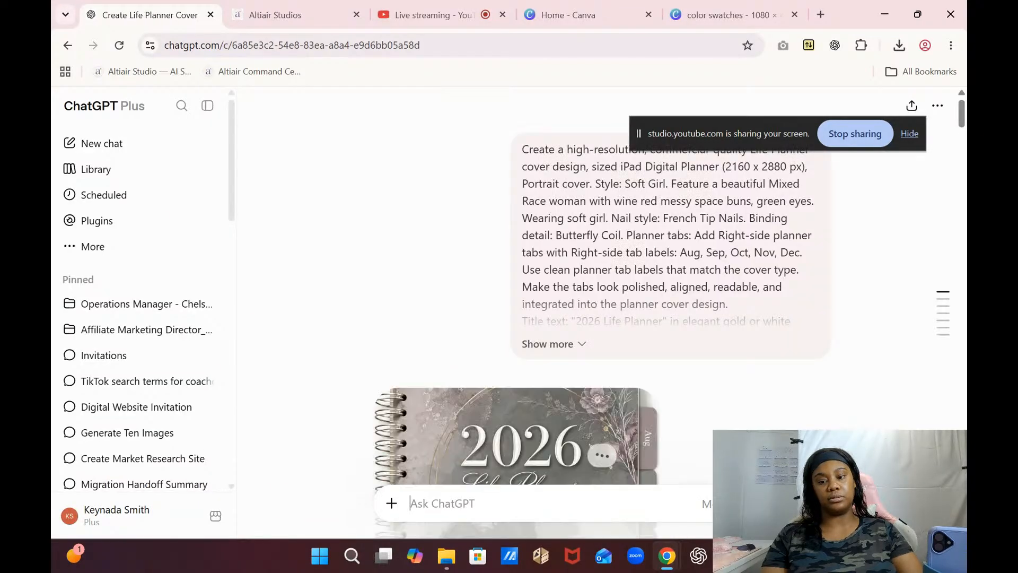
left_click_drag(963, 121, 963, 509)
scroll(602, 287, "up", 10)
scroll(602, 287, "down", 5)
scroll(601, 287, "down", 1)
scroll(602, 287, "up", 1)
scroll(602, 287, "down", 1)
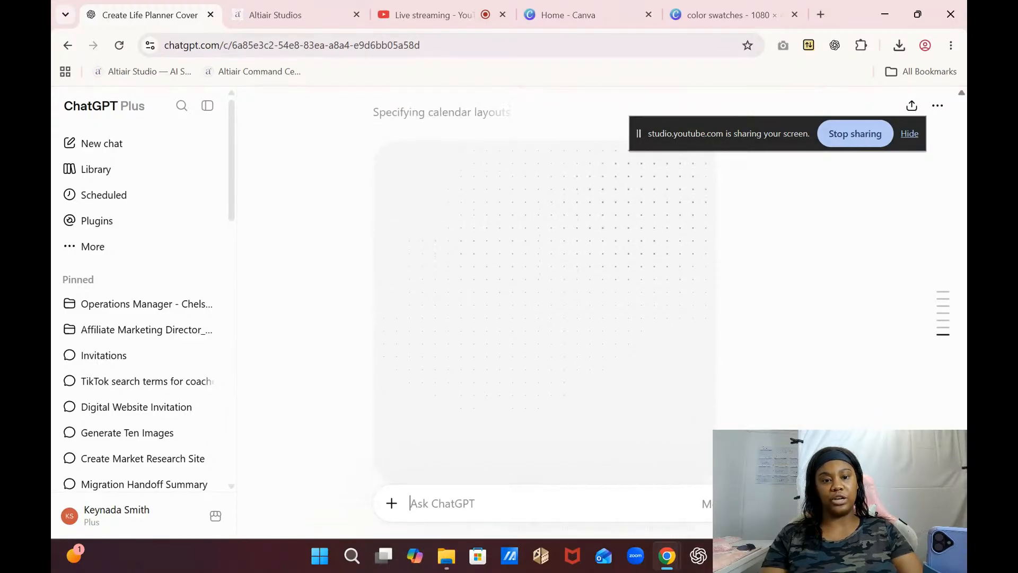
scroll(602, 286, "down", 1)
scroll(602, 287, "up", 1)
scroll(601, 287, "down", 1)
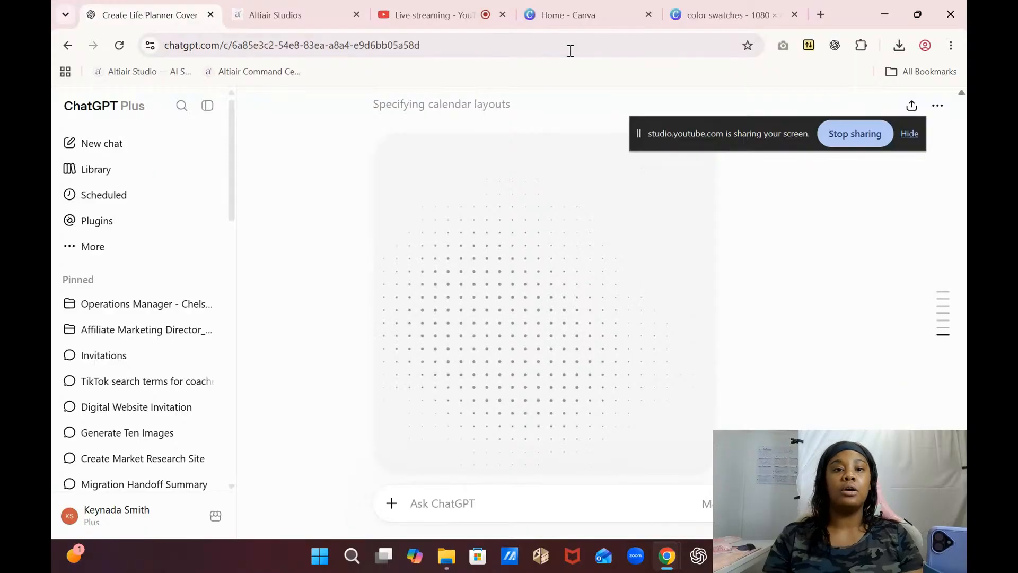
left_click(410, 12)
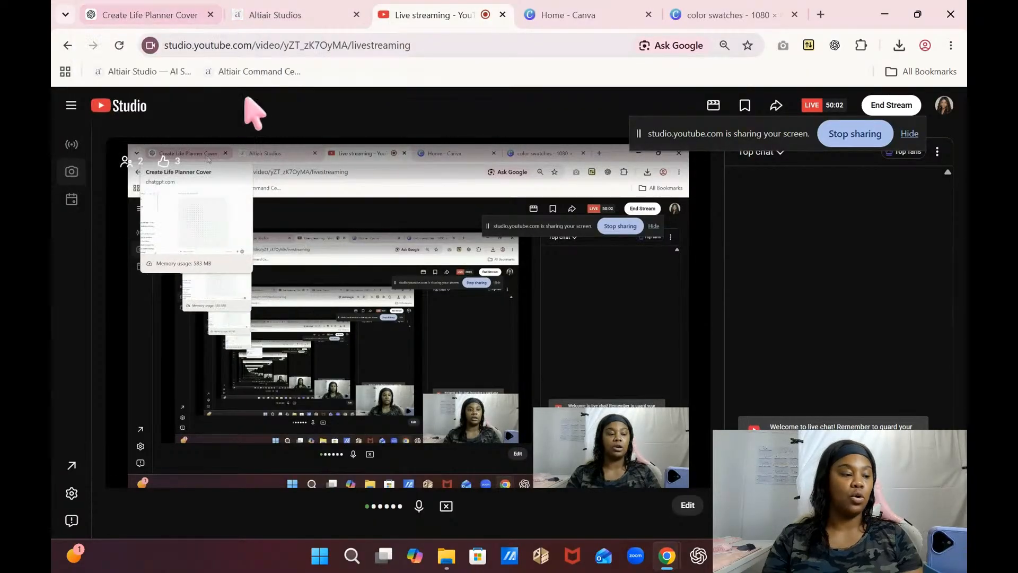
left_click(181, 12)
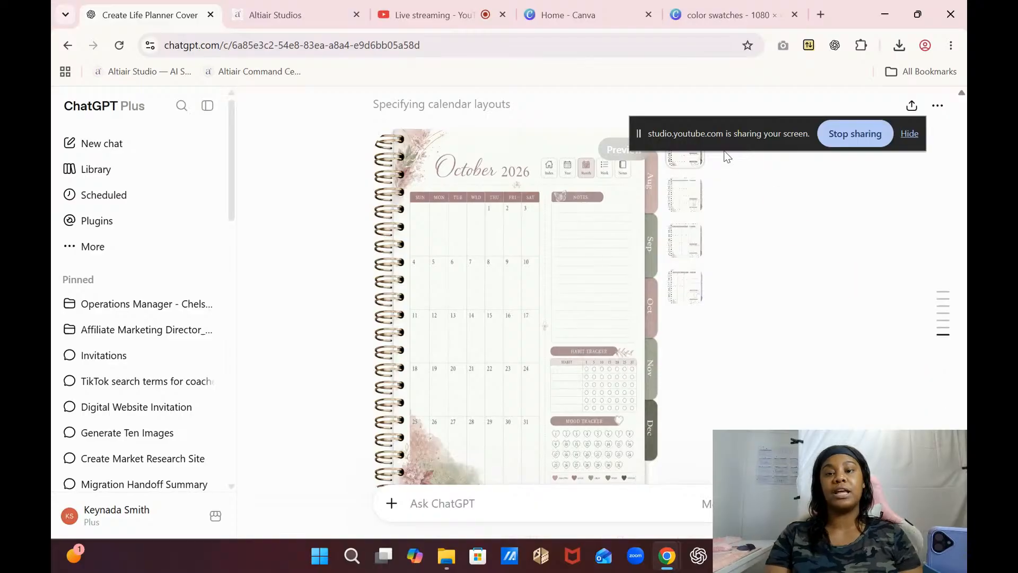
- Preview the generated September, October, November and December 2026 planner pages one by one
left_click_drag(738, 148, 177, 178)
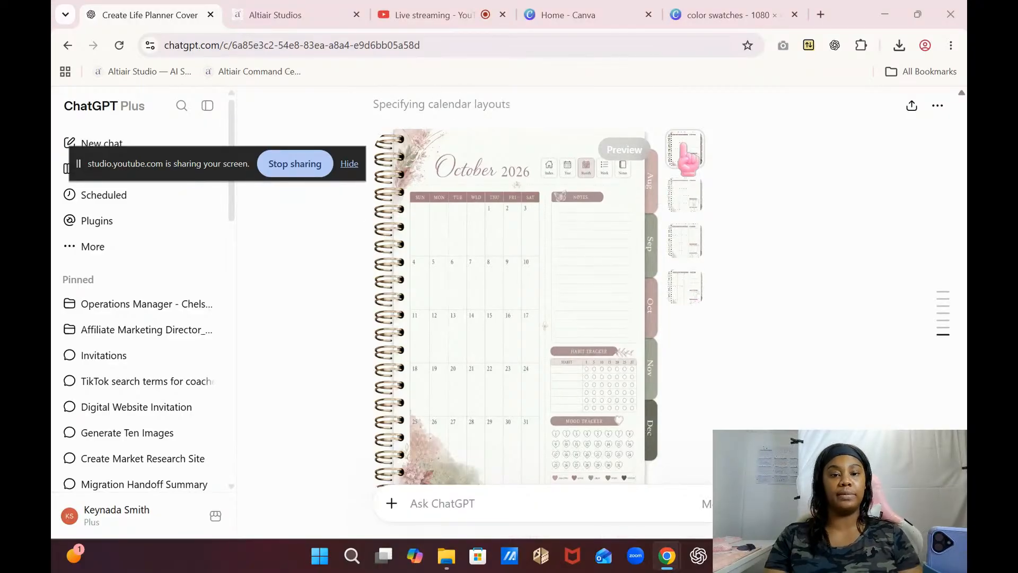
left_click(695, 204)
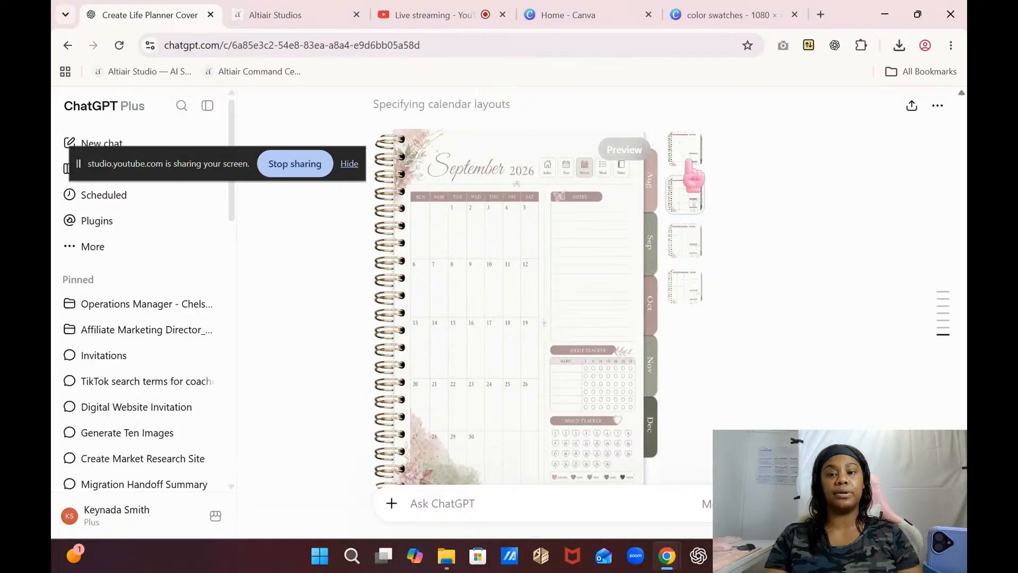
left_click(690, 160)
left_click(686, 245)
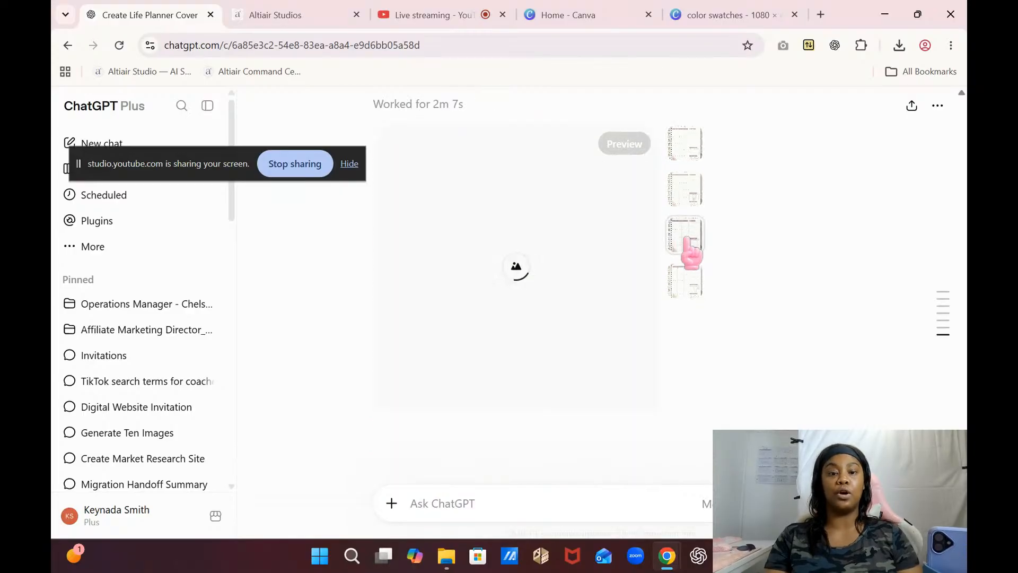
left_click(691, 283)
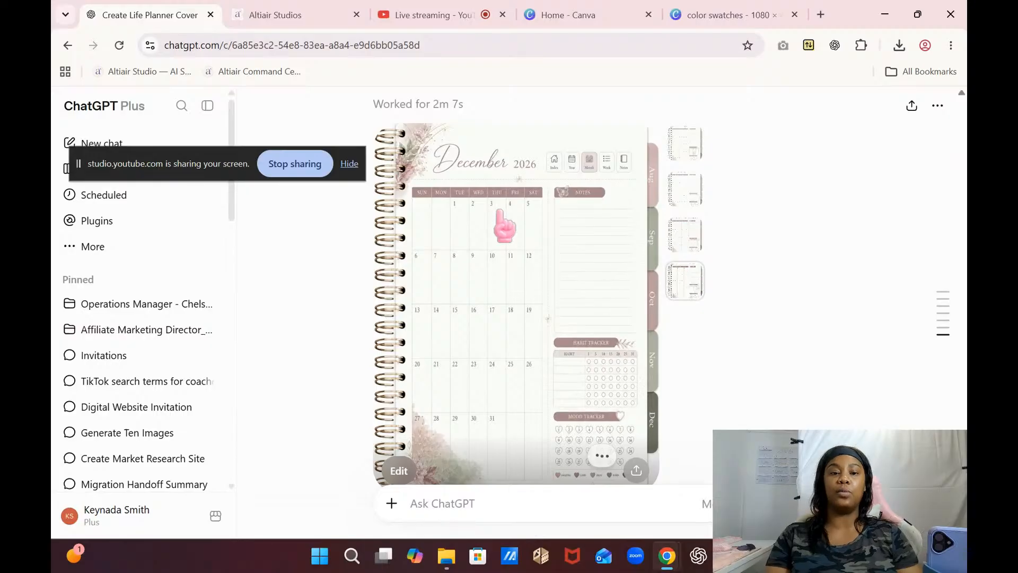
left_click_drag(222, 179, 862, 160)
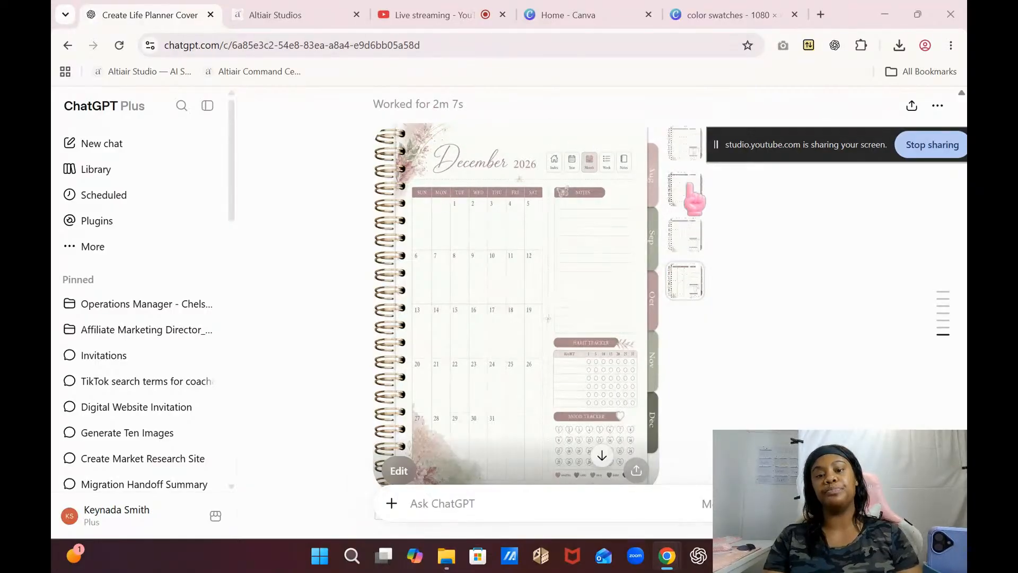
- Download all 4 images of the September to December planner series from ChatGPT
left_click(684, 148)
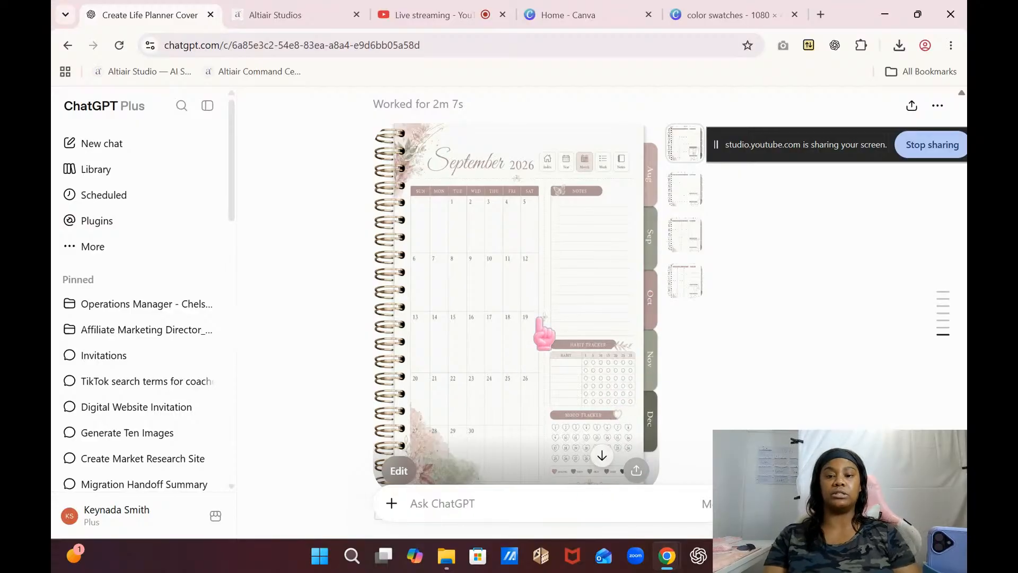
left_click(636, 471)
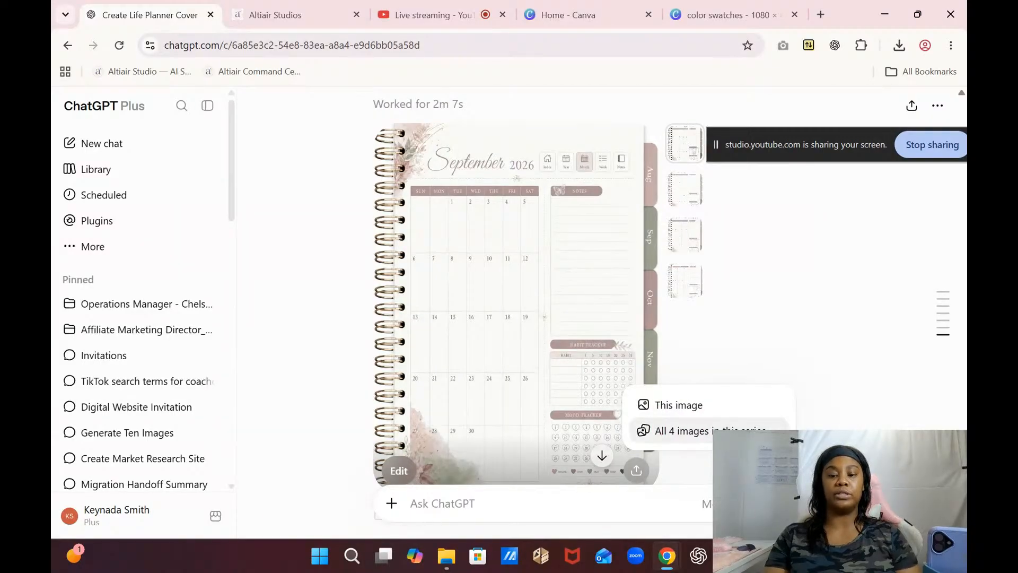
left_click(742, 431)
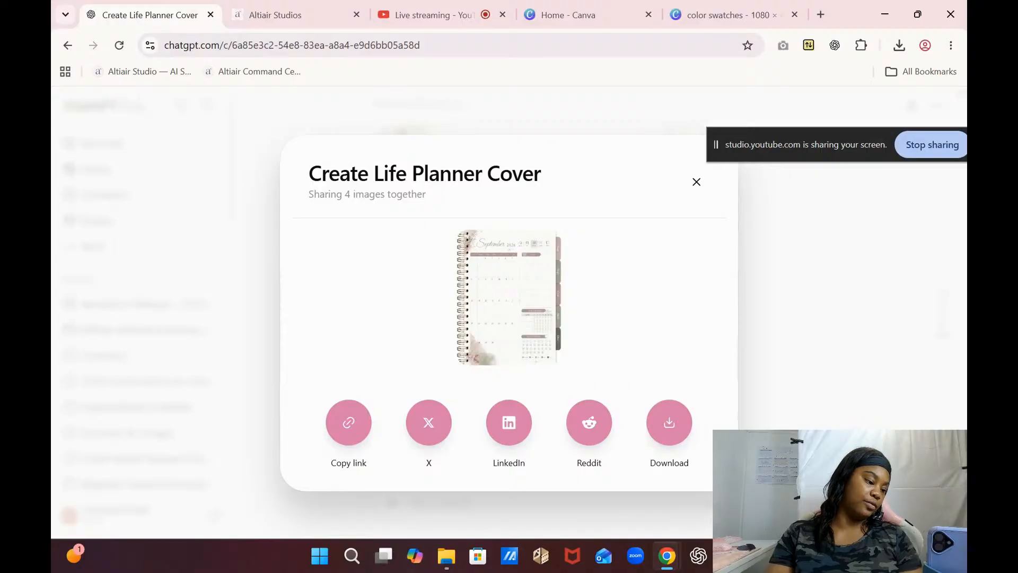
left_click(660, 436)
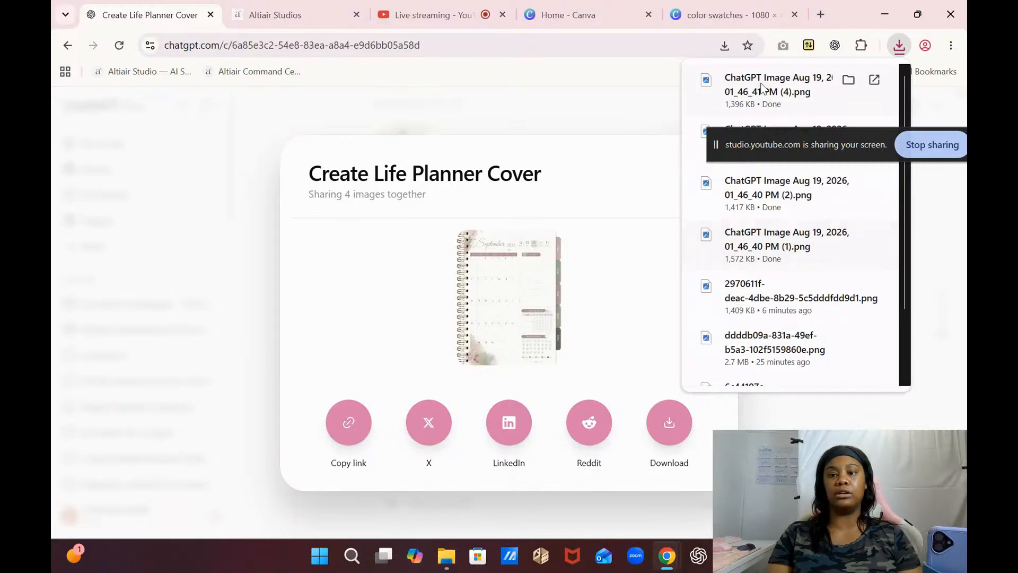
- Move the four downloaded monthly page images from Downloads into the Planner Pages folder and close the file window
left_click(848, 80)
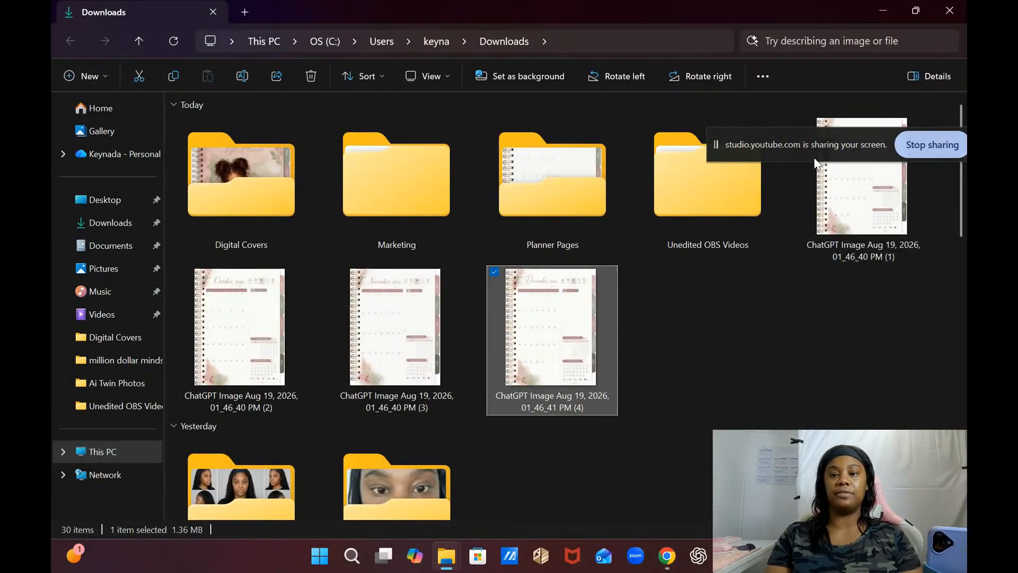
left_click_drag(802, 148, 581, 49)
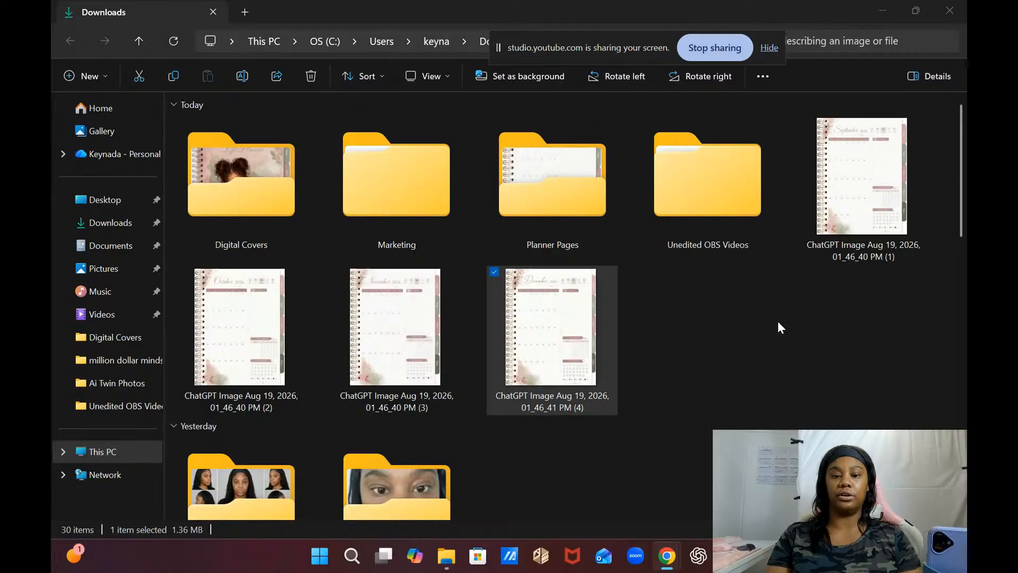
left_click(861, 223)
left_click_drag(709, 331, 300, 297)
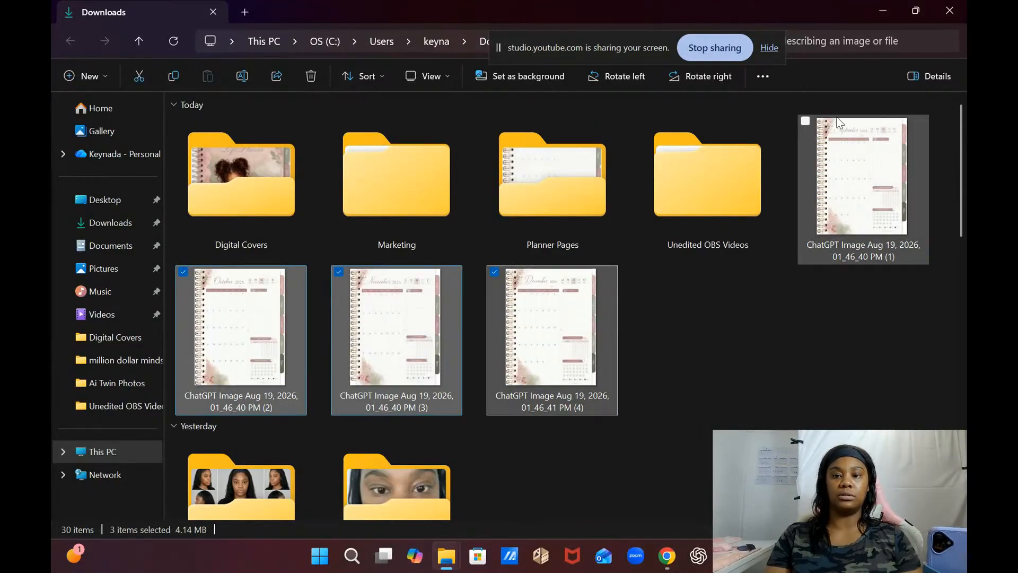
left_click(806, 121)
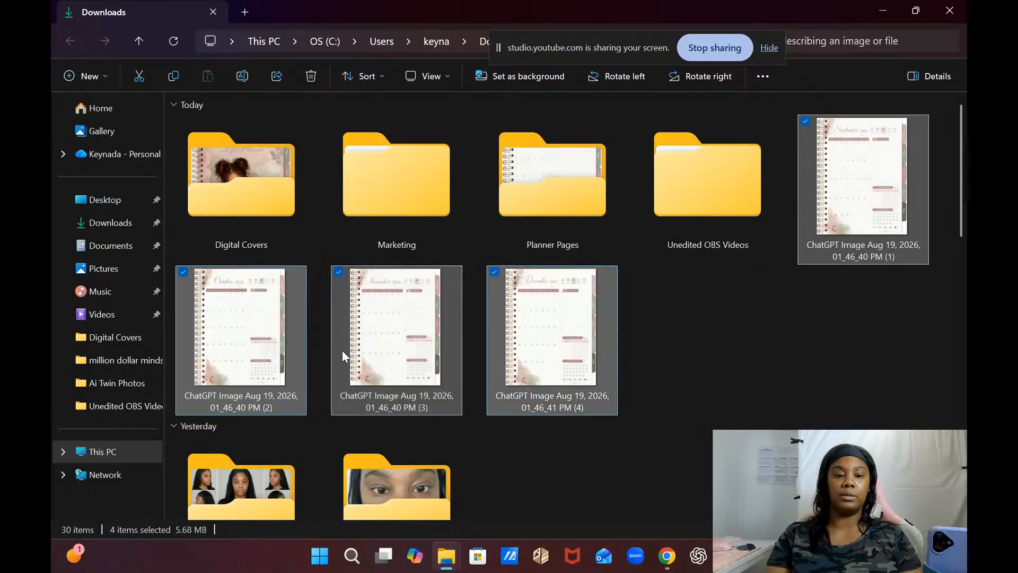
left_click_drag(375, 345, 530, 191)
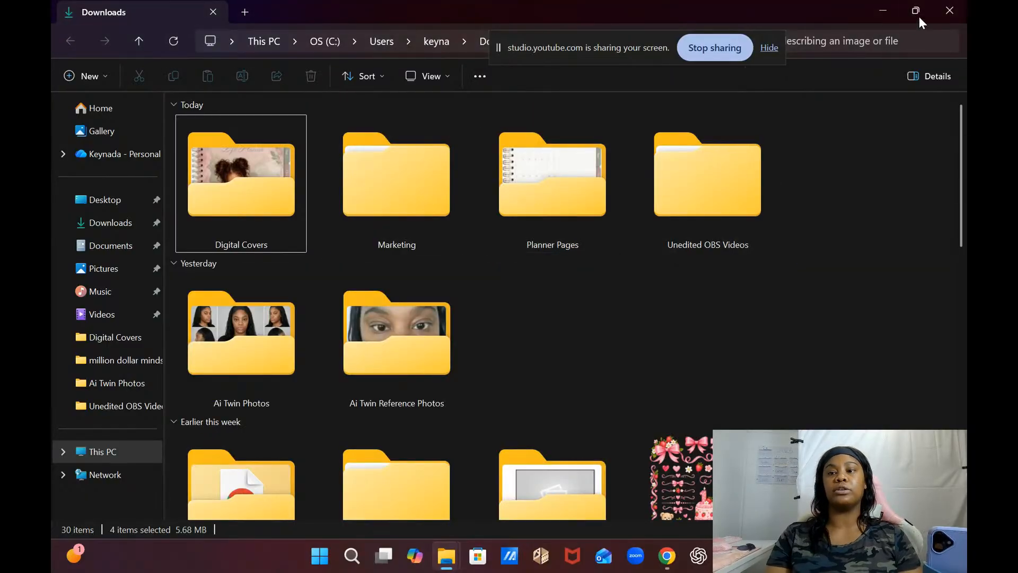
left_click(952, 12)
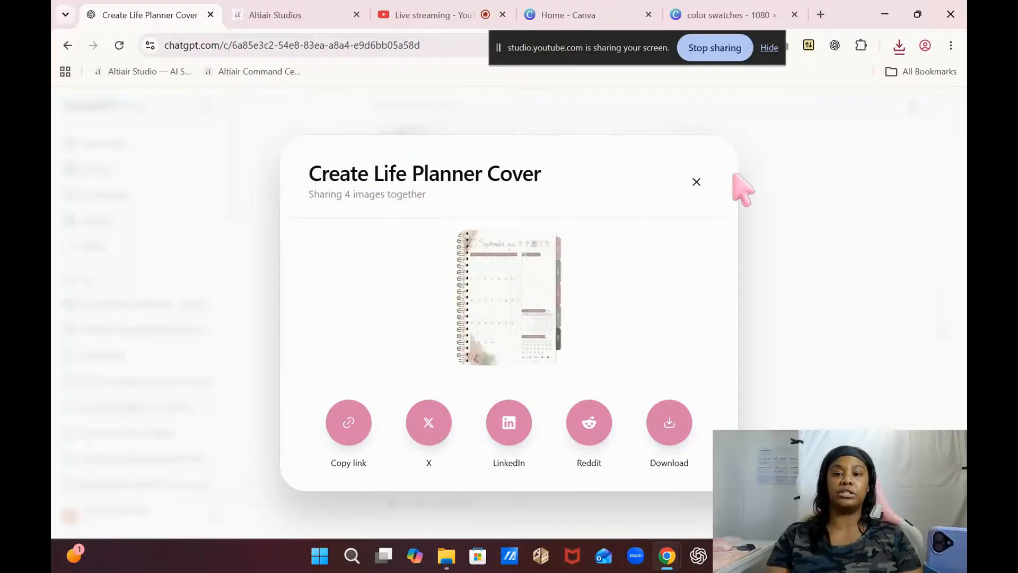
- Close the image sharing window in ChatGPT and switch to the Altiair Planner Studio page
left_click(697, 182)
mouse_move(883, 296)
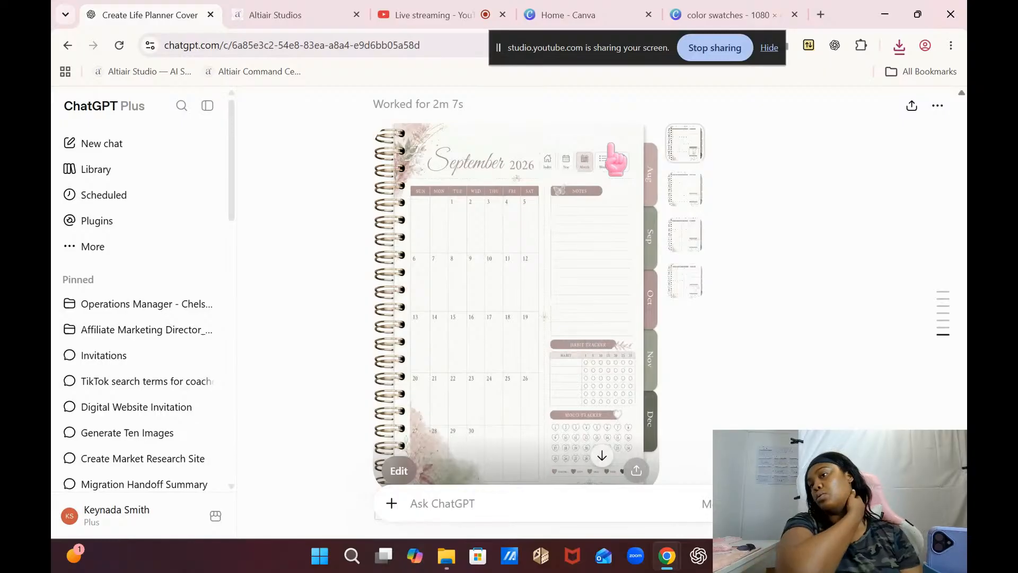
left_click(271, 16)
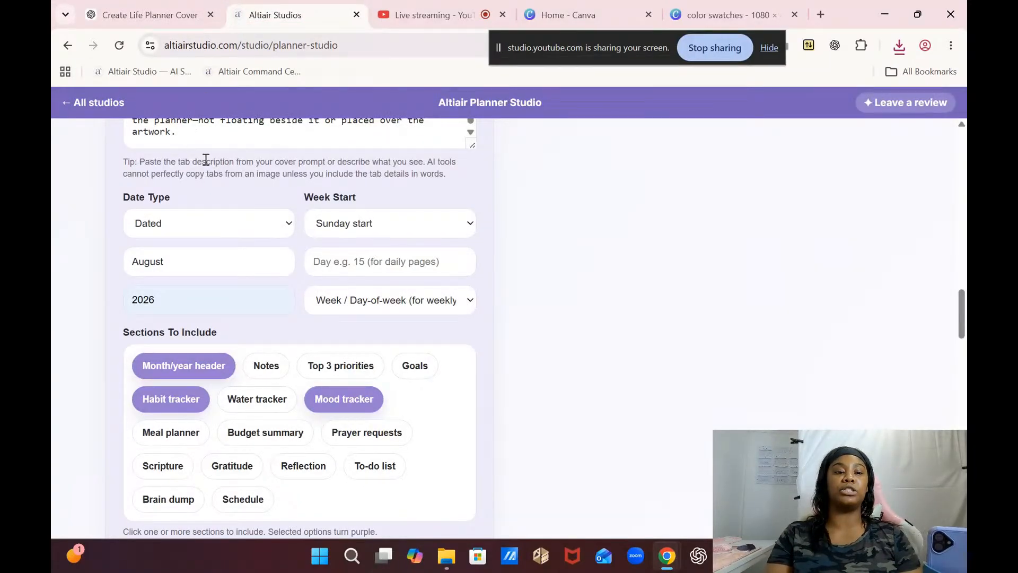
- Look at the Altiair Publishing Studio with its Hyperlink PDFs and Upscale Images tools, and return to the studios list
left_click(84, 109)
left_click_drag(962, 154, 941, 331)
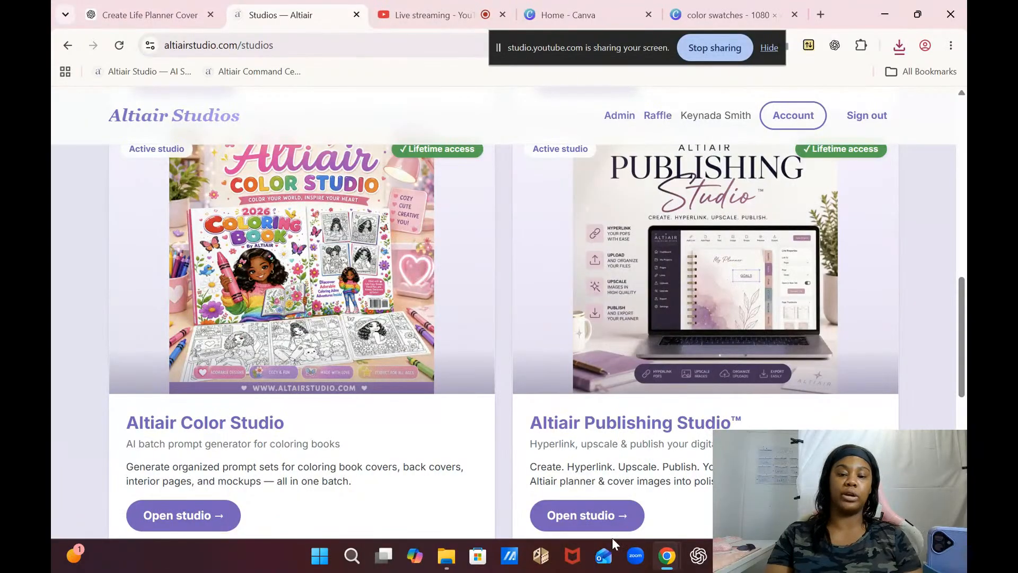
left_click(594, 514)
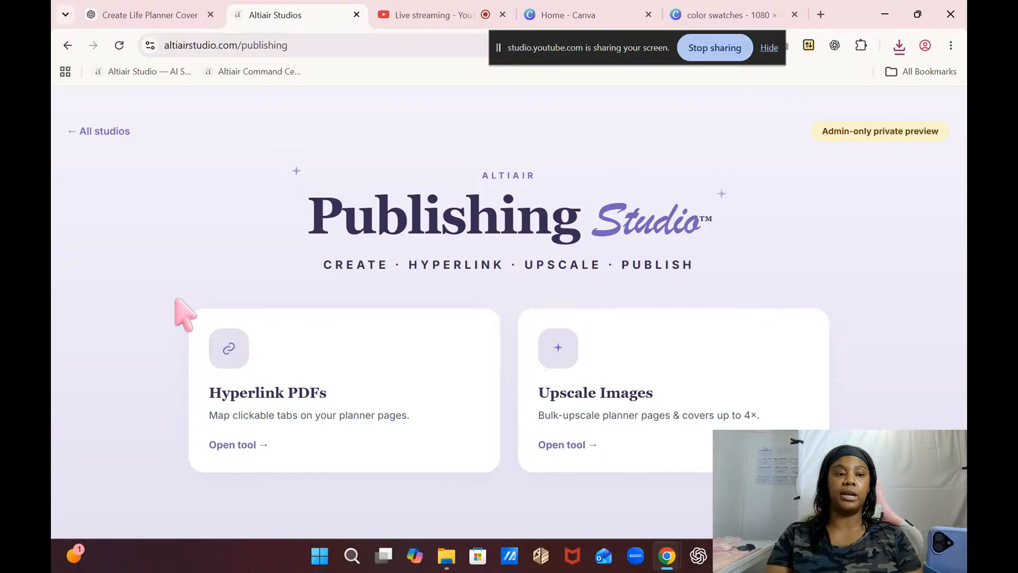
left_click(90, 132)
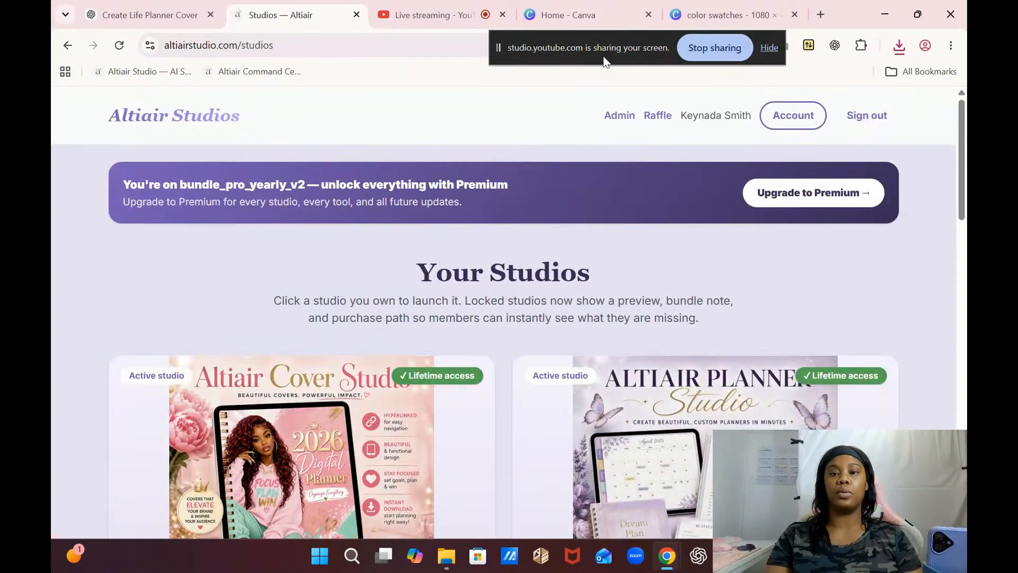
- Switch to the color swatches design in Canva and leave it for the Canva home page
left_click(742, 10)
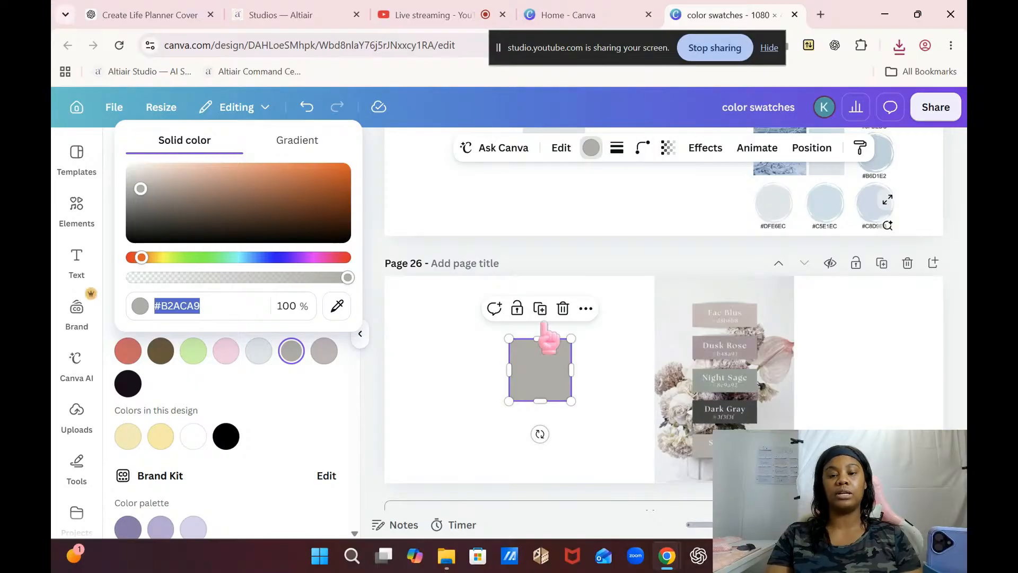
left_click(77, 107)
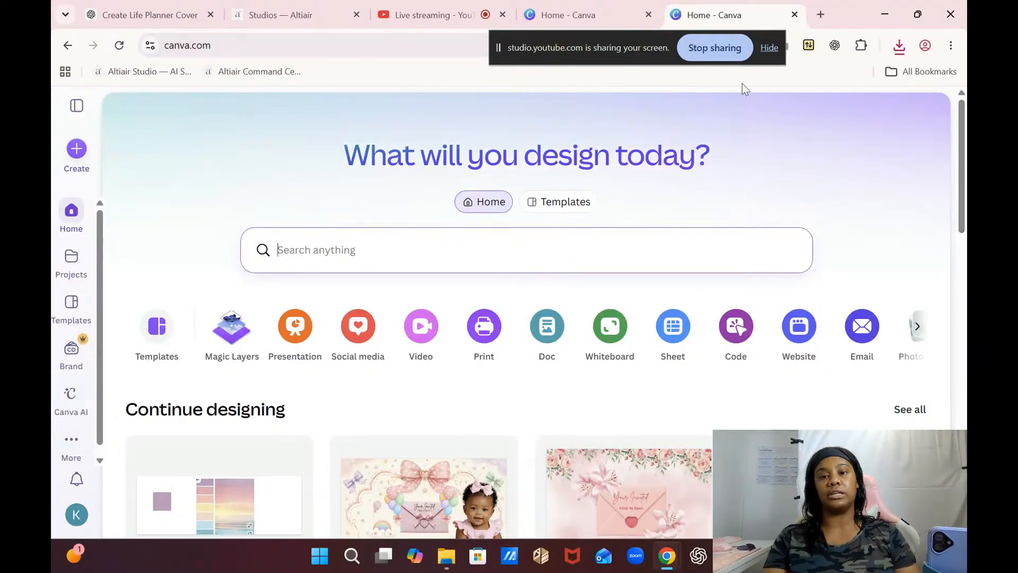
left_click_drag(556, 61, 408, 91)
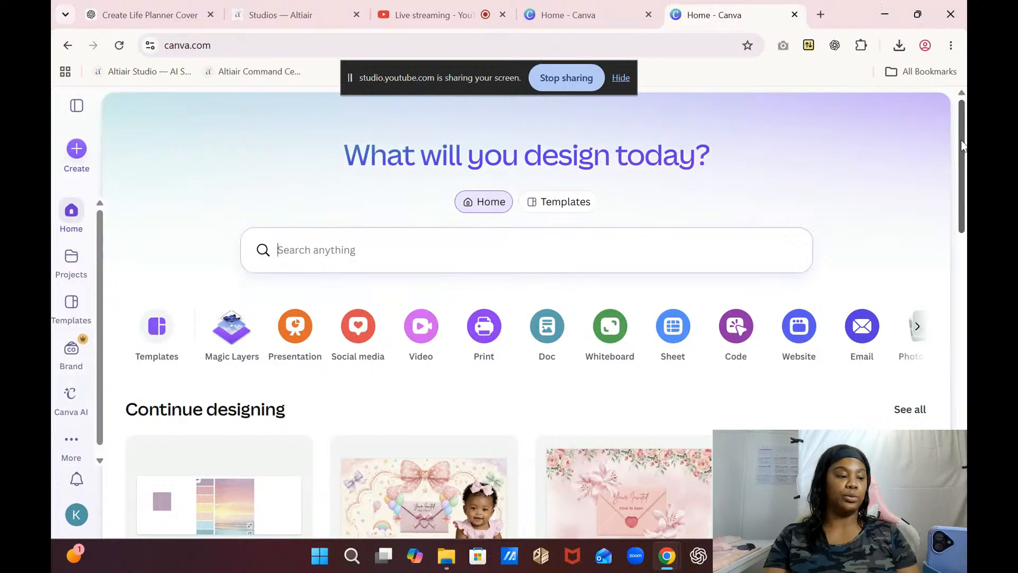
mouse_move(962, 144)
left_mouse_down()
mouse_move(954, 234)
mouse_move(959, 134)
left_mouse_up()
left_click(266, 16)
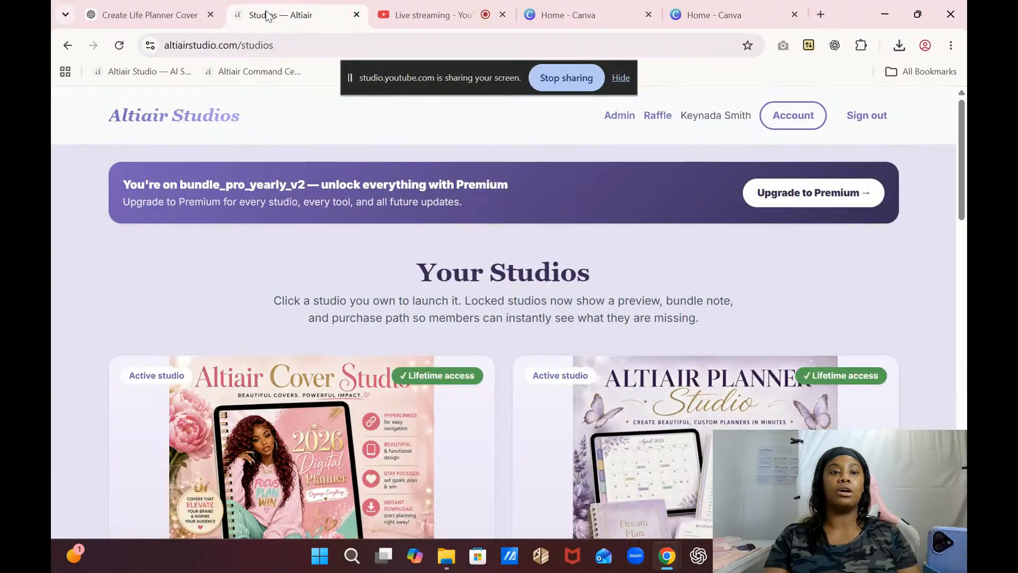
left_click(705, 15)
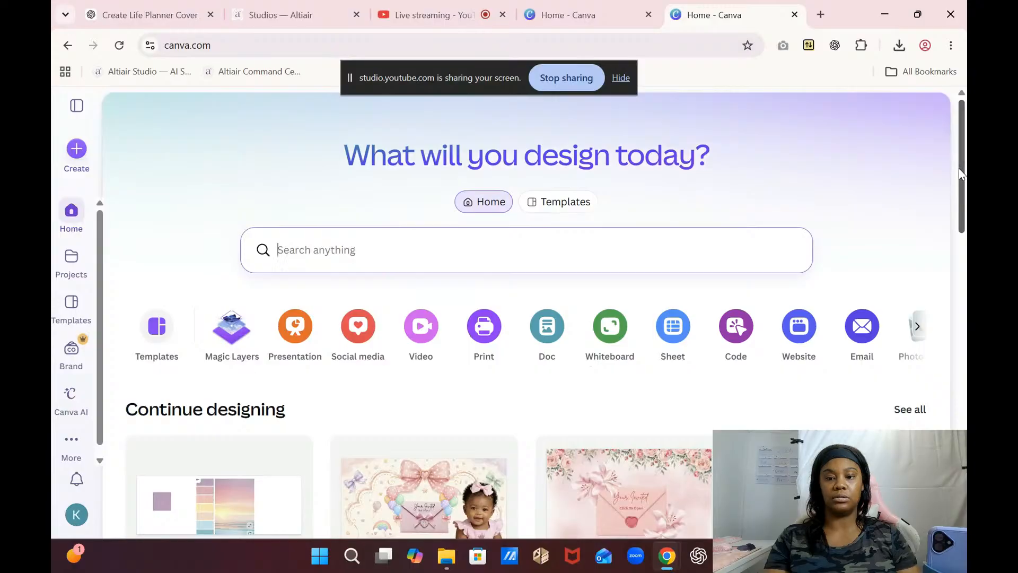
left_click(952, 181)
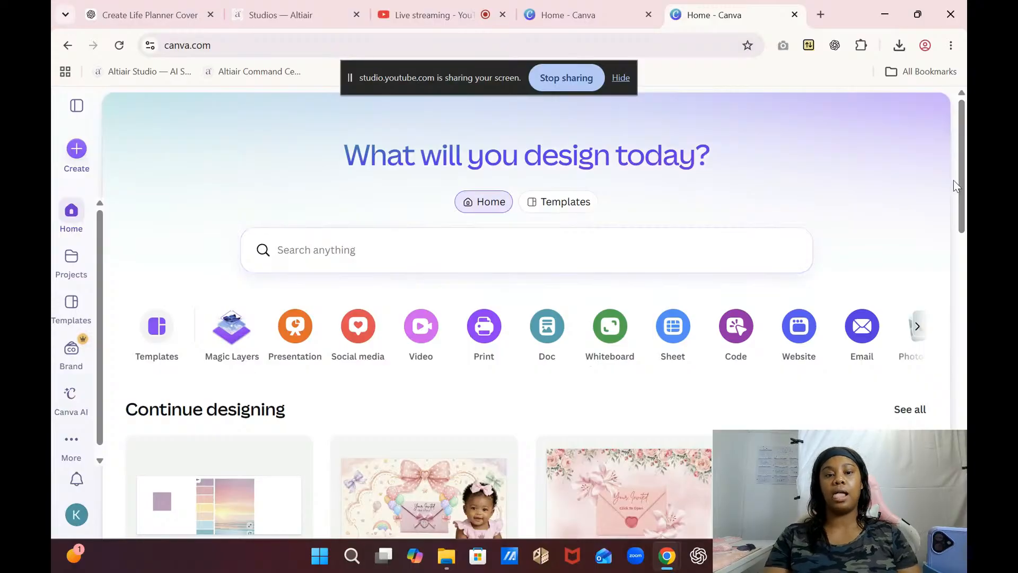
left_click_drag(467, 90, 255, 152)
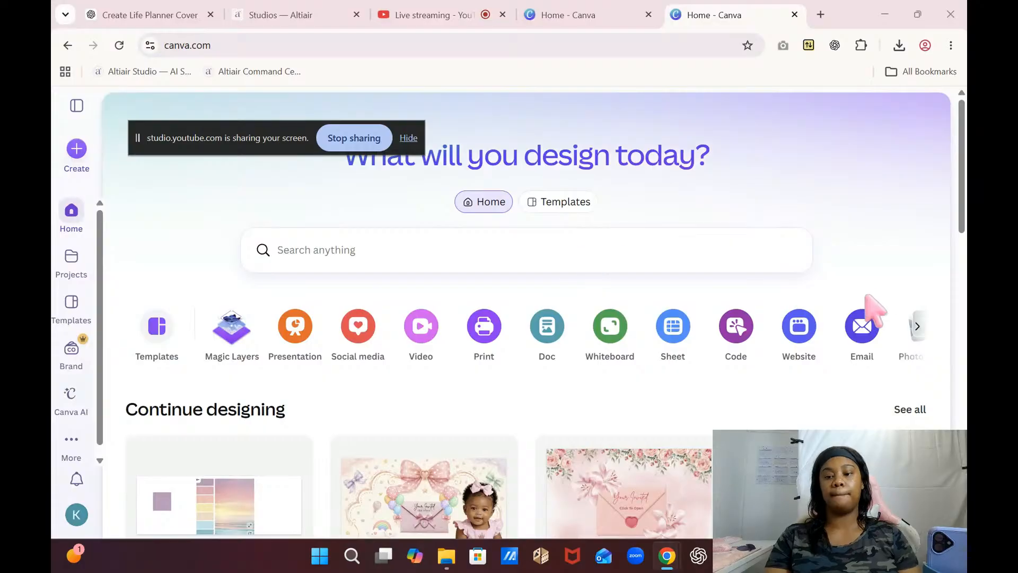
- Create a new blank 8.5 × 11 in portrait document from the custom size layouts
left_click(915, 326)
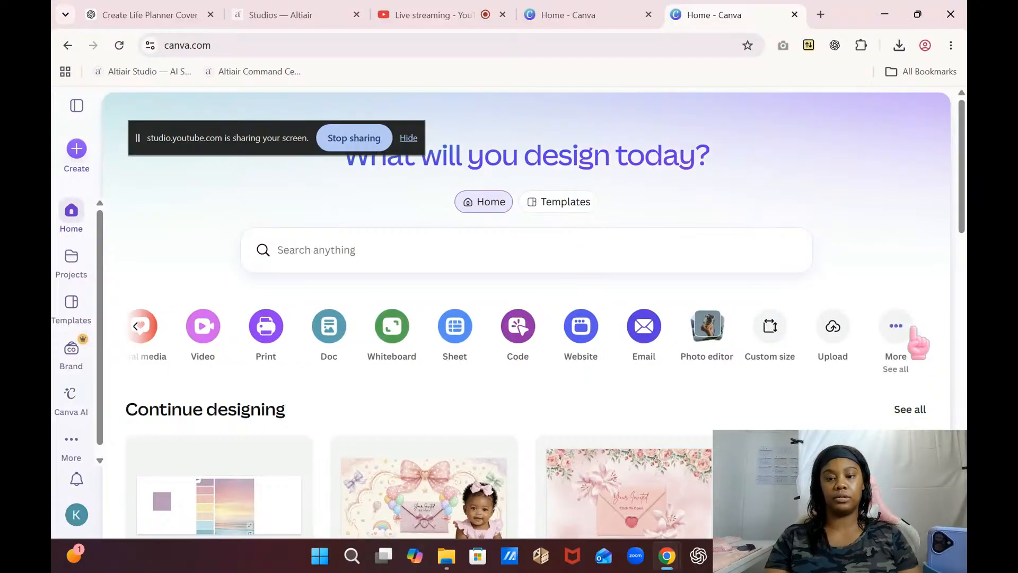
left_click(768, 340)
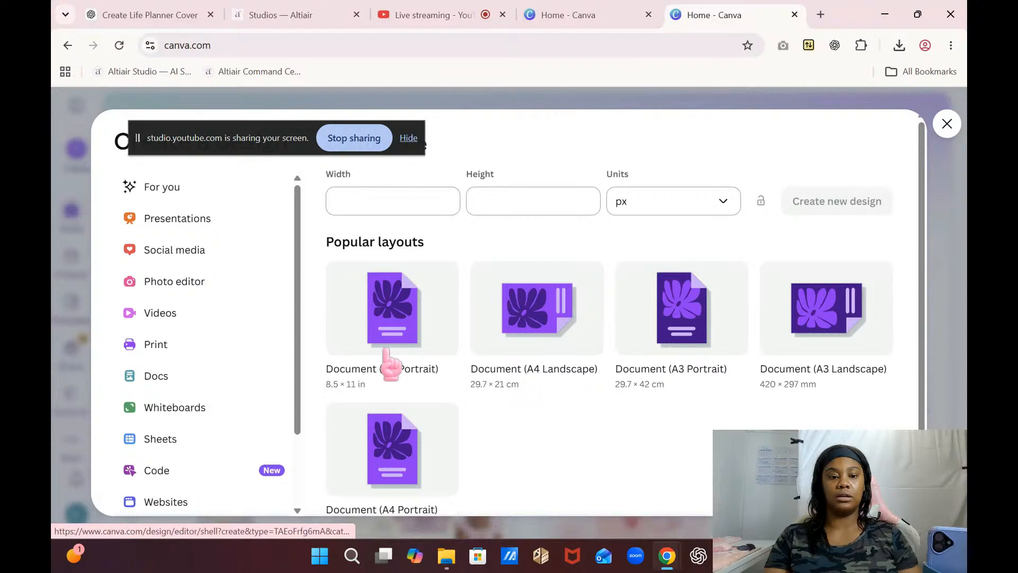
left_click(390, 314)
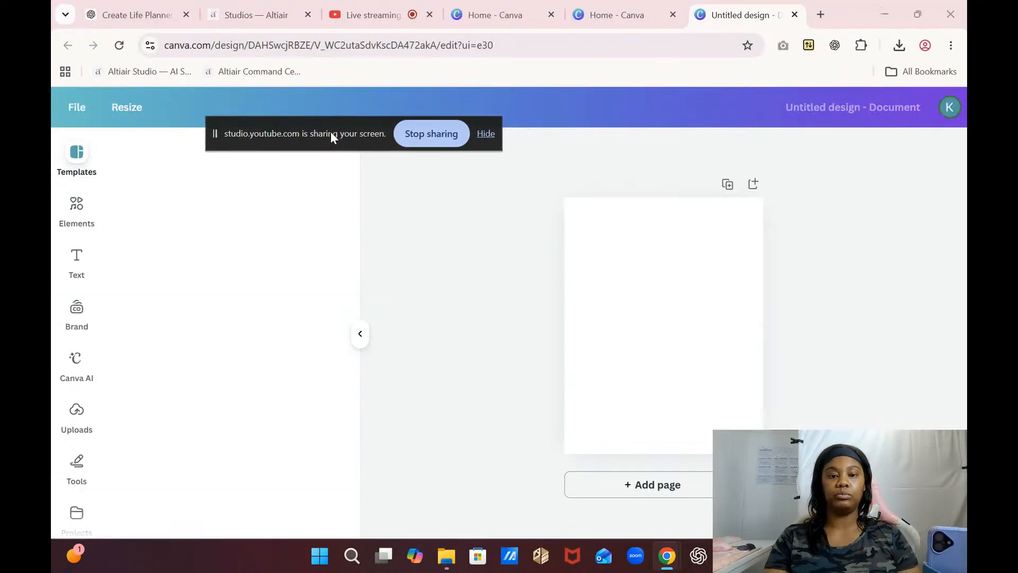
left_click_drag(330, 132, 444, 96)
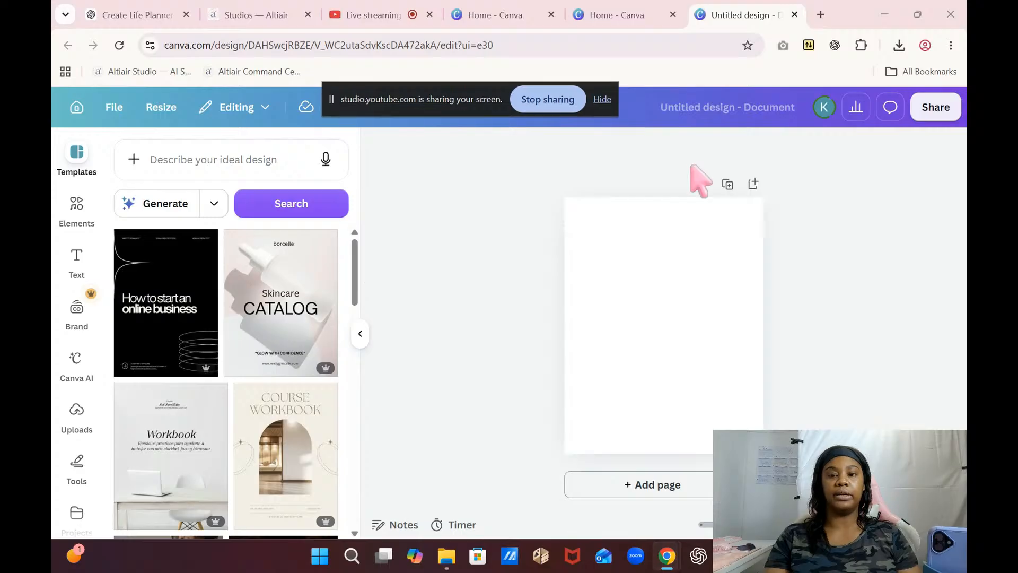
- Name the new design 2026 Life Planner
left_click(708, 103)
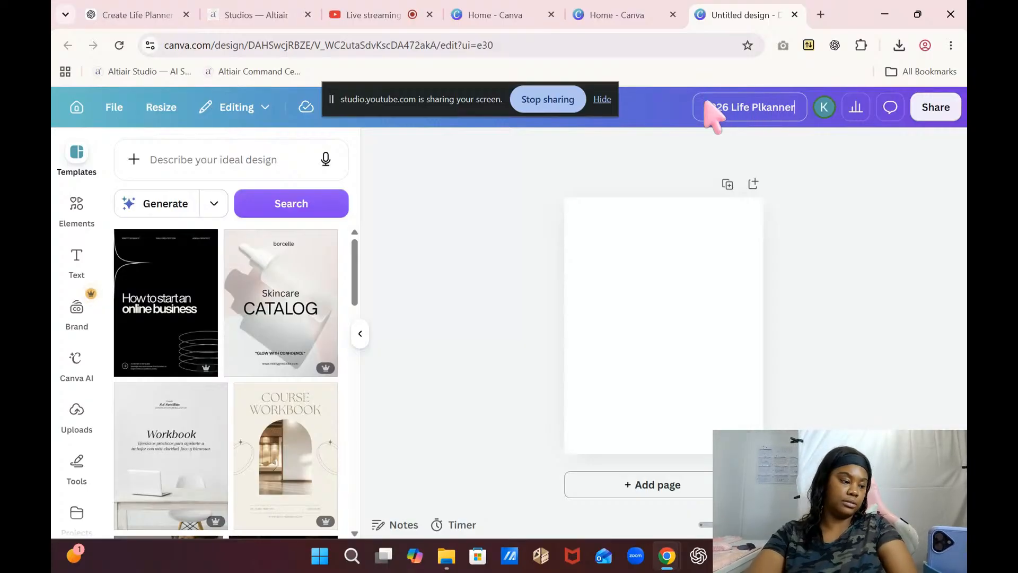
left_click(833, 236)
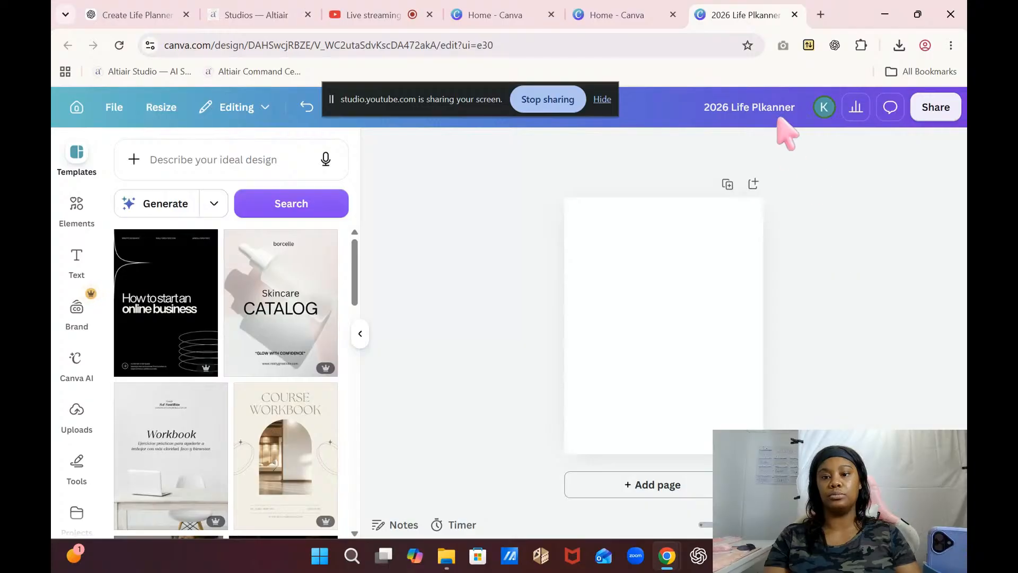
key("BackSpace")
key("BackSpace")
key("BackSpace")
key("BackSpace")
key("BackSpace")
key("BackSpace")
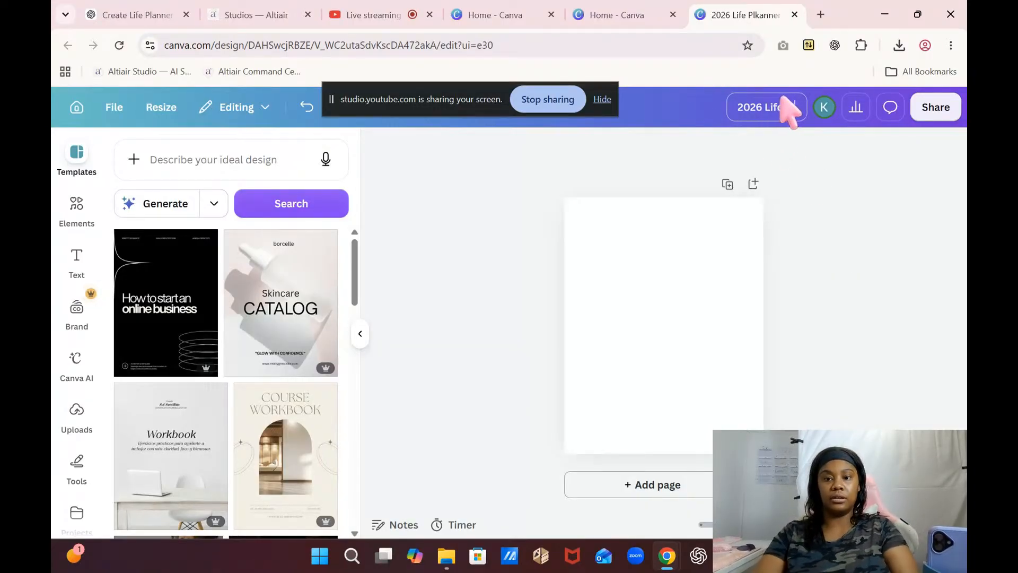
type("anner")
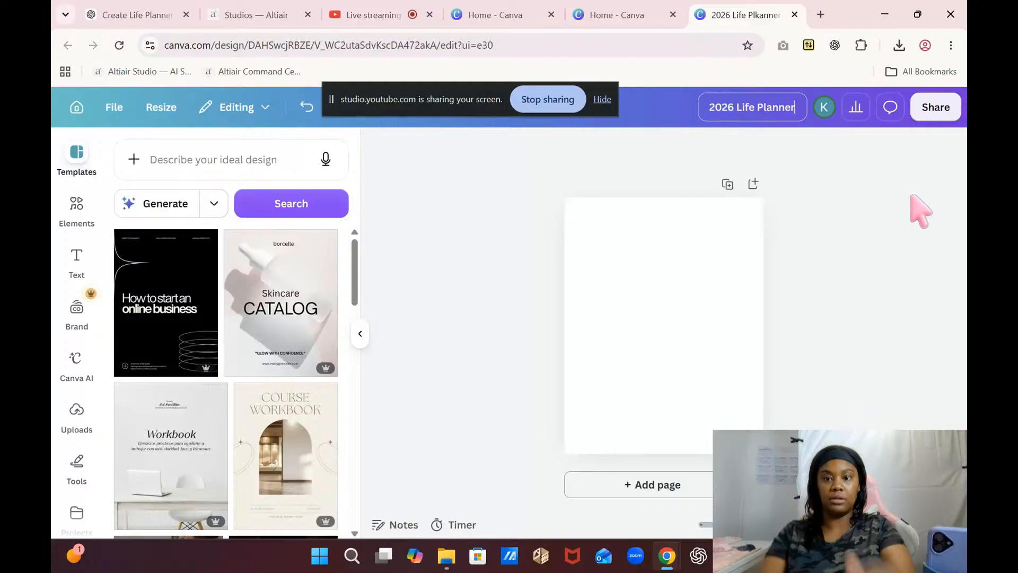
key("Return")
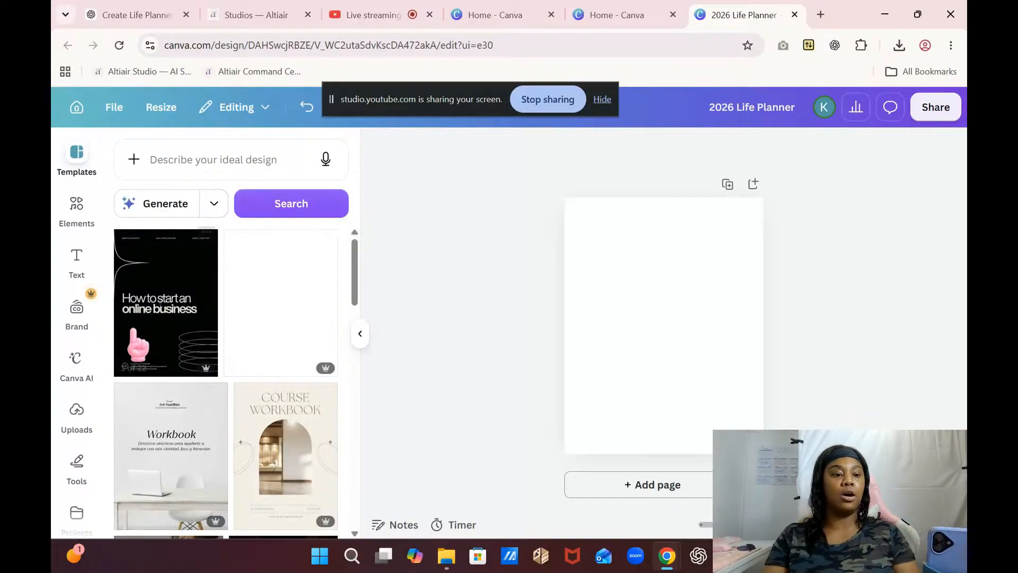
- Upload all five monthly planner page images from the Planner Pages folder in Downloads to the design's uploads
left_click(69, 436)
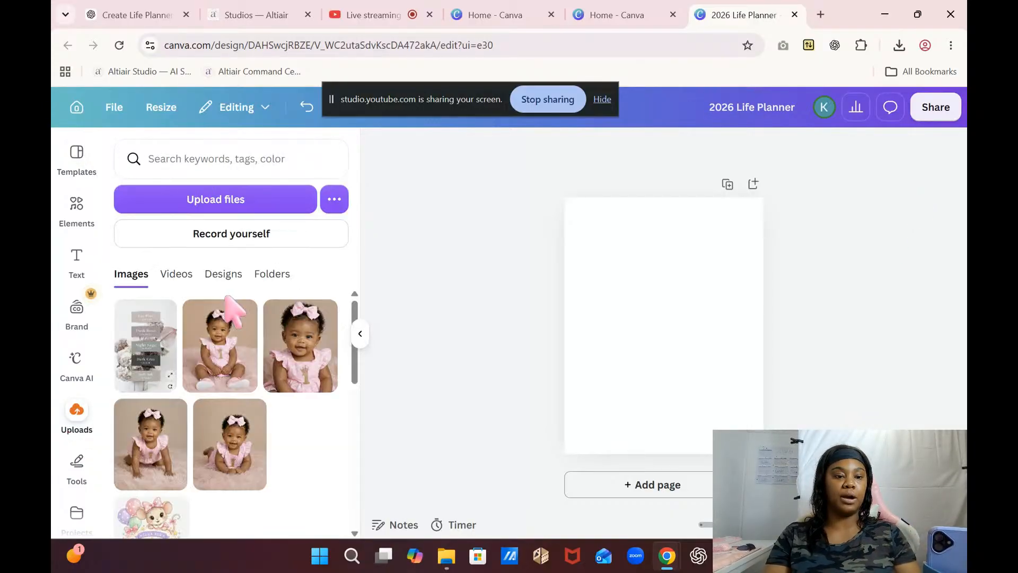
left_click(238, 200)
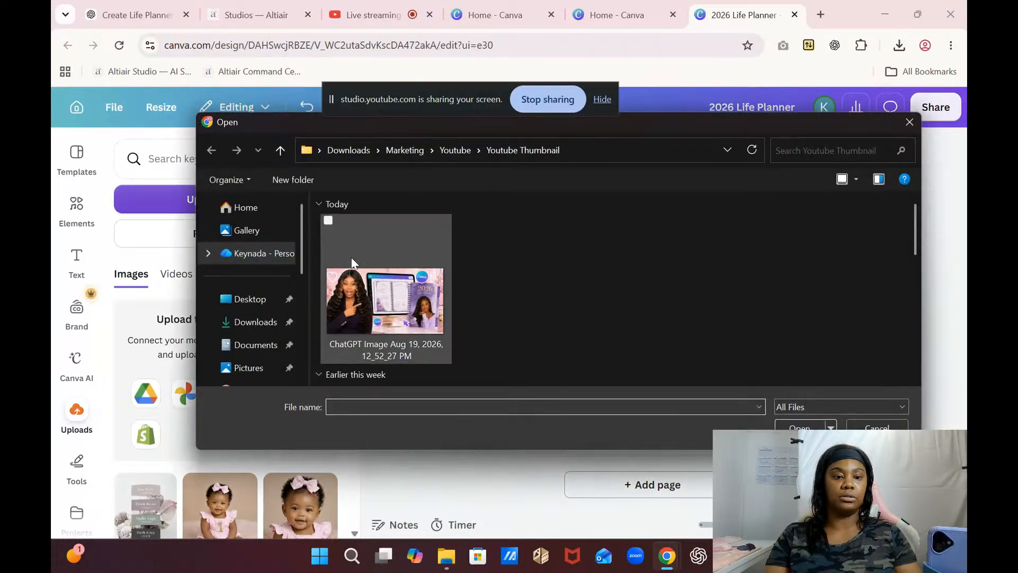
left_click(255, 323)
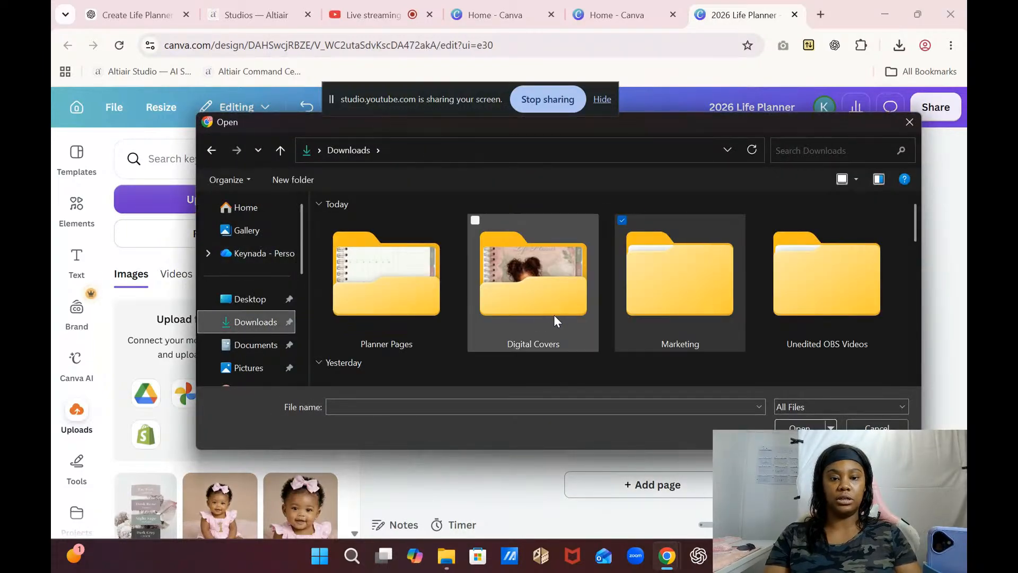
double_click(415, 306)
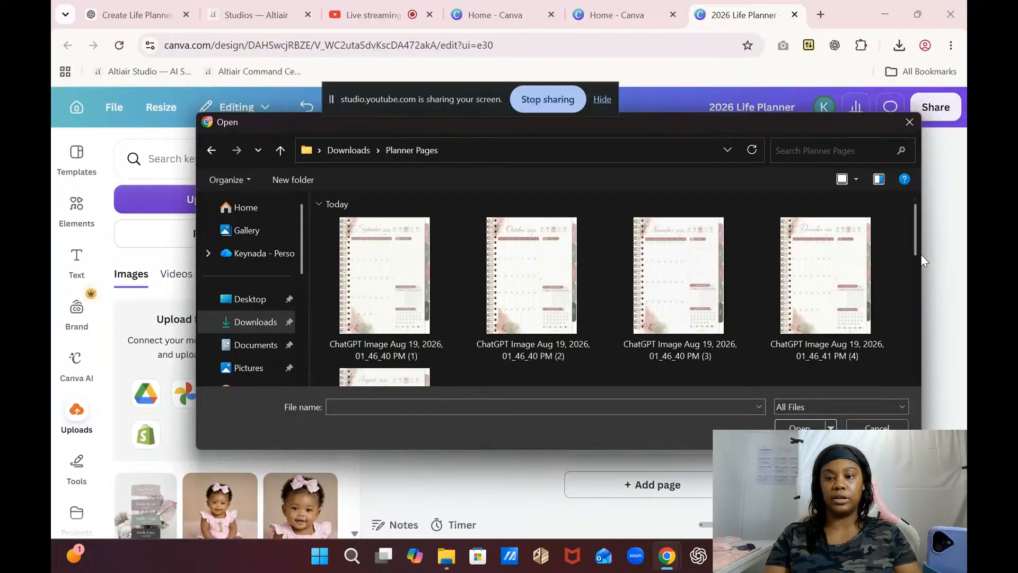
left_click_drag(917, 246, 918, 275)
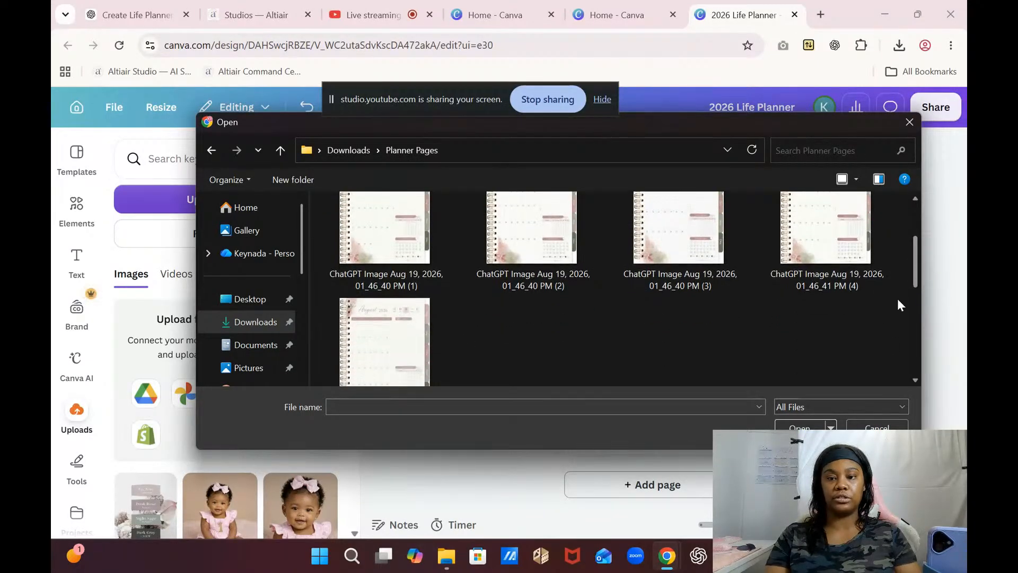
left_click_drag(863, 325, 361, 234)
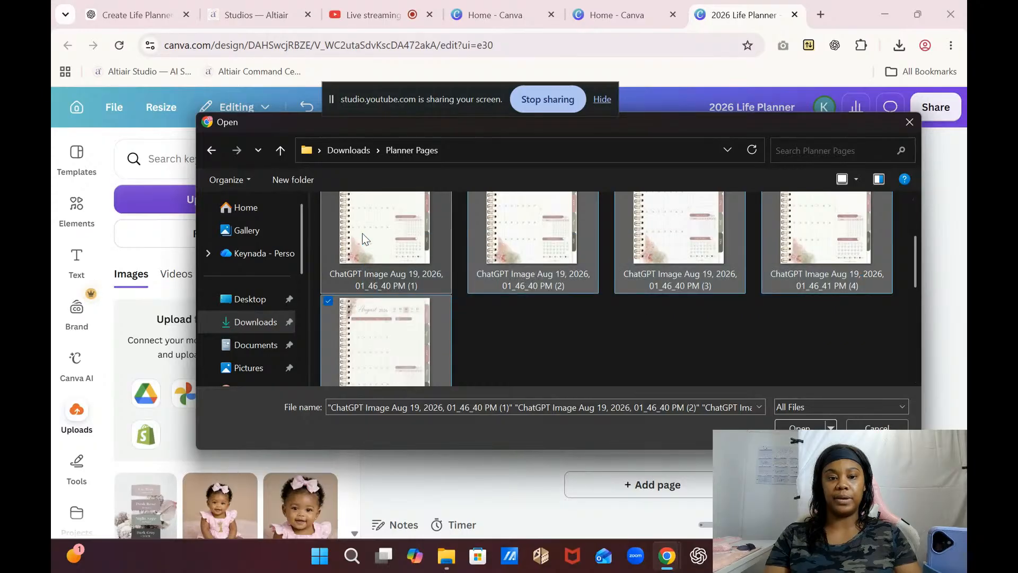
left_click(799, 427)
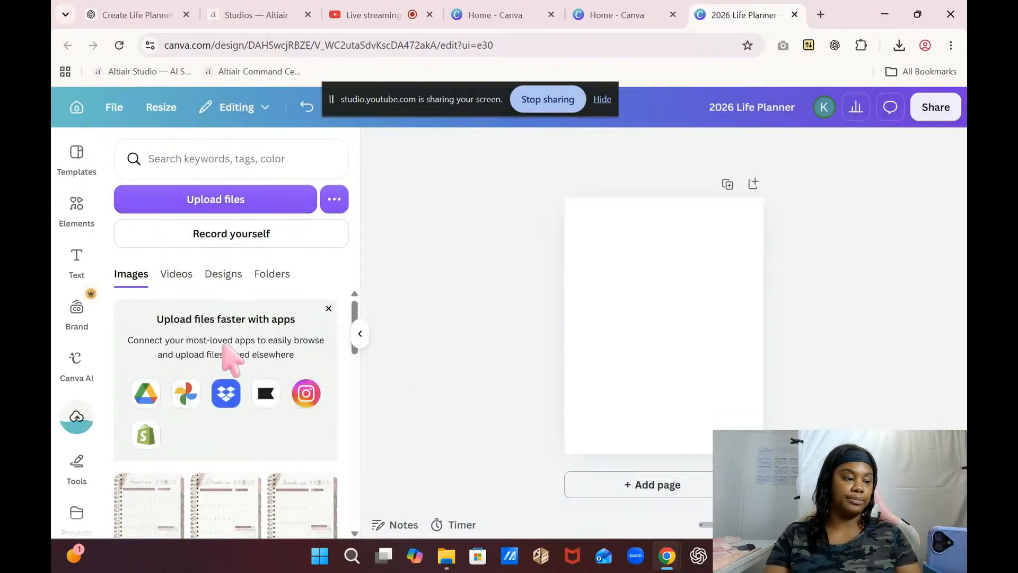
- Upload the 2026 Life Planner cover image from the Digital Covers folder in Downloads
left_click(198, 201)
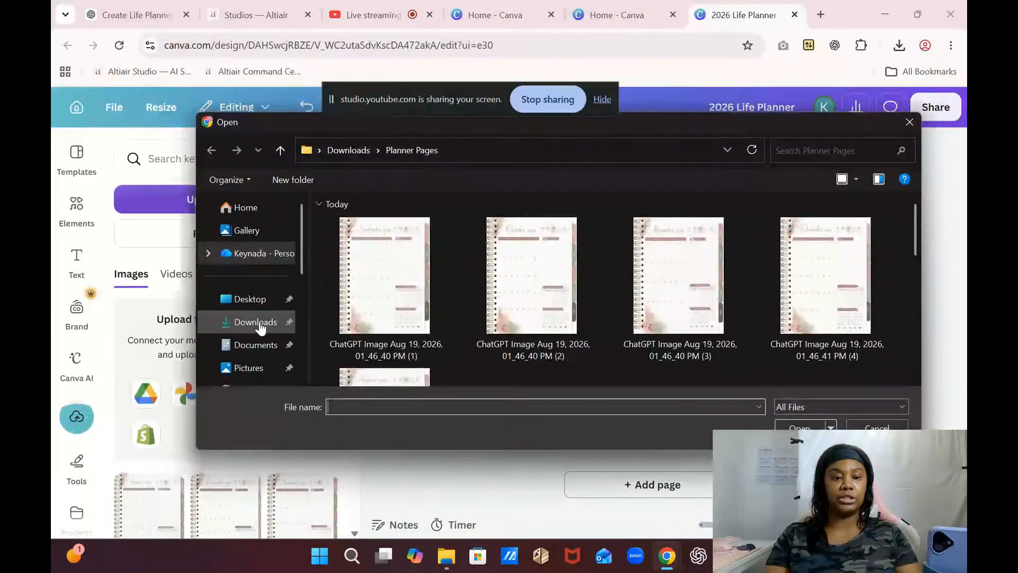
left_click(255, 324)
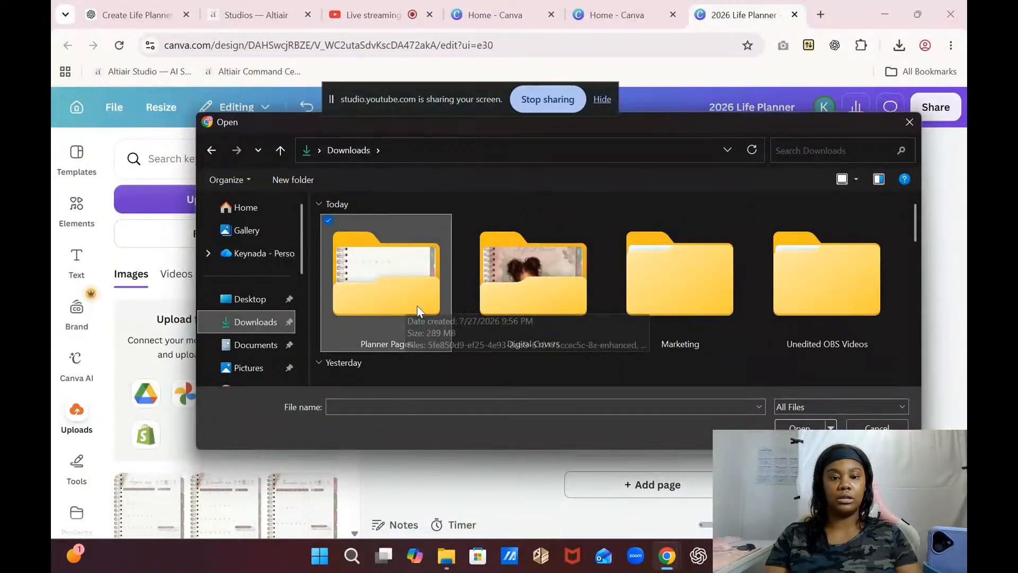
double_click(539, 300)
double_click(406, 306)
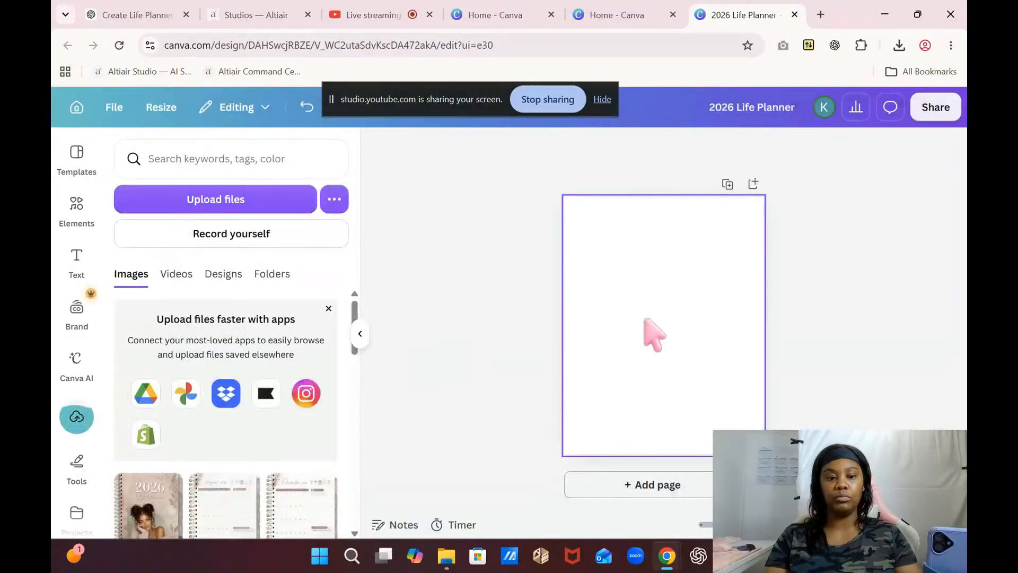
- Place the uploaded 2026 Life Planner cover on the blank page, enlarge it to the full page height and center it
left_click_drag(355, 314, 355, 341)
left_click(146, 419)
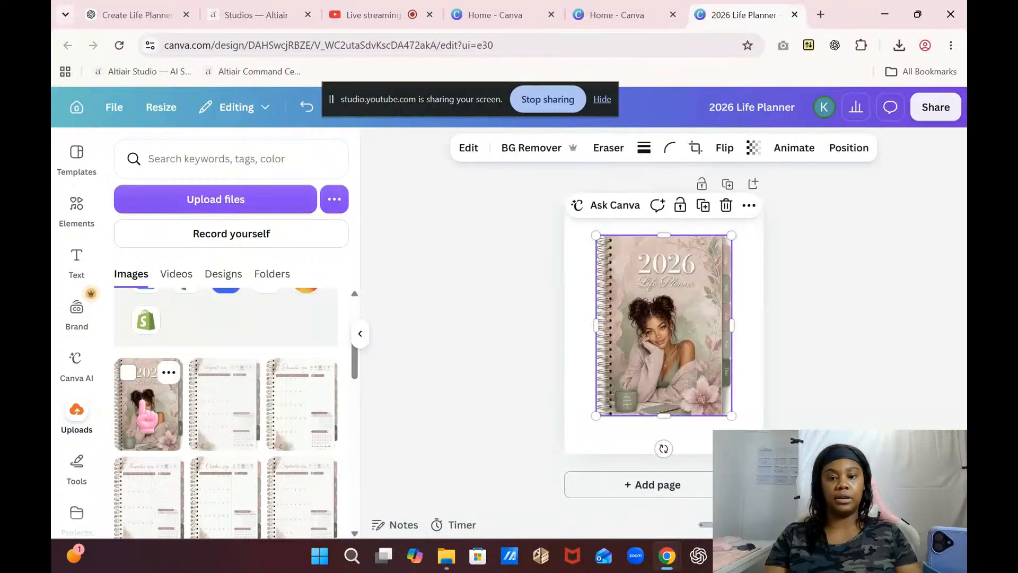
left_click_drag(636, 371, 606, 340)
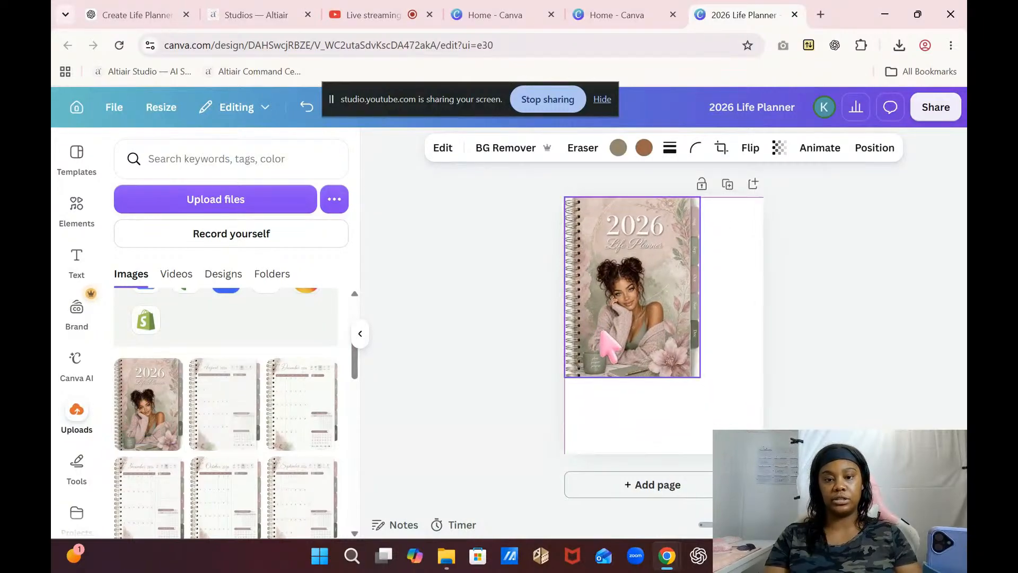
left_click_drag(700, 378, 757, 454)
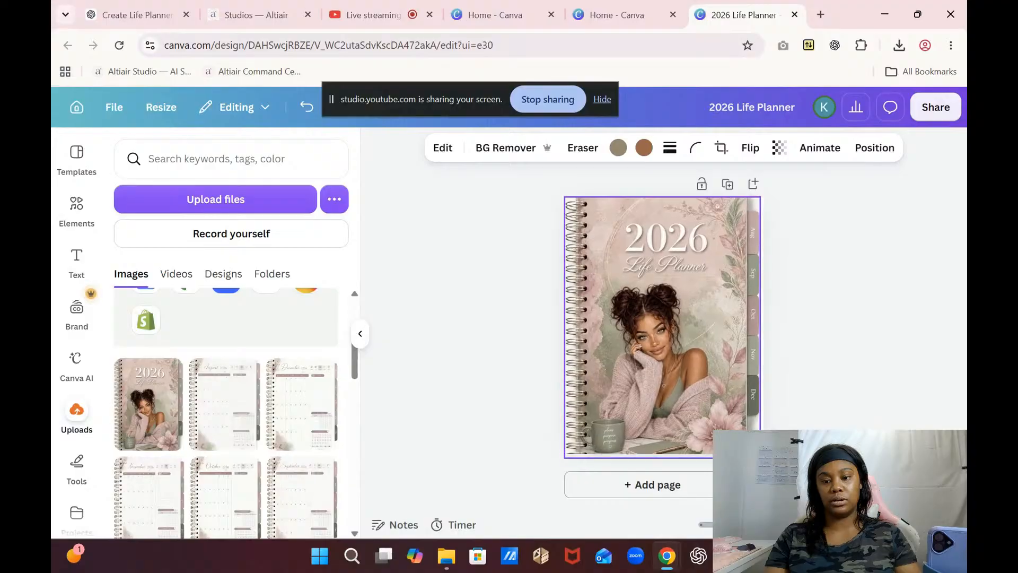
left_click_drag(711, 408, 714, 408)
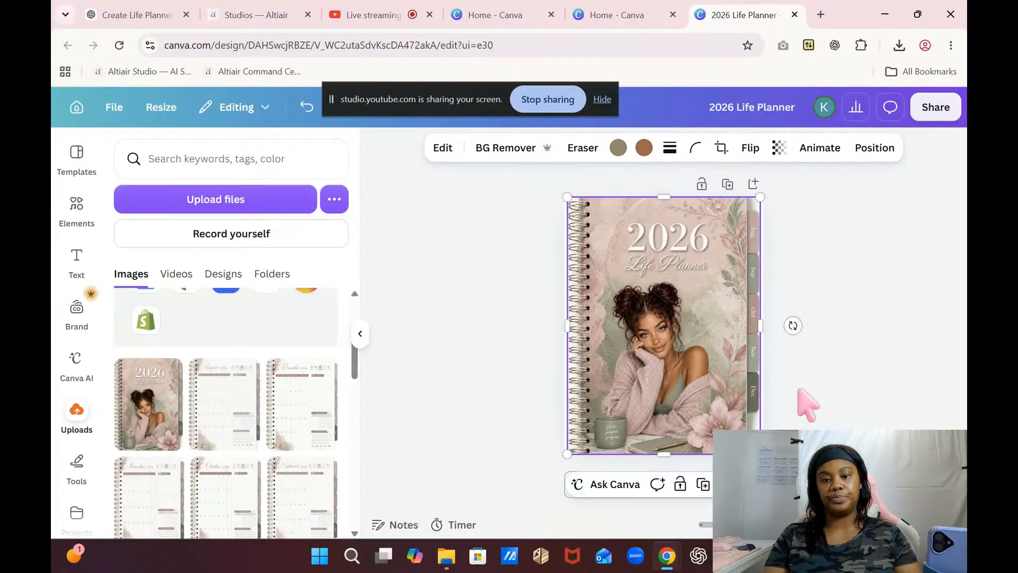
- Upscale the planner cover image and enlarge the view to check its sharpness
left_click(649, 302)
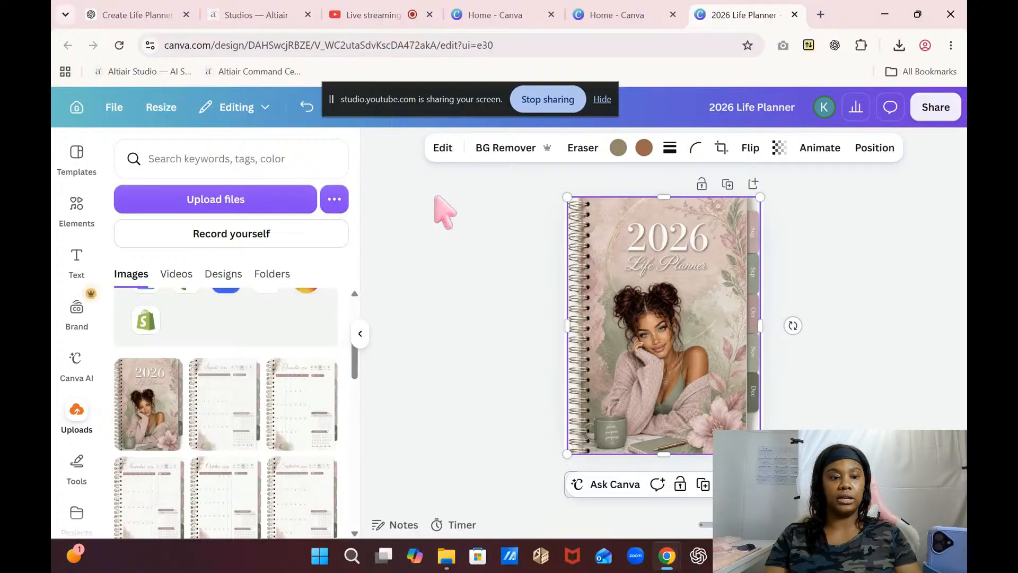
left_click(440, 151)
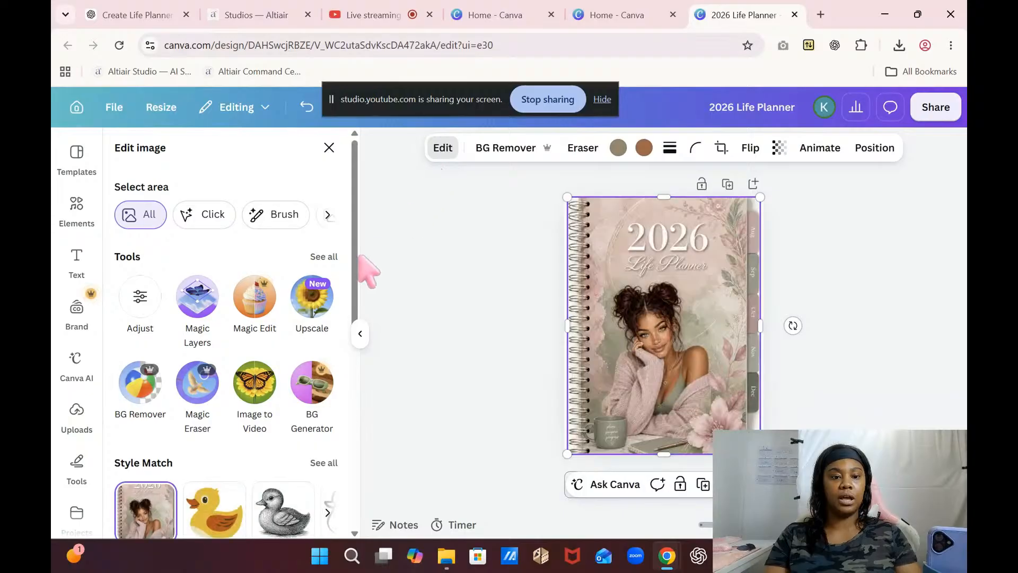
left_click(312, 297)
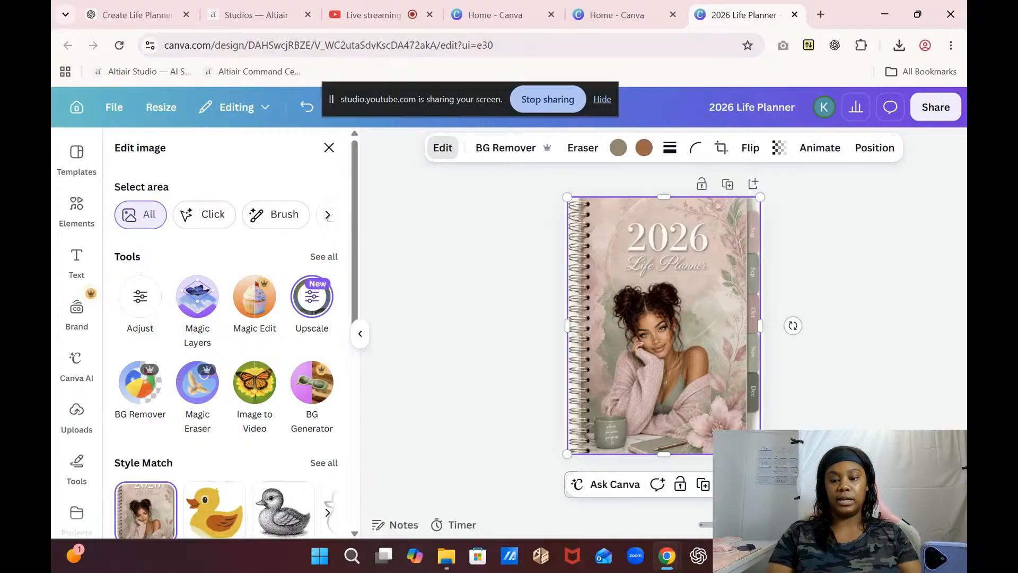
left_click_drag(724, 524, 728, 524)
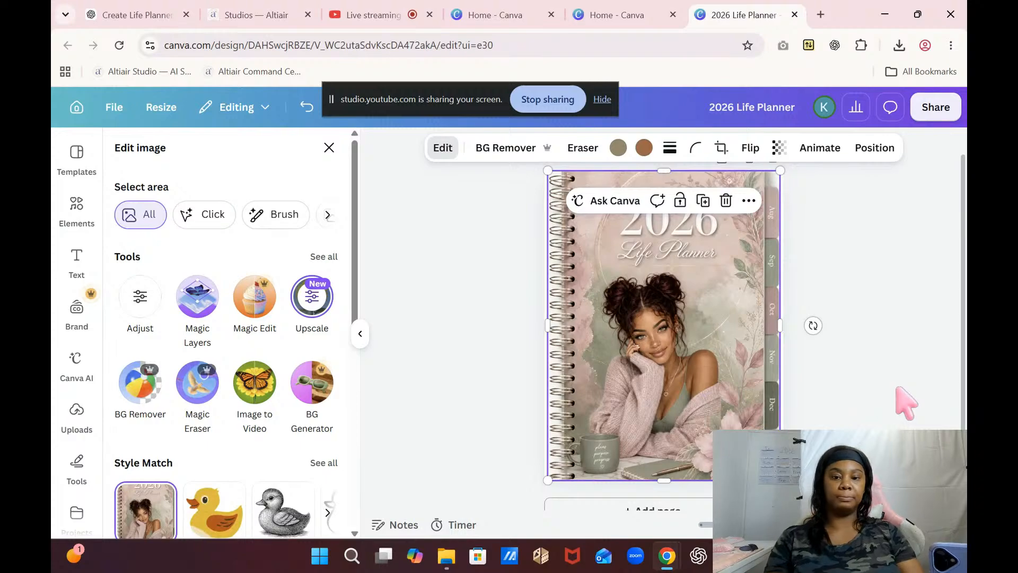
left_click(839, 338)
left_click(703, 312)
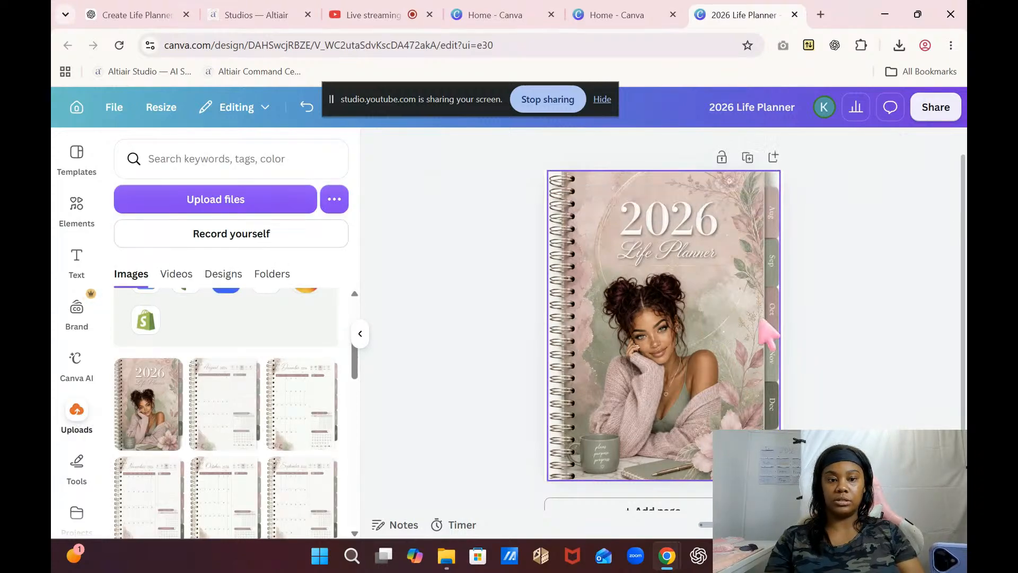
left_click_drag(965, 302, 964, 332)
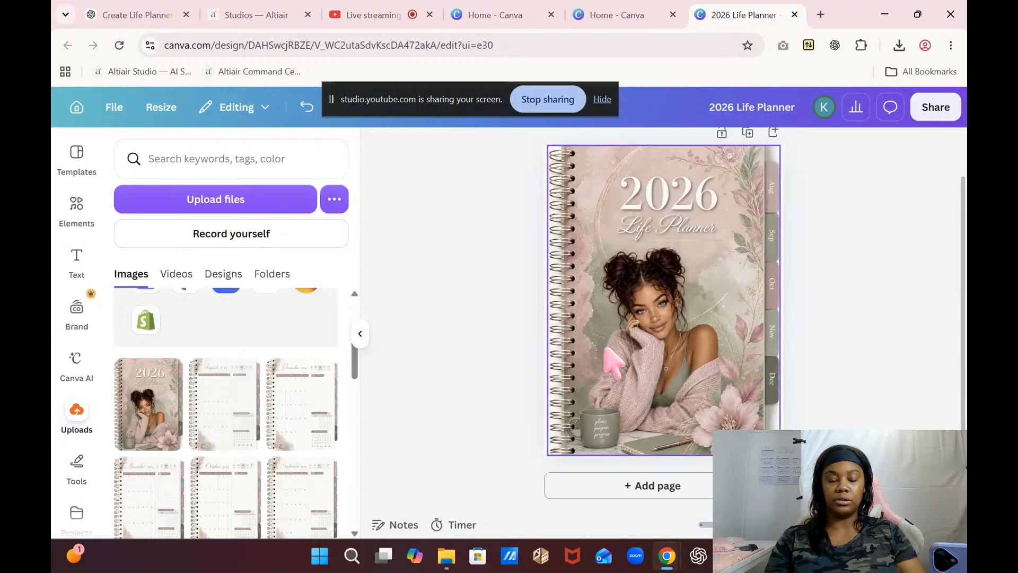
- Apply a Drop shadow to the planner cover with a blur amount of 24 and an intensity of 52
left_click(624, 359)
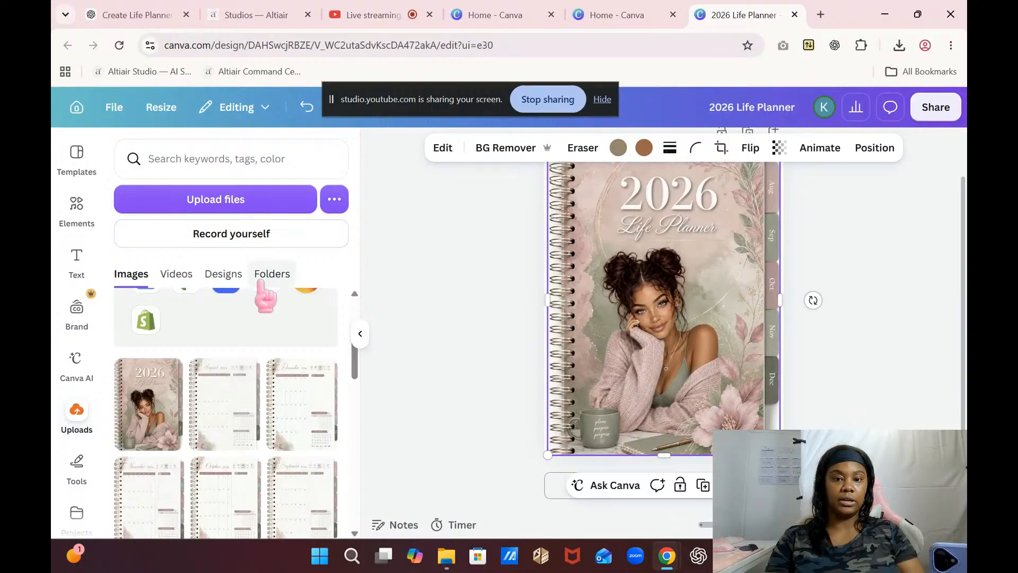
left_click(444, 149)
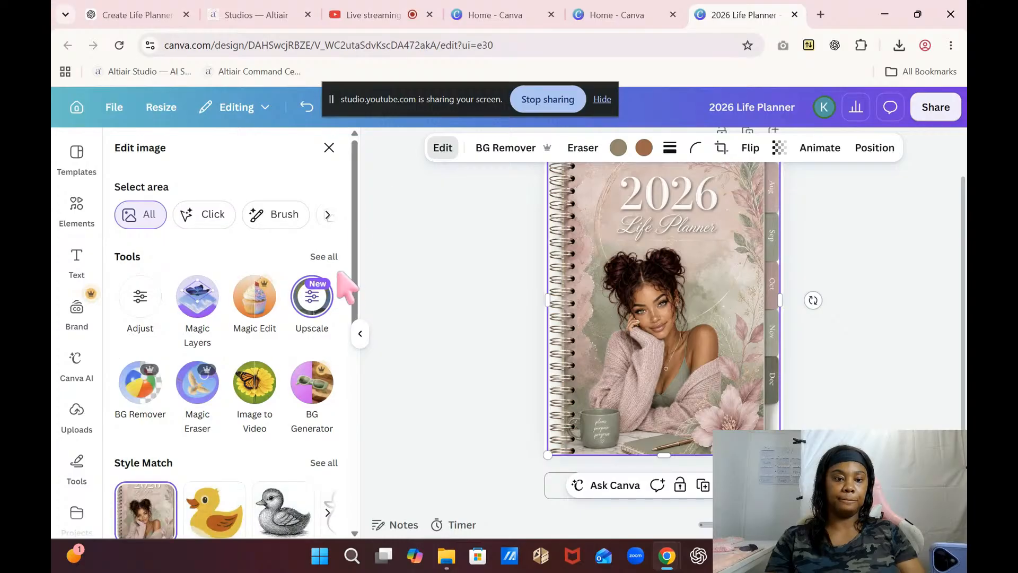
scroll(342, 418, "down", 6)
scroll(342, 418, "down", 2)
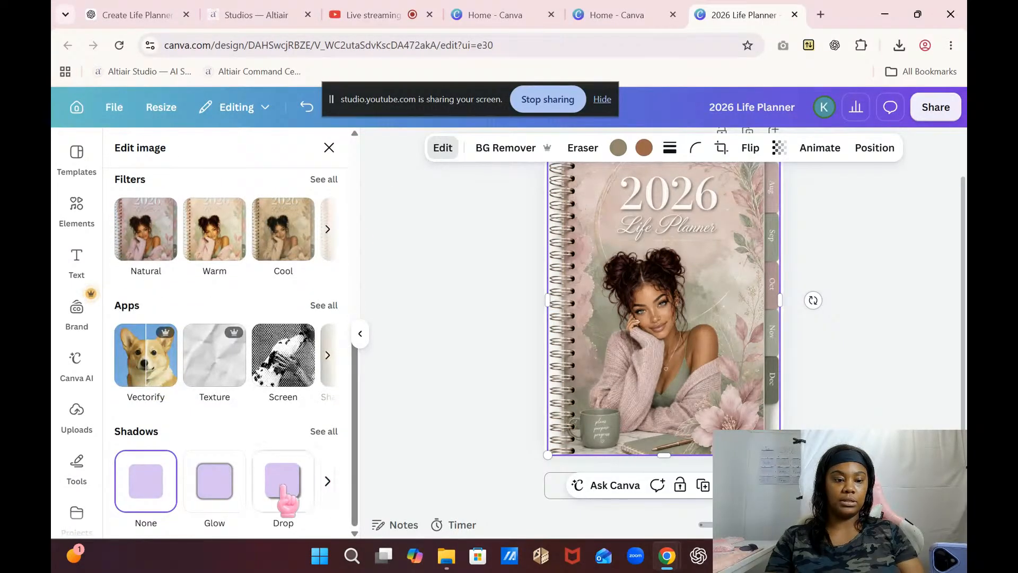
left_click(331, 431)
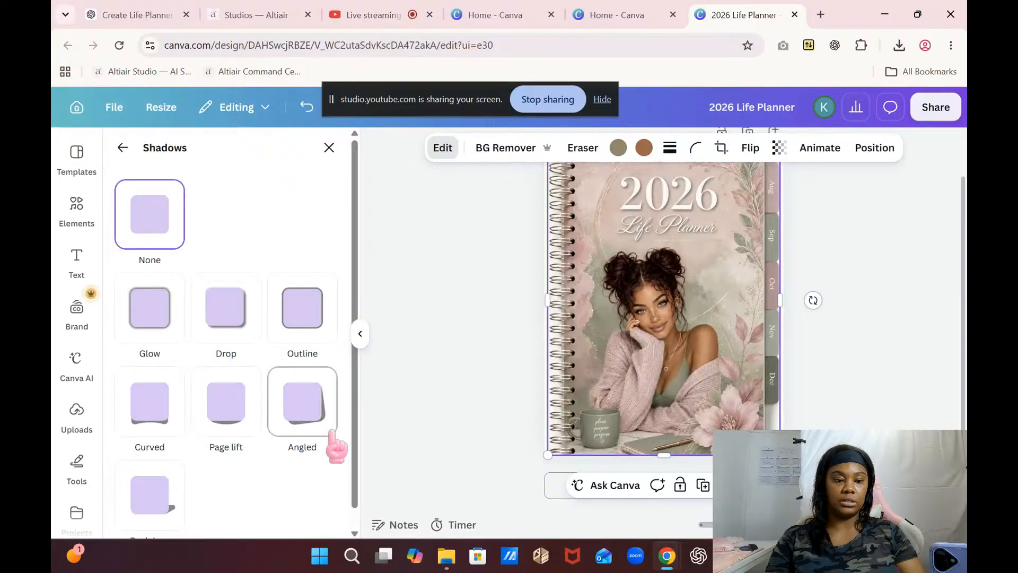
left_click(237, 321)
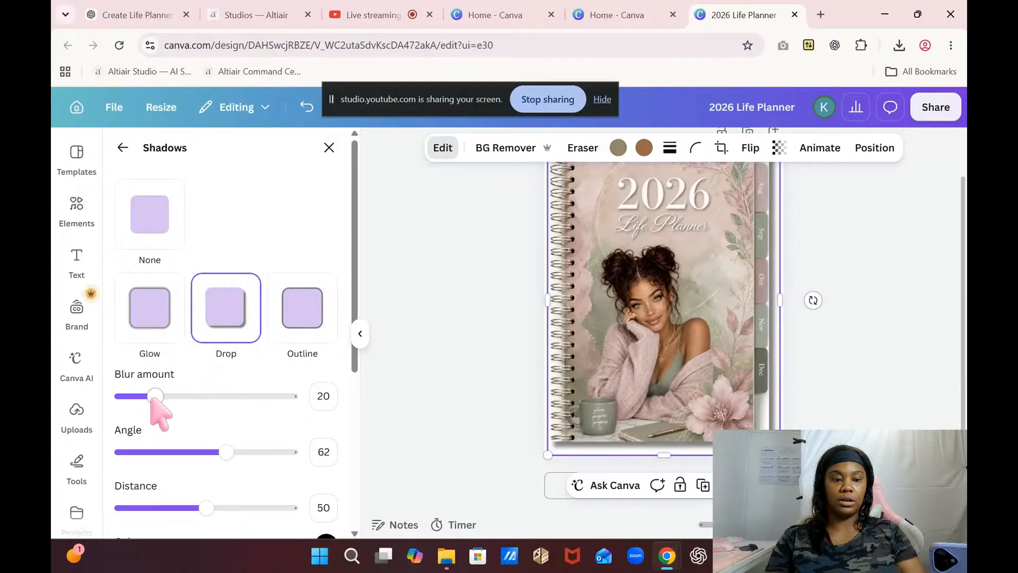
left_click_drag(153, 399, 162, 399)
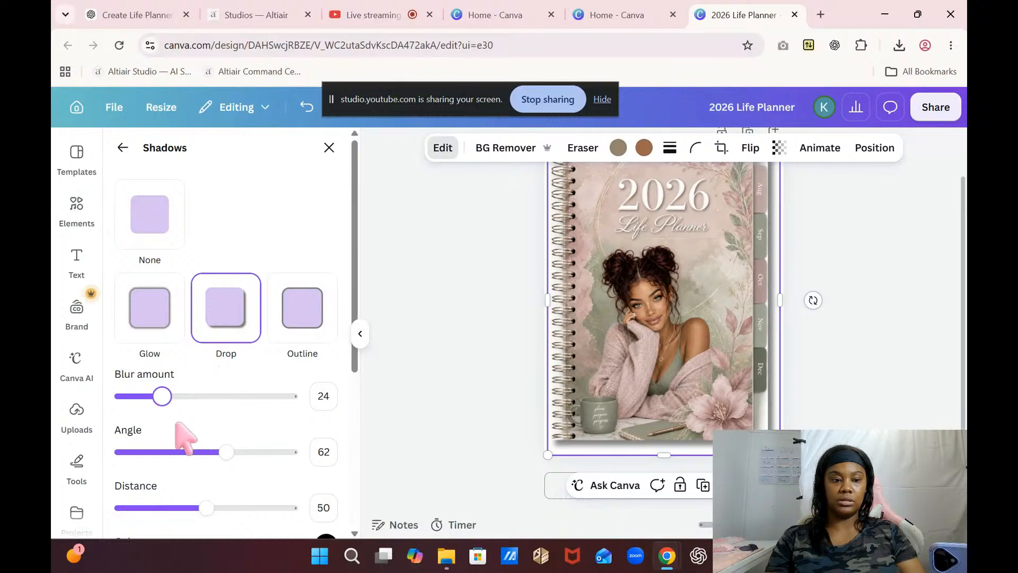
left_click_drag(355, 313, 349, 424)
mouse_move(210, 401)
left_mouse_down()
mouse_move(280, 414)
mouse_move(220, 405)
mouse_move(218, 418)
left_mouse_up()
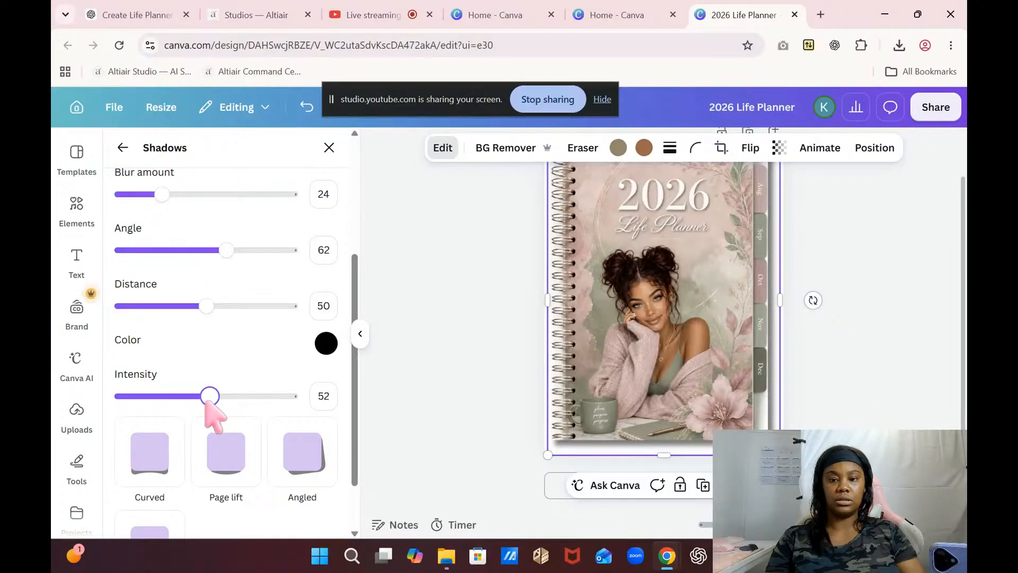
left_click(841, 421)
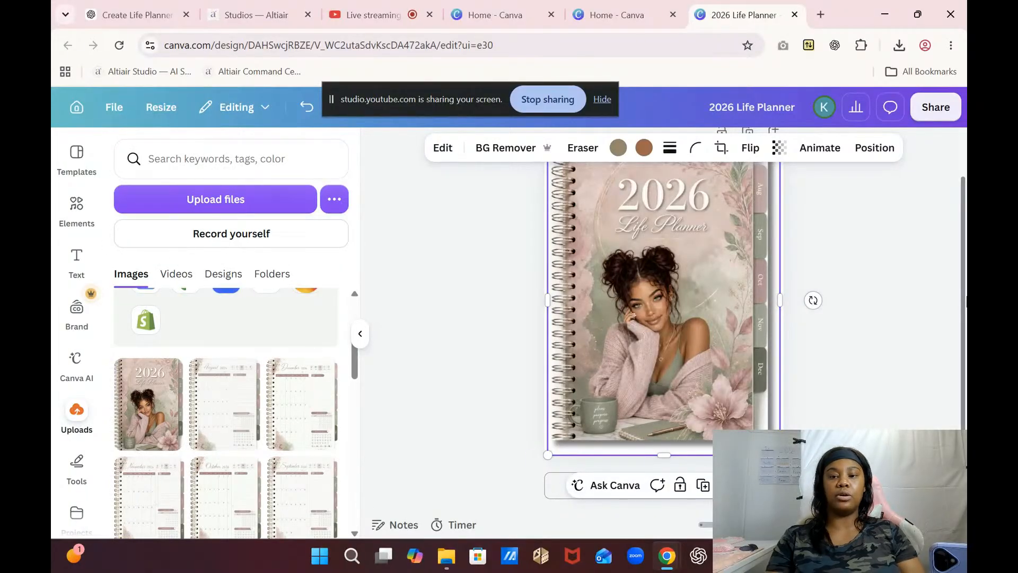
scroll(875, 318, "up", 2)
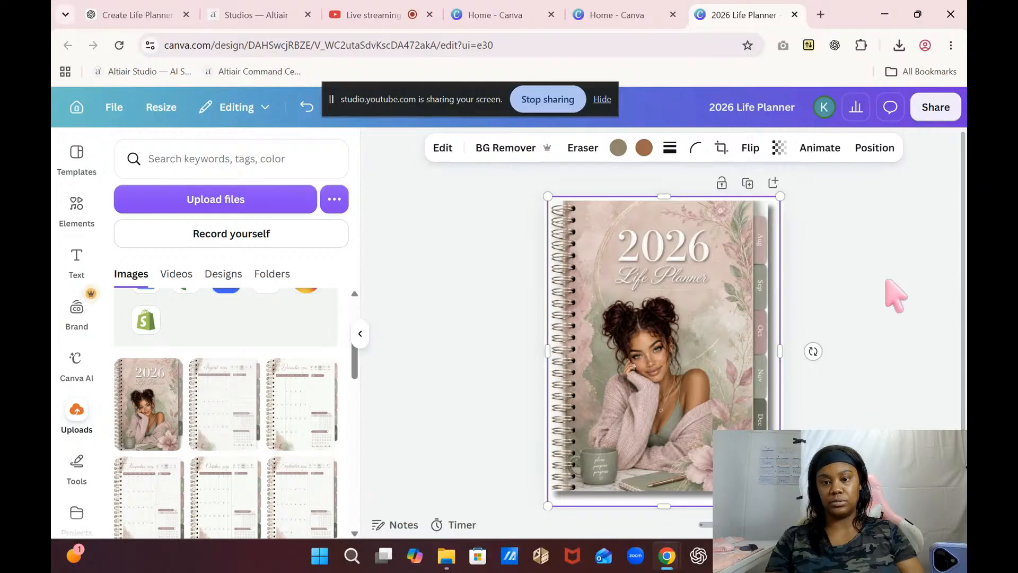
left_click(896, 295)
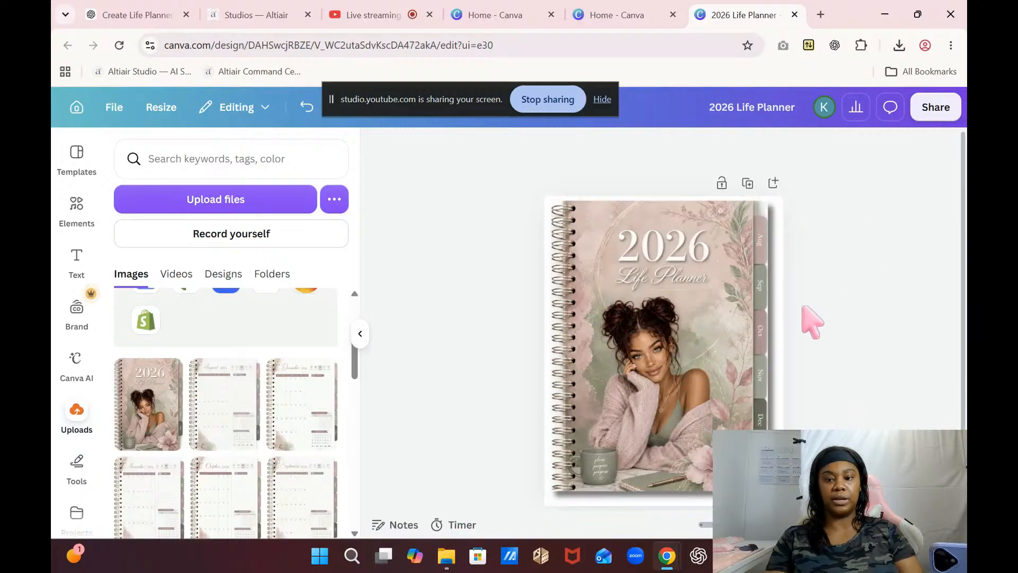
- Remove the background from the planner cover image
left_click(779, 367)
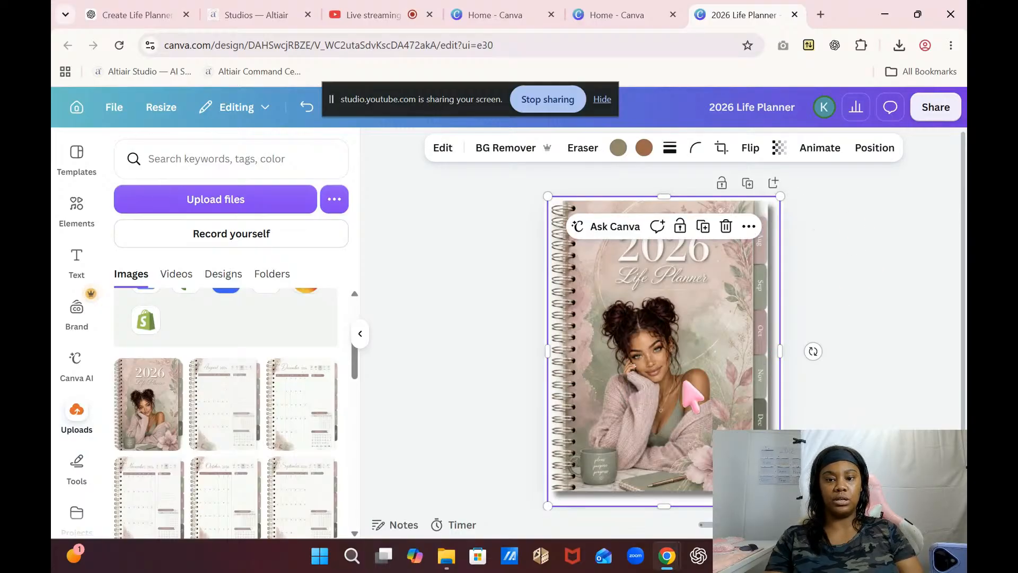
key("Escape")
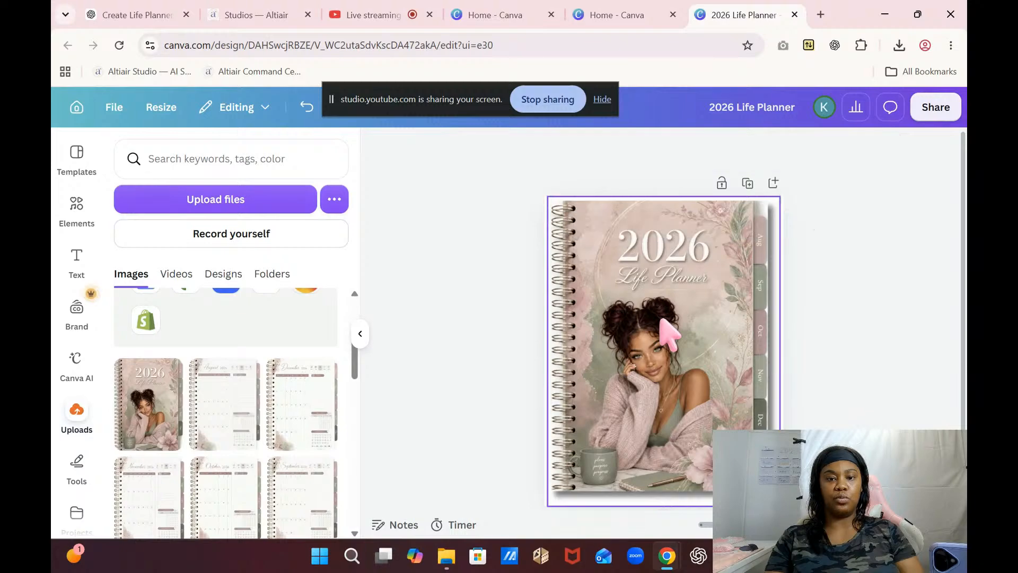
left_click(670, 333)
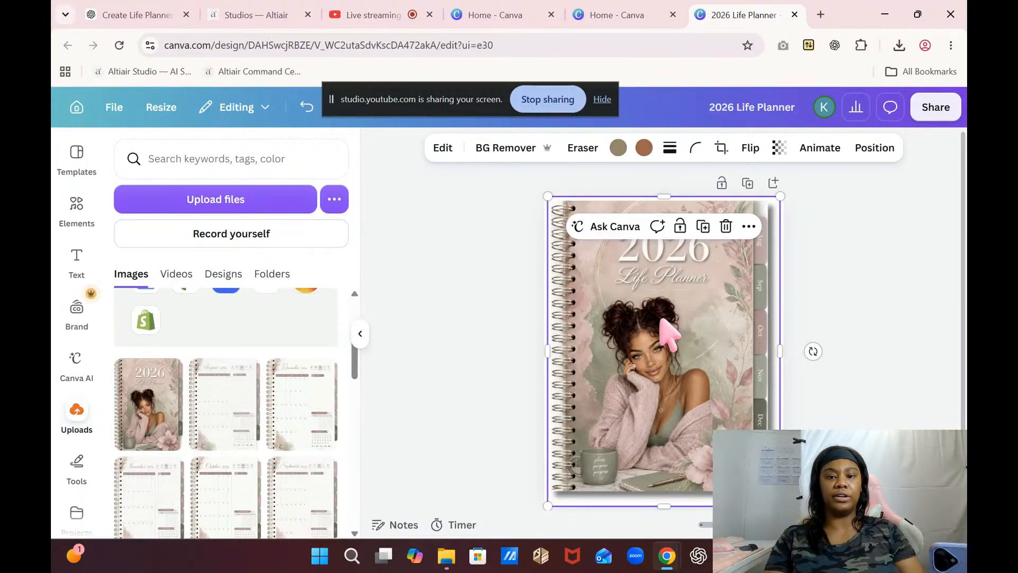
left_click(499, 149)
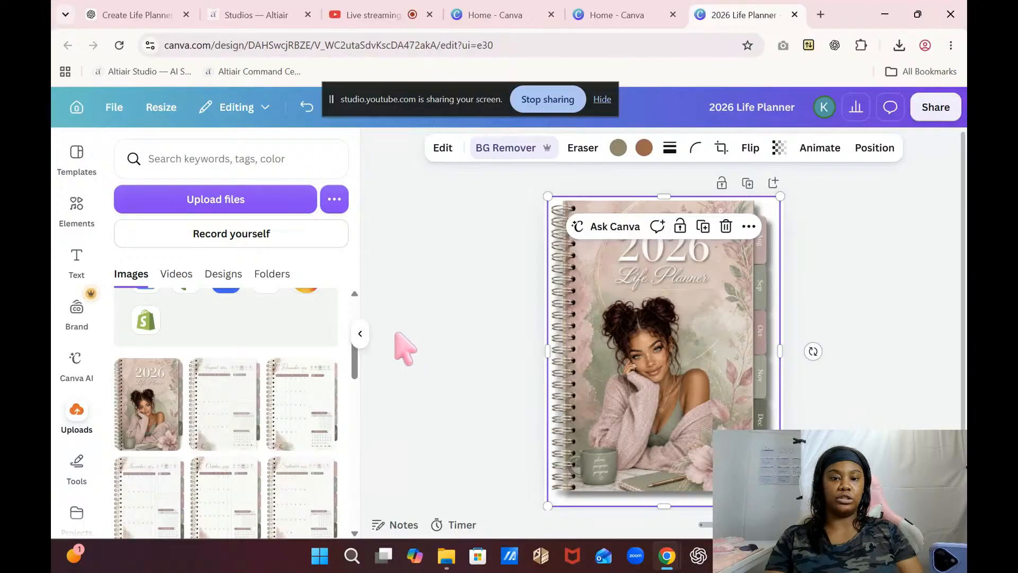
- Search the design elements for "marble pink"
left_click(72, 221)
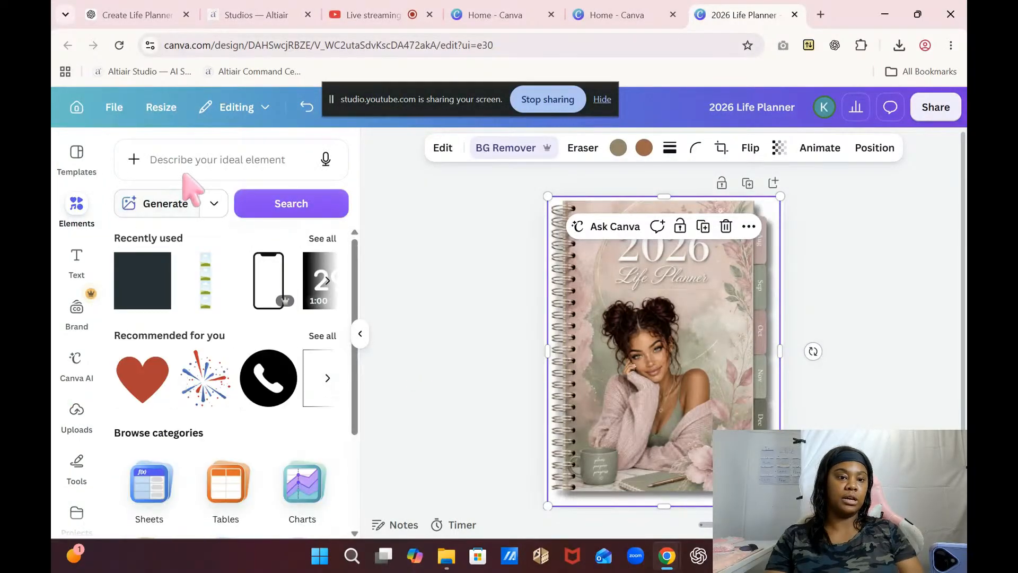
left_click(192, 161)
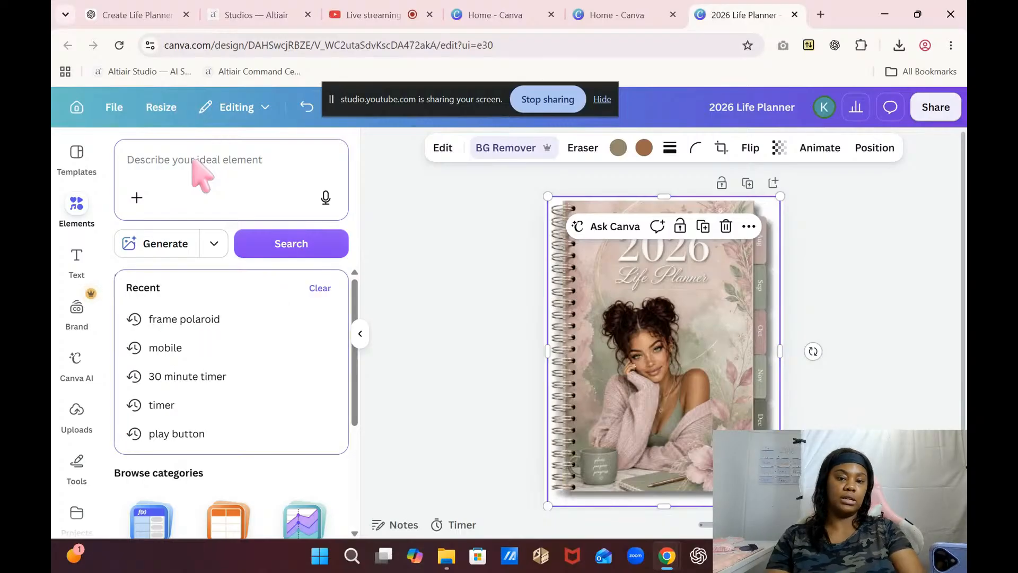
type("mar")
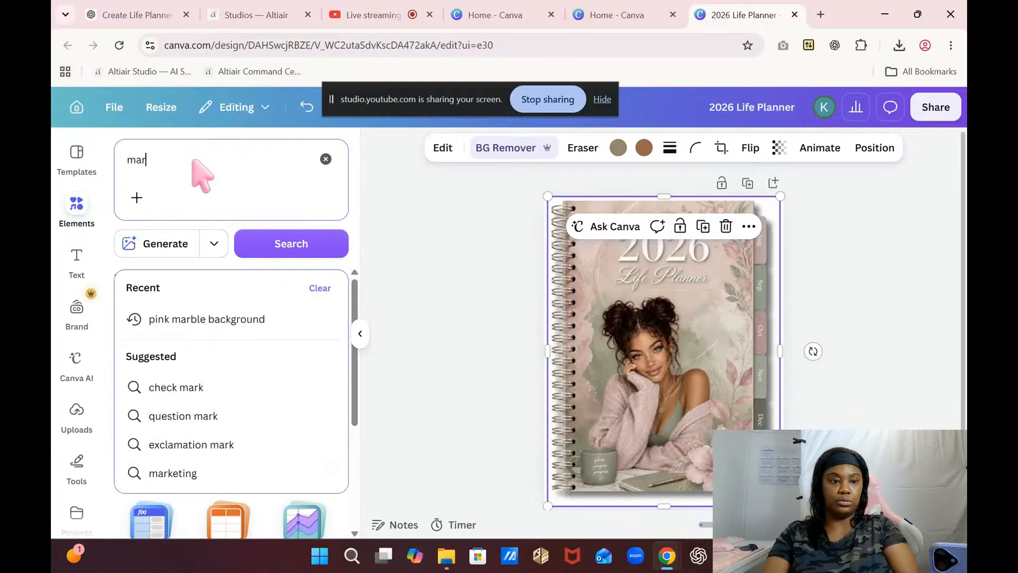
type("ble")
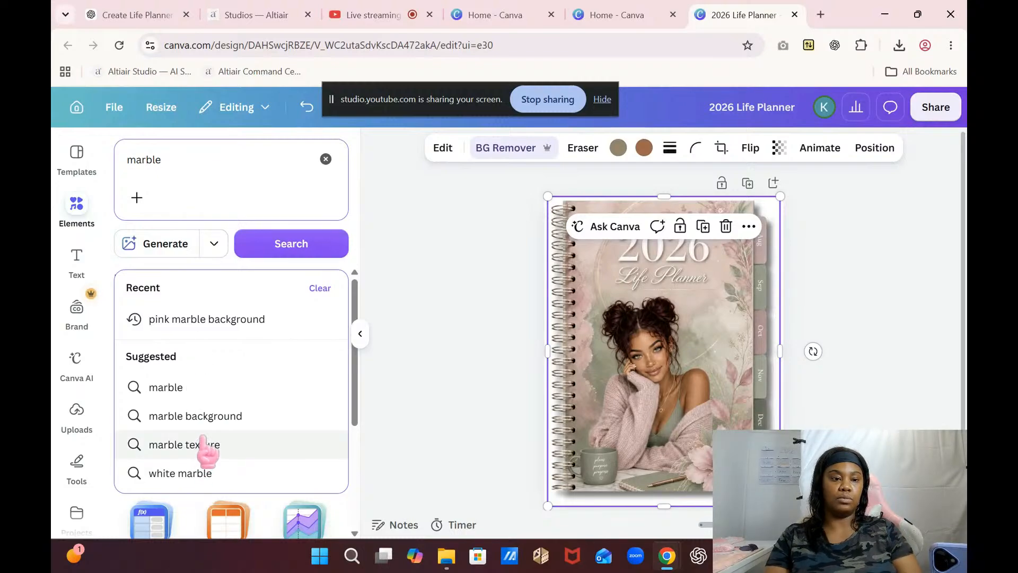
type("pink")
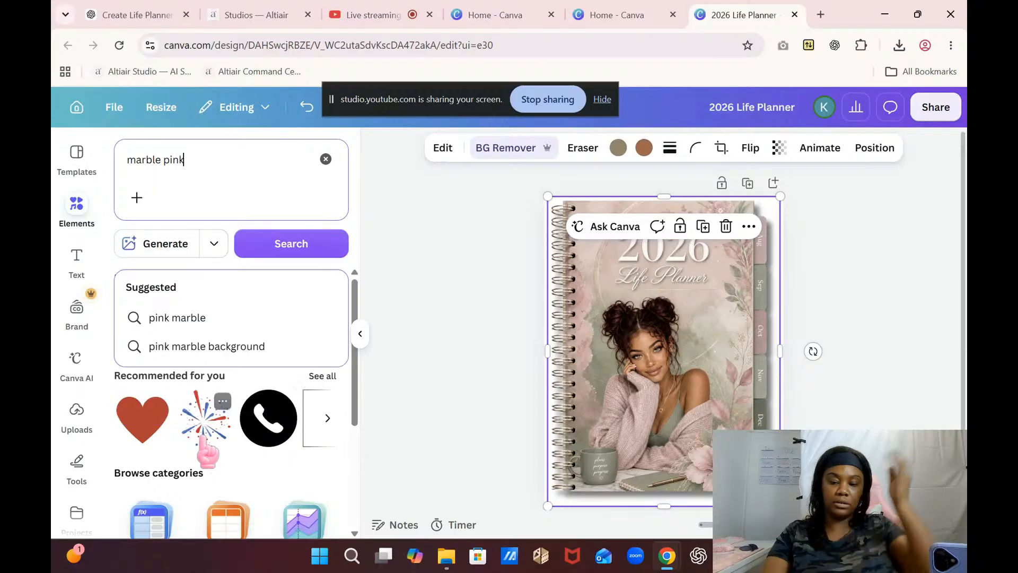
key("Return")
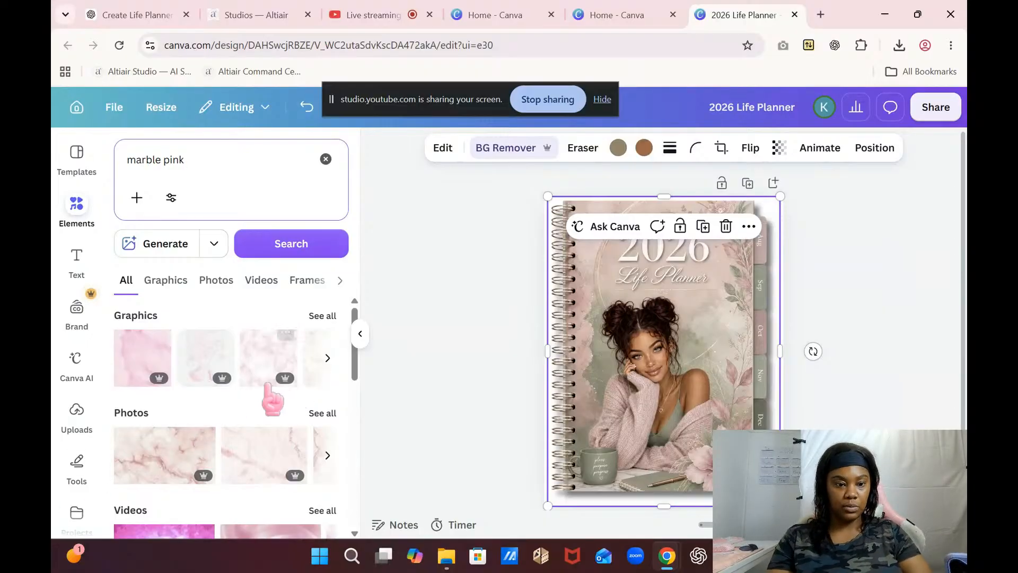
- Add the blush watercolor marble graphic with gold flecks to the page, keeping it instead of the plain pale pink marble tried first
left_click(275, 349)
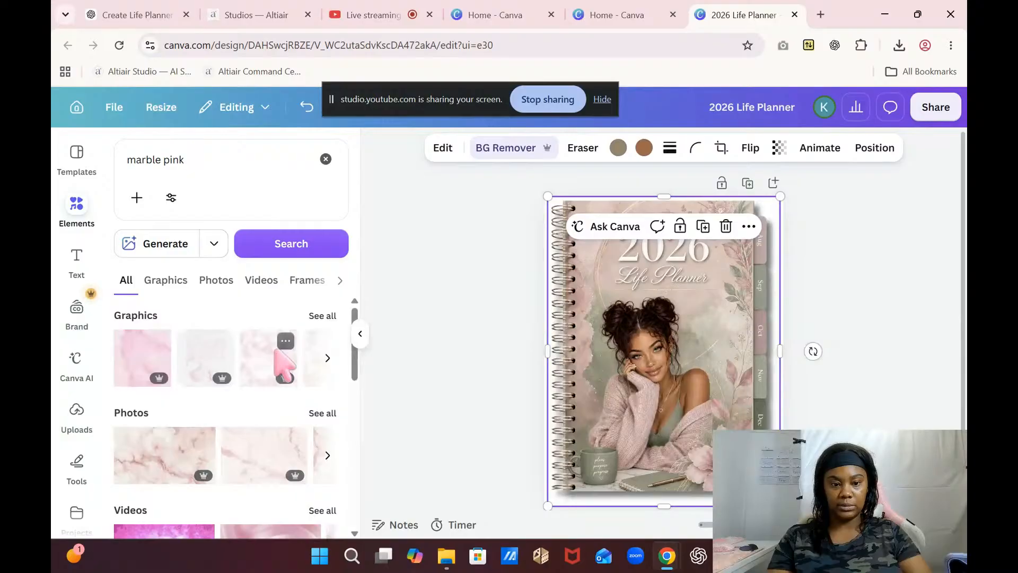
left_click(248, 363)
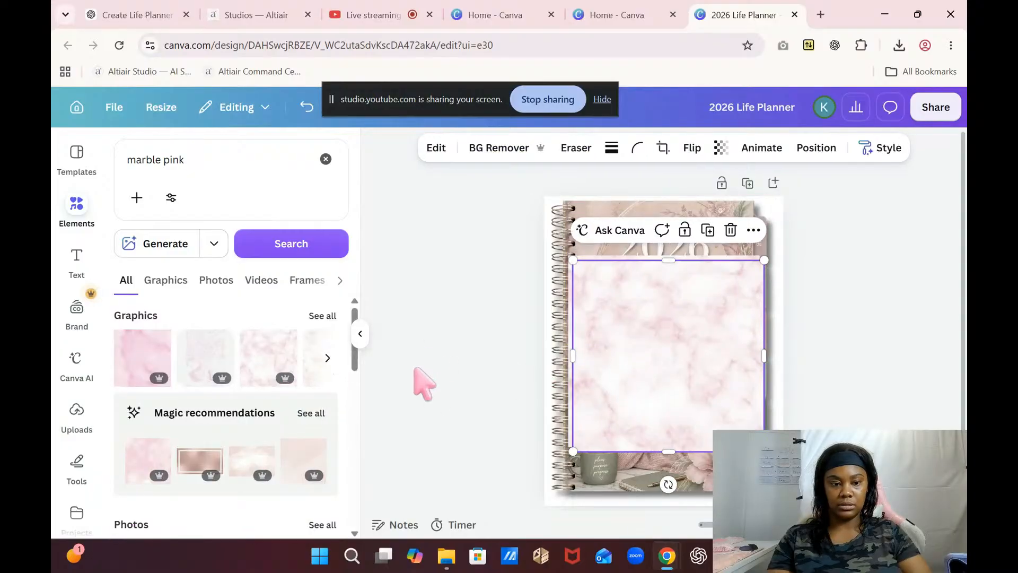
left_click(327, 357)
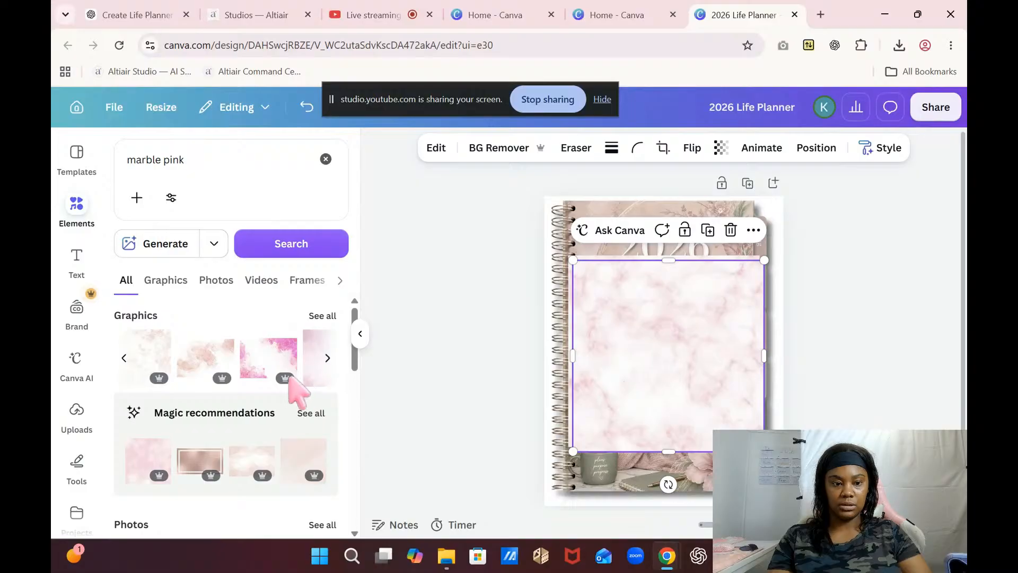
left_click(205, 361)
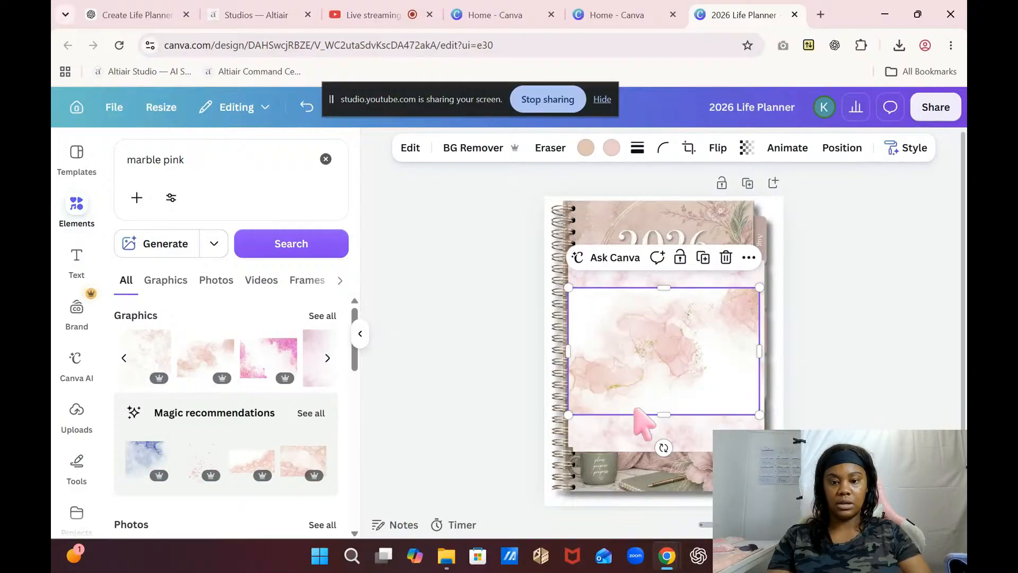
left_click_drag(666, 386, 739, 391)
key("Delete")
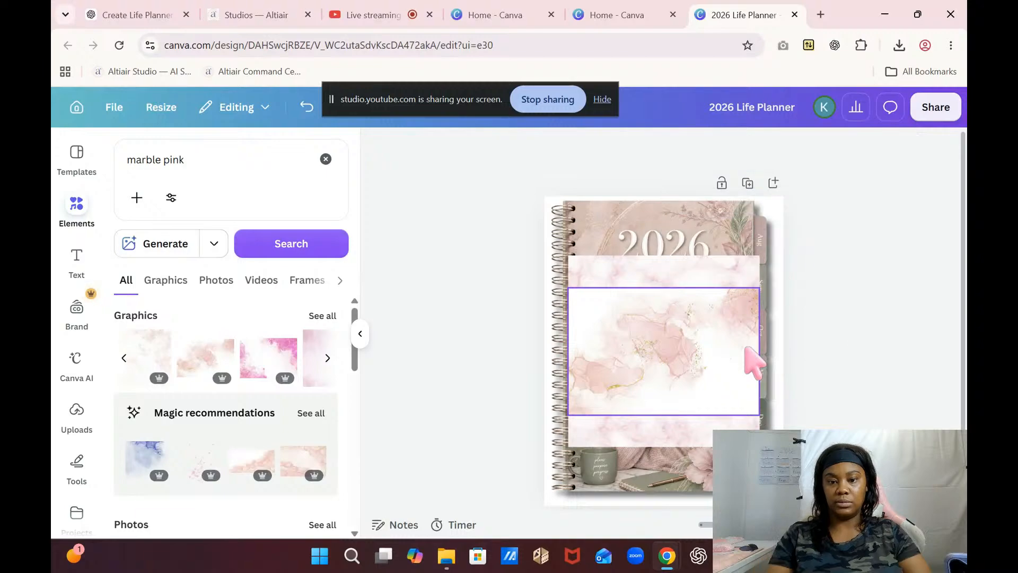
left_click(681, 262)
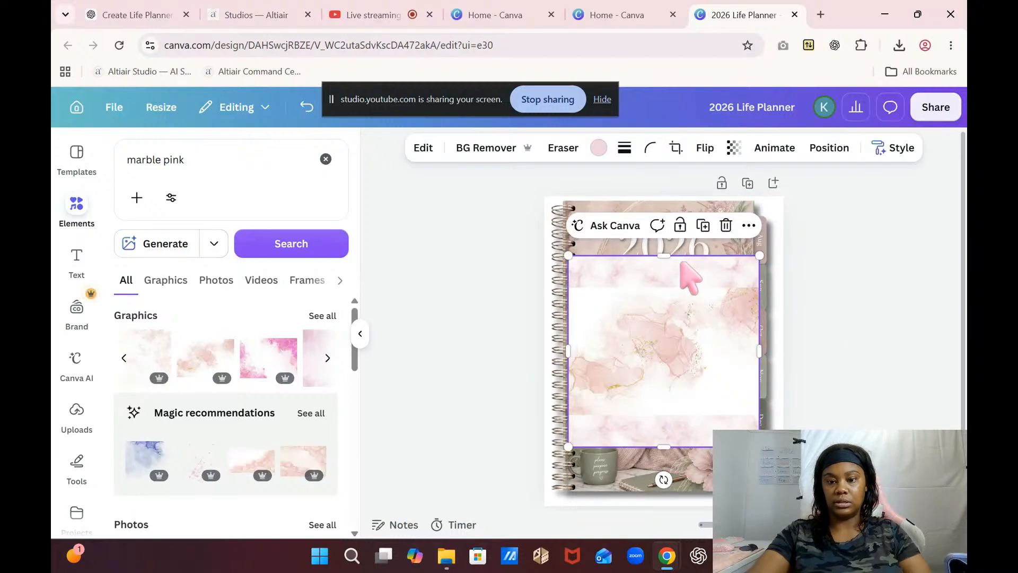
key("Delete")
- Move the blush and gold marble graphic to the page's upper-left corner and set it as the page background
left_click(668, 346)
left_click_drag(667, 346, 643, 251)
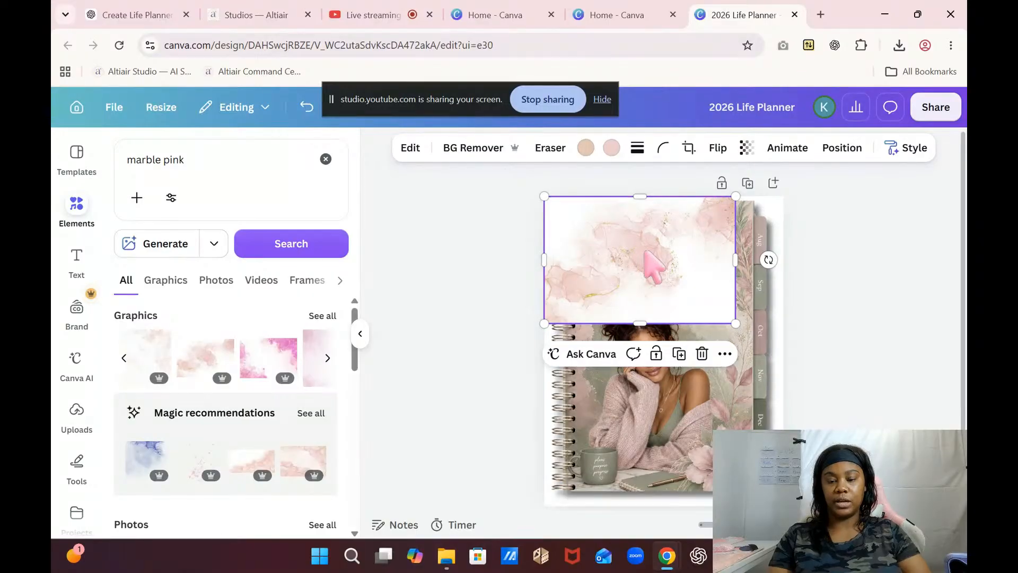
right_click(646, 253)
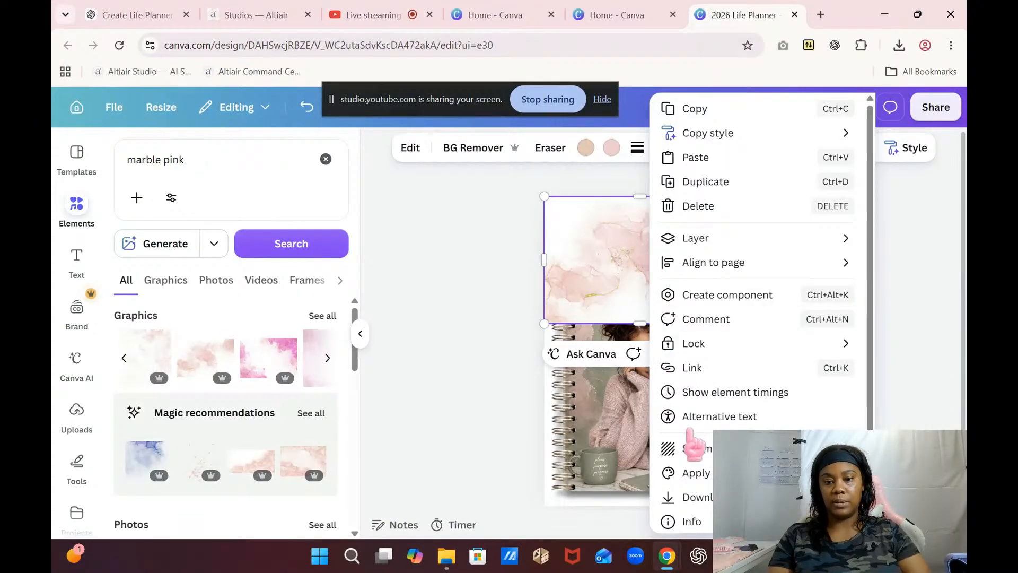
left_click(699, 449)
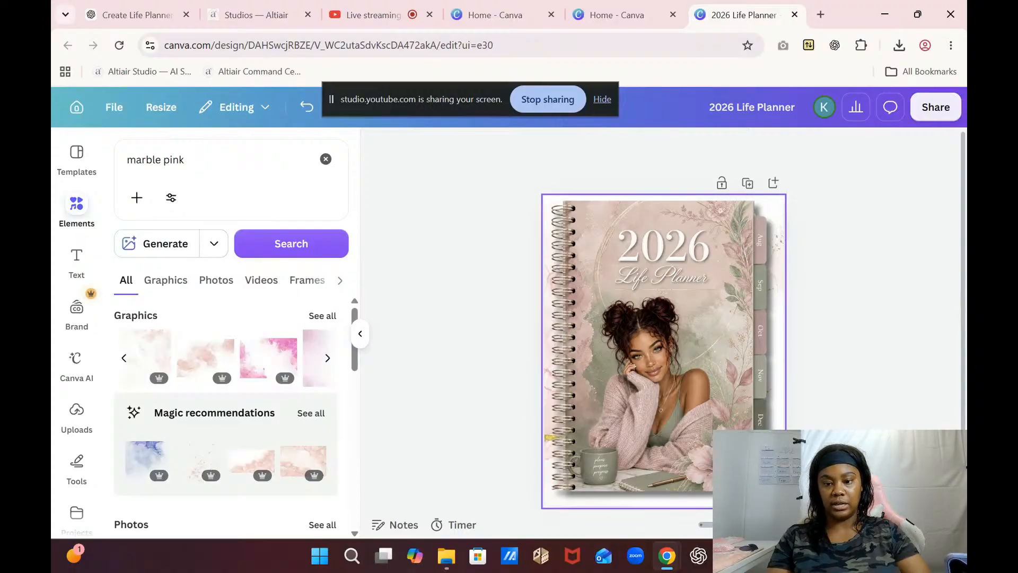
- Check the page's layer order and the options available for the marble background layer
left_click(775, 460)
mouse_move(780, 351)
left_mouse_down()
mouse_move(764, 351)
mouse_move(783, 351)
left_mouse_up()
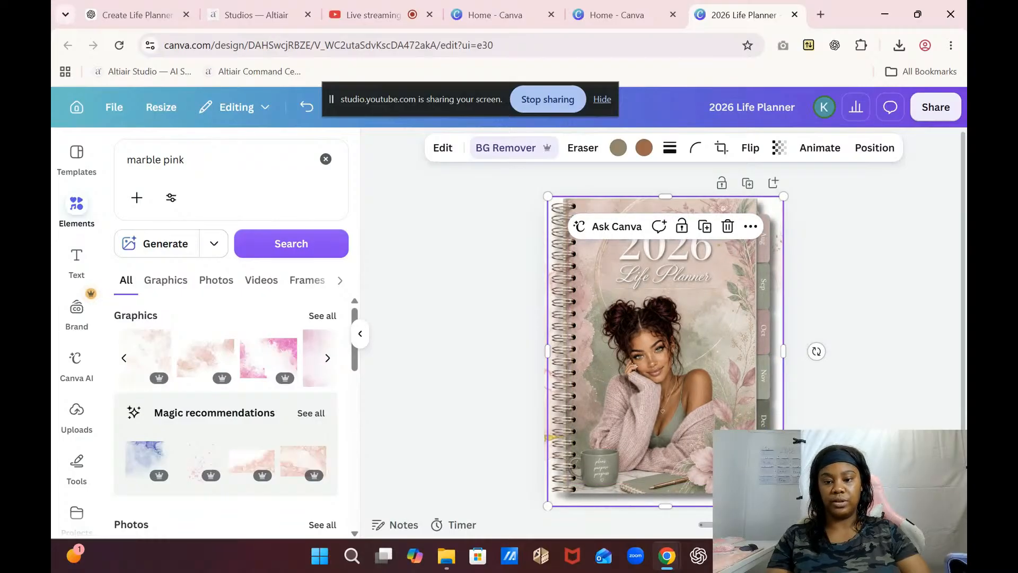
right_click(714, 417)
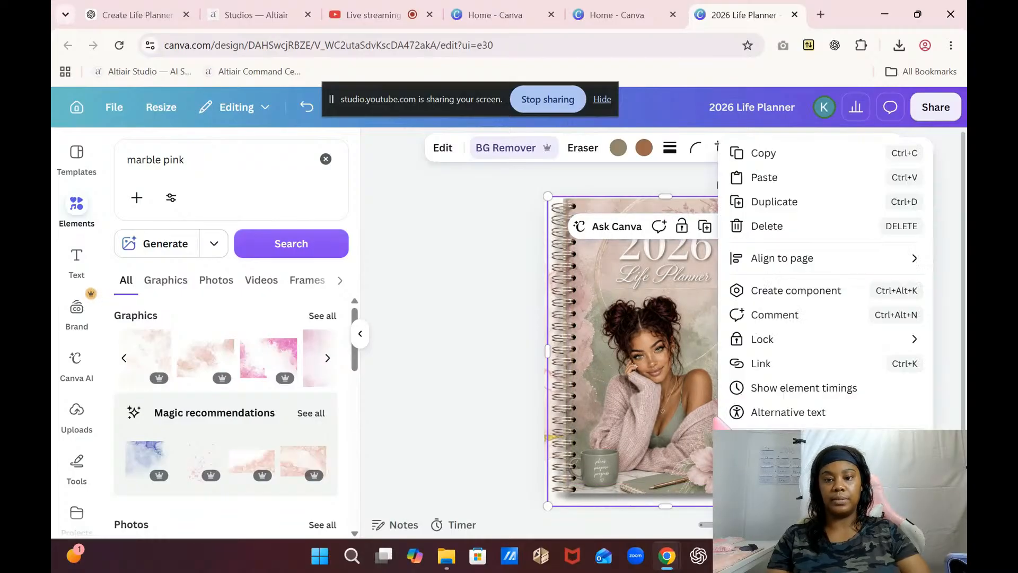
left_click(651, 364)
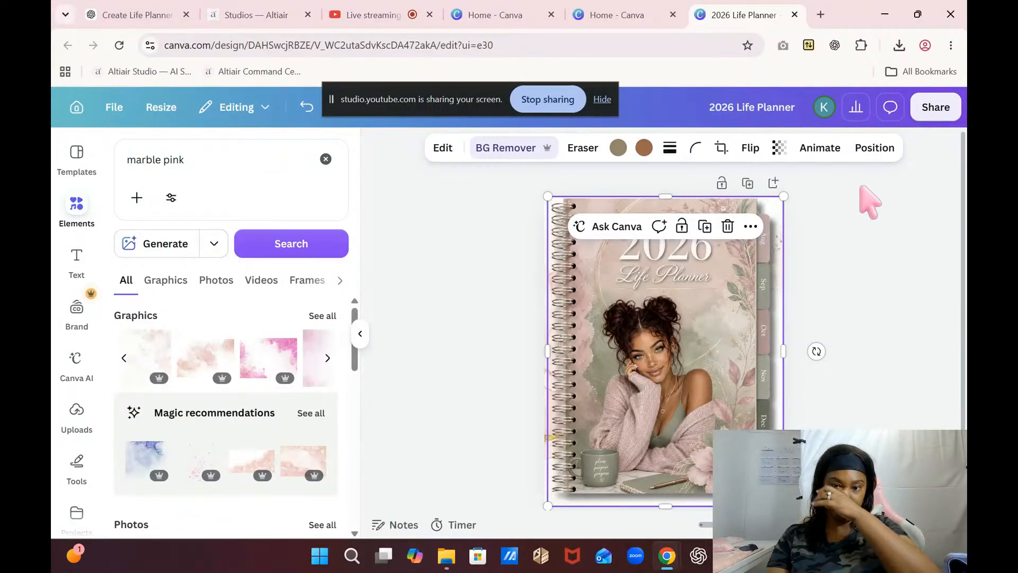
left_click(872, 151)
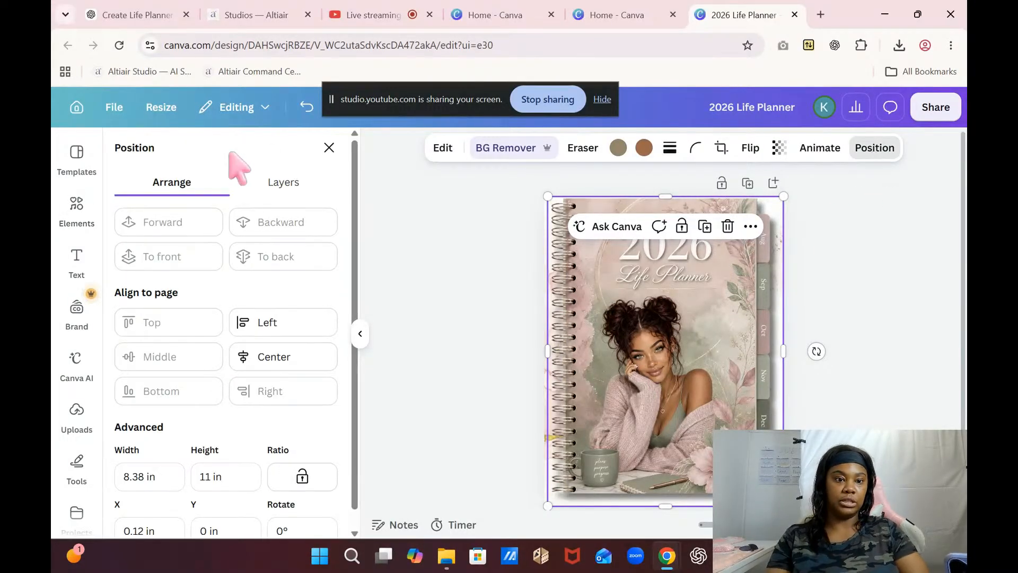
left_click(280, 182)
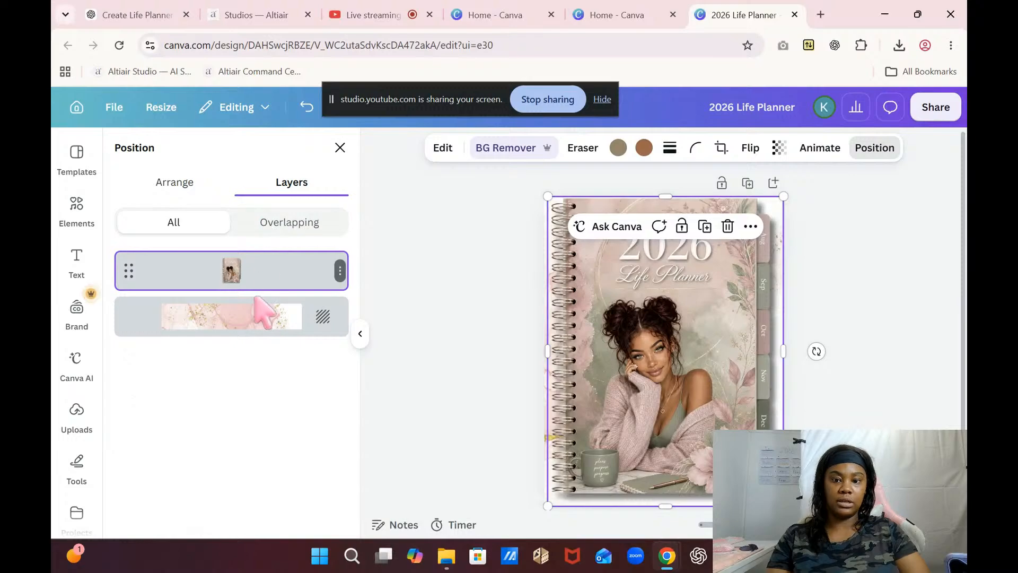
left_click(263, 324)
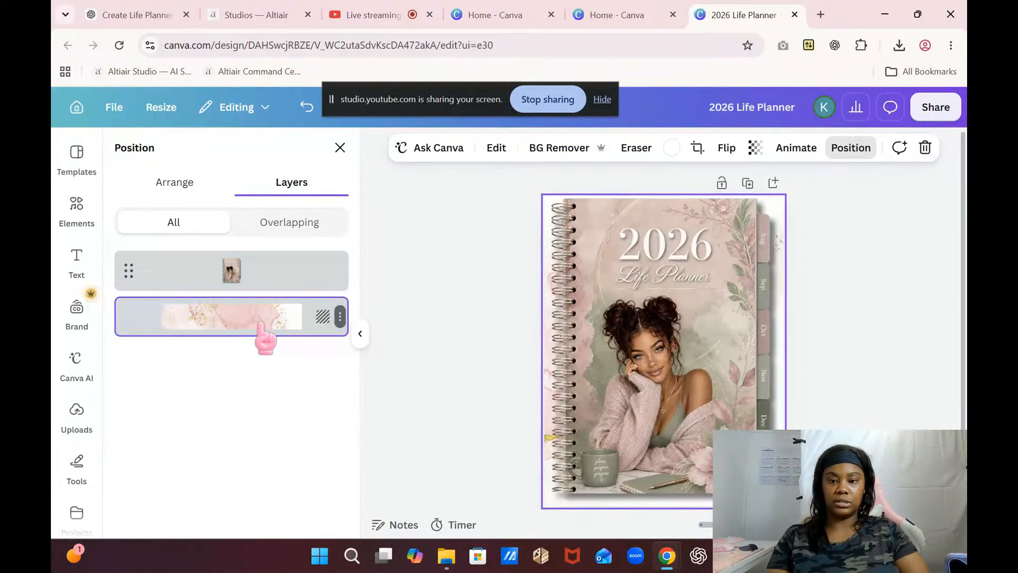
right_click(260, 321)
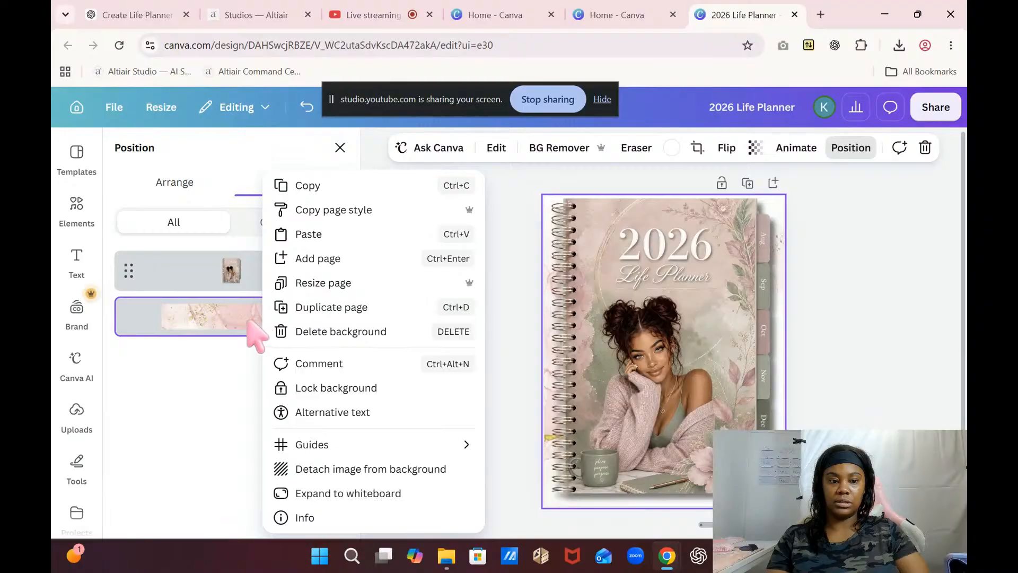
left_click(208, 325)
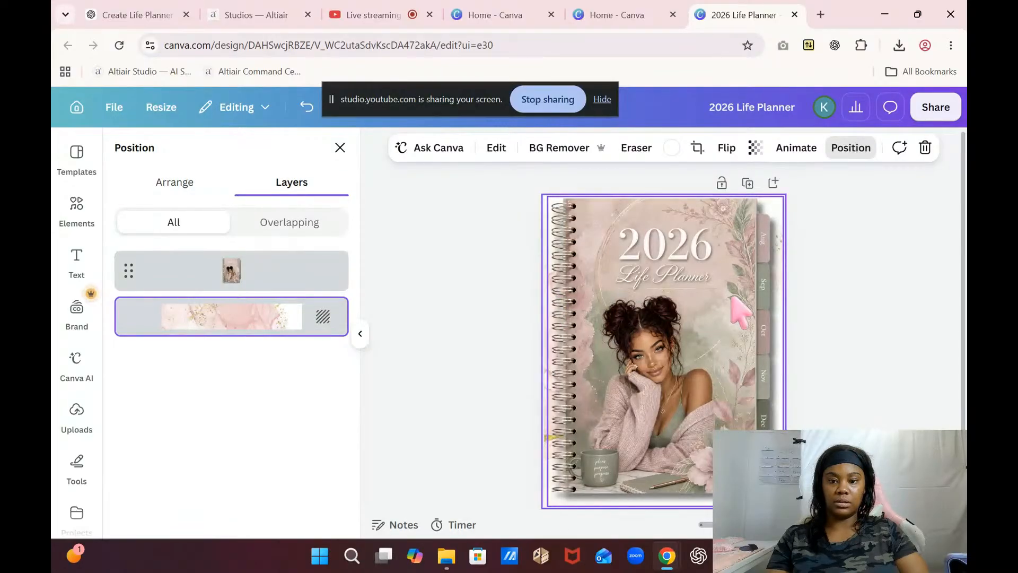
- Move the planner cover toward the page's lower-right corner and detach the marble image from the page background
left_click_drag(784, 332, 828, 497)
left_click_drag(684, 259, 678, 302)
left_click_drag(675, 297, 672, 340)
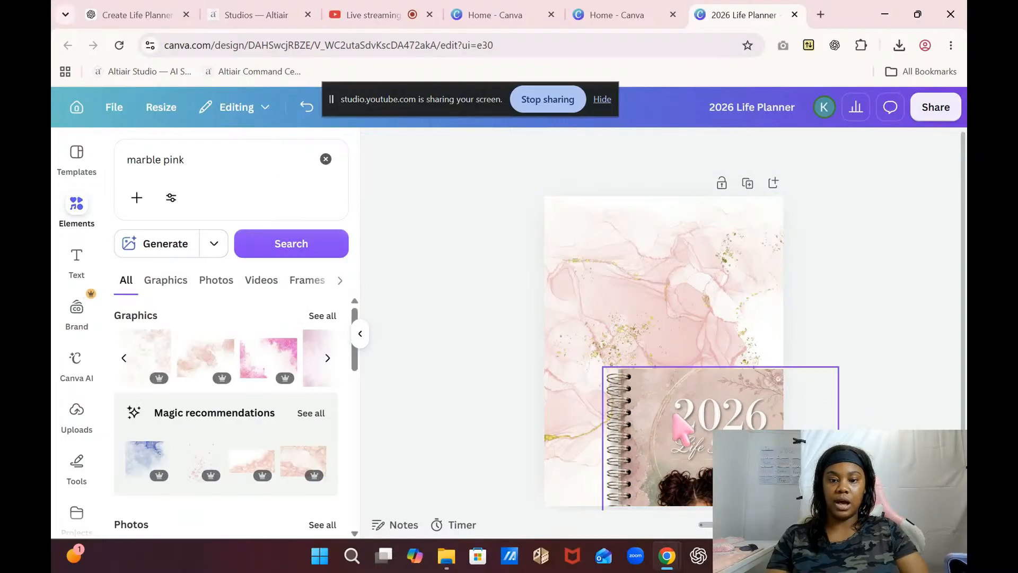
left_click(675, 416)
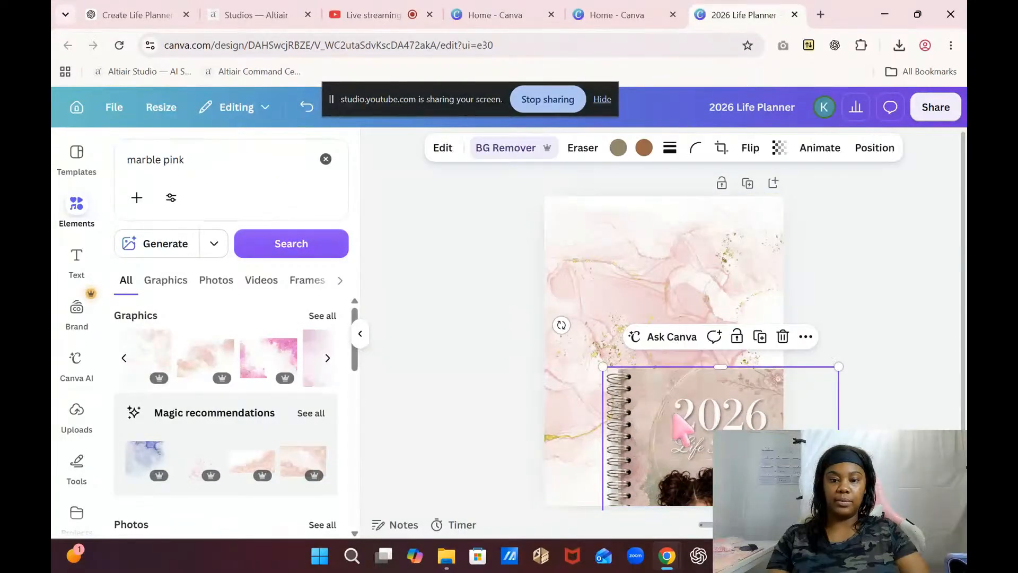
left_click(673, 270)
right_click(681, 284)
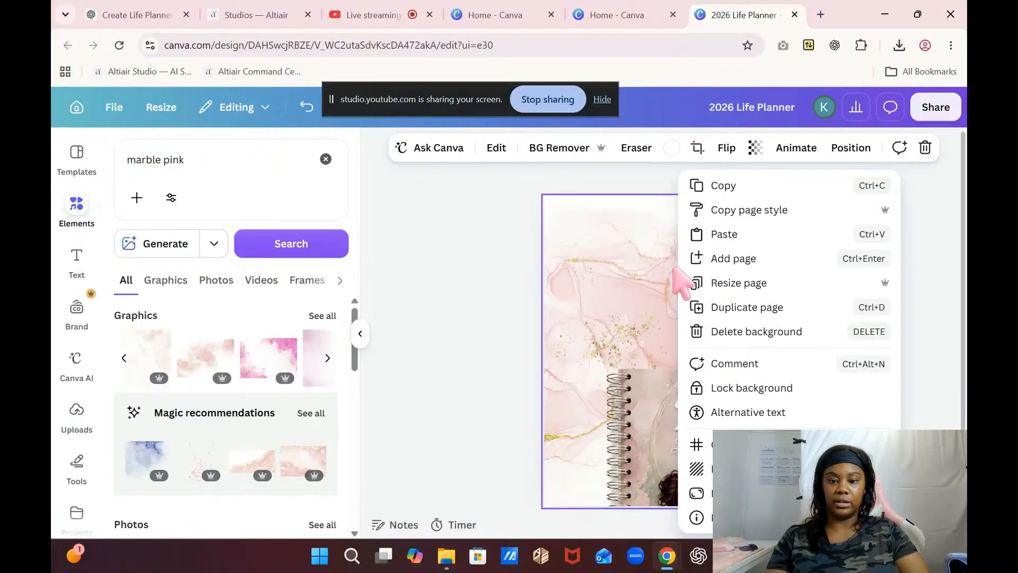
left_click(696, 469)
- Enlarge the detached marble image and position it so it covers the whole page
left_click_drag(671, 342, 649, 432)
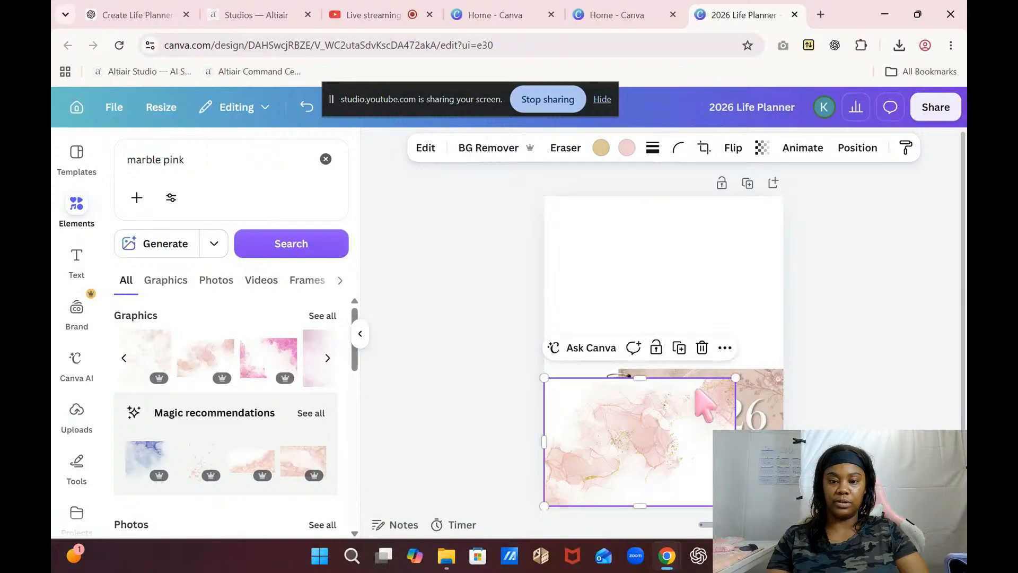
left_click_drag(736, 378, 788, 342)
left_click_drag(667, 345, 641, 365)
left_click_drag(649, 314, 656, 308)
left_click_drag(661, 237, 655, 197)
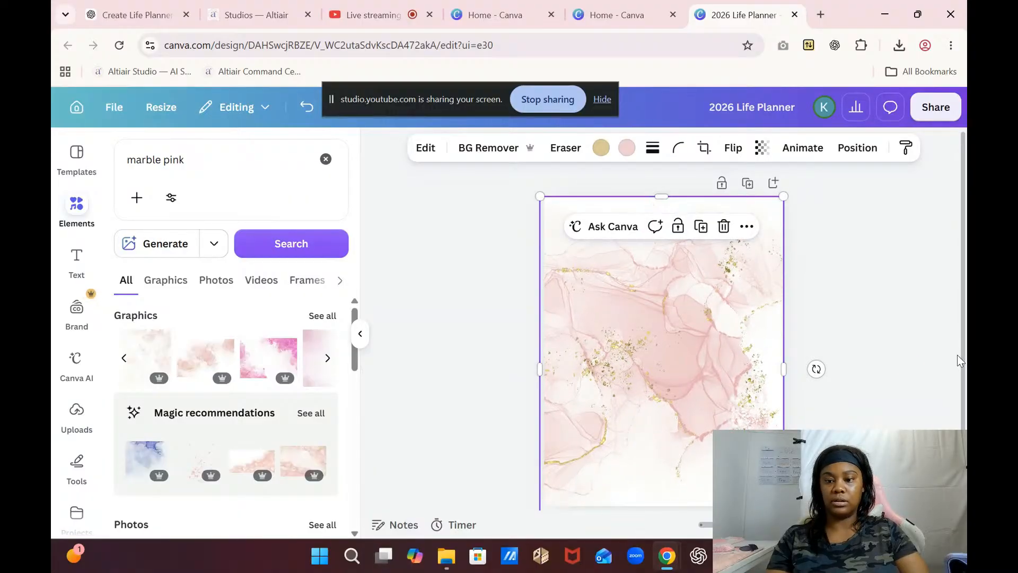
left_click(956, 412)
left_click_drag(963, 412, 963, 459)
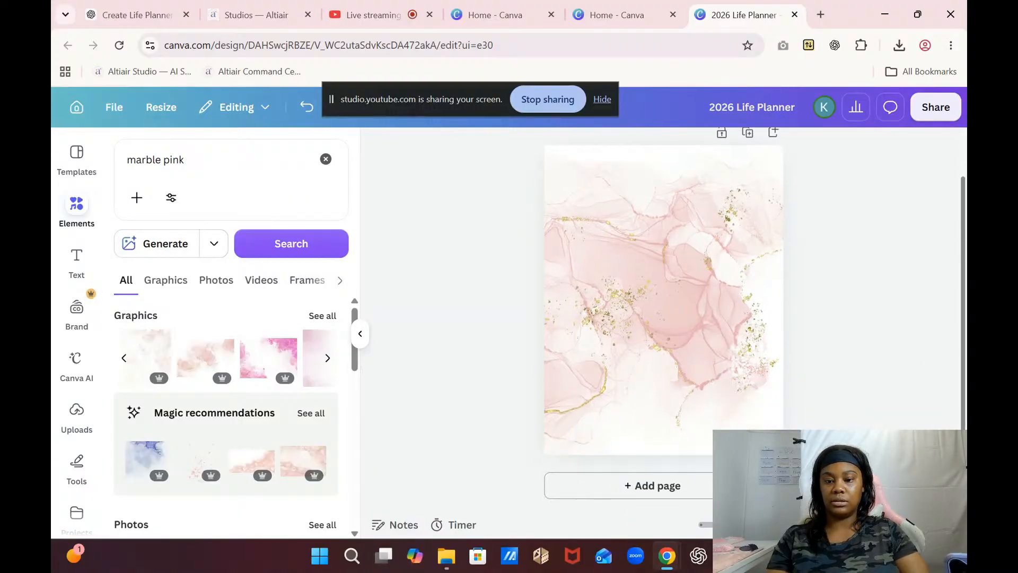
left_click(702, 374)
left_click_drag(704, 381, 700, 343)
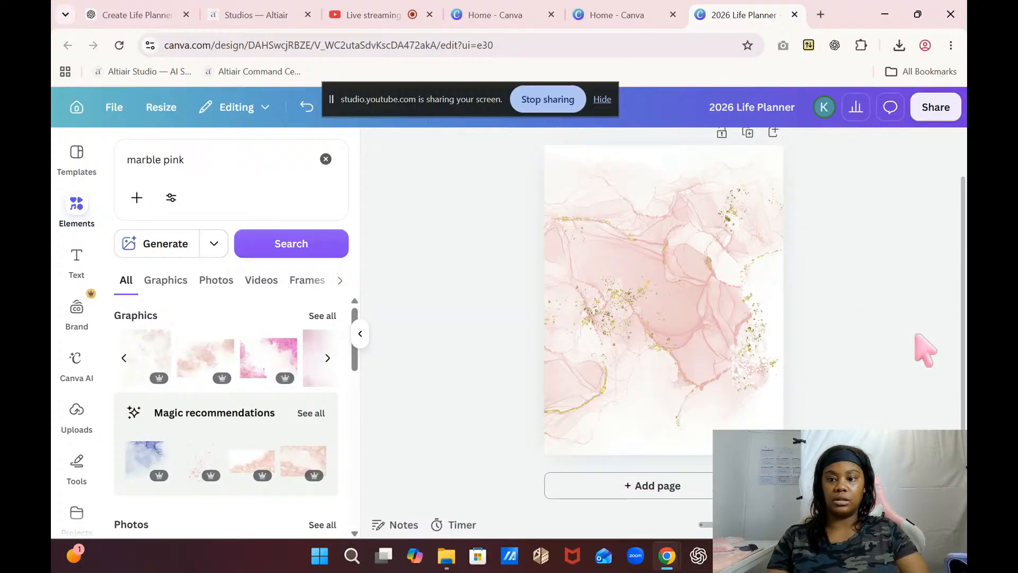
left_click_drag(963, 344, 964, 262)
- Place the marble image beneath the planner cover in the layer order and move the cover back up over the page
left_click(727, 357)
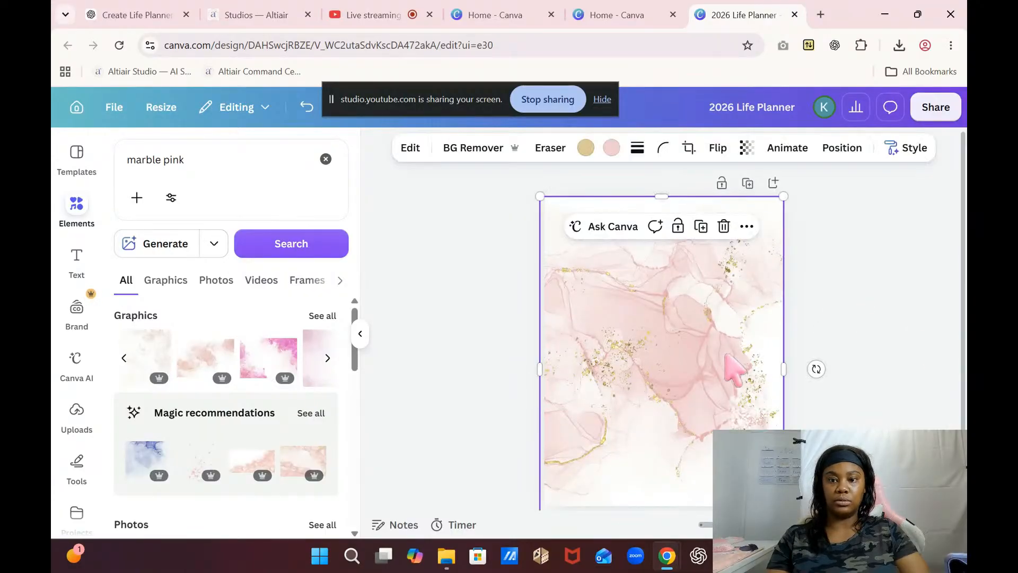
left_click(841, 148)
left_click_drag(239, 321, 235, 253)
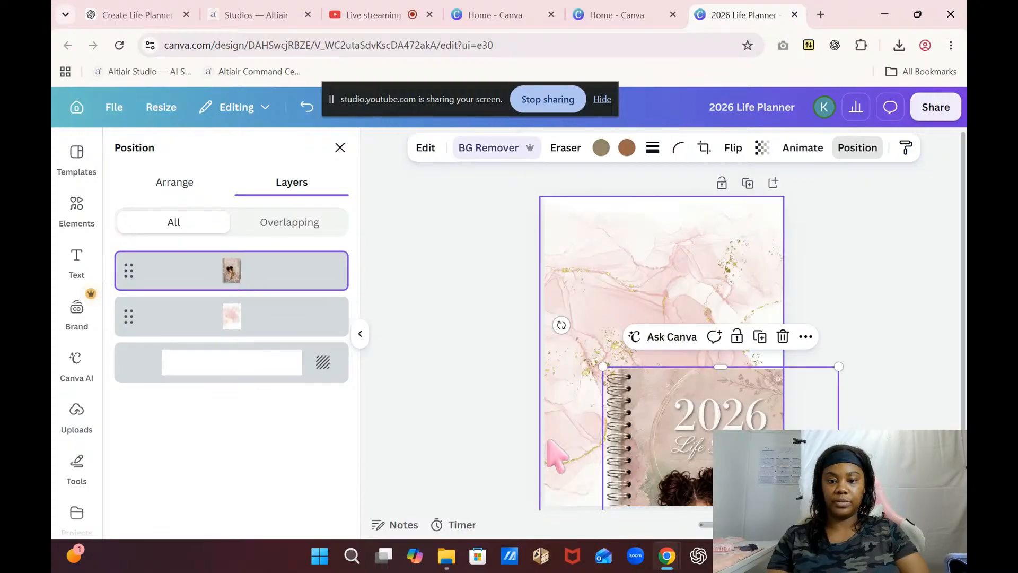
left_click_drag(682, 441, 625, 269)
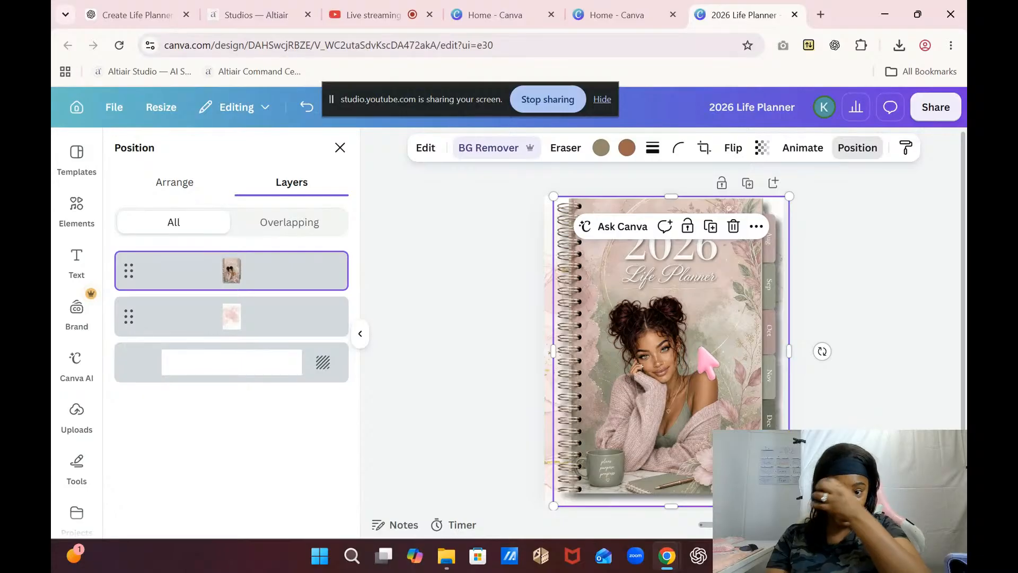
left_click(878, 342)
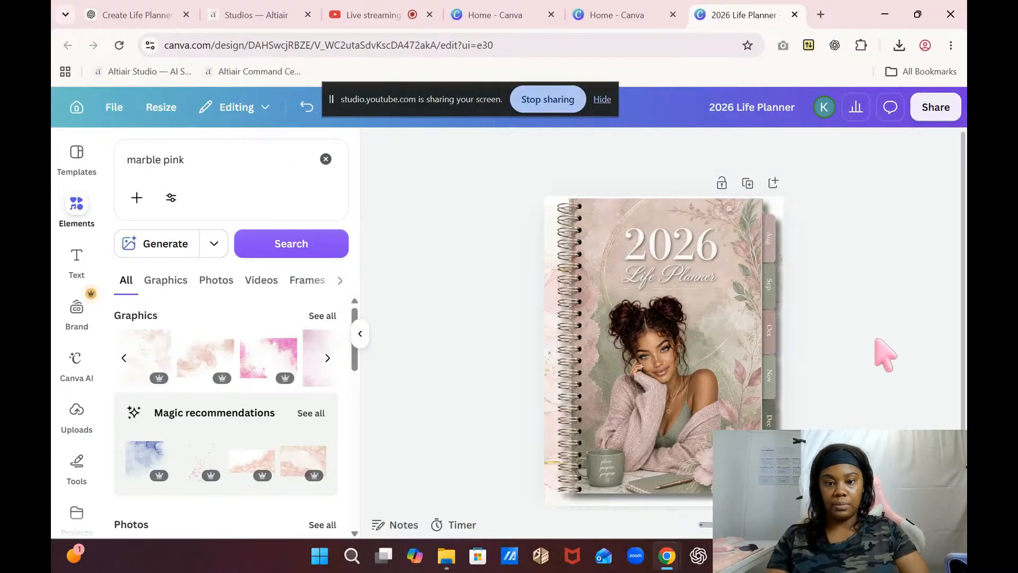
- Try the planner cover at a smaller size with a marble border, then scale it back to full page height
left_click(772, 344)
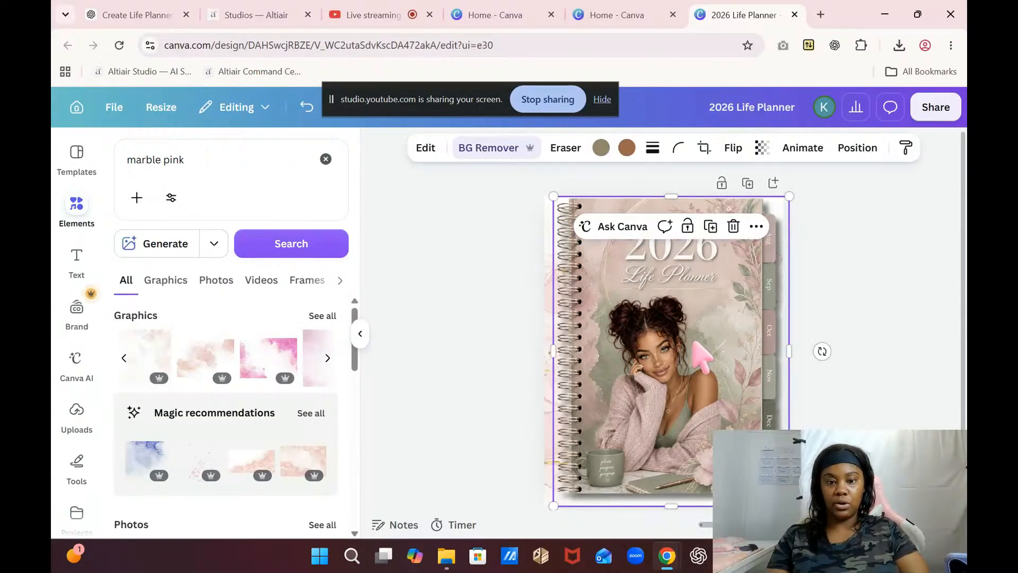
left_click_drag(789, 196, 752, 245)
left_click_drag(677, 369, 687, 345)
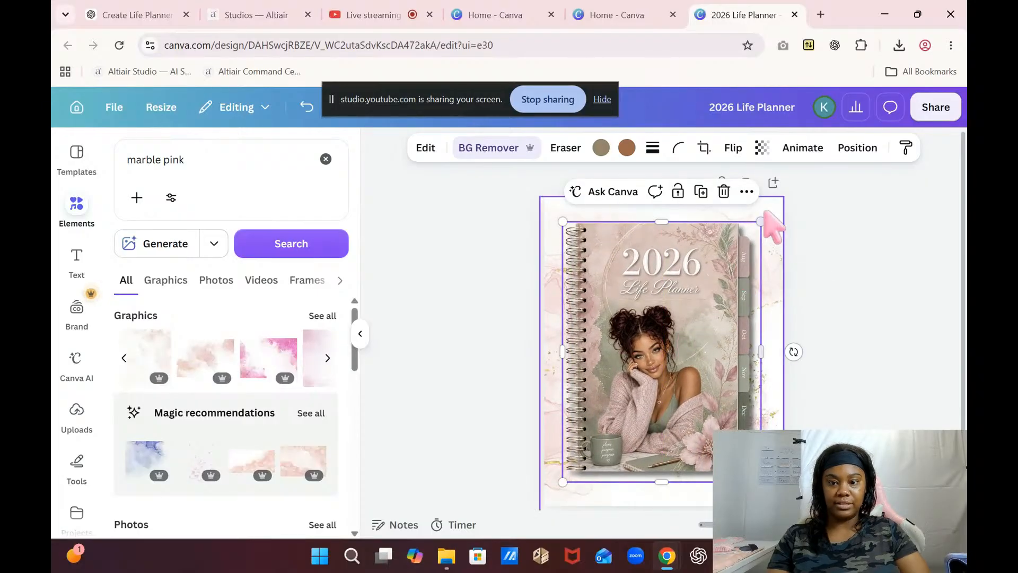
left_click_drag(760, 221, 780, 196)
left_click_drag(559, 483, 551, 517)
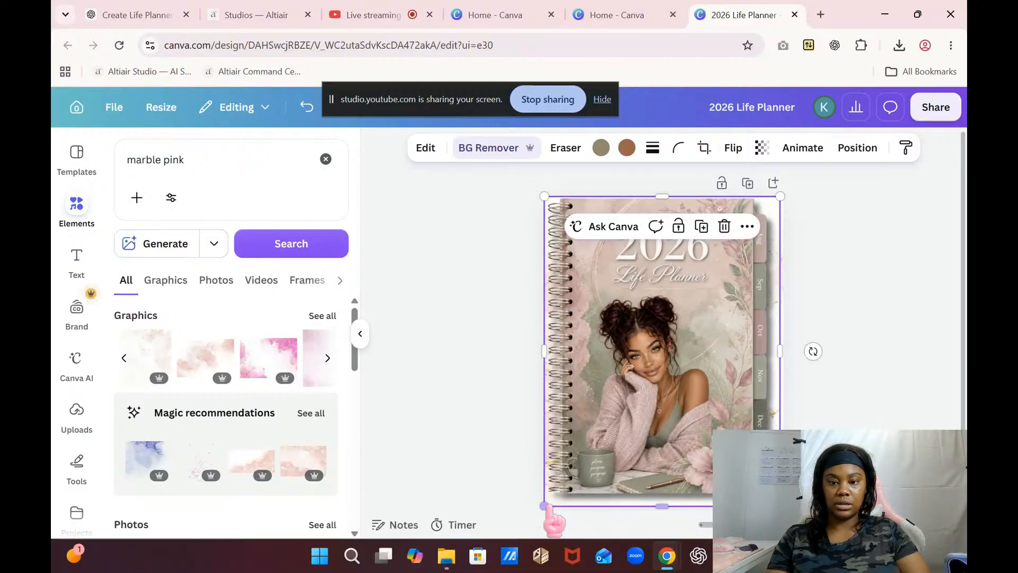
- Slide the planner cover down the page, then duplicate the marble image and shift the copy over the page's right side
left_click_drag(626, 414, 629, 566)
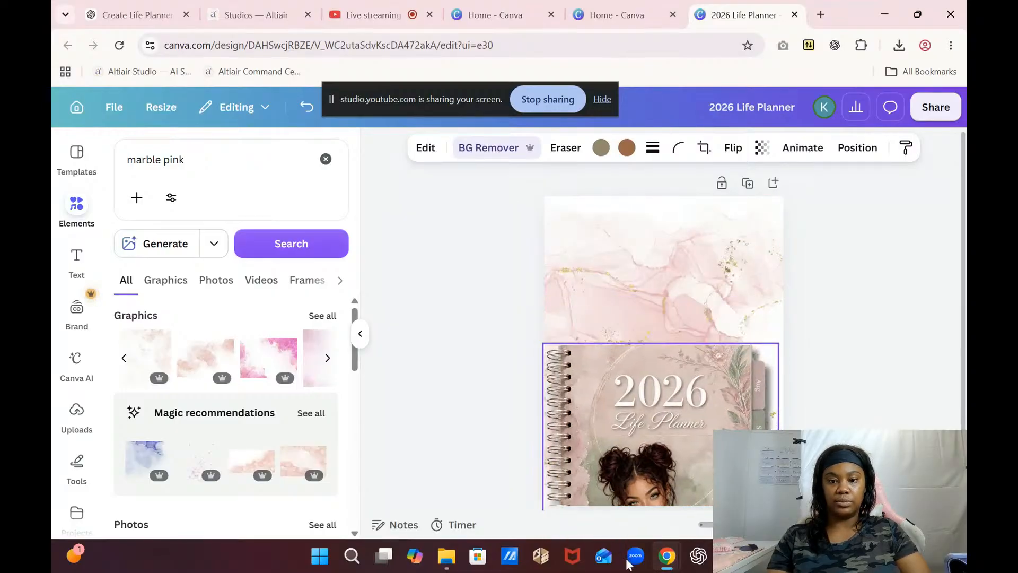
left_click(706, 282)
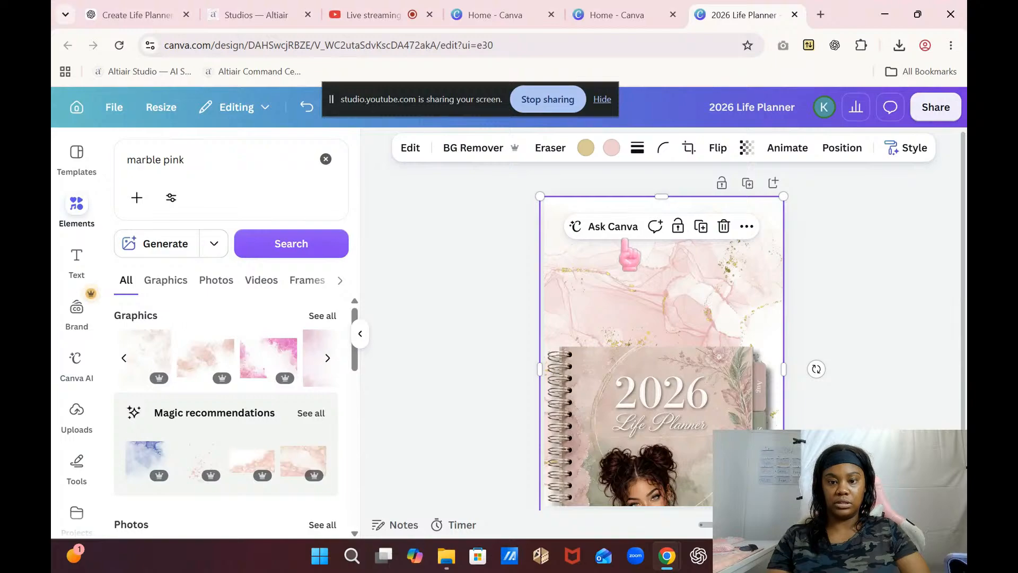
left_click(705, 232)
left_click_drag(700, 317, 795, 303)
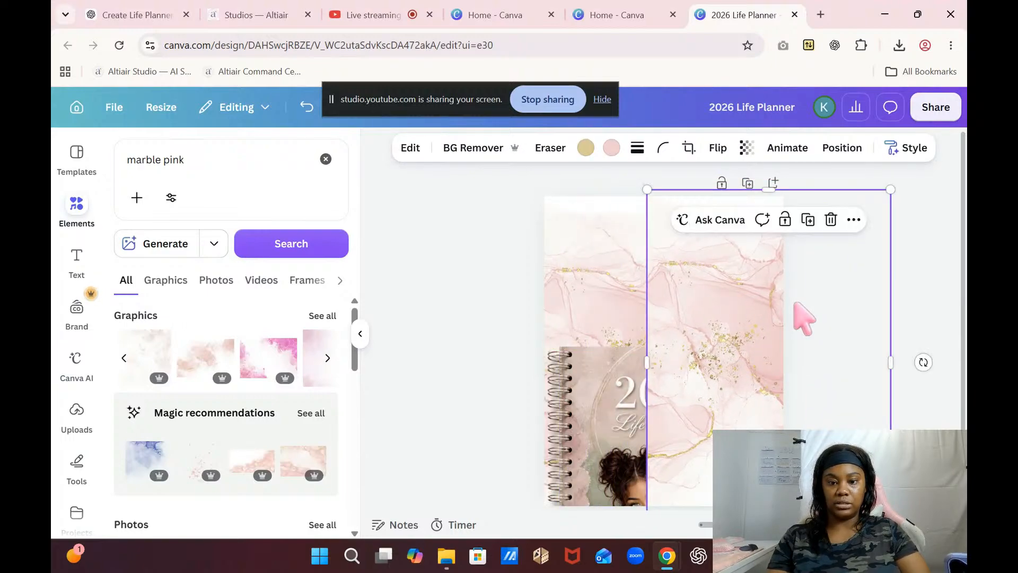
left_click(604, 419)
left_click(686, 258)
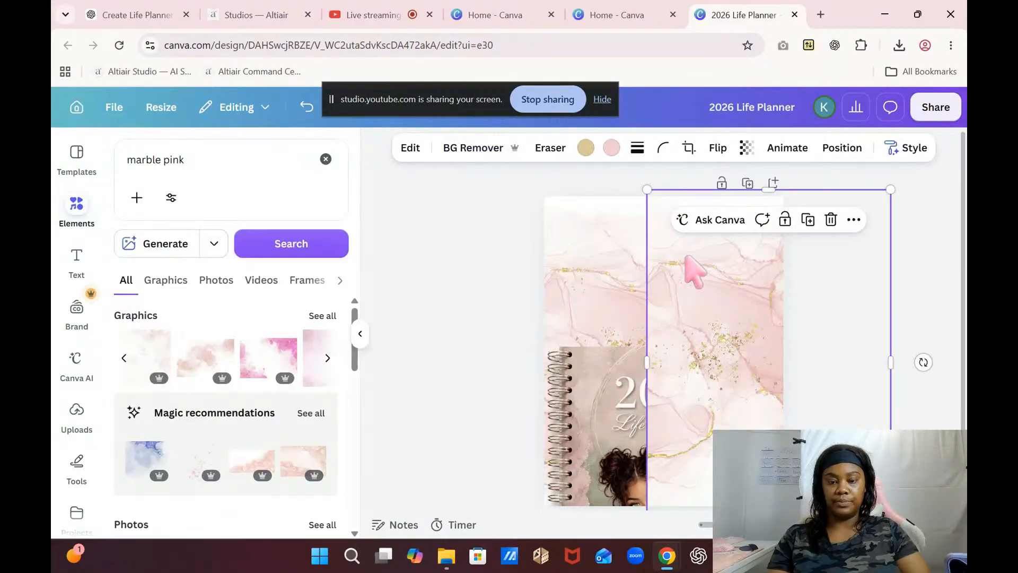
- Bring the planner cover to the front of all layers and move it back up to the page's center
left_click(577, 415)
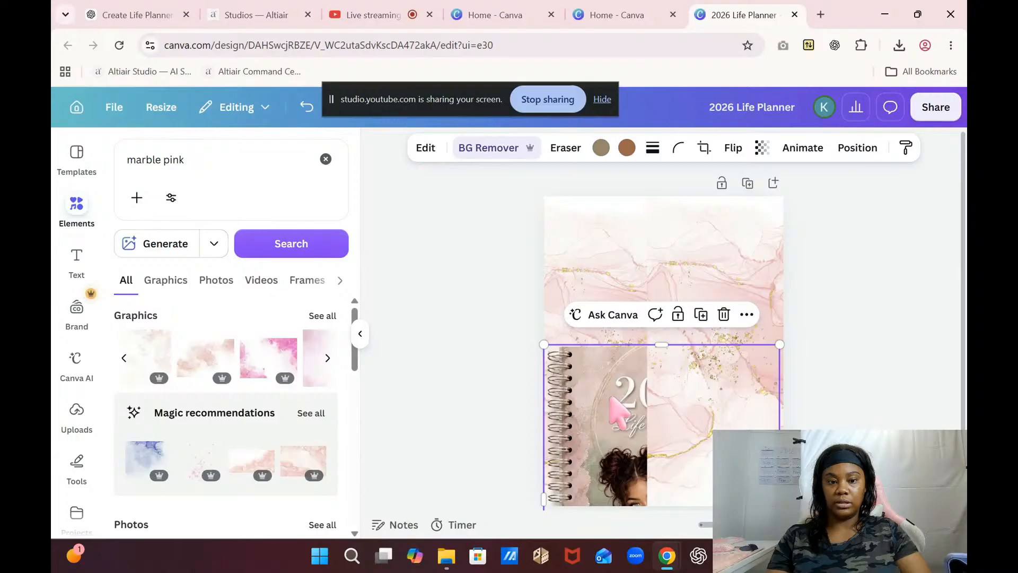
left_click(704, 148)
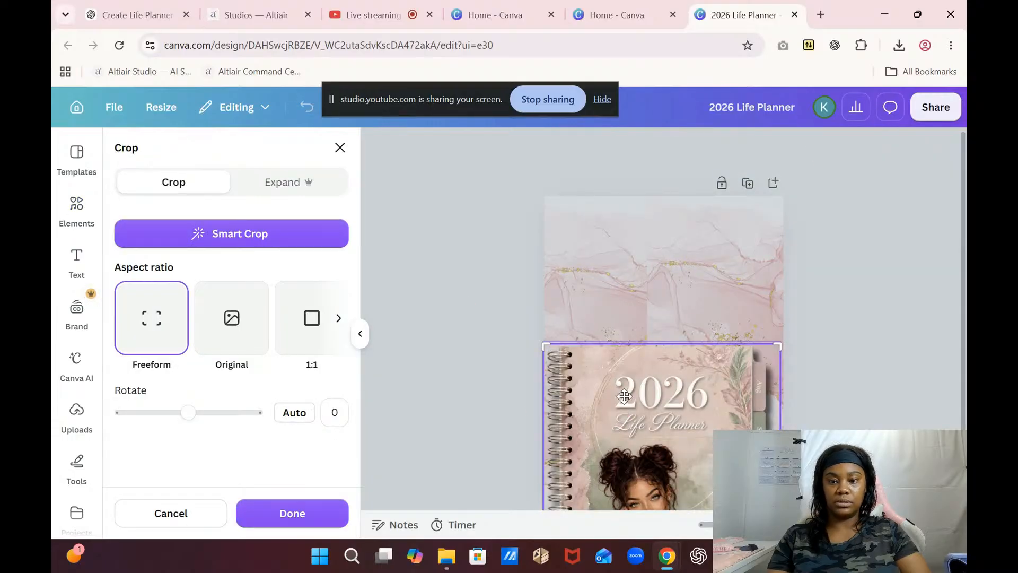
left_click(330, 512)
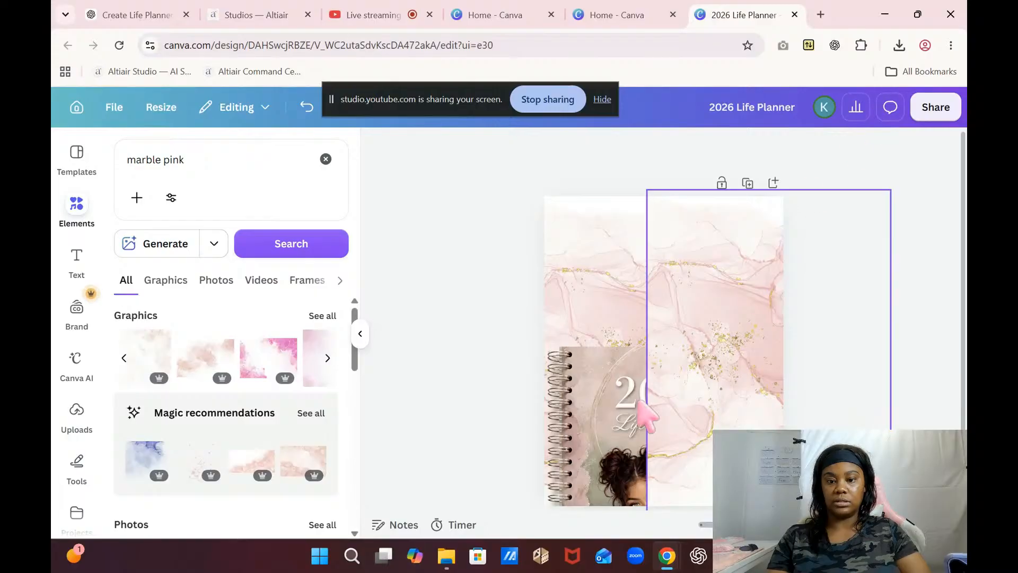
left_click(855, 147)
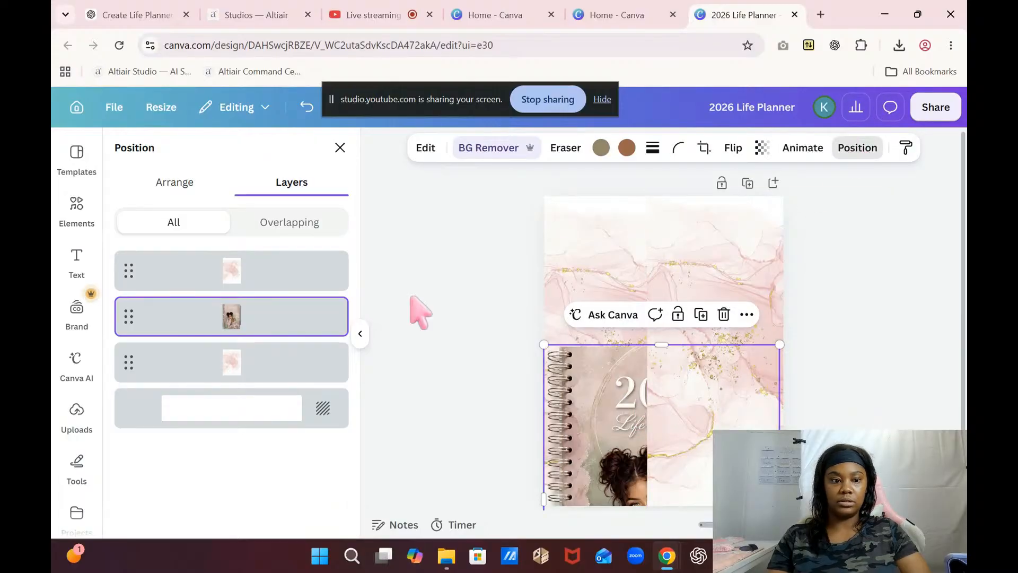
left_click(191, 186)
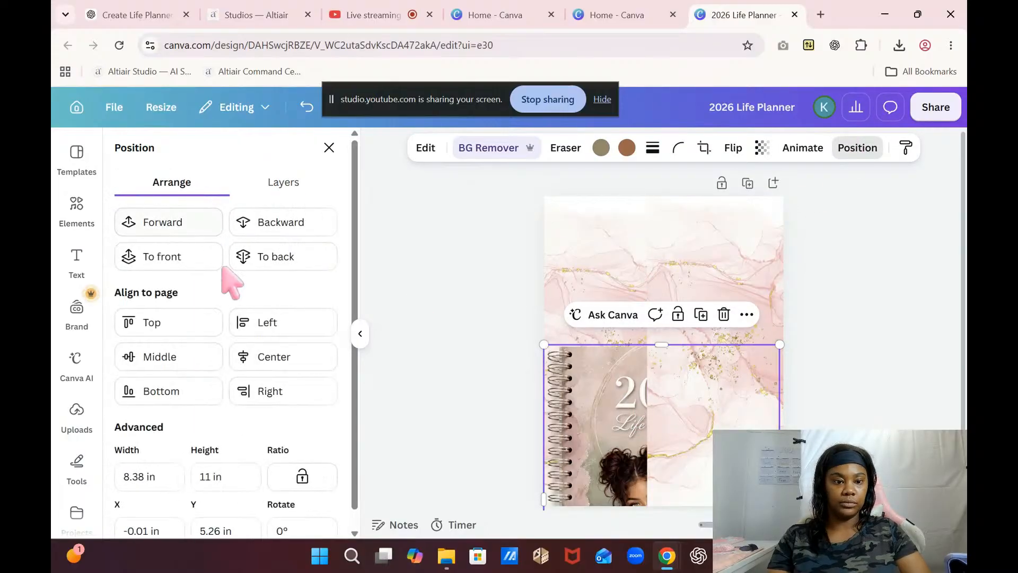
left_click(168, 259)
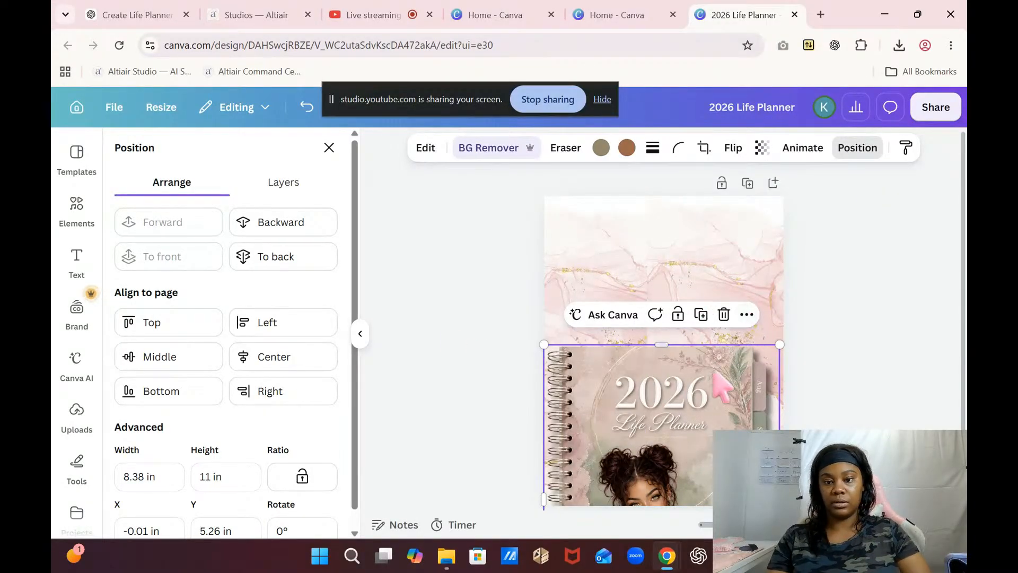
left_click_drag(689, 408, 690, 265)
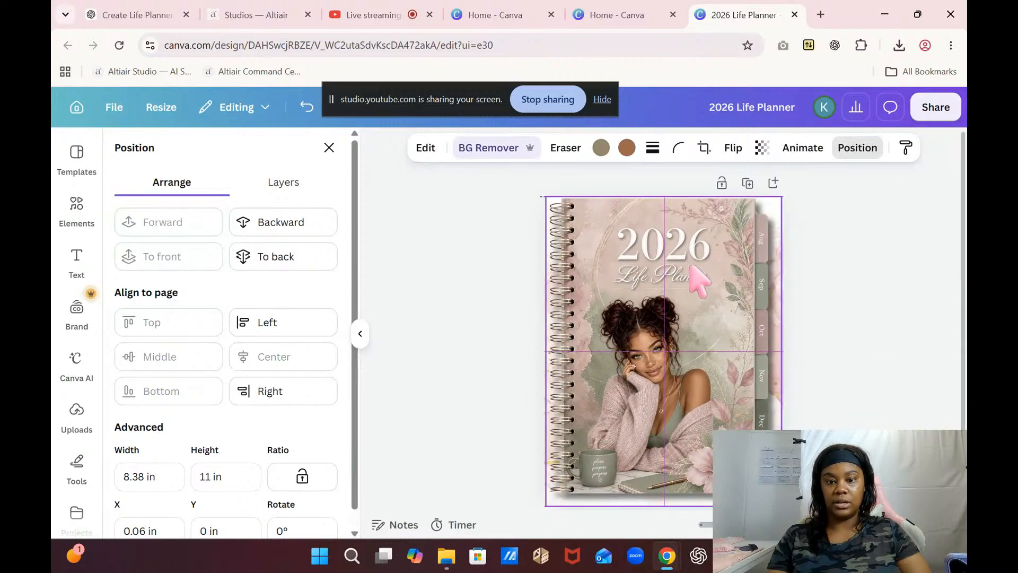
left_click(892, 335)
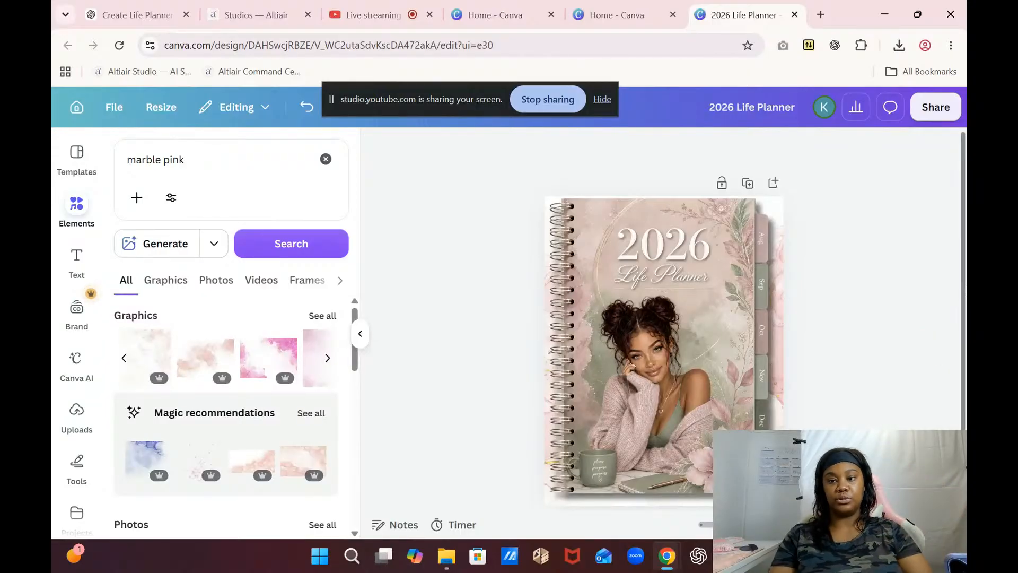
left_click(713, 283)
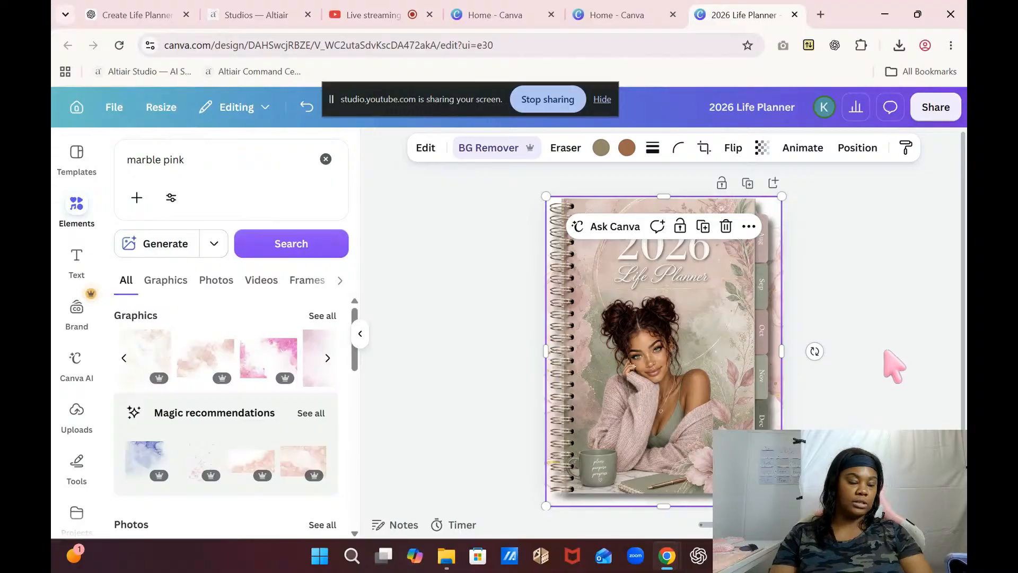
left_click(347, 3)
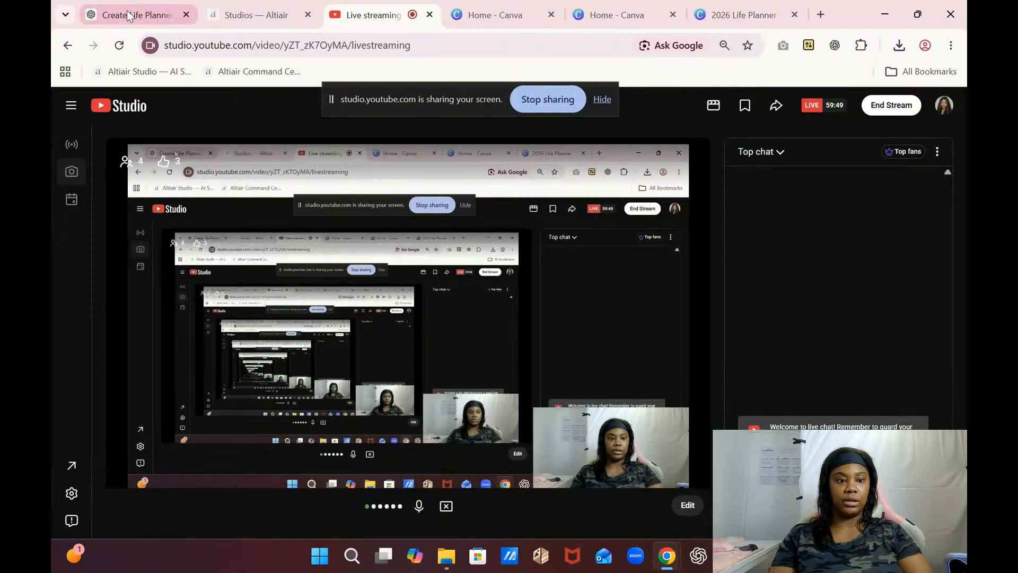
left_click(147, 16)
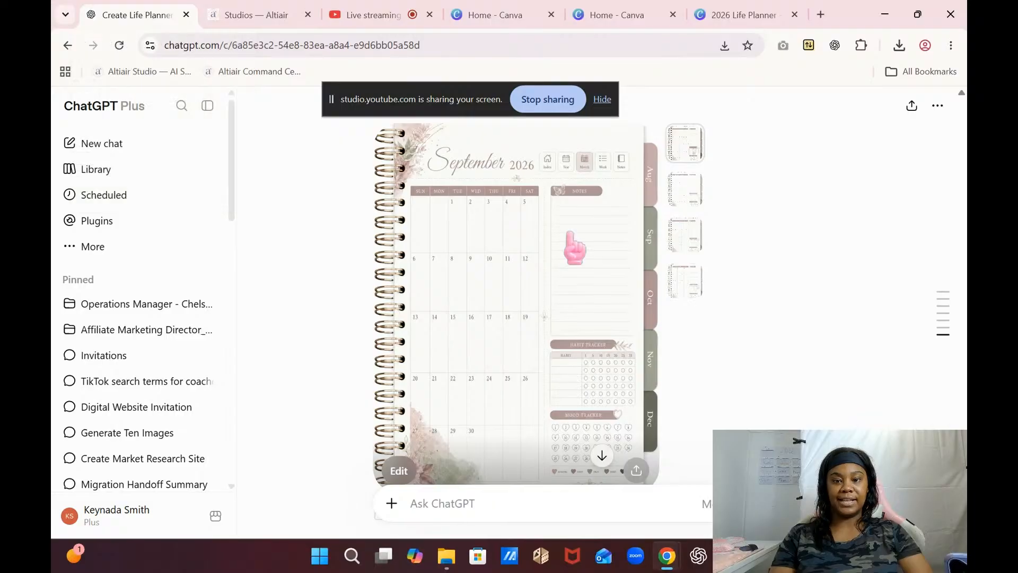
left_click(419, 12)
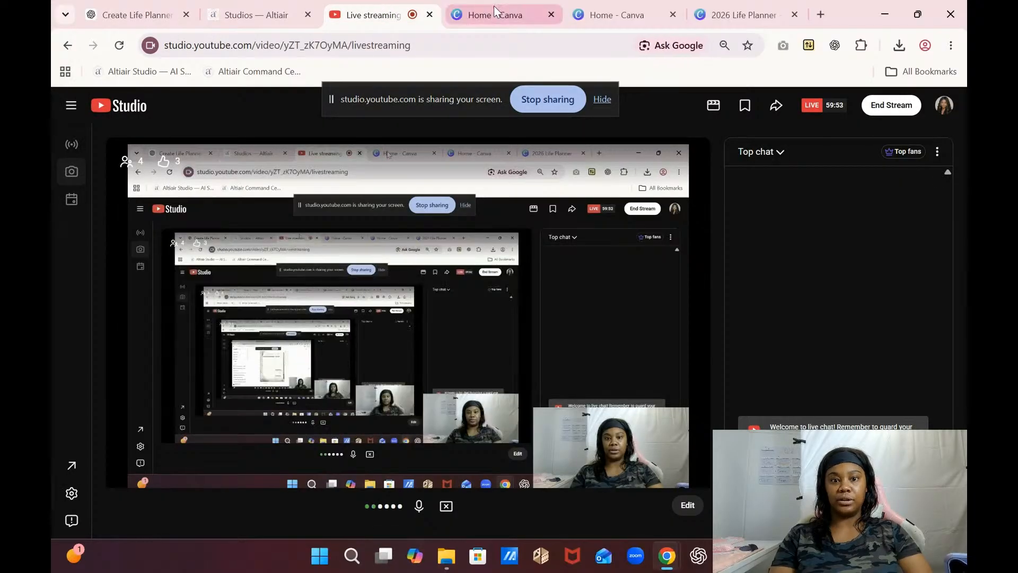
left_click(622, 17)
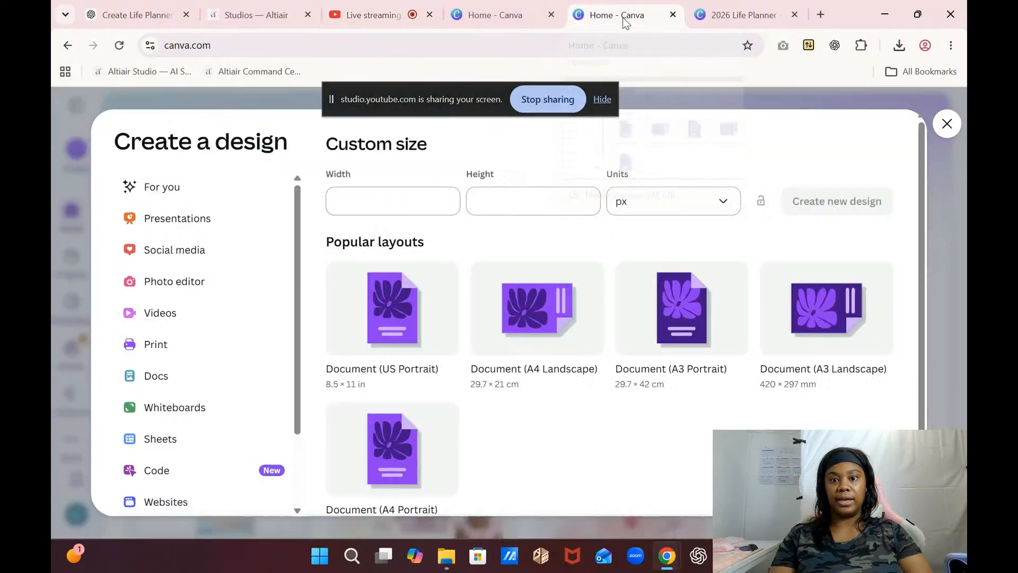
left_click(715, 17)
left_click(827, 261)
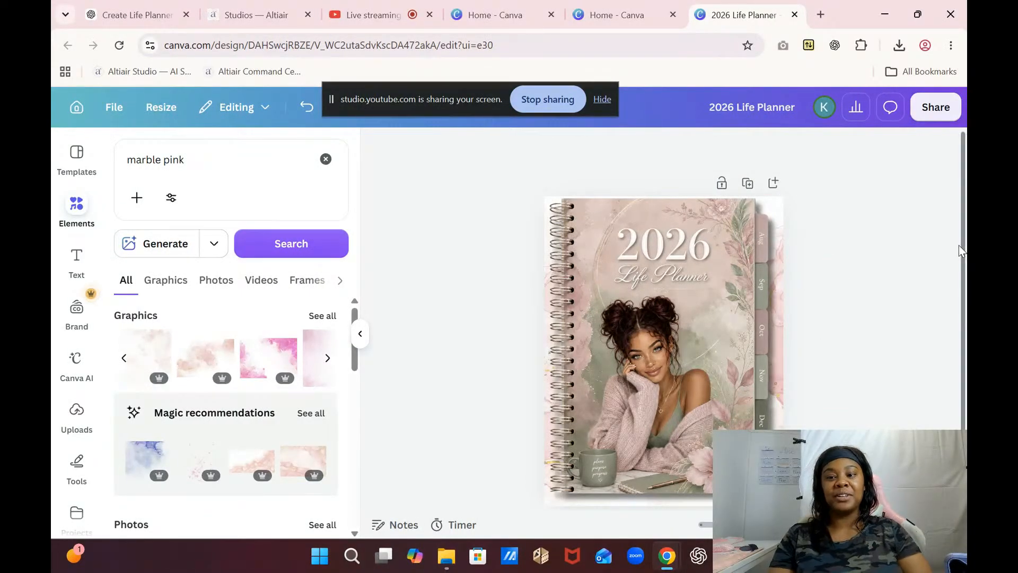
left_click_drag(964, 251, 964, 276)
left_click(740, 280)
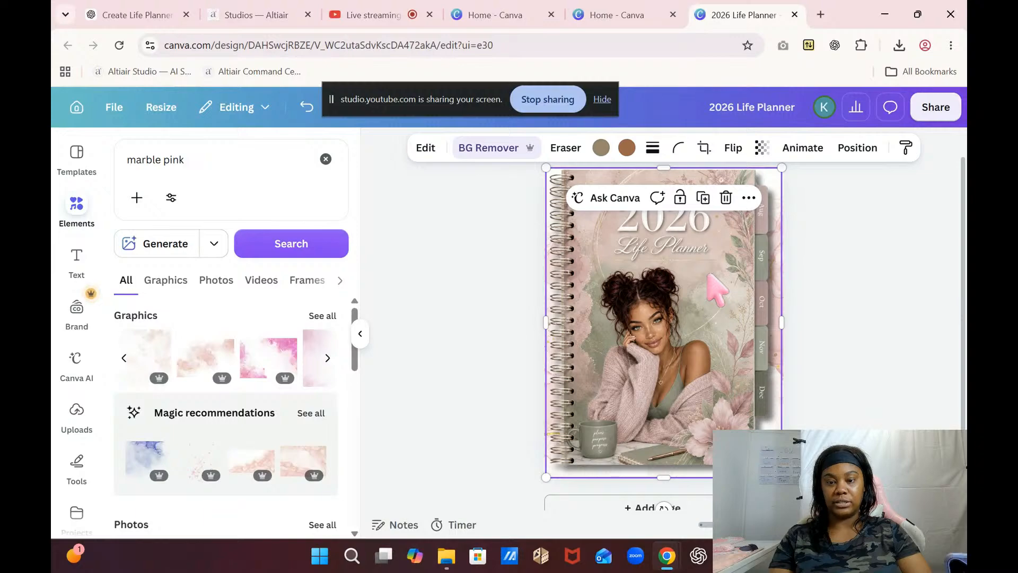
left_click_drag(964, 290, 965, 263)
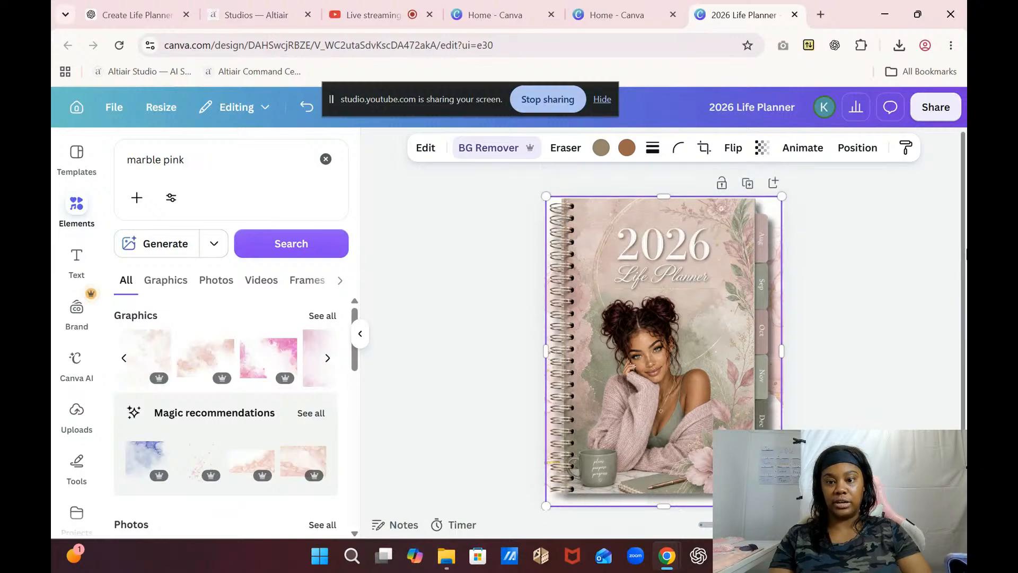
left_click(887, 302)
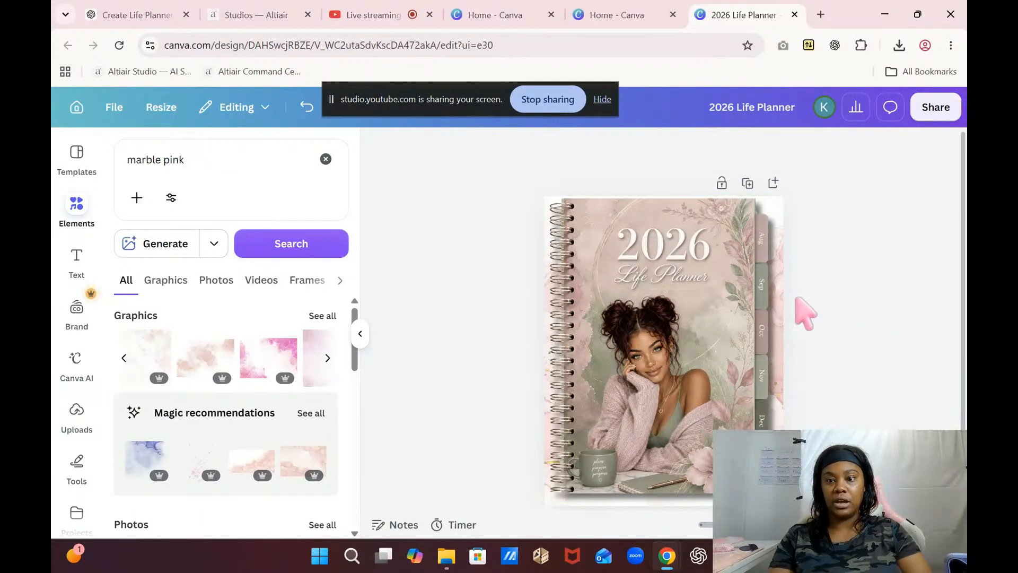
left_click(668, 271)
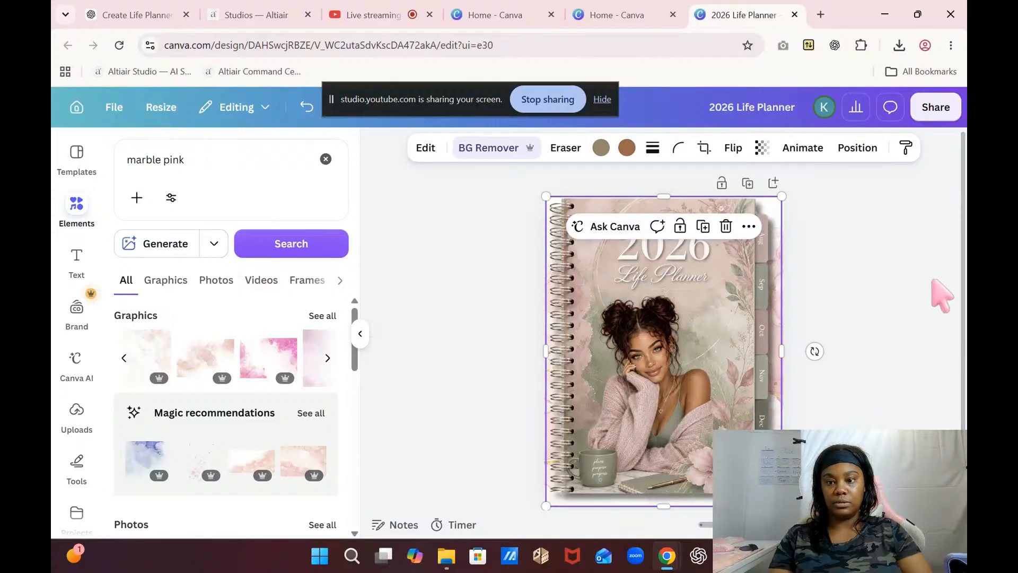
left_click_drag(964, 295, 966, 271)
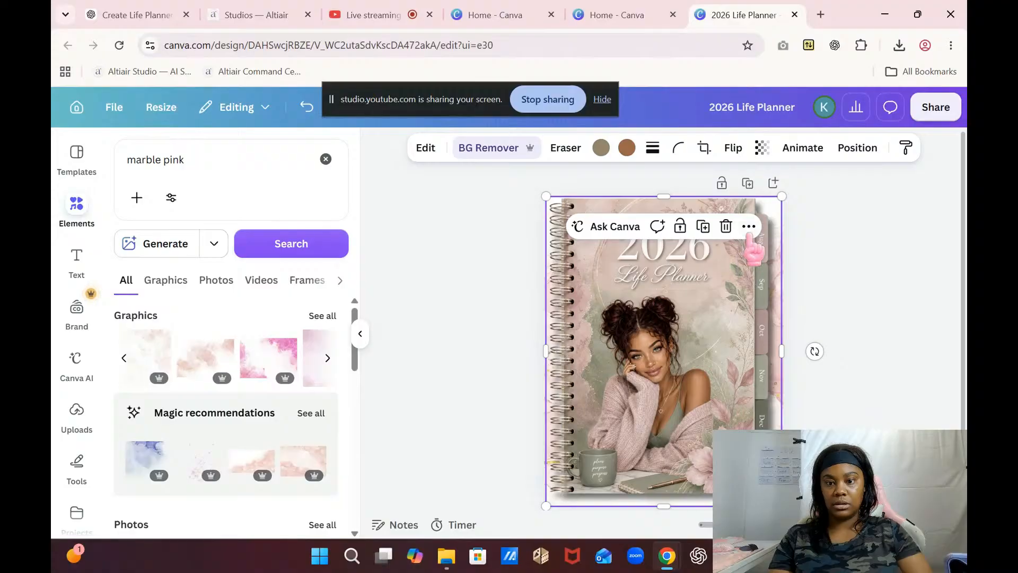
left_click(749, 227)
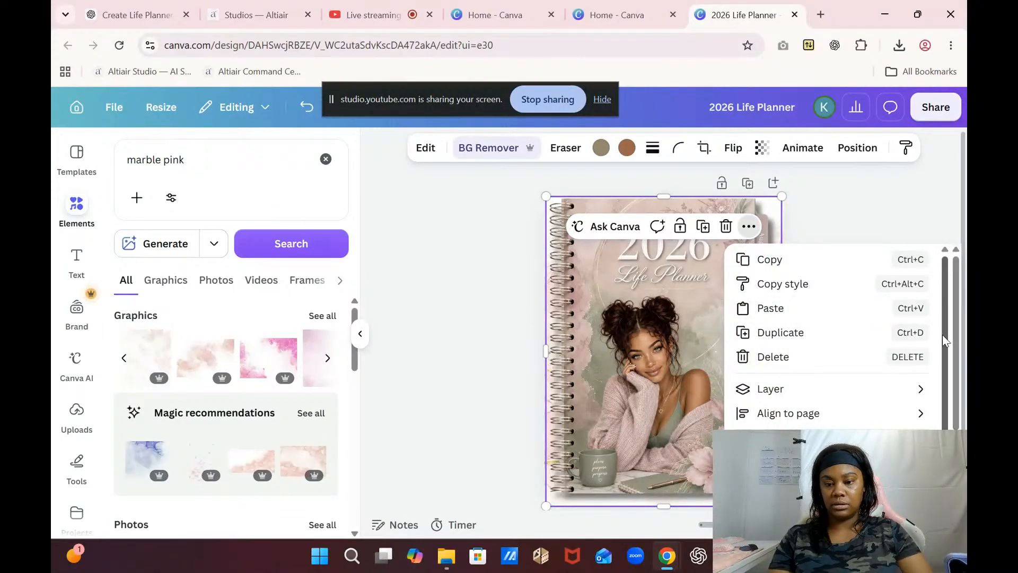
scroll(958, 369, "down", 1)
left_click_drag(957, 365, 958, 402)
left_click(891, 228)
- Add a blank second page to the planner and title the first page Cover
scroll(943, 371, "down", 1)
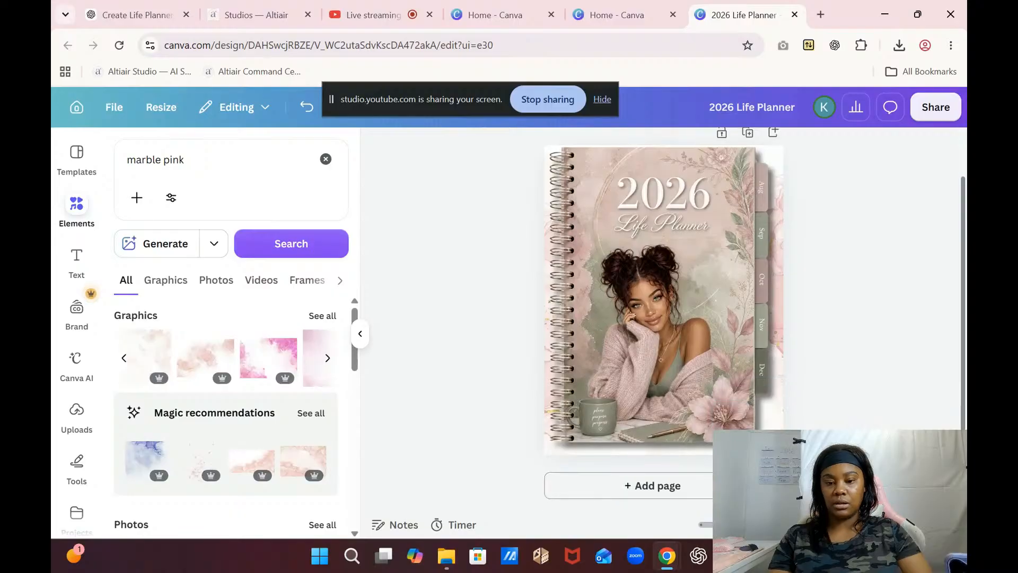
left_click(630, 490)
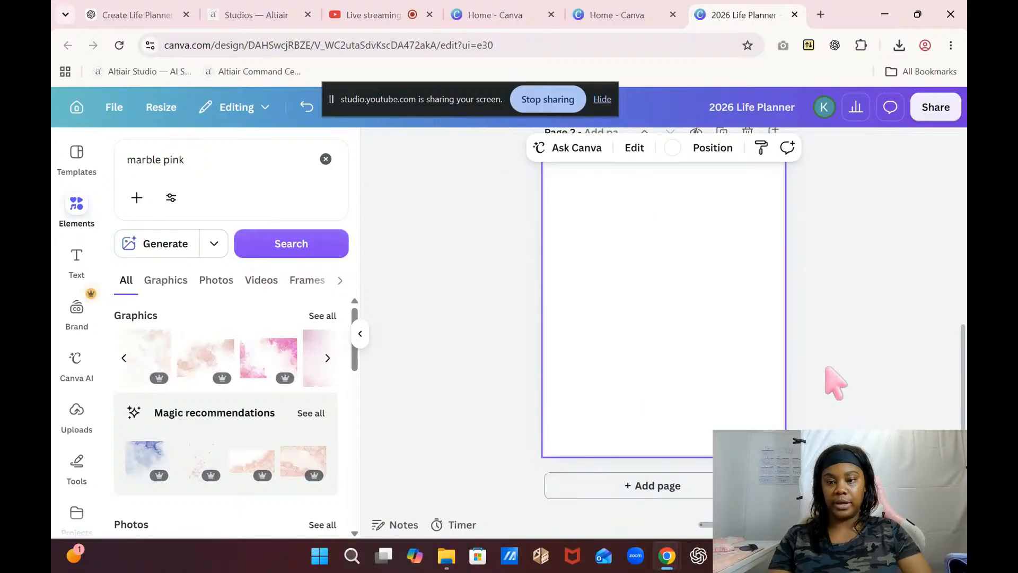
left_click_drag(964, 414, 964, 203)
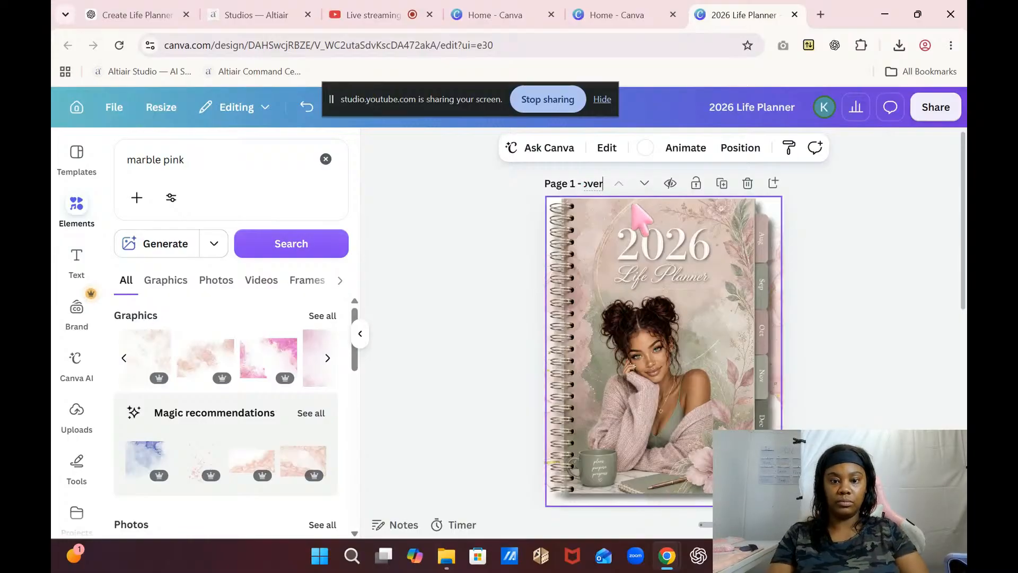
left_click(931, 273)
- Title the blank second page Aug
left_click_drag(964, 247, 951, 306)
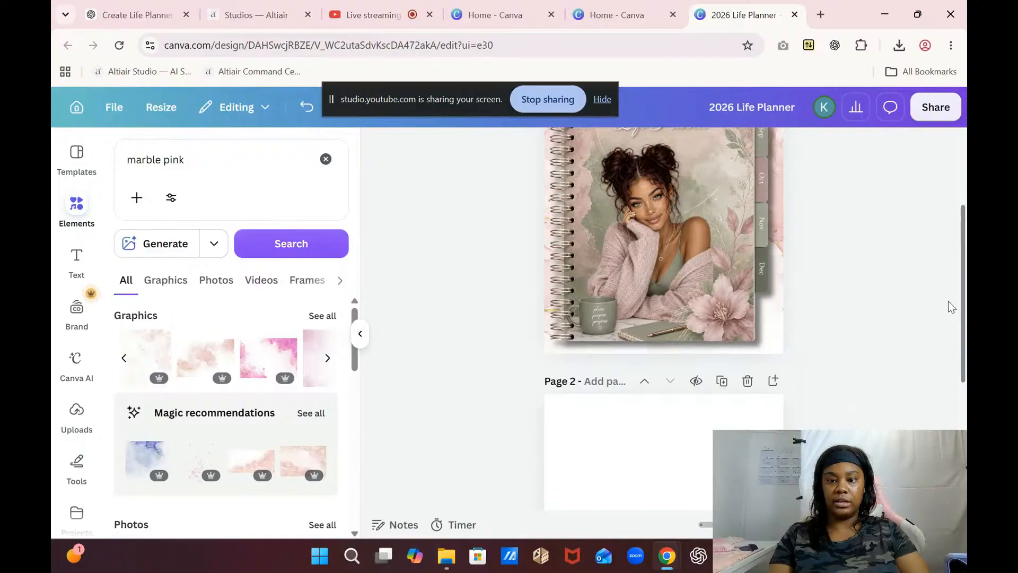
scroll(950, 299, "up", 2)
left_click(600, 444)
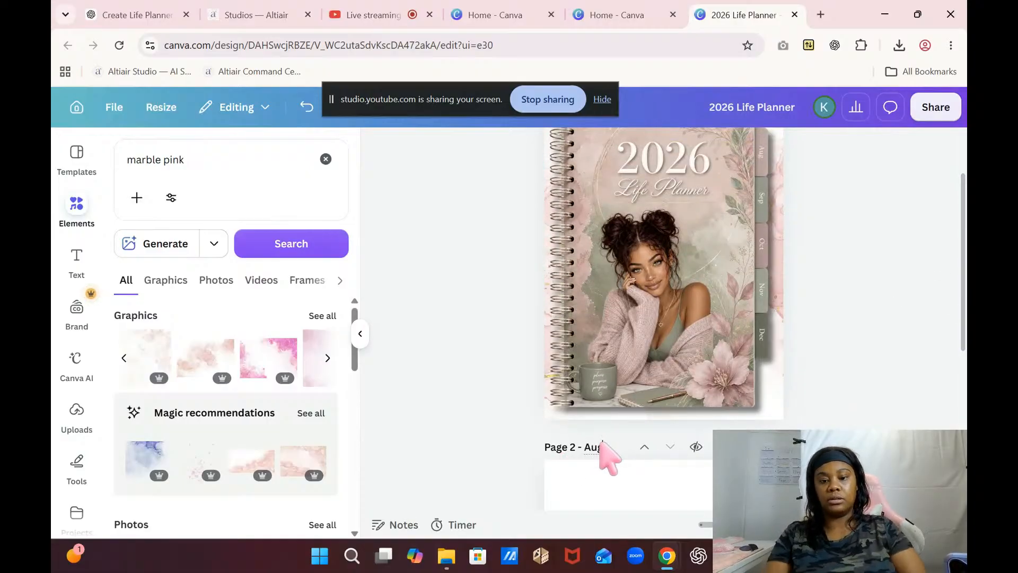
- Place the uploaded August 2026 calendar image on page 2, align it to the upper-left corner, and enlarge it to fill the page
left_click_drag(966, 276, 965, 414)
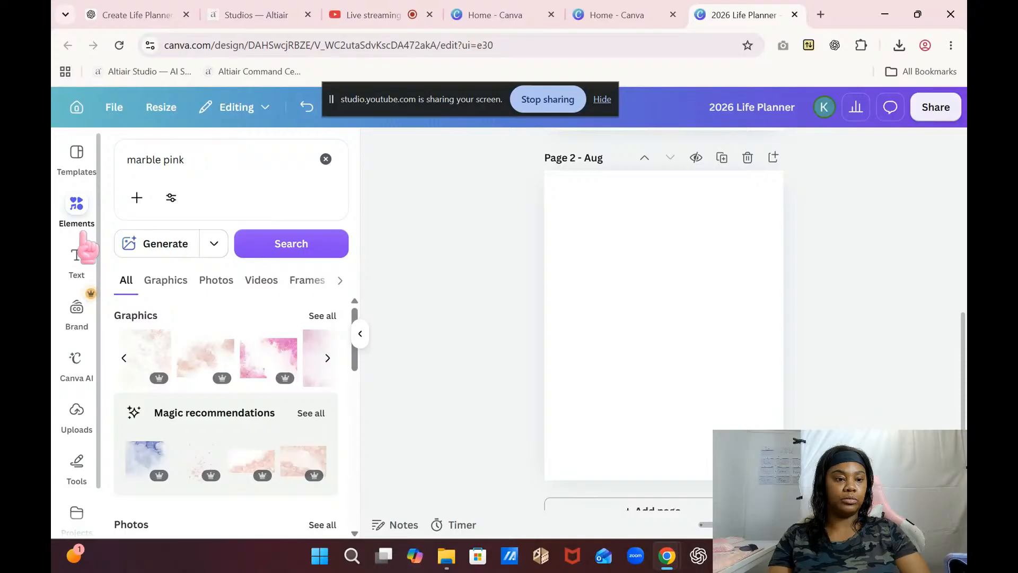
left_click(77, 207)
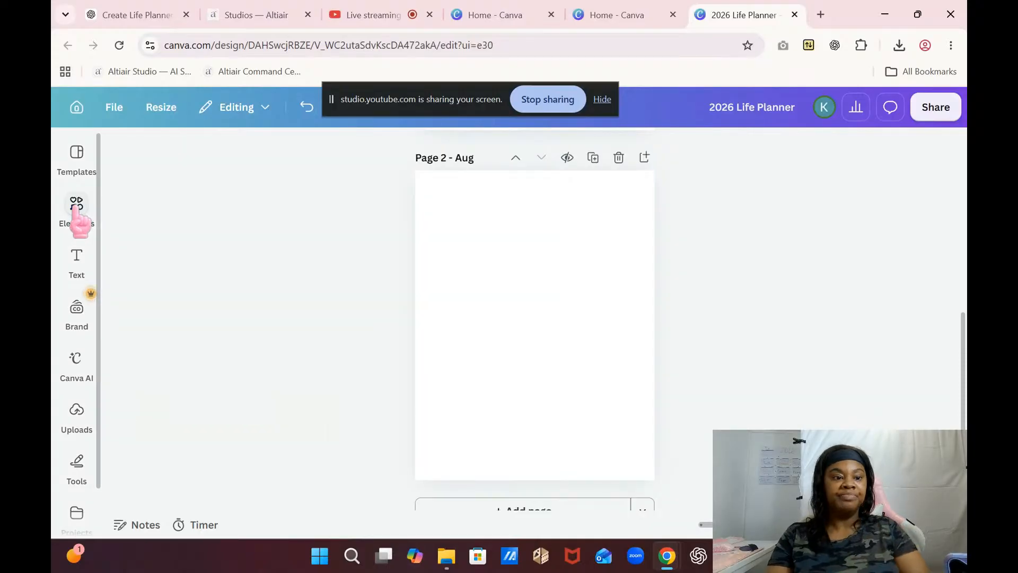
left_click(79, 209)
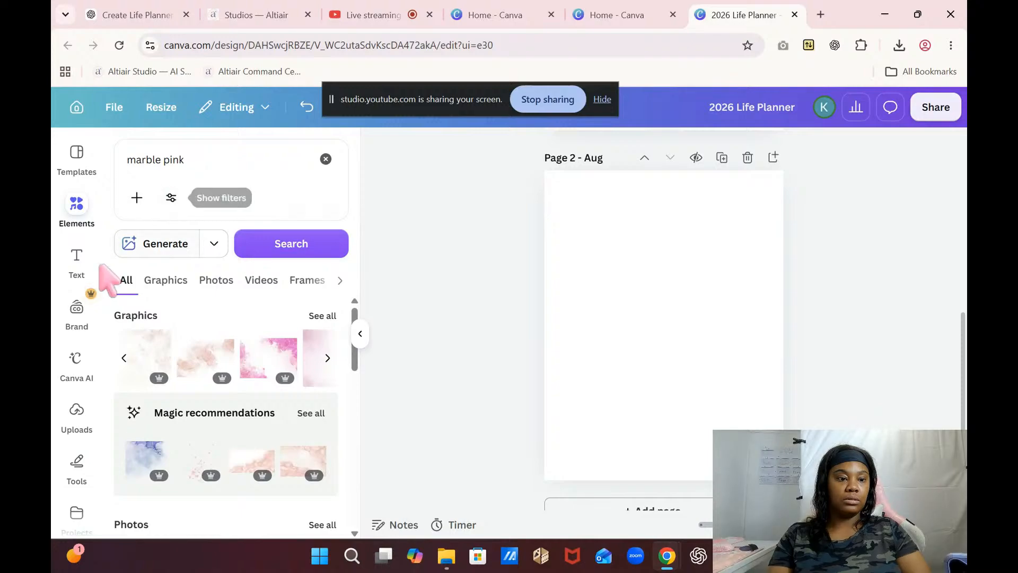
left_click(77, 417)
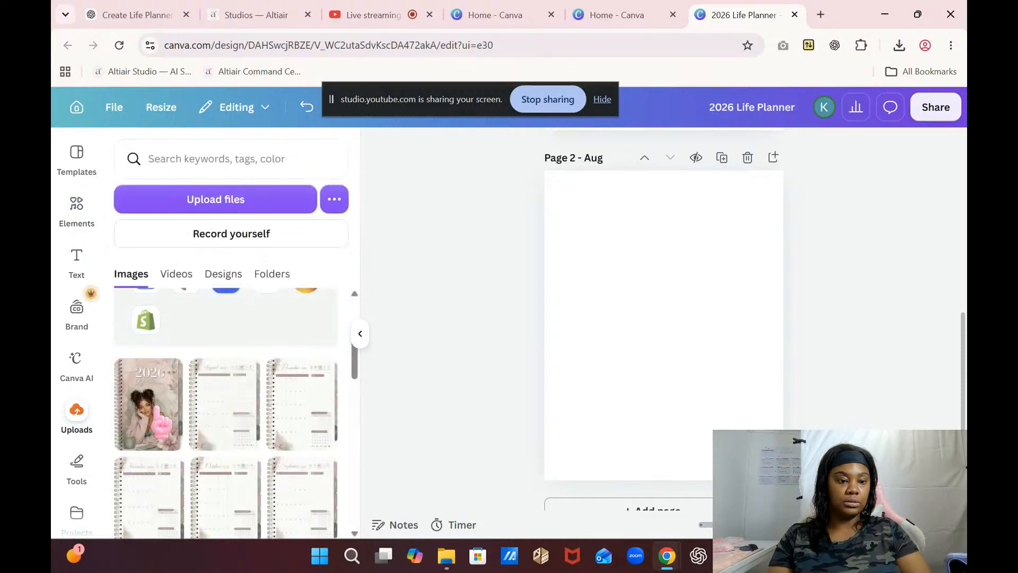
left_click(232, 447)
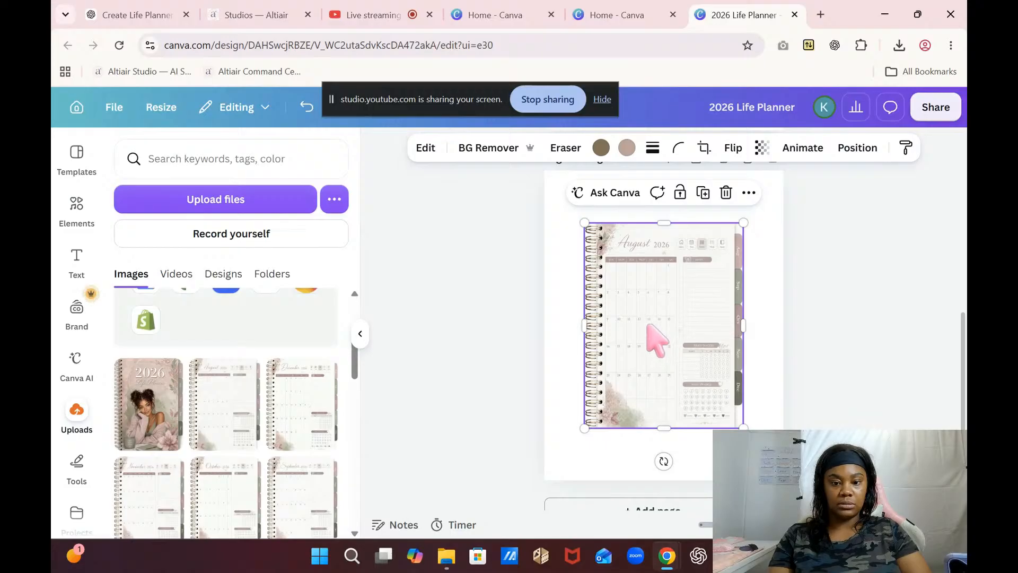
left_click_drag(631, 323, 589, 254)
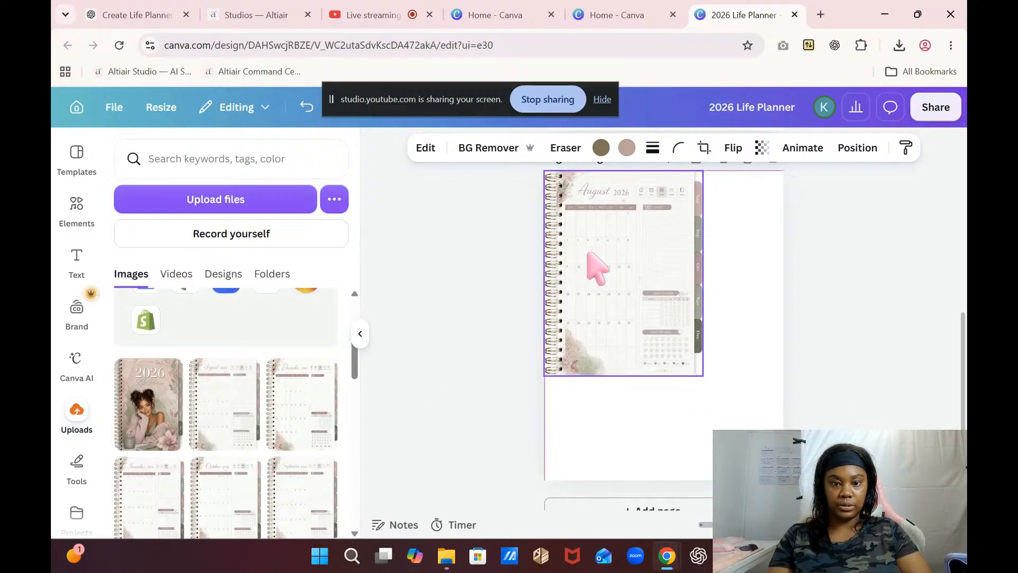
left_click_drag(705, 377, 784, 480)
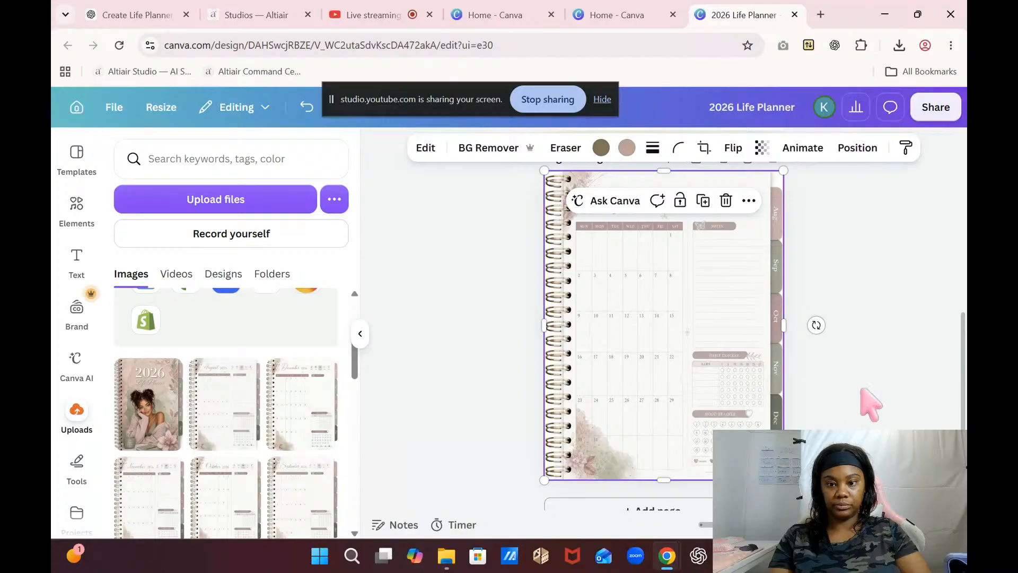
left_click(894, 401)
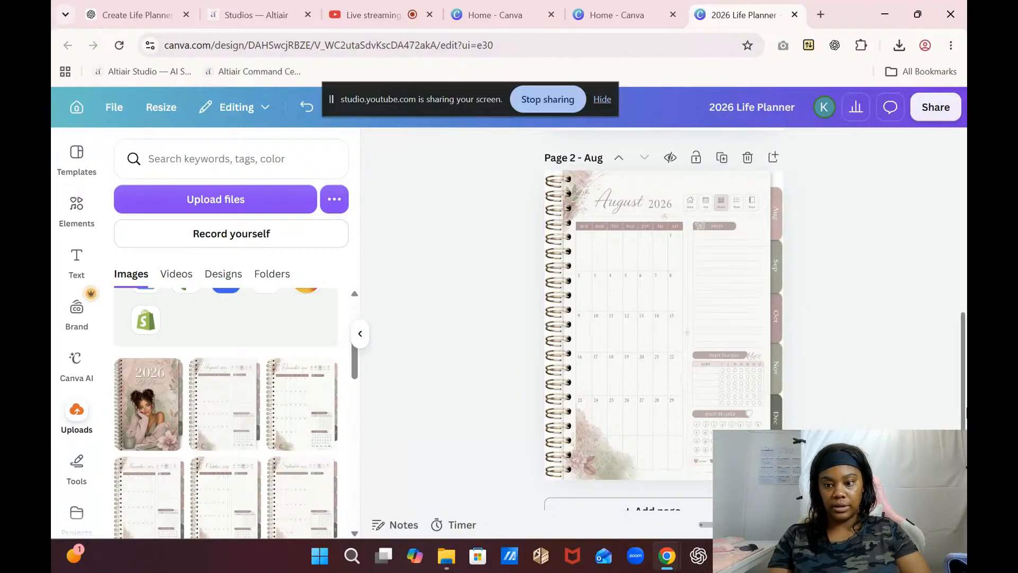
- Add a third page and place the uploaded December, November, October and September 2026 calendar images on it
scroll(966, 411, "up", 1)
scroll(966, 411, "down", 2)
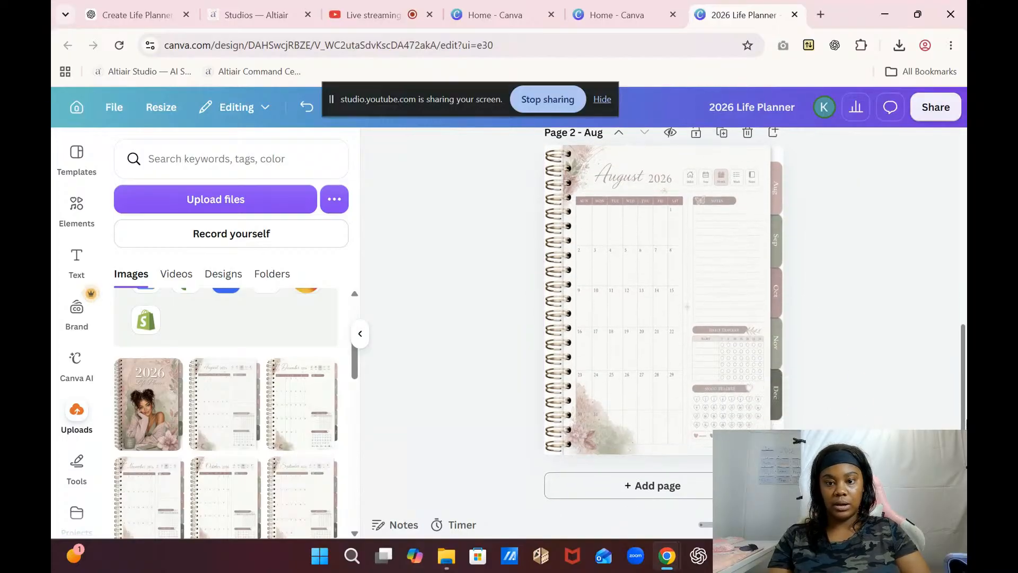
scroll(961, 408, "up", 2)
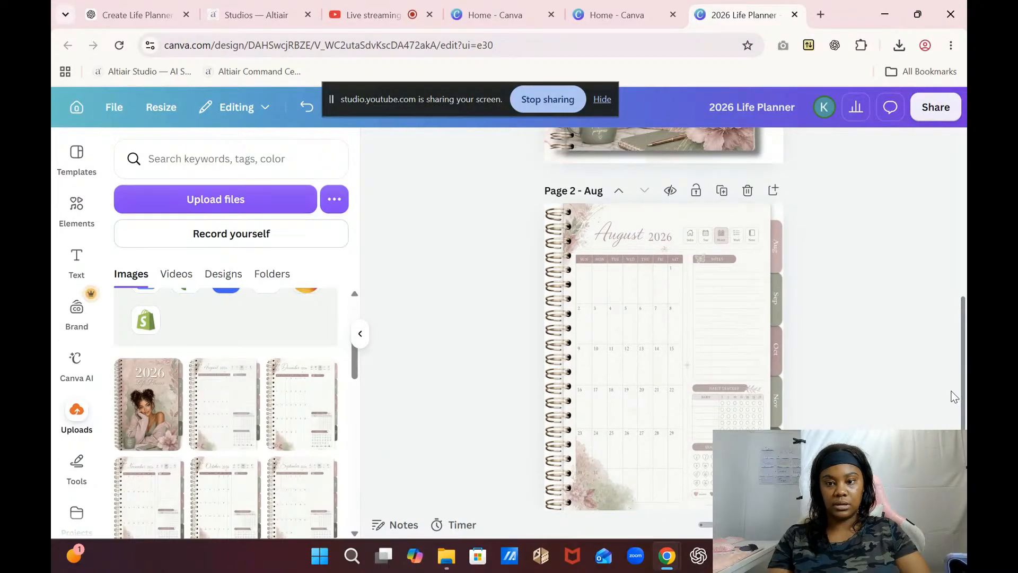
scroll(954, 403, "down", 1)
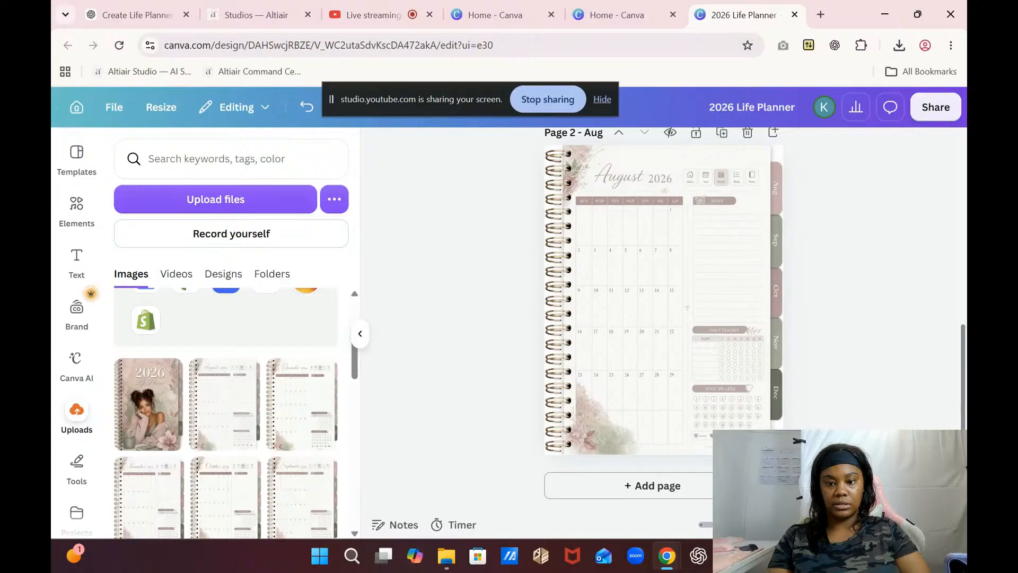
left_click(652, 486)
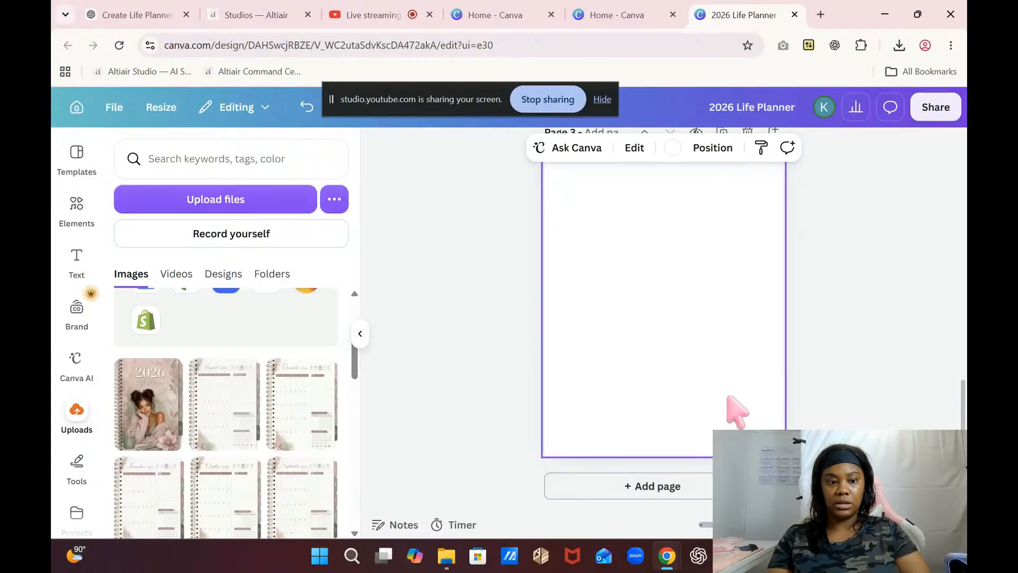
left_click(297, 408)
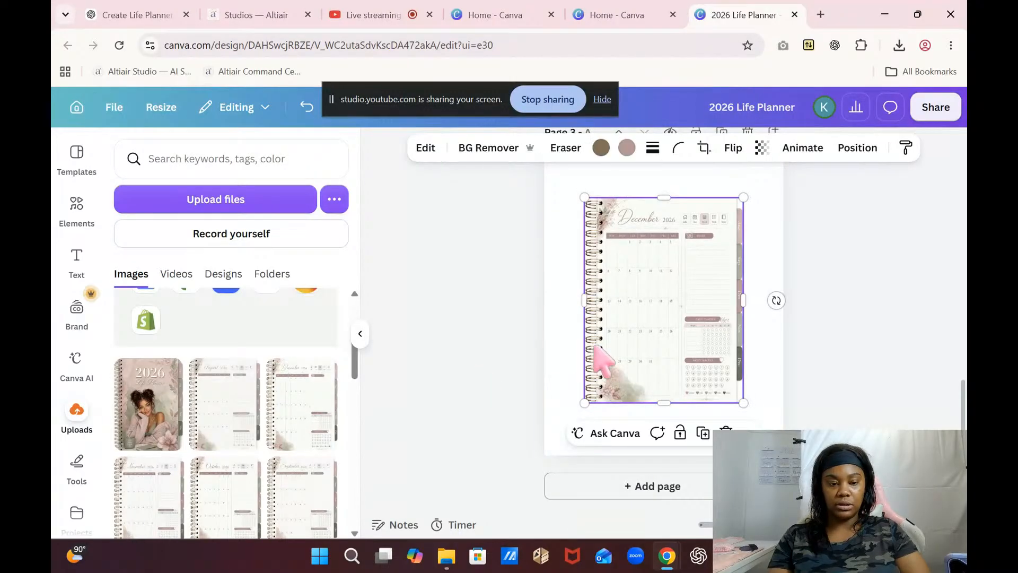
left_click(161, 501)
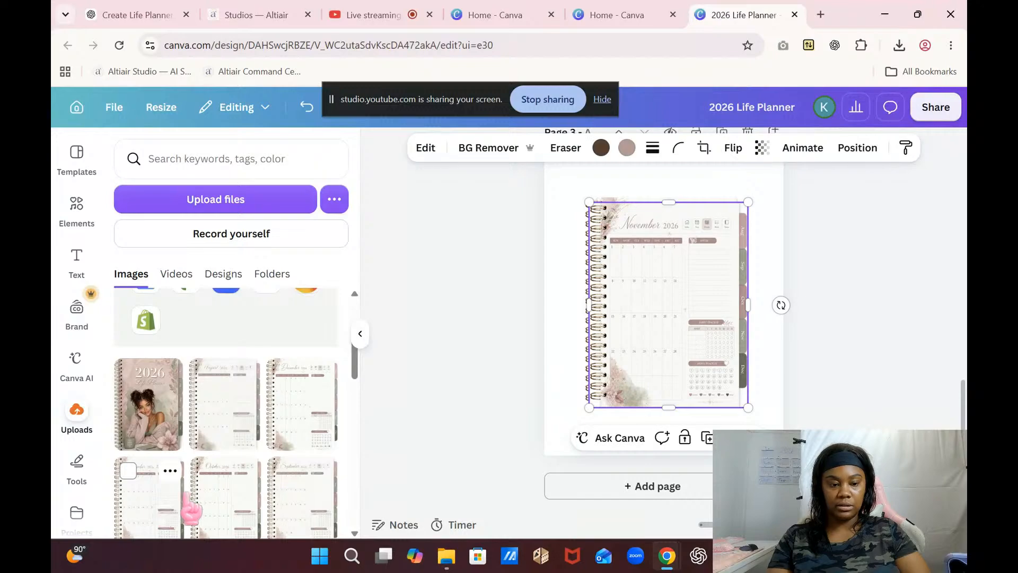
left_click(210, 501)
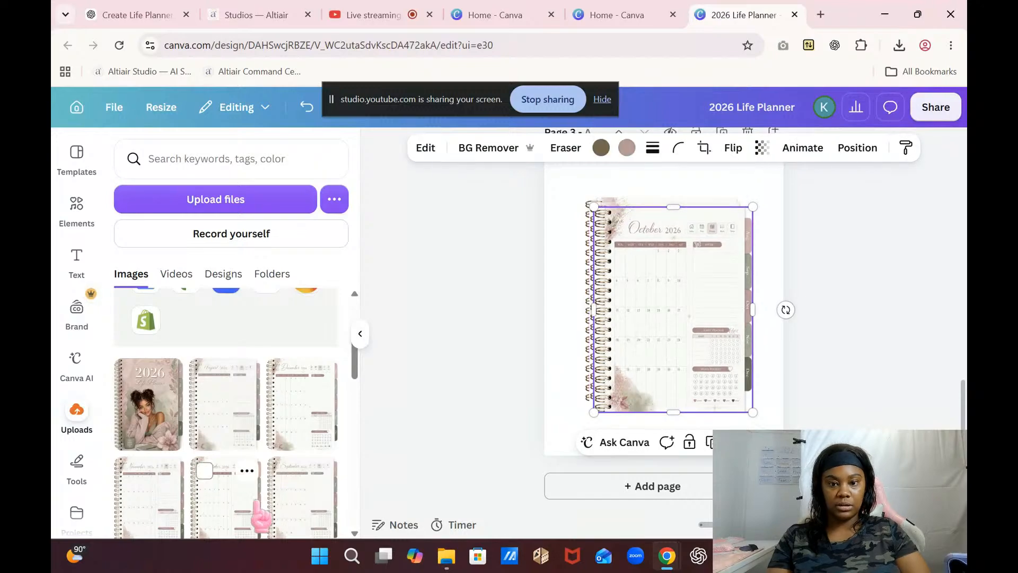
left_click(295, 501)
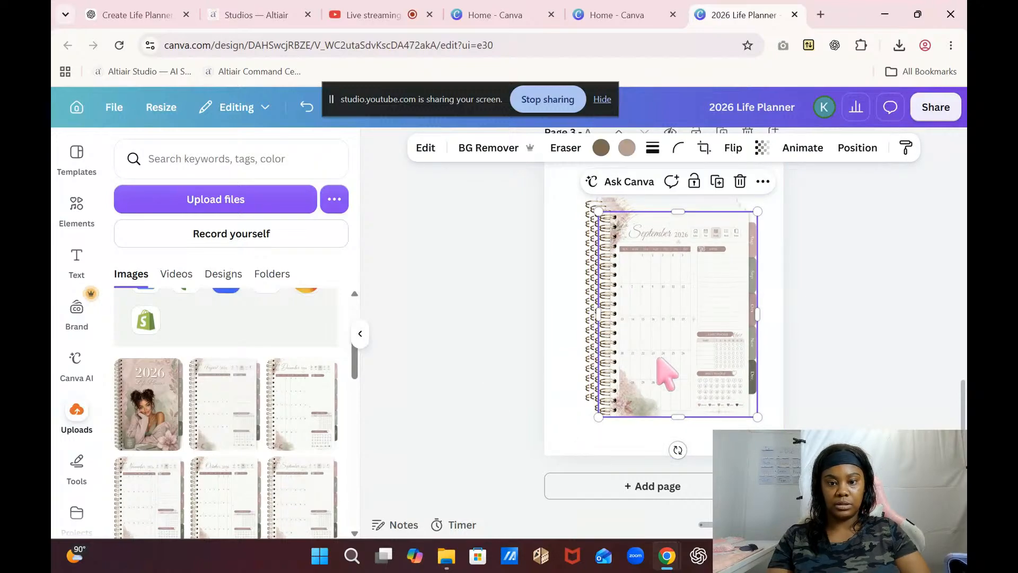
- Shift the September calendar aside and delete the December, November and October calendars from page 3
left_click_drag(709, 341, 757, 336)
left_click(615, 326)
key("Delete")
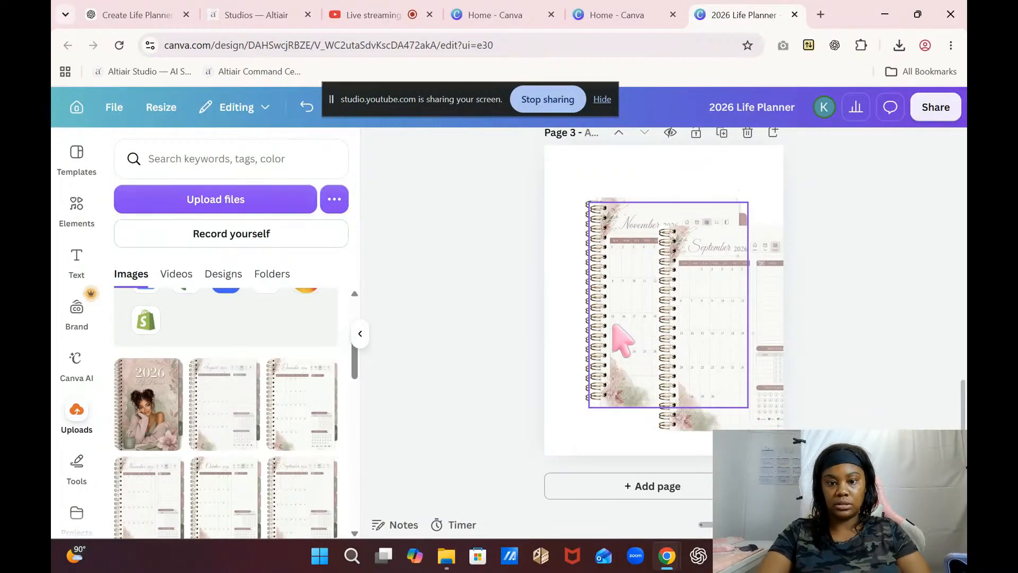
left_click(623, 339)
key("Delete")
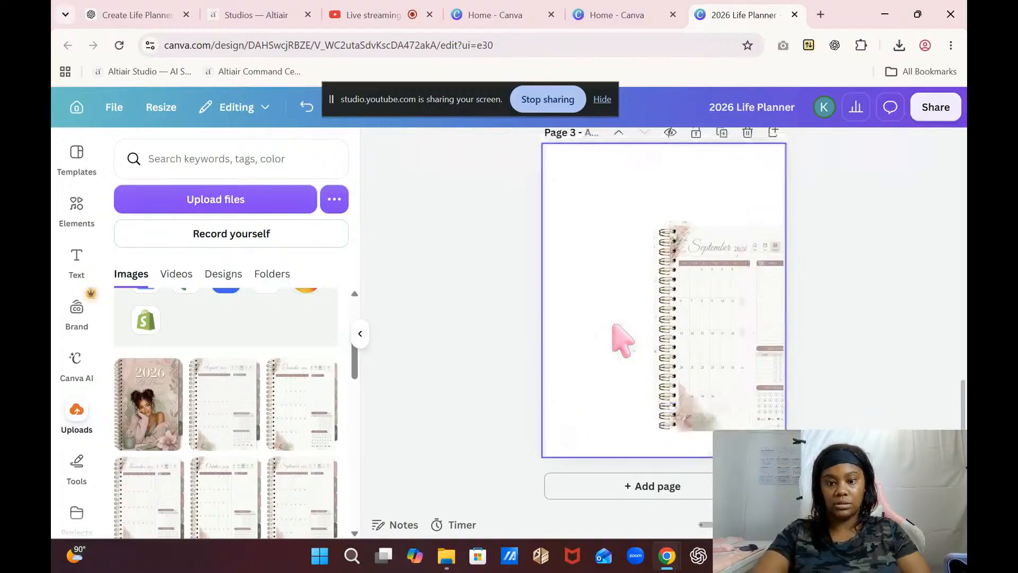
- Align the September 2026 calendar to the upper-left corner of page 3 and enlarge it to fill the page
left_click_drag(698, 327, 579, 255)
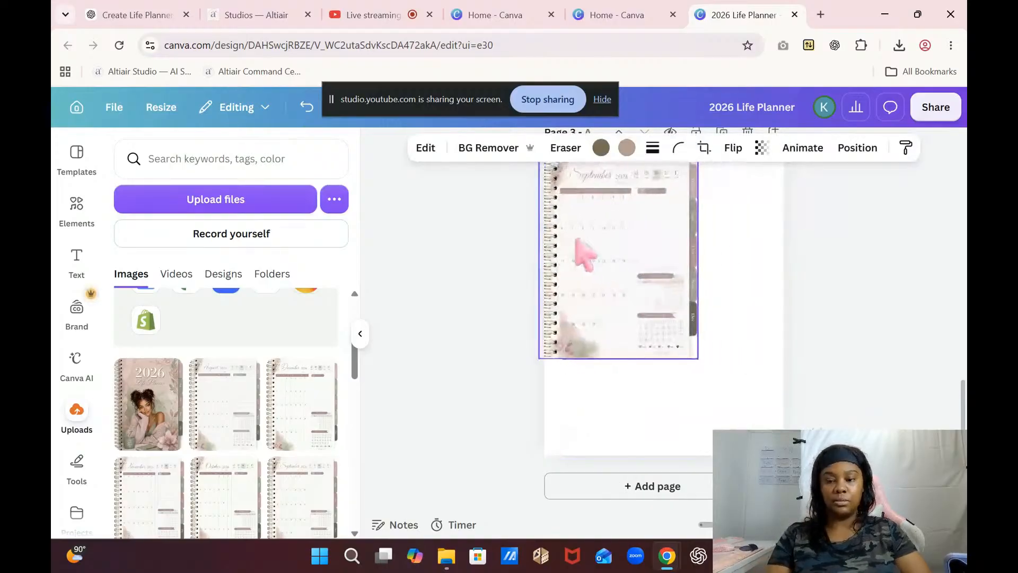
left_click_drag(965, 426, 965, 405)
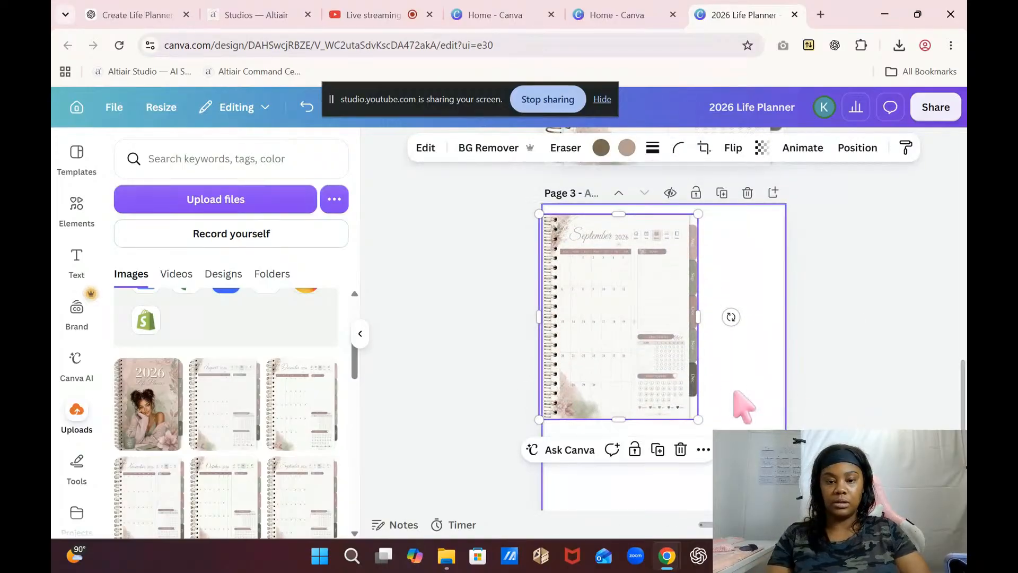
mouse_move(631, 364)
left_mouse_down()
mouse_move(652, 346)
mouse_move(636, 355)
left_mouse_up()
left_click_drag(703, 411, 784, 515)
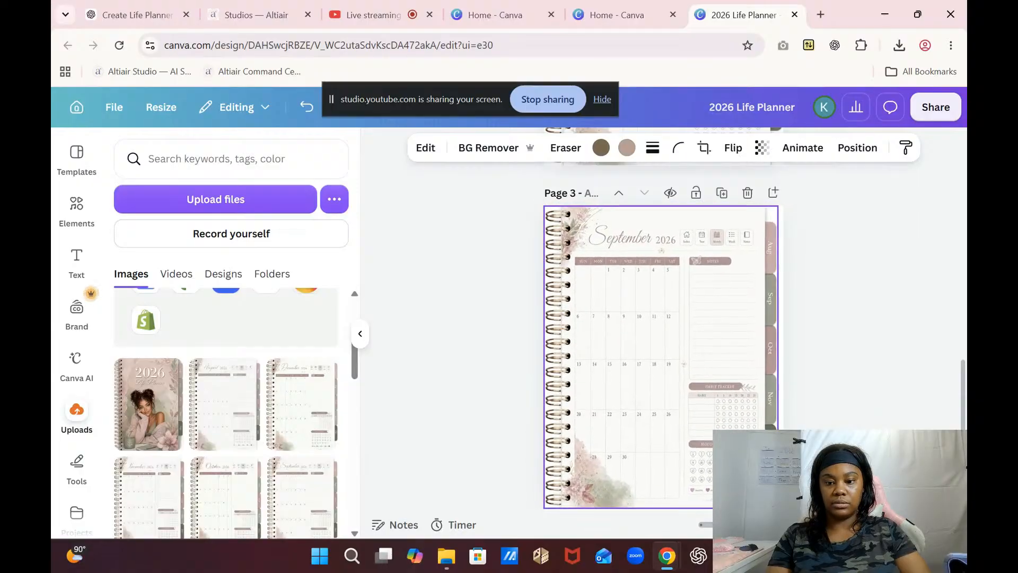
left_click(901, 402)
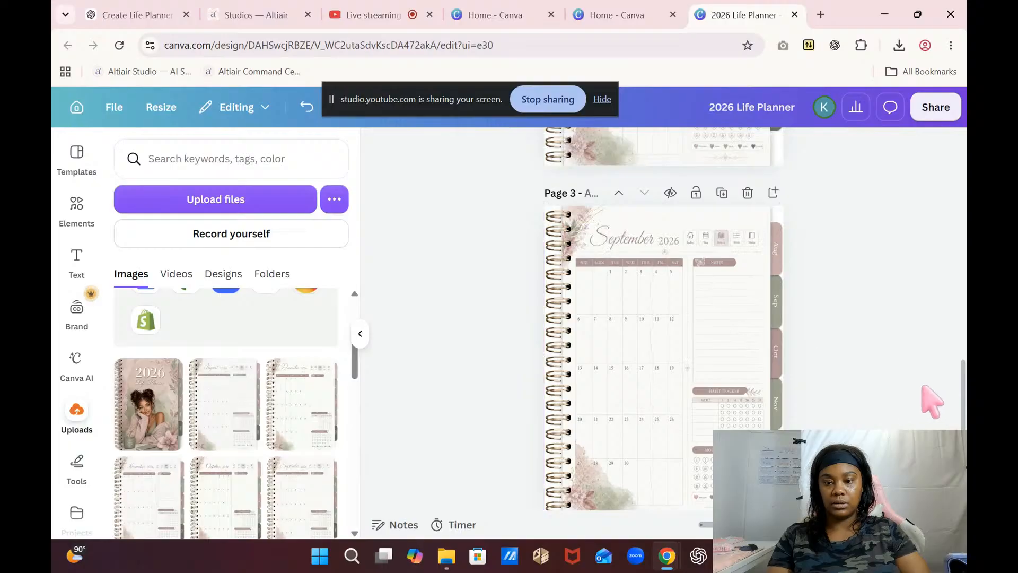
- Add a fourth page and place the uploaded October 2026 calendar image on it, aligned to the upper-left corner and enlarged to fill the page
scroll(965, 418, "down", 2)
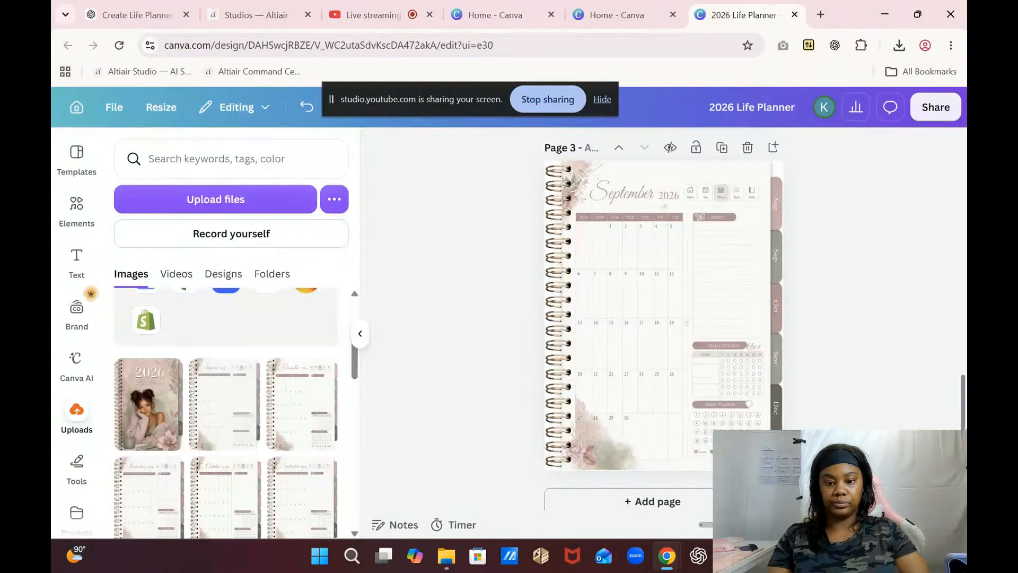
scroll(663, 318, "up", 1)
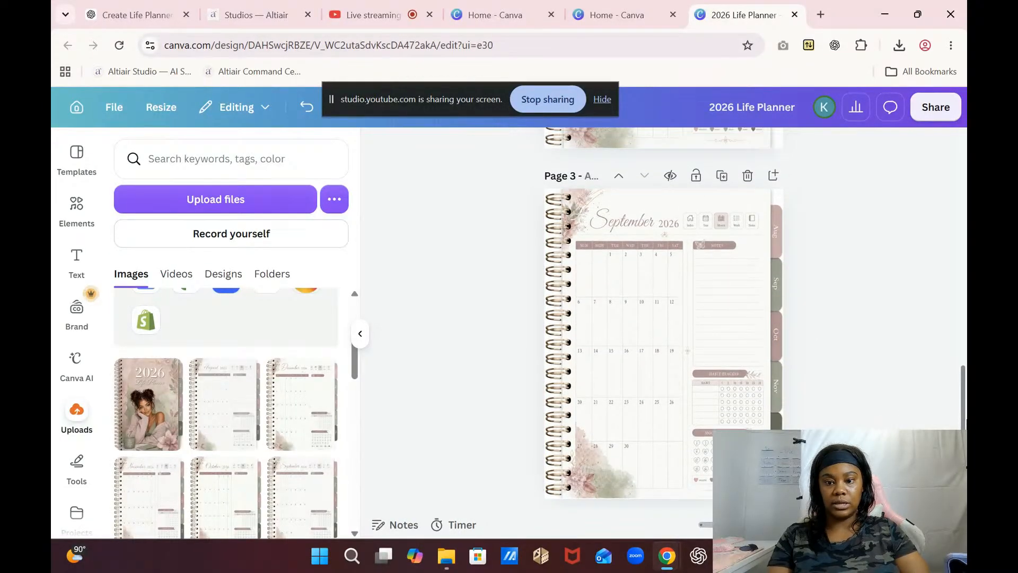
scroll(662, 318, "down", 2)
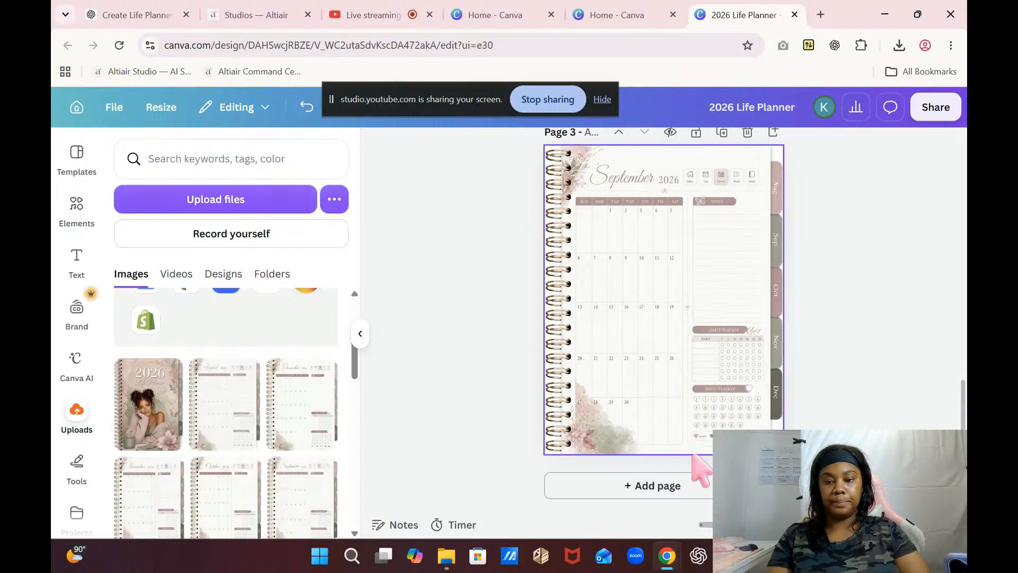
left_click(687, 485)
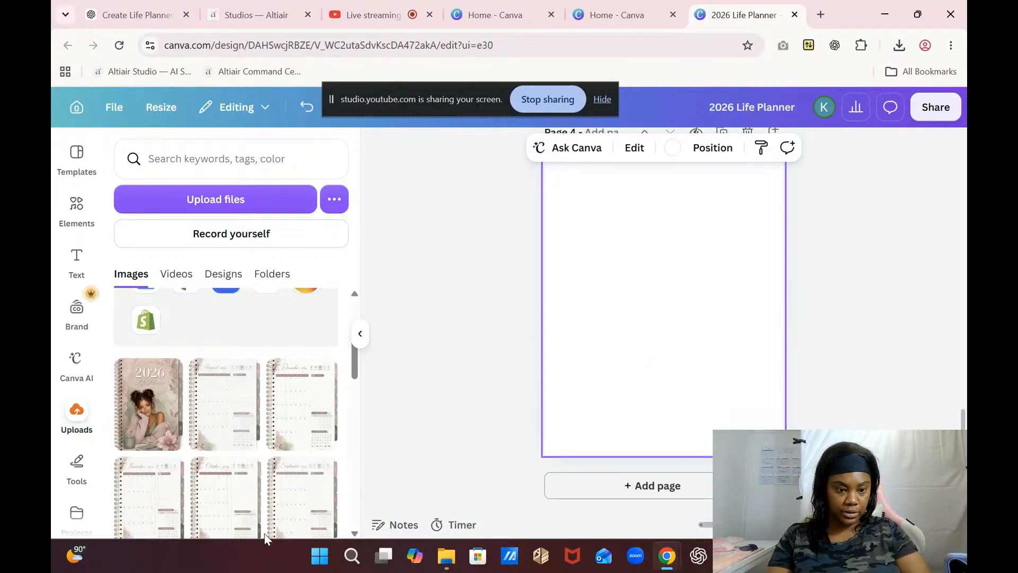
left_click(221, 498)
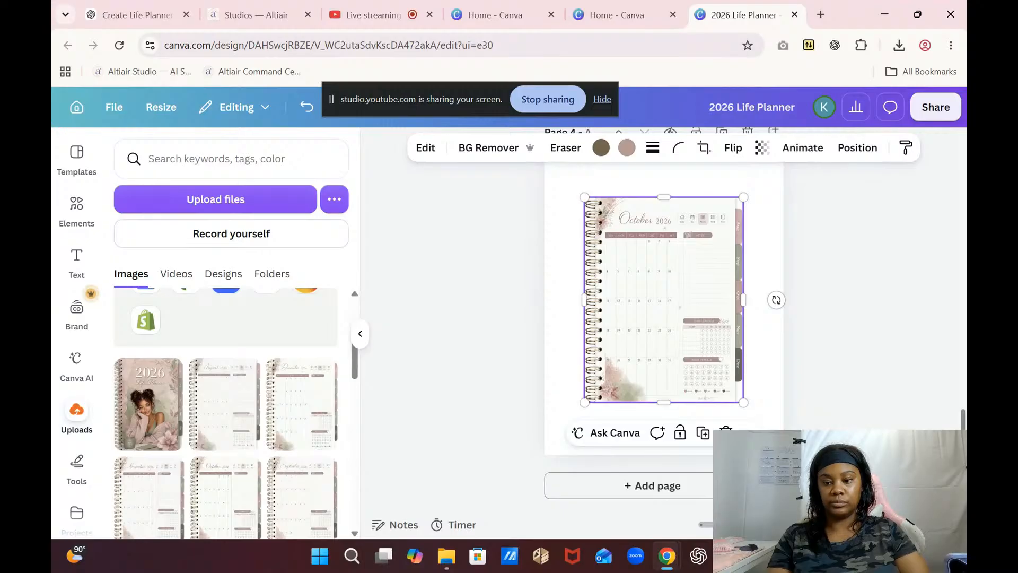
scroll(663, 318, "up", 3)
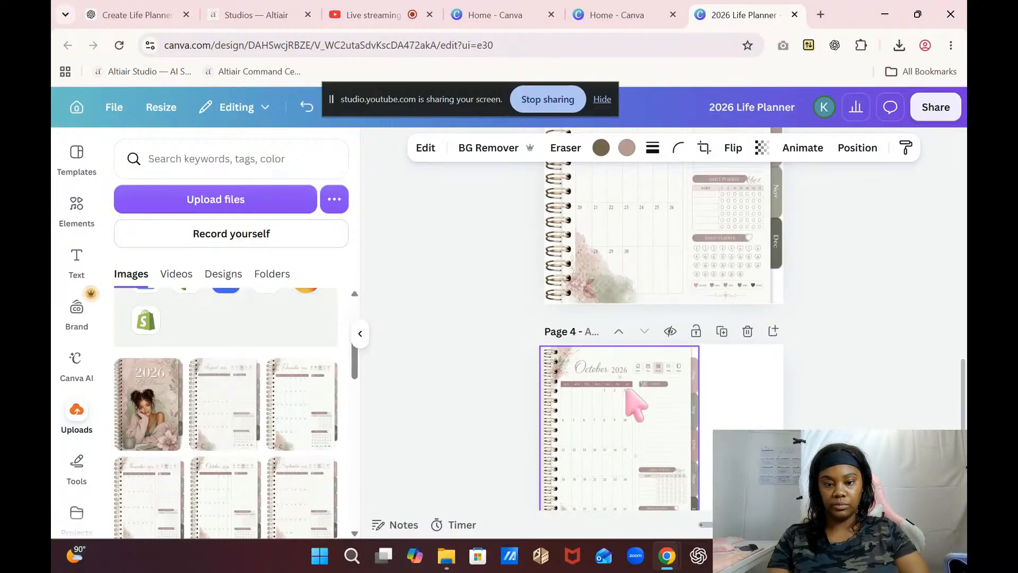
left_click(639, 403)
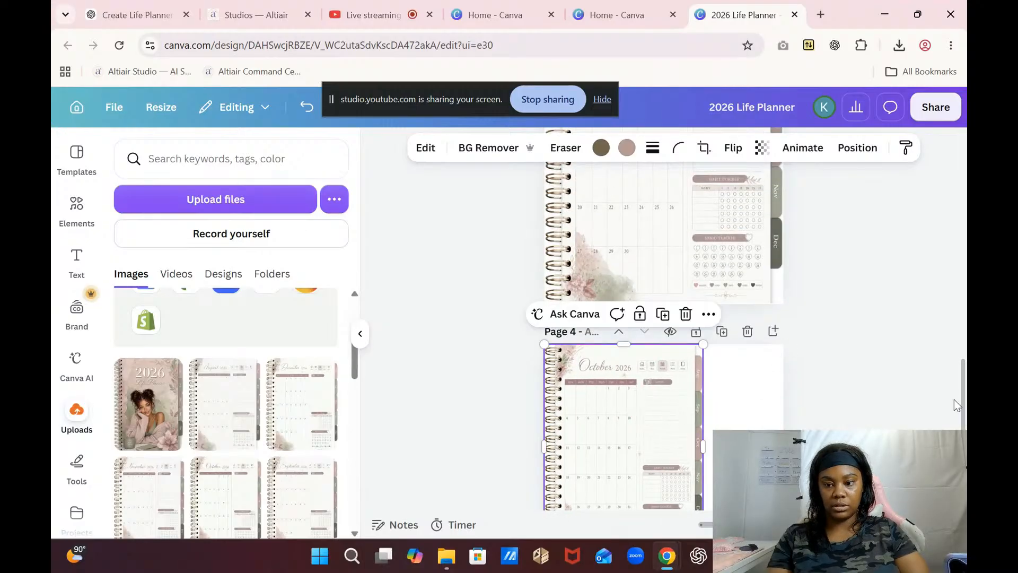
scroll(962, 405, "down", 4)
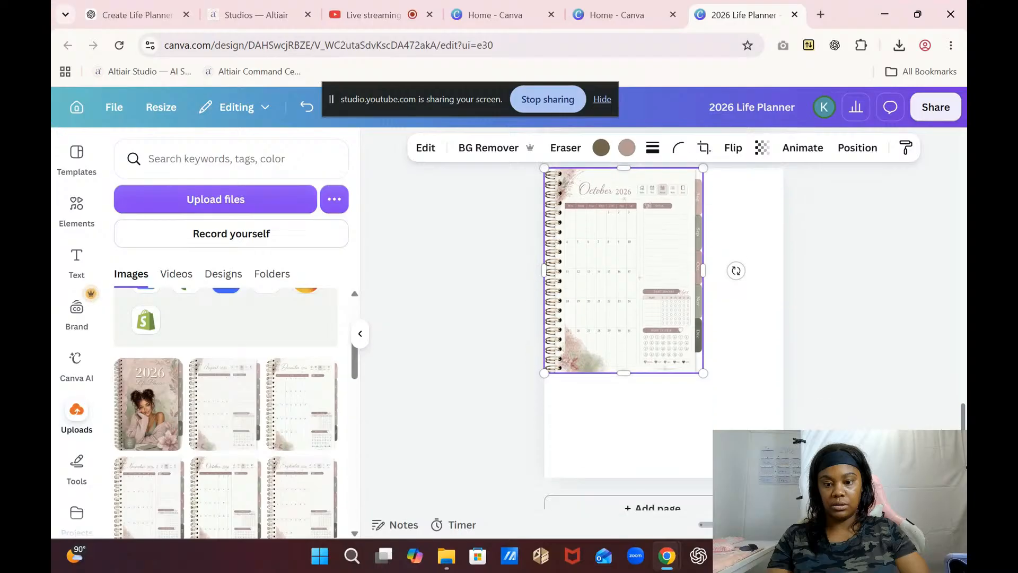
left_click_drag(703, 351, 783, 454)
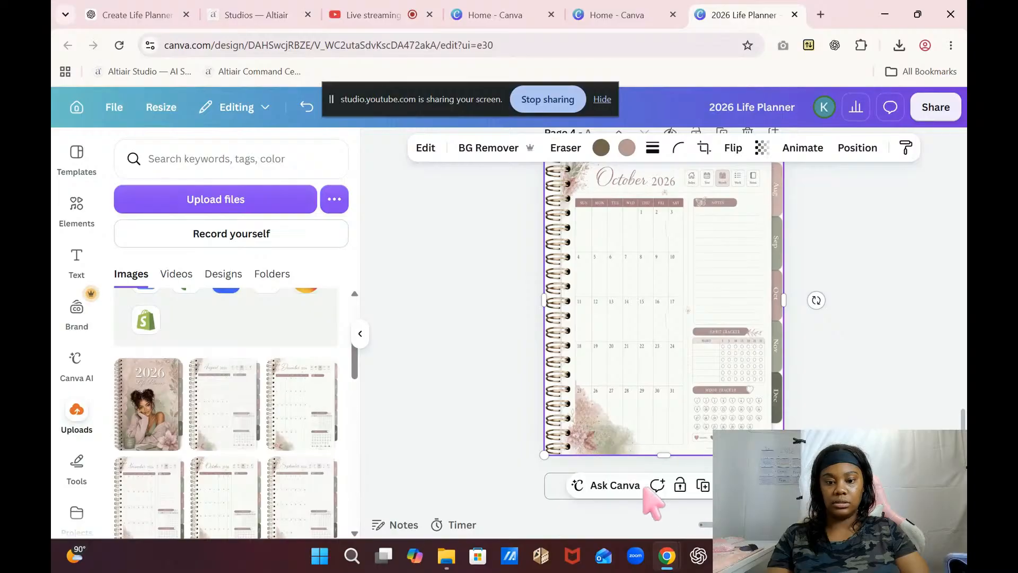
- Add a fifth page and place the uploaded November 2026 calendar image on it, aligned to the upper-left corner and enlarged to fill it
left_click(560, 491)
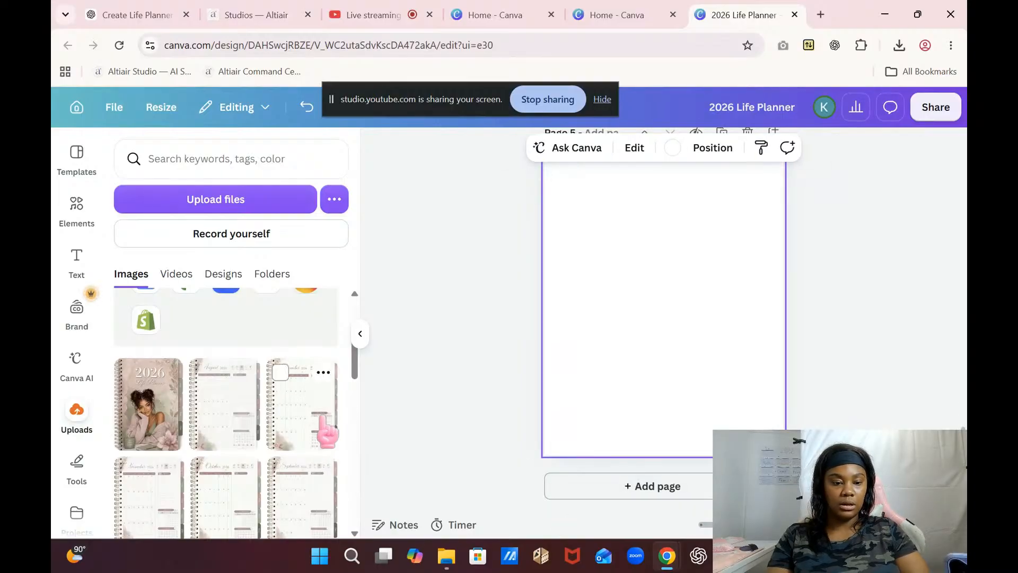
left_click(169, 517)
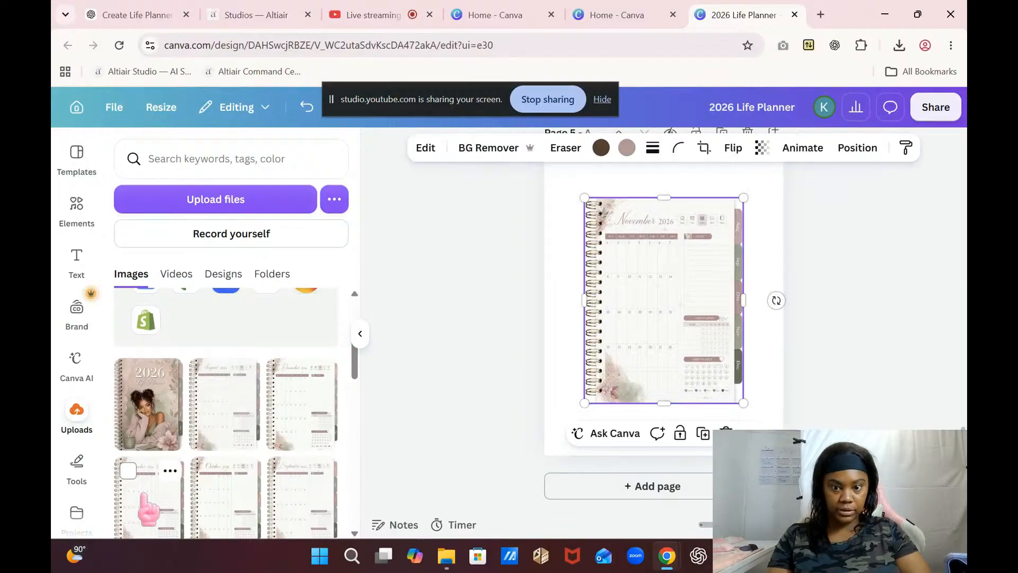
scroll(670, 407, "up", 3)
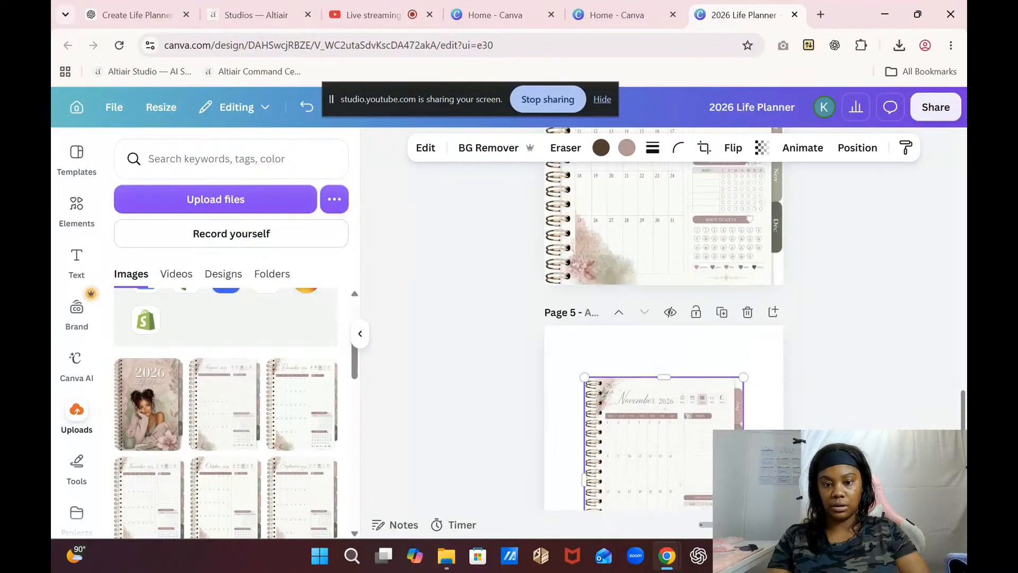
scroll(670, 407, "down", 1)
left_click_drag(618, 395, 586, 347)
left_click_drag(703, 460, 747, 517)
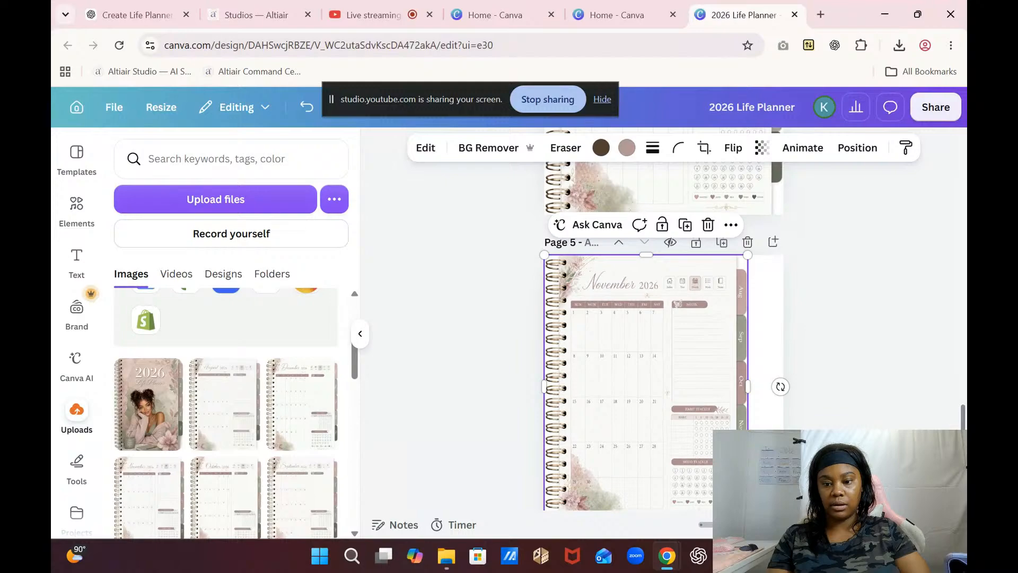
scroll(748, 498, "down", 2)
left_click_drag(747, 409, 783, 455)
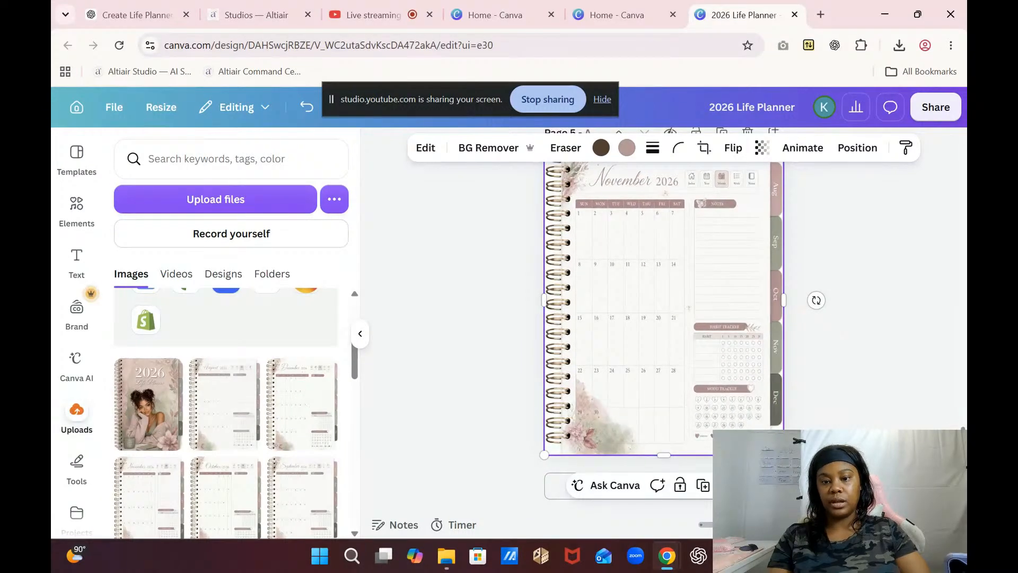
- Add a sixth page after the November calendar and place the uploaded December 2026 calendar image on it
scroll(663, 334, "up", 15)
scroll(663, 334, "up", 15)
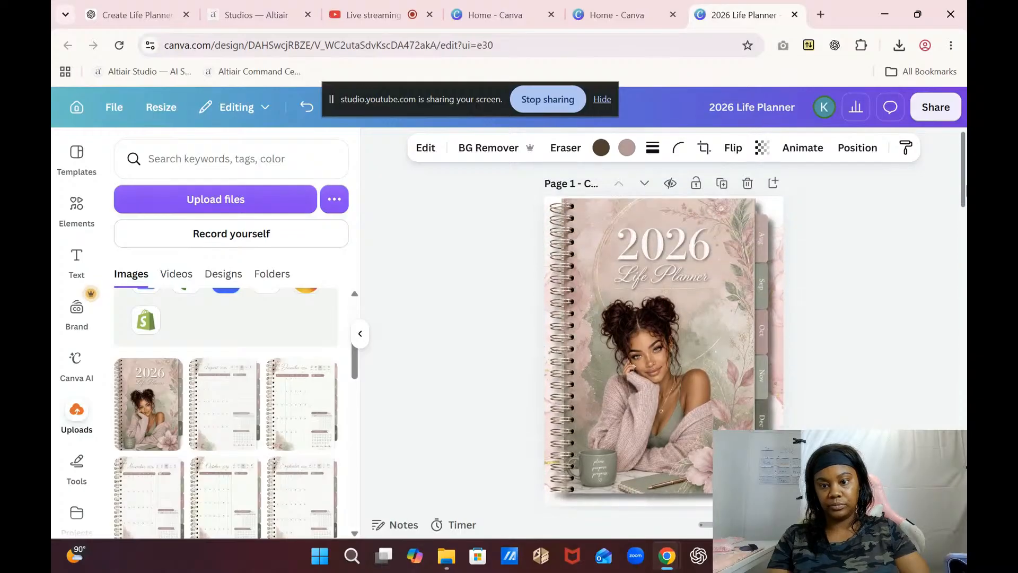
scroll(663, 334, "down", 15)
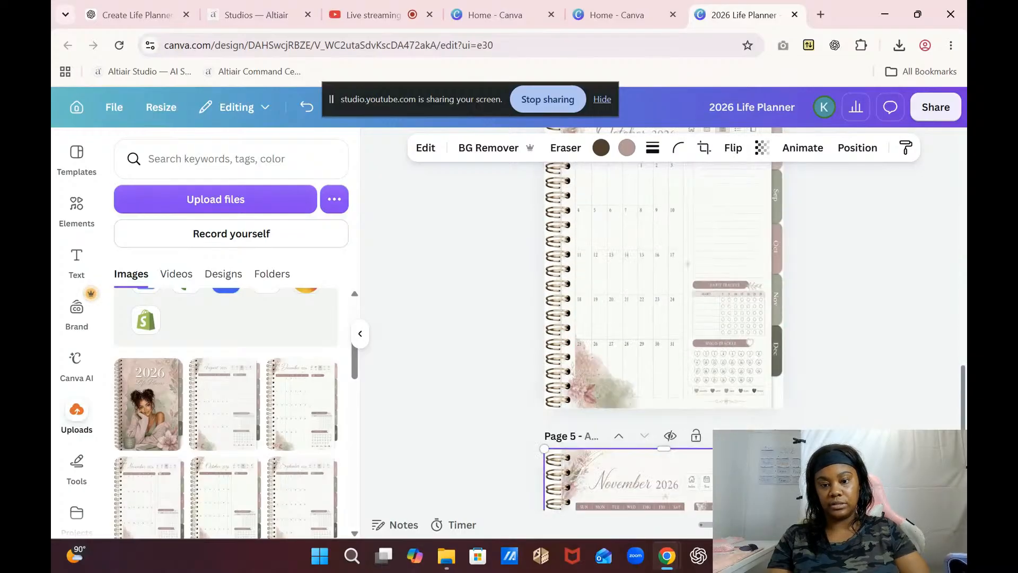
scroll(641, 504, "down", 5)
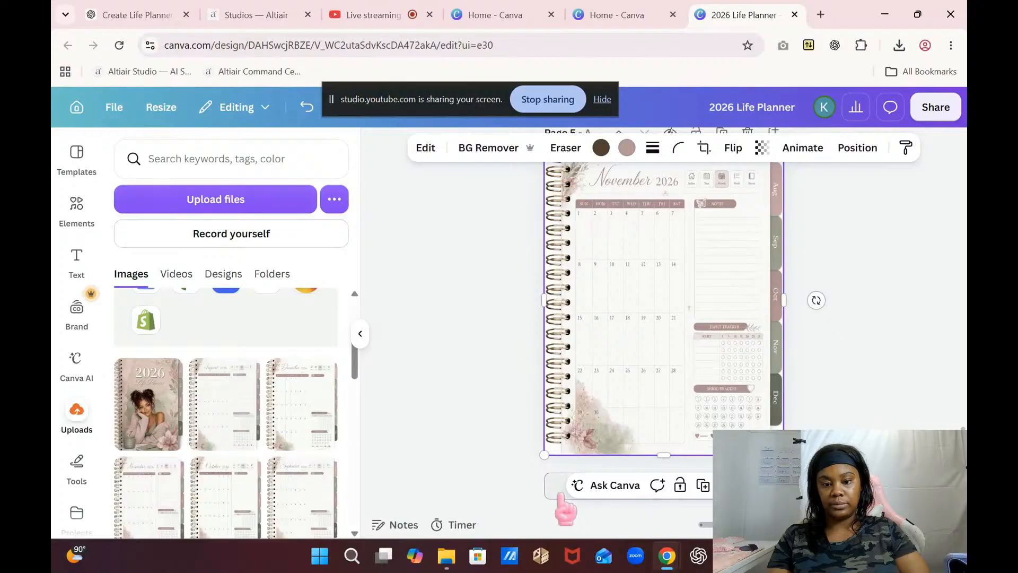
scroll(563, 501, "down", 1)
scroll(556, 488, "down", 5)
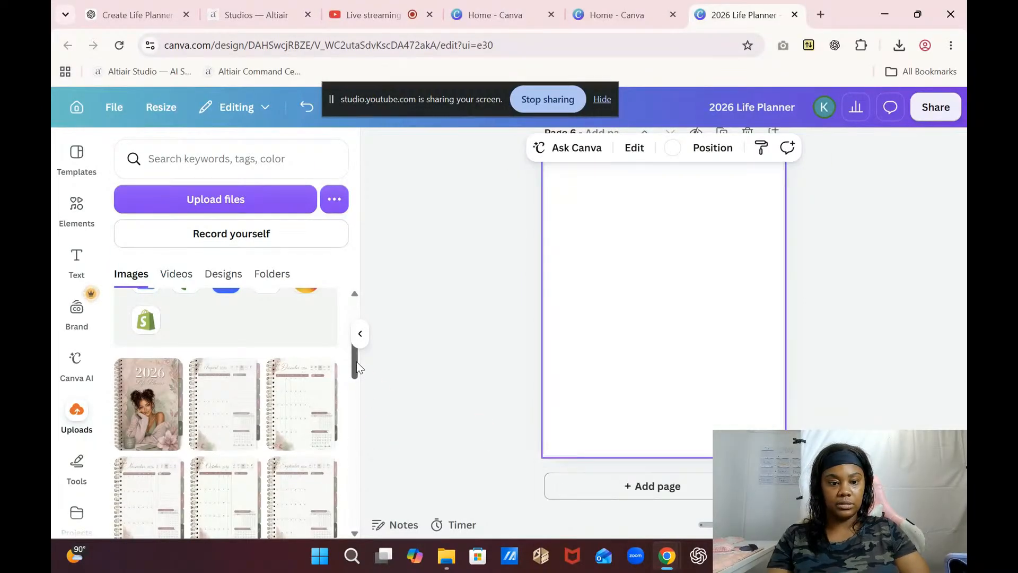
scroll(356, 366, "down", 1)
left_click_drag(354, 372, 353, 373)
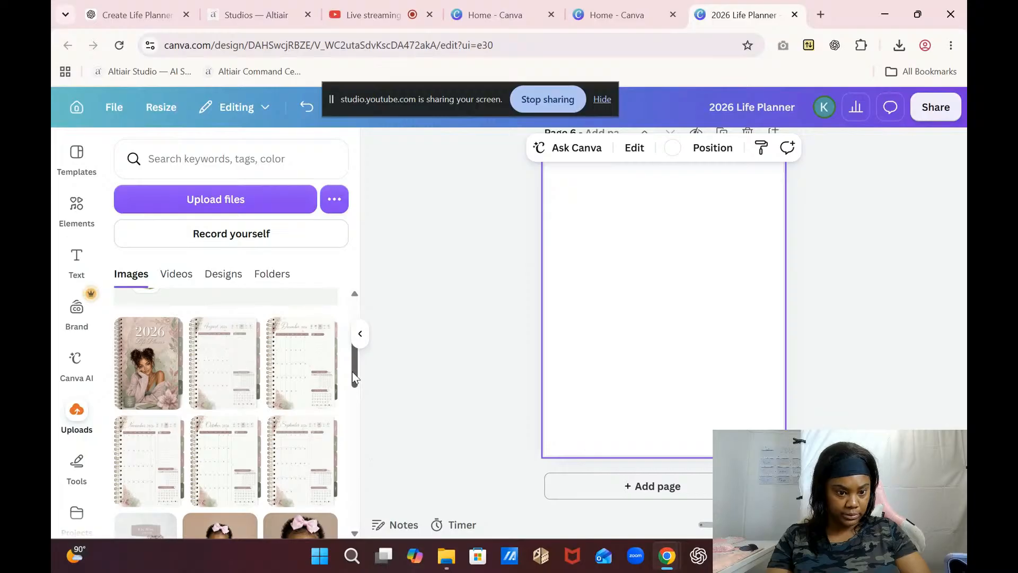
left_click(308, 379)
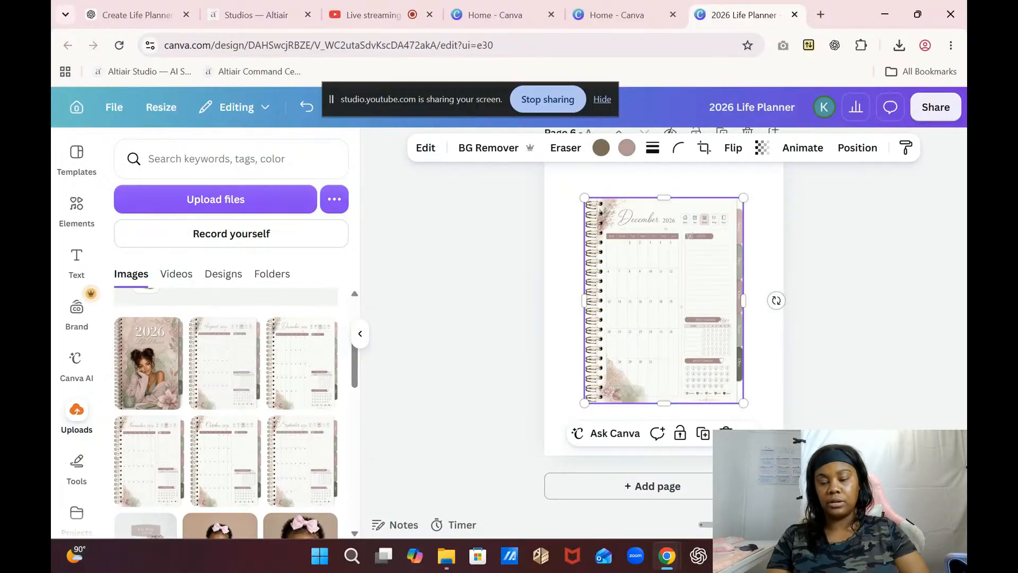
- Align the December 2026 calendar to the upper-left corner of page 6 and enlarge it to fill the page
scroll(732, 377, "up", 2)
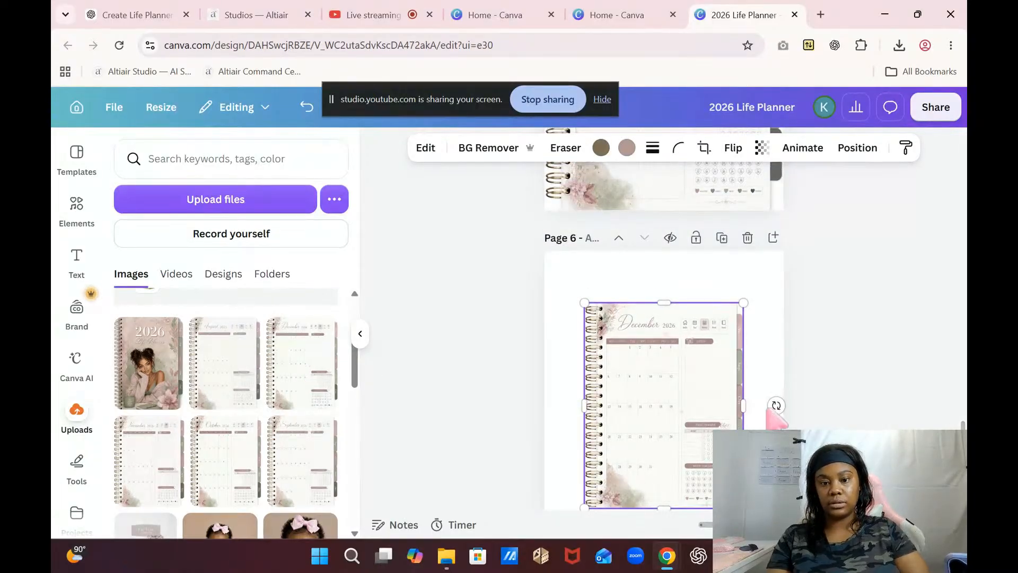
left_click_drag(688, 366, 649, 313)
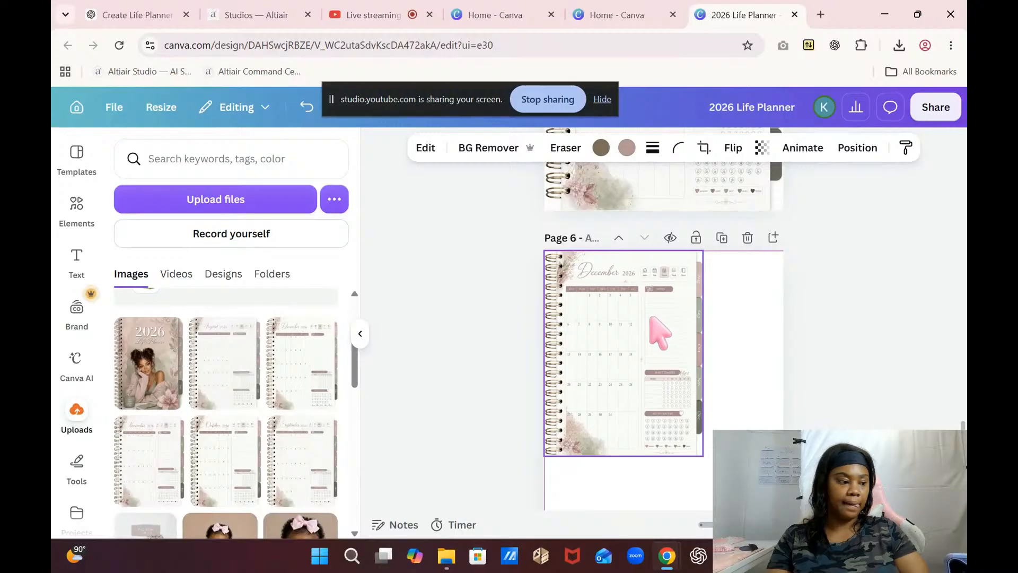
left_click_drag(703, 455, 748, 512)
scroll(750, 420, "down", 2)
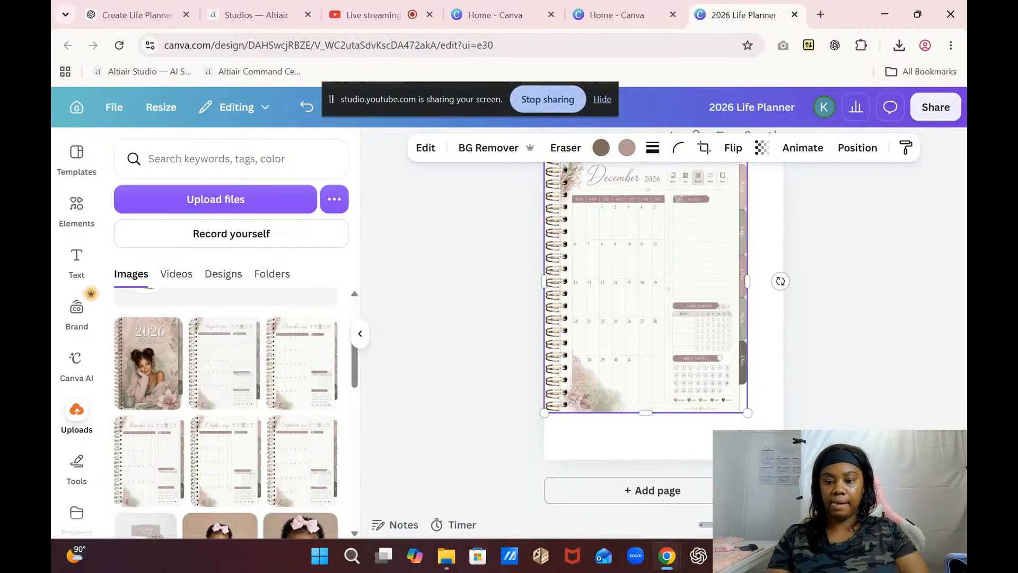
left_click_drag(748, 408, 783, 454)
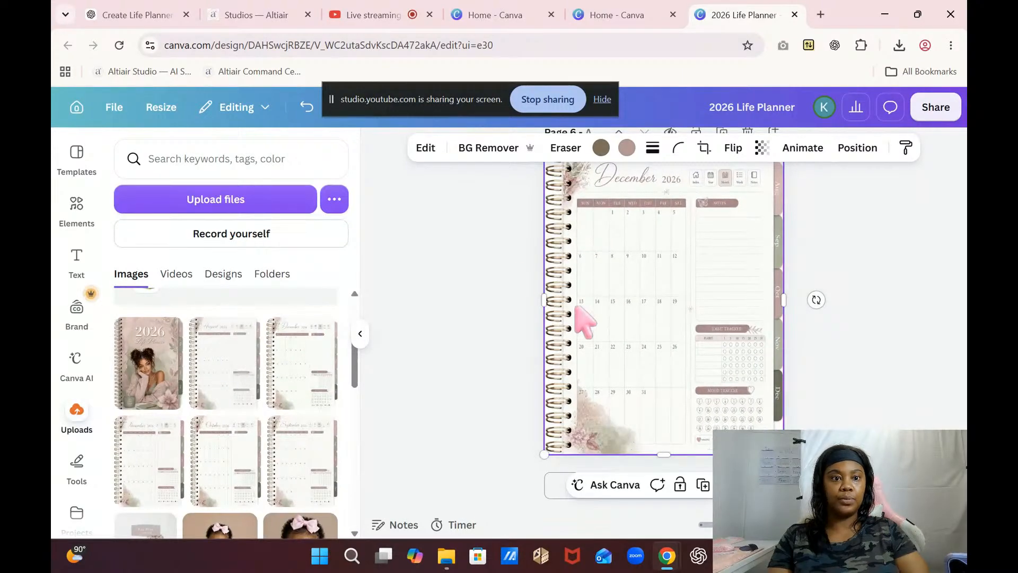
- Check the YouTube live stream, the ChatGPT calendar images and the Altiair Studios page, returning to the planner design in Canva
left_click(371, 15)
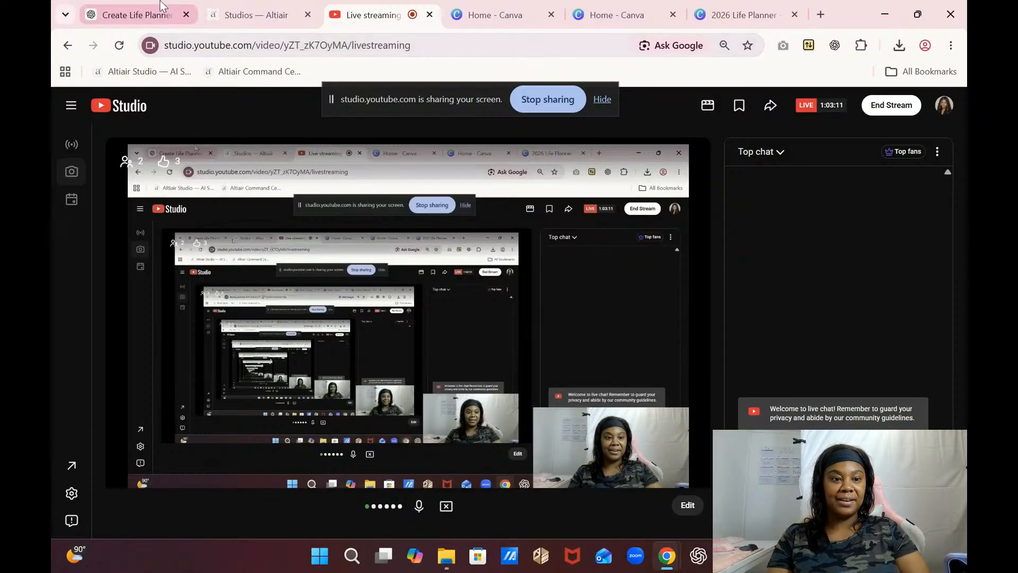
left_click(142, 15)
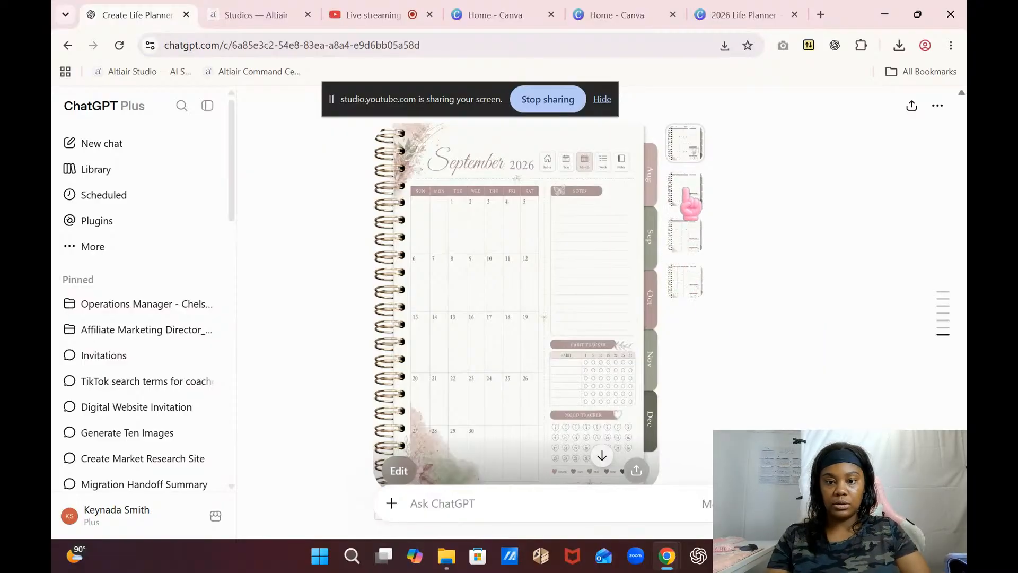
left_click(280, 17)
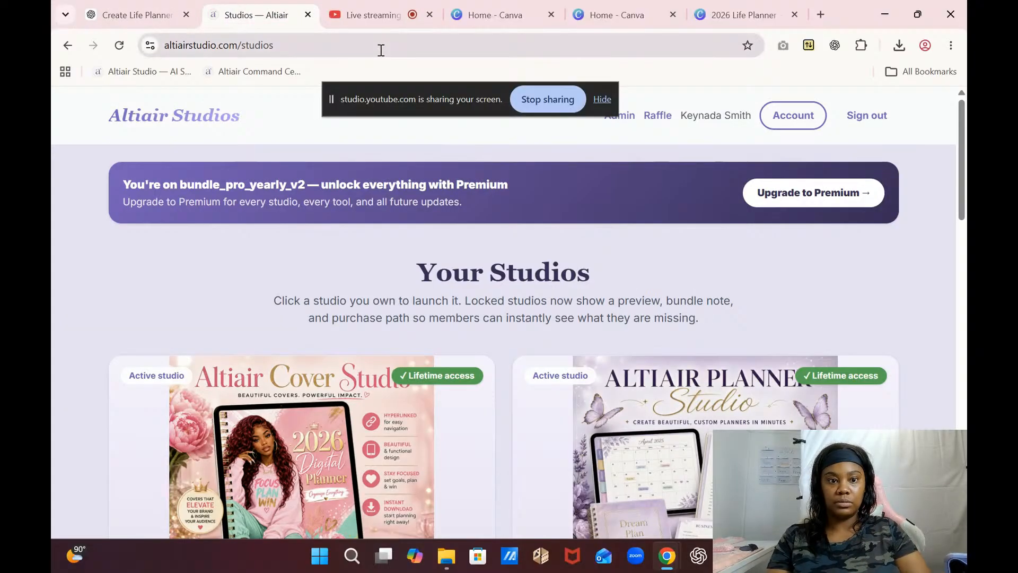
left_click(743, 14)
left_click(870, 277)
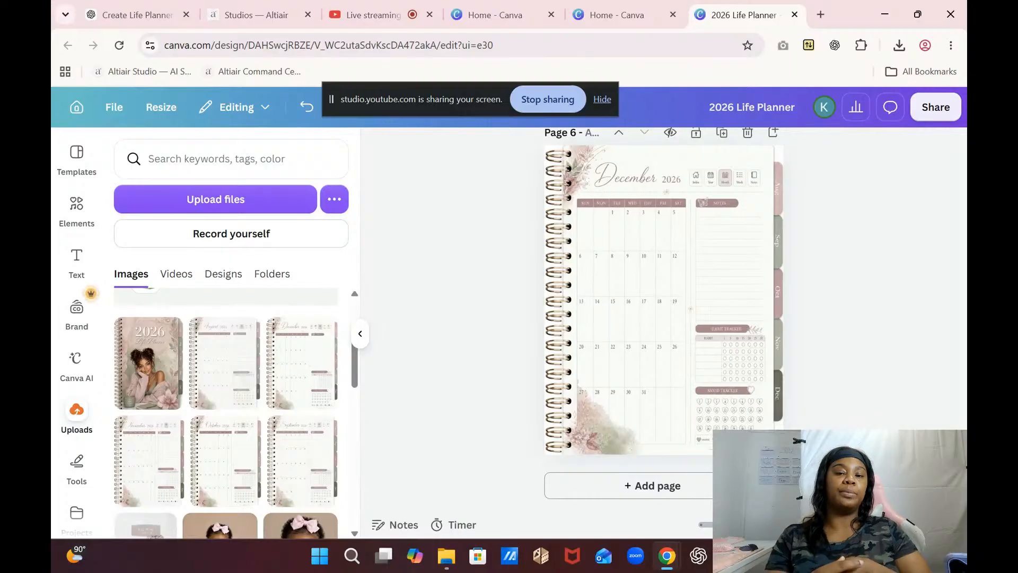
- Review the planner pages from December back to the cover, and switch to the Altiair Studios page
scroll(957, 402, "up", 15)
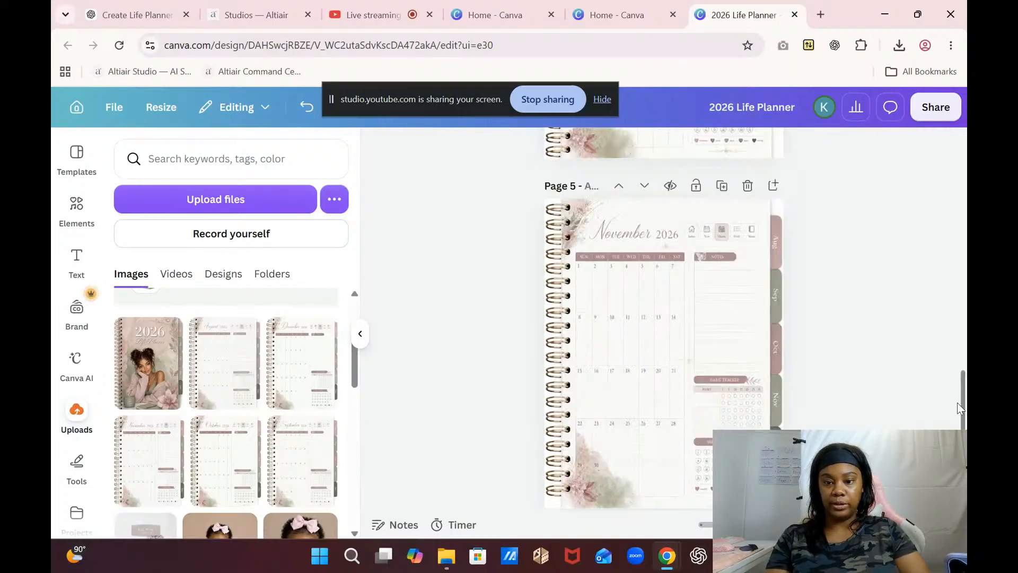
scroll(956, 403, "up", 10)
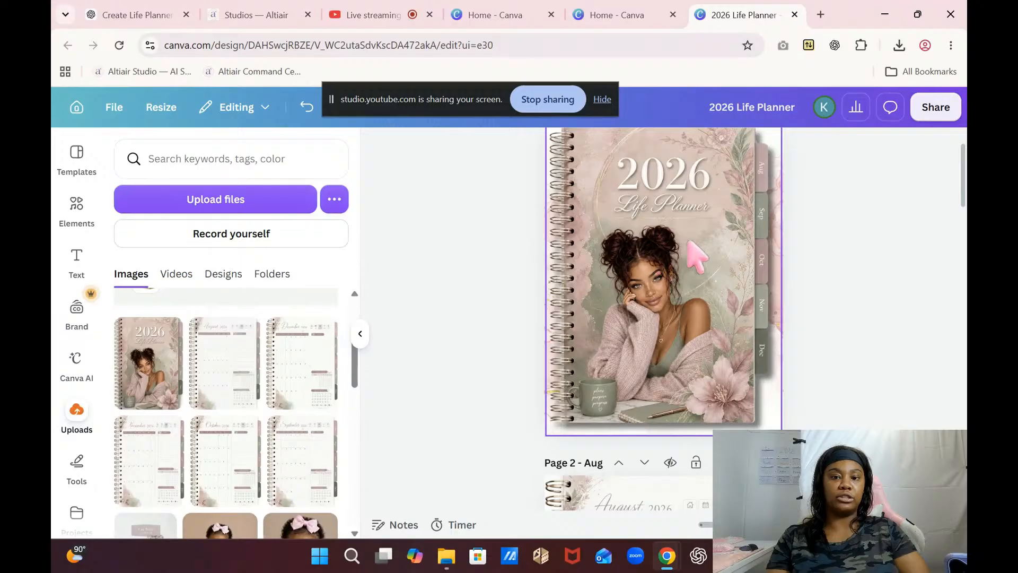
left_click(261, 17)
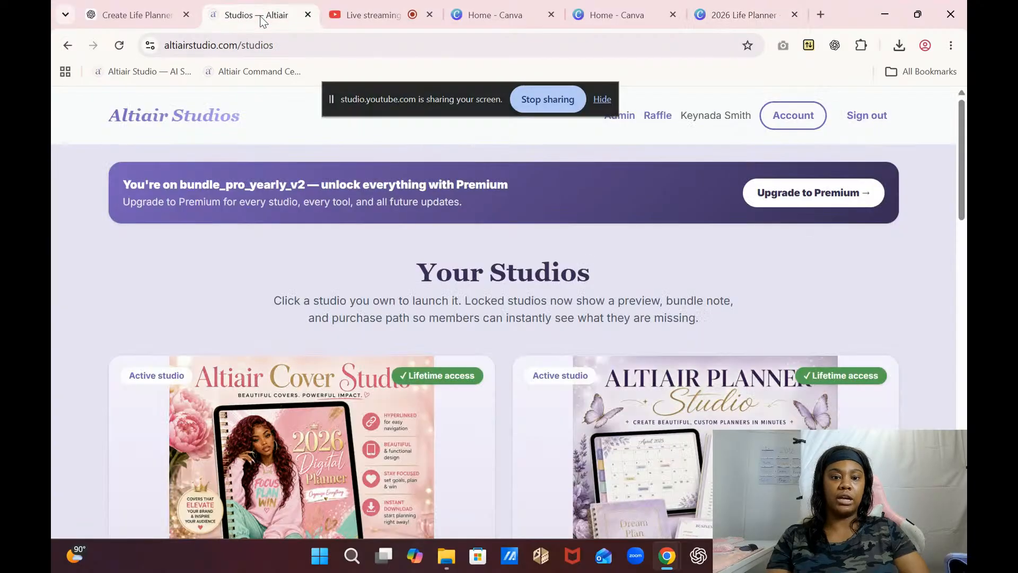
- Look over the studio cards on the Altiair Studios page and check the YouTube live stream
scroll(573, 189, "down", 4)
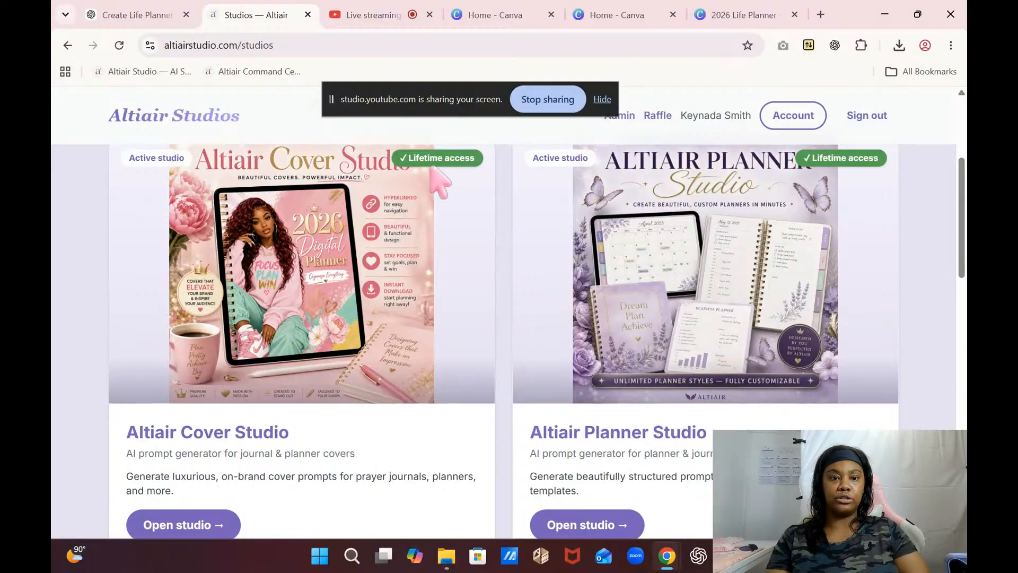
left_click(374, 15)
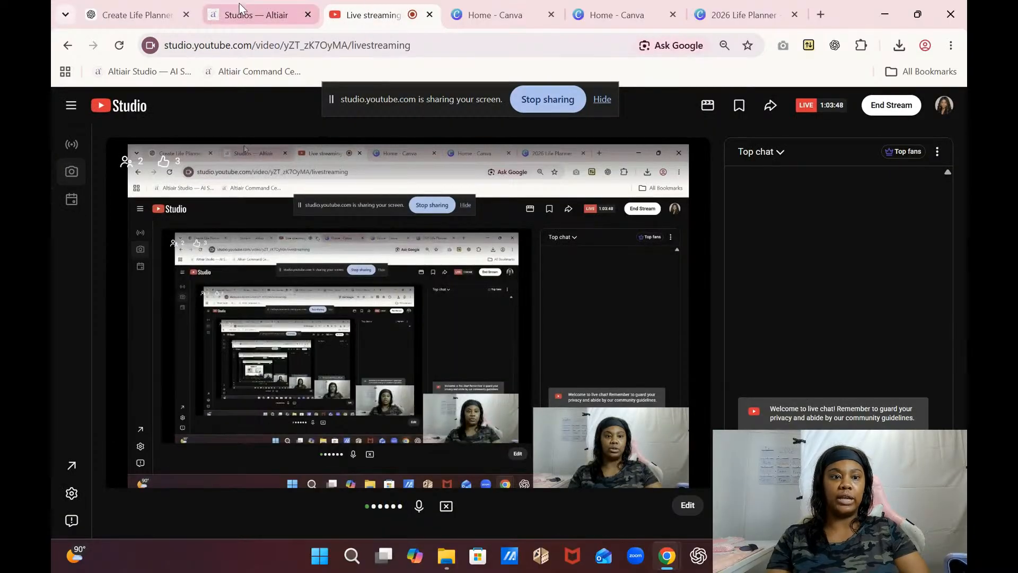
left_click(239, 4)
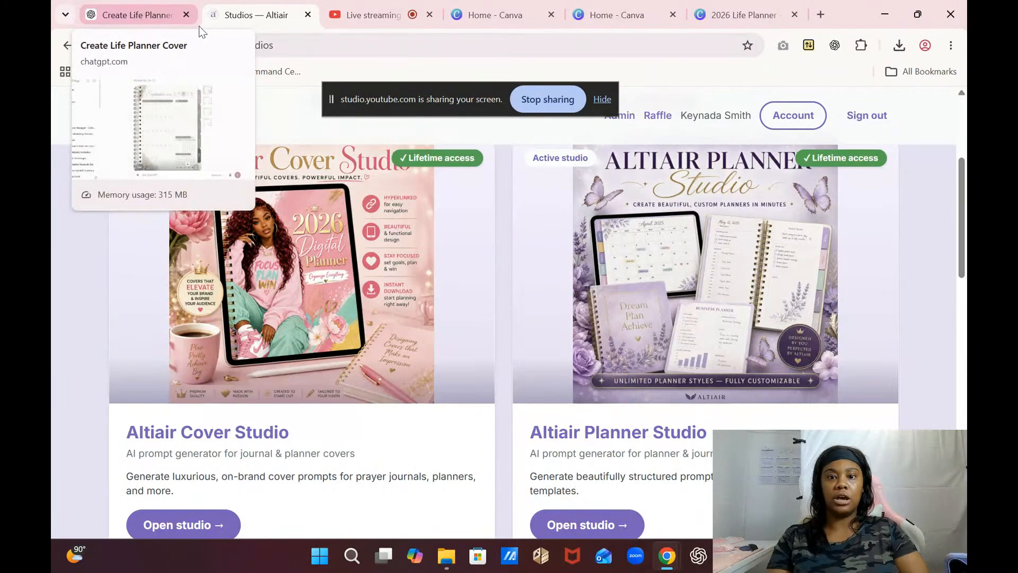
- Close the two spare Canva Home tabs, leaving the 2026 Life Planner design open
left_click(615, 14)
left_click(672, 15)
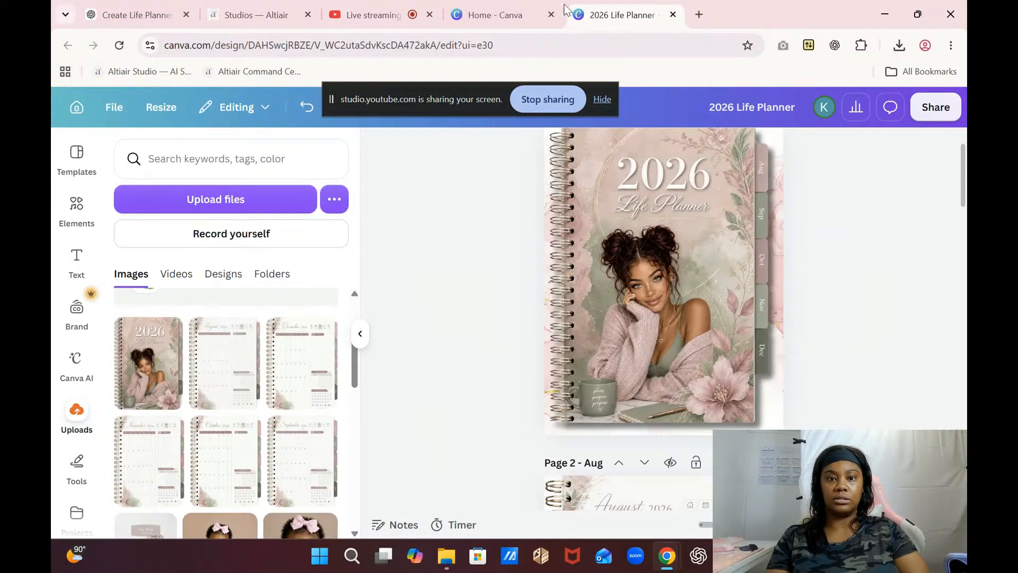
left_click(524, 16)
left_click(551, 15)
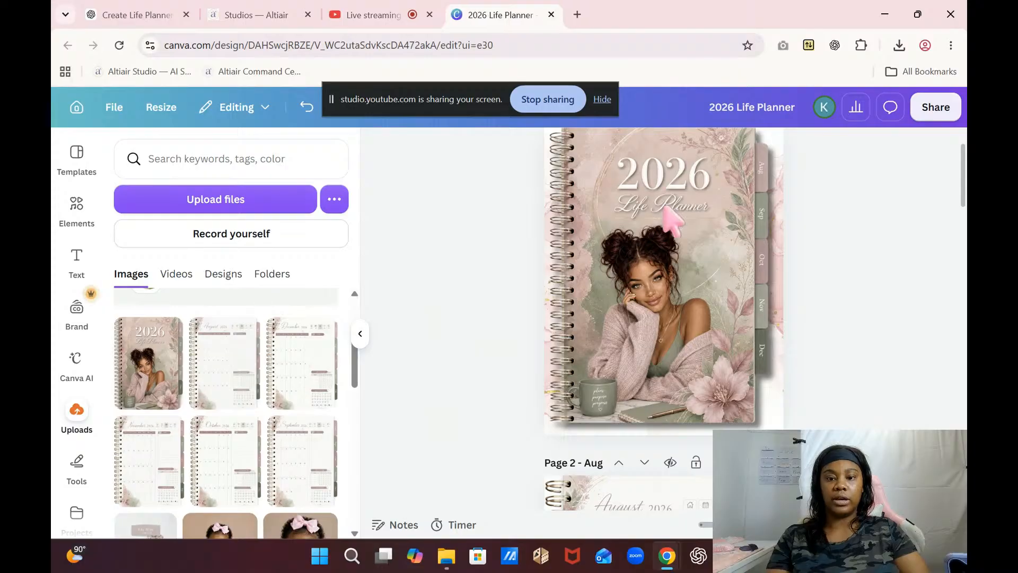
- Title page 3 of the planner "Sep" and page 4 "Oct"
scroll(964, 240, "down", 5)
scroll(964, 240, "down", 2)
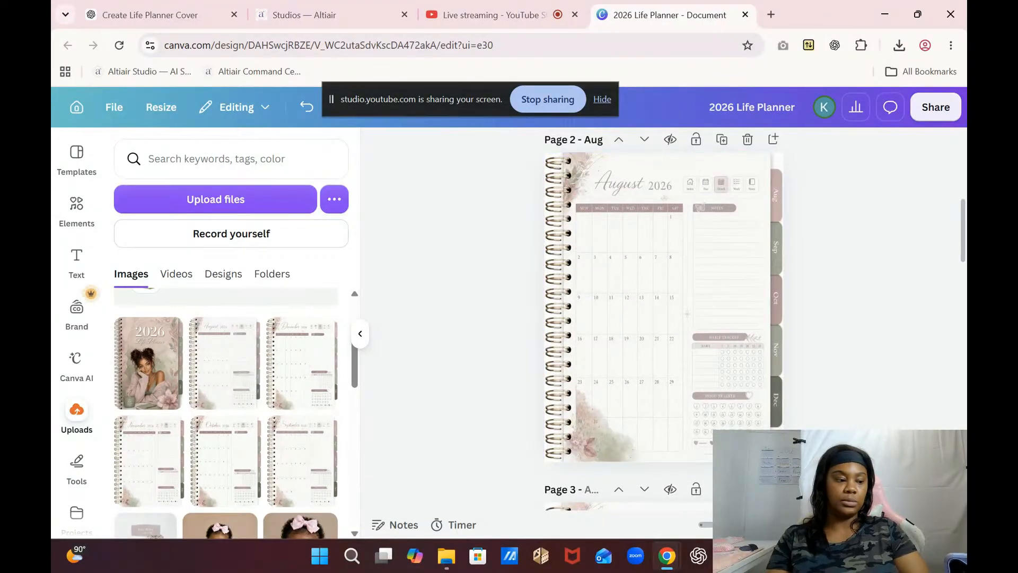
left_click_drag(723, 524, 735, 525)
mouse_move(966, 248)
left_mouse_down()
mouse_move(966, 228)
mouse_move(967, 261)
left_mouse_up()
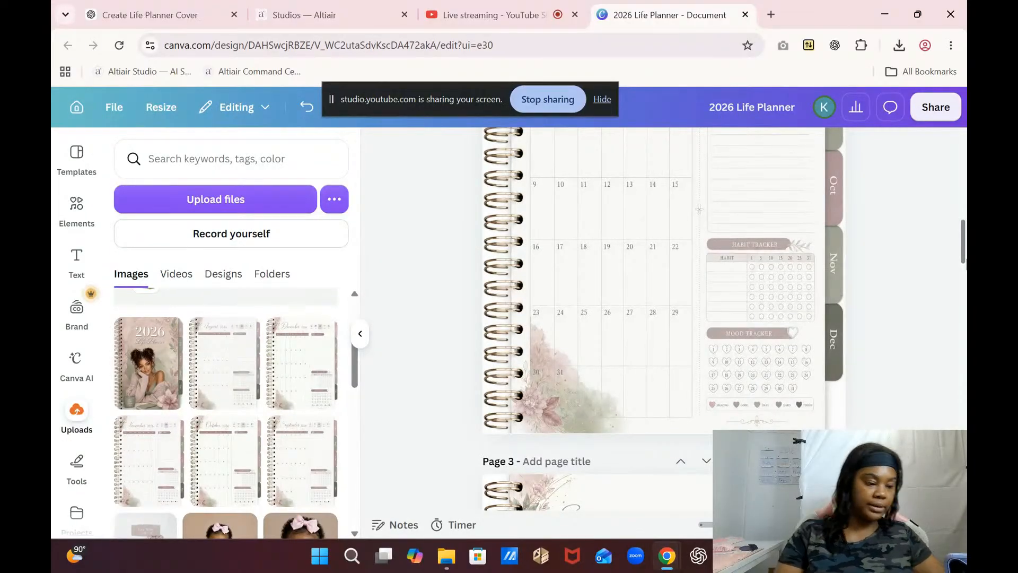
left_click_drag(964, 254, 964, 204)
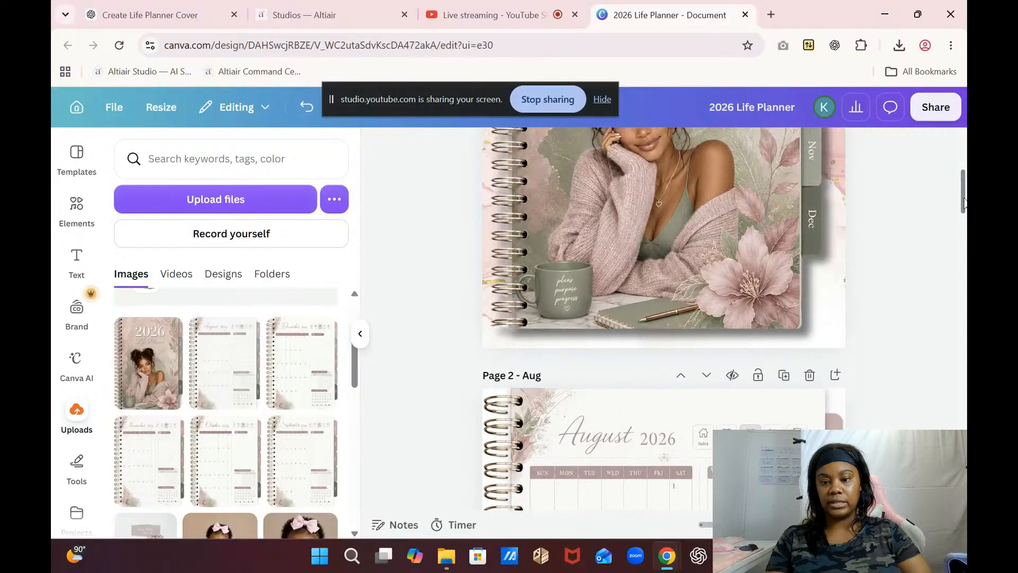
key("ctrl+minus")
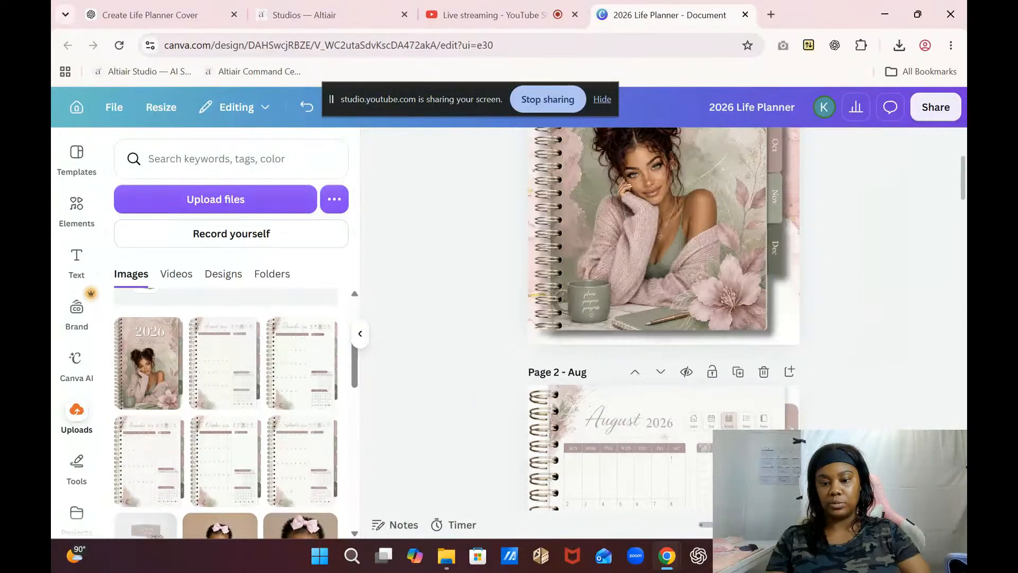
scroll(965, 207, "up", 5)
scroll(965, 212, "down", 5)
left_click_drag(965, 214, 966, 287)
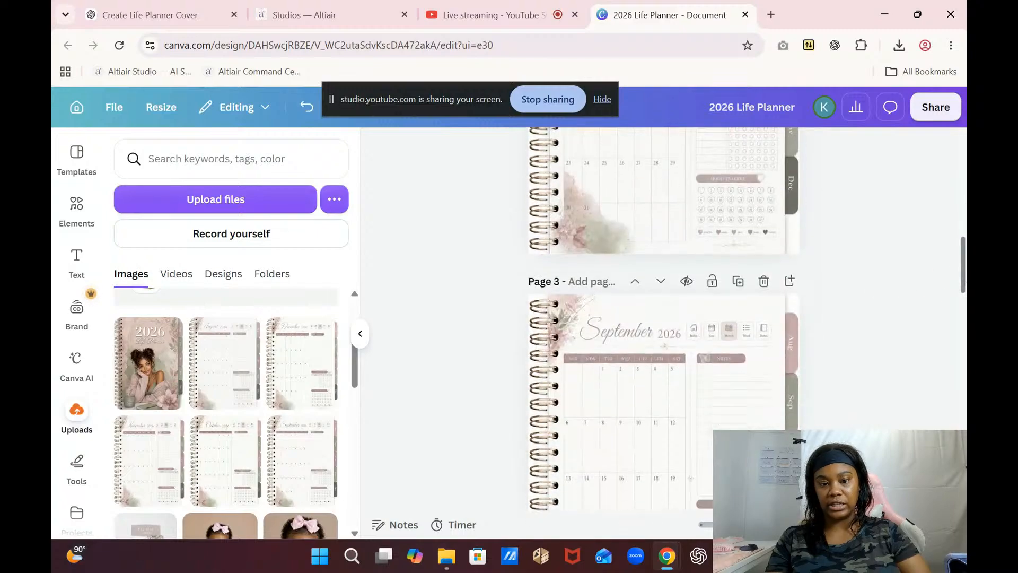
left_click(574, 281)
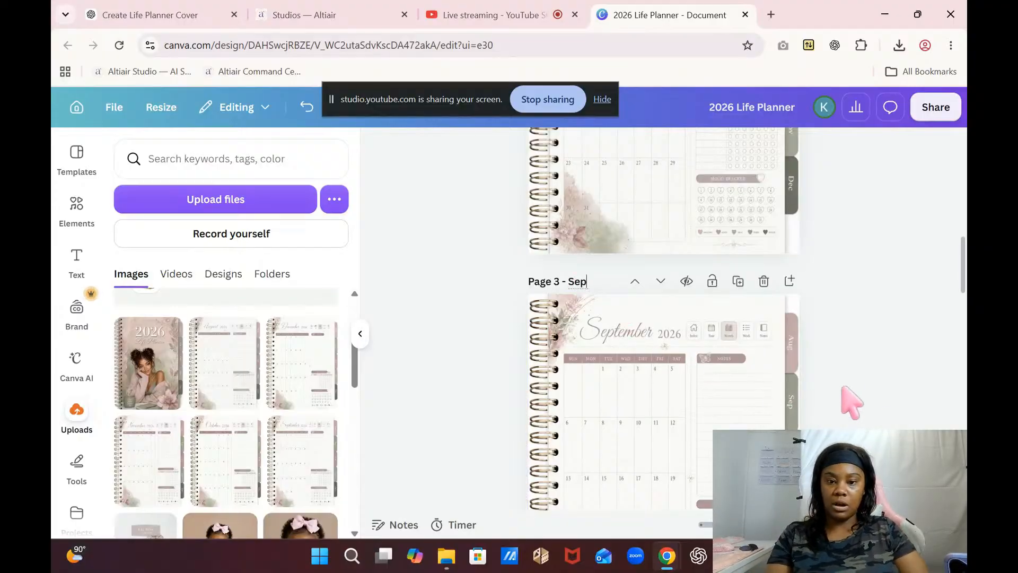
scroll(613, 294, "down", 5)
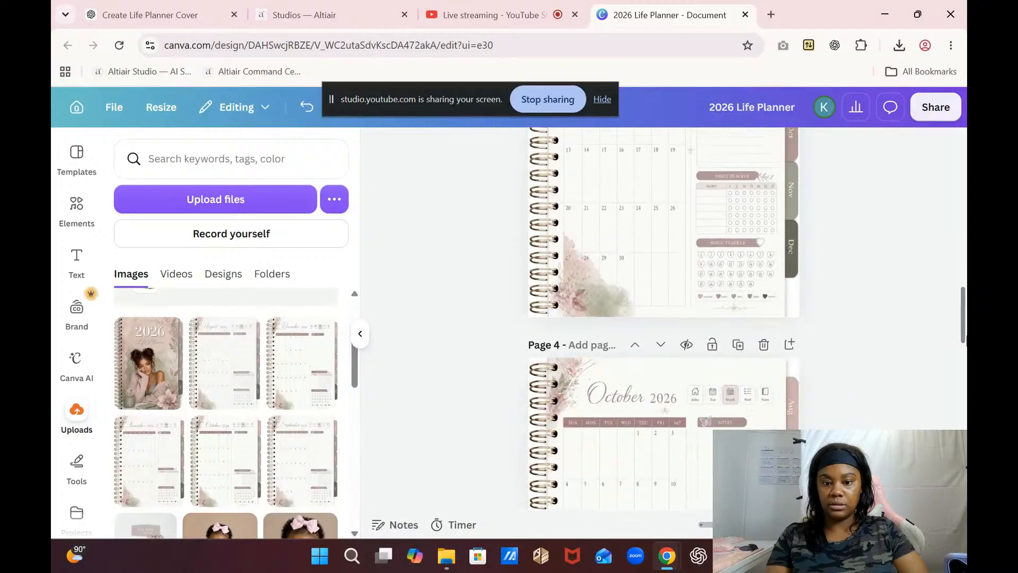
left_click(609, 274)
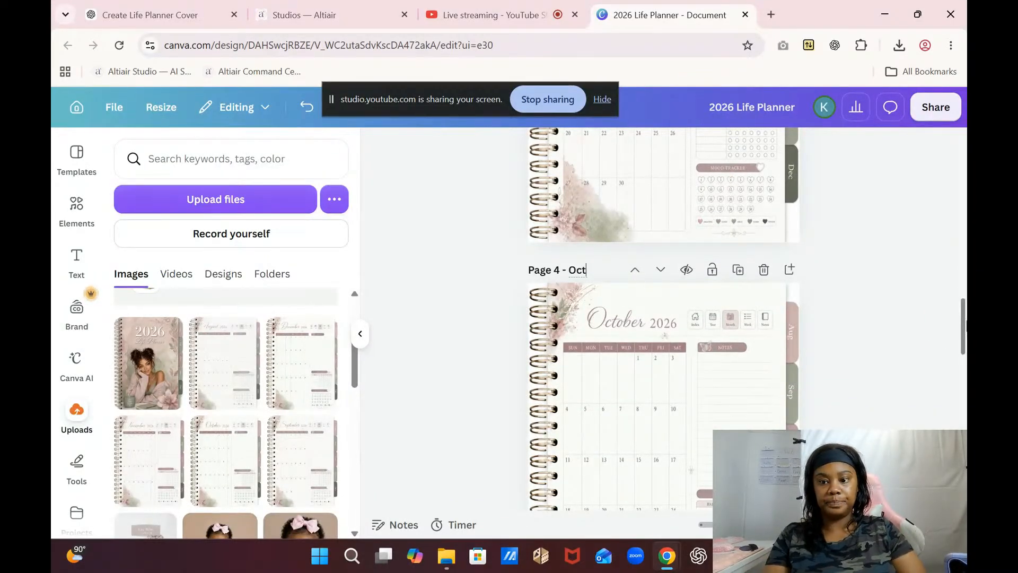
- Title the November calendar page "Nov" and the December calendar page "Dec"
left_click_drag(964, 341, 964, 392)
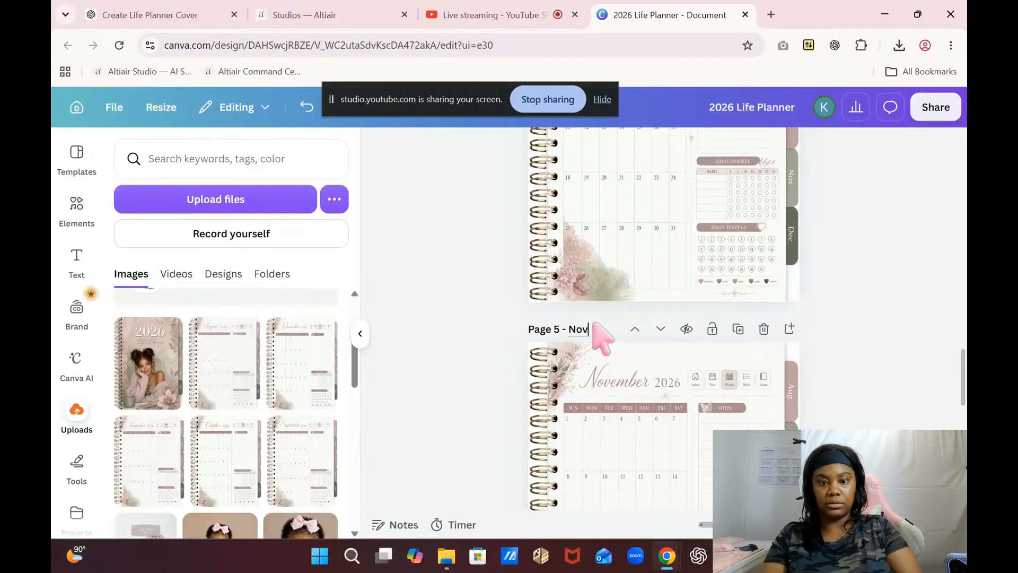
left_click_drag(964, 380, 964, 448)
left_click(585, 276)
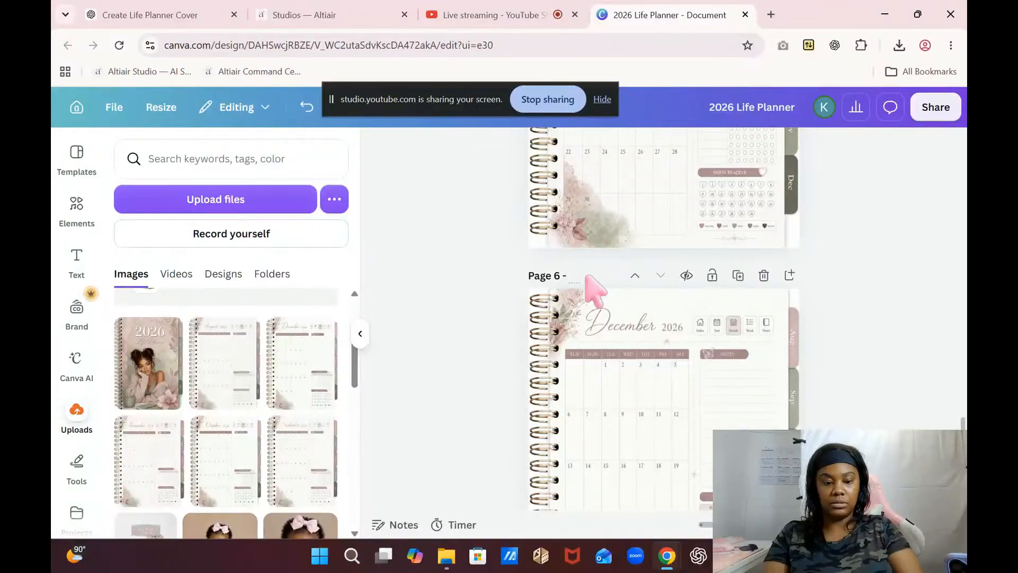
type("Dec")
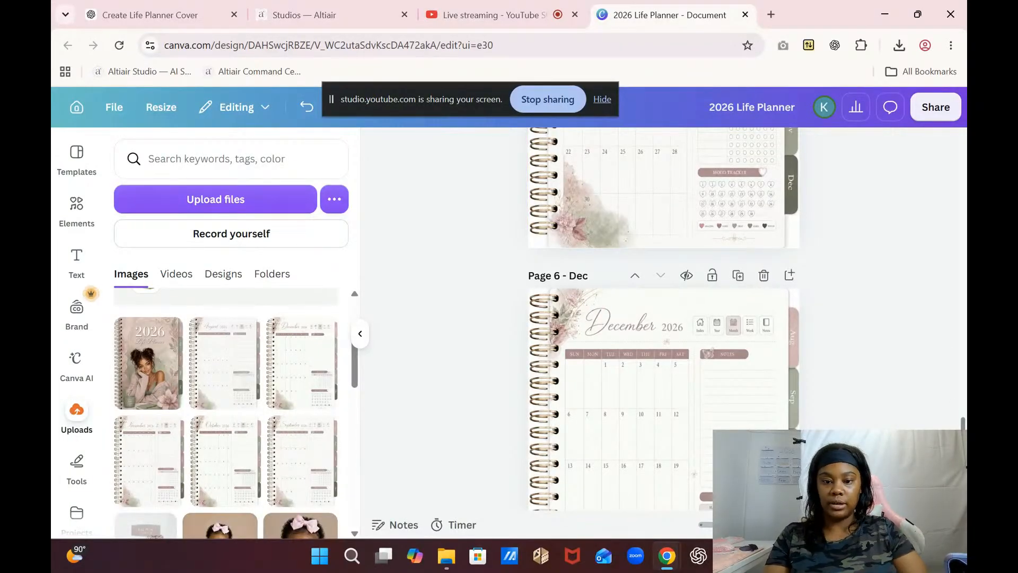
- Look back through the titled calendar pages and return to the cover page
scroll(662, 318, "down", 3)
scroll(662, 318, "up", 20)
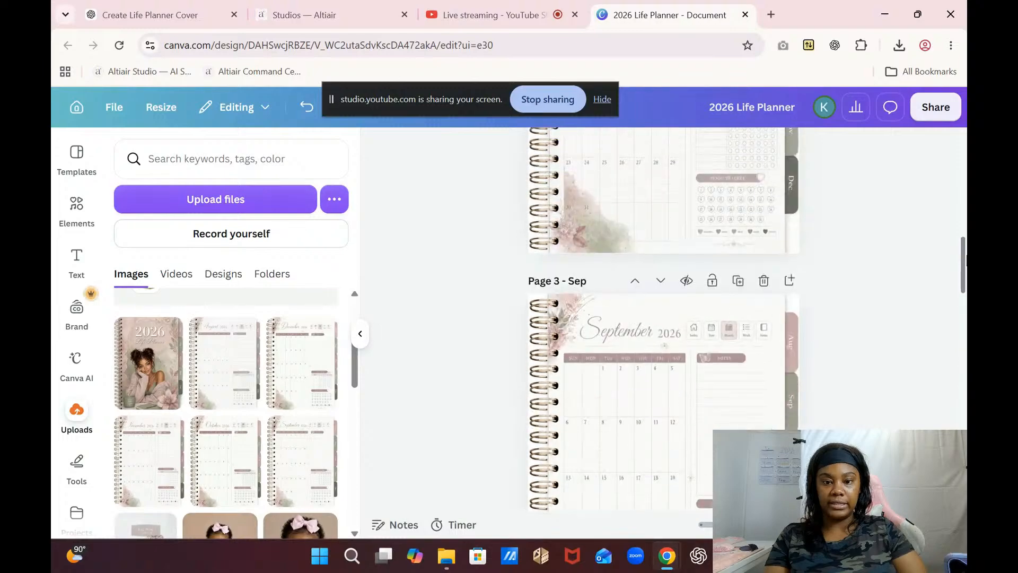
scroll(663, 318, "down", 9)
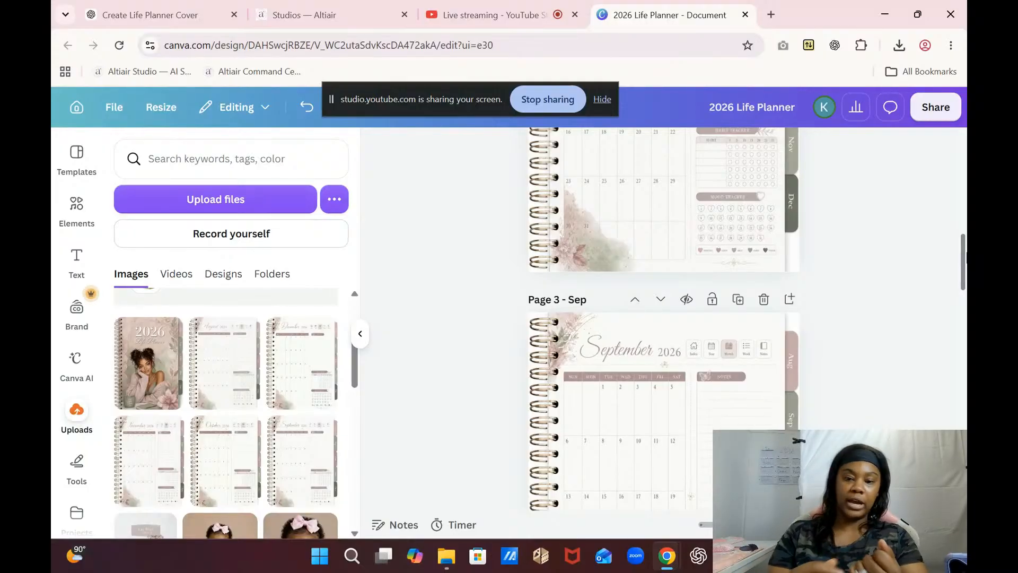
left_click_drag(965, 264, 965, 165)
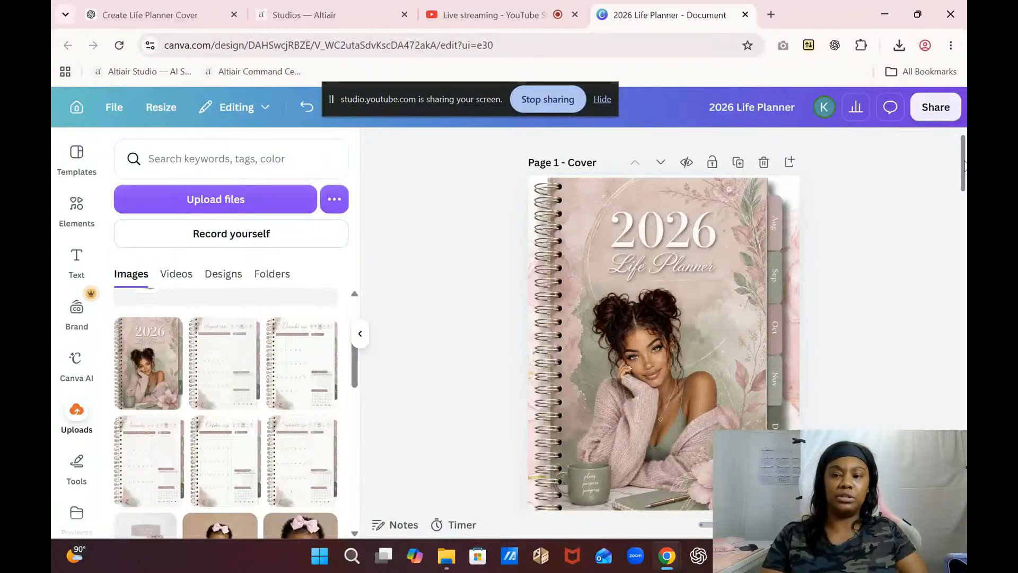
left_click_drag(964, 166, 963, 163)
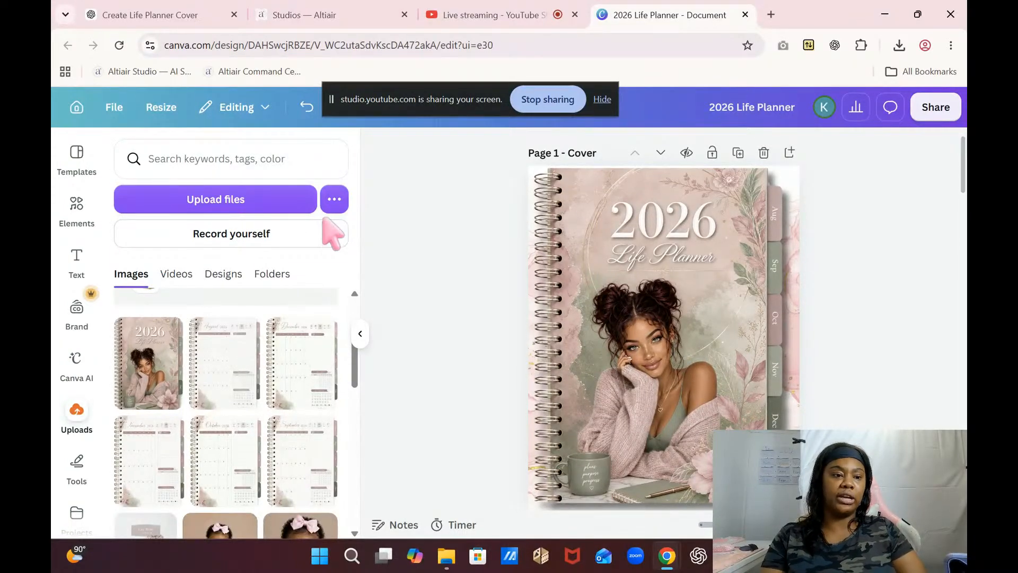
- Clear the "marble pink" search in the design elements and start a new search beginning with "sw"
left_click(79, 220)
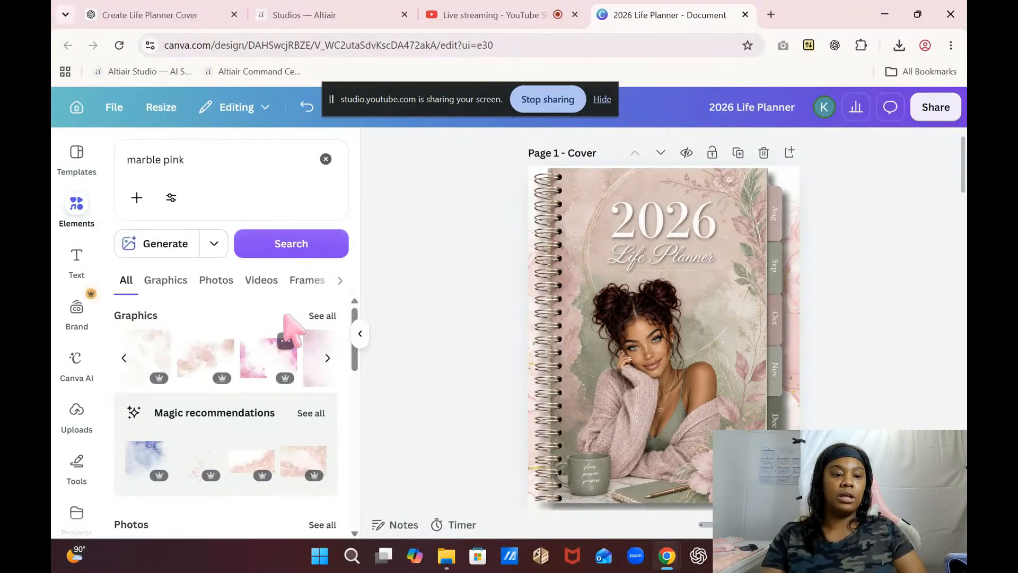
left_click(197, 159)
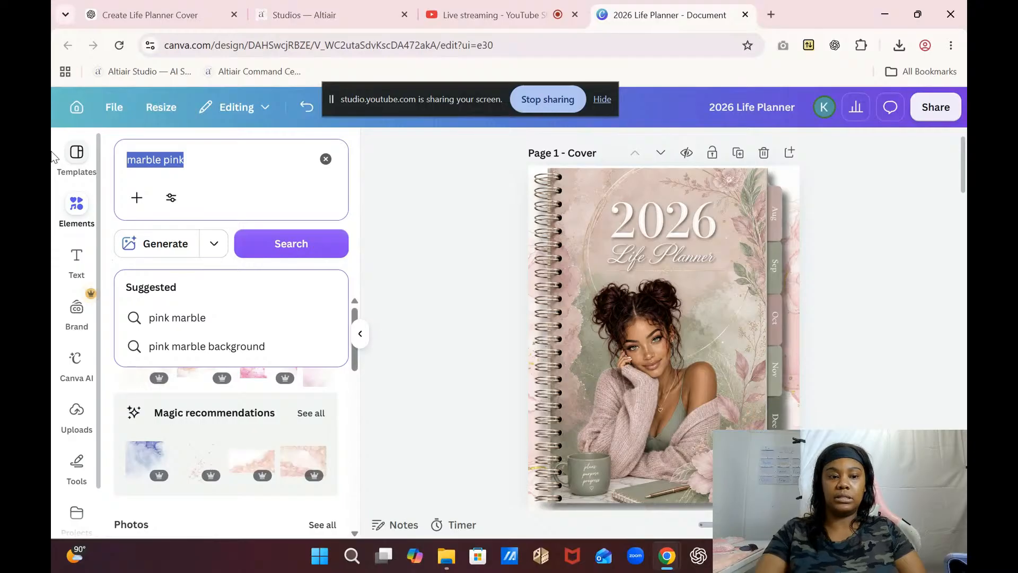
key("BackSpace")
left_click(411, 240)
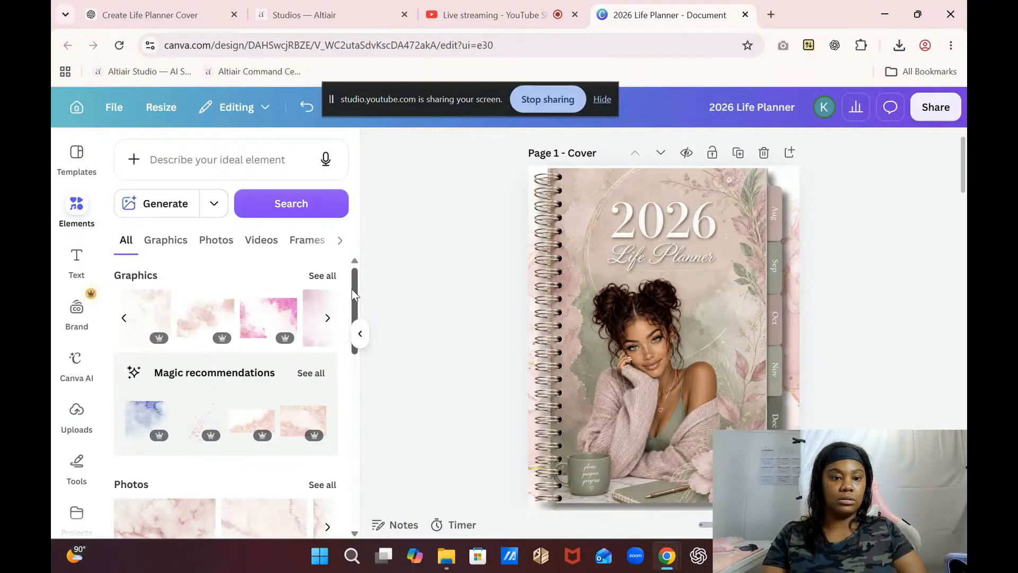
mouse_move(355, 293)
left_mouse_down()
mouse_move(357, 348)
mouse_move(364, 280)
left_mouse_up()
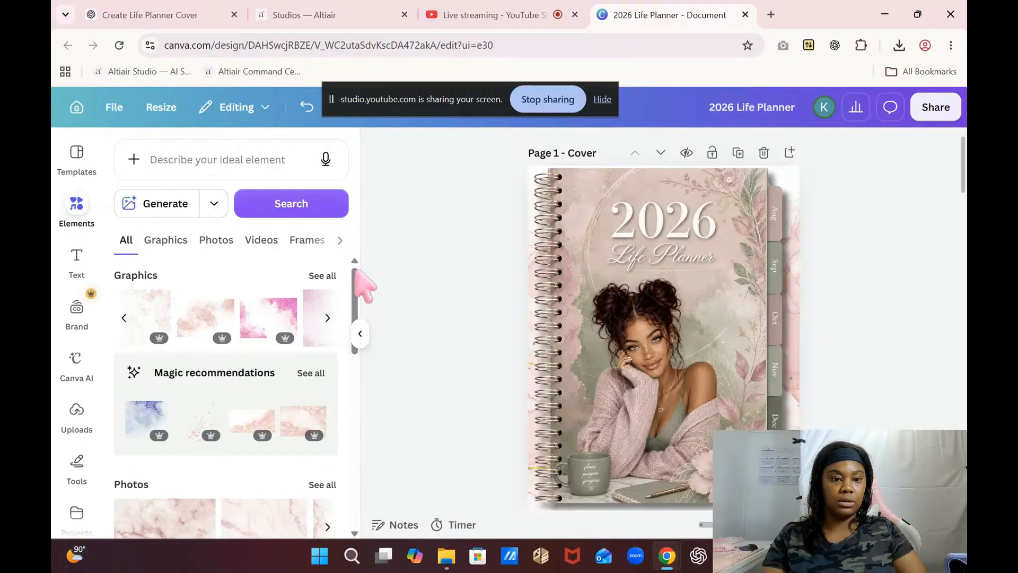
left_click(199, 148)
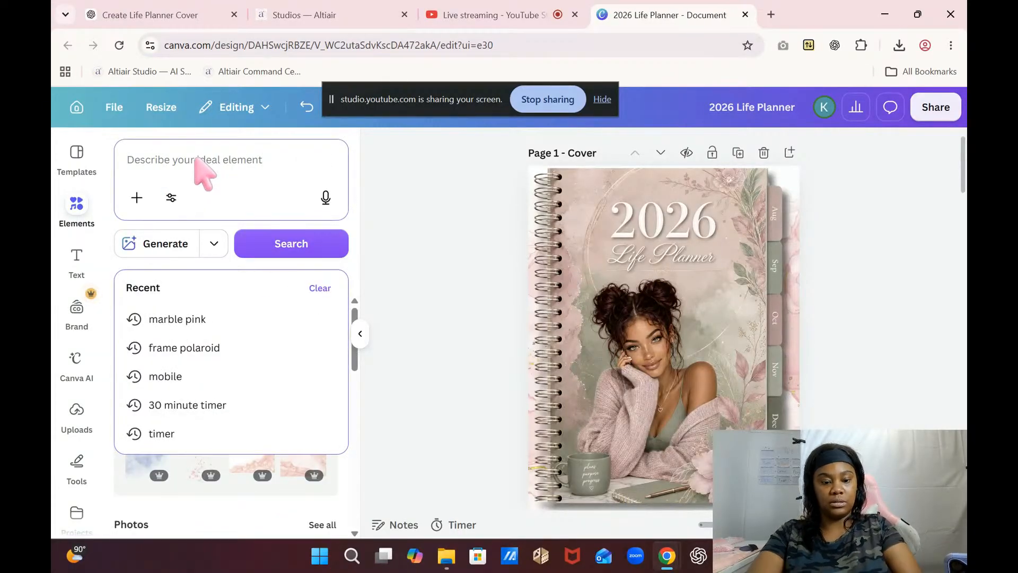
type("sw")
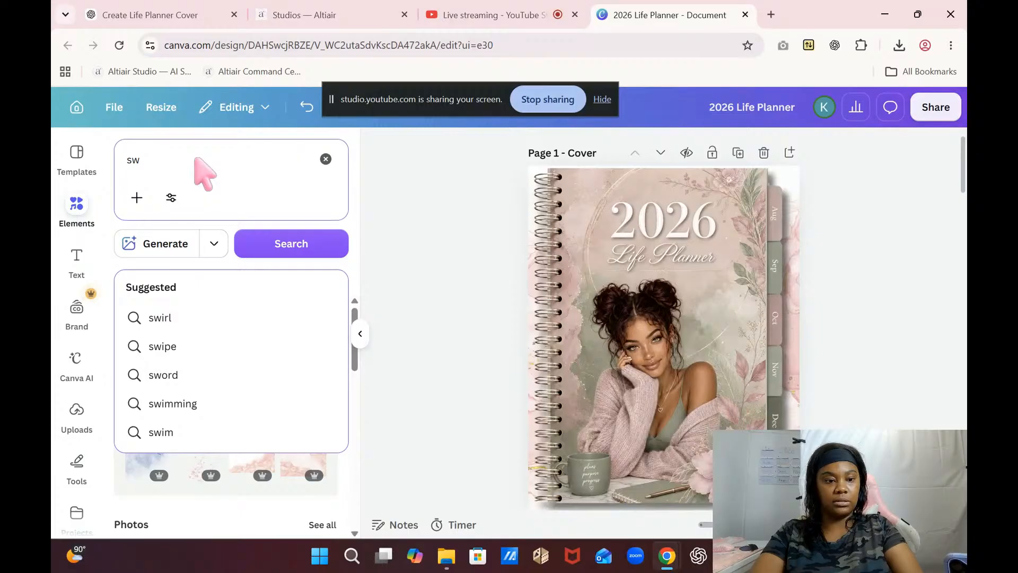
- Search the elements library for "square" and add the solid square shape to the Cover page
key("BackSpace")
type("qua")
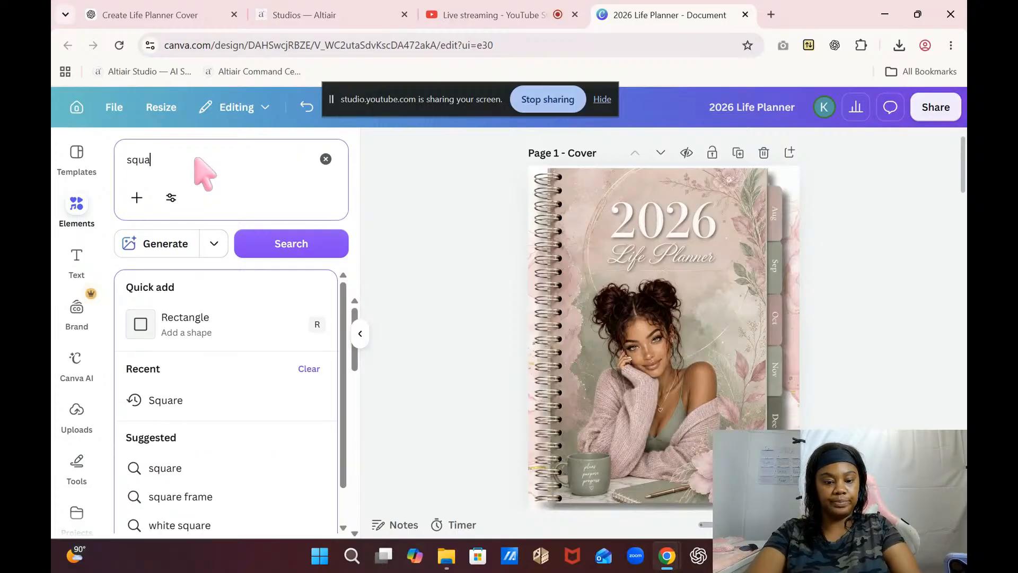
type("re")
key("Return")
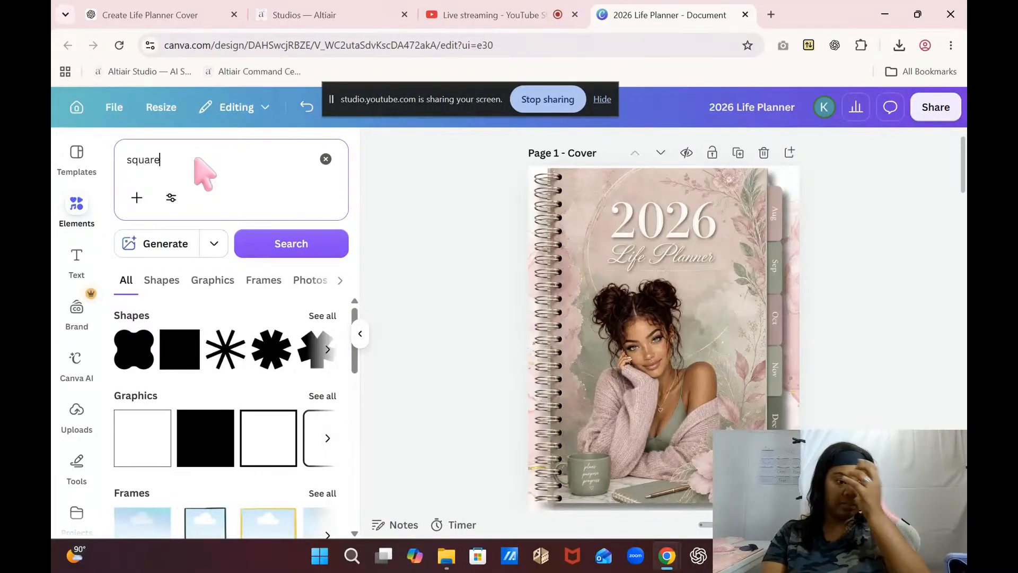
mouse_move(355, 356)
left_mouse_down()
mouse_move(355, 366)
mouse_move(355, 357)
left_mouse_up()
left_click(182, 342)
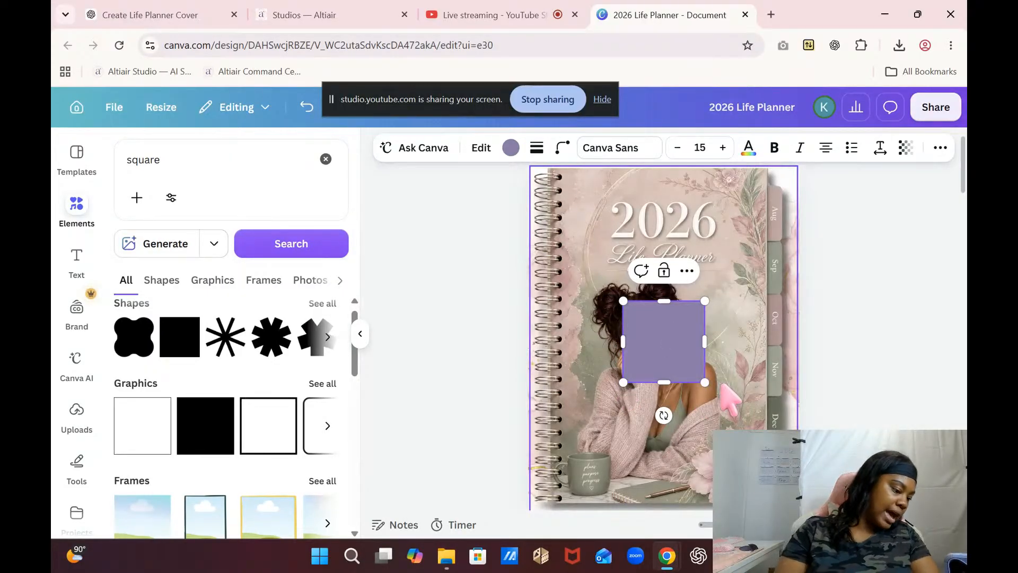
- Fit the square over the planner's Aug tab and set its transparency to 0
left_click(657, 366)
left_click_drag(658, 366, 783, 213)
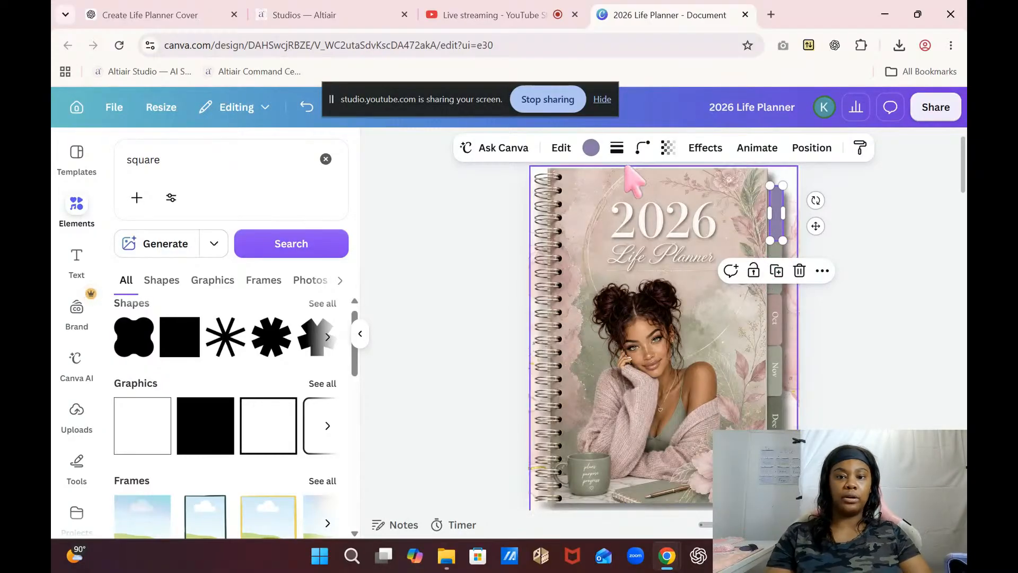
left_click(667, 150)
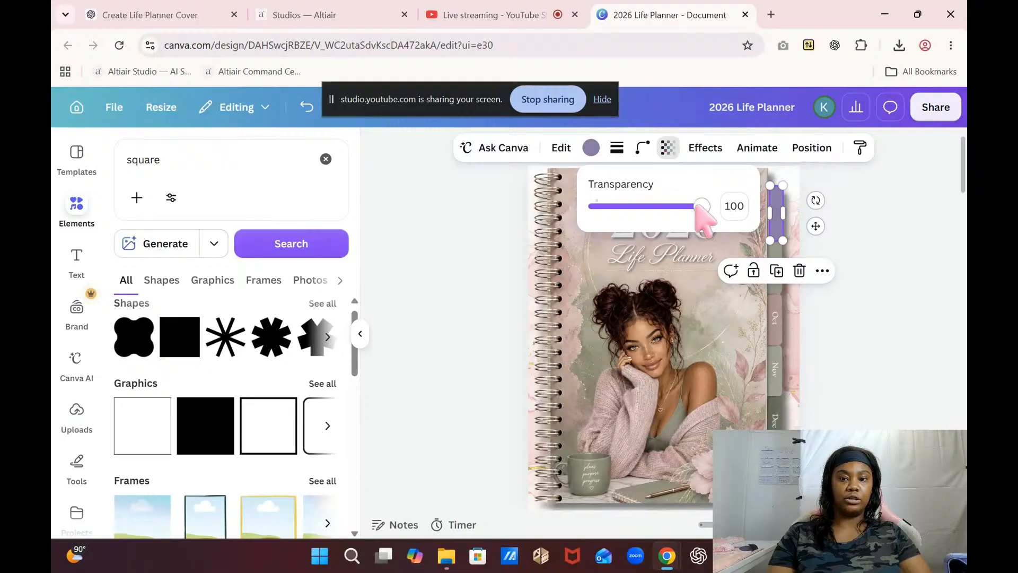
left_click_drag(701, 208, 568, 229)
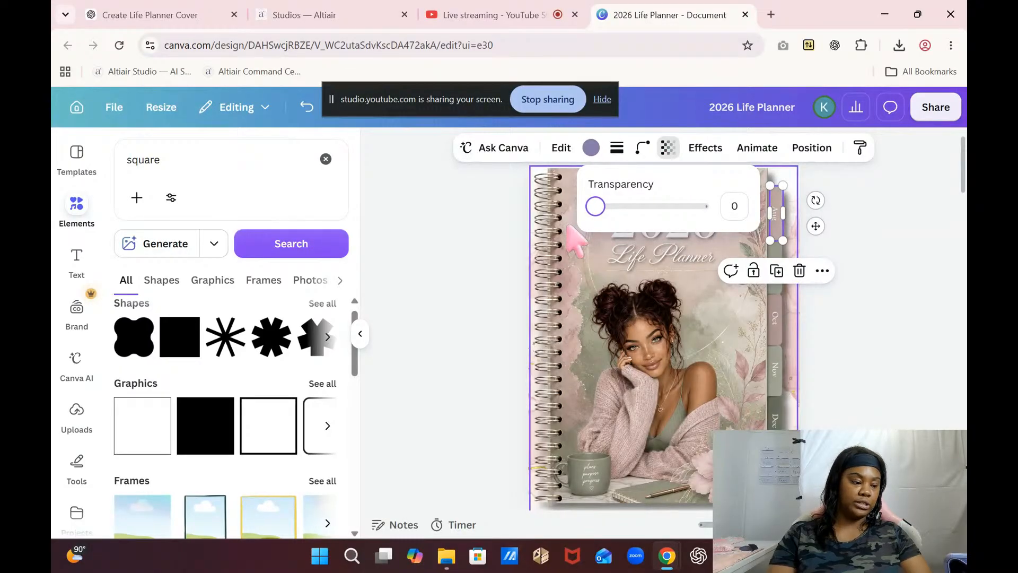
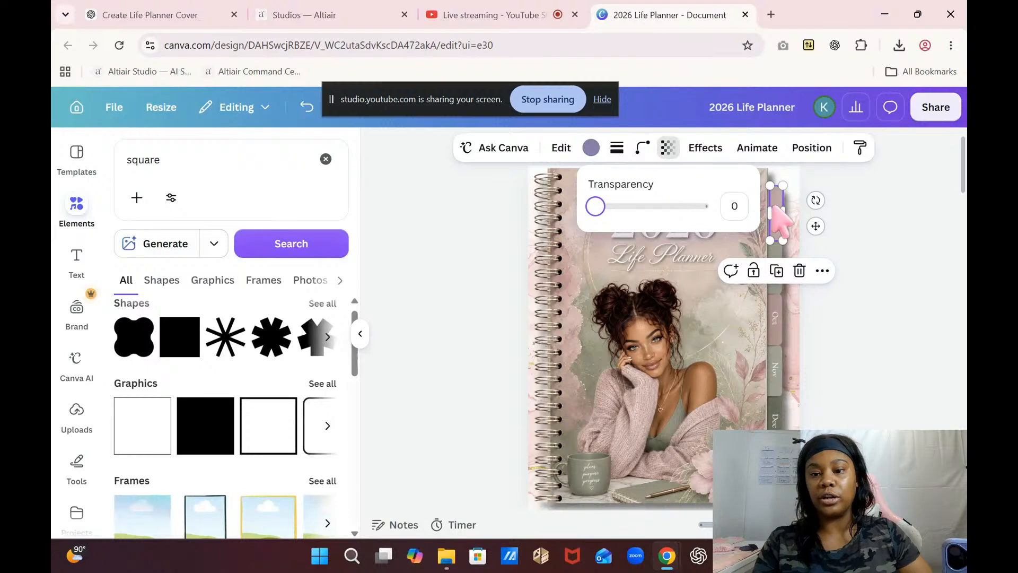
- Link the invisible square over the Aug tab to the document page "2 - Aug"
left_click(823, 272)
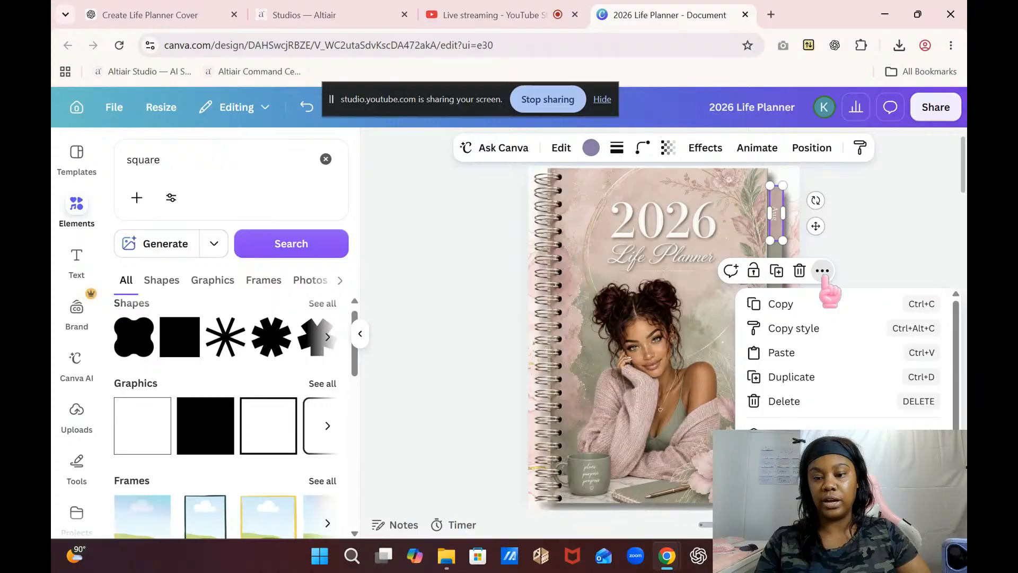
left_click_drag(957, 358, 955, 431)
left_click(790, 452)
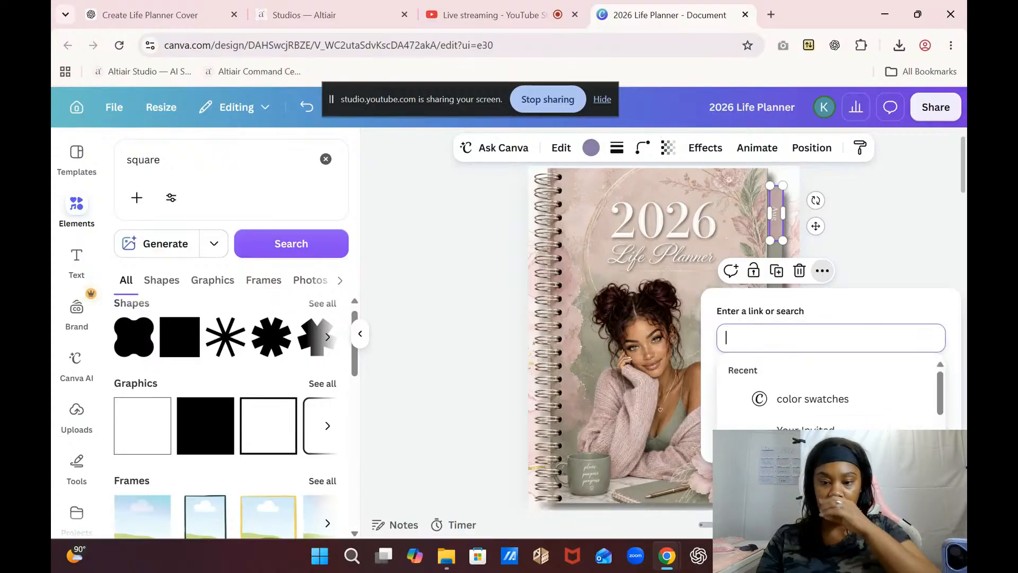
left_click_drag(940, 398, 941, 423)
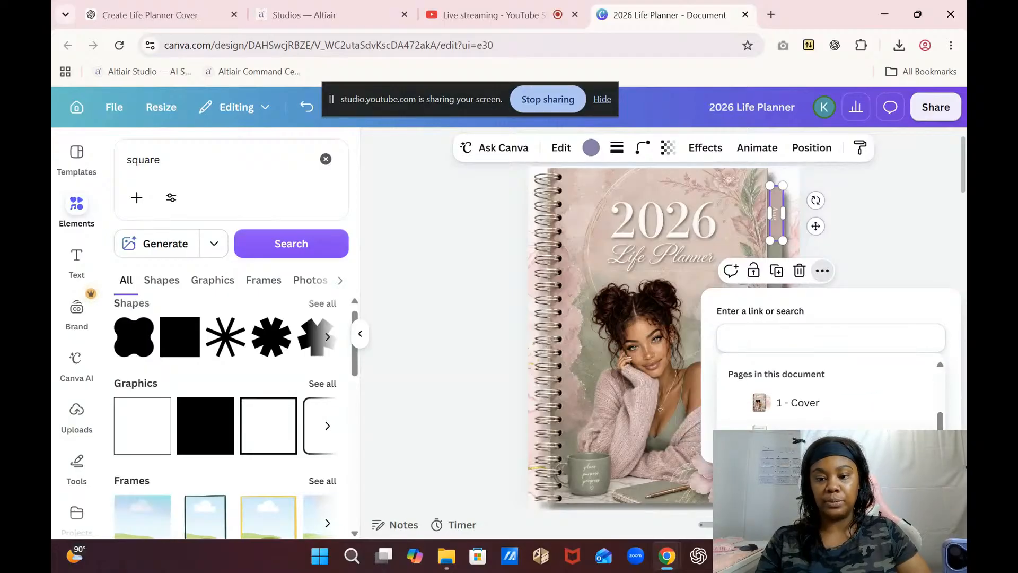
left_click(790, 424)
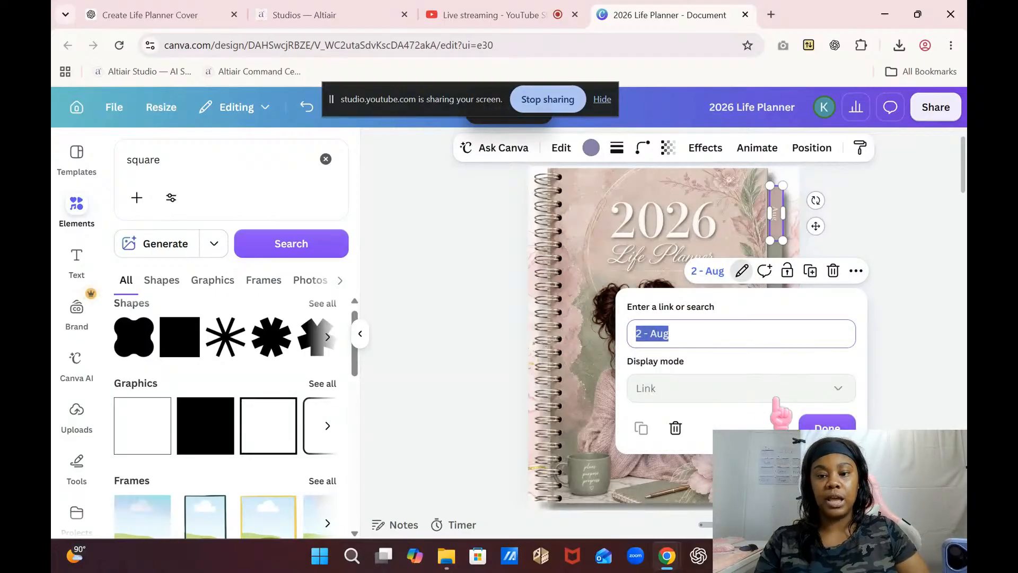
left_click(825, 424)
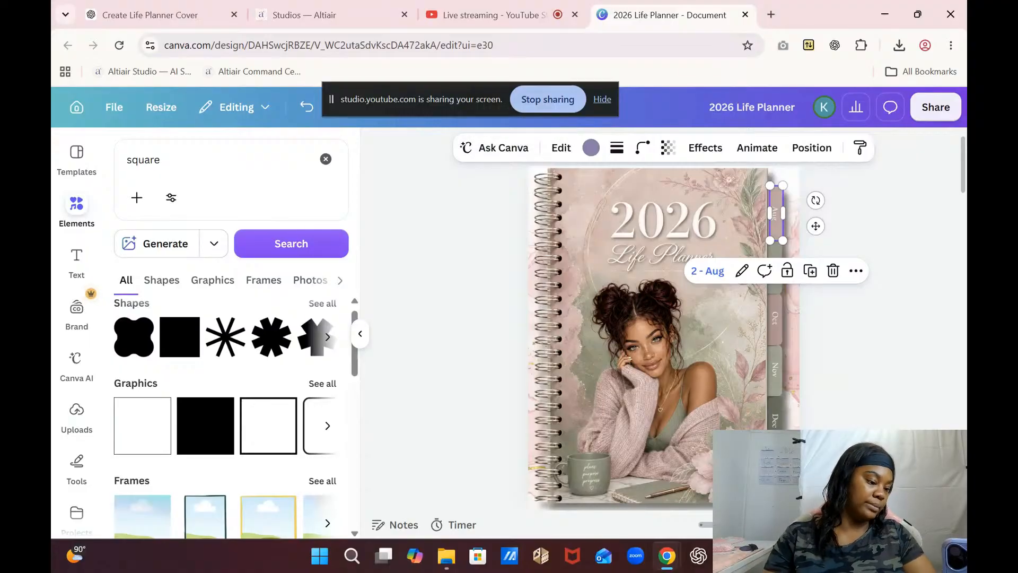
left_click(842, 403)
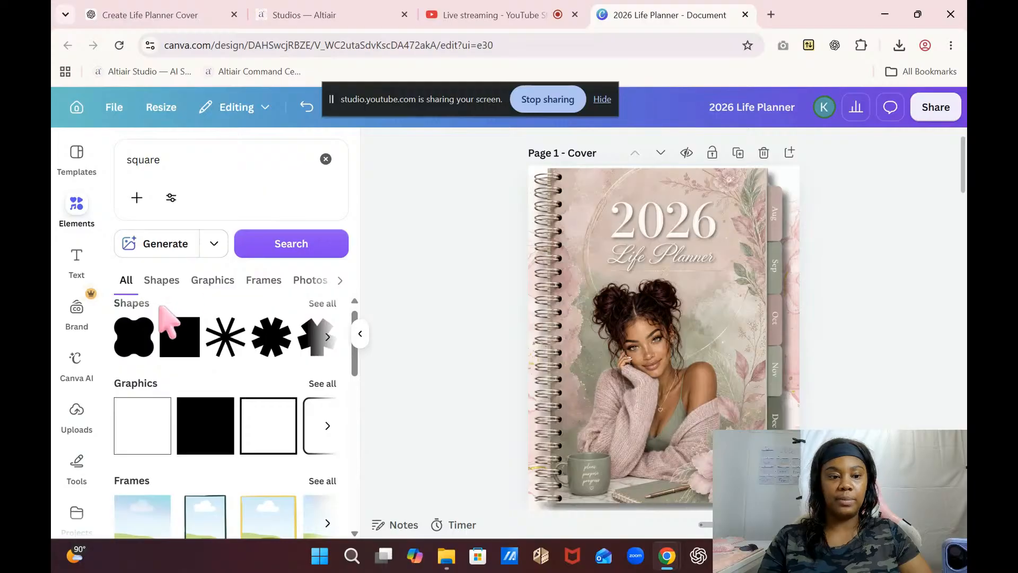
- Add another solid square, fit it over the Sep tab and set its transparency to 0
left_click(173, 342)
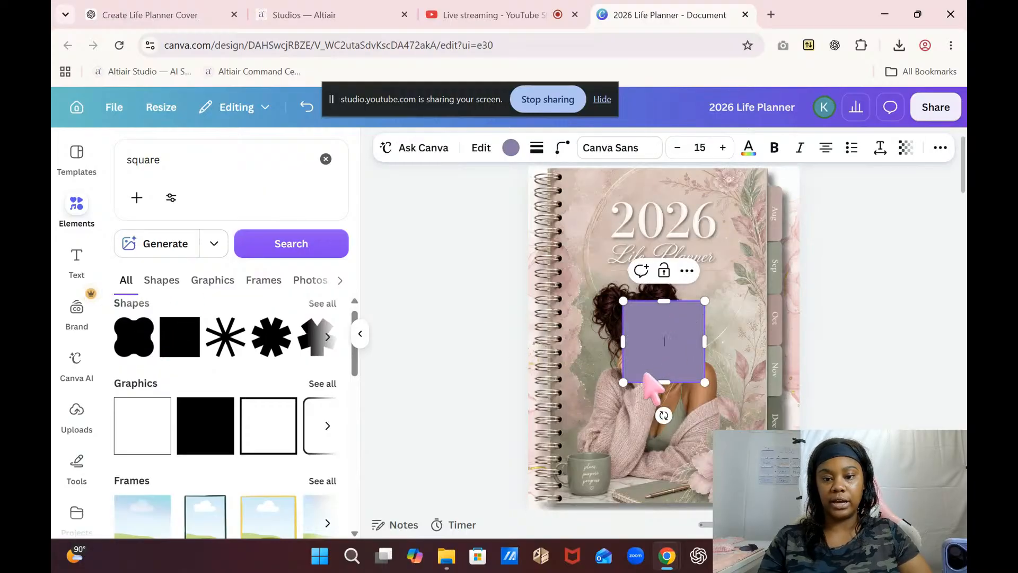
left_click_drag(663, 372, 784, 290)
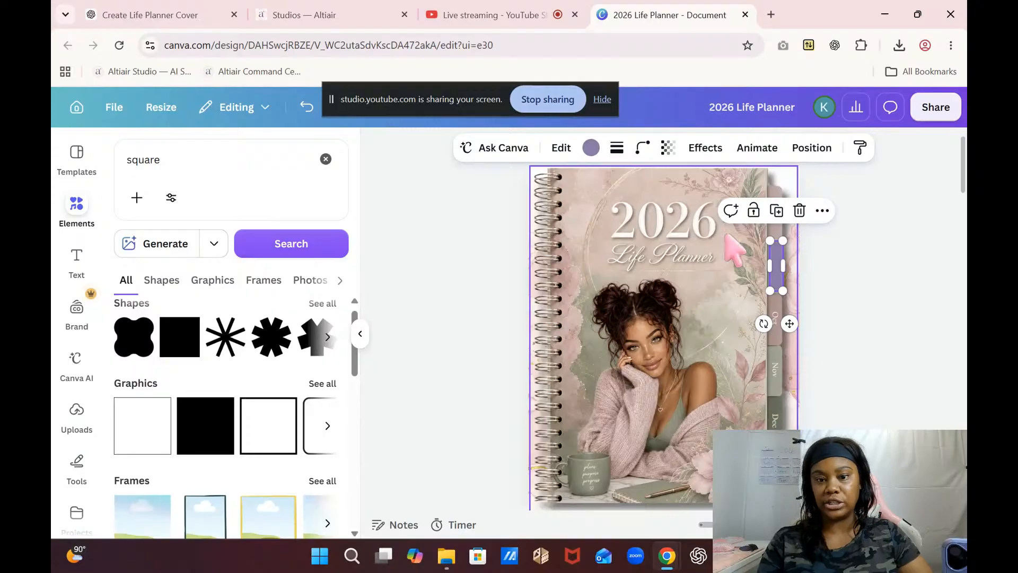
left_click(668, 147)
left_click_drag(687, 212, 576, 234)
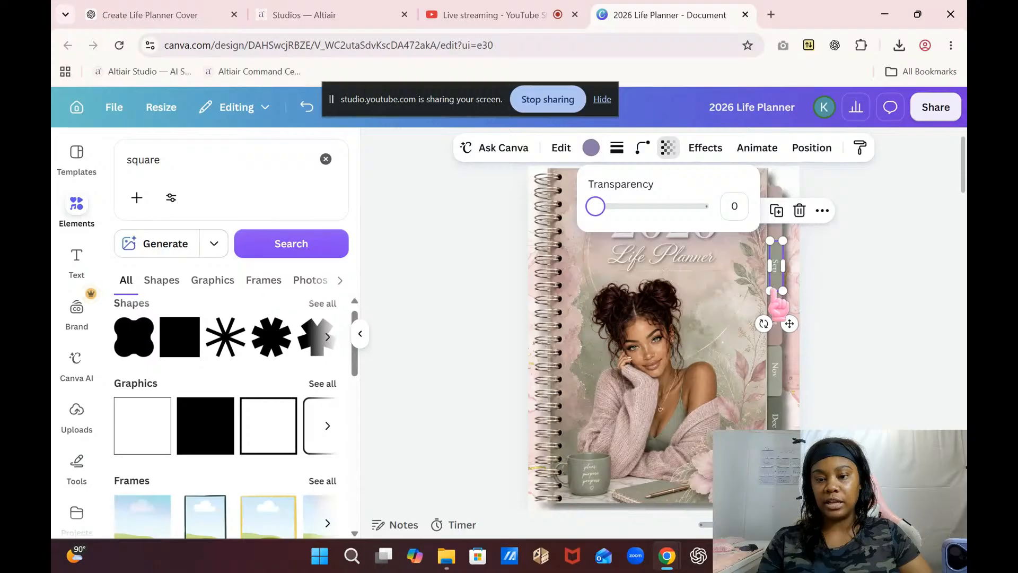
- Link the invisible square over the Sep tab to the document page "3 - Sep"
left_click(823, 211)
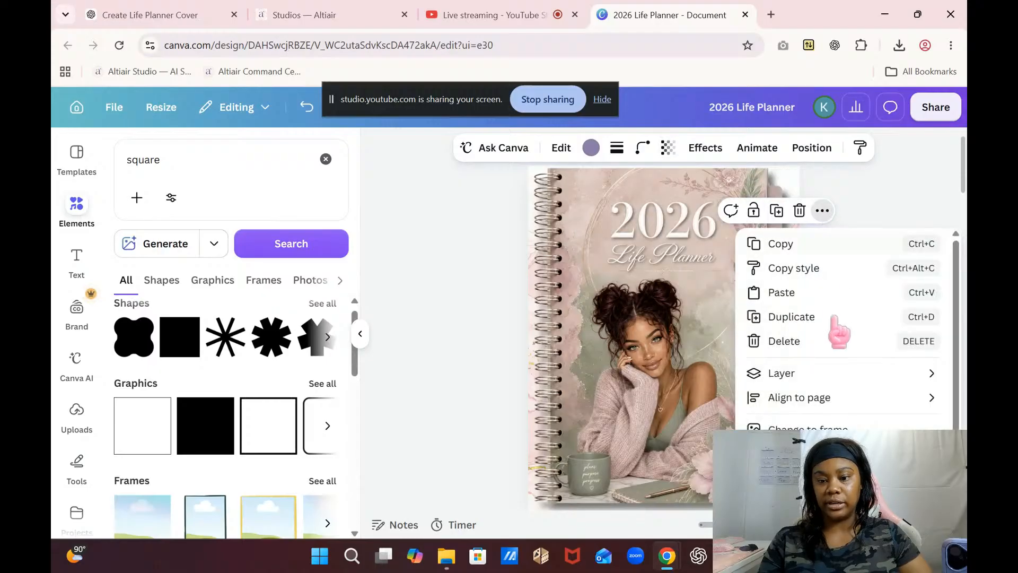
left_click(827, 477)
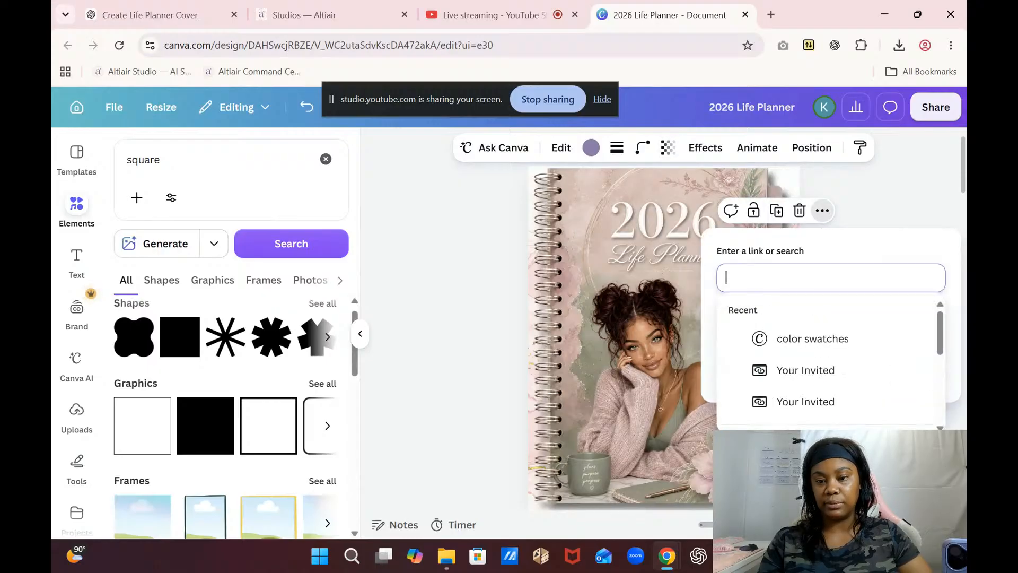
left_click_drag(940, 342, 938, 378)
left_click(806, 382)
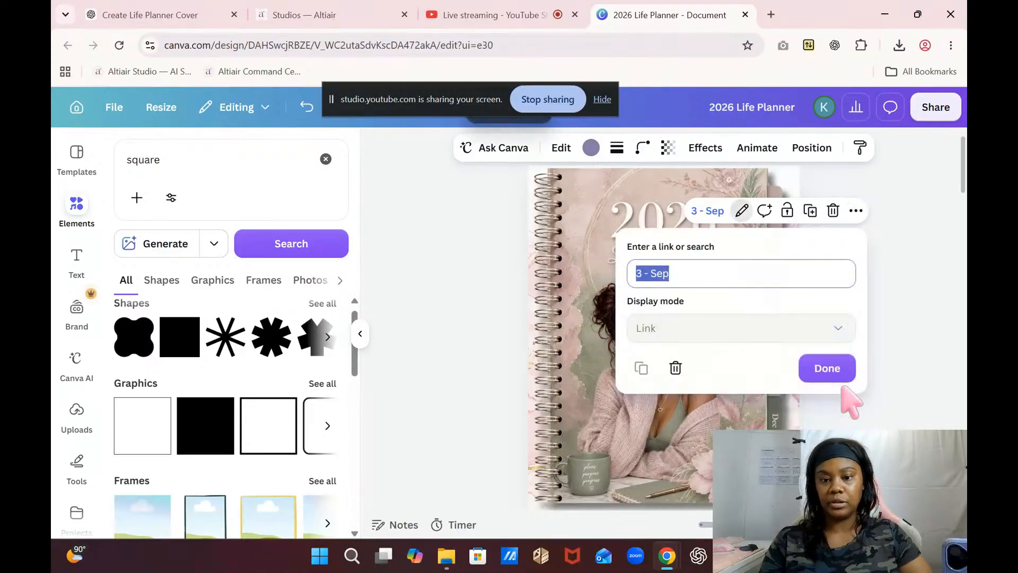
left_click(827, 371)
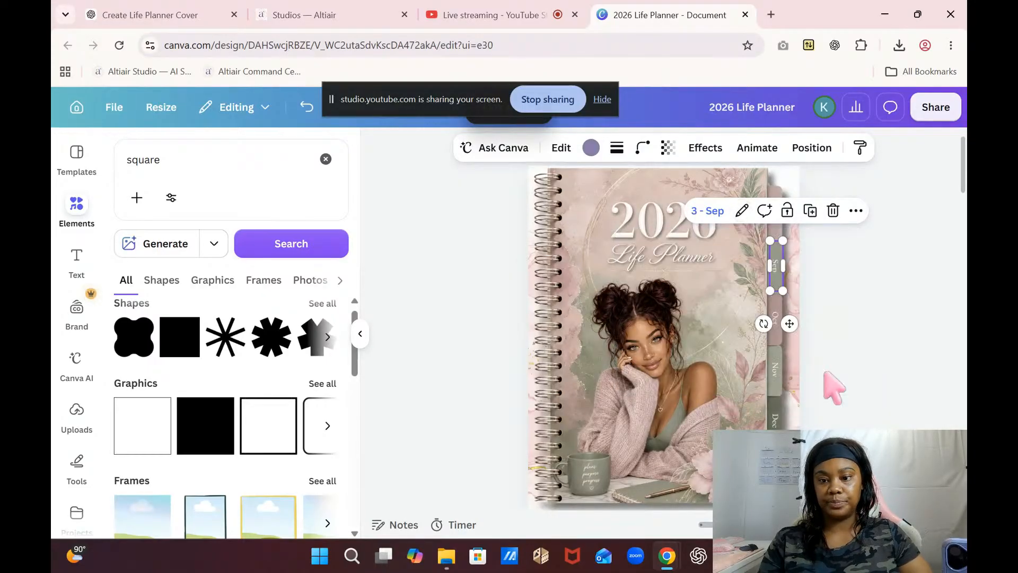
left_click(899, 346)
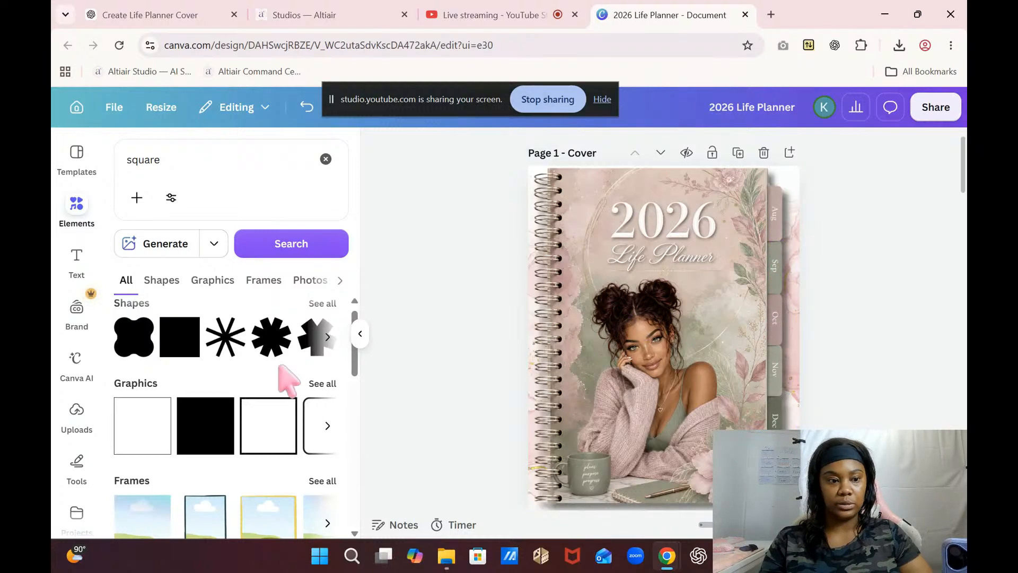
- Add a third solid square, fit it over the Oct tab and set its transparency to 0
left_click(76, 220)
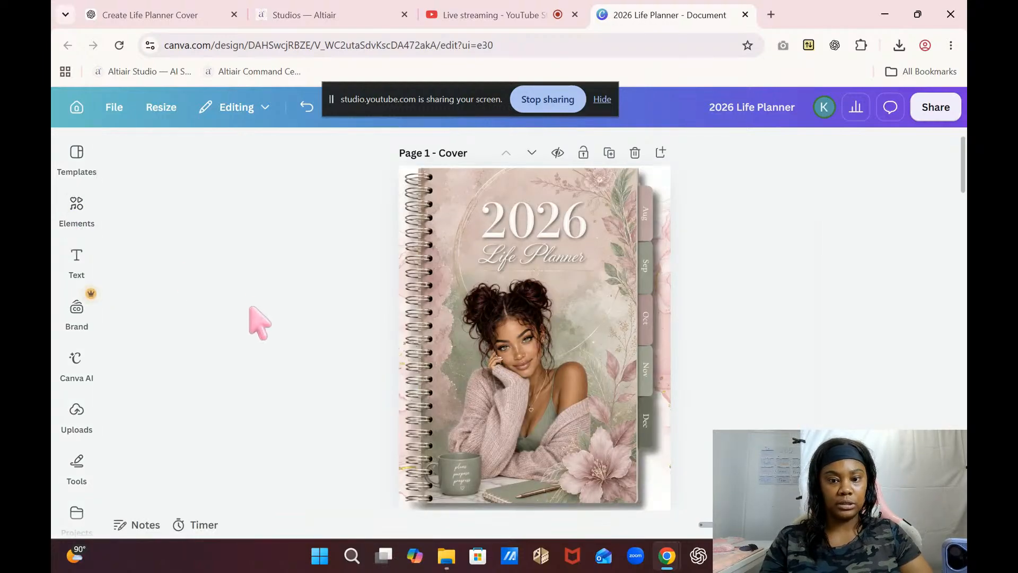
left_click(74, 219)
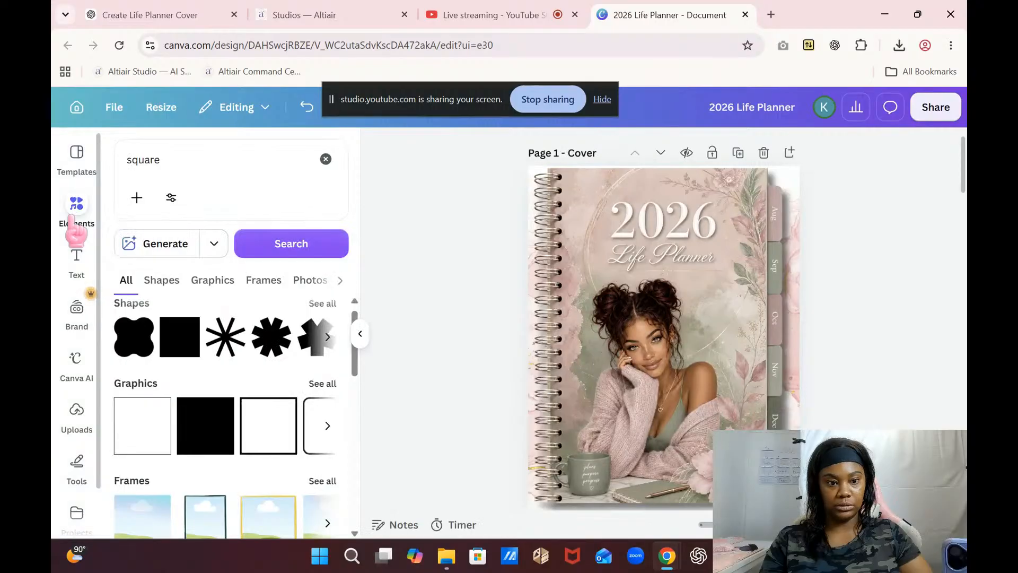
left_click(179, 350)
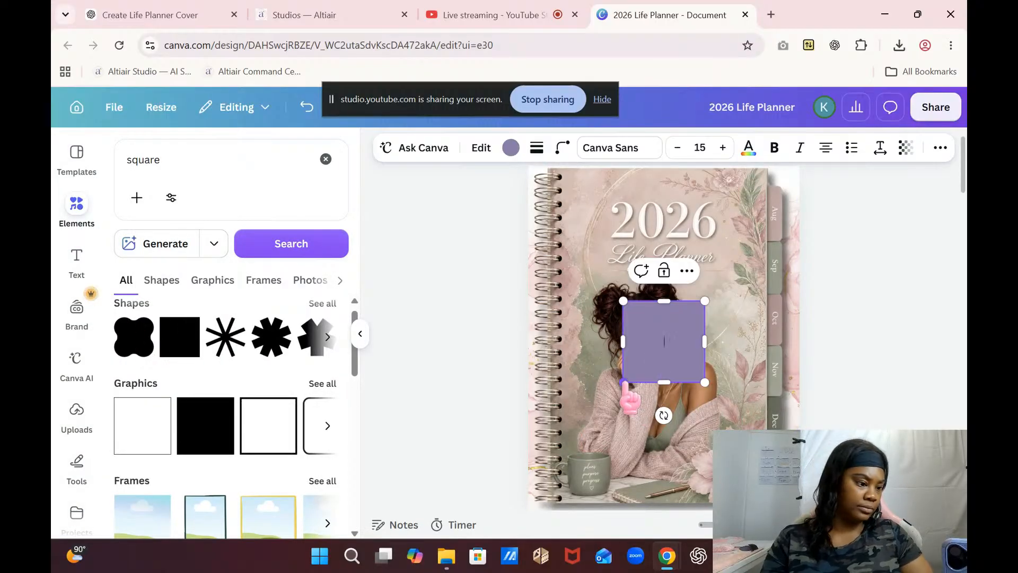
left_click_drag(626, 384, 678, 354)
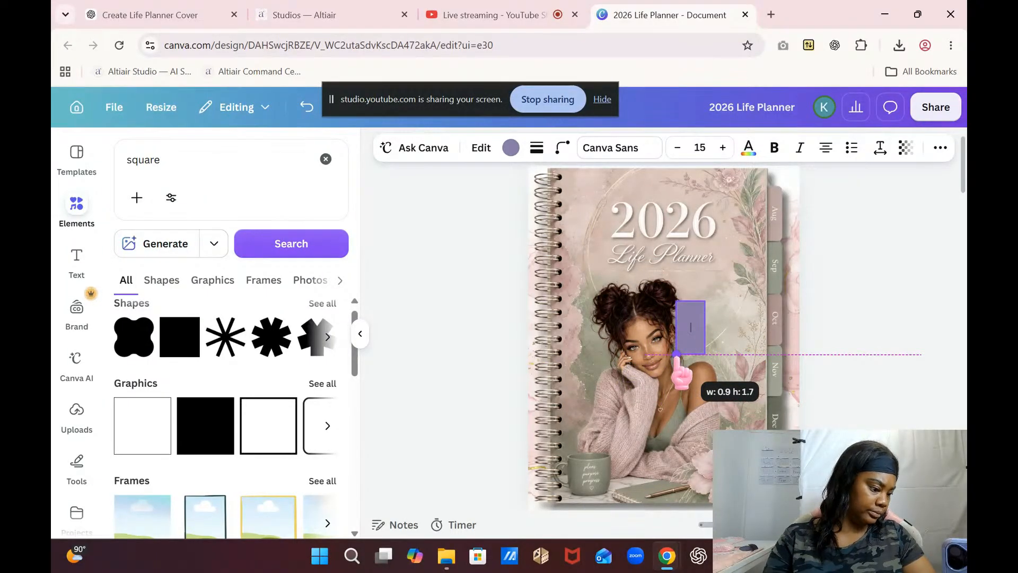
left_click_drag(677, 355, 783, 346)
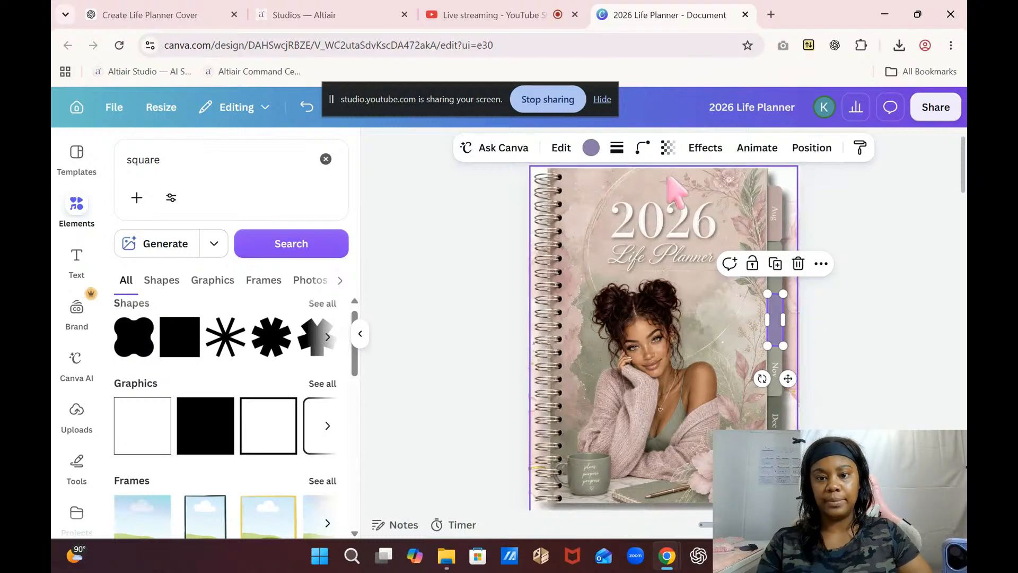
left_click(668, 148)
left_click_drag(705, 207, 590, 215)
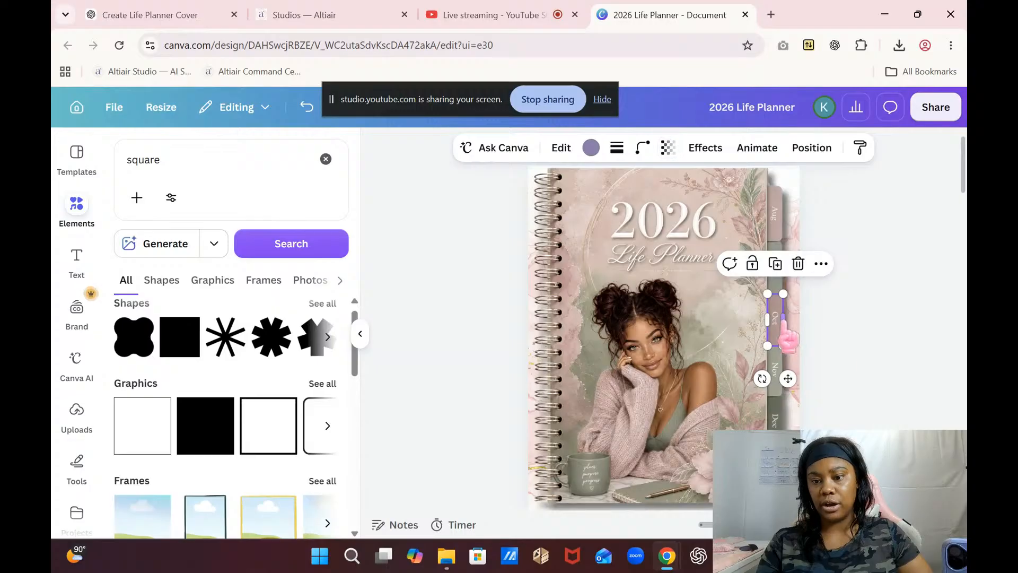
left_click(821, 263)
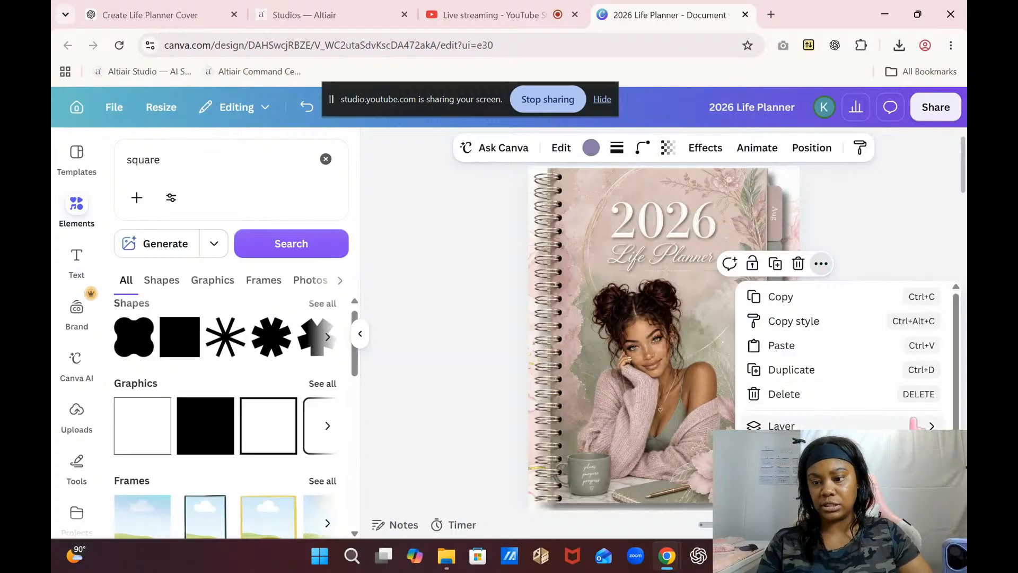
scroll(949, 422, "down", 2)
scroll(949, 423, "down", 2)
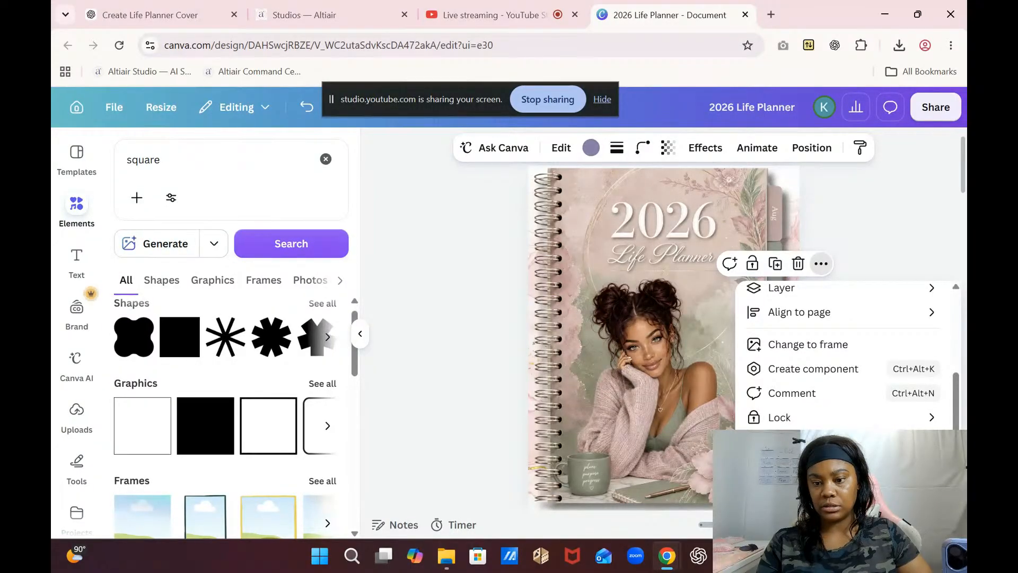
left_click(790, 442)
left_click(873, 293)
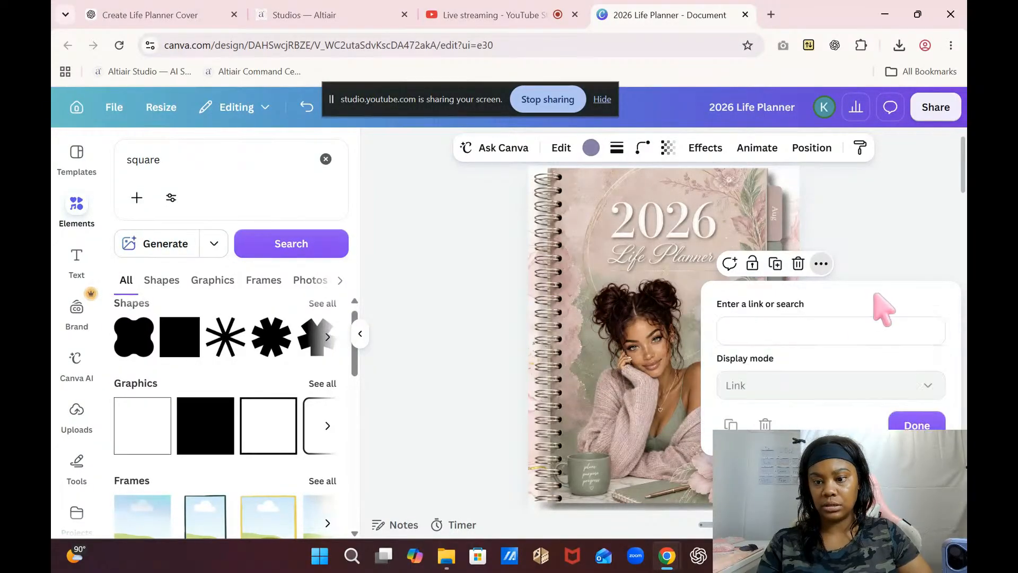
left_click(883, 249)
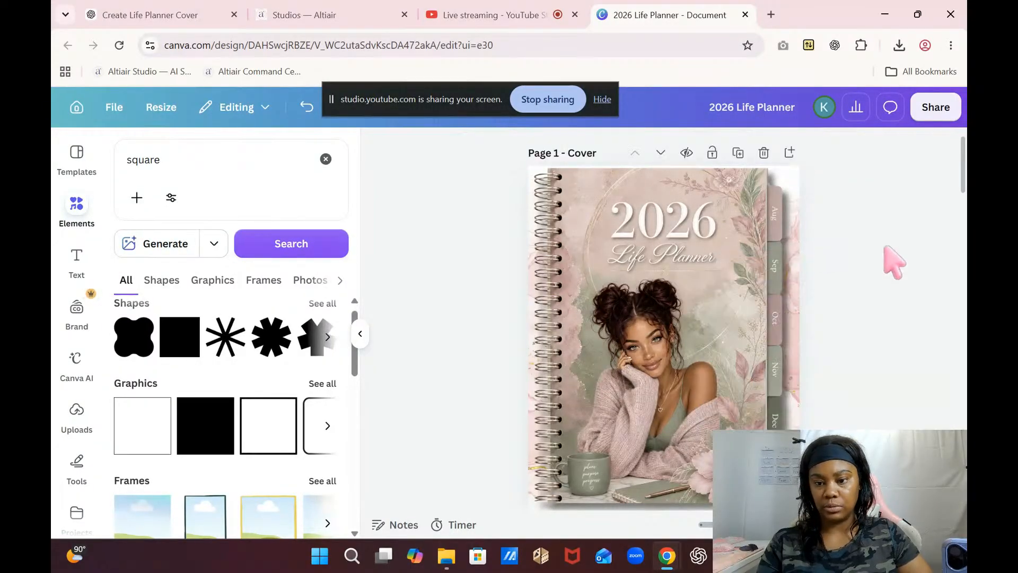
- Link the invisible square over the Oct tab to the document page "4 - Oct", finding it with "oc"
left_click(779, 319)
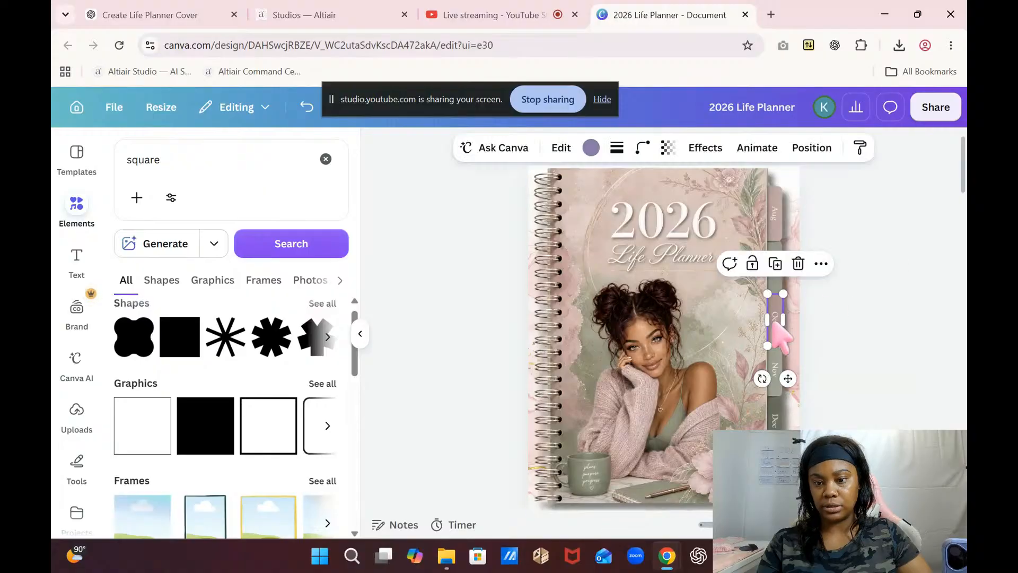
left_click(821, 264)
scroll(949, 396, "down", 3)
left_click(836, 435)
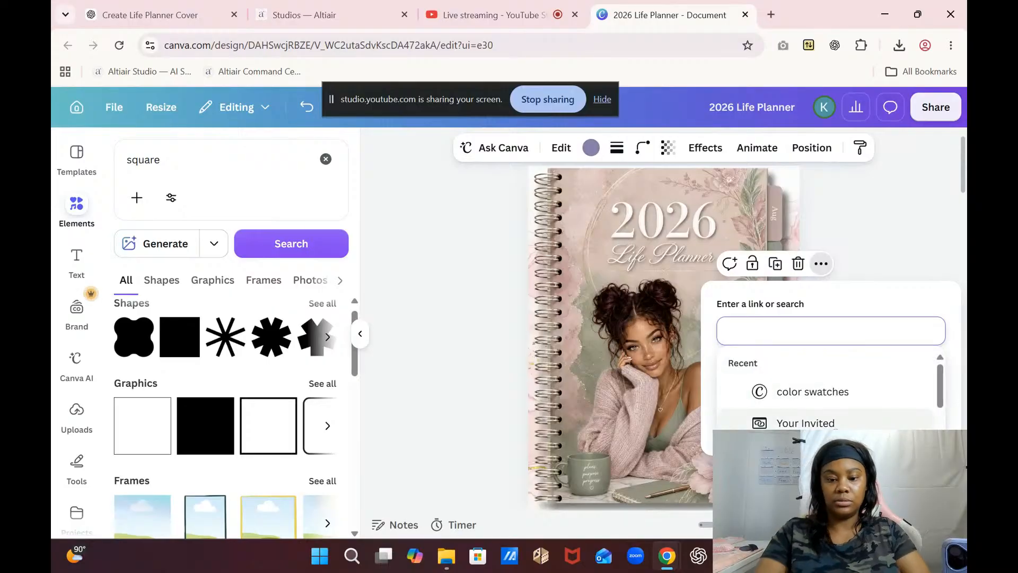
type("oc")
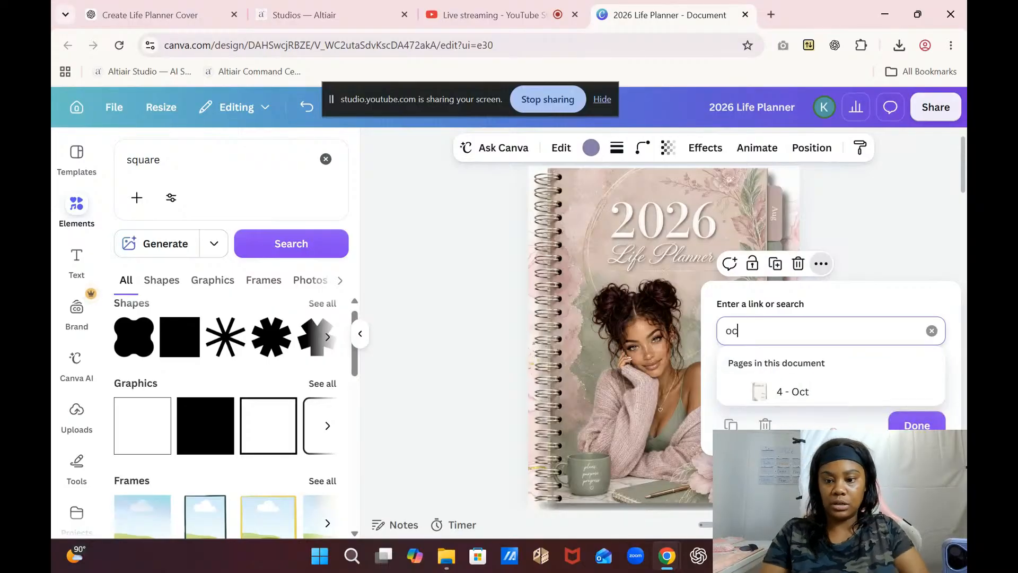
left_click(819, 397)
left_click(826, 417)
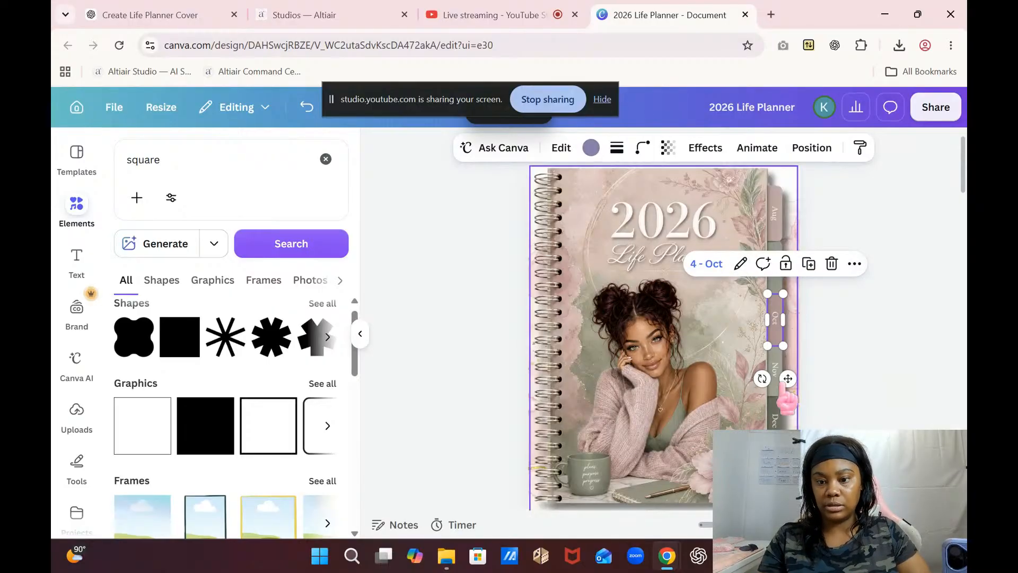
- Add a fourth solid square, fit it over the Nov tab and set its transparency to 0
left_click(875, 358)
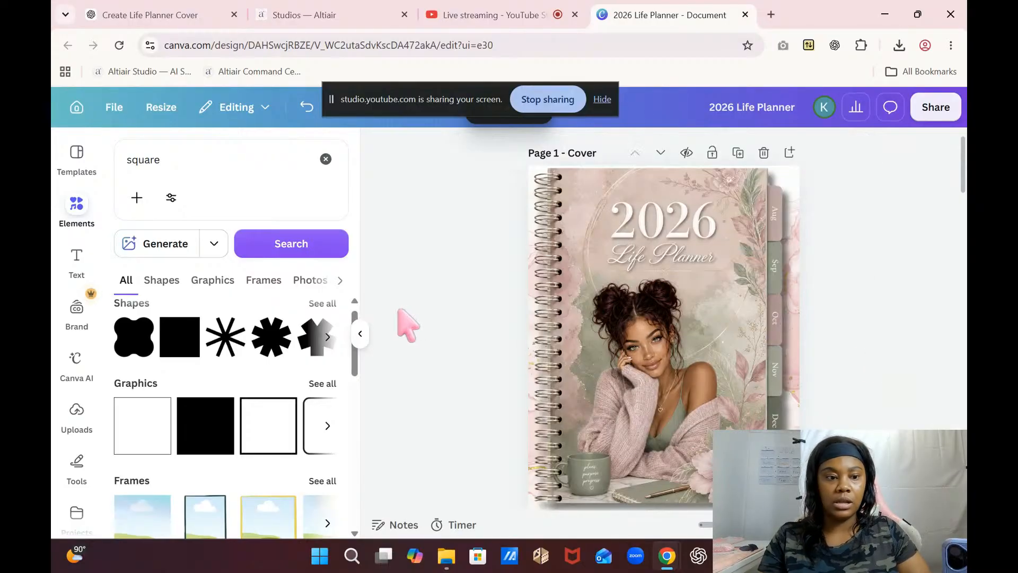
left_click(178, 342)
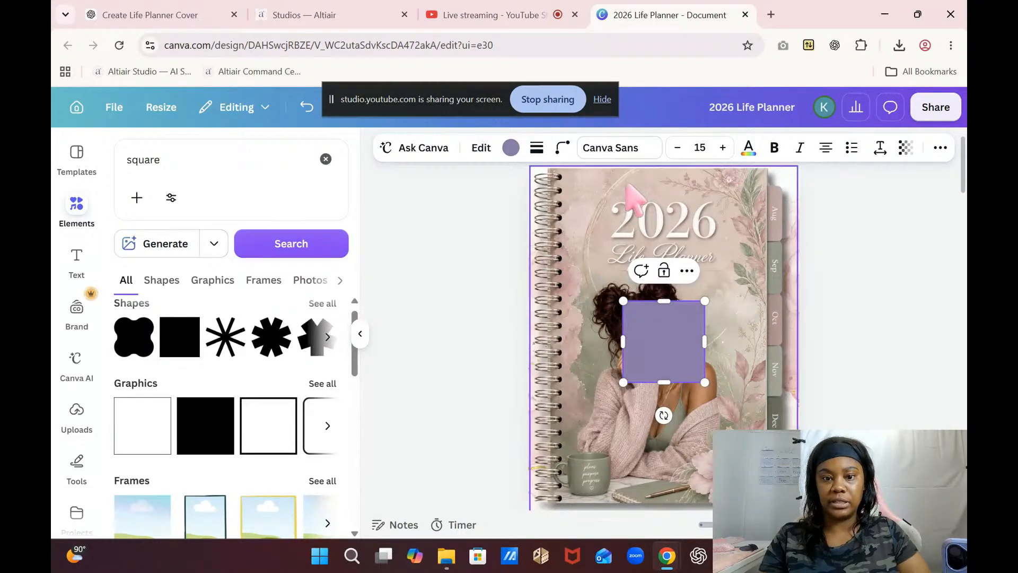
double_click(644, 342)
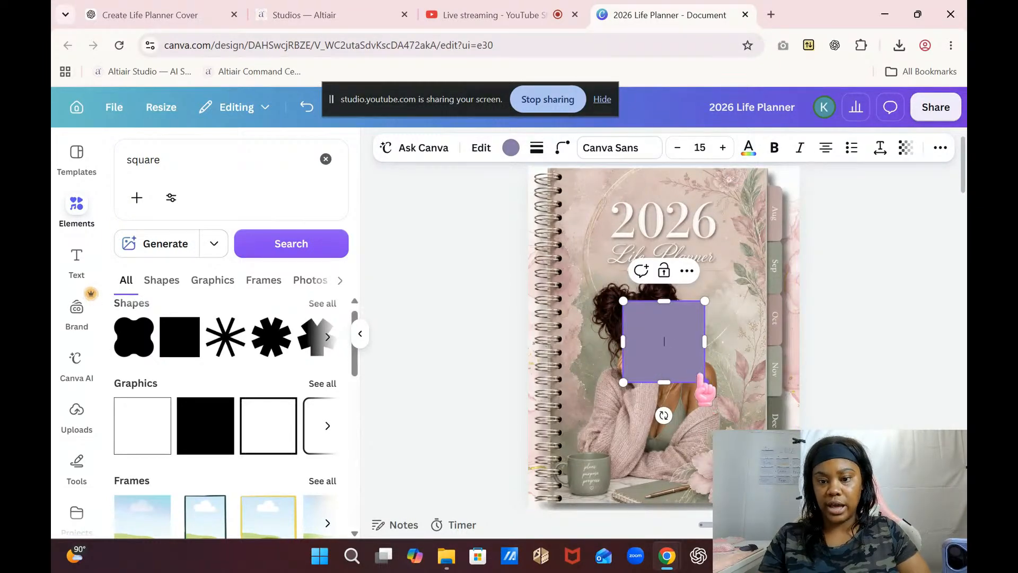
left_click(713, 395)
left_click_drag(660, 349, 766, 391)
left_click_drag(783, 428, 786, 395)
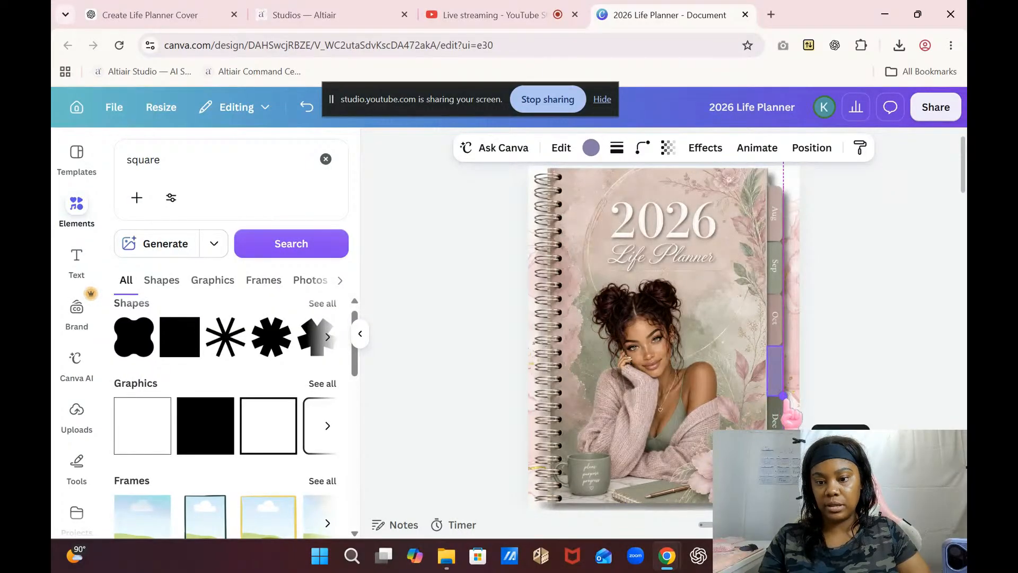
left_click_drag(787, 401, 786, 399)
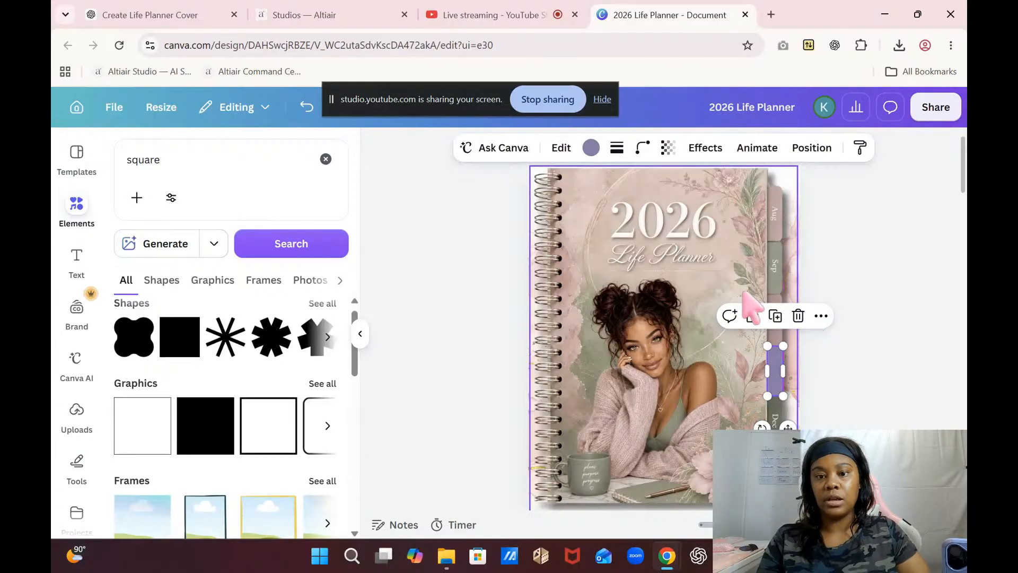
left_click(668, 148)
left_click_drag(669, 208, 590, 207)
- Link the invisible square over the Nov tab to the document page "5 - Nov", finding it with "no"
left_click(820, 317)
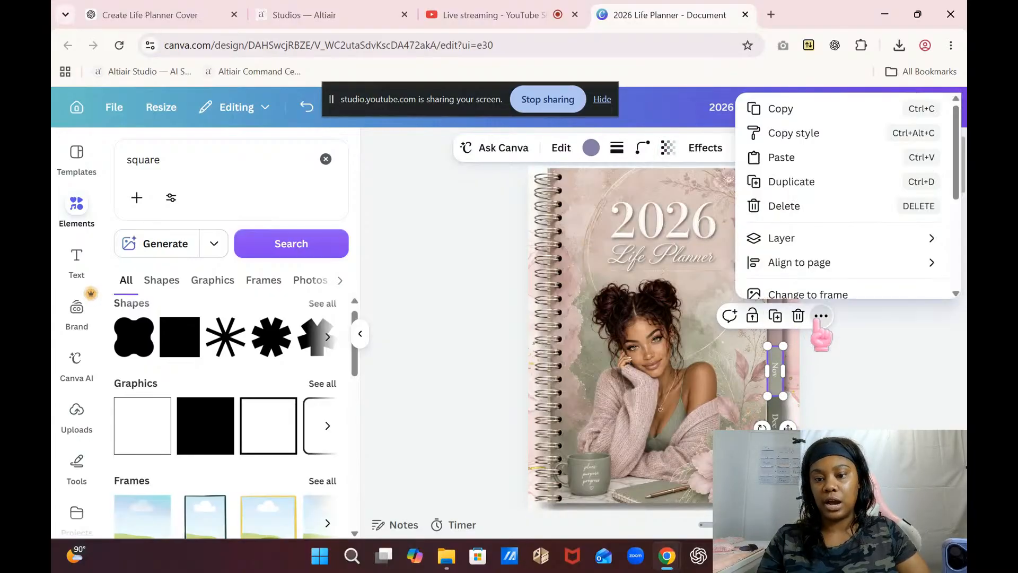
left_click_drag(958, 186, 959, 257)
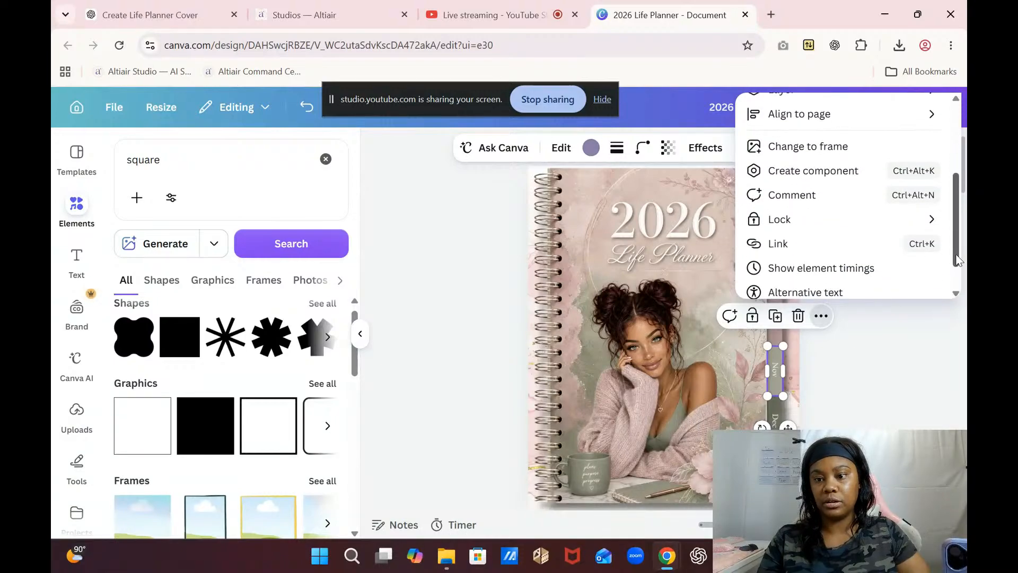
left_click(861, 245)
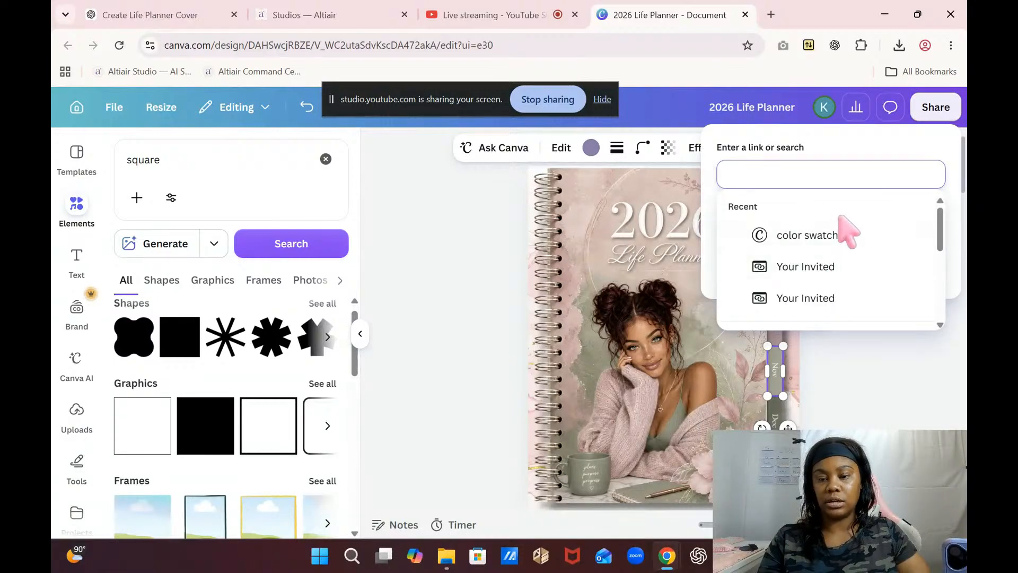
type("no")
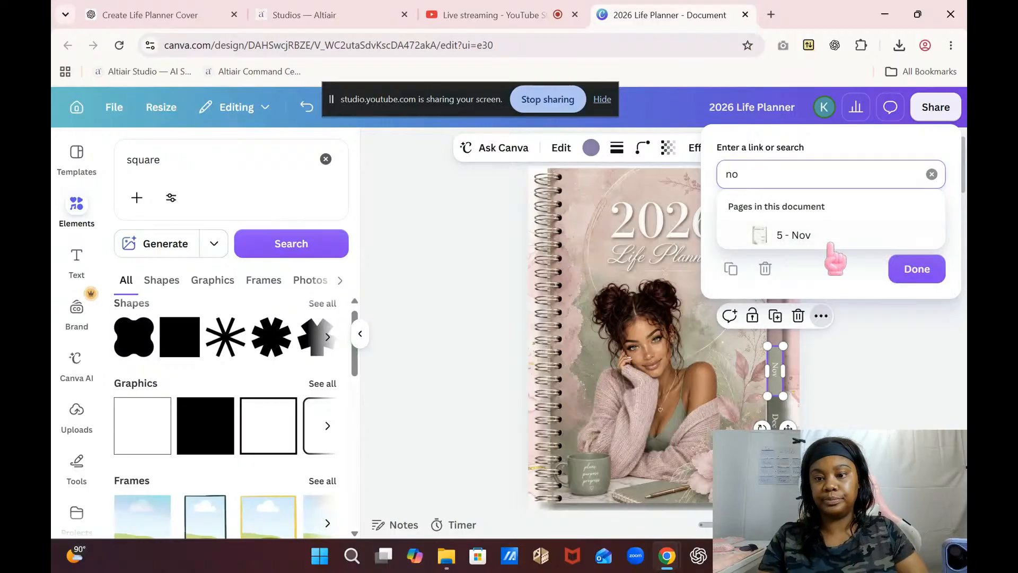
left_click(831, 240)
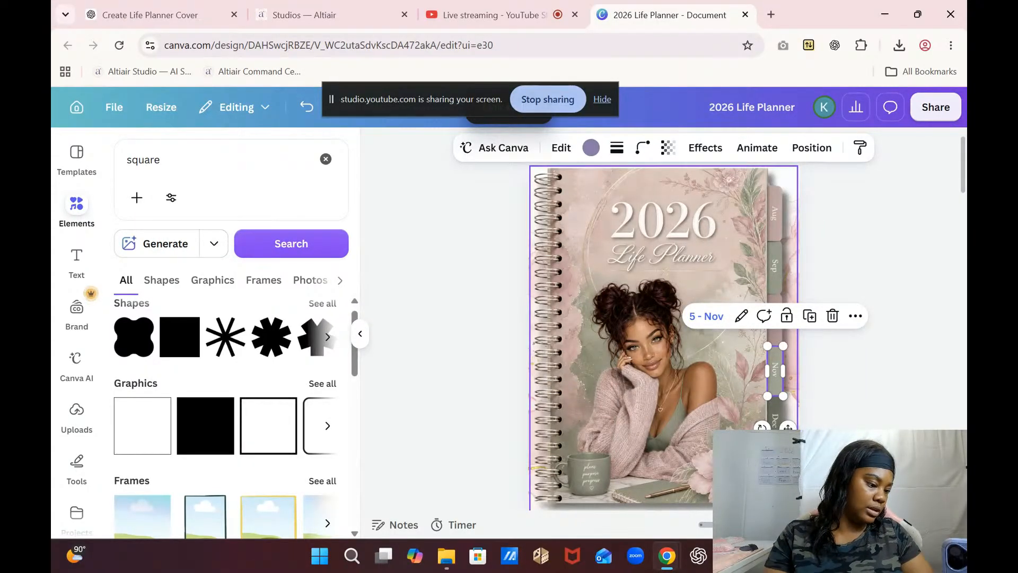
left_click(888, 397)
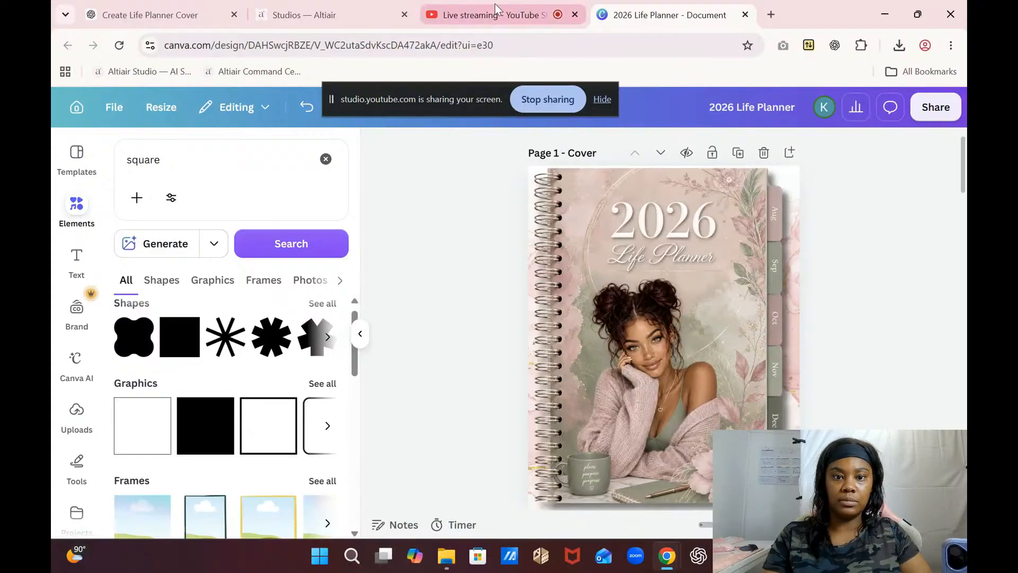
- Add a fifth solid square and fit it over the Dec tab
left_click(178, 339)
left_click_drag(664, 371, 742, 454)
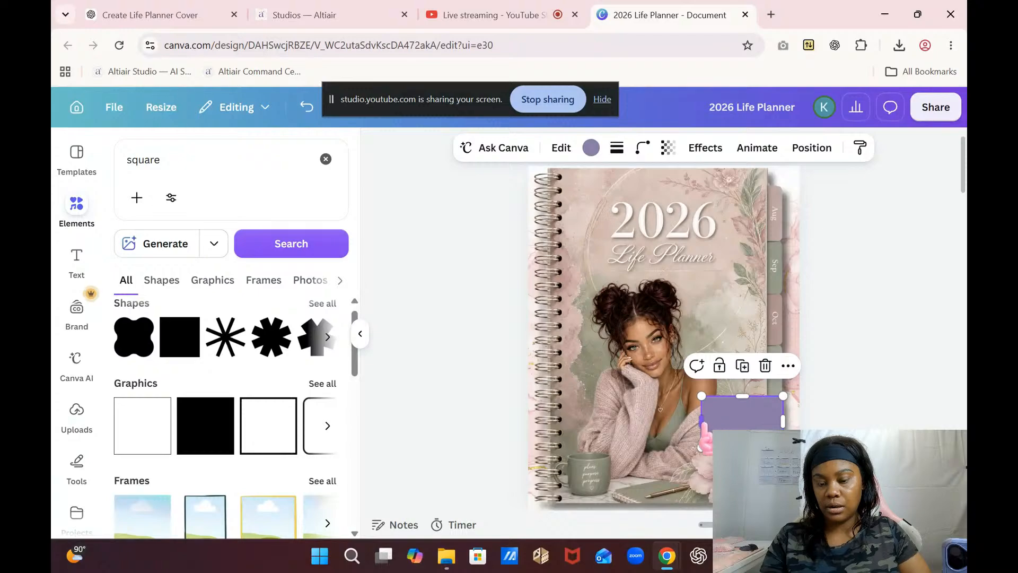
left_click_drag(703, 422, 739, 422)
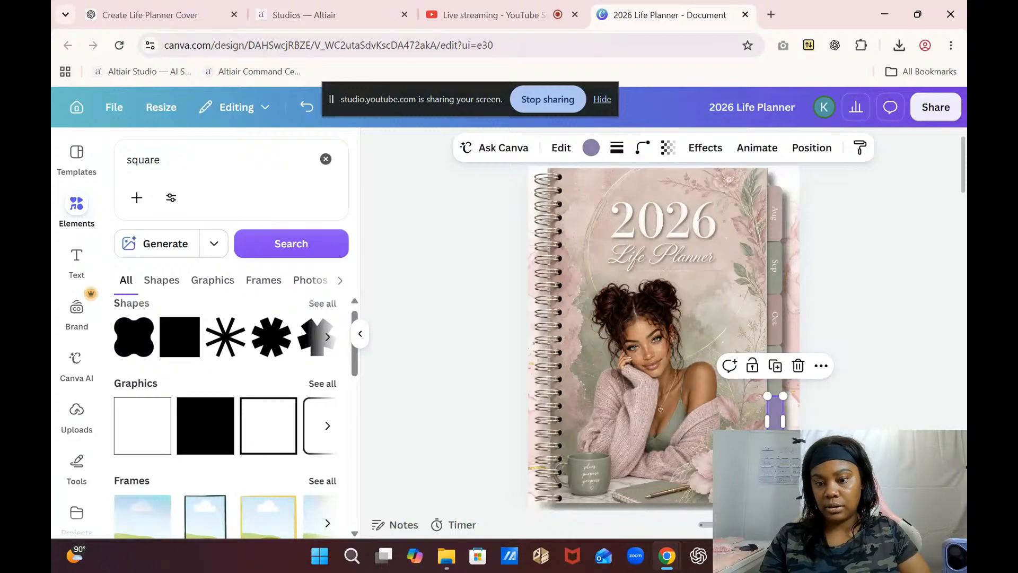
- Link the square over the Dec tab to the document page "6 - Dec", finding it with "de"
left_click(820, 366)
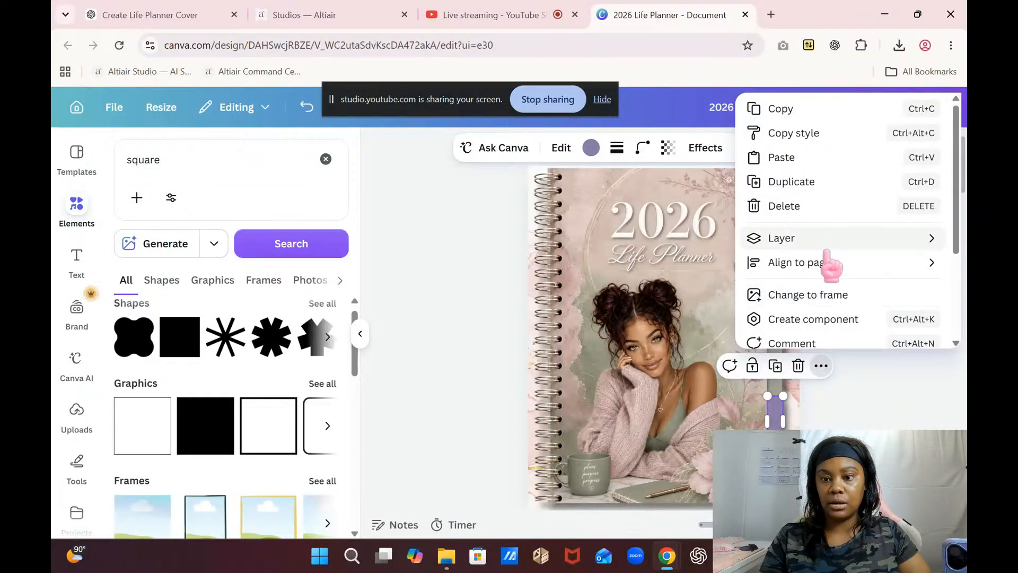
mouse_move(829, 263)
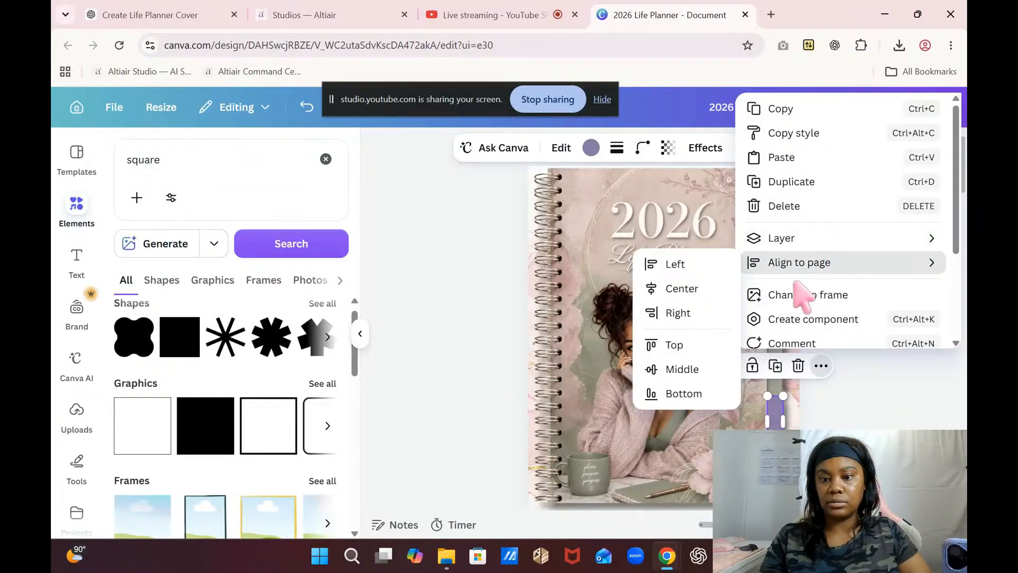
left_click_drag(952, 246, 948, 332)
left_click(764, 251)
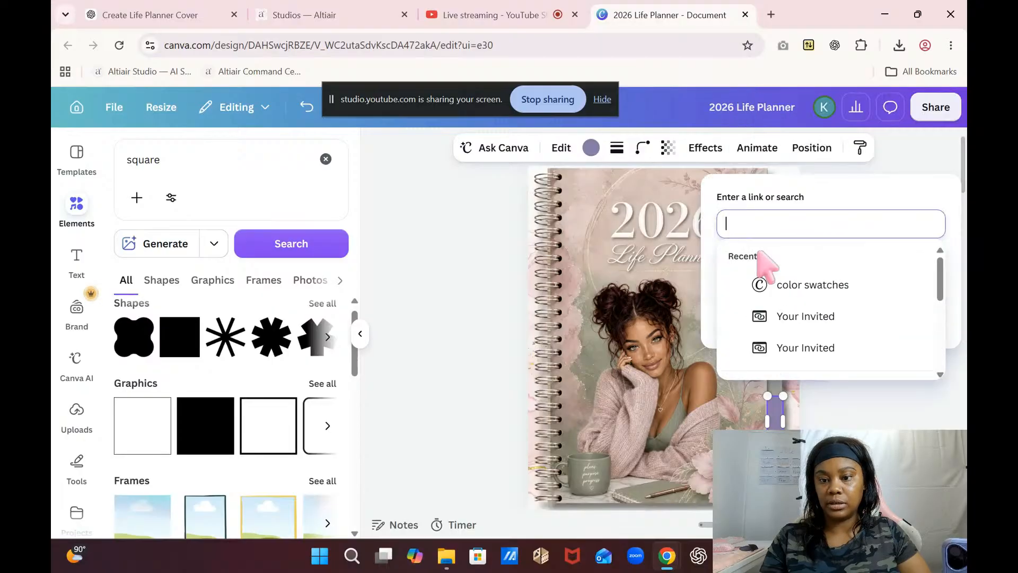
type("de")
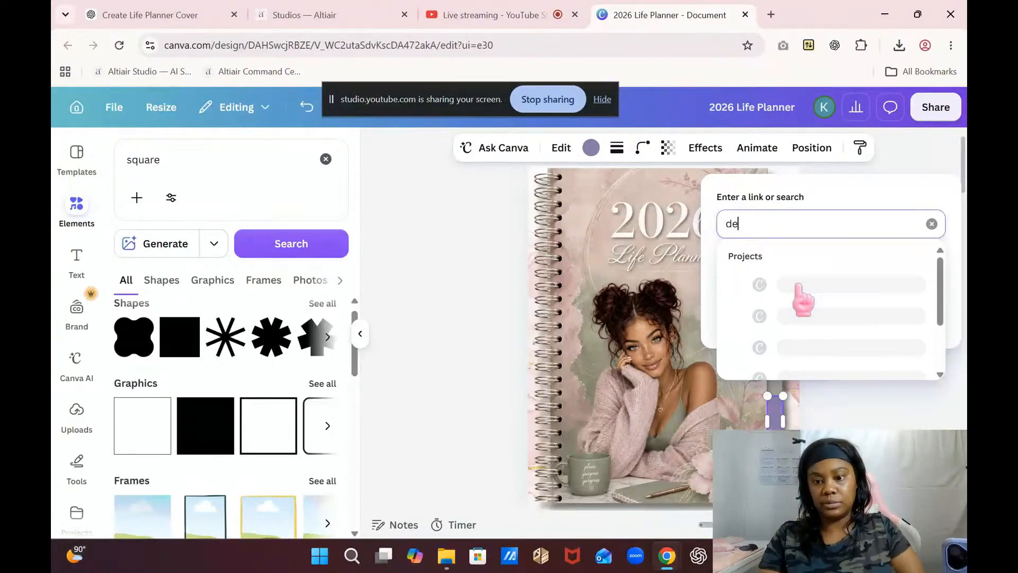
left_click(792, 361)
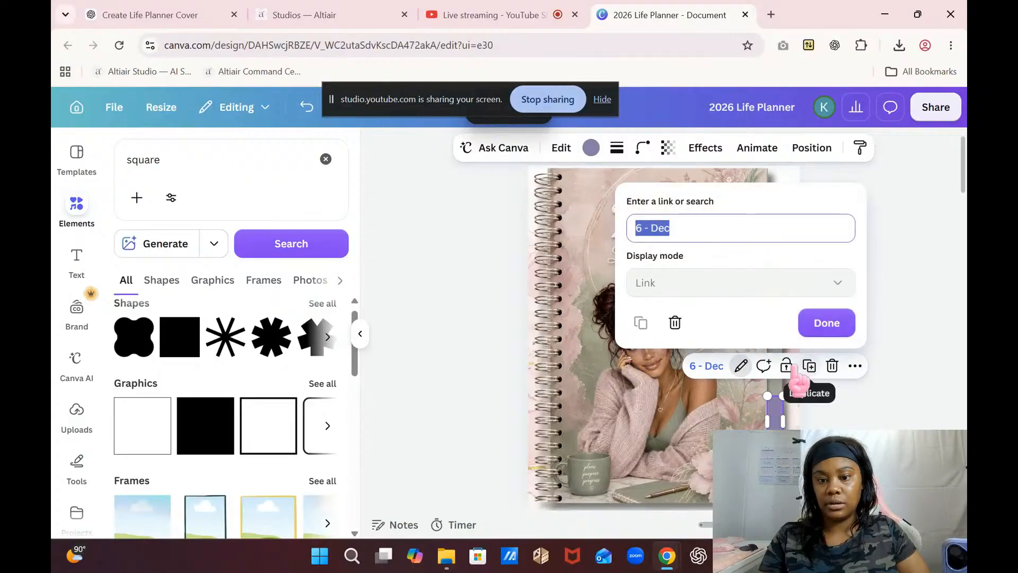
left_click(826, 322)
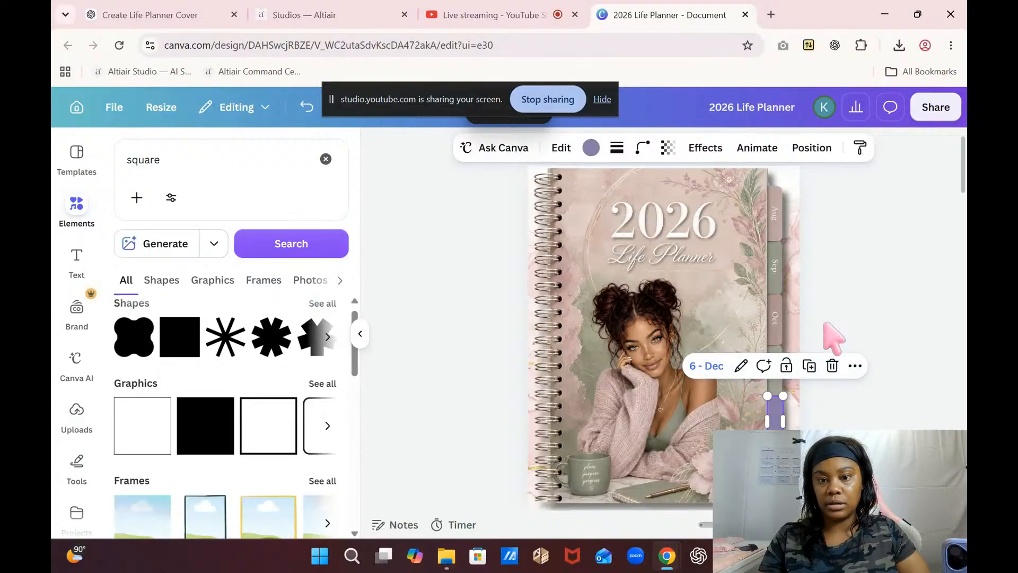
- Set the transparency of the square over the Dec tab to 0
left_click(669, 148)
left_click_drag(705, 208, 567, 237)
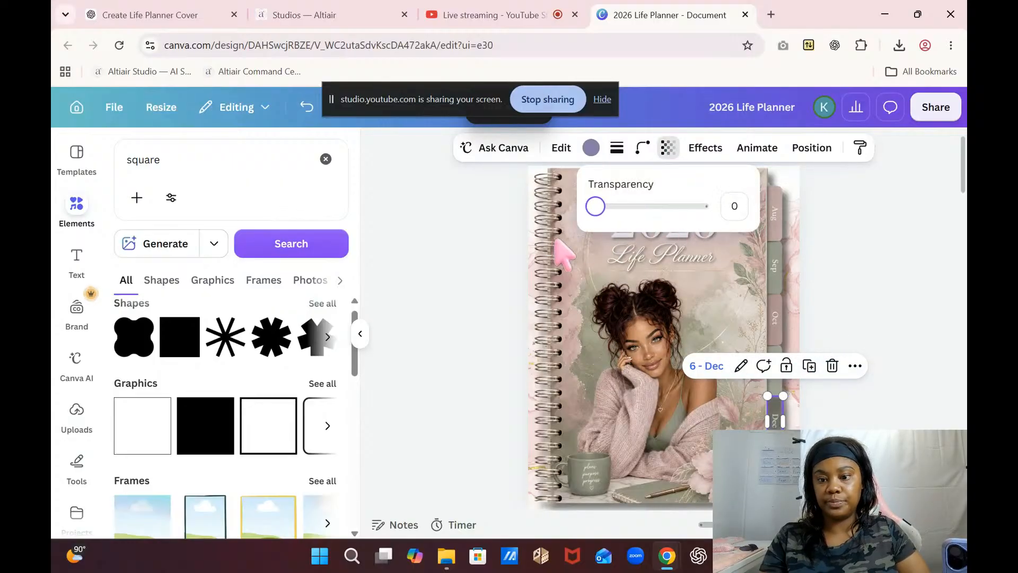
left_click(941, 317)
left_click(936, 315)
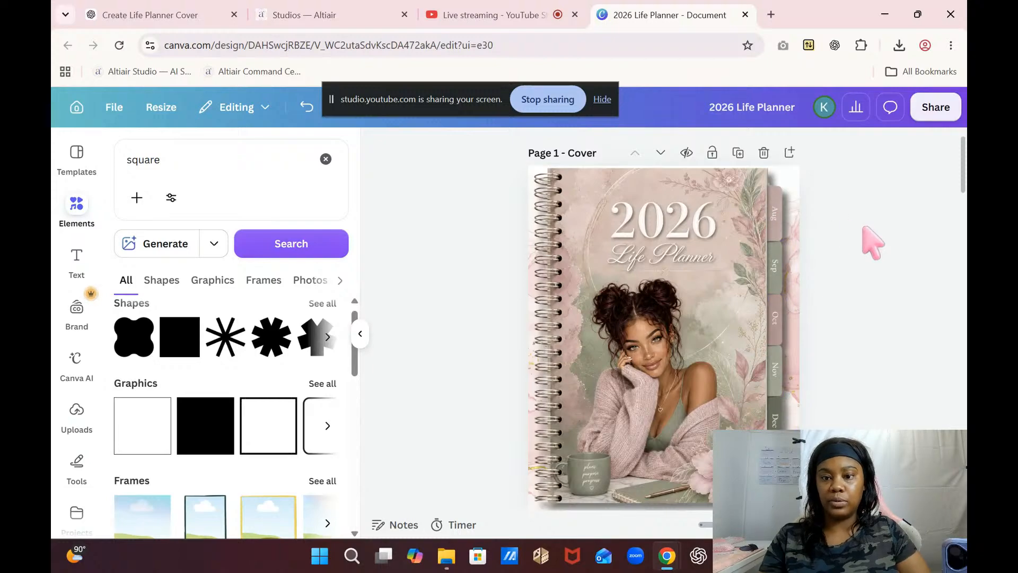
left_click(776, 215)
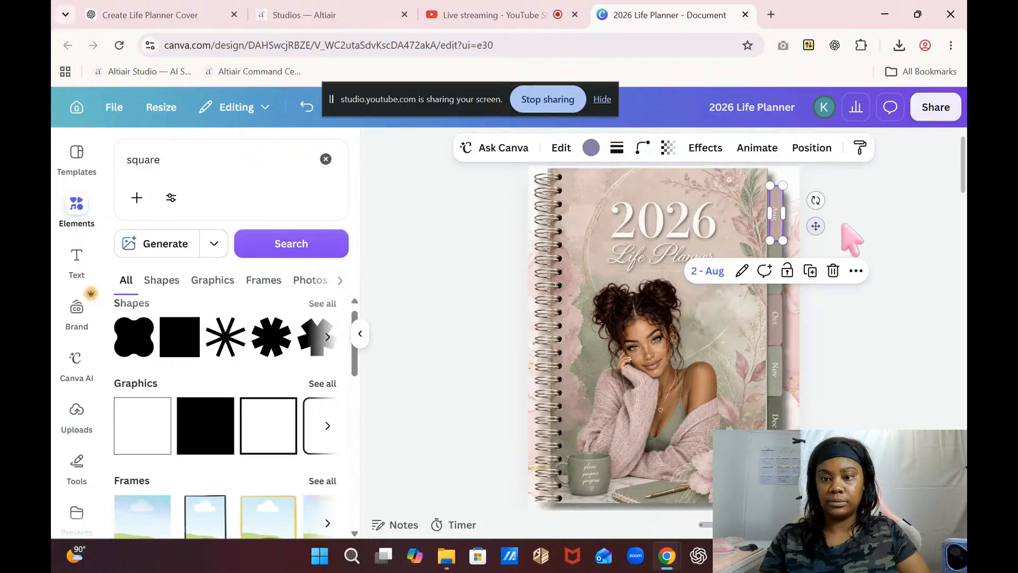
left_click(886, 222)
left_click_drag(488, 109, 385, 189)
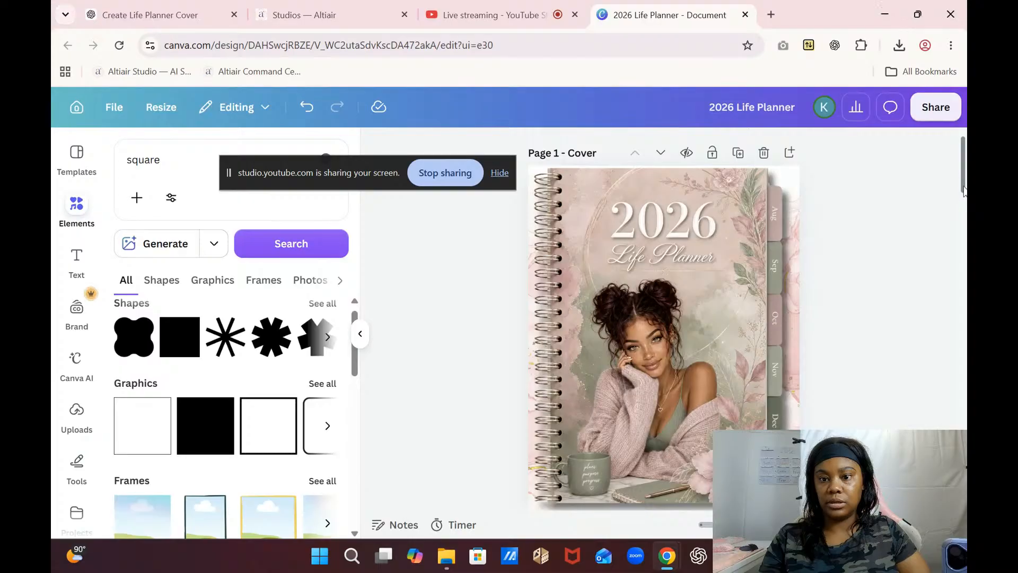
scroll(964, 191, "down", 3)
scroll(964, 191, "up", 3)
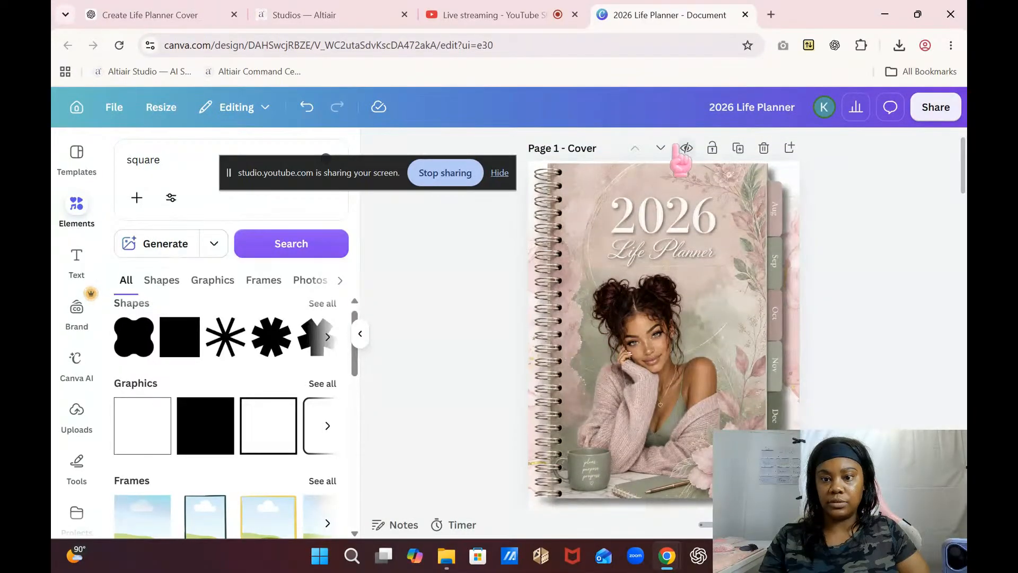
- Group the five invisible linked squares over the Aug, Sep, Oct, Nov and Dec tabs on the cover
left_click(776, 212)
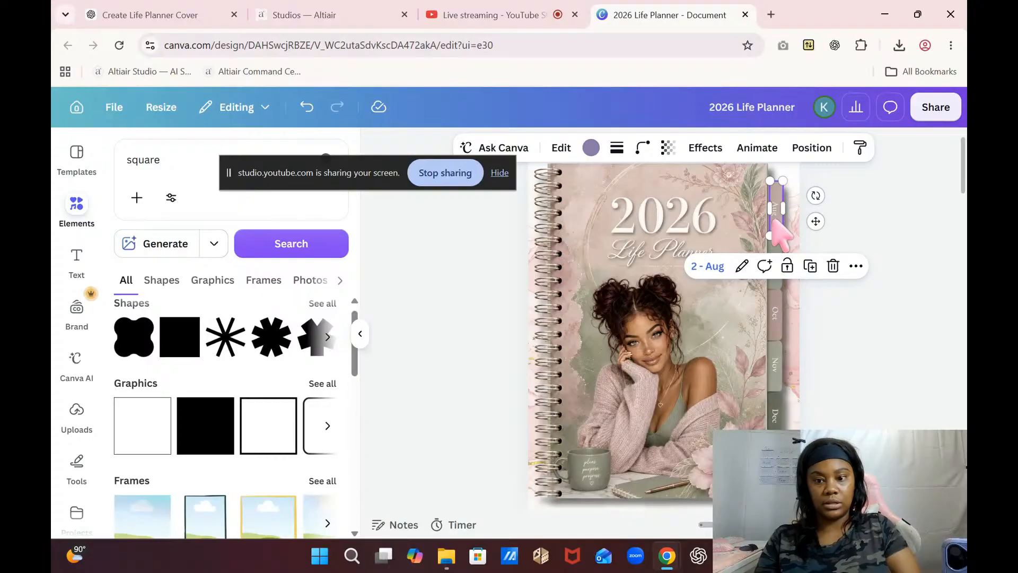
left_click(773, 247, "shift")
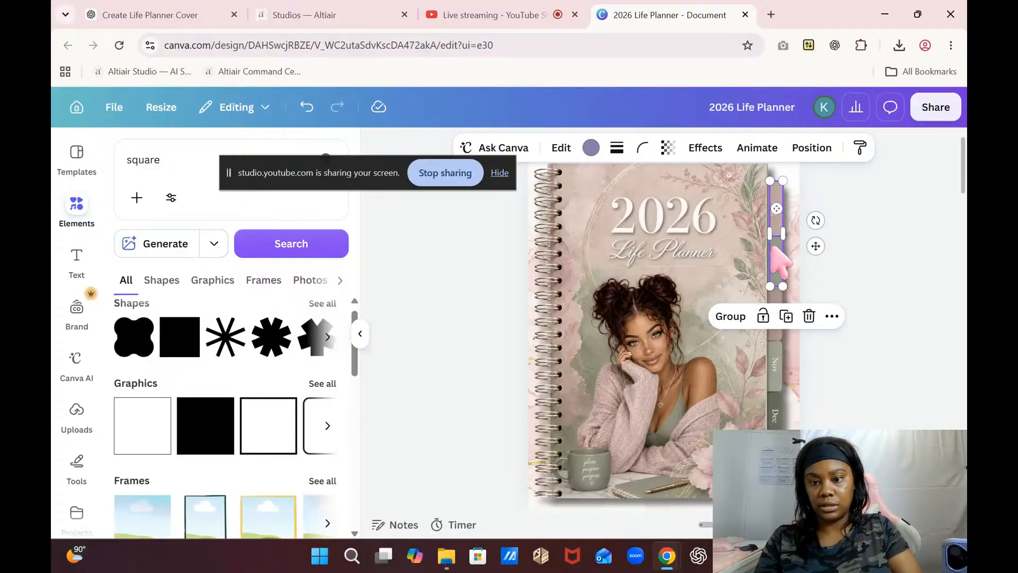
left_click(770, 299, "shift")
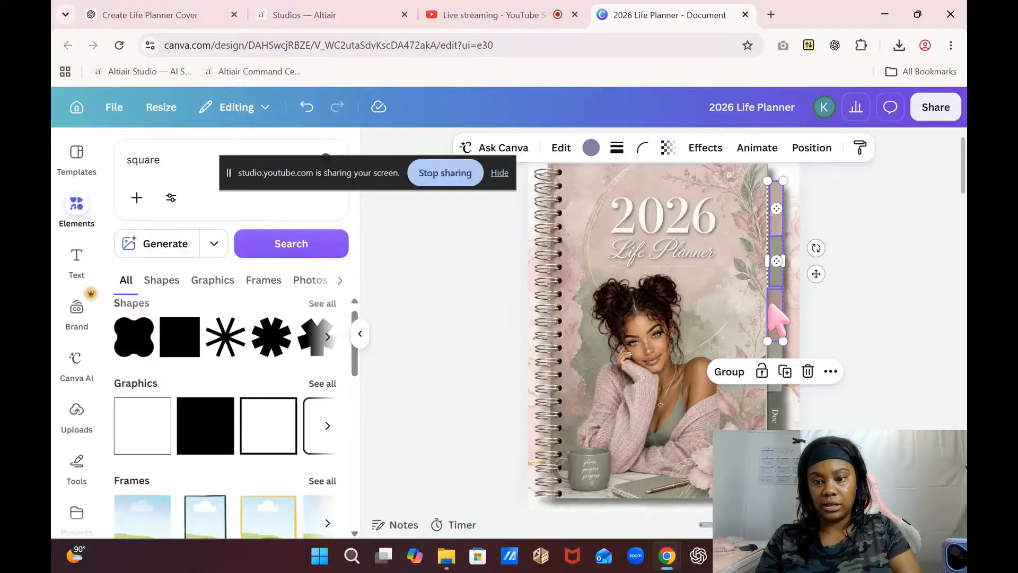
left_click(779, 366, "shift")
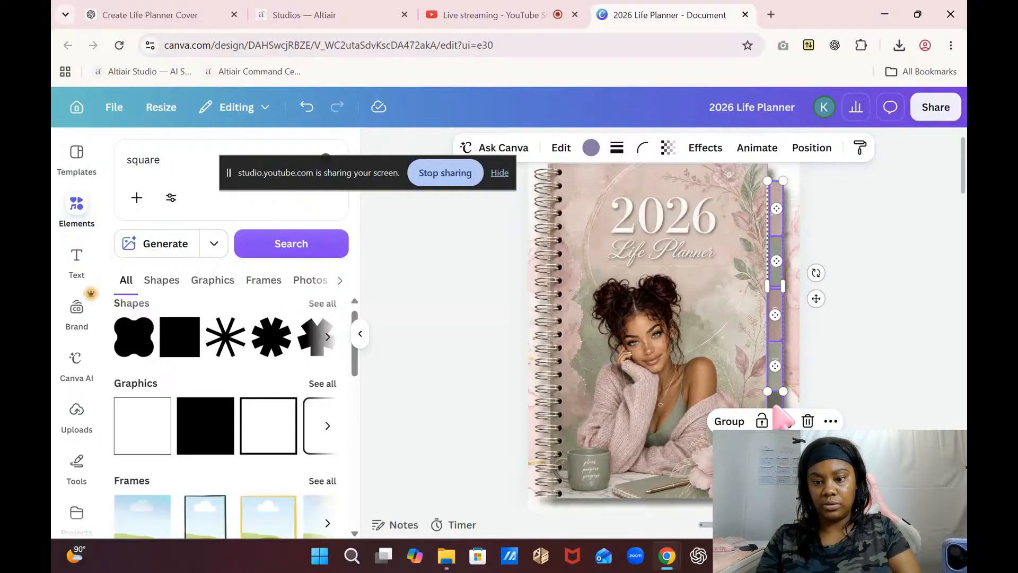
left_click(777, 411, "shift")
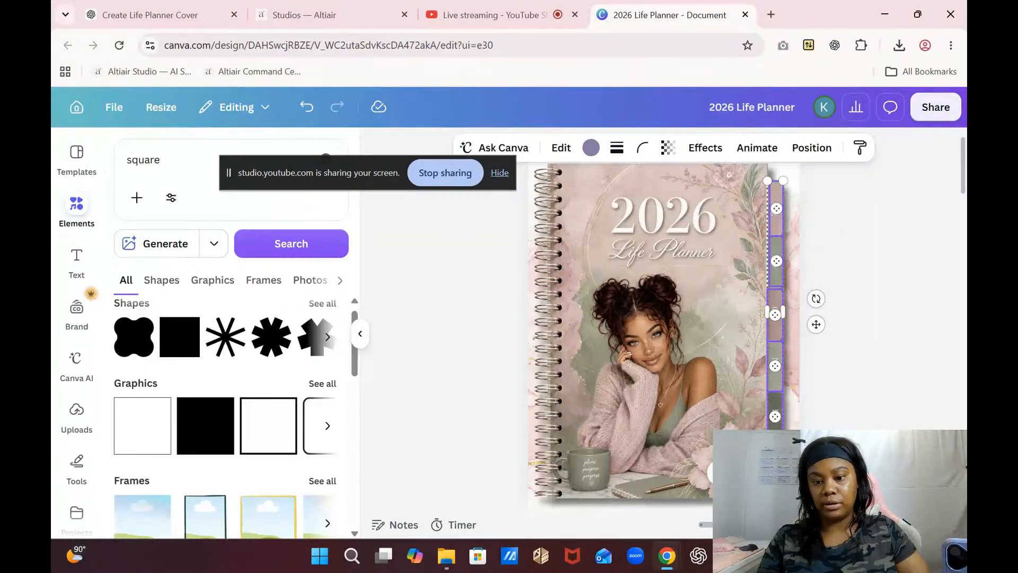
key("ctrl+g")
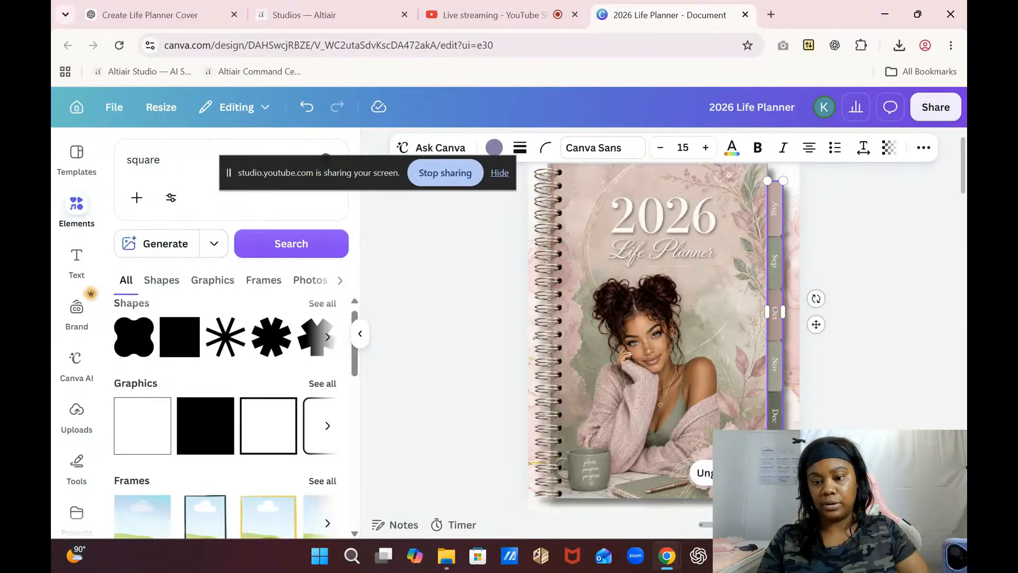
- Duplicate the group of linked squares, move the copy onto the August page and enlarge it to fit over that page's month tabs
key("ctrl+d")
left_click_drag(779, 417, 738, 488)
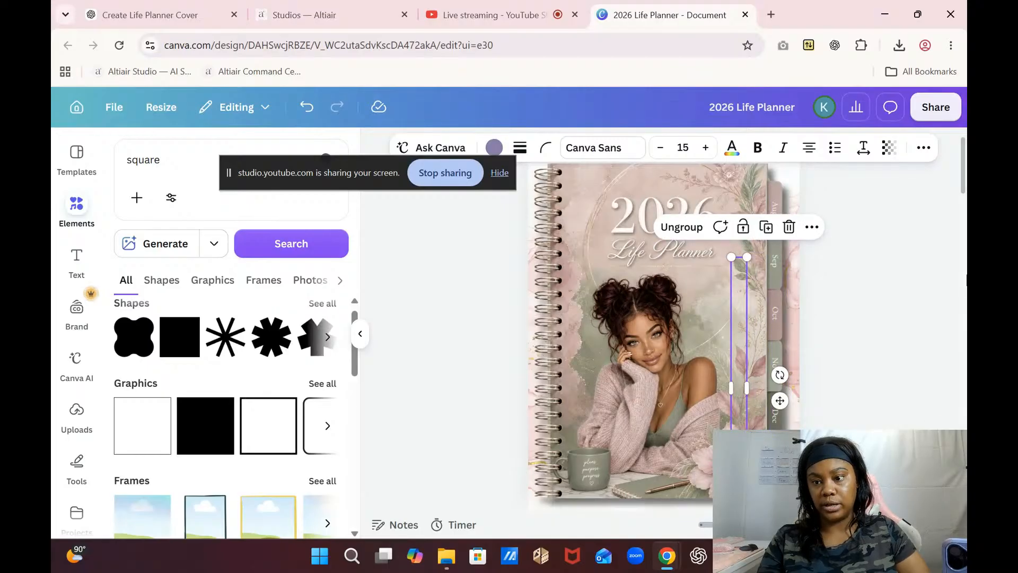
scroll(964, 195, "down", 3)
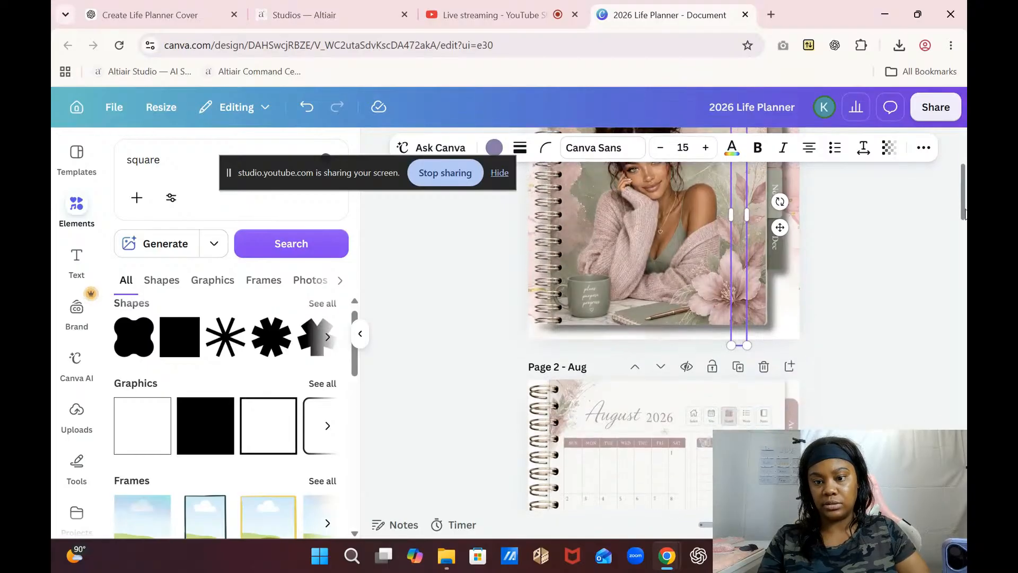
left_click_drag(735, 250, 792, 406)
scroll(662, 318, "down", 4)
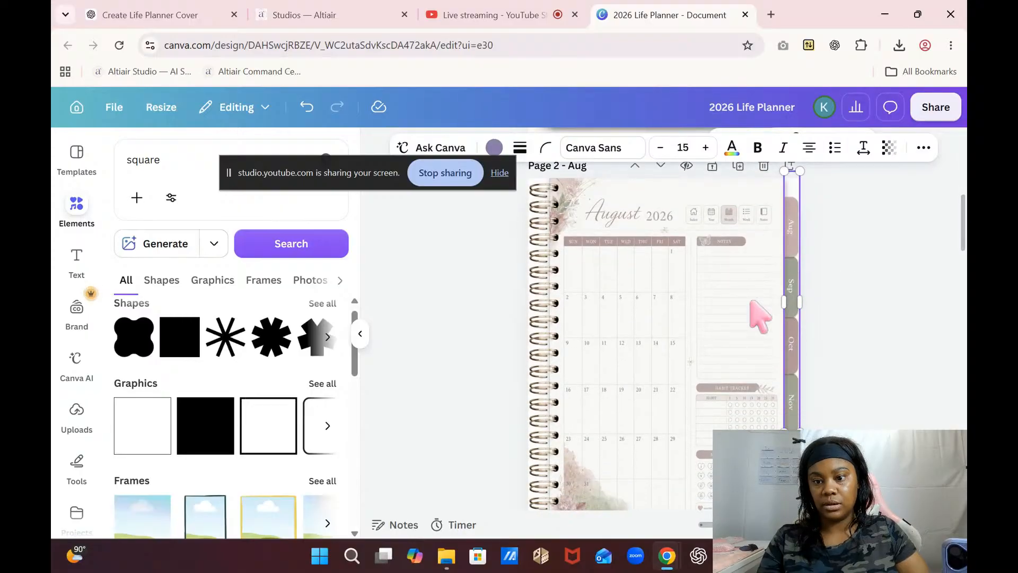
left_click_drag(798, 304, 796, 354)
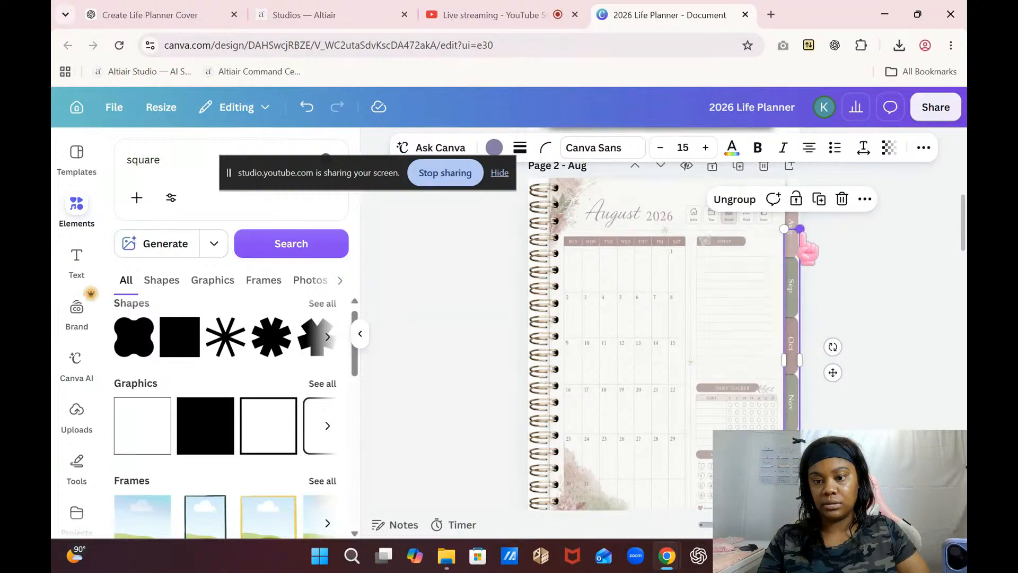
left_click_drag(800, 229, 802, 197)
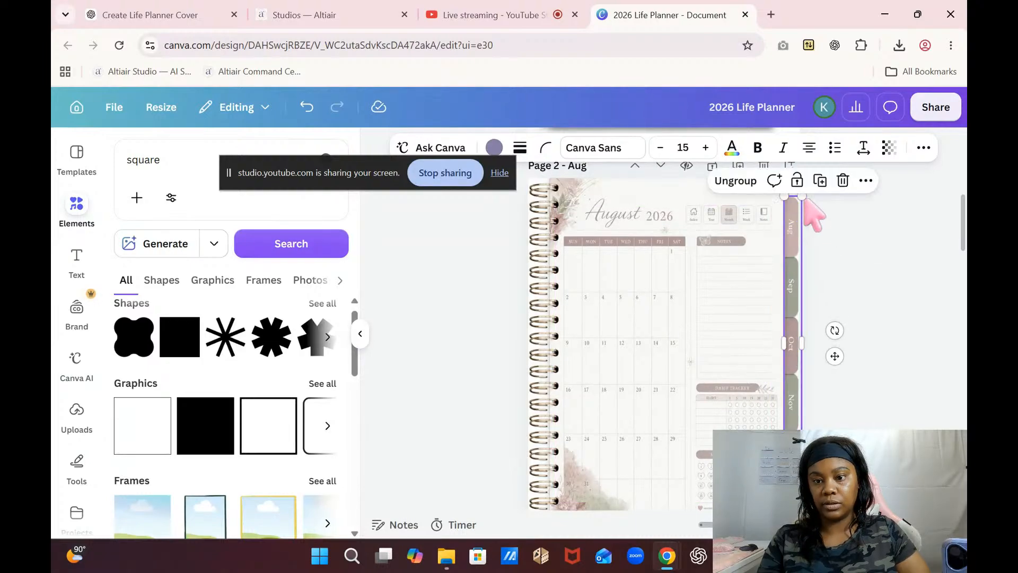
- Ungroup the copied squares on the August page and check the page link on each of the five month-tab squares
left_click(744, 182)
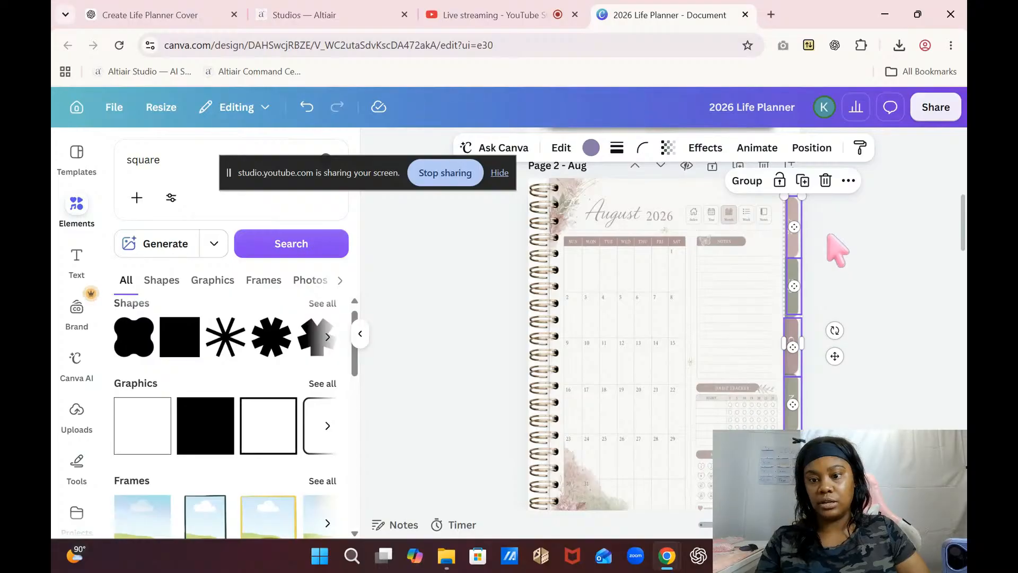
left_click(811, 234)
left_click(794, 228)
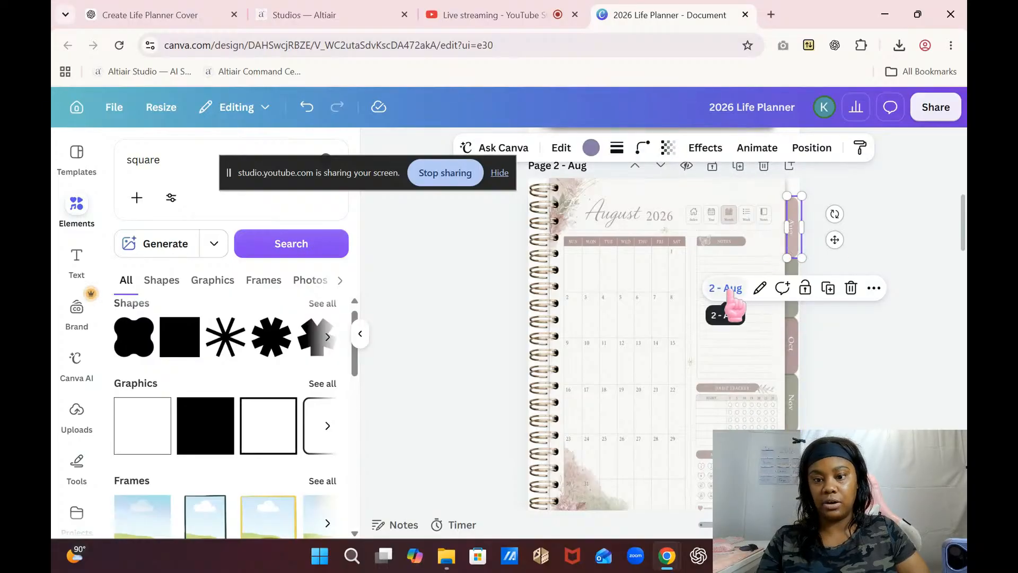
left_click(910, 335)
left_click(793, 283)
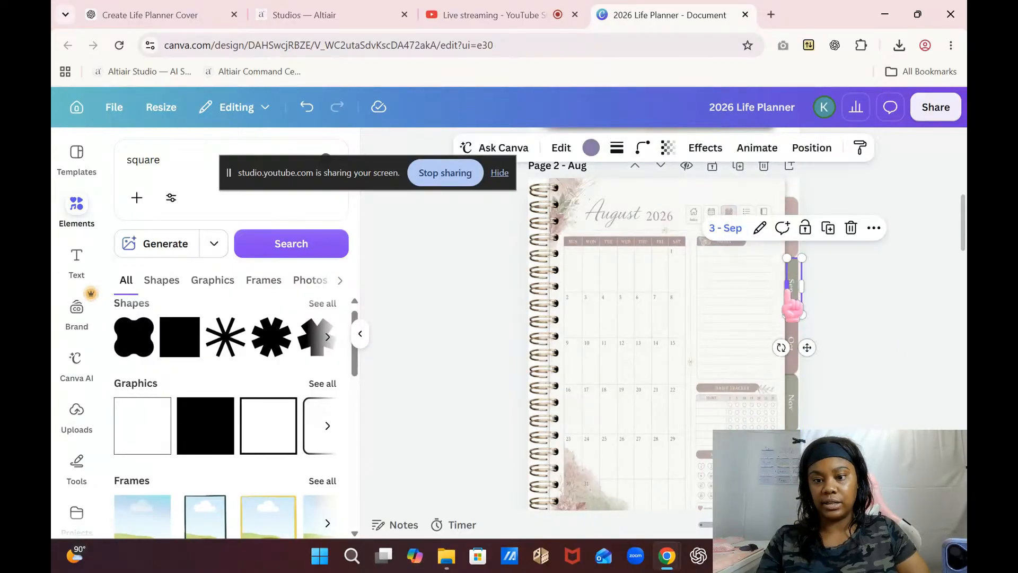
left_click(872, 391)
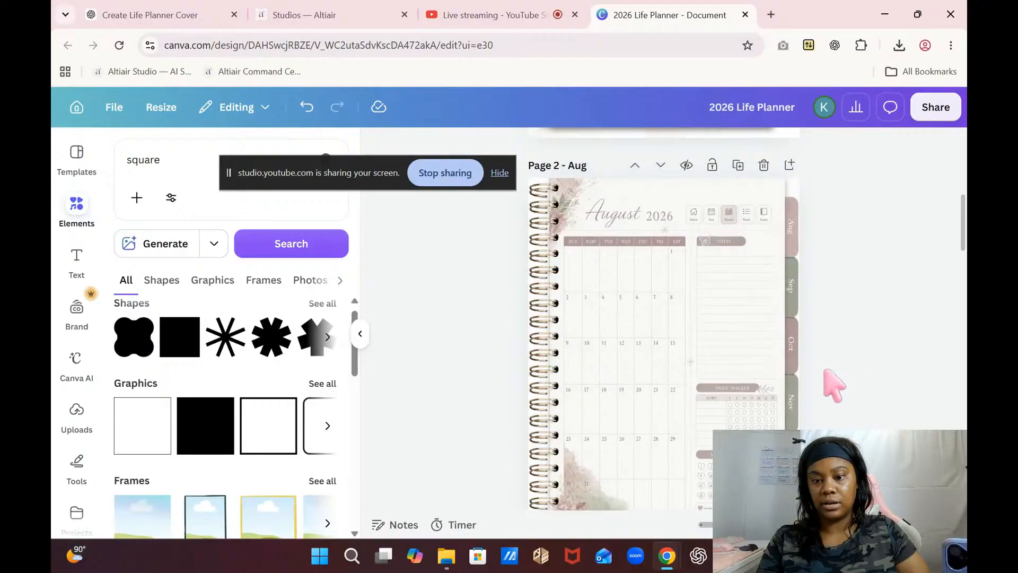
left_click(791, 358)
left_click(895, 402)
left_click(791, 403)
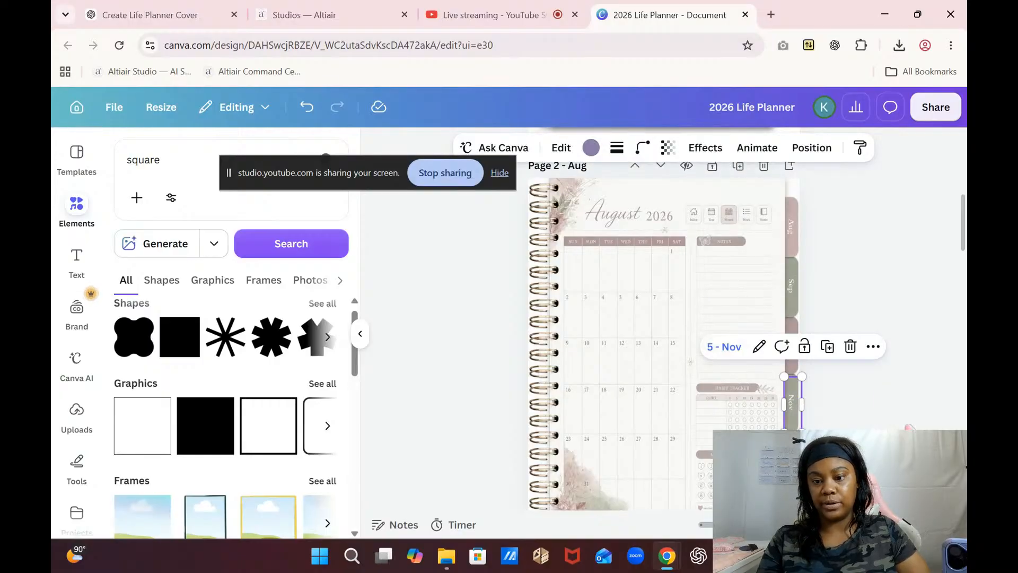
left_click(908, 426)
left_click(791, 459)
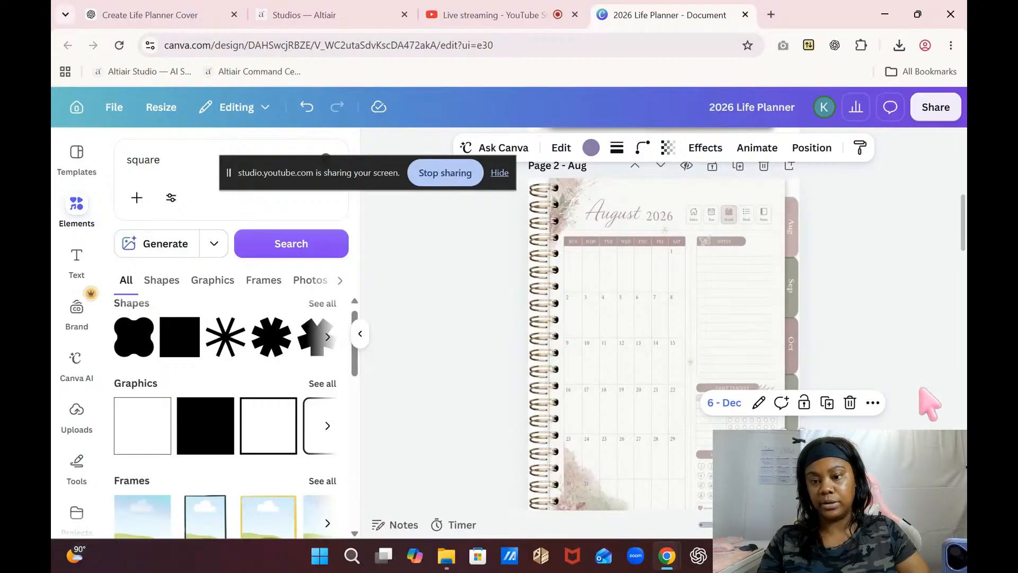
left_click(921, 389)
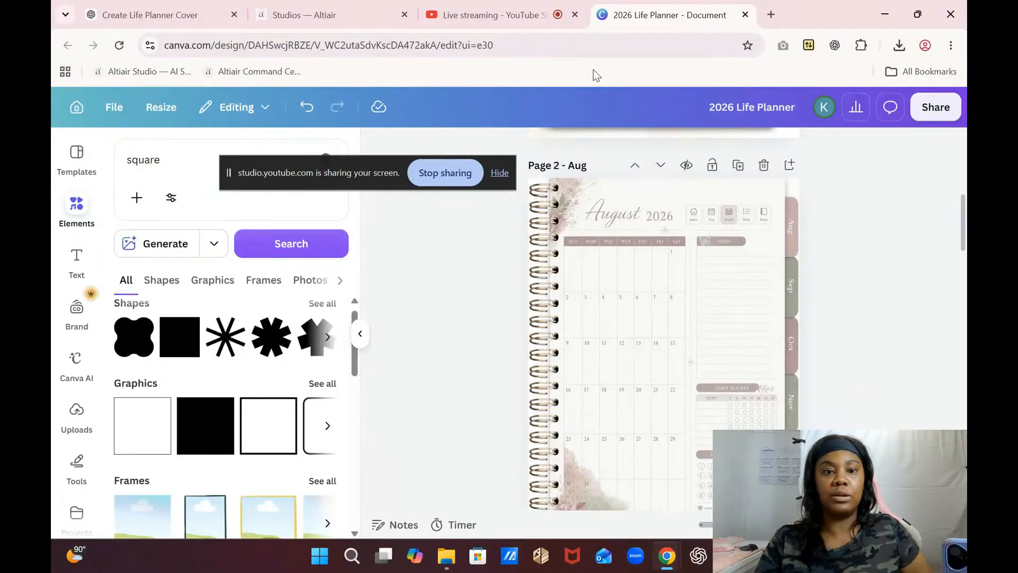
left_click(486, 10)
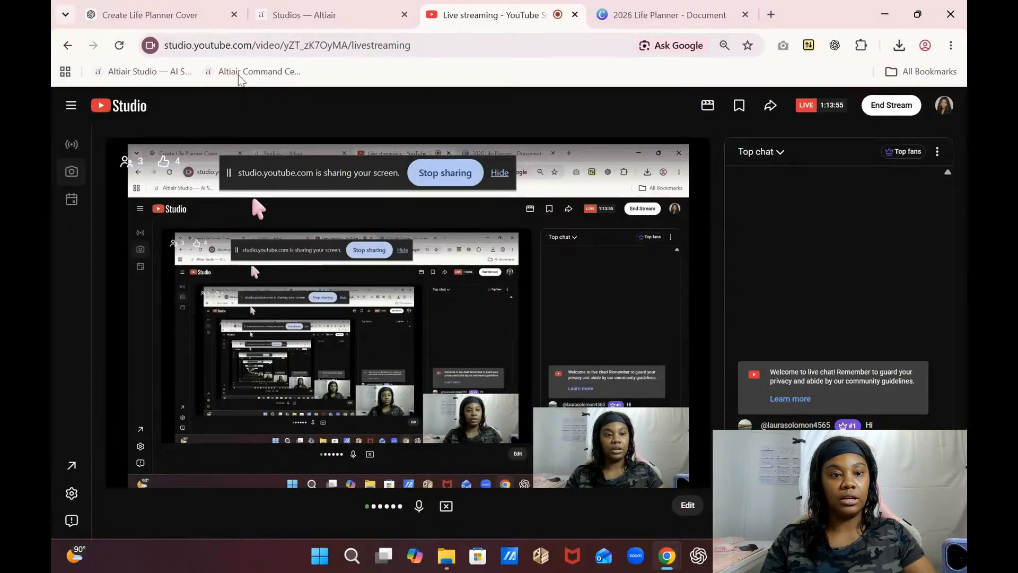
left_click(300, 18)
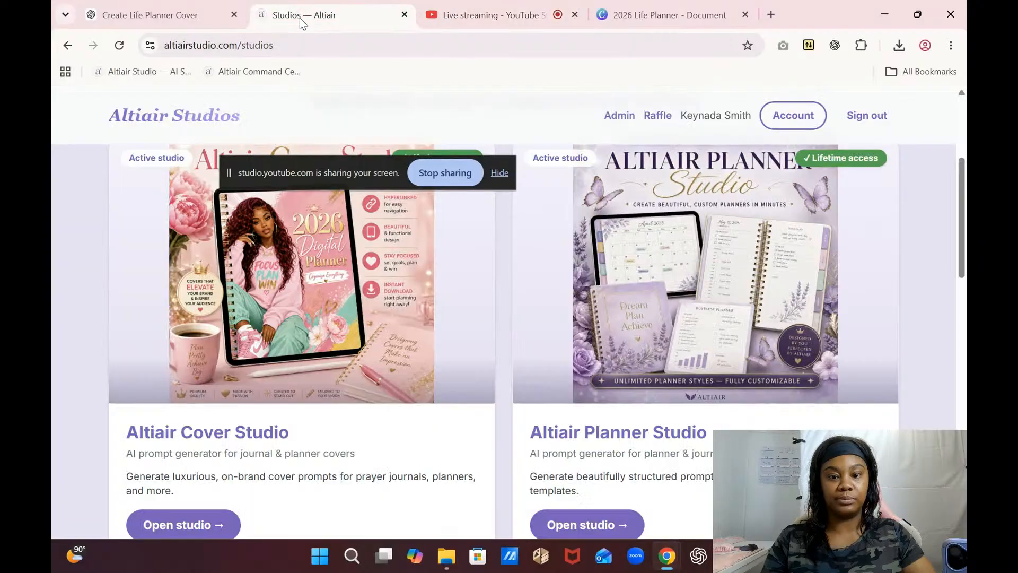
left_click(486, 18)
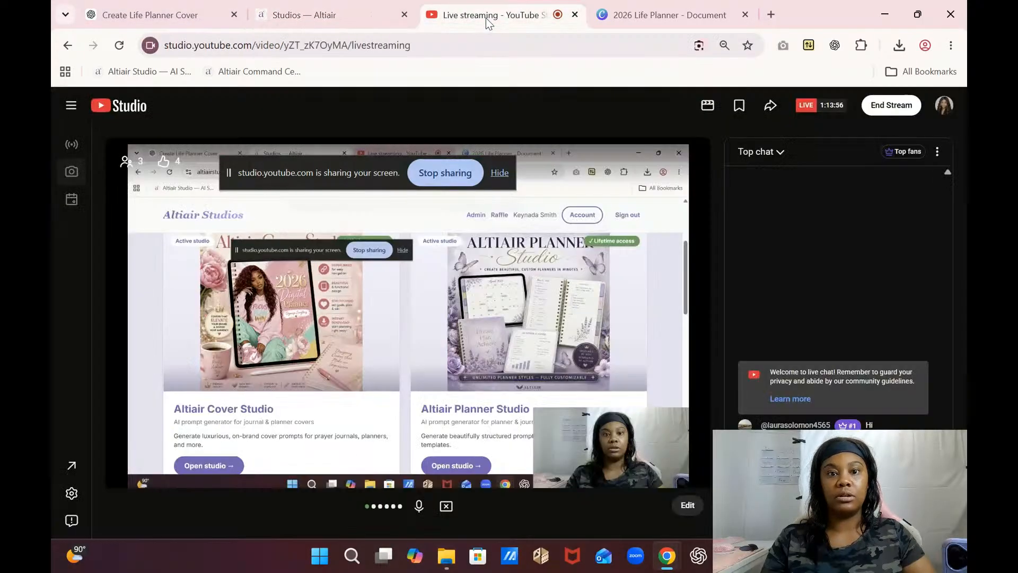
left_click(647, 15)
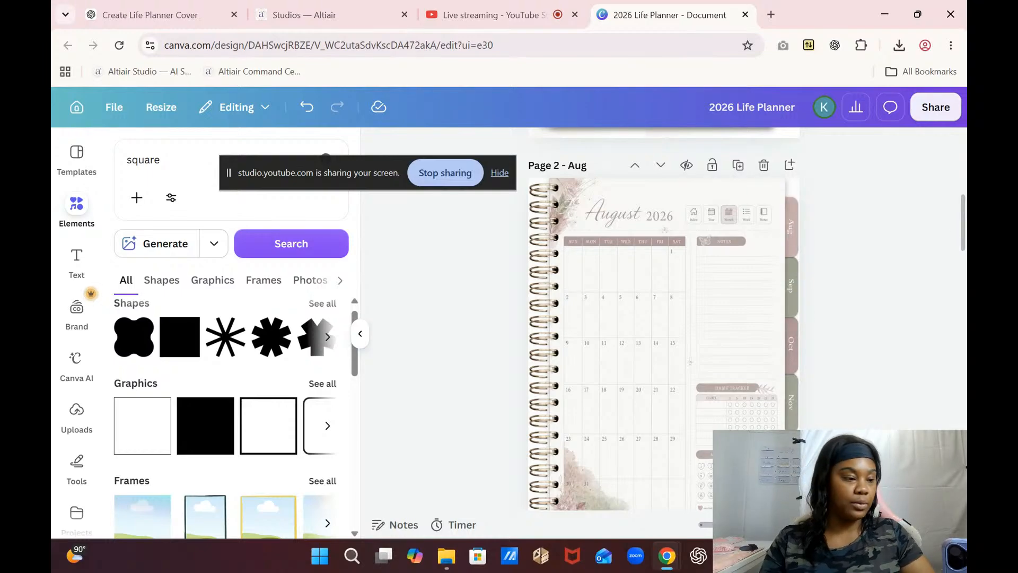
left_click(795, 237)
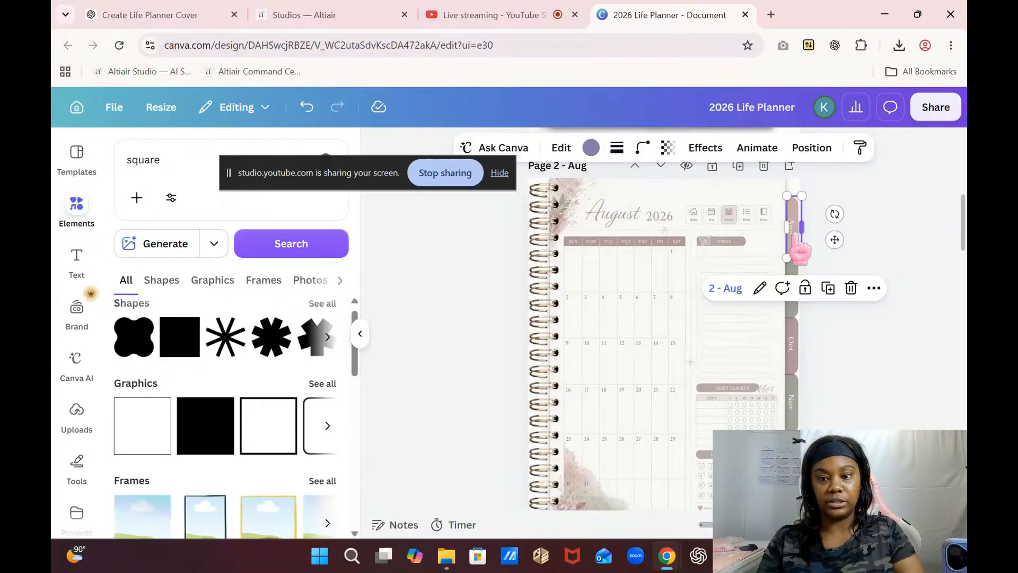
left_click(789, 273)
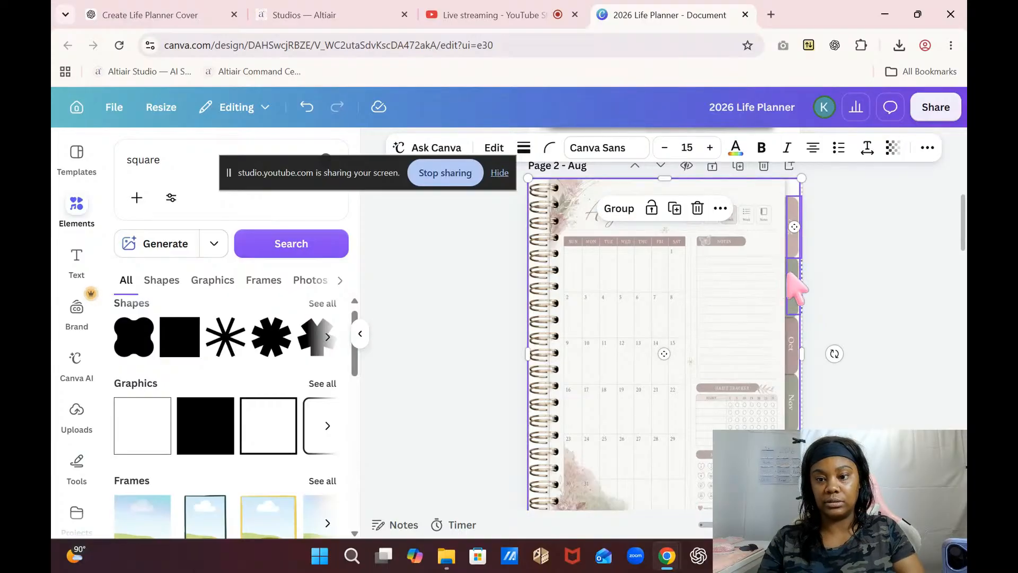
left_click(797, 303)
left_click(845, 277)
- Group the five invisible linked squares over the Aug, Sep, Oct, Nov and Dec tabs on the August page
left_click(792, 244)
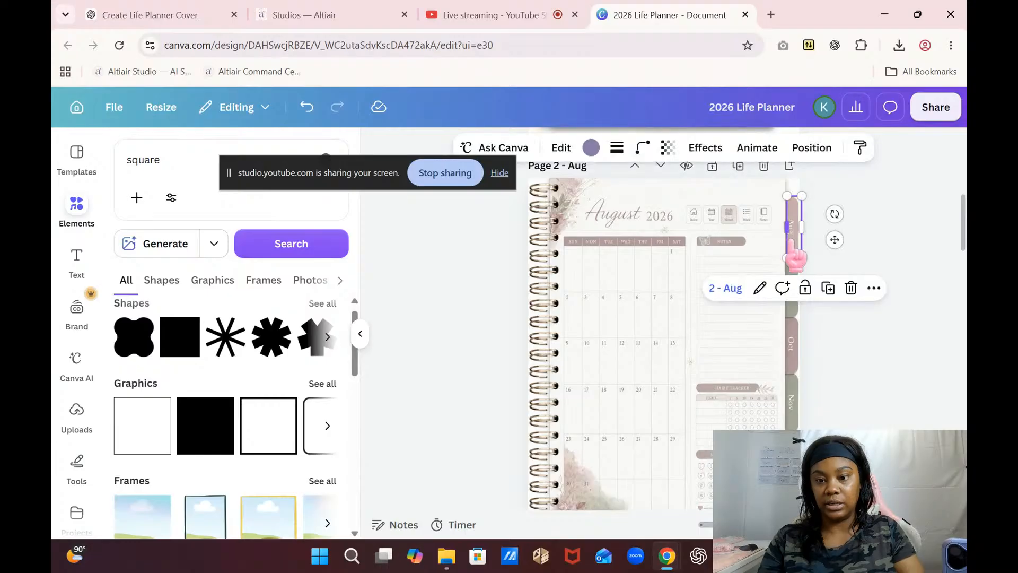
left_click(794, 300, "shift")
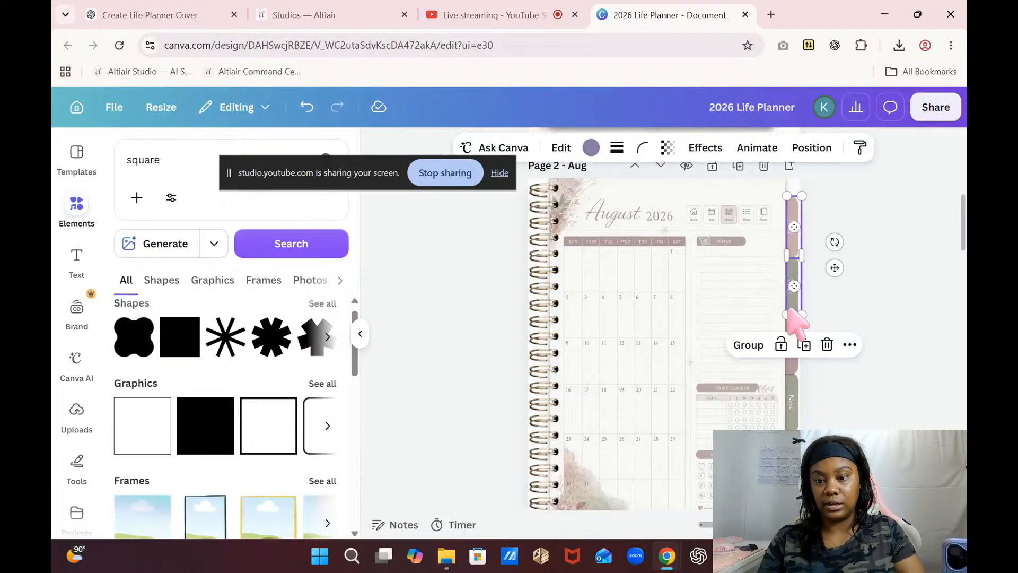
left_click(789, 361, "shift")
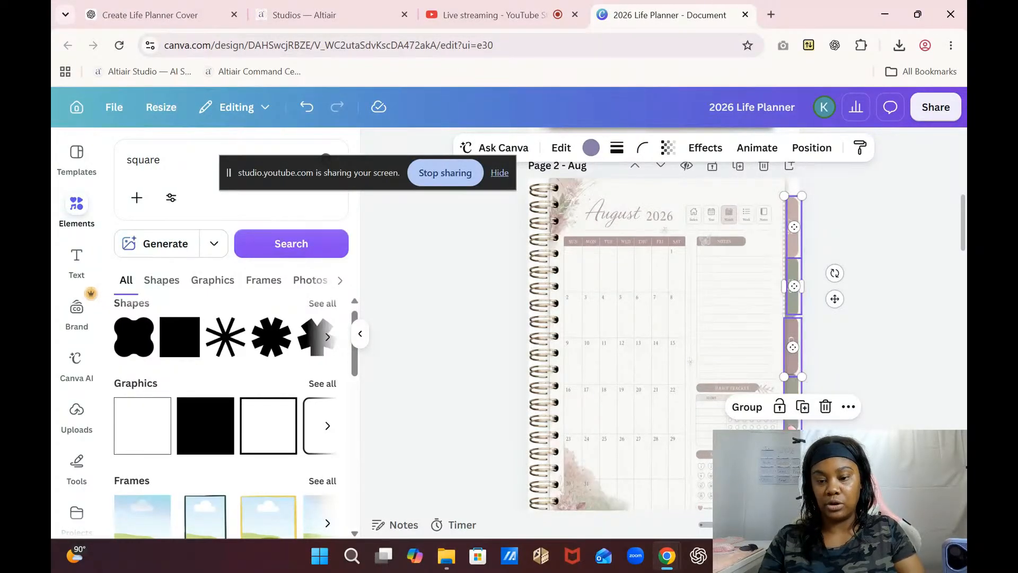
left_click(791, 427, "shift")
left_click(792, 462, "shift")
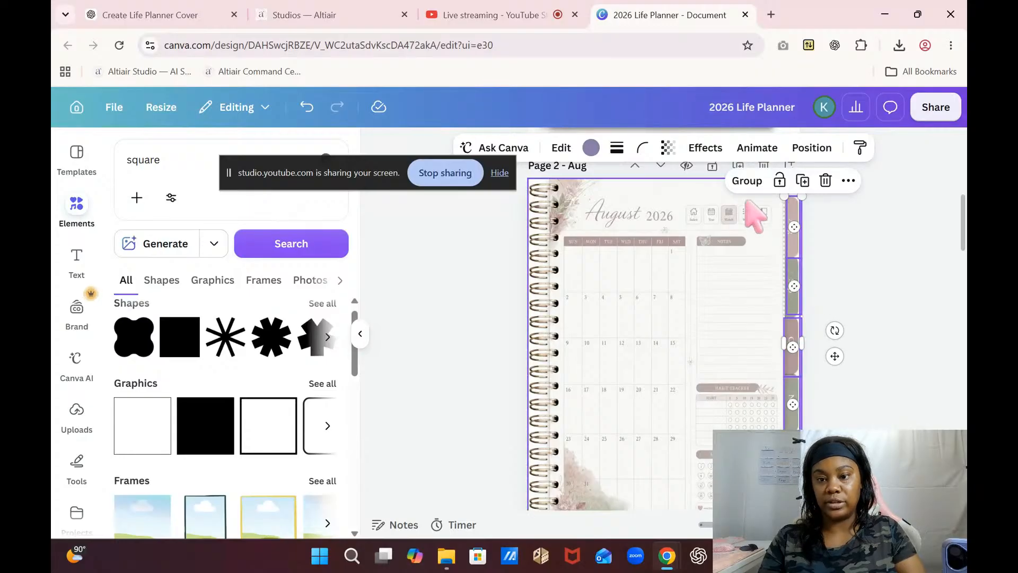
left_click(754, 182)
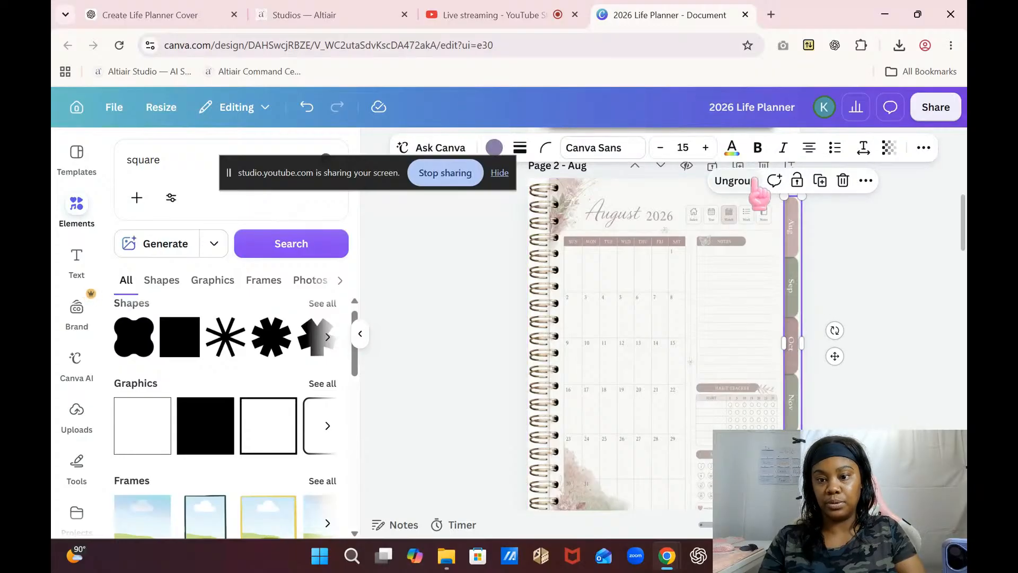
- Duplicate the group of linked squares on the August page and try to move the copy down onto the September page
left_click(820, 182)
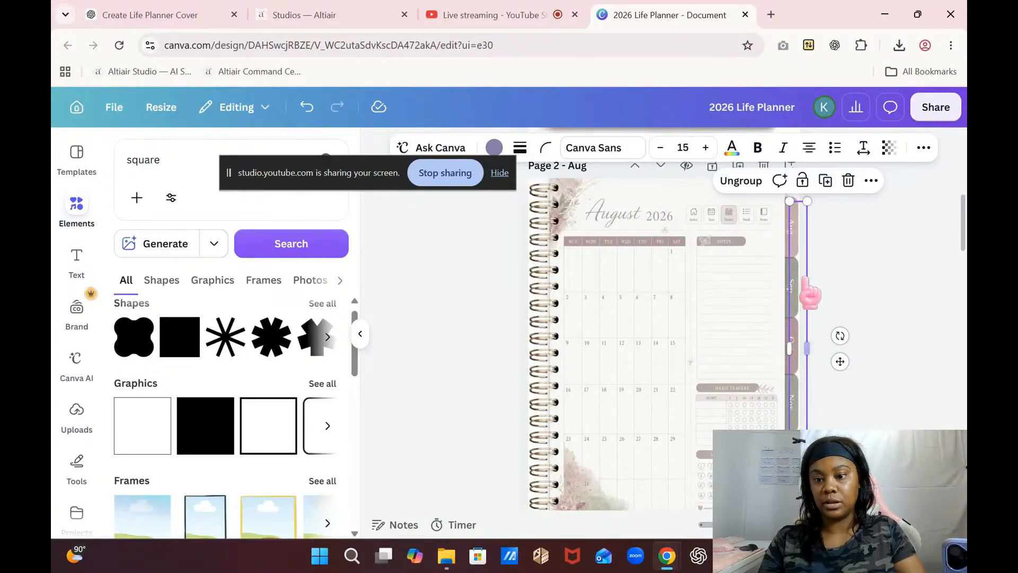
left_click_drag(807, 349, 802, 348)
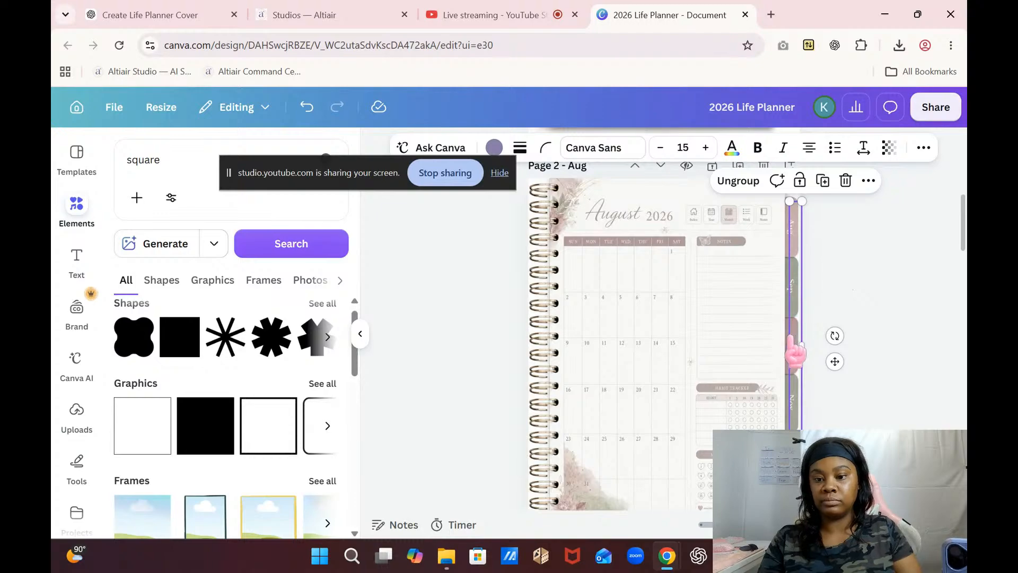
left_click_drag(789, 347, 746, 344)
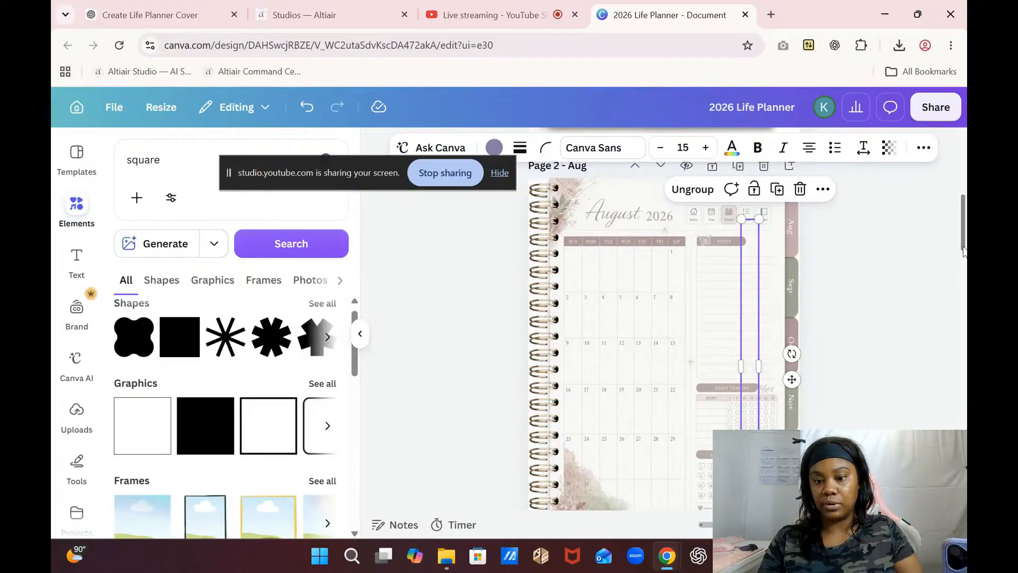
scroll(964, 233, "down", 3)
left_click_drag(748, 245, 740, 483)
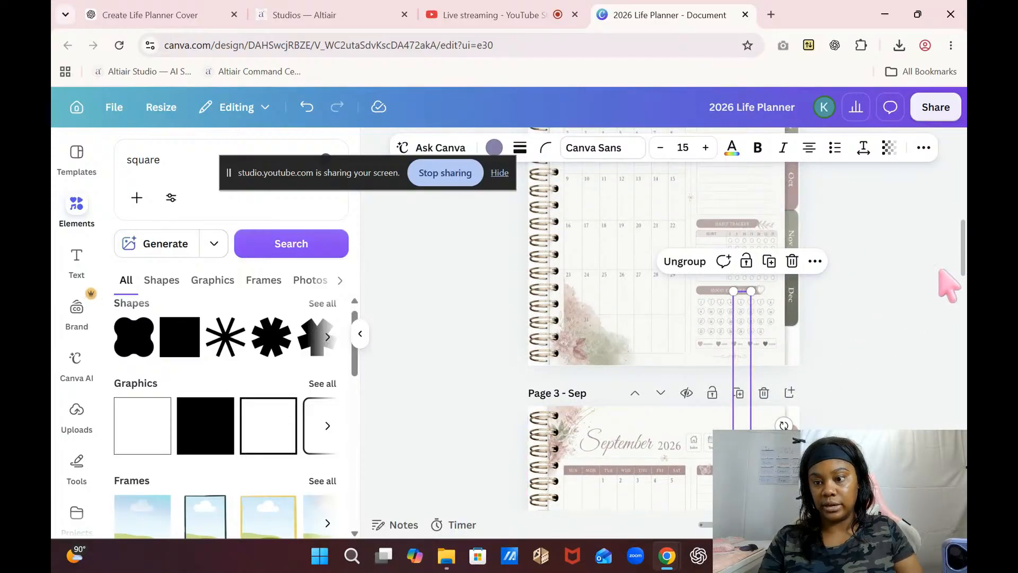
scroll(964, 291, "down", 3)
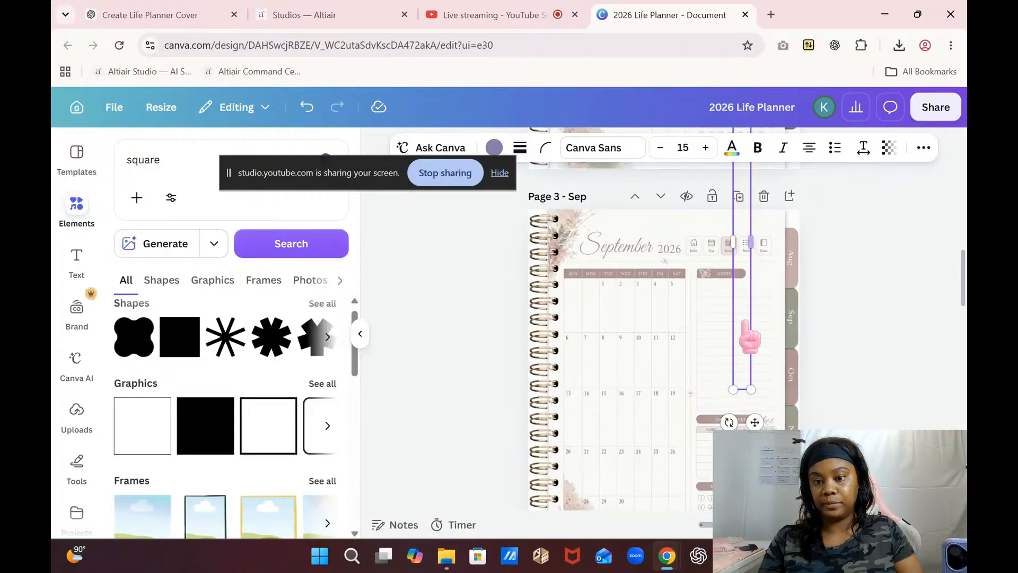
left_click_drag(746, 330, 746, 353)
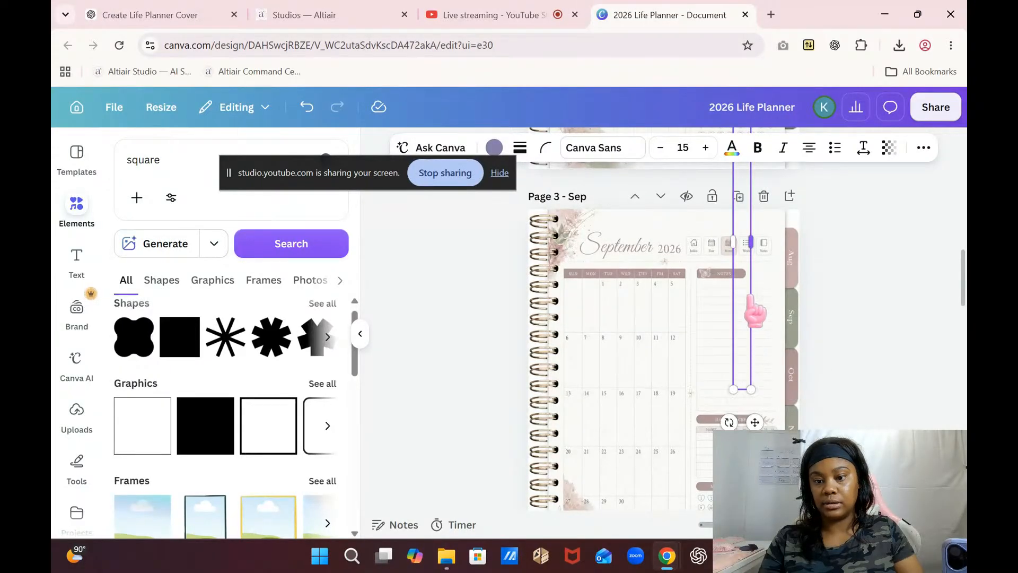
mouse_move(740, 289)
left_mouse_down()
mouse_move(741, 309)
mouse_move(743, 288)
left_mouse_up()
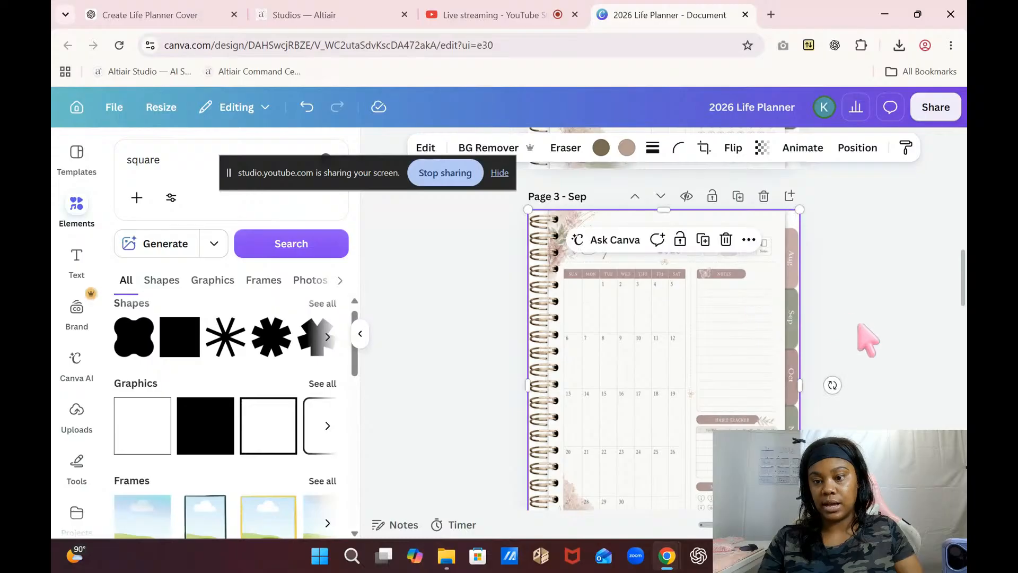
- Lock the background planner image on the September page
left_click(891, 308)
left_click_drag(965, 293, 965, 250)
left_click(675, 359)
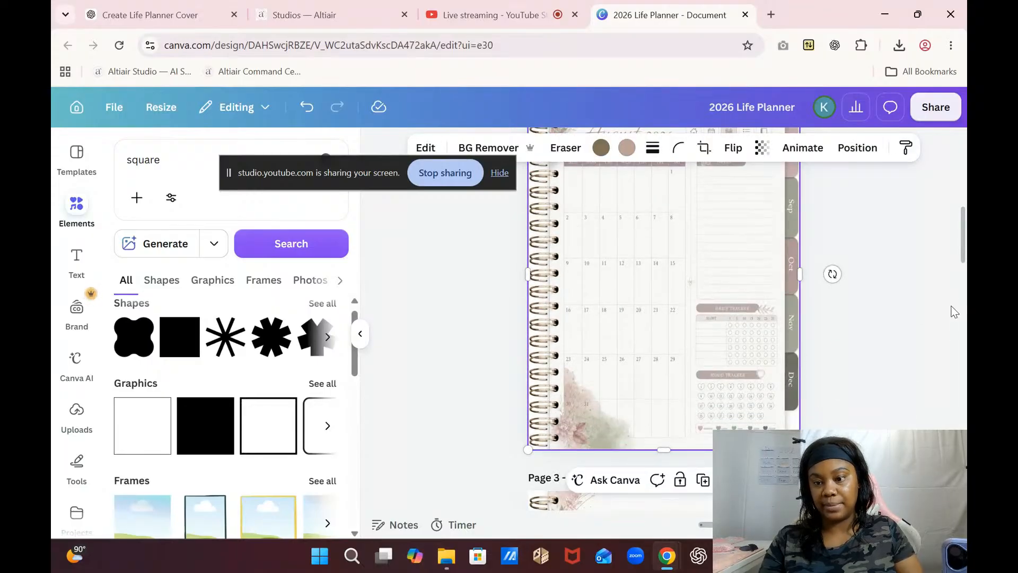
left_click_drag(965, 257, 965, 304)
mouse_move(675, 332)
left_mouse_down()
mouse_move(567, 417)
mouse_move(672, 334)
mouse_move(681, 341)
left_mouse_up()
left_click(736, 249)
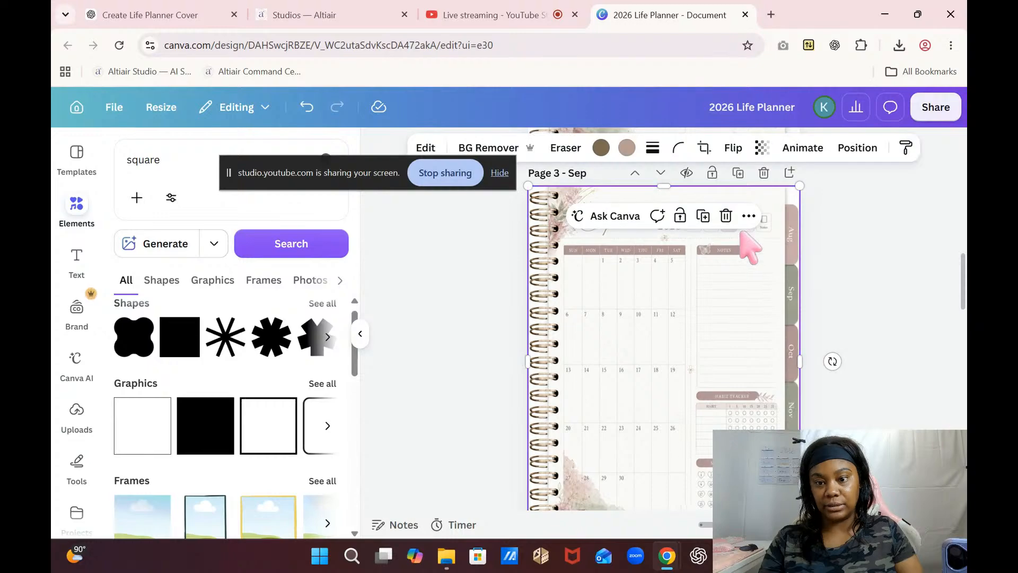
left_click(748, 216)
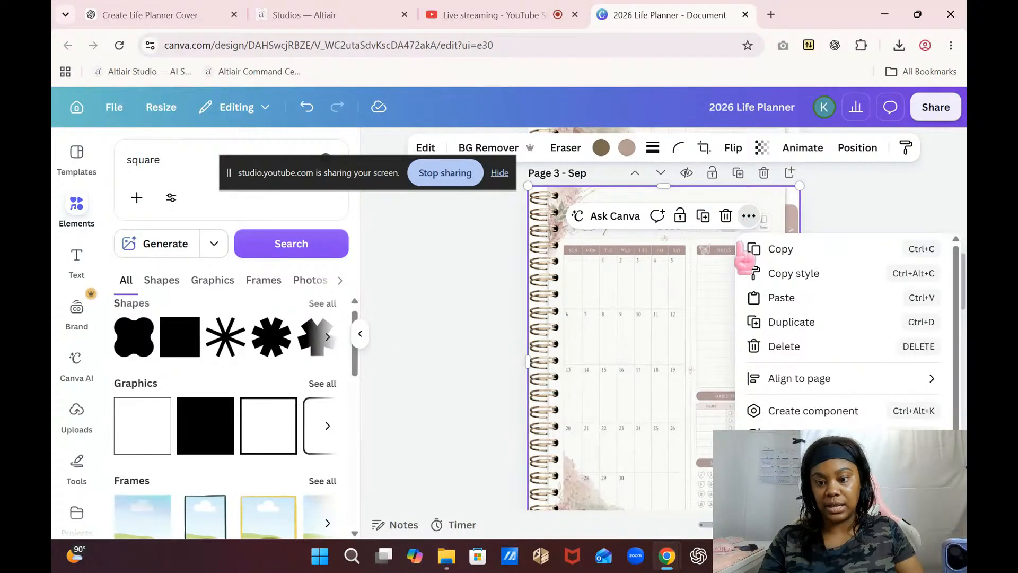
mouse_move(785, 461)
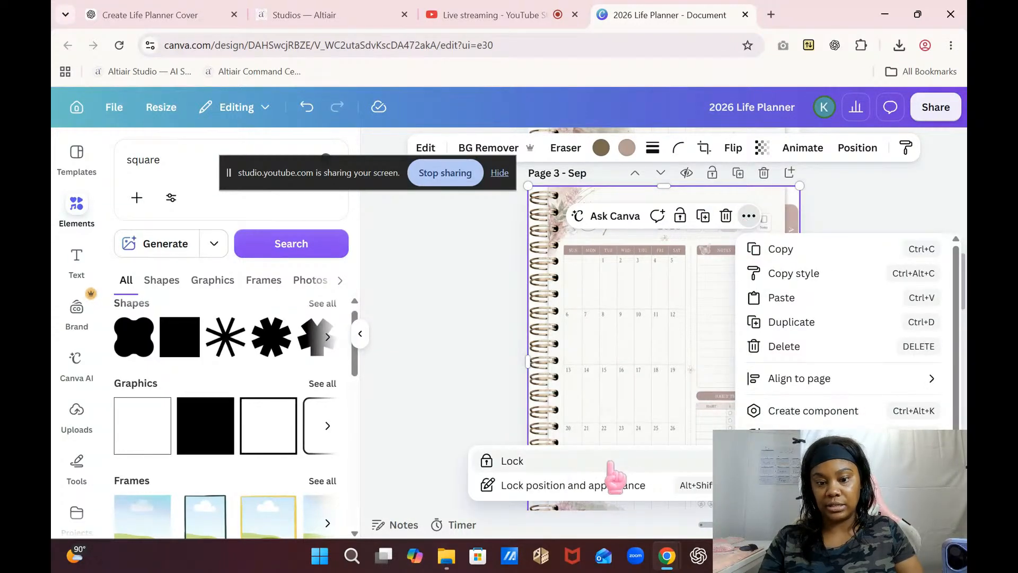
left_click(612, 482)
left_click(894, 361)
- Lock the background planner images on the October, November and December pages
left_click_drag(962, 285, 962, 344)
left_click(742, 327)
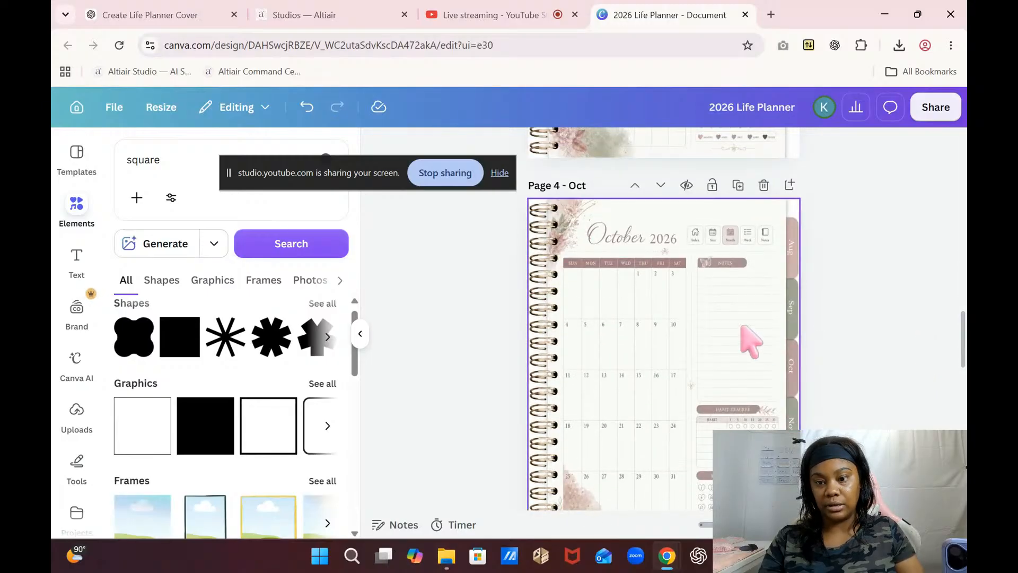
left_click(680, 228)
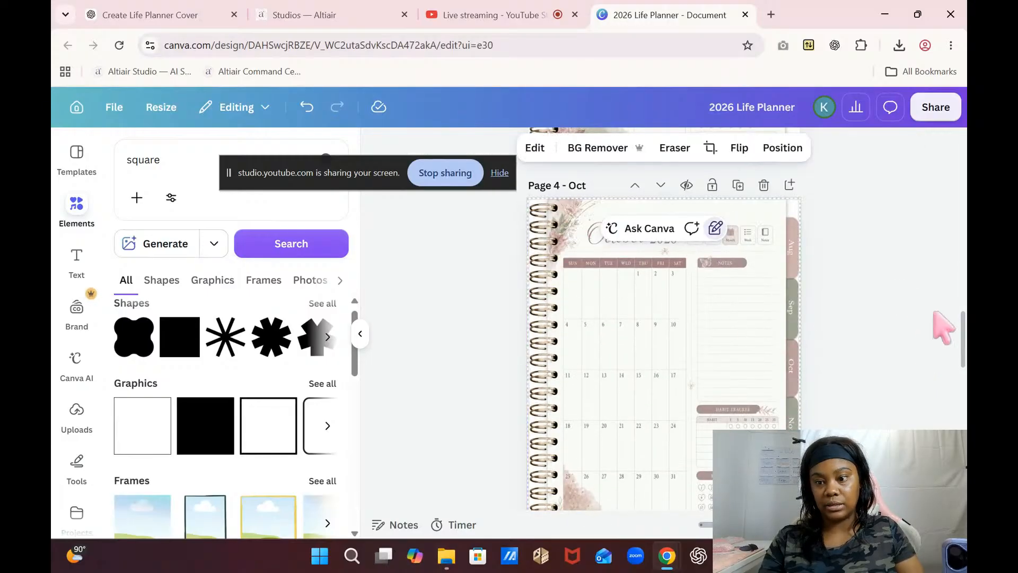
left_click_drag(959, 324, 960, 393)
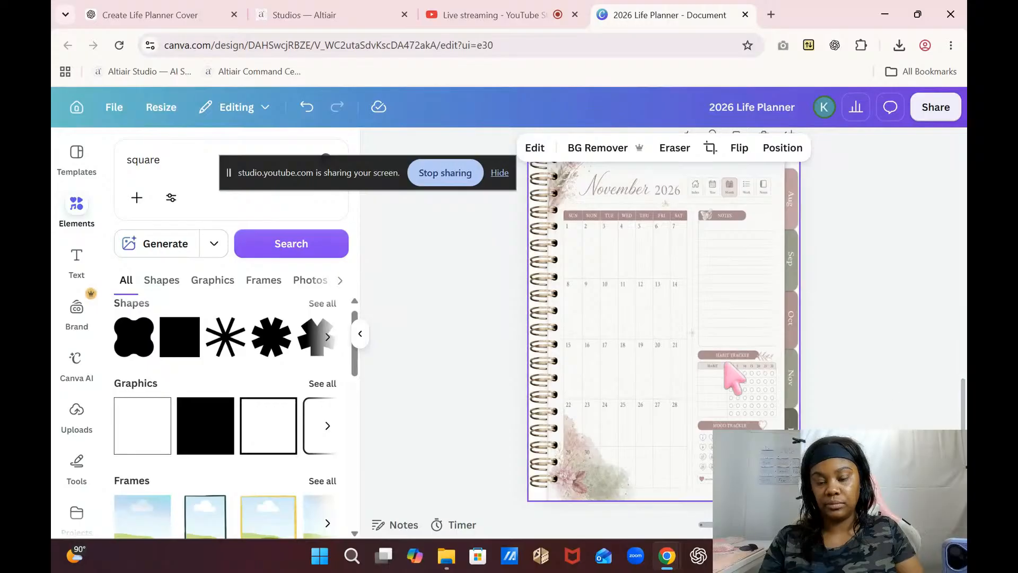
left_click(692, 318)
left_click(680, 471)
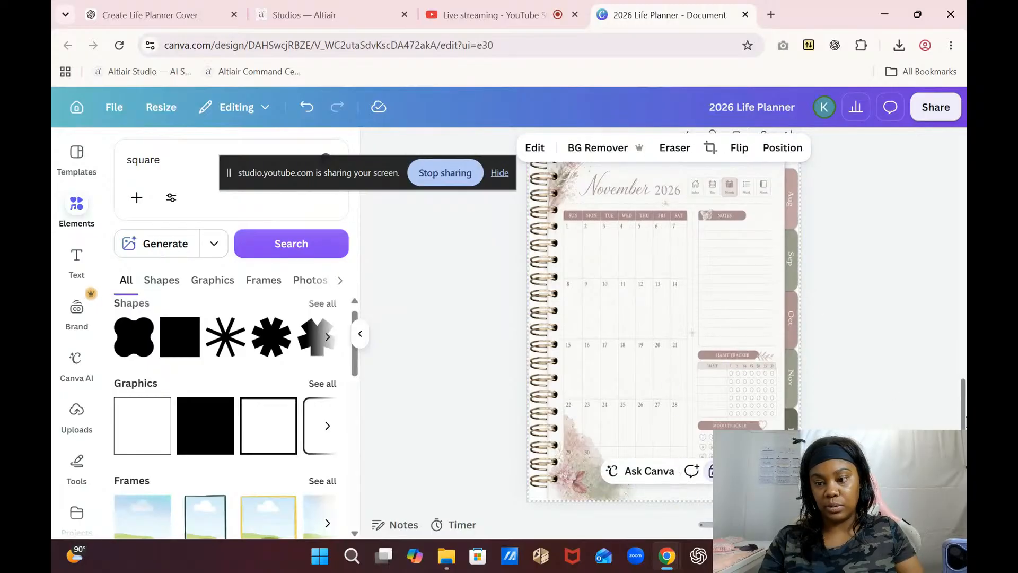
left_click_drag(962, 416, 962, 477)
left_click(734, 364)
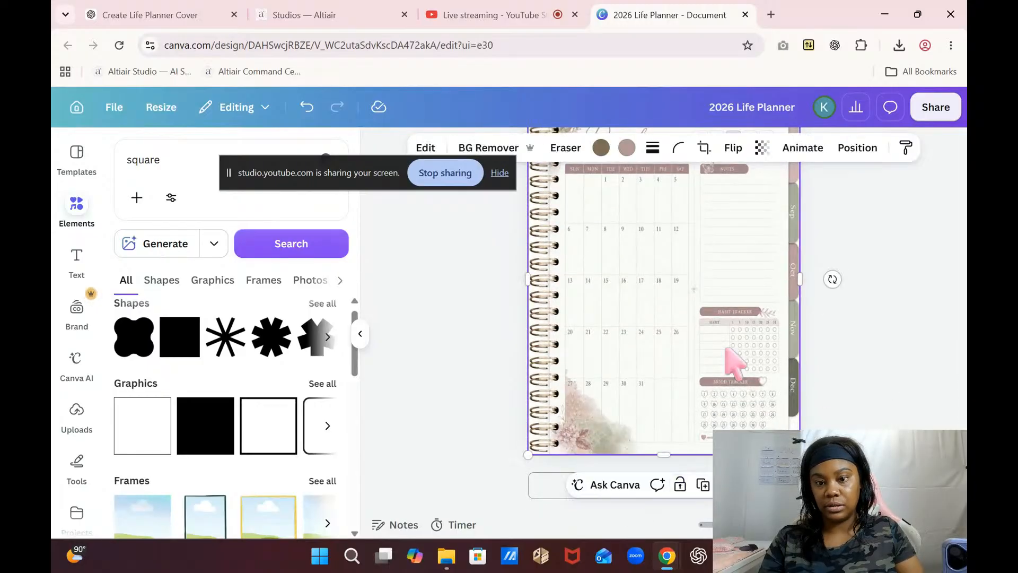
left_click(680, 485)
- Reposition the group of linked squares so it lines up over the month tabs on the August page
left_click_drag(963, 457, 965, 231)
left_click(794, 284)
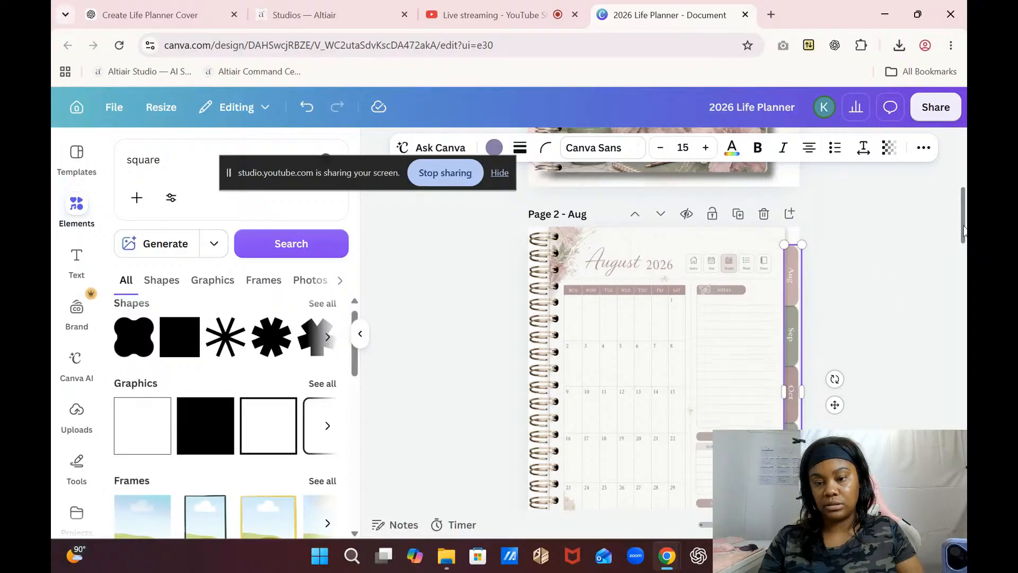
left_click_drag(789, 341, 760, 344)
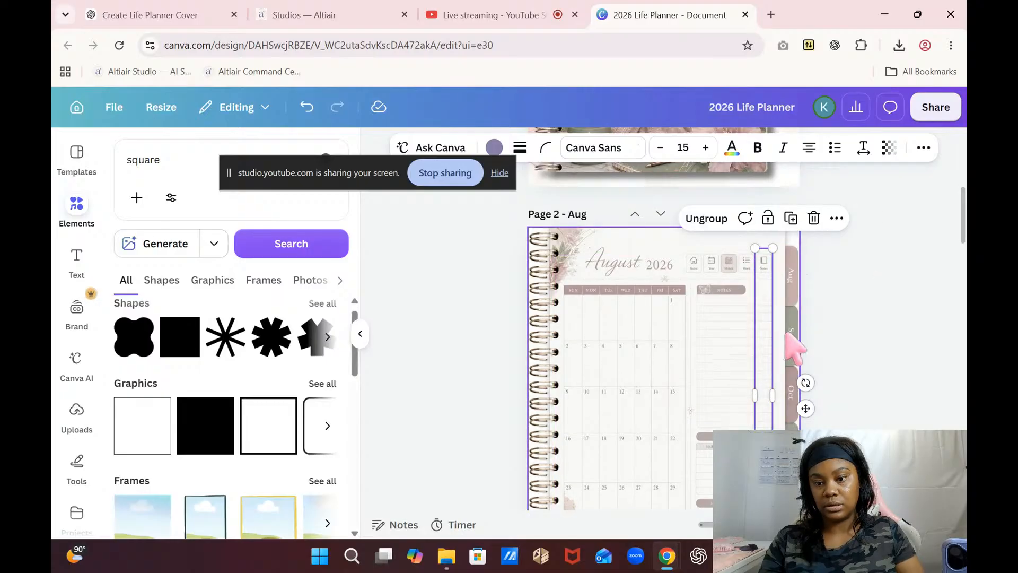
left_click_drag(767, 345, 785, 333)
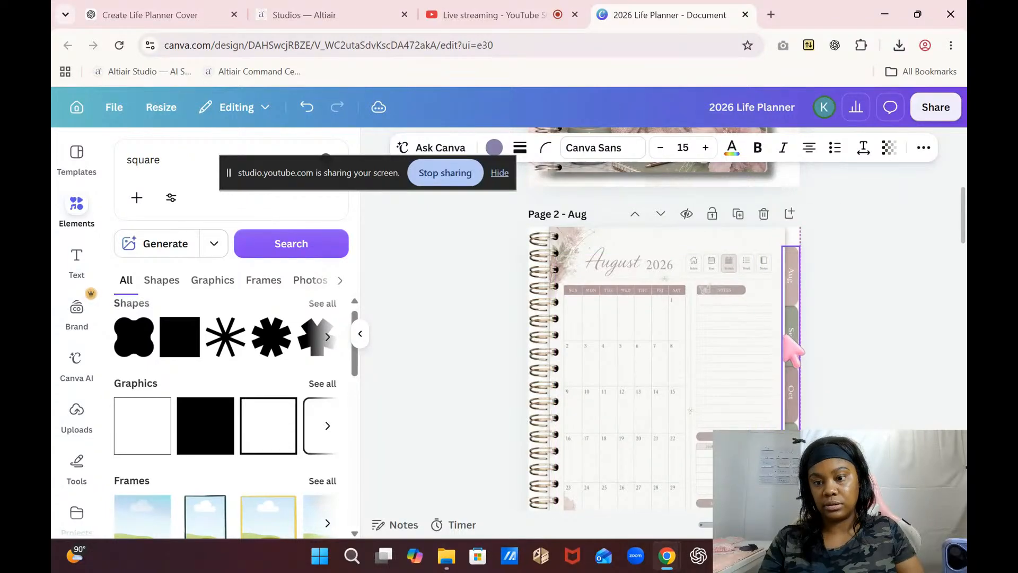
left_click_drag(786, 335, 786, 335)
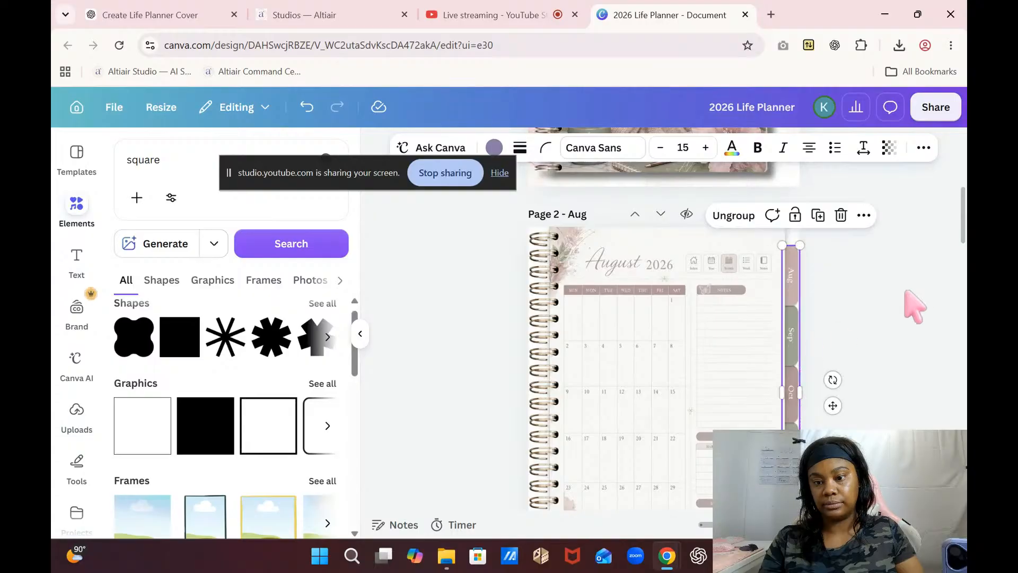
mouse_move(963, 238)
left_mouse_down()
mouse_move(961, 254)
mouse_move(962, 241)
left_mouse_up()
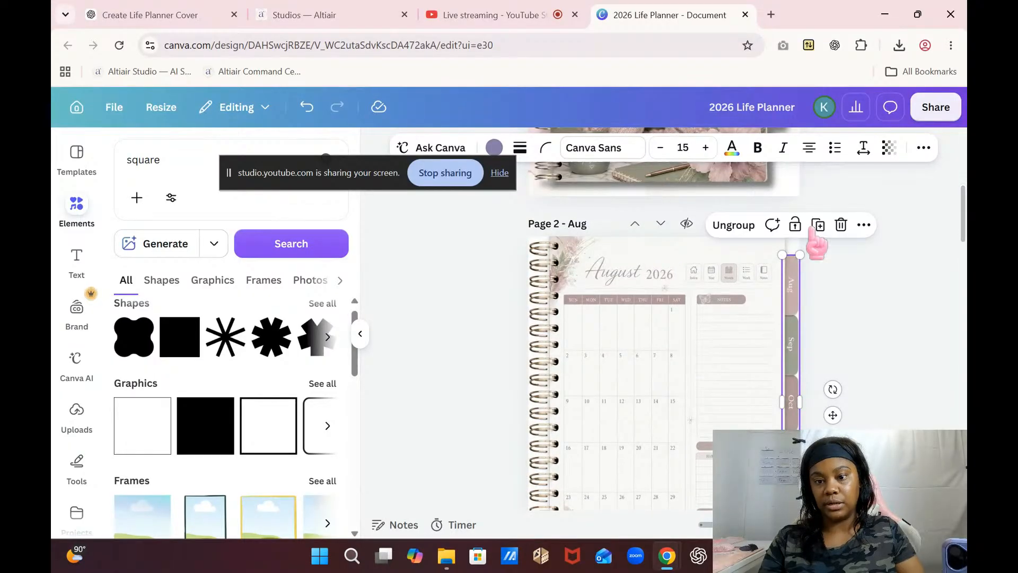
- Ungroup the linked squares on the August page and check the page links of the individual squares
left_click(734, 224)
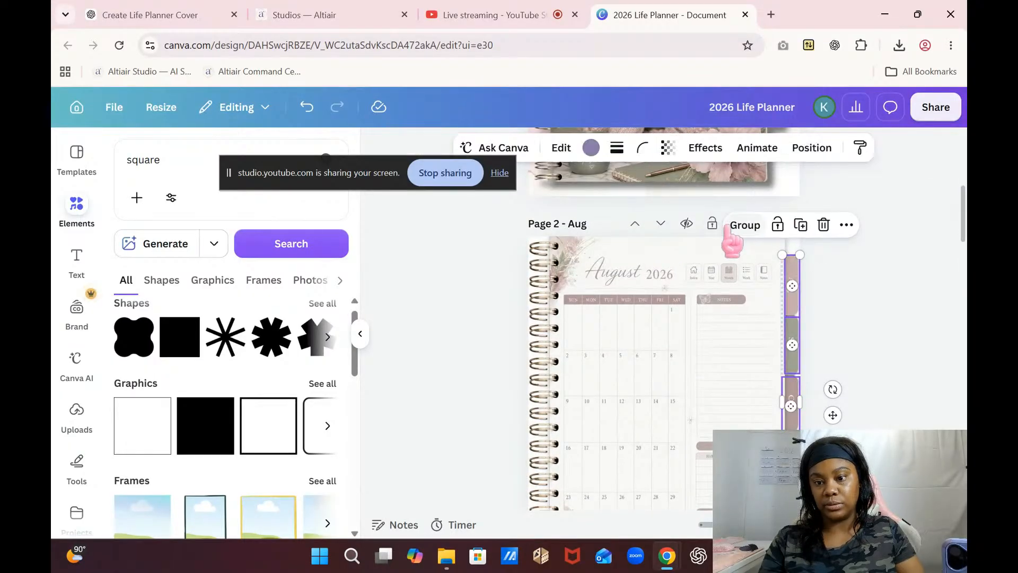
left_click(851, 326)
left_click(793, 306)
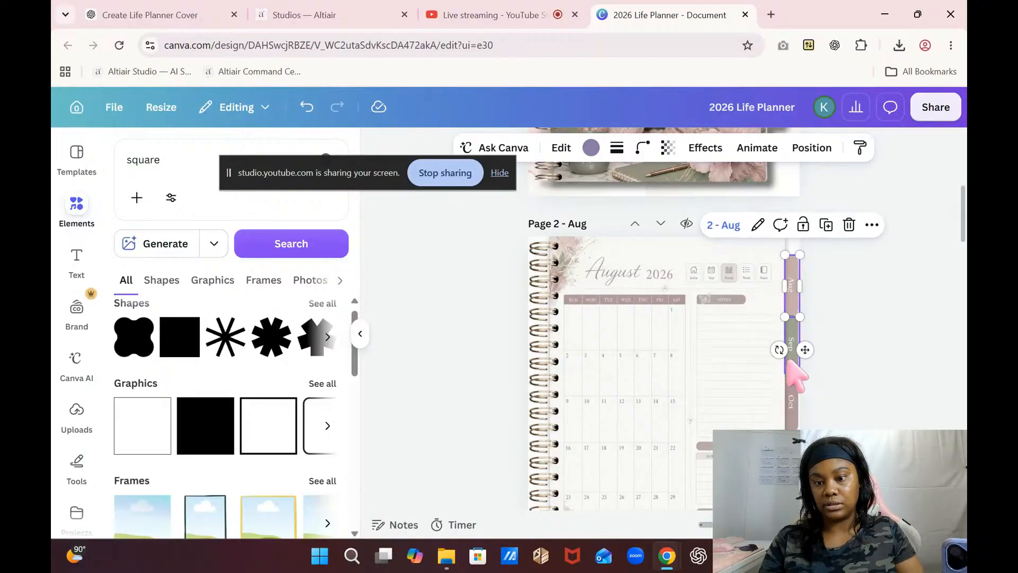
left_click(793, 344)
left_click(791, 416)
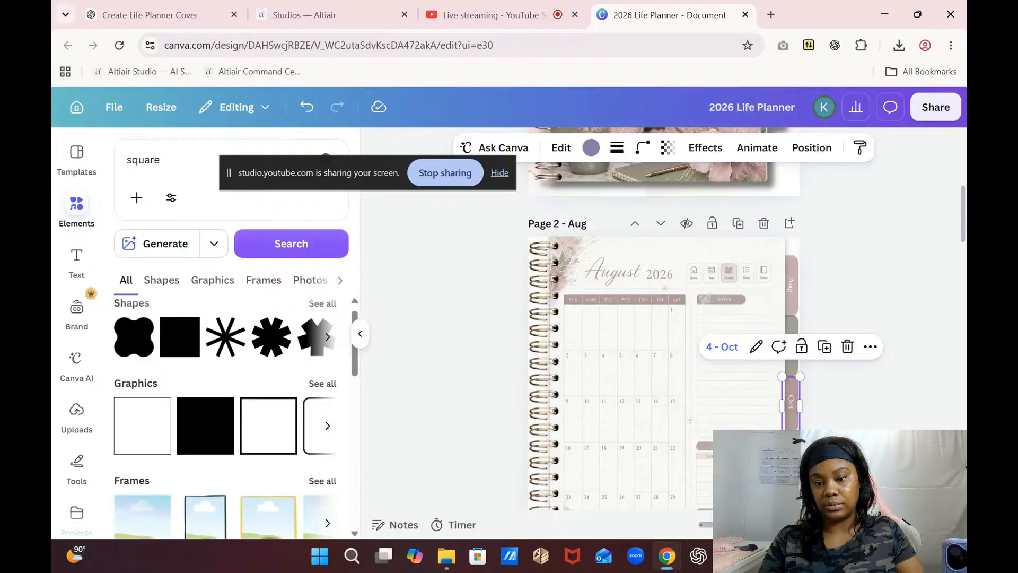
left_click_drag(800, 435, 798, 430)
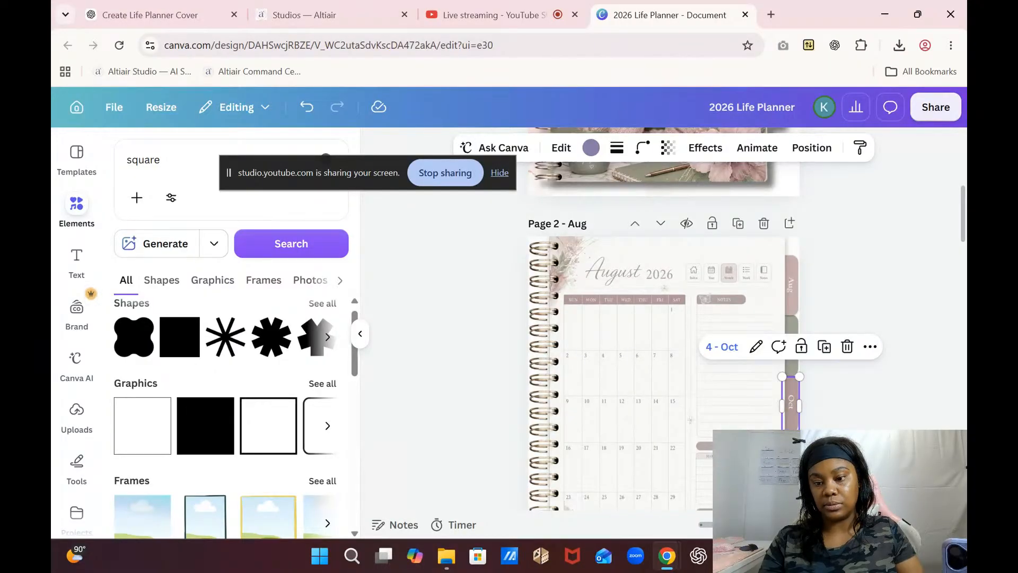
left_click_drag(963, 235, 962, 256)
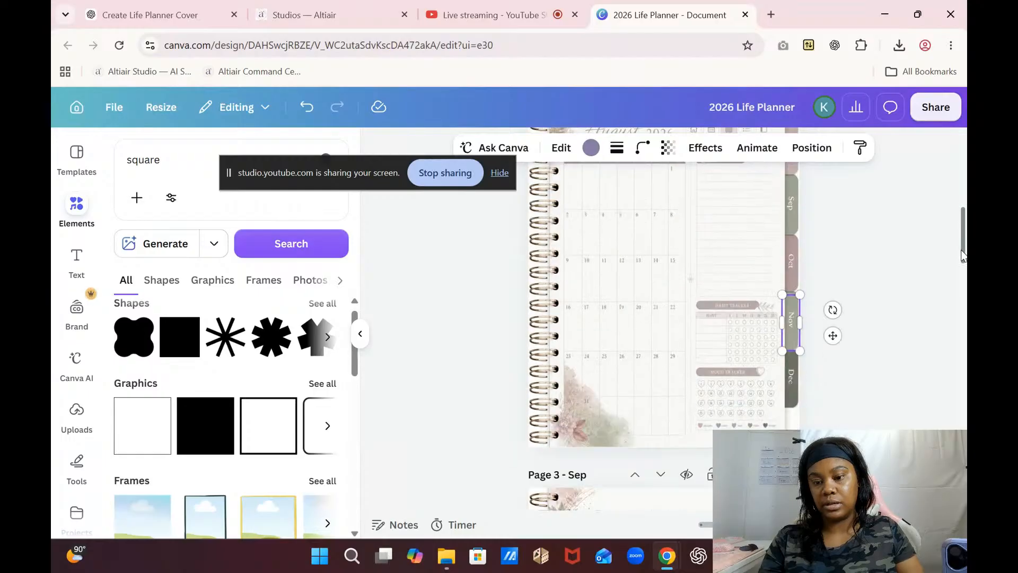
left_click(791, 368)
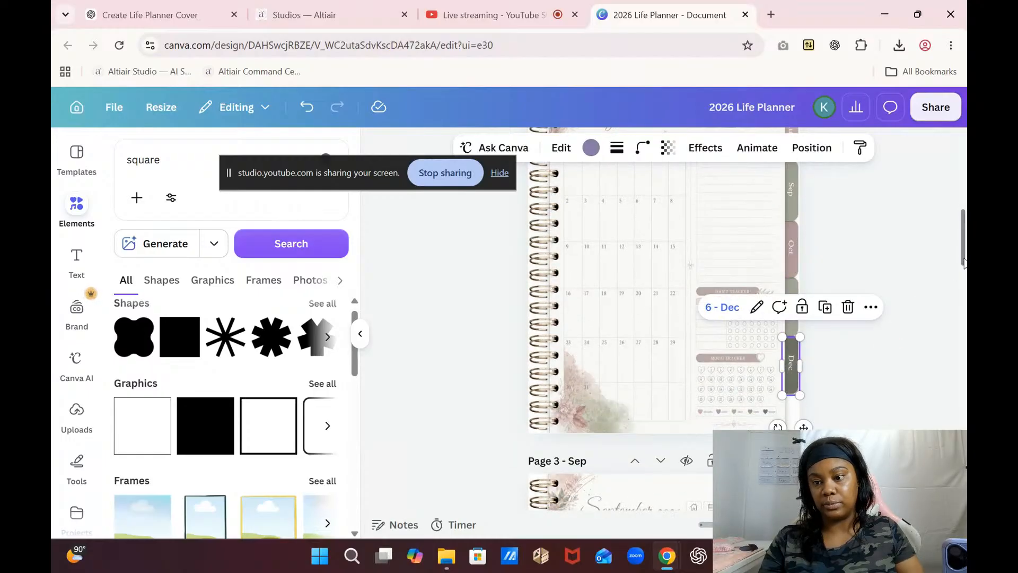
mouse_move(963, 259)
left_mouse_down()
mouse_move(963, 231)
mouse_move(964, 243)
left_mouse_up()
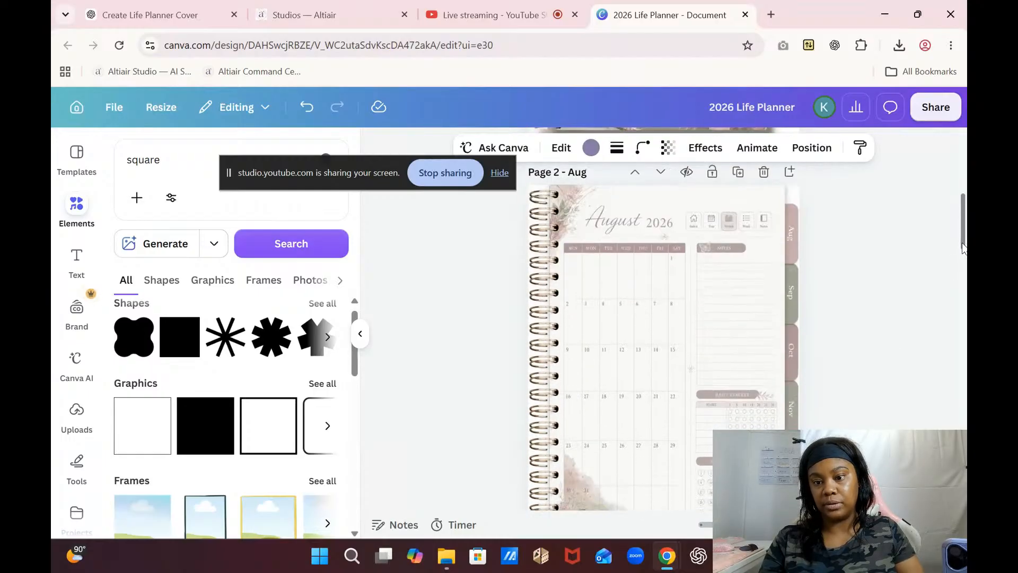
- Lock the background planner image on the August page
left_click(837, 214)
left_click_drag(833, 213, 843, 312)
left_click(642, 285)
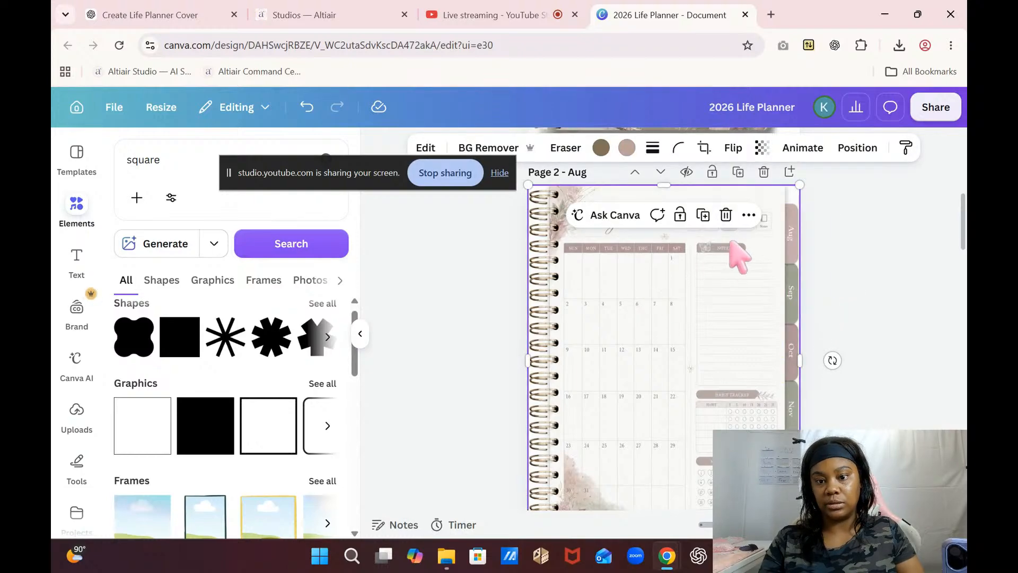
left_click(680, 216)
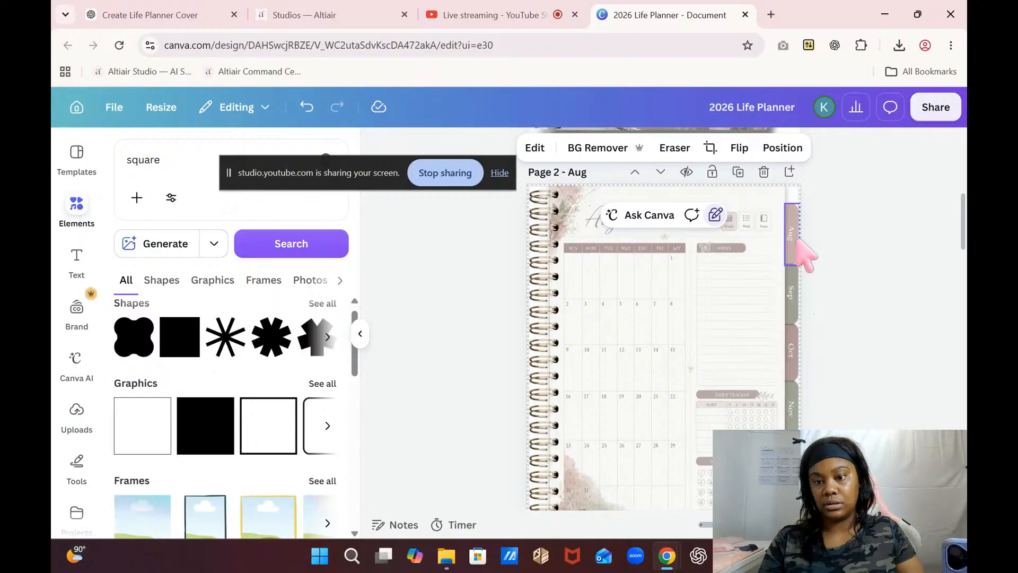
- Select all the linked squares over the August page's month tabs and group them again
scroll(798, 228, "up", 5)
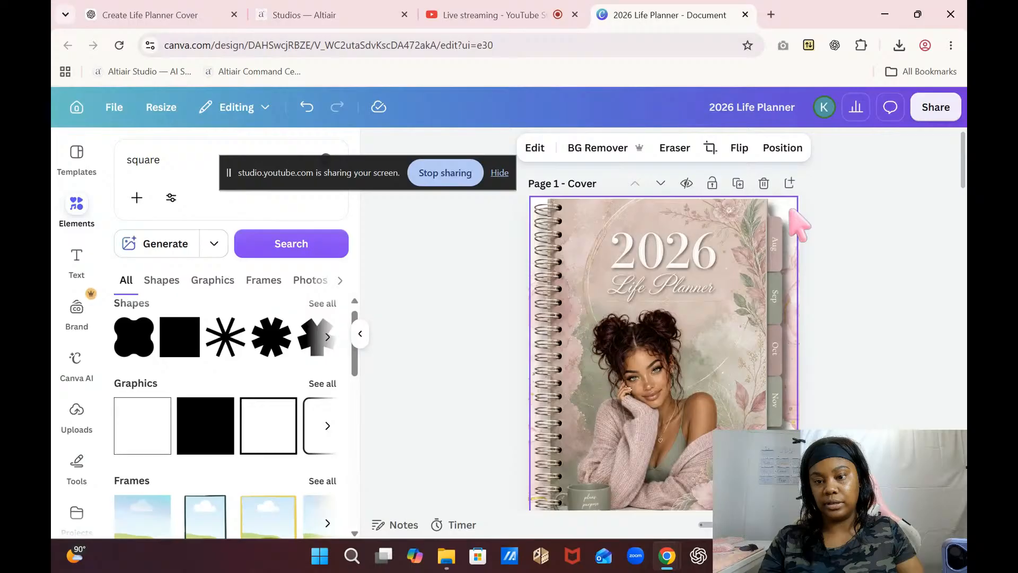
left_click_drag(961, 171, 964, 235)
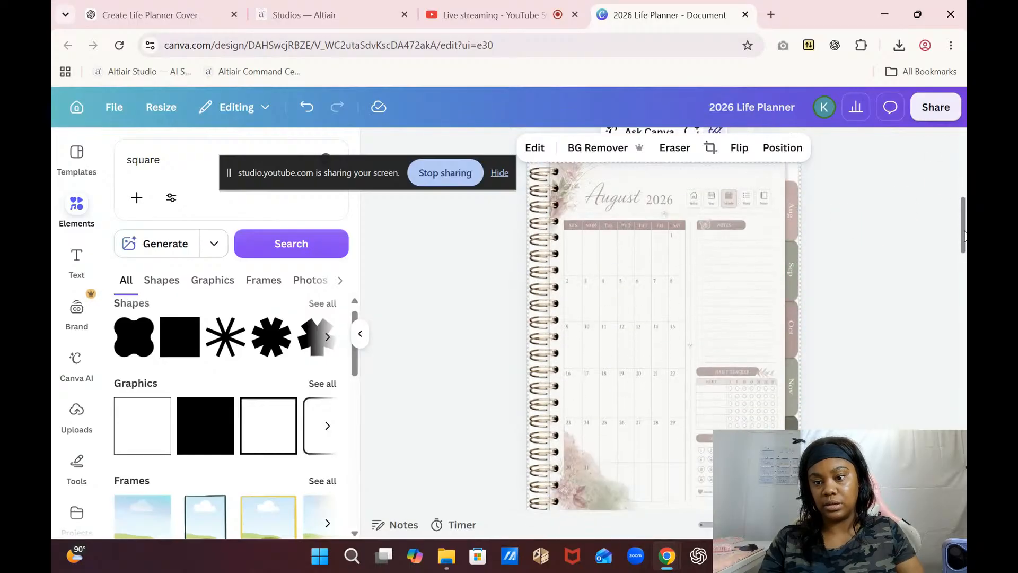
left_click(891, 258)
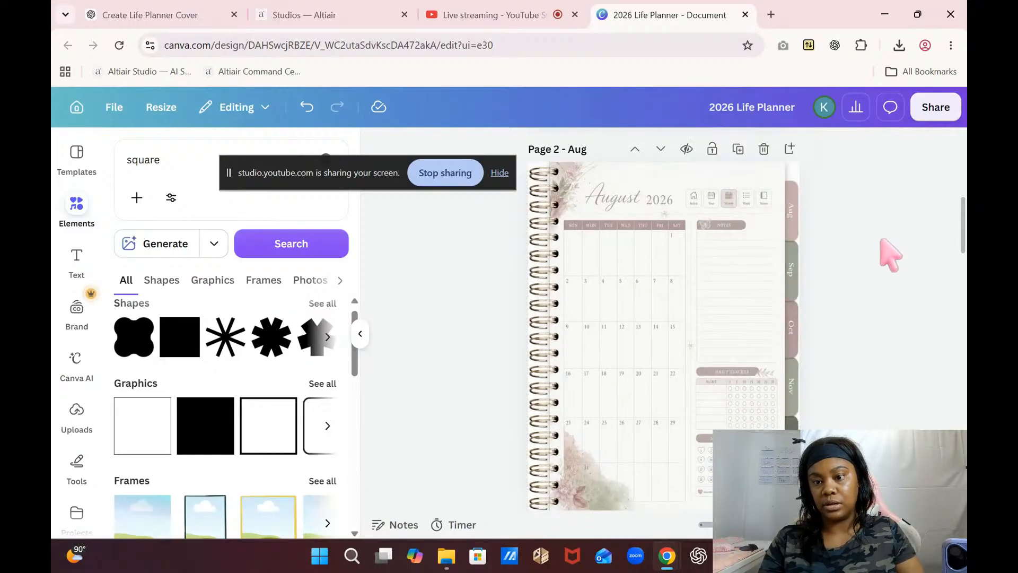
left_click(798, 196)
left_click(810, 192)
left_click_drag(816, 197, 784, 443)
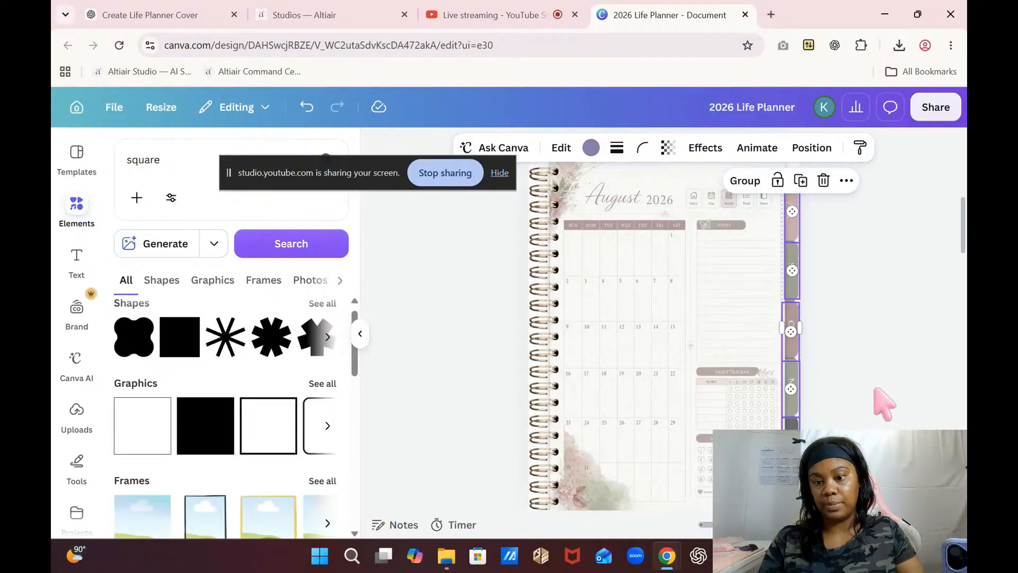
left_click(746, 181)
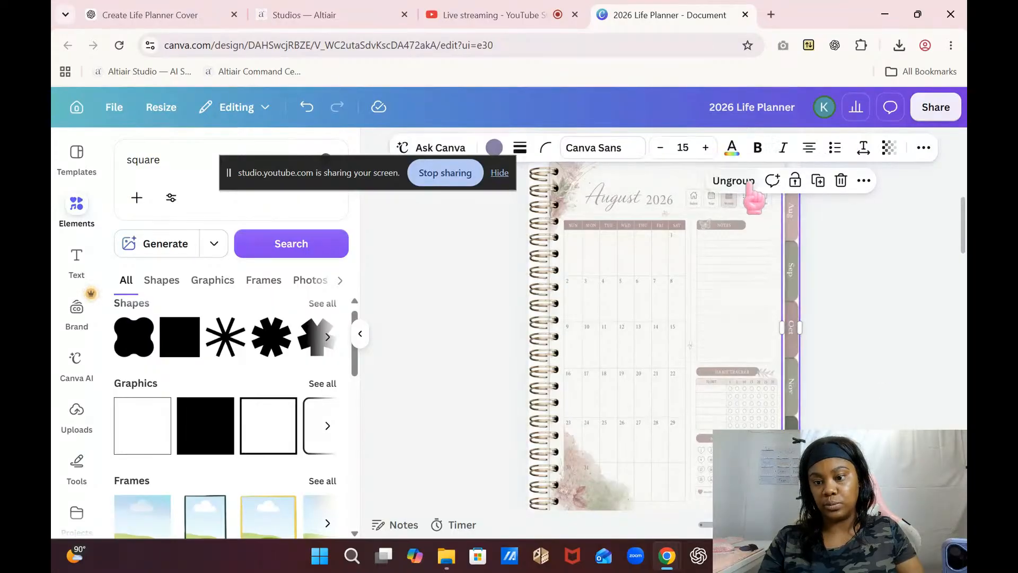
- Duplicate the August page's group of linked squares and place the copy over the month tabs on the September page
left_click(819, 182)
left_click_drag(798, 278, 740, 295)
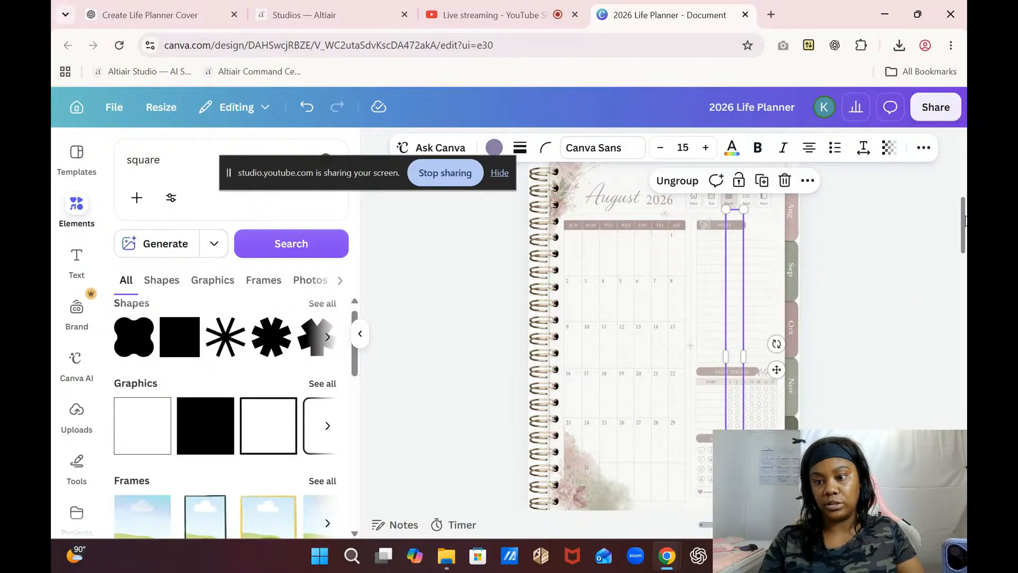
left_click_drag(962, 225, 966, 262)
left_click_drag(743, 241, 734, 277)
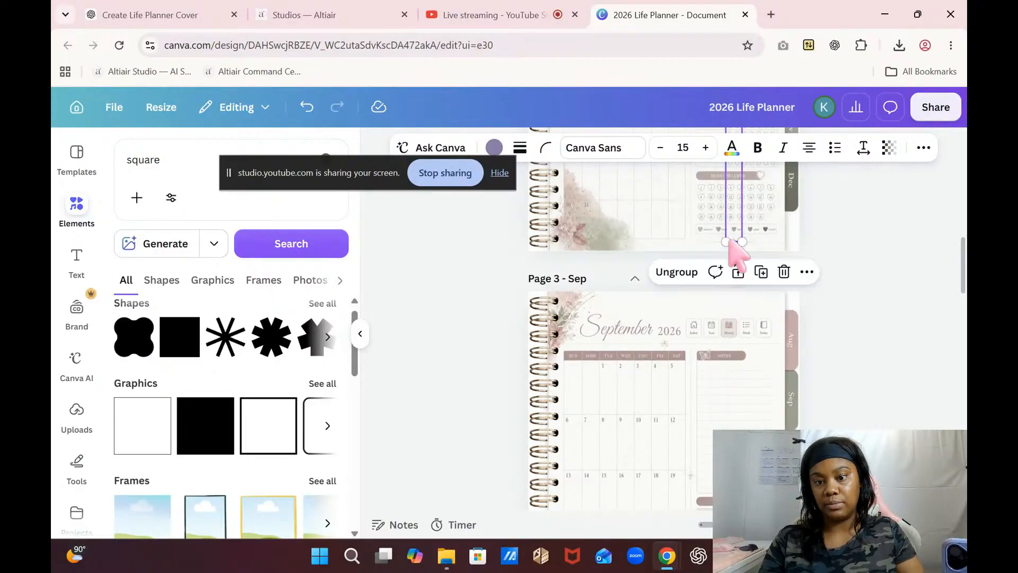
left_click_drag(740, 199, 705, 538)
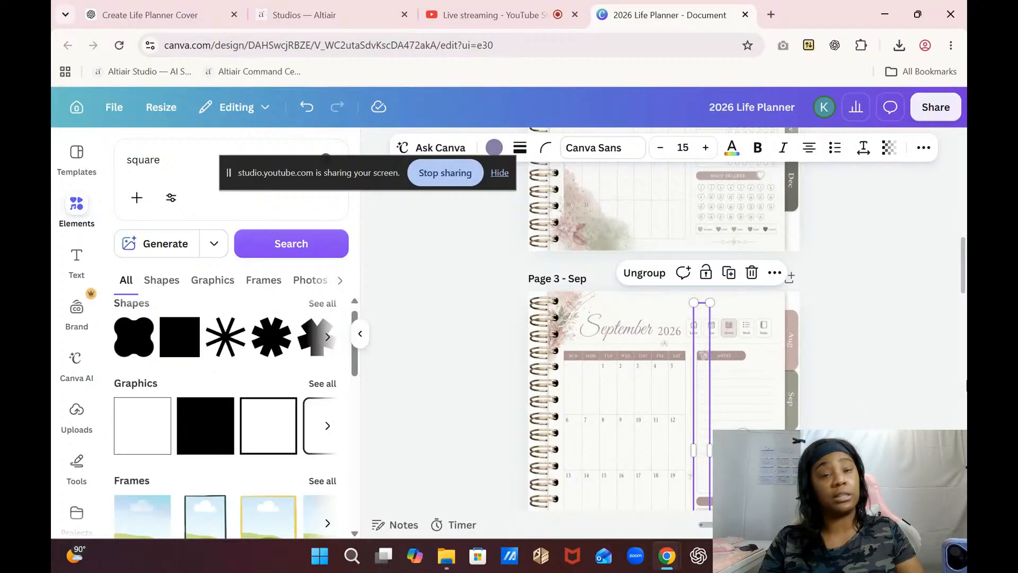
left_click_drag(962, 275, 962, 293)
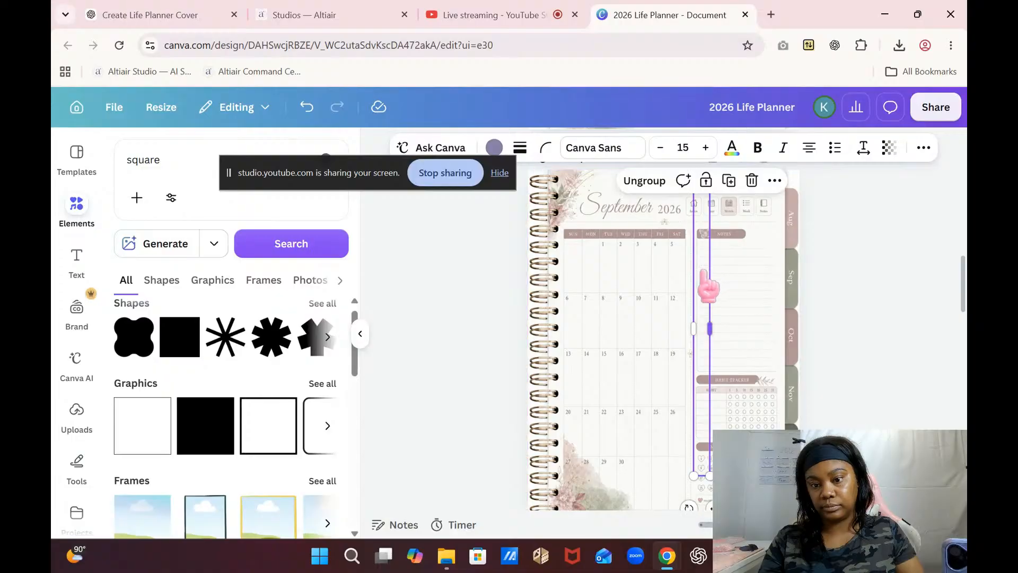
left_click_drag(701, 275, 788, 281)
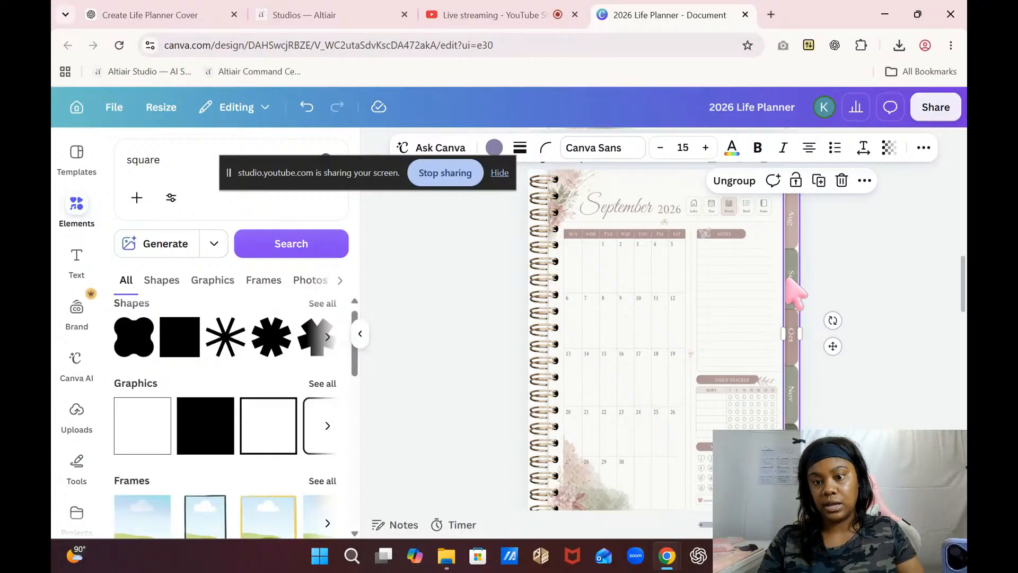
- Duplicate the September page's group of linked squares and place the copy over the month tabs on the October page
left_click(818, 183)
left_click_drag(801, 264, 687, 265)
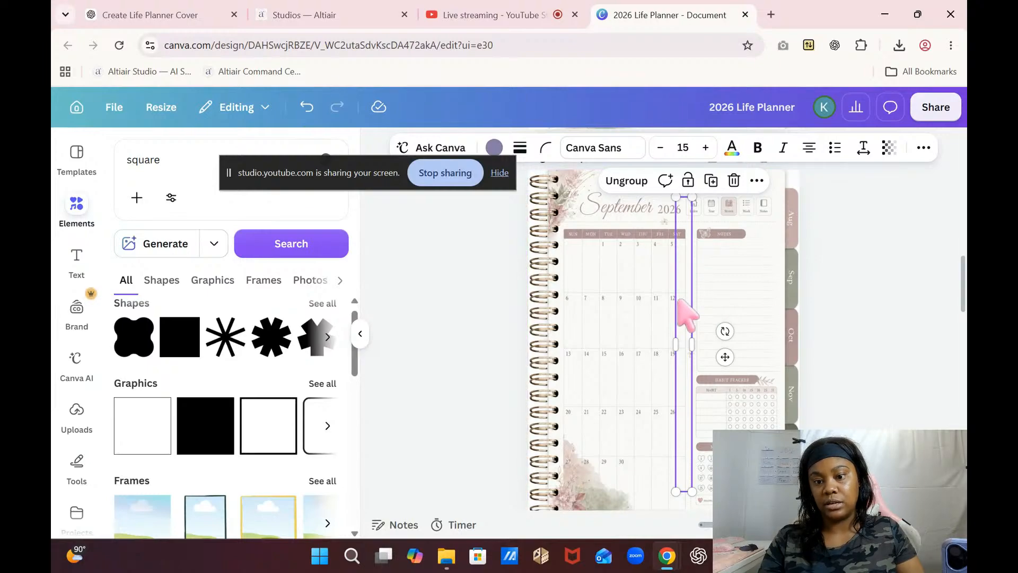
left_click_drag(684, 320, 709, 512)
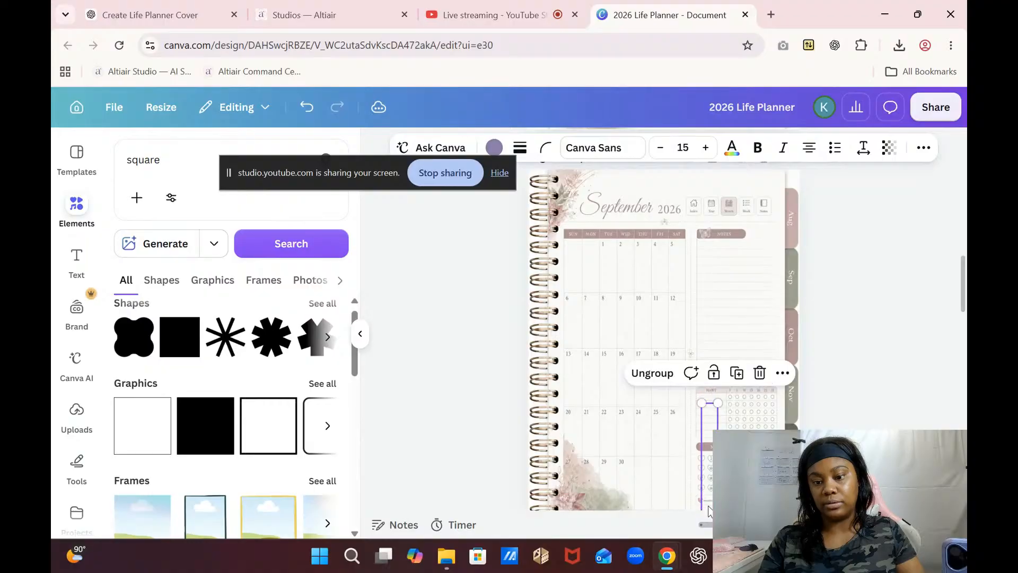
left_click_drag(963, 297, 963, 347)
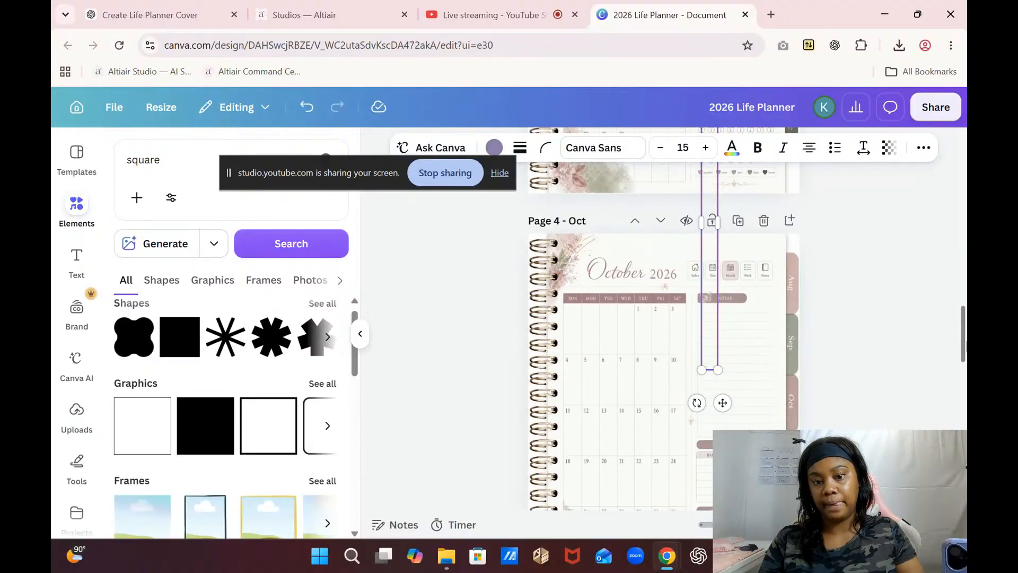
left_click_drag(711, 311, 793, 489)
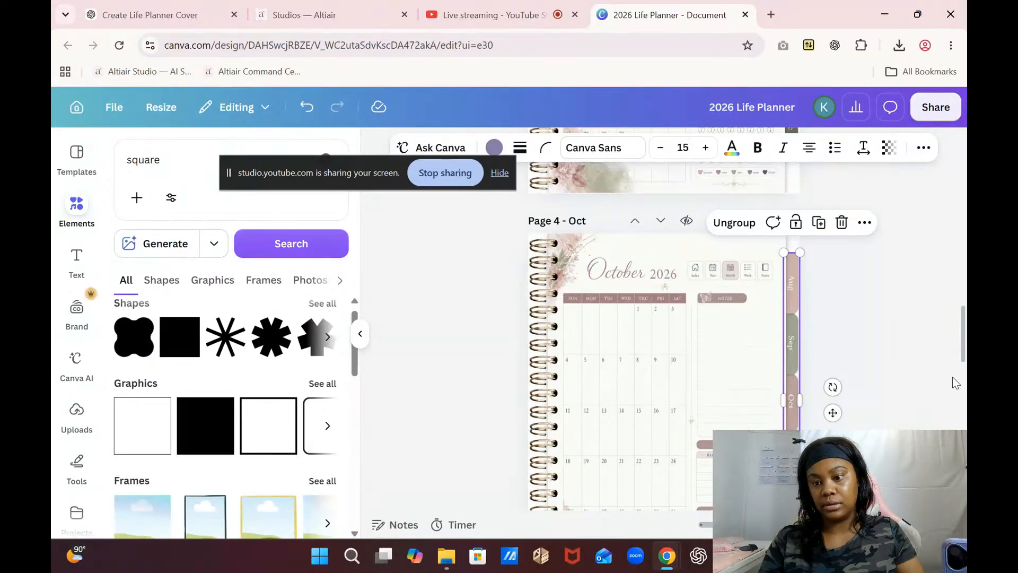
- Duplicate the October page's group of linked squares and place the copy over the month tabs on the November page
mouse_move(964, 355)
left_mouse_down()
mouse_move(964, 396)
mouse_move(964, 360)
left_mouse_up()
left_click(819, 199)
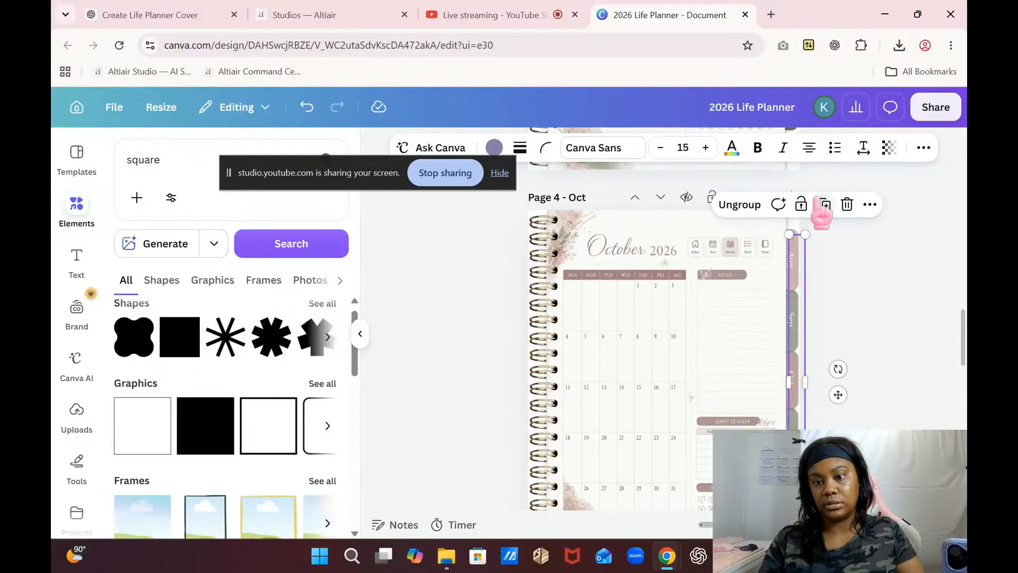
left_click_drag(803, 318, 756, 361)
left_click_drag(965, 347, 965, 390)
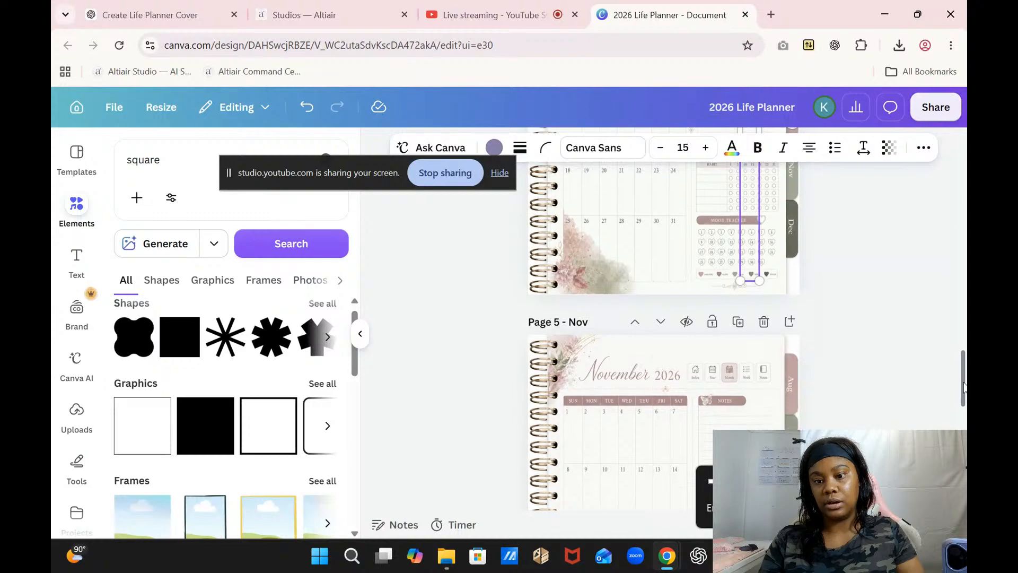
left_click_drag(752, 260, 733, 469)
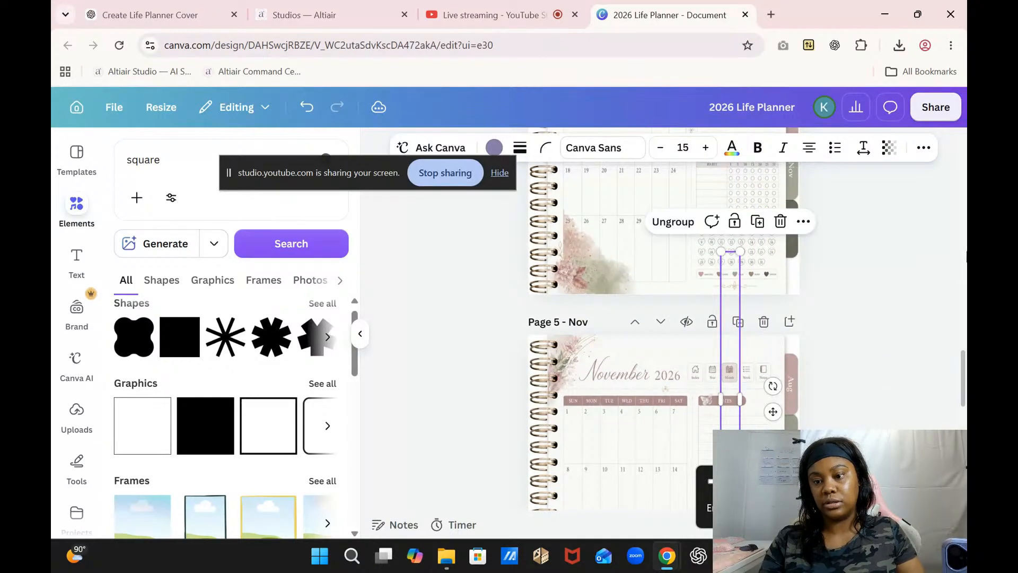
scroll(964, 389, "down", 3)
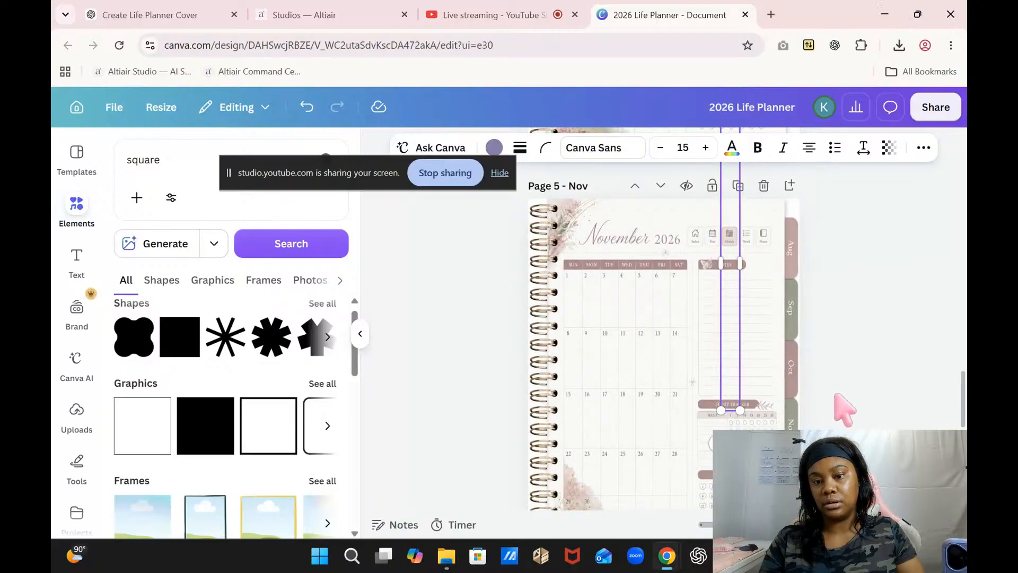
scroll(962, 411, "down", 2)
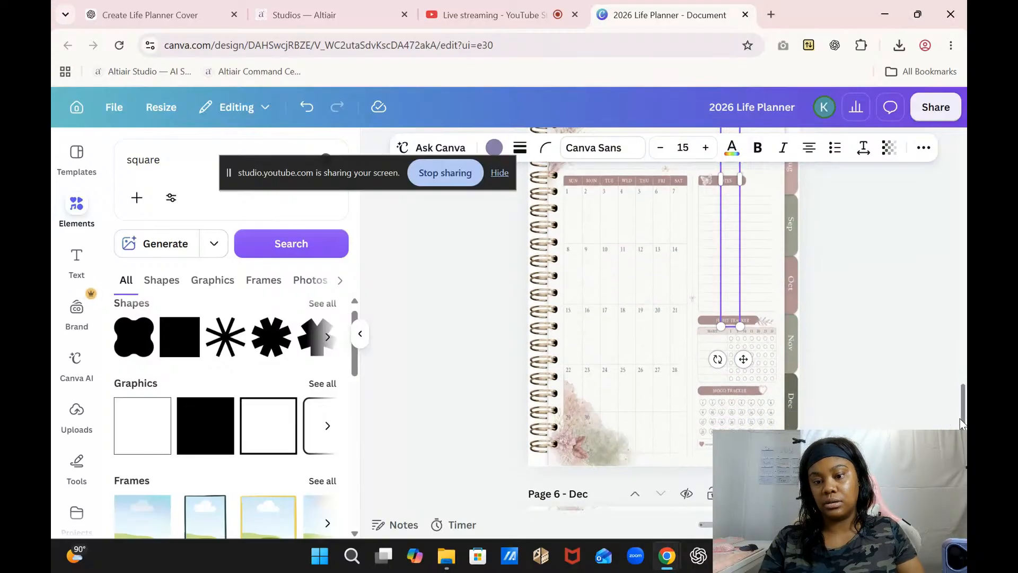
left_click_drag(725, 273, 787, 381)
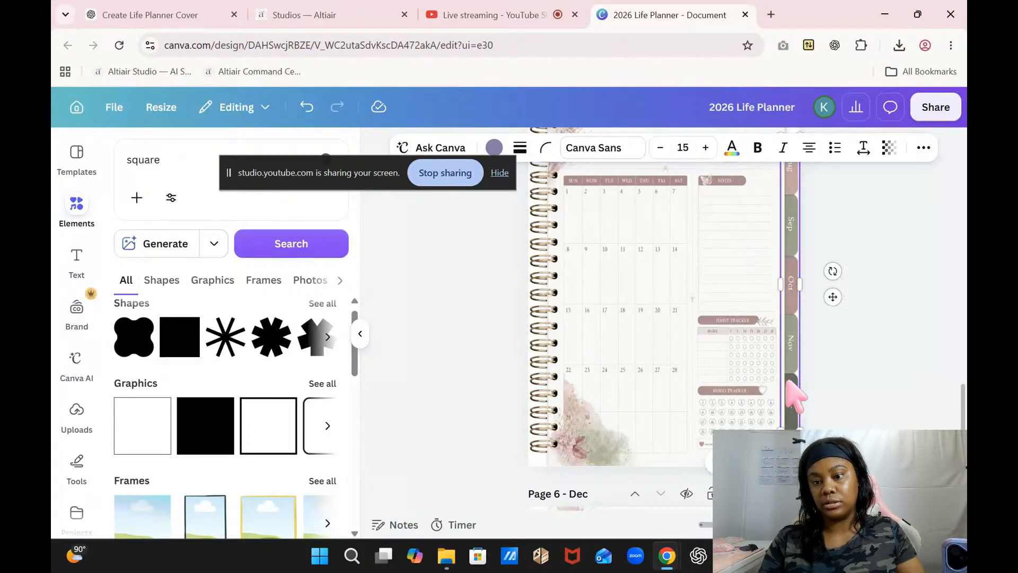
scroll(610, 334, "up", 2)
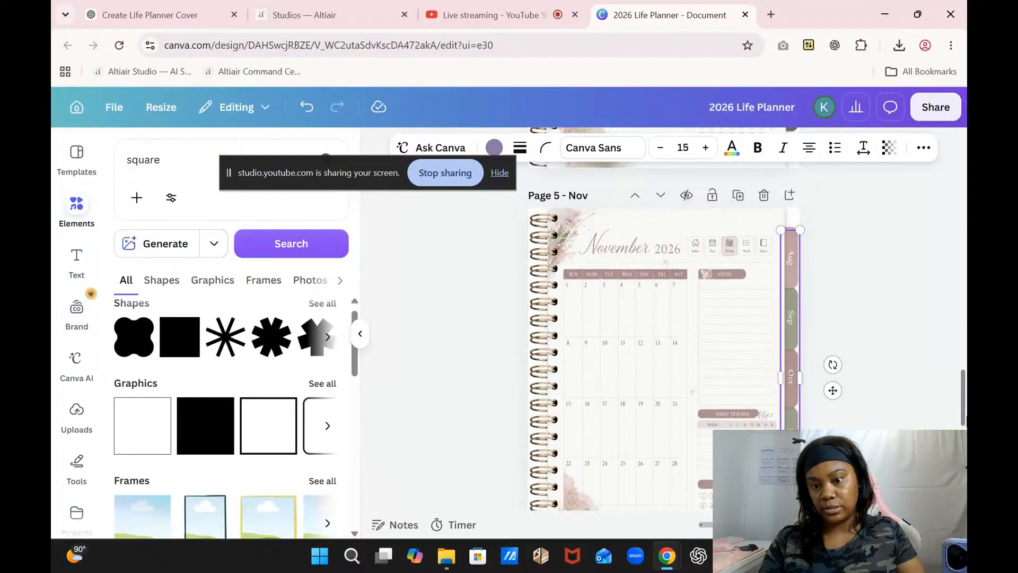
- Align the November page's group of linked squares with the month tabs and narrow it to fit the tabs' width
left_click_drag(966, 417, 966, 413)
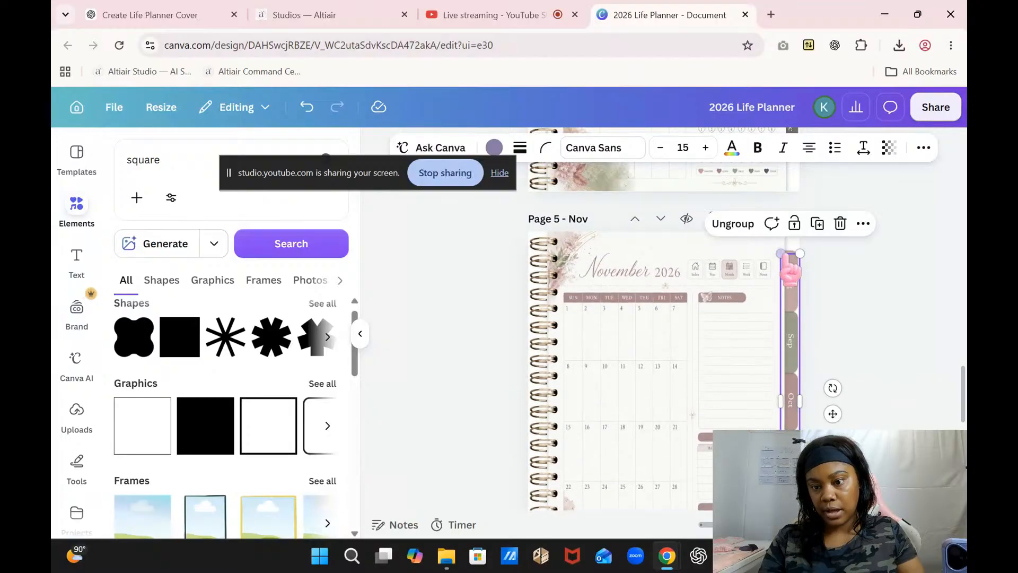
left_click_drag(779, 252, 781, 250)
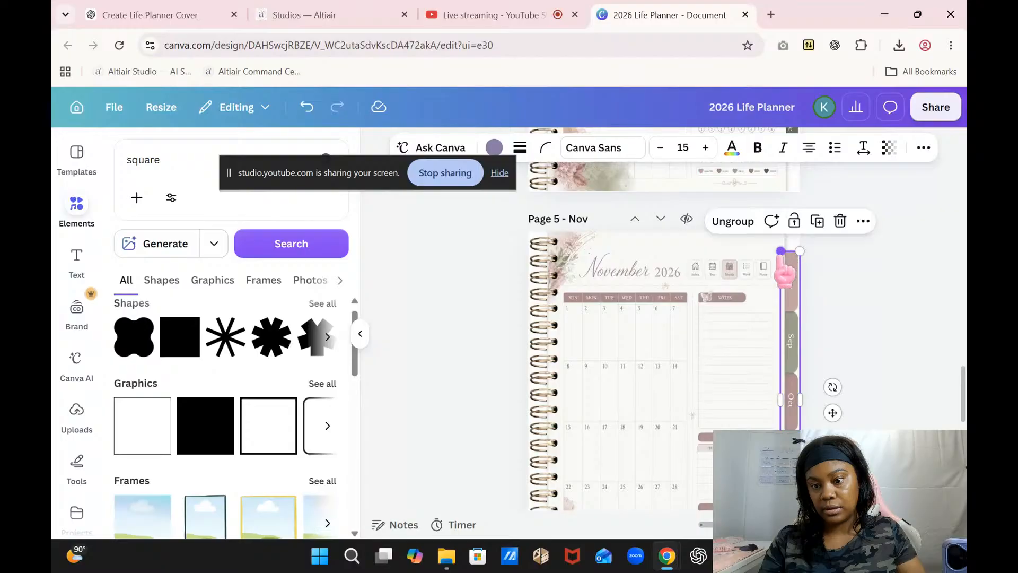
left_click_drag(782, 401, 783, 401)
left_click(874, 408)
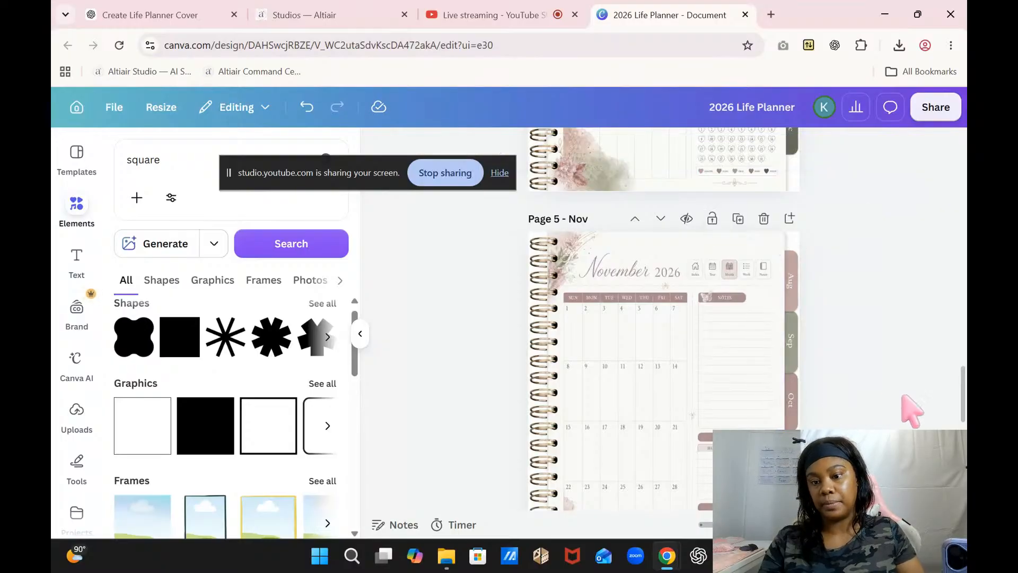
- Duplicate the November page's group of linked squares, place the copy over the December page's month tabs and narrow it to fit
left_click(800, 407)
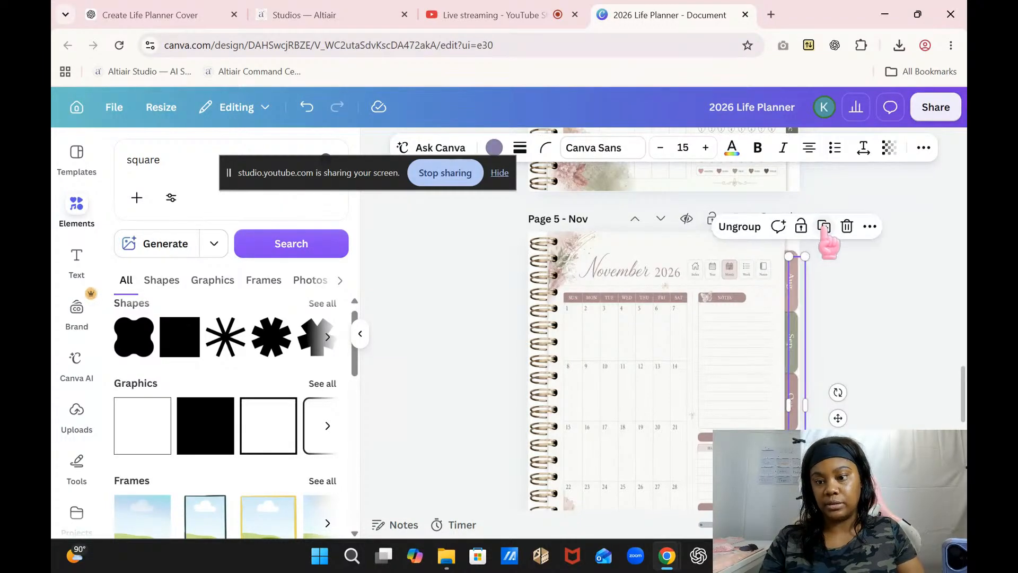
left_click_drag(804, 369, 729, 370)
left_click_drag(964, 409, 964, 460)
left_click(729, 222)
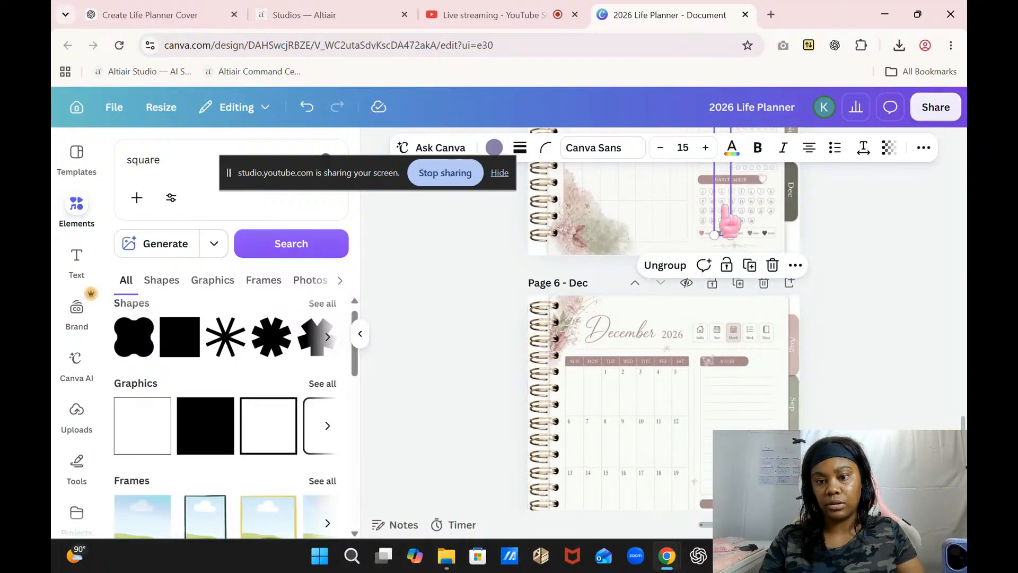
left_click_drag(729, 223, 673, 511)
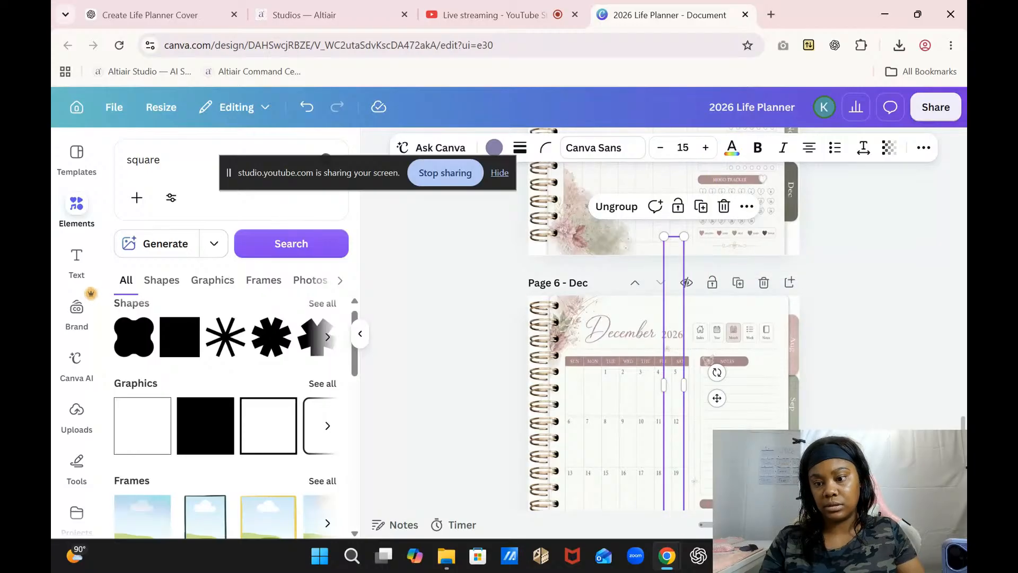
left_click_drag(717, 398, 710, 456)
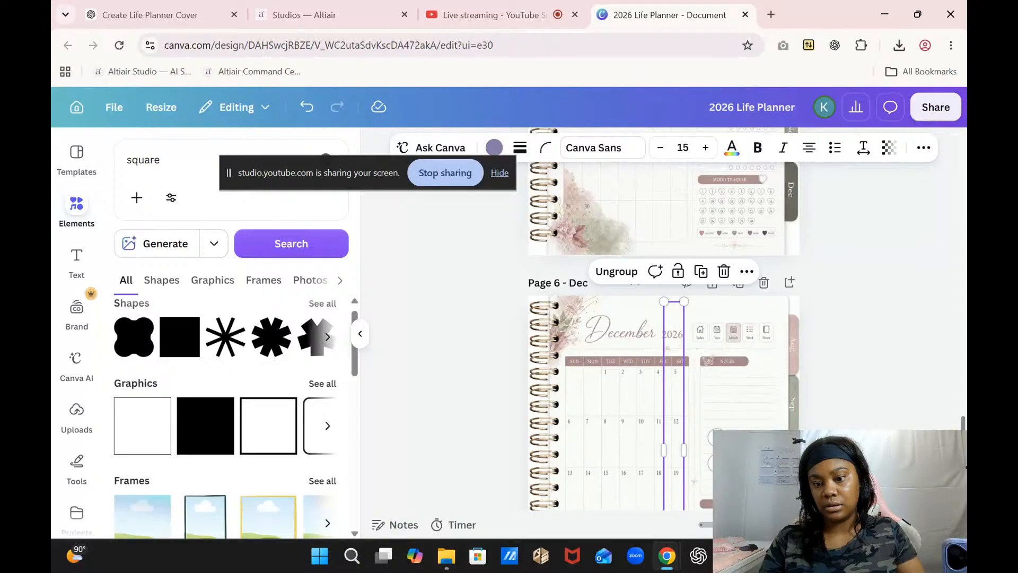
scroll(663, 329, "down", 3)
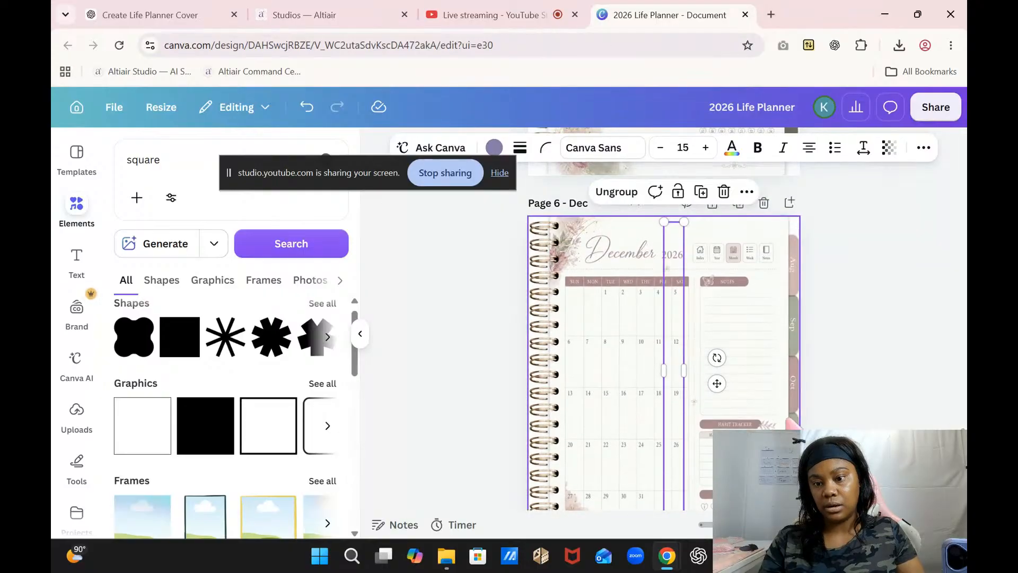
left_click_drag(717, 391, 834, 405)
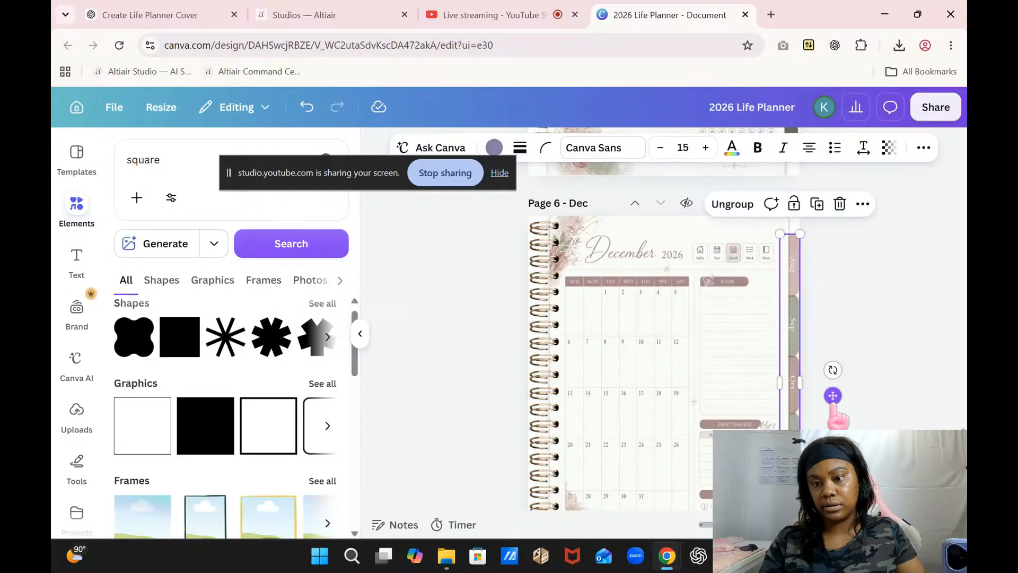
scroll(652, 344, "down", 2)
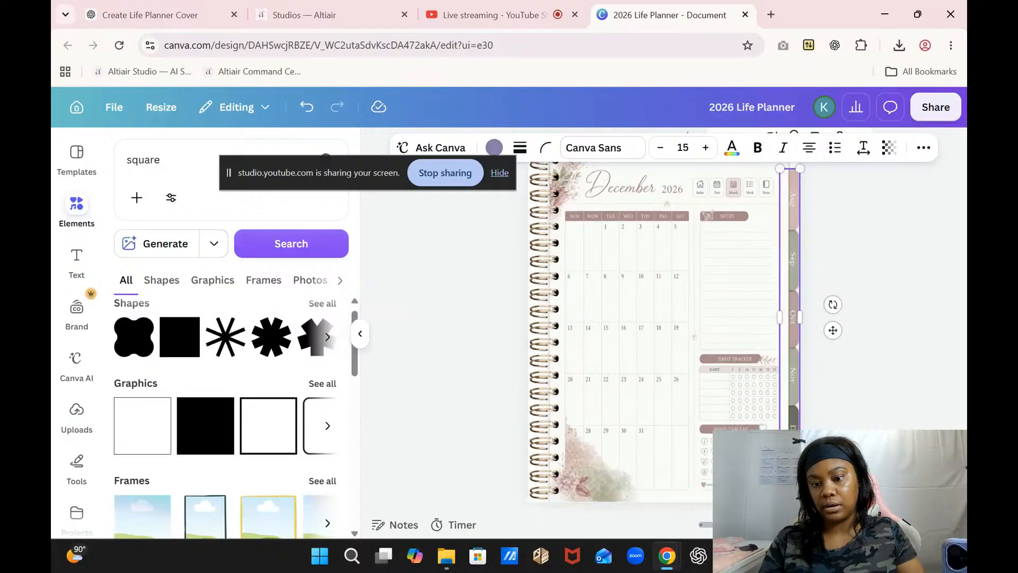
left_click_drag(779, 318, 785, 320)
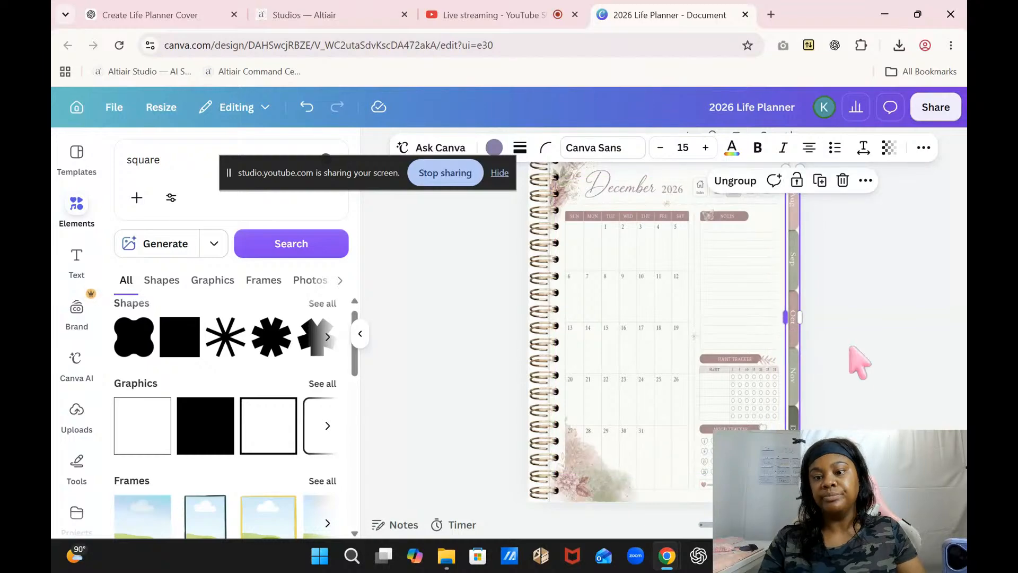
left_click(886, 371)
- Ungroup the linked squares on the December page and check the page link of each month tab's square
left_click(793, 404)
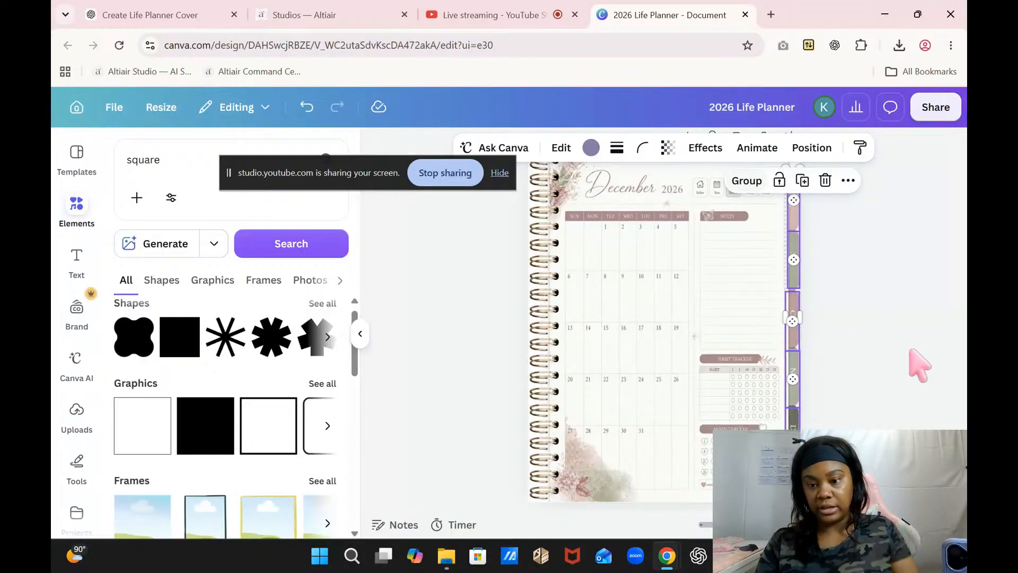
left_click(935, 392)
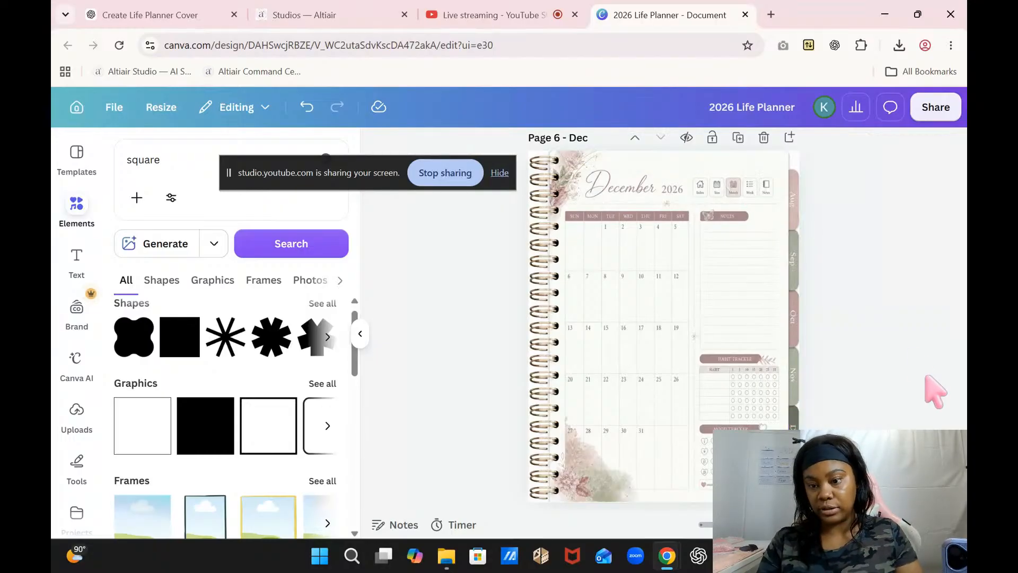
left_click(794, 223)
left_click(811, 291)
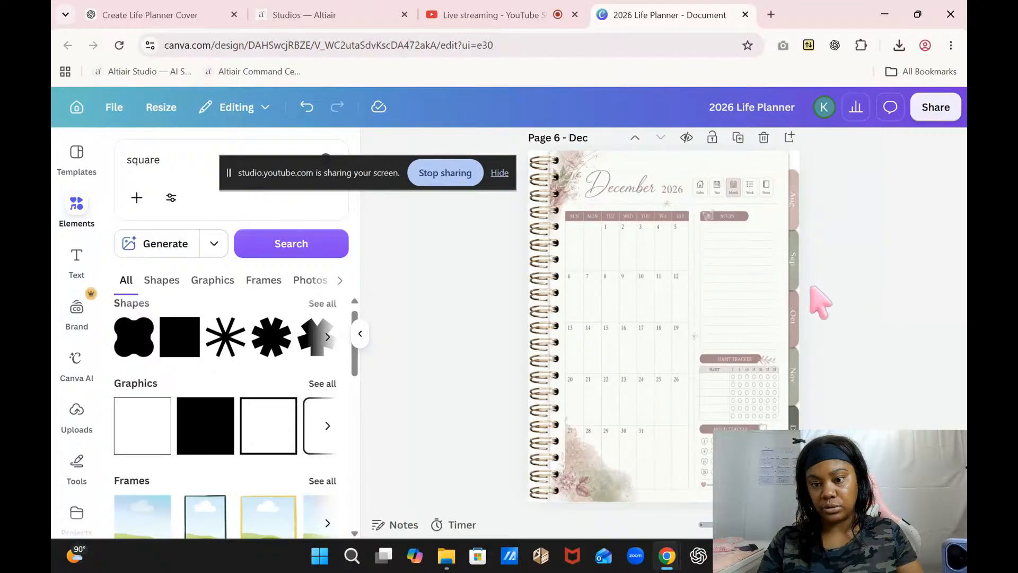
left_click(792, 273)
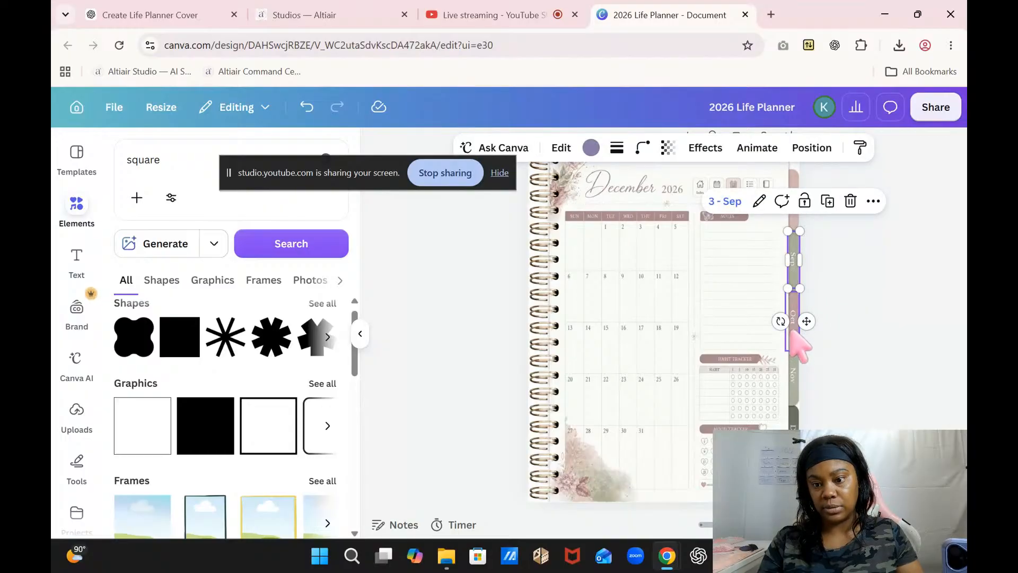
left_click(793, 326)
left_click(794, 395)
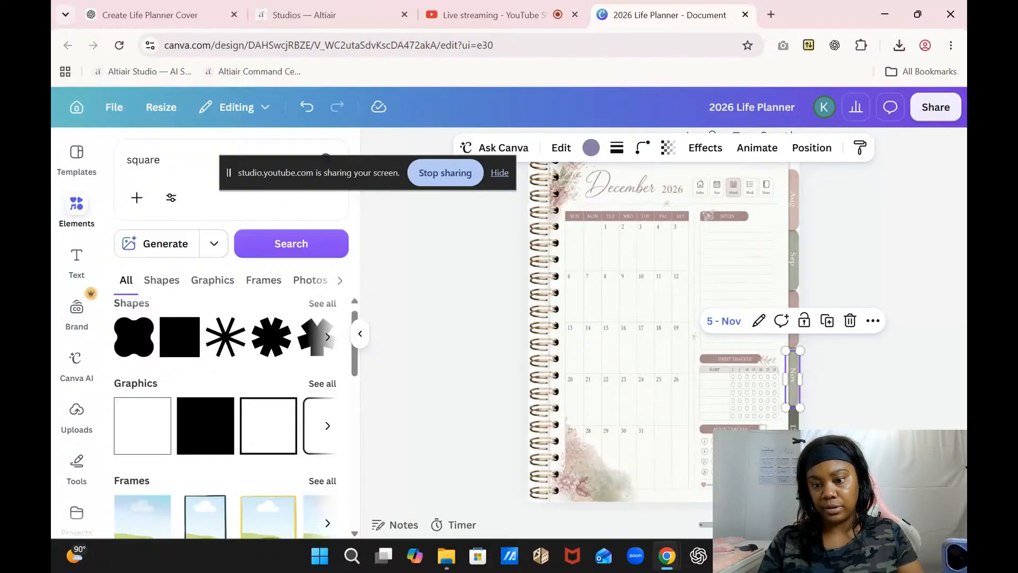
left_click(793, 436)
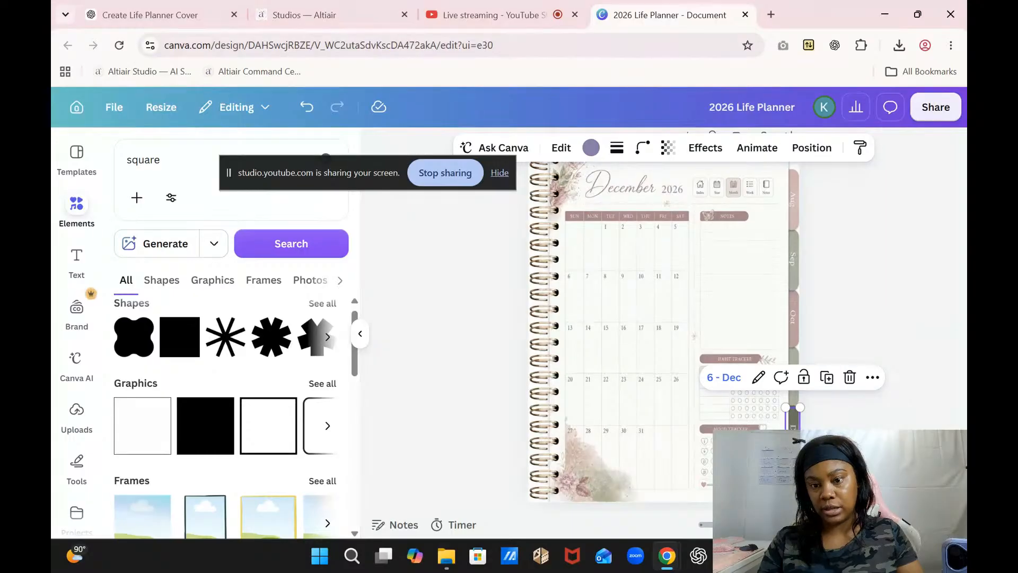
- Ungroup the linked squares on the November page and check each square's page link from August to December
scroll(817, 403, "up", 5)
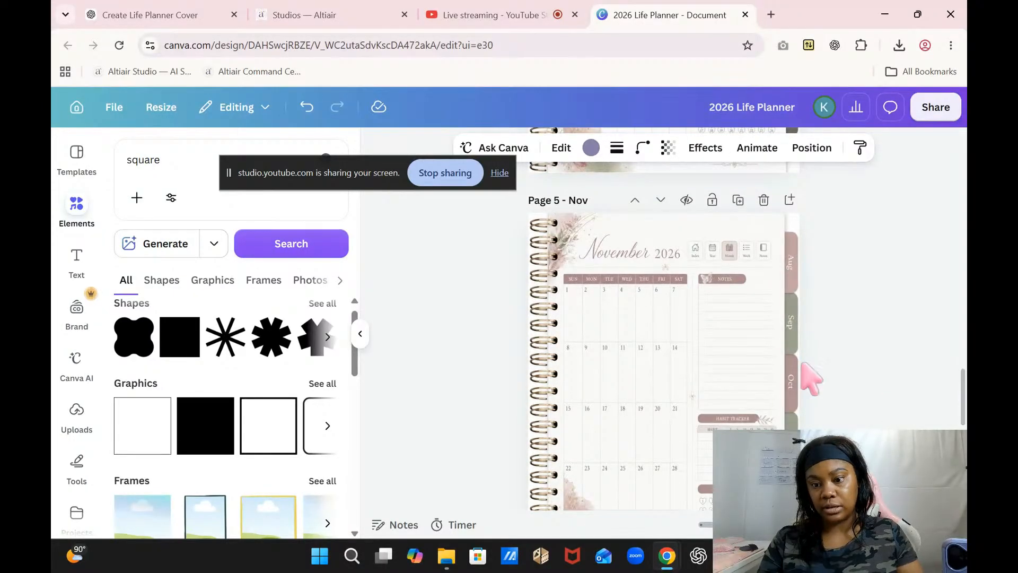
left_click(791, 381)
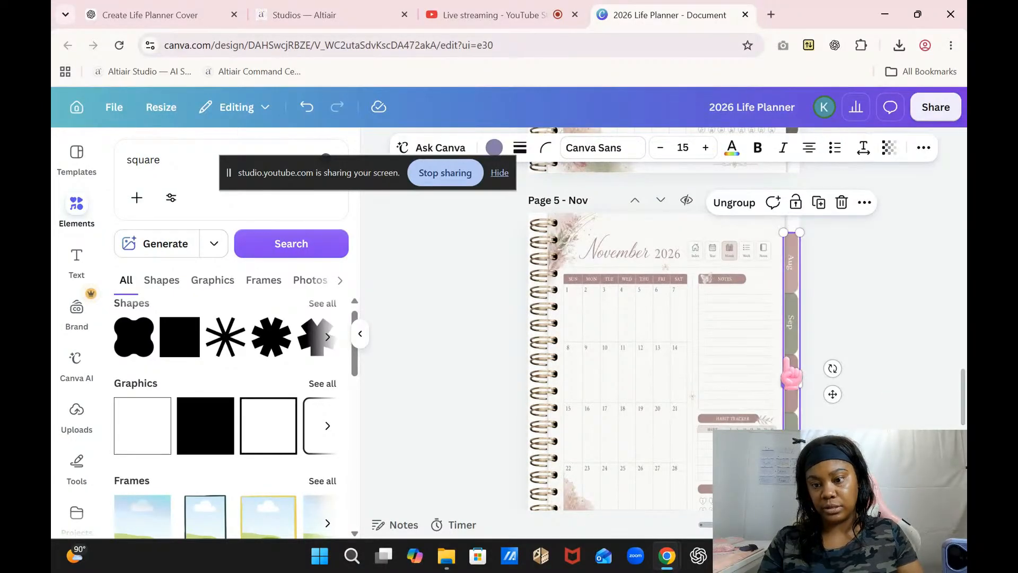
left_click(735, 202)
mouse_move(964, 408)
left_mouse_down()
mouse_move(959, 422)
mouse_move(959, 406)
left_mouse_up()
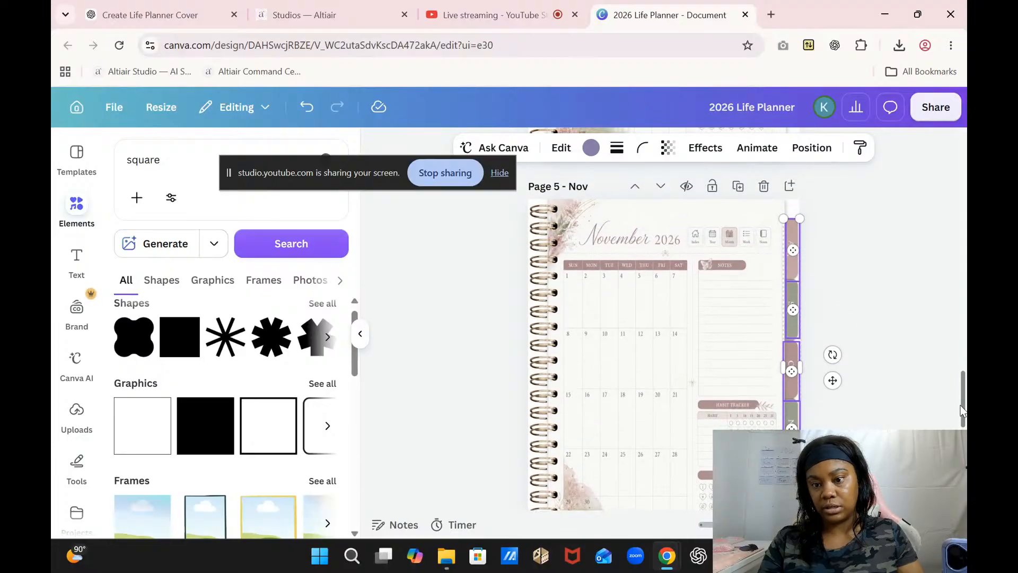
left_click(832, 304)
left_click(792, 265)
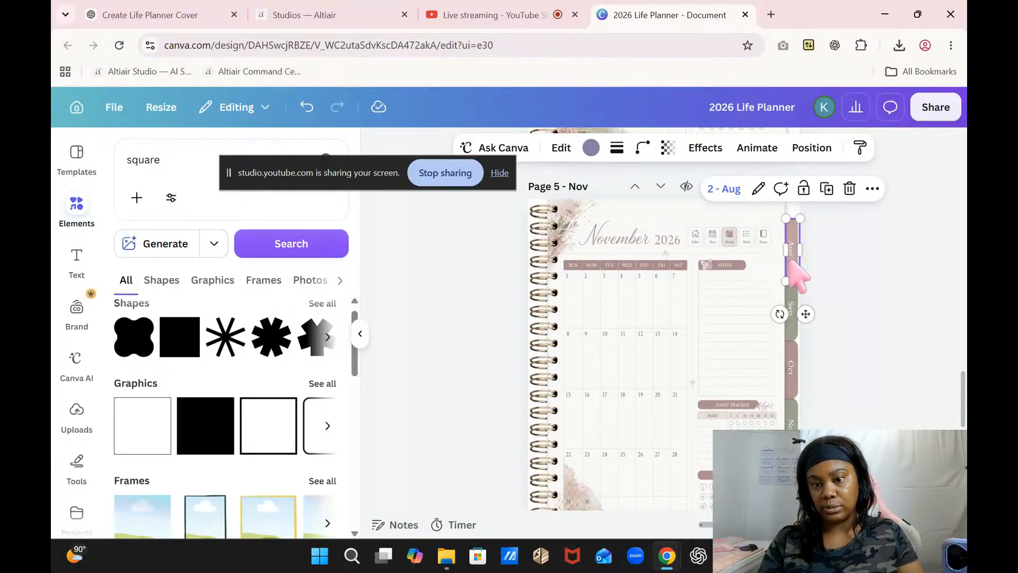
left_click(792, 313)
left_click(790, 372)
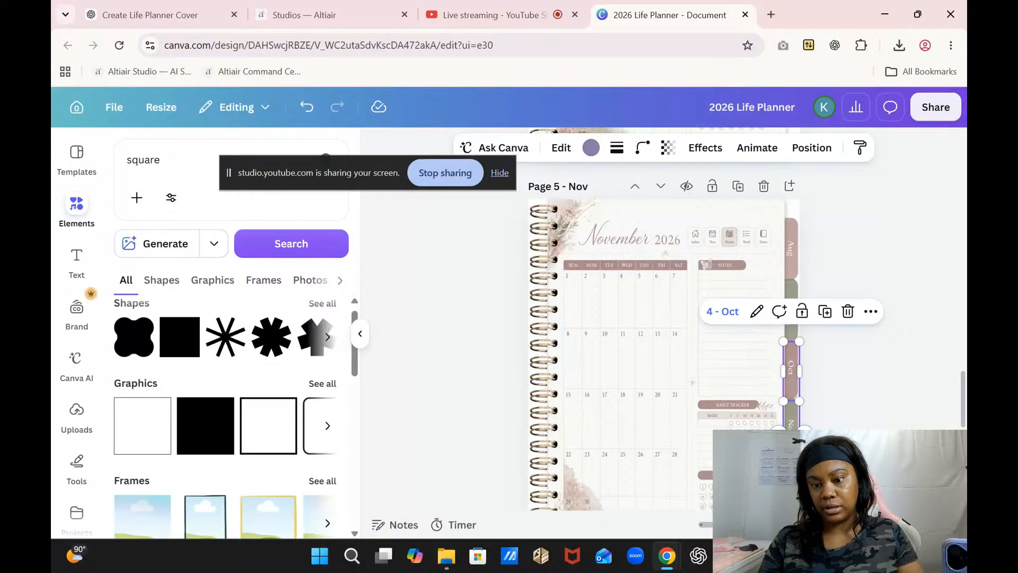
left_click(791, 416)
left_click(791, 476)
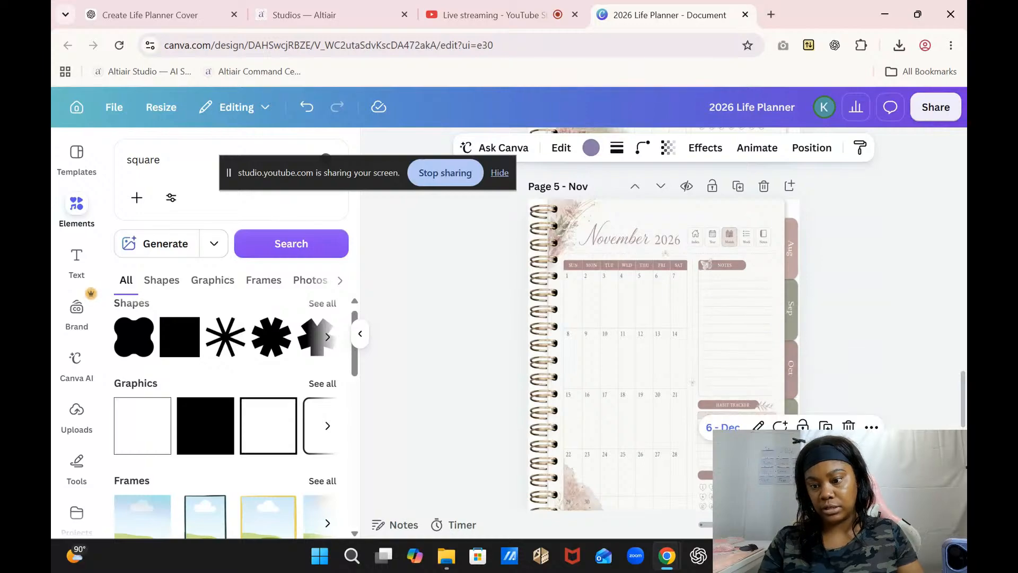
- Ungroup the linked squares on the October page and check each square's page link from August to December
left_click_drag(964, 409, 965, 351)
left_click(795, 358)
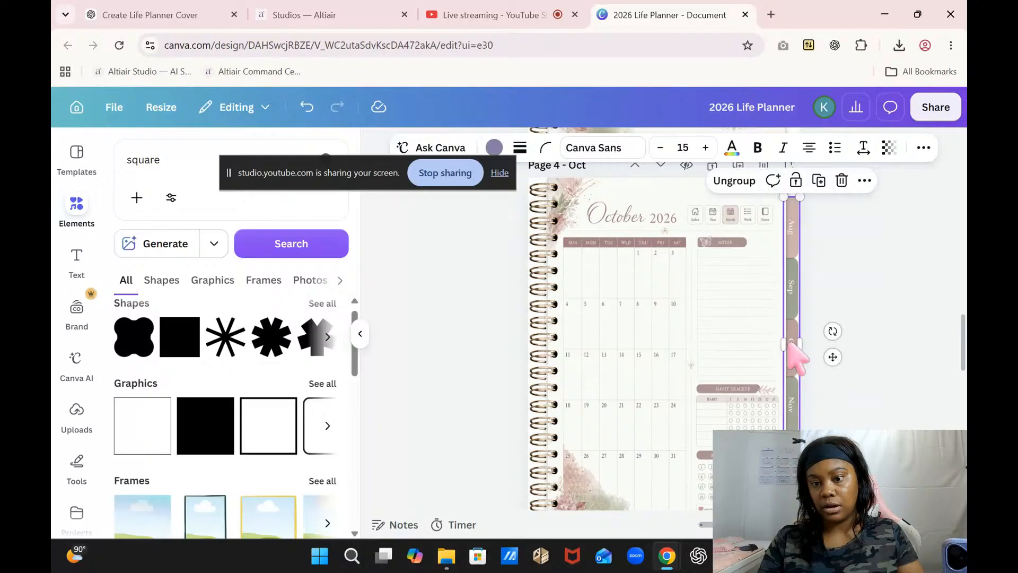
left_click(740, 180)
left_click(793, 233)
left_click(794, 308)
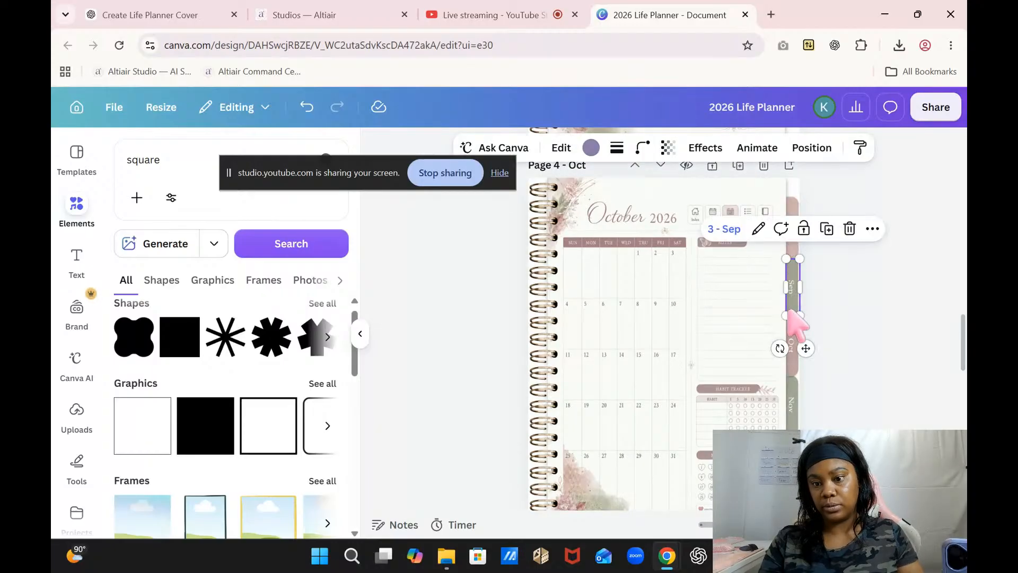
left_click(791, 350)
left_click(792, 403)
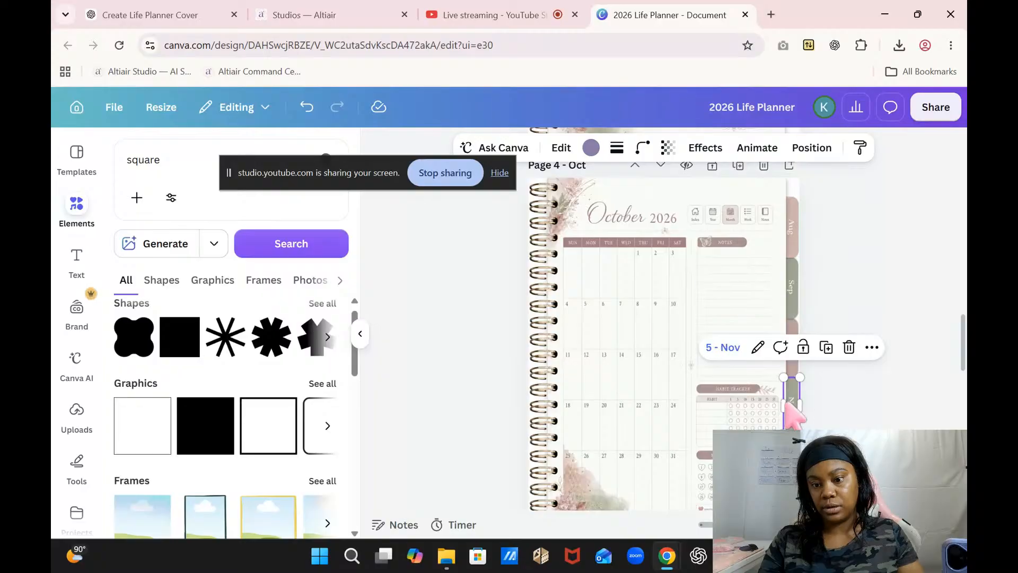
left_click(792, 461)
- Ungroup the linked squares on the September page and check each square's page link from August to December
left_click_drag(963, 353, 962, 284)
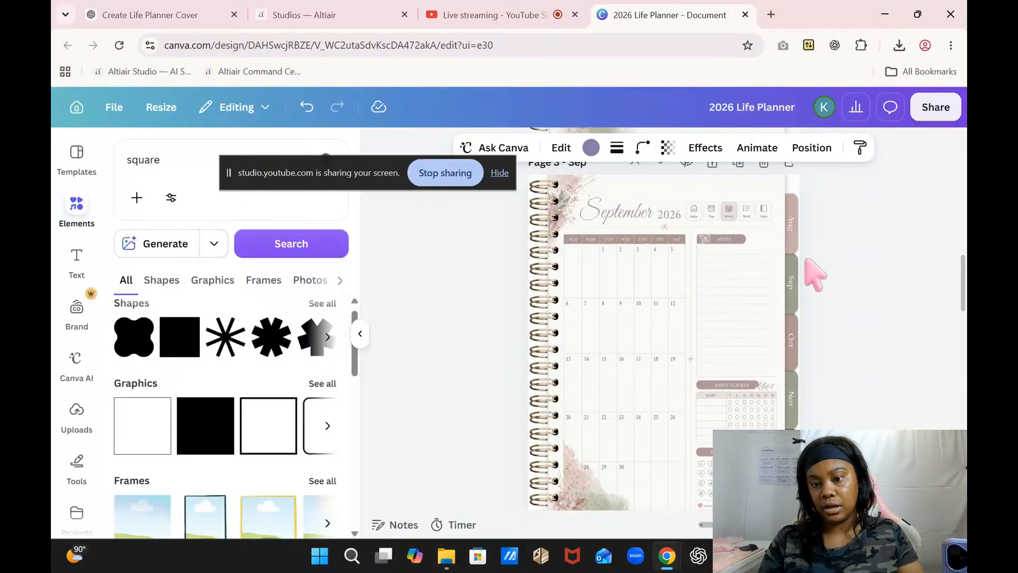
left_click(792, 276)
left_click(734, 180)
left_click(904, 288)
left_click(792, 222)
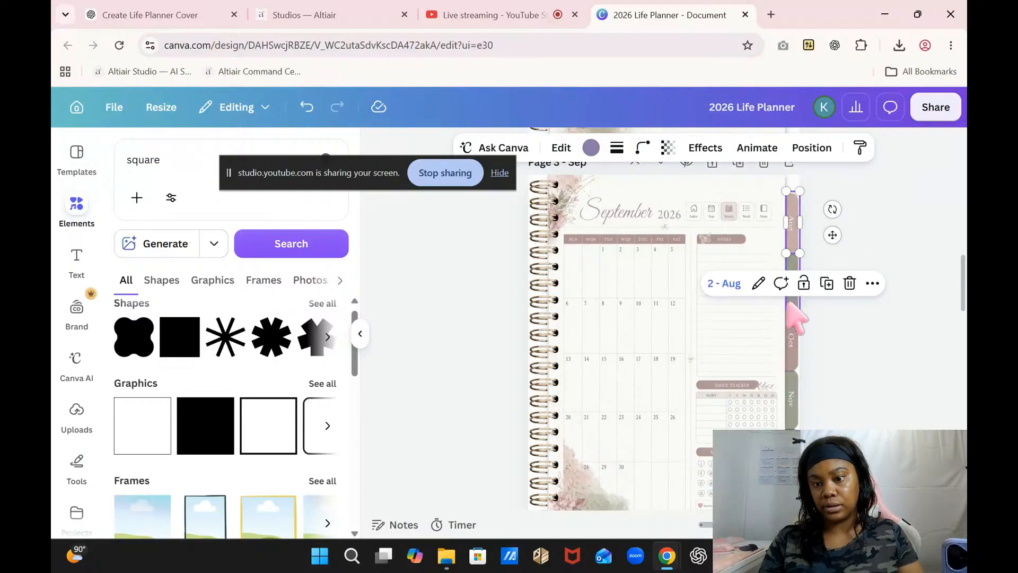
left_click(790, 305)
left_click(791, 339)
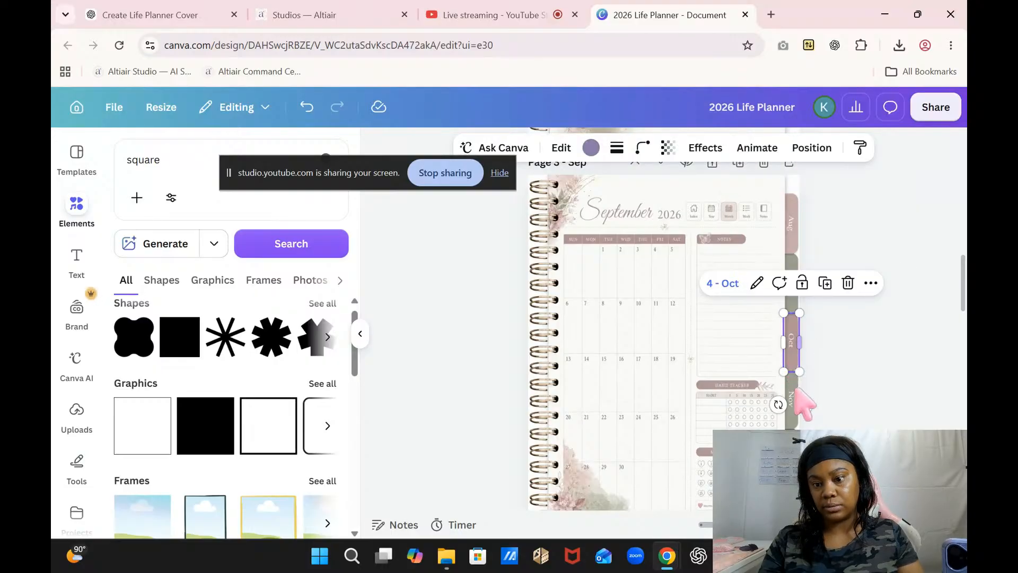
left_click(895, 347)
left_click(792, 223)
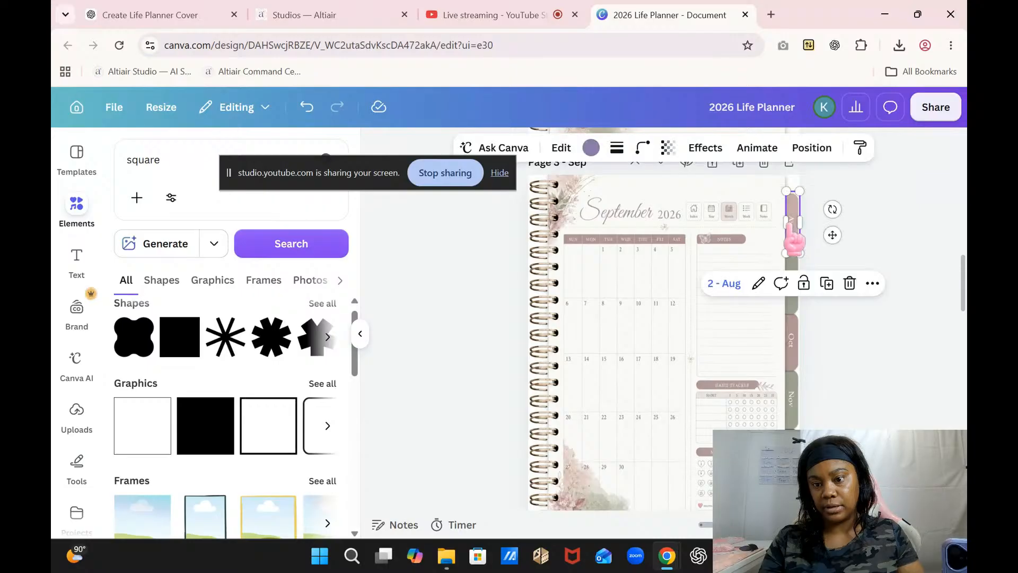
left_click(792, 299)
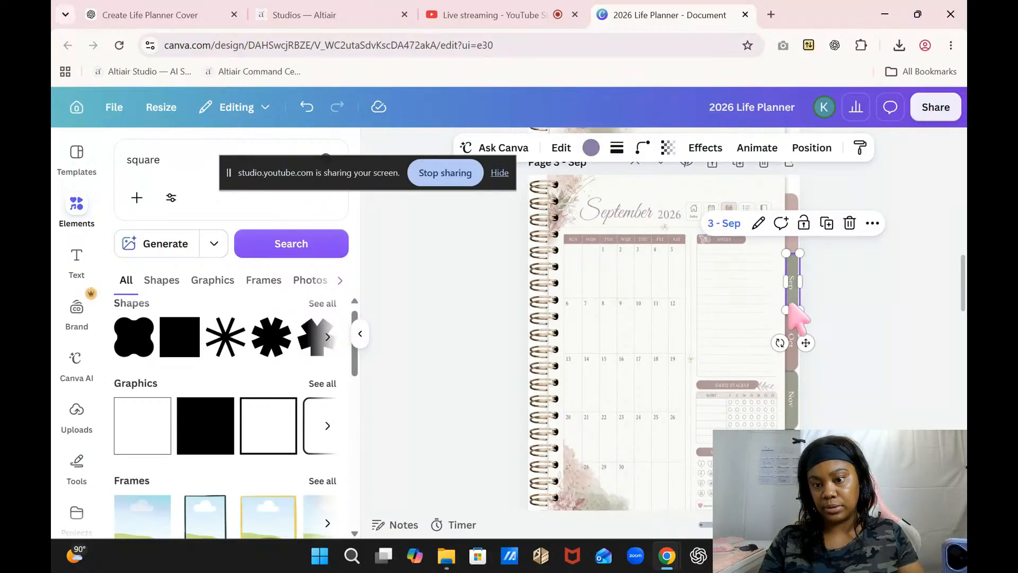
left_click(793, 342)
left_click(793, 403)
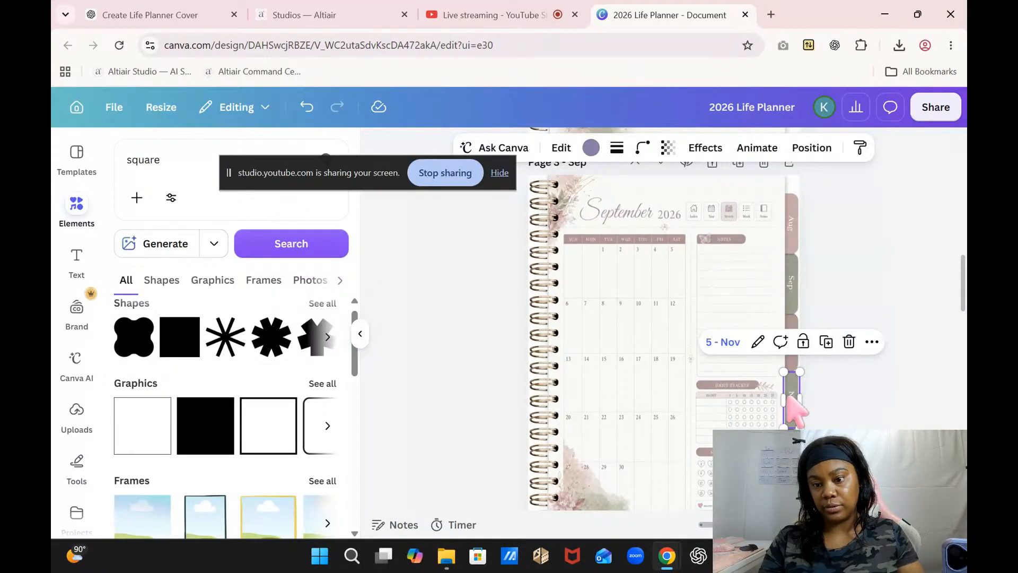
left_click(792, 456)
- Ungroup the linked squares on the August page and check each square's page link from August to December
left_click_drag(965, 300, 965, 234)
left_click(793, 273)
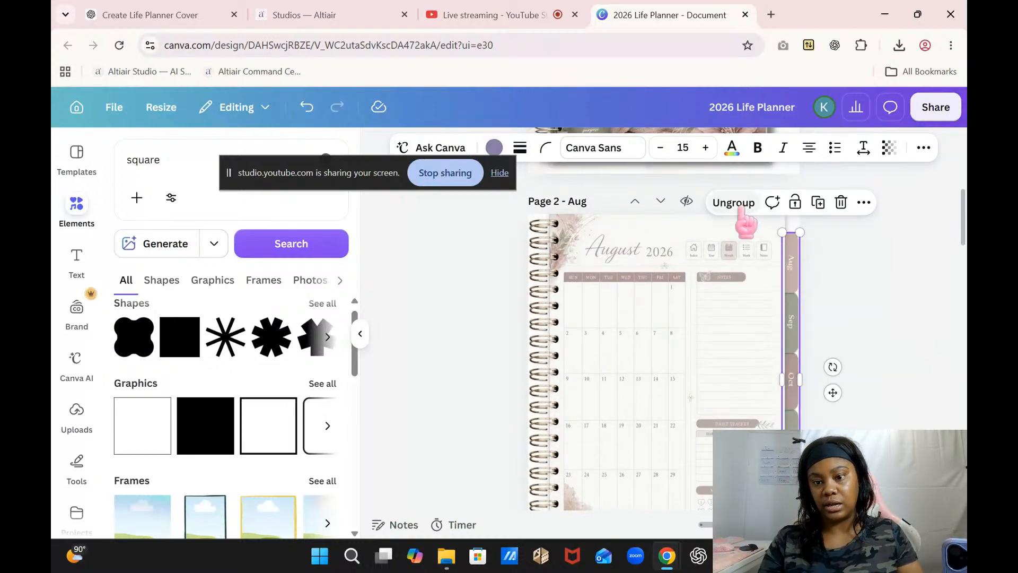
left_click(741, 206)
left_click(852, 307)
left_click(792, 270)
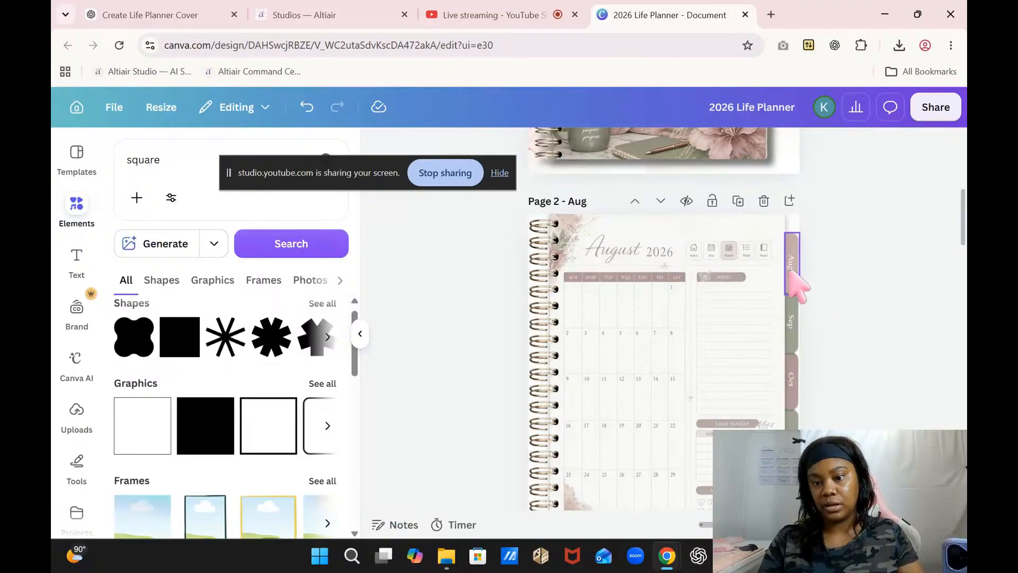
left_click(792, 333)
left_click(790, 397)
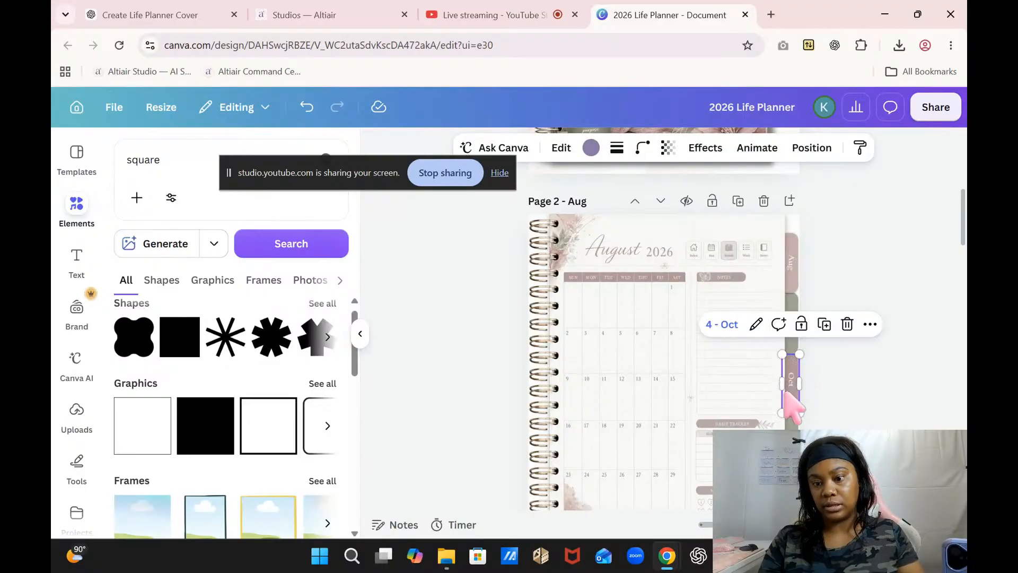
left_click(790, 447)
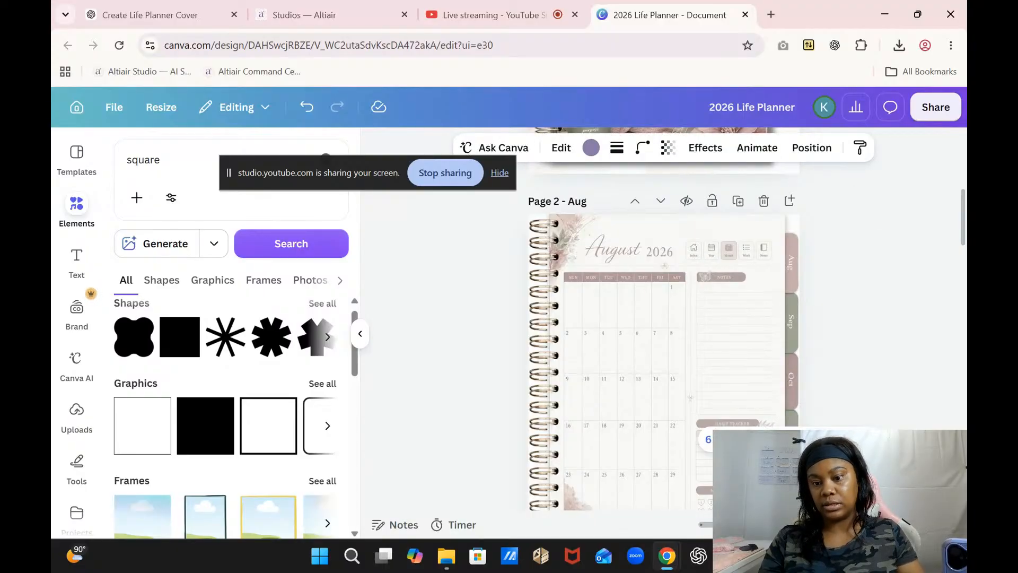
left_click(886, 404)
left_click_drag(966, 237, 964, 214)
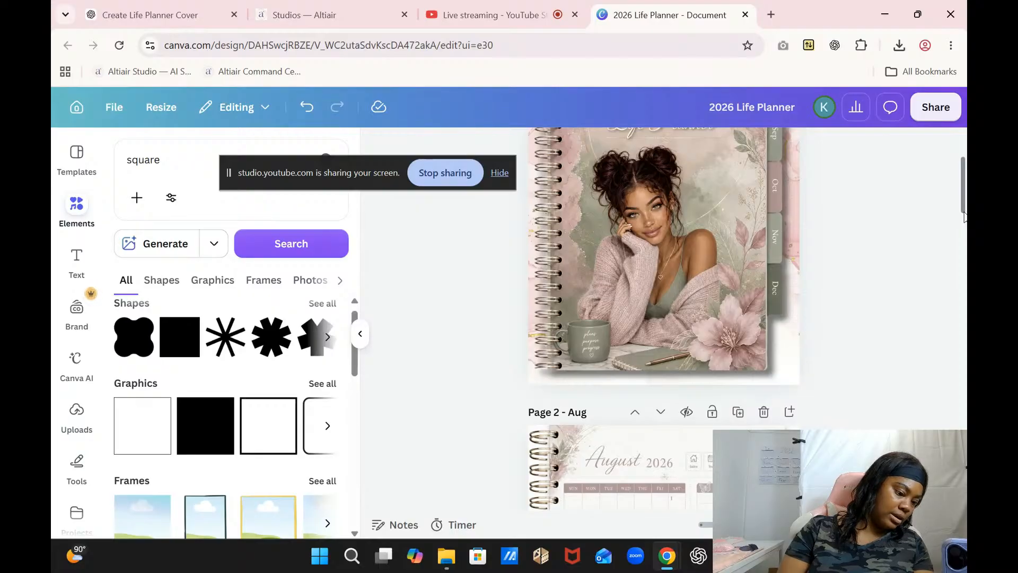
- Switch to the YouTube Studio live stream, mute the microphone and turn it back on
left_click(479, 6)
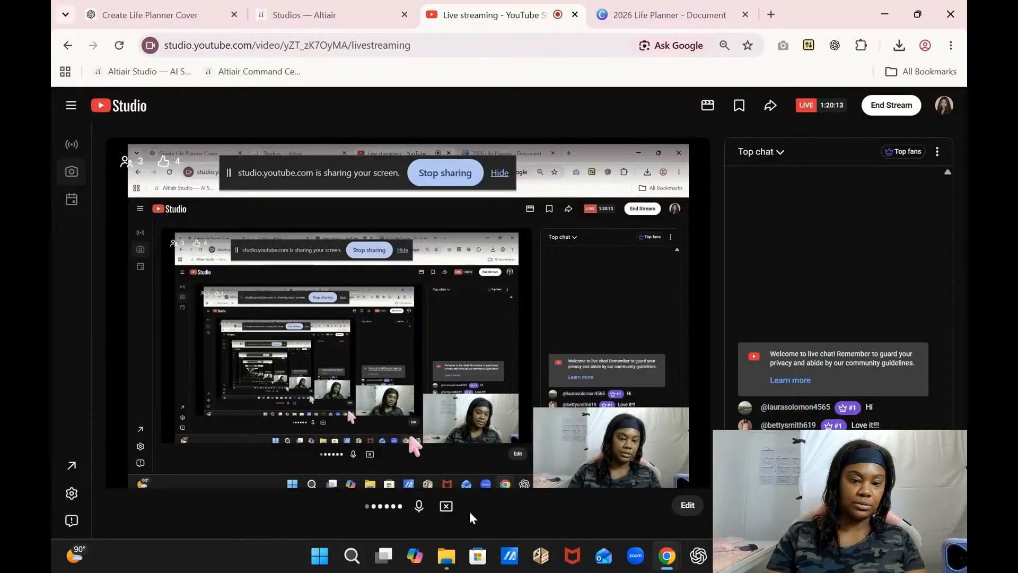
left_click(419, 507)
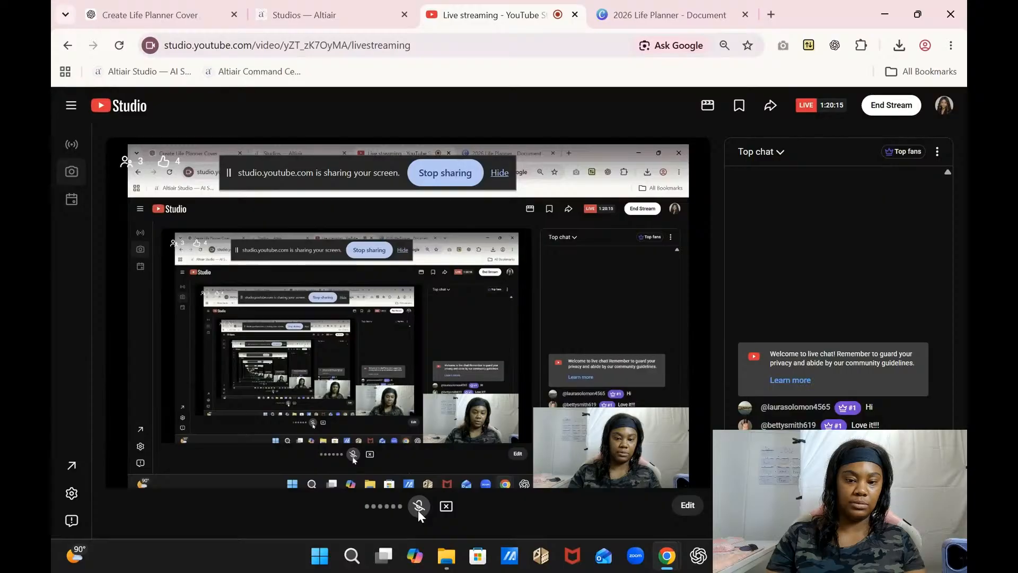
left_click(418, 508)
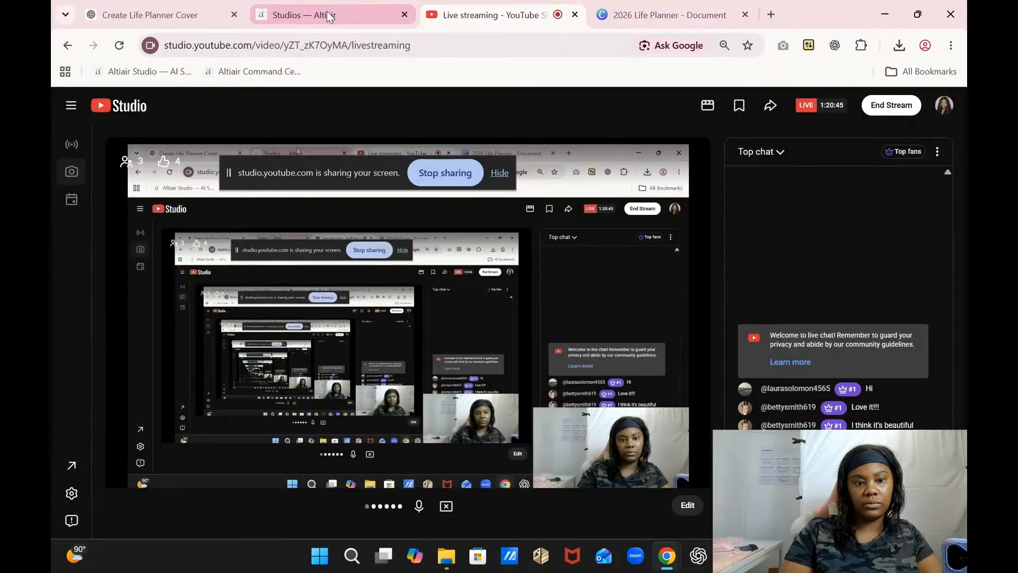
mouse_move(327, 13)
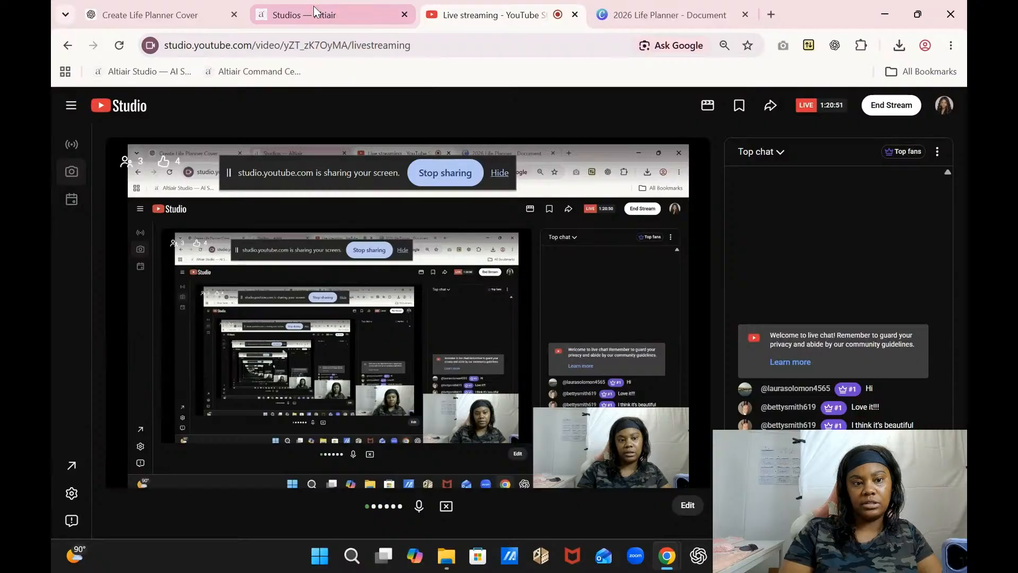
mouse_move(657, 10)
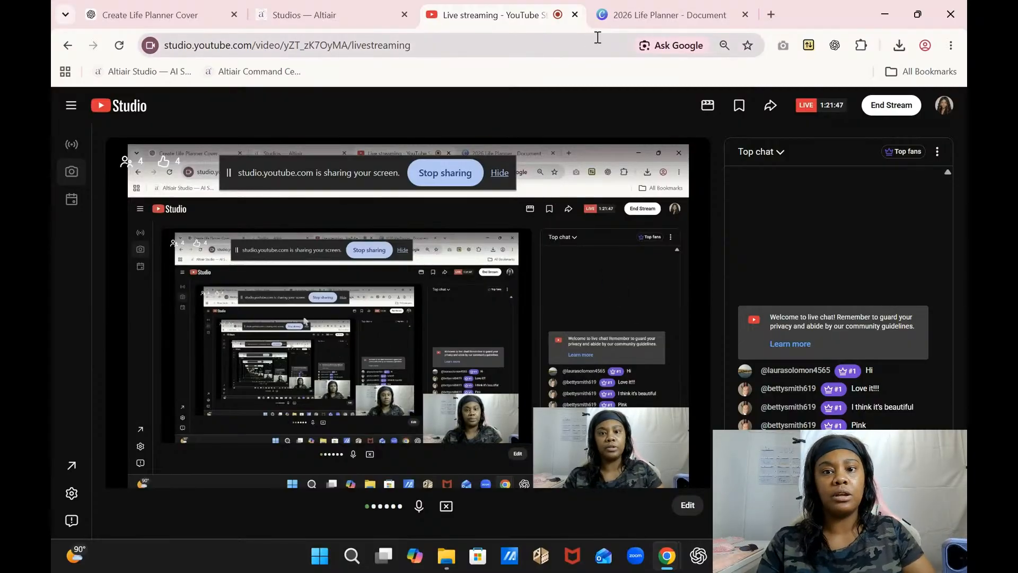
- Switch back to the 2026 Life Planner in Canva and look through its pages from the cover to December
left_click(668, 15)
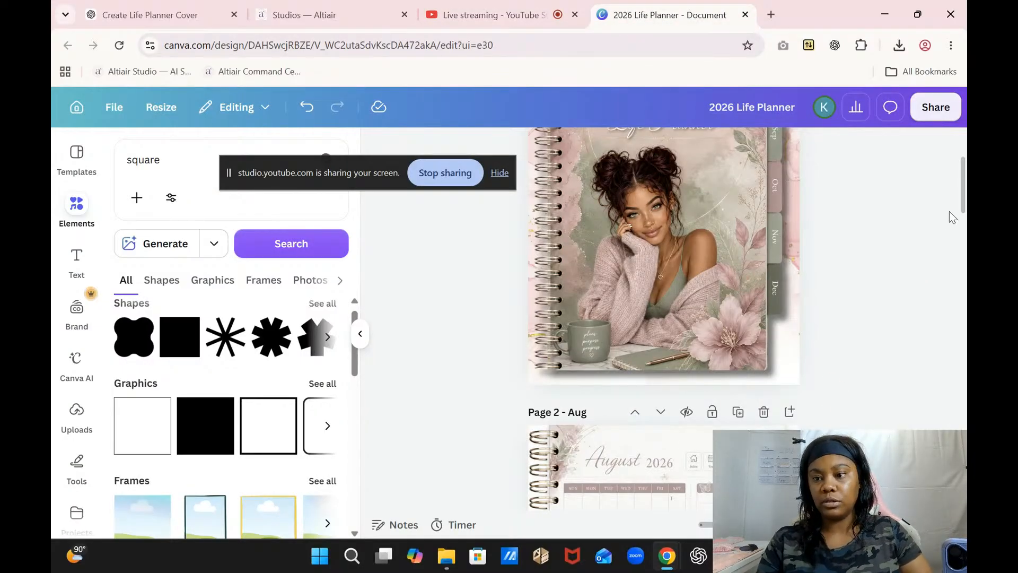
scroll(963, 207, "up", 3)
scroll(964, 204, "down", 2)
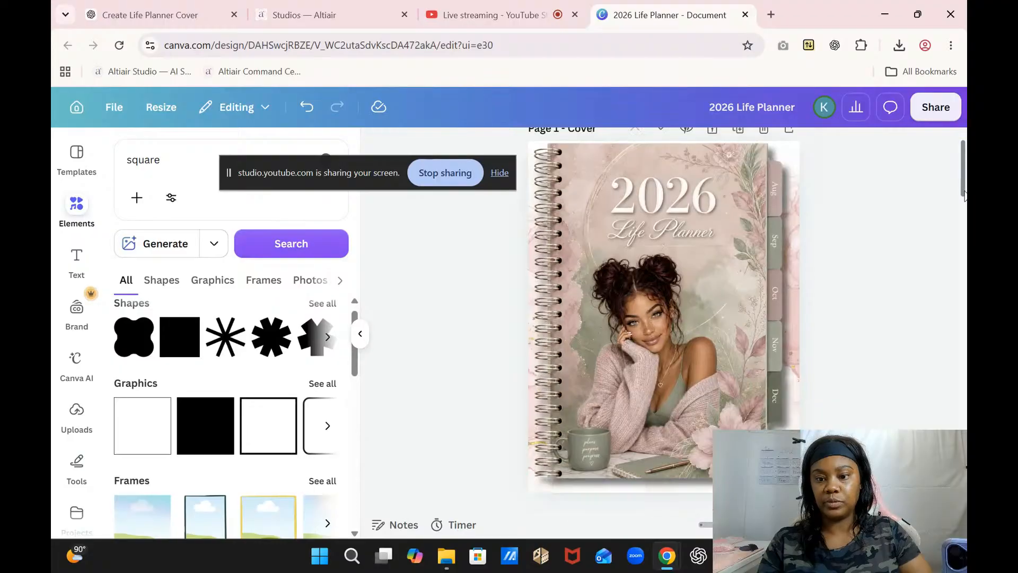
left_click_drag(964, 205, 964, 494)
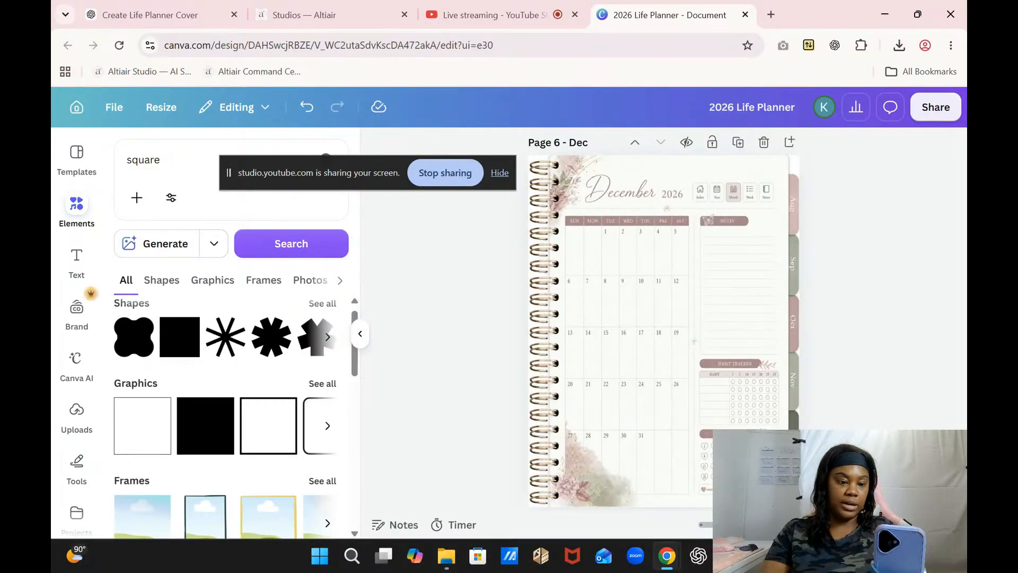
right_click(870, 472)
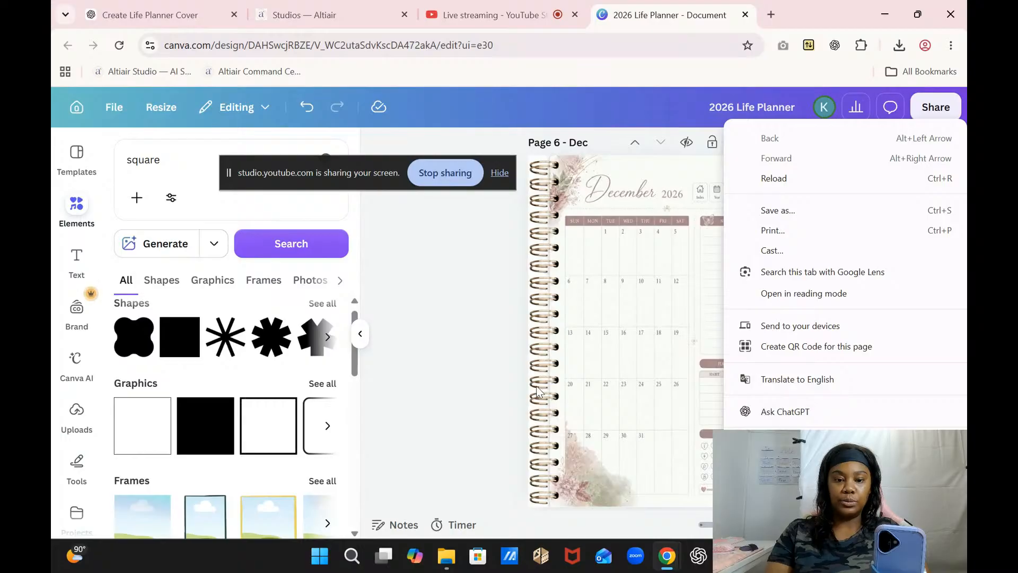
left_click(498, 405)
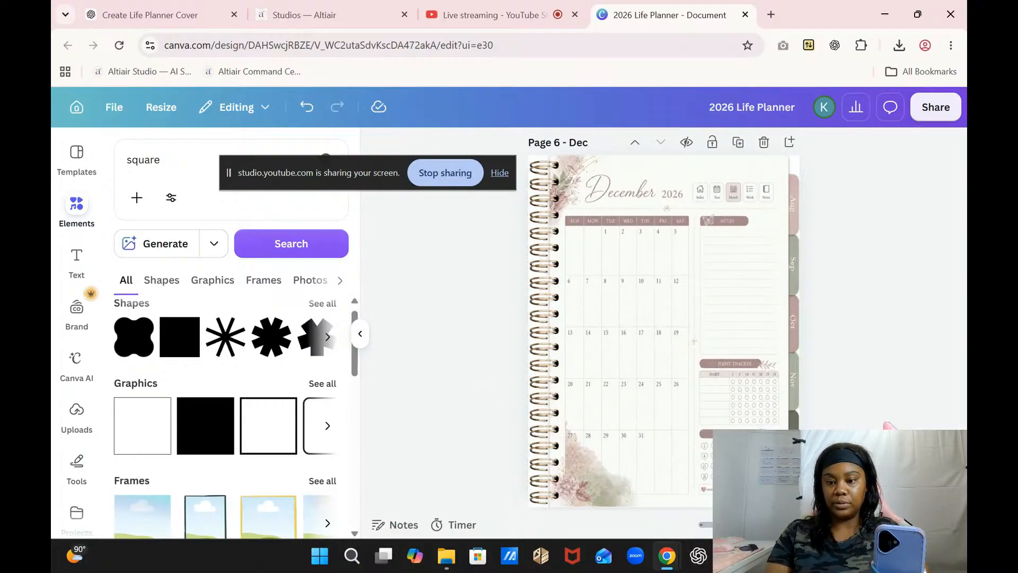
scroll(663, 318, "down", 1)
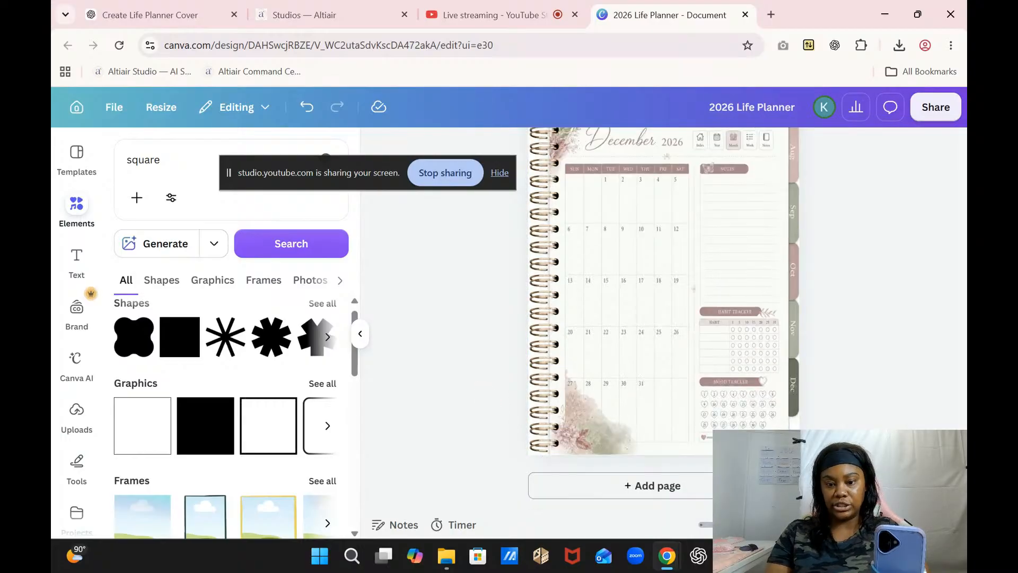
scroll(663, 318, "up", 15)
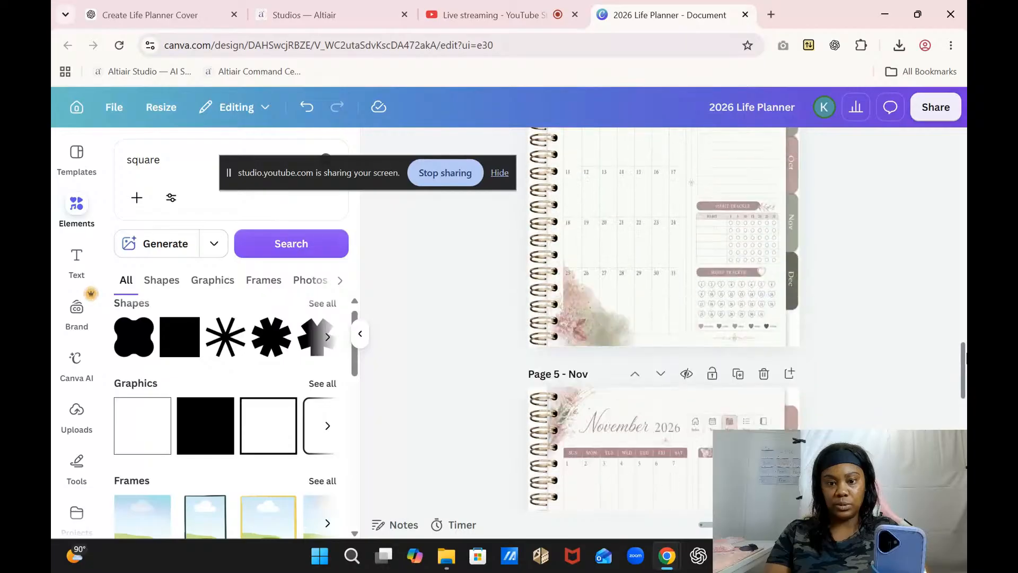
scroll(663, 318, "up", 10)
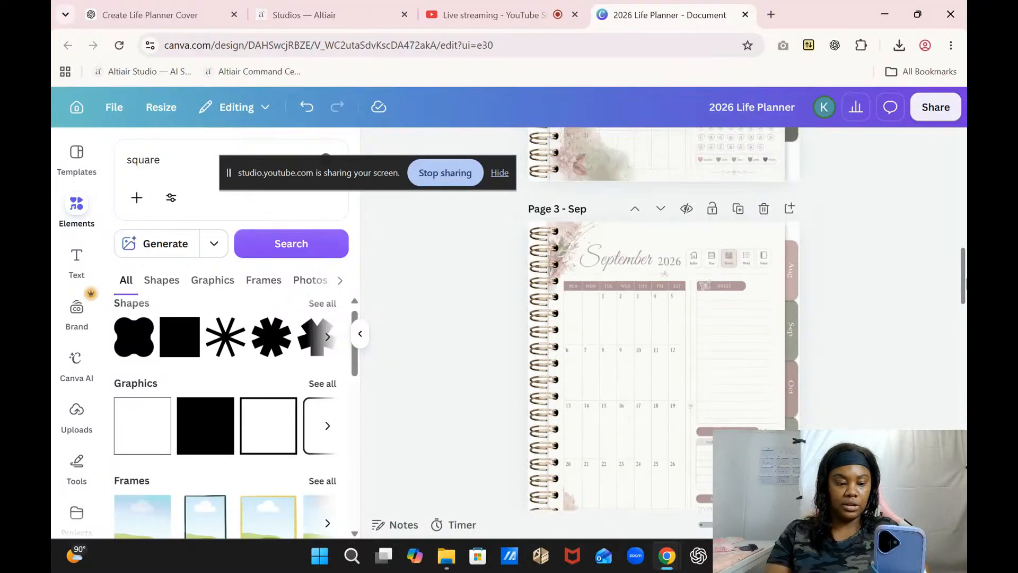
scroll(662, 318, "up", 10)
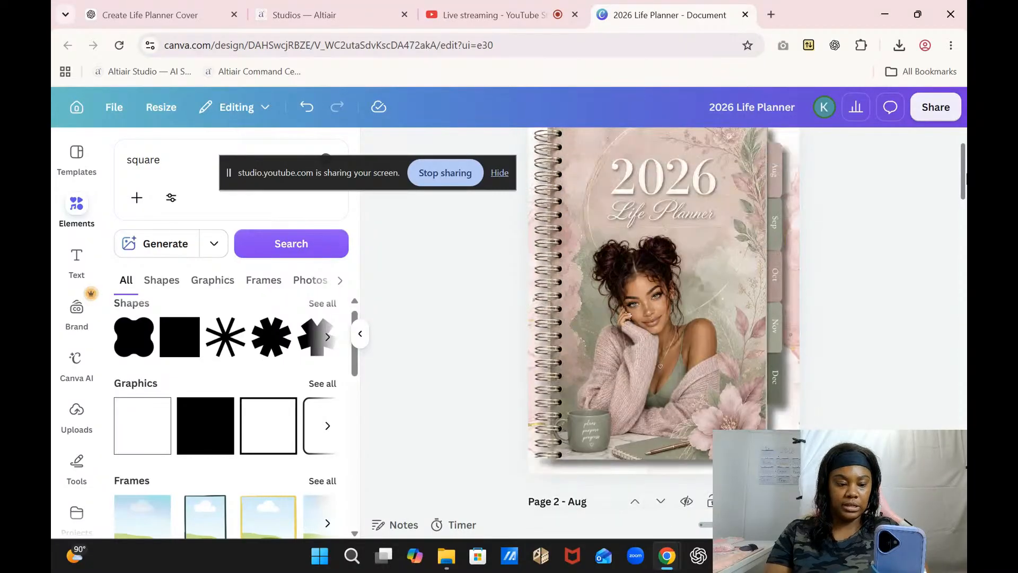
left_click_drag(960, 166, 958, 477)
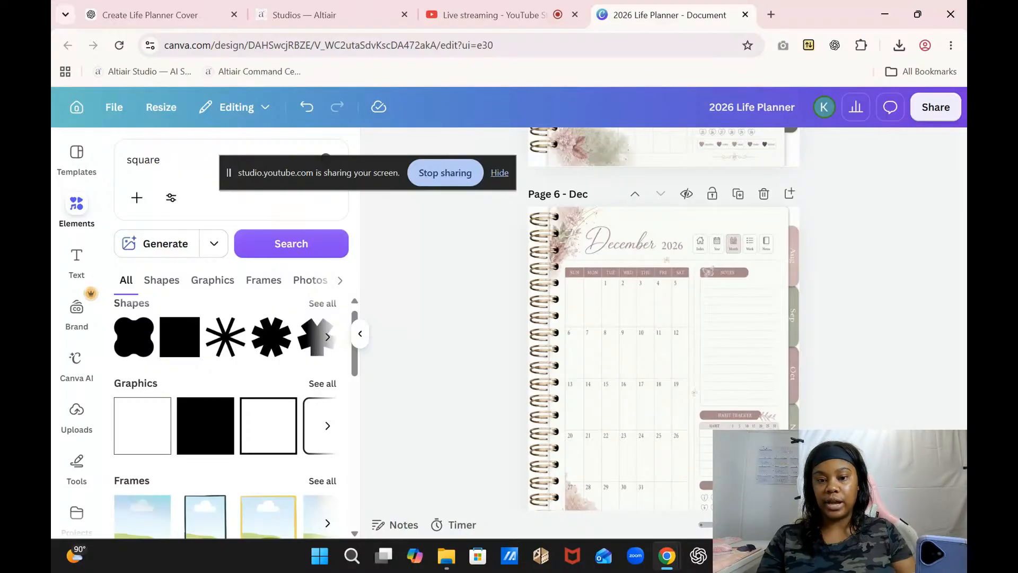
scroll(663, 318, "down", 2)
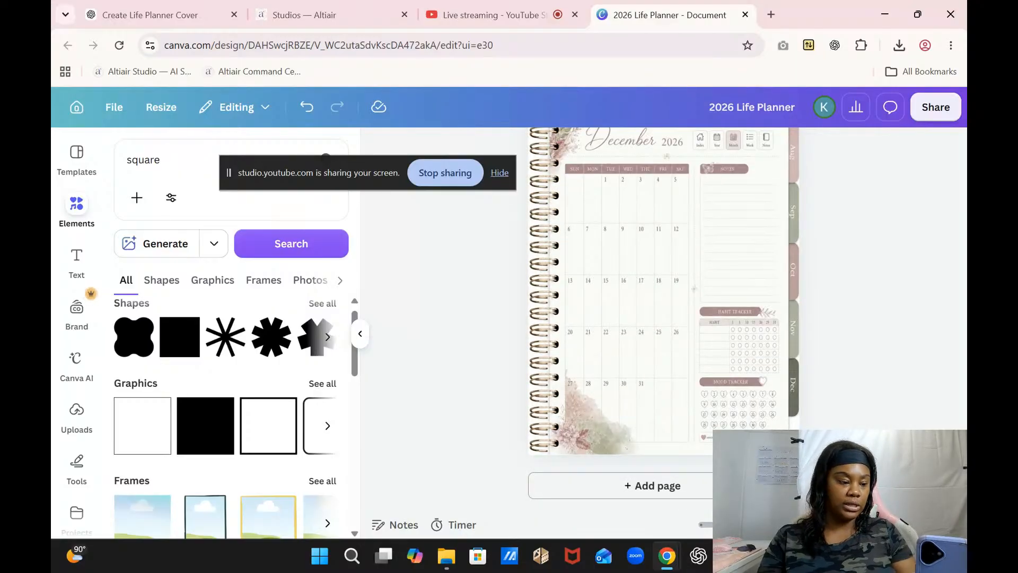
scroll(959, 391, "up", 10)
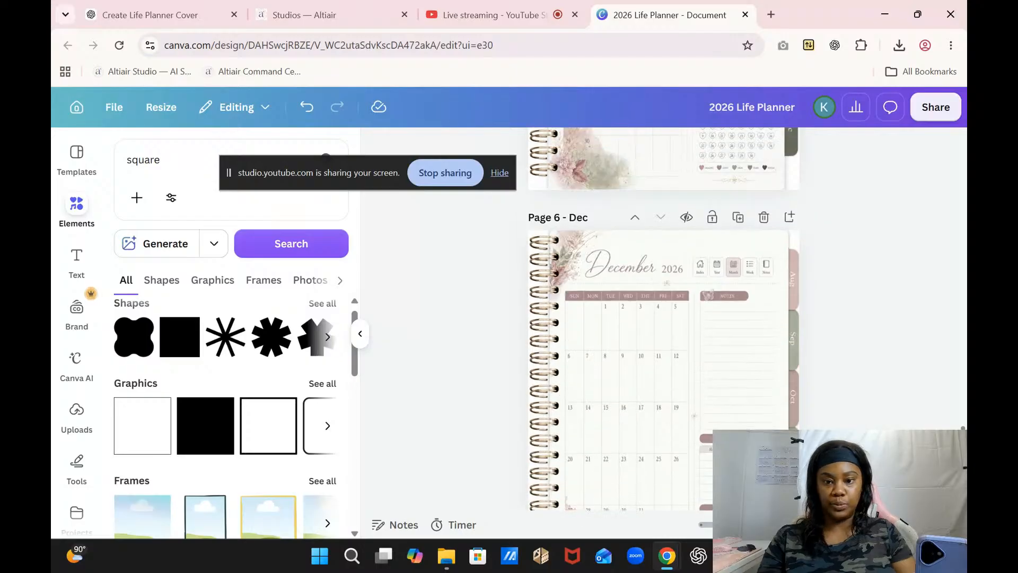
scroll(959, 391, "down", 10)
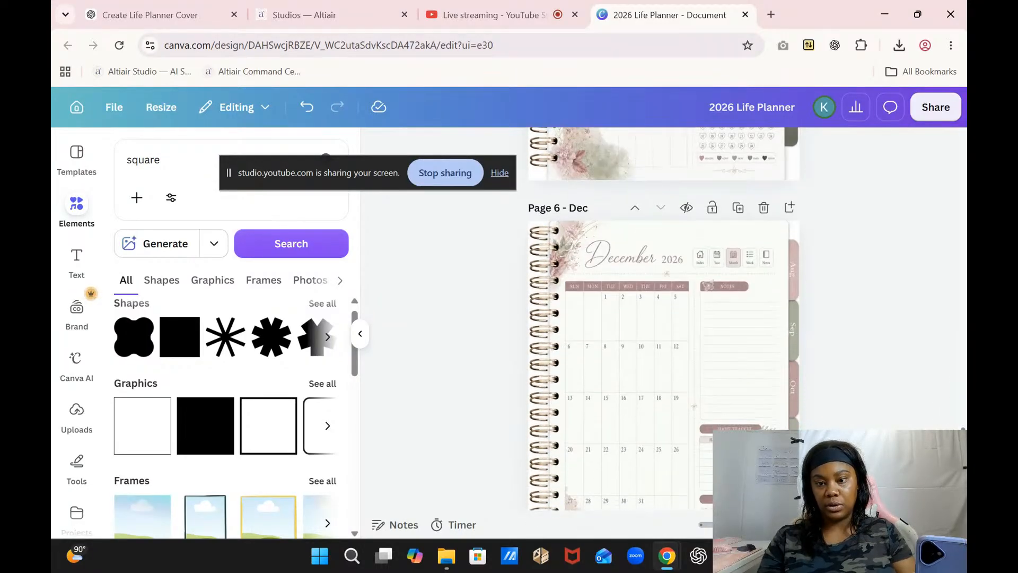
scroll(951, 401, "up", 5)
scroll(948, 396, "up", 10)
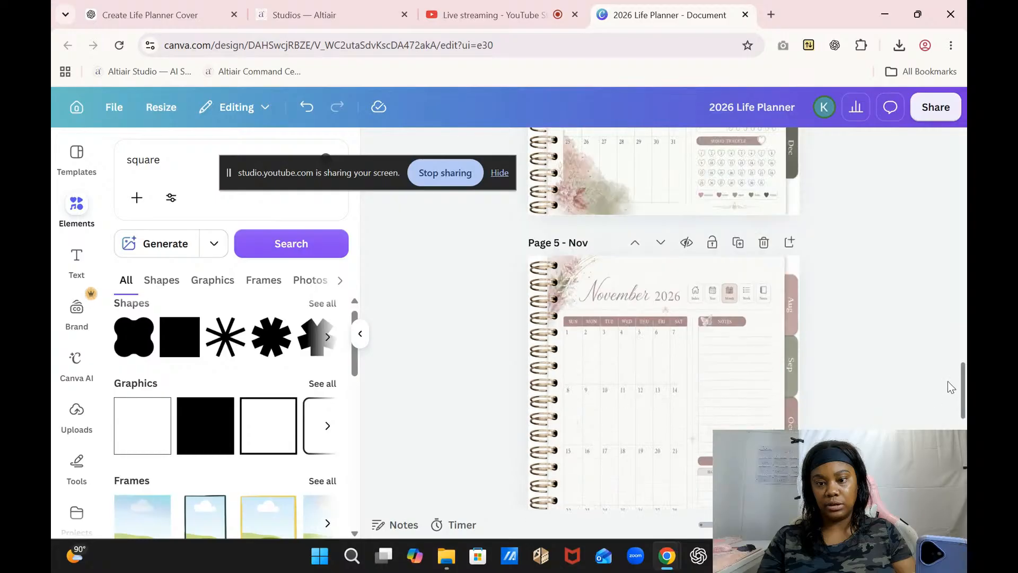
scroll(956, 268, "up", 5)
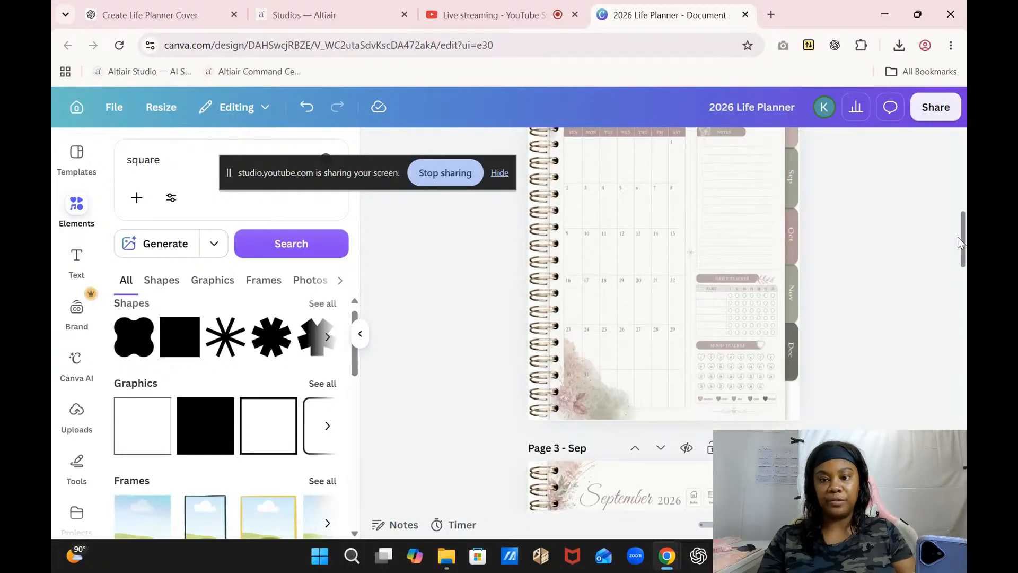
left_click_drag(955, 221, 954, 222)
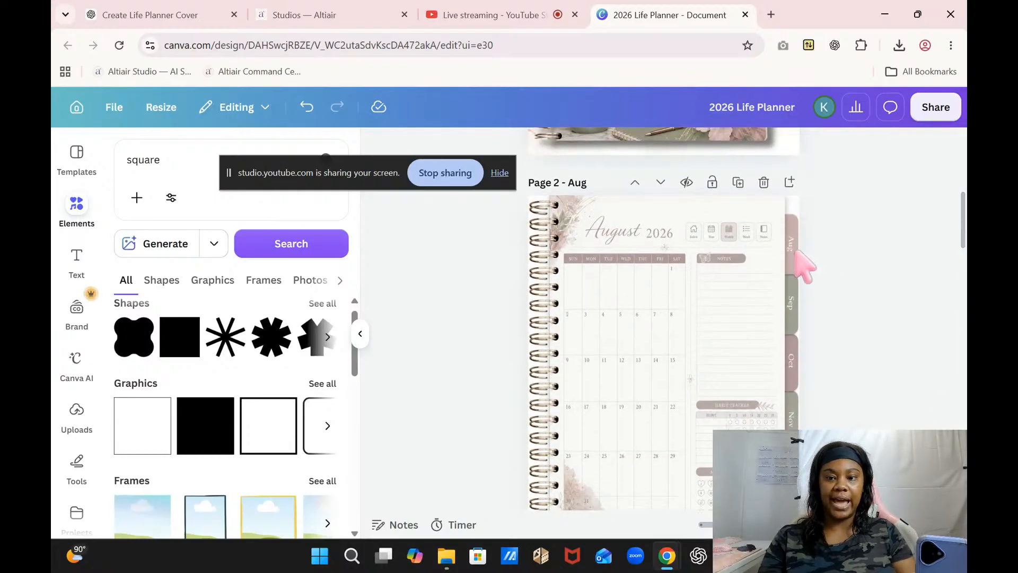
- Examine the shape editing options for the August tab's linked square on the August page
left_click(793, 255)
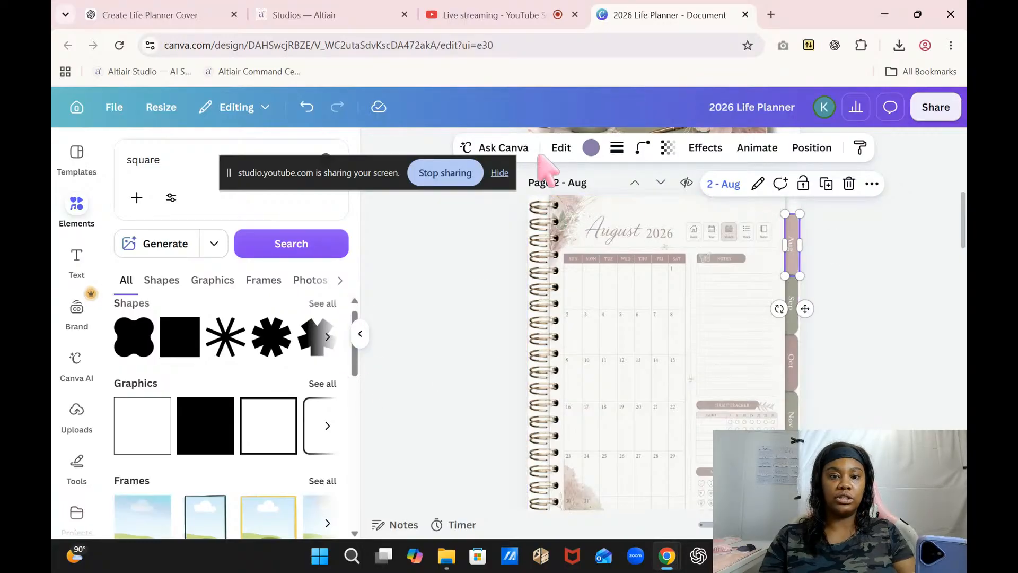
left_click(561, 149)
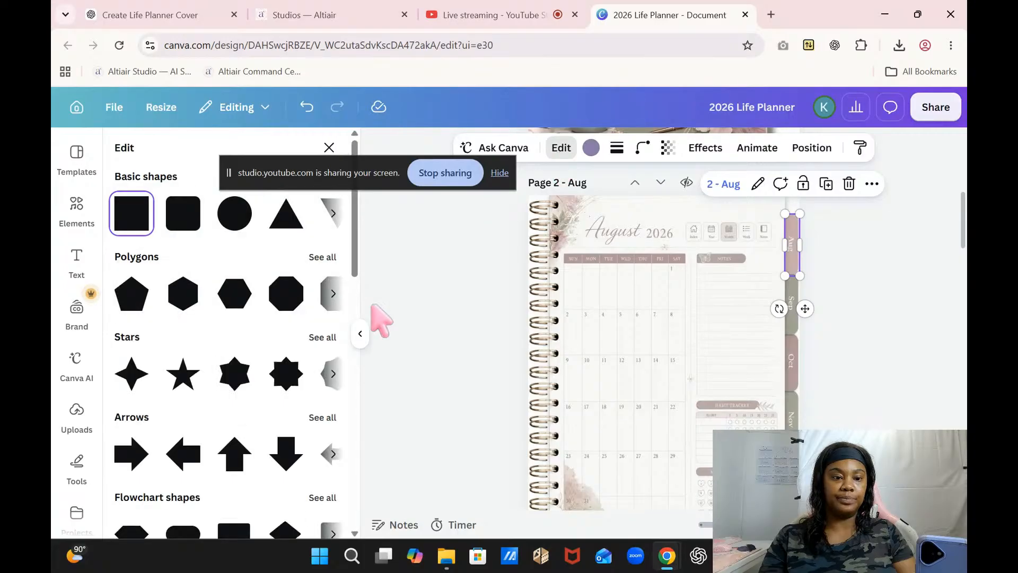
left_click(329, 147)
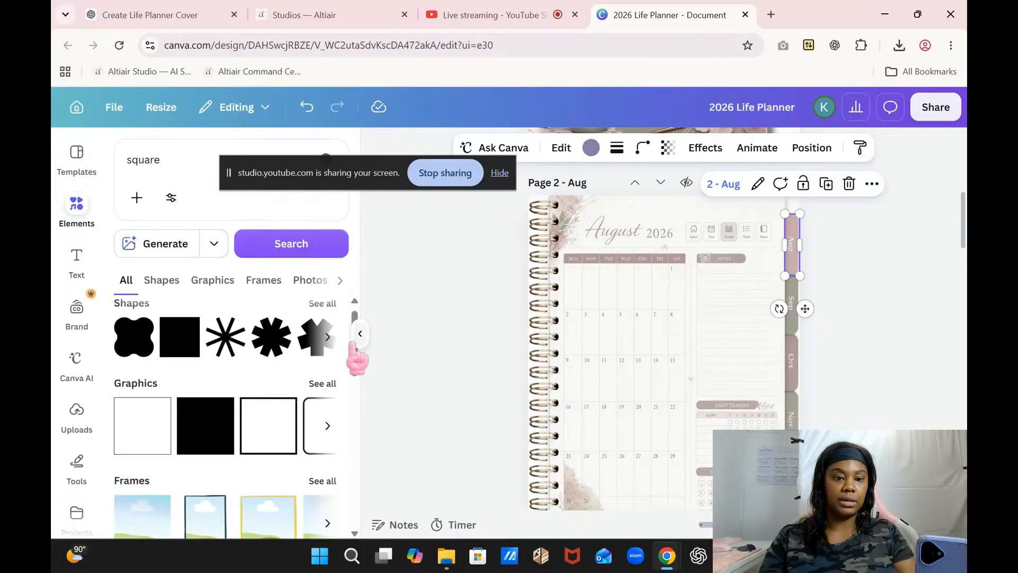
- Clear the square search and browse the recommended elements and the element categories
left_click_drag(345, 169, 340, 199)
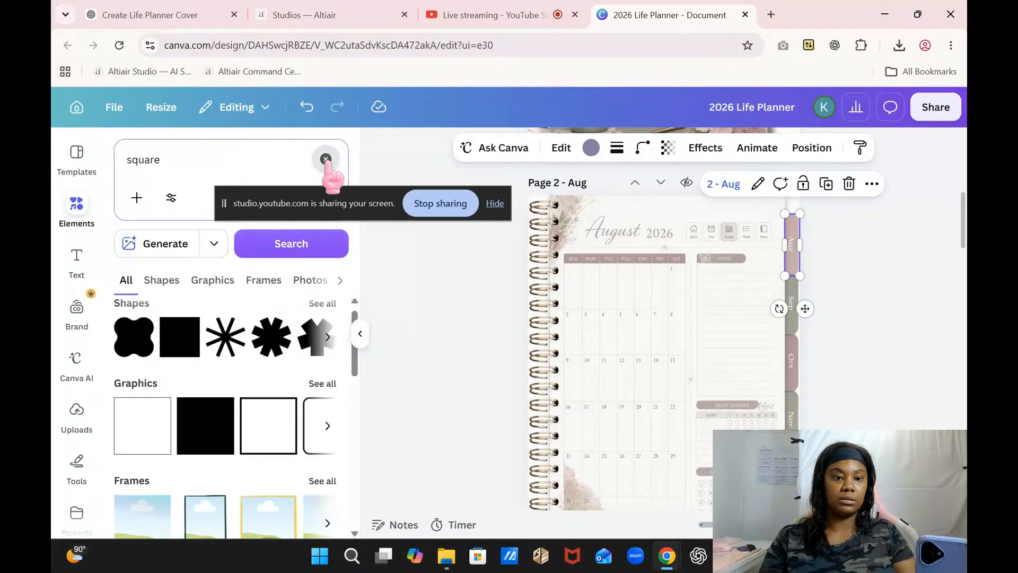
left_click(326, 159)
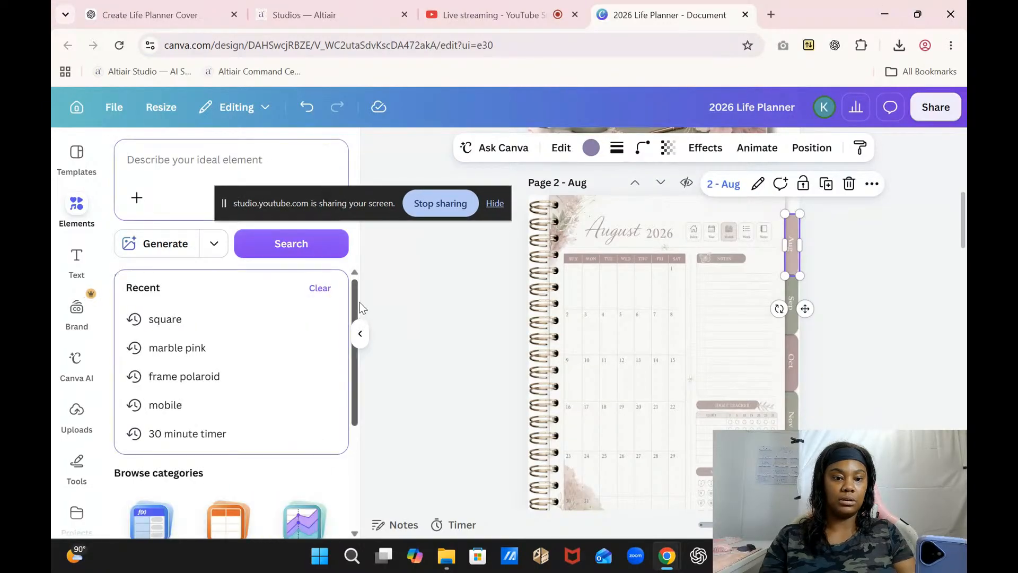
left_click_drag(355, 296, 350, 258)
left_click_drag(347, 207, 609, 109)
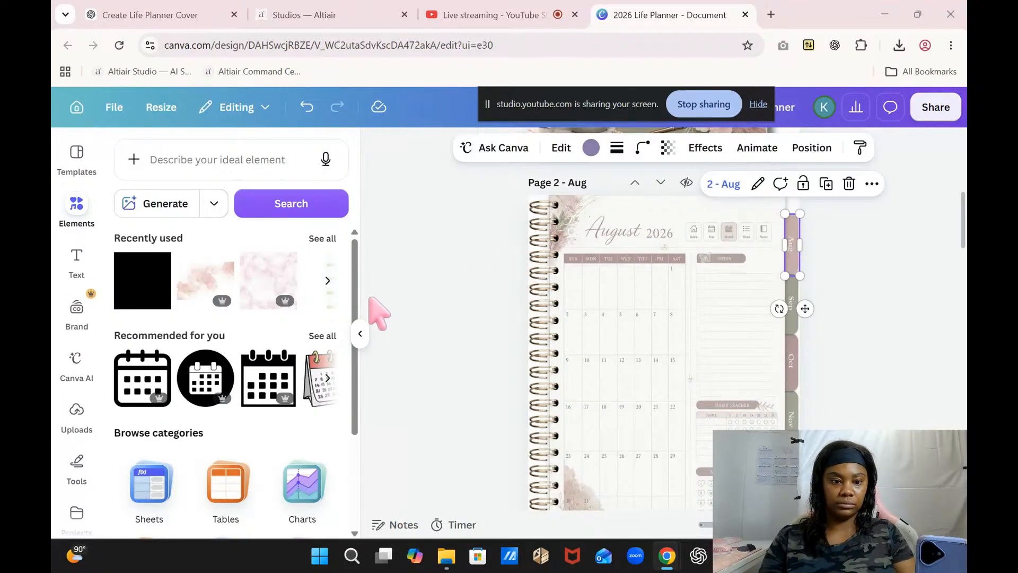
left_click_drag(360, 289, 361, 390)
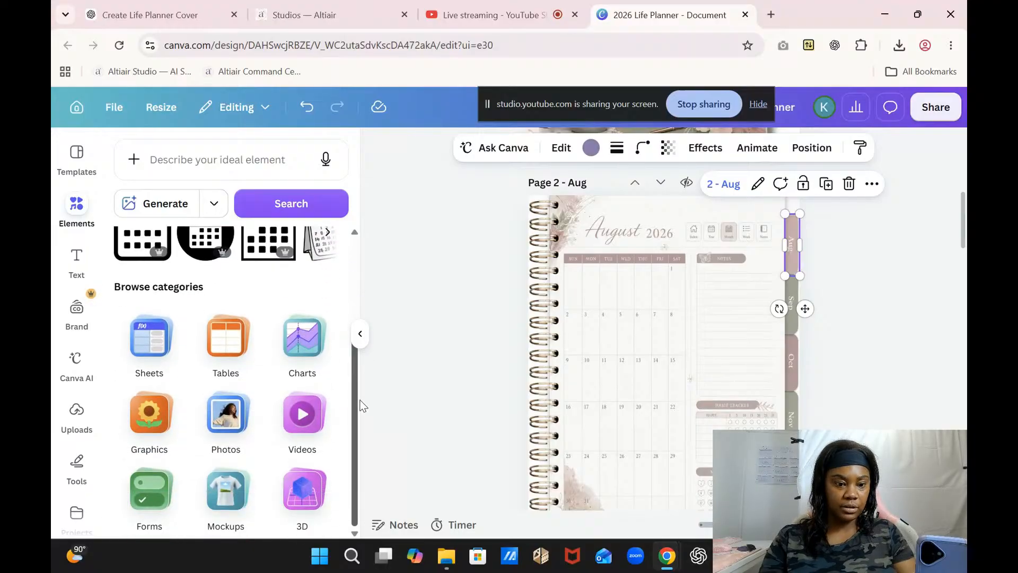
left_click_drag(360, 396, 364, 253)
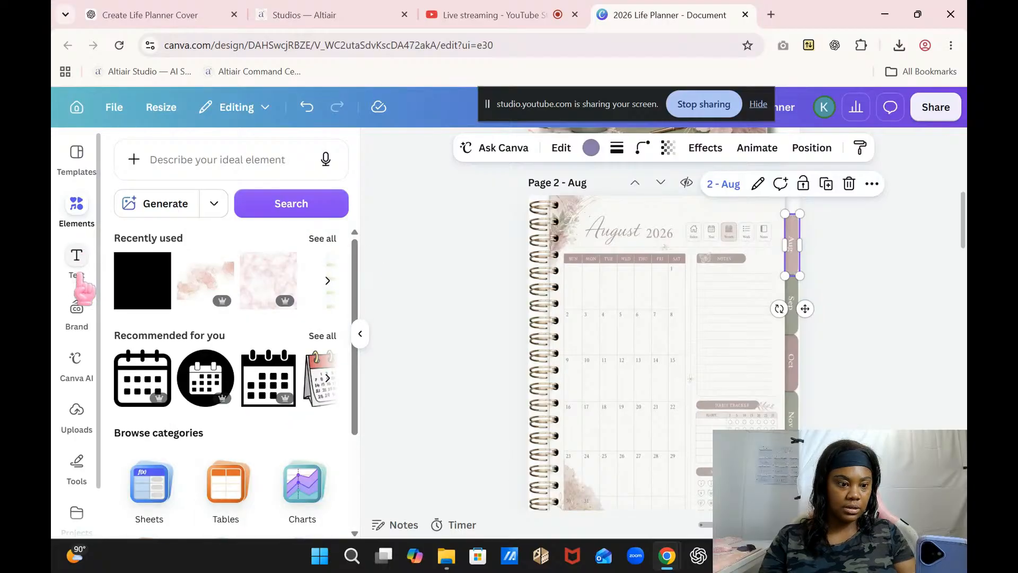
left_click(83, 469)
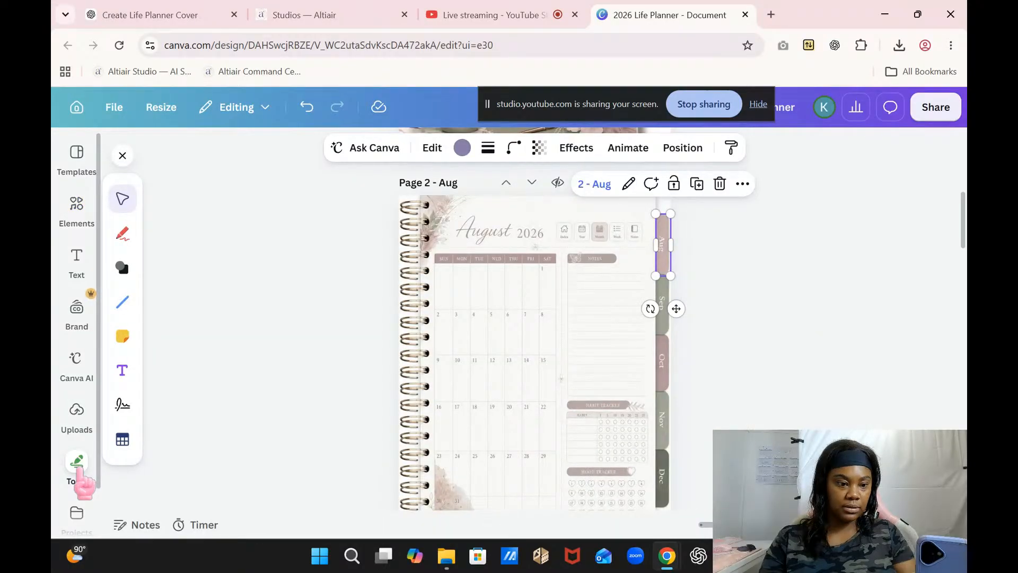
left_click(80, 227)
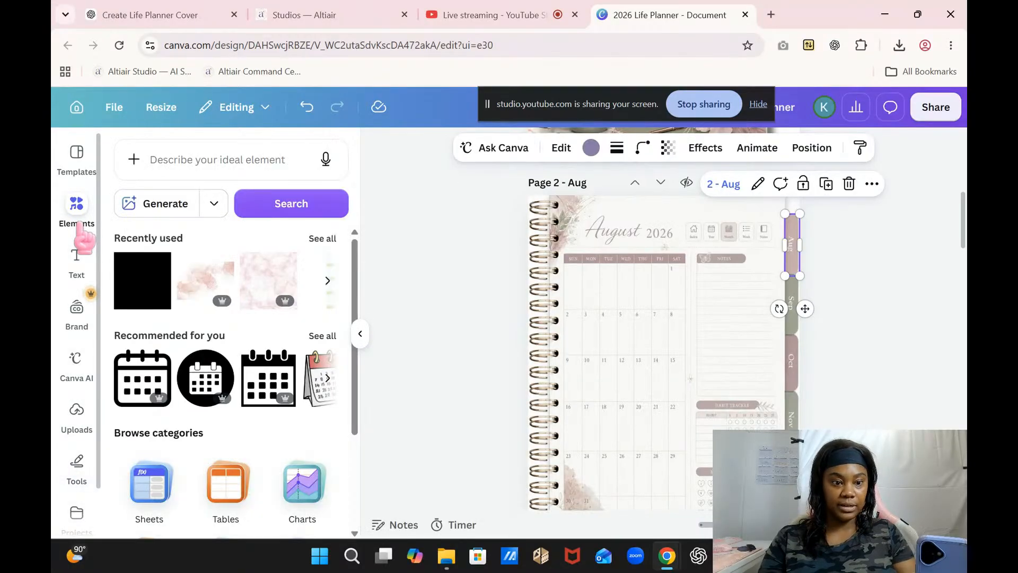
left_click_drag(356, 285, 361, 260)
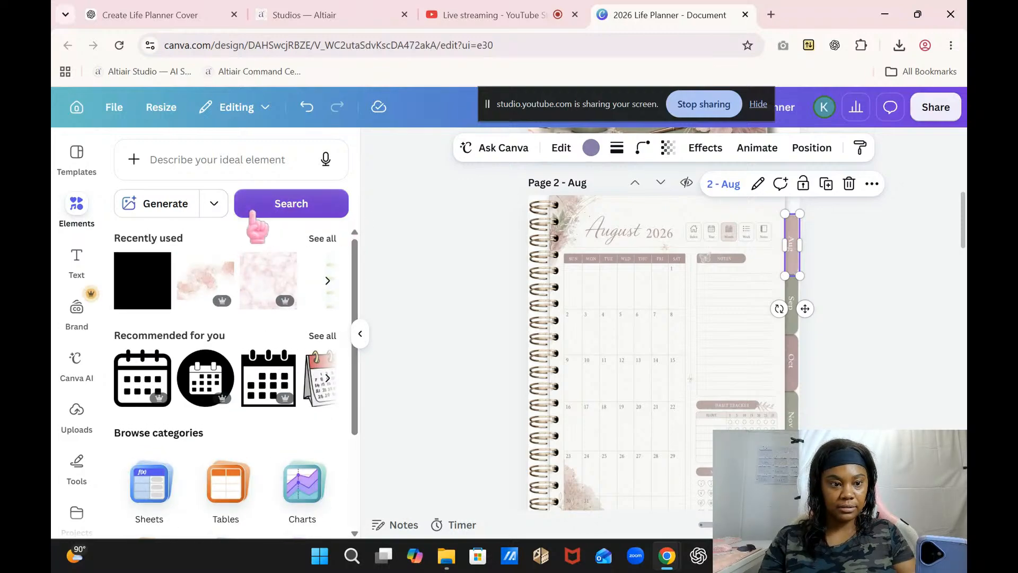
- Search the elements for "shadow" and look through the resulting graphics, photos and frames
left_click(234, 161)
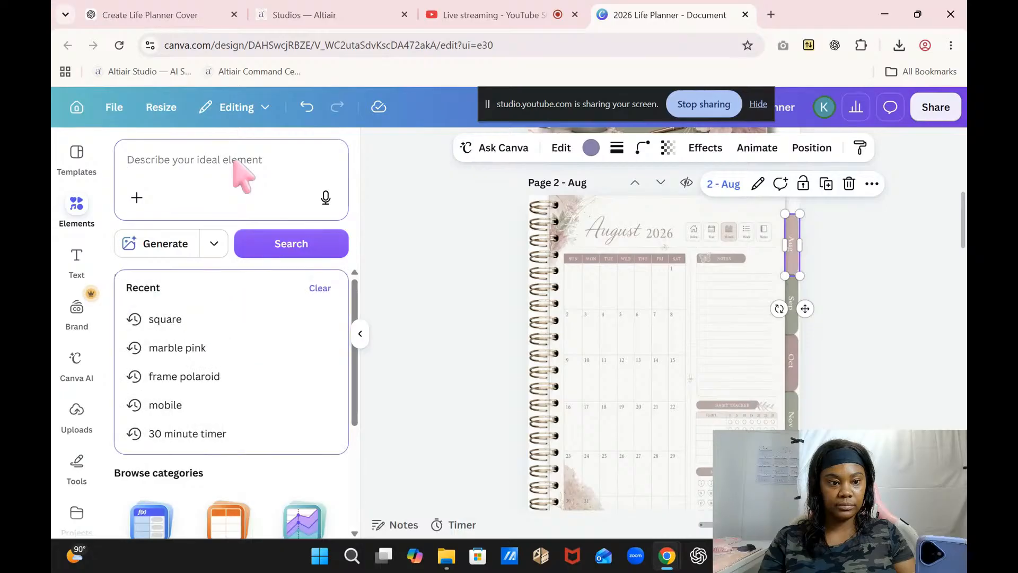
type("sha")
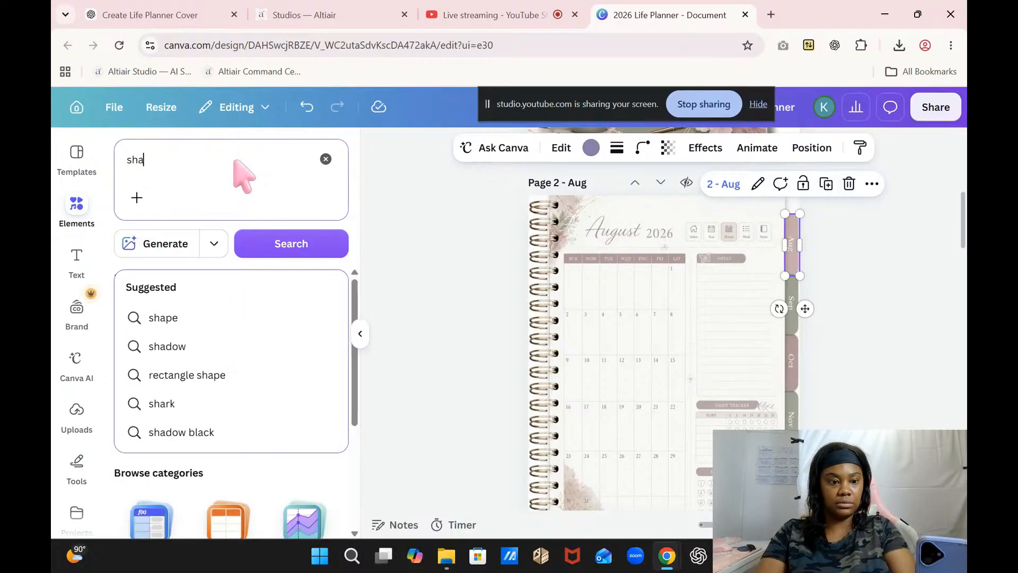
left_click(179, 347)
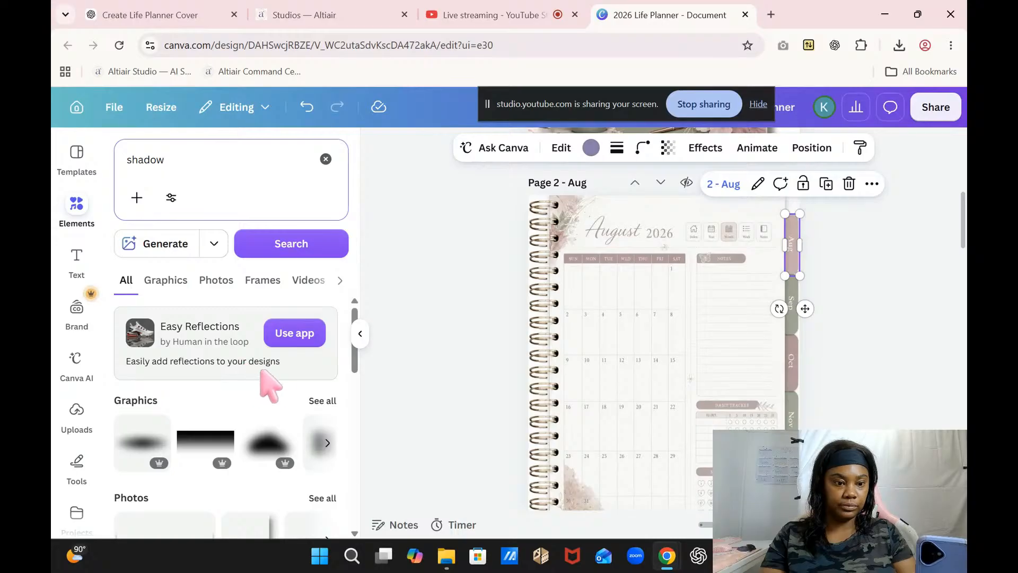
left_click_drag(356, 362, 357, 417)
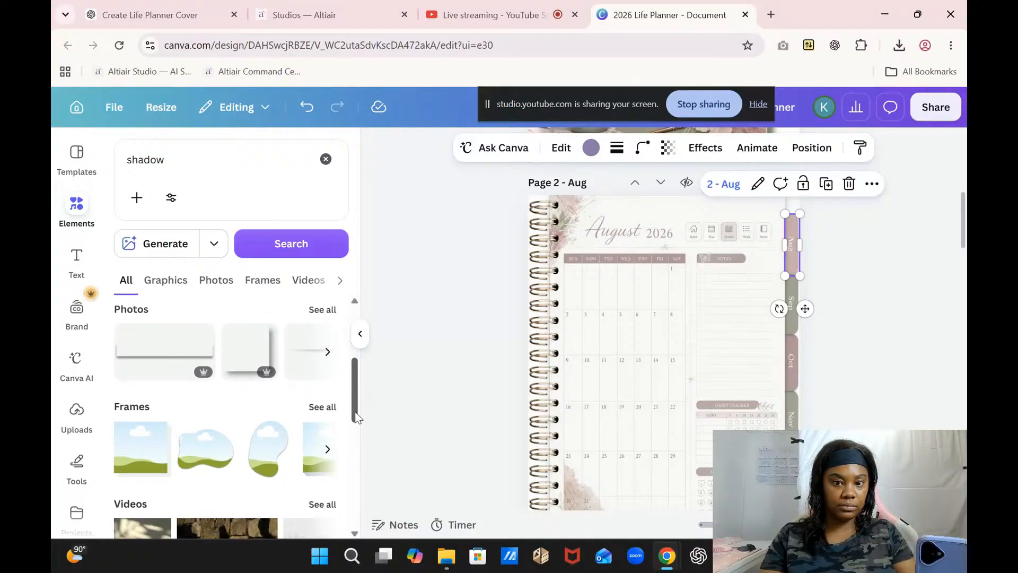
left_click_drag(356, 417, 369, 290)
left_click(429, 289)
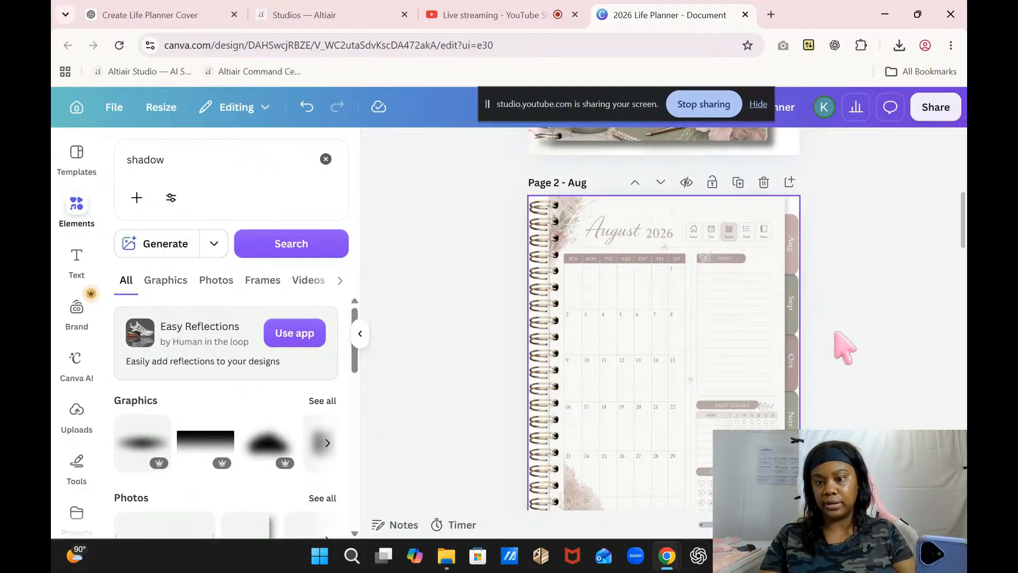
- Look through the replacement shapes offered for the August tab's linked square on the August page, from basic to abstract shapes
mouse_move(963, 241)
left_mouse_down()
mouse_move(963, 265)
mouse_move(964, 244)
left_mouse_up()
left_click(792, 253)
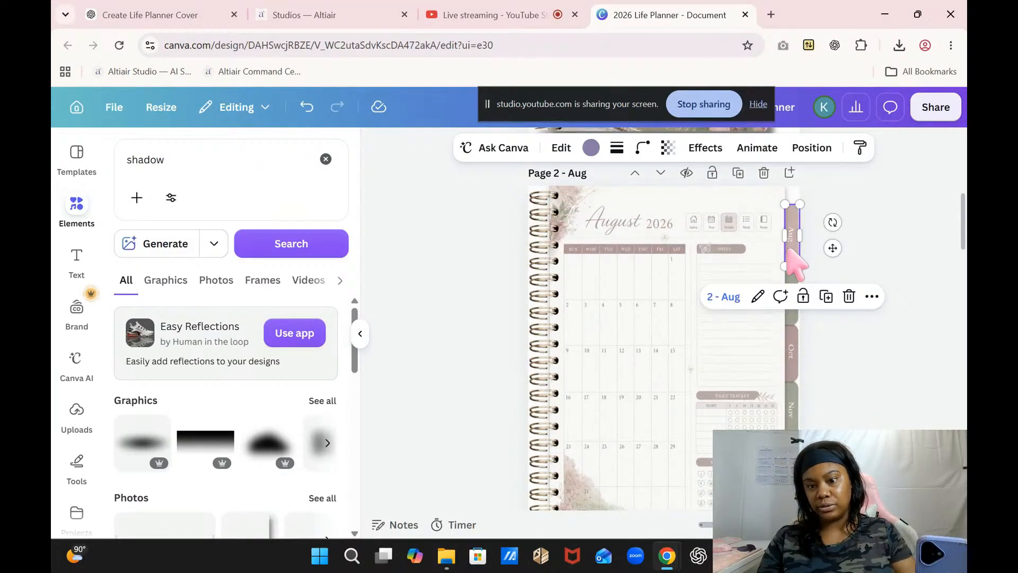
left_click(561, 149)
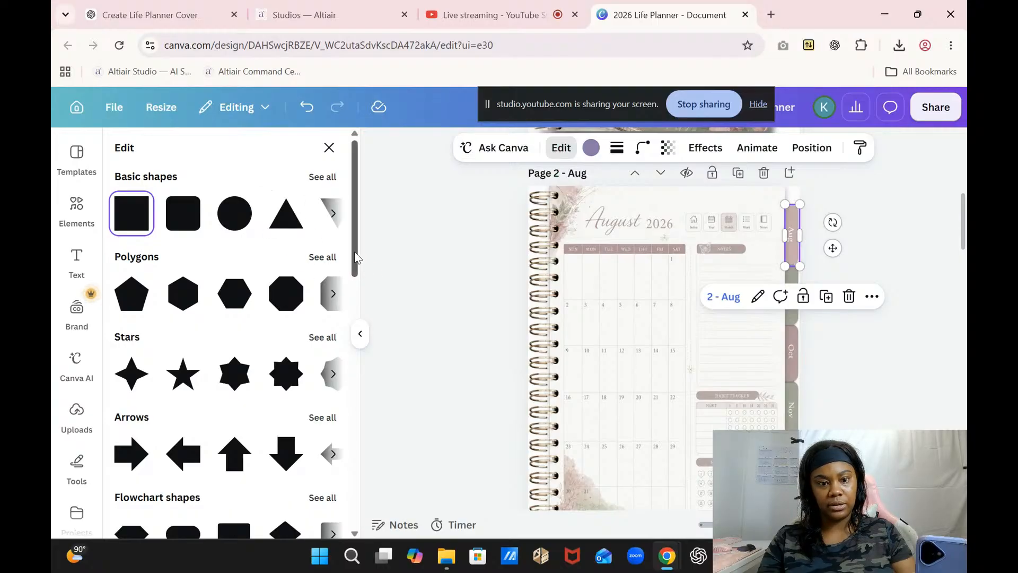
scroll(336, 318, "down", 10)
scroll(329, 210, "up", 10)
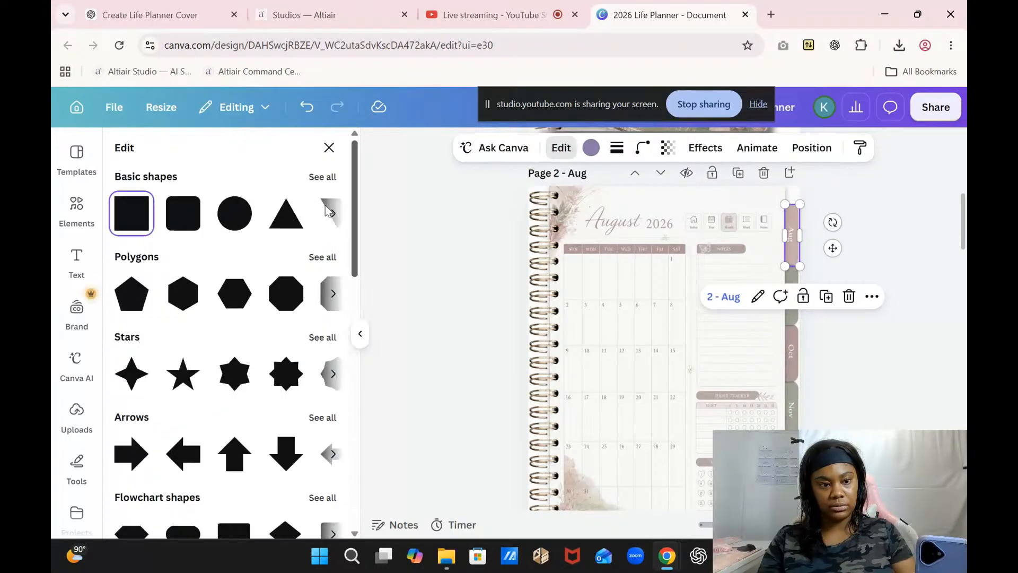
left_click(329, 148)
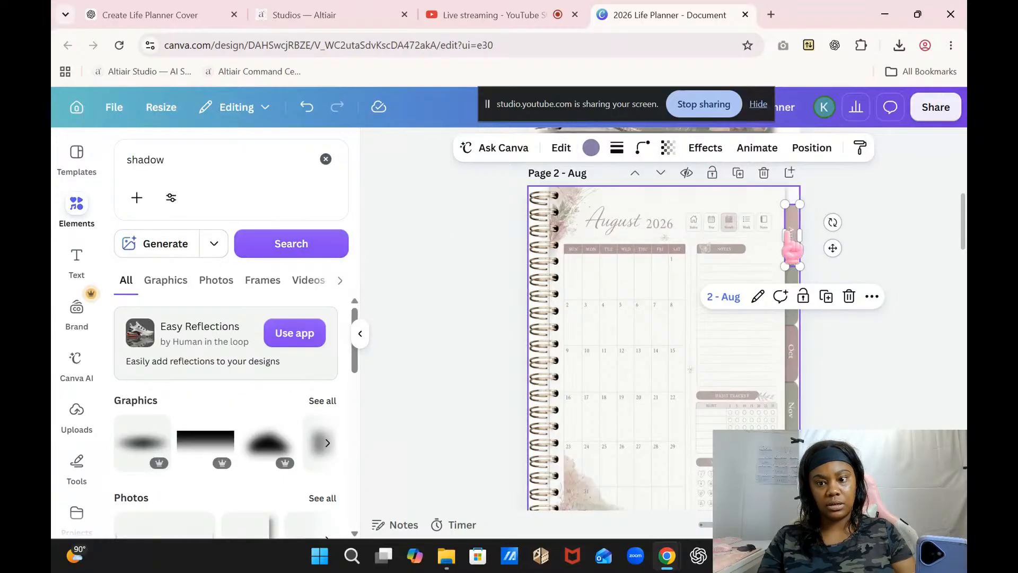
left_click(562, 149)
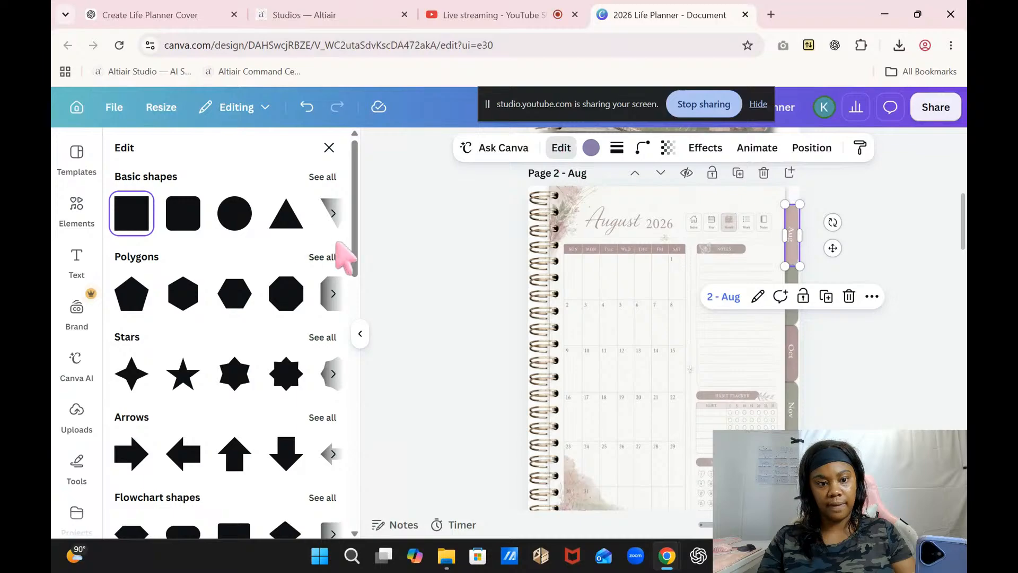
scroll(335, 434, "down", 8)
scroll(335, 435, "down", 6)
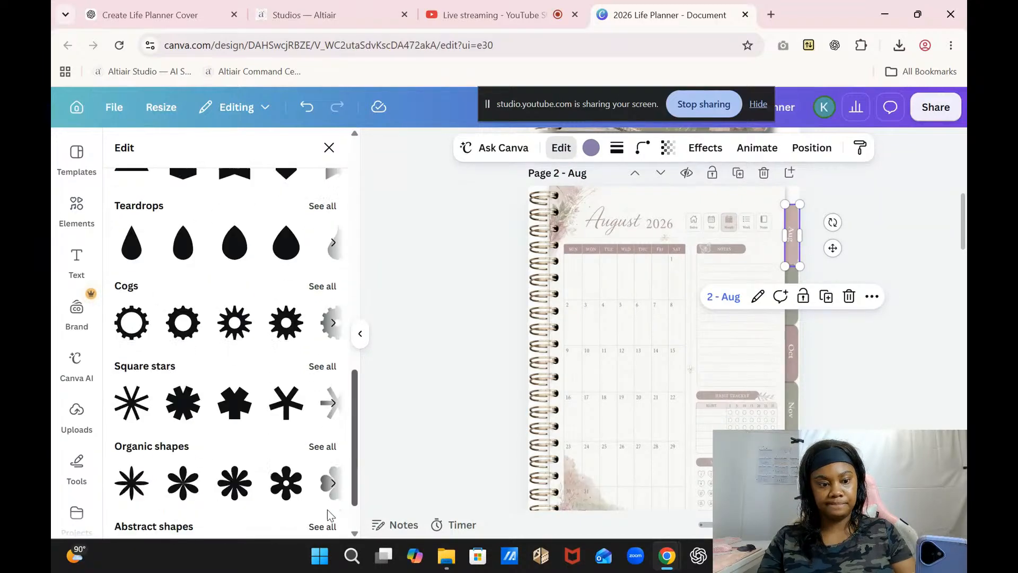
scroll(337, 440, "up", 4)
scroll(337, 441, "up", 5)
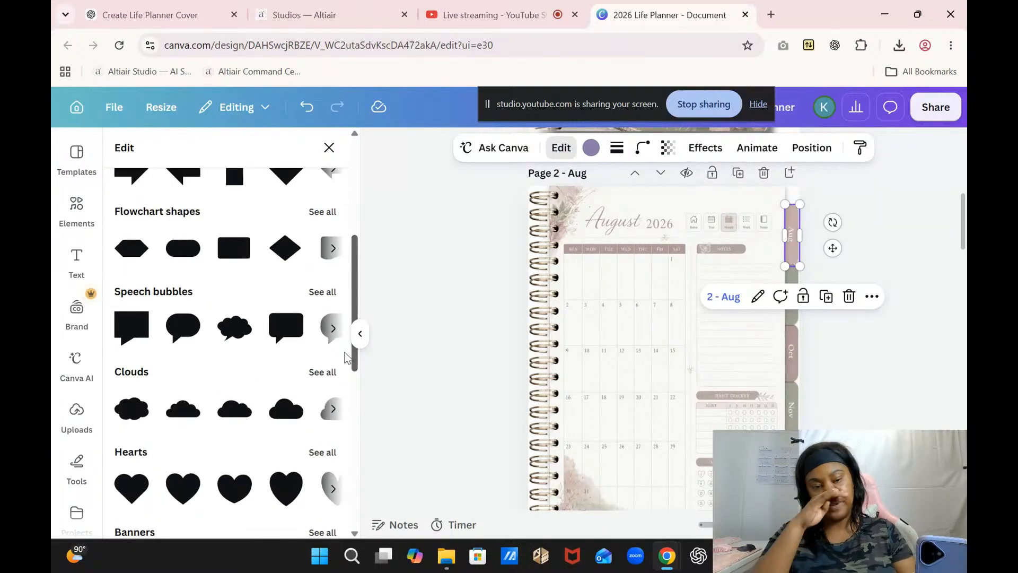
scroll(331, 233, "up", 5)
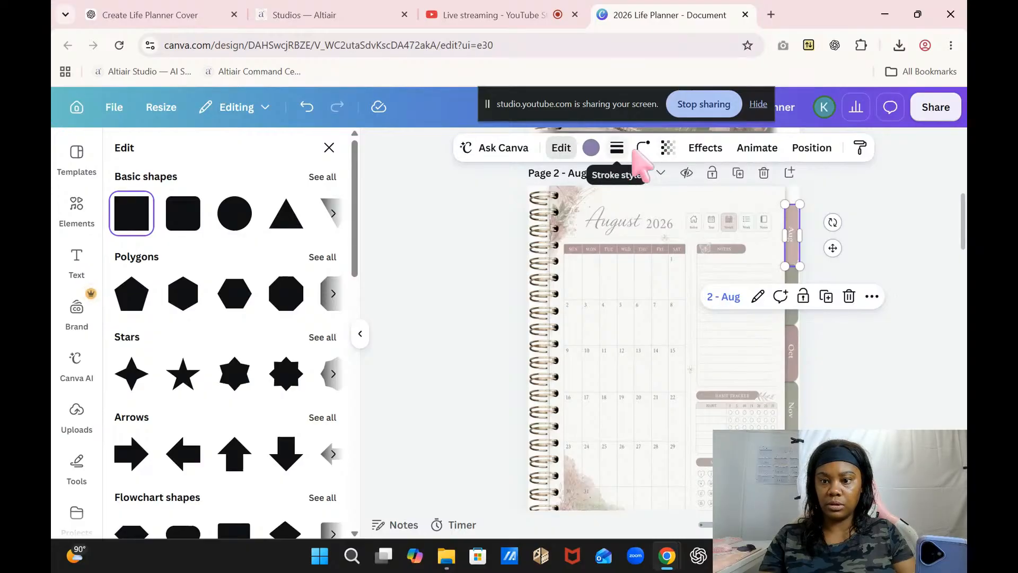
left_click(925, 195)
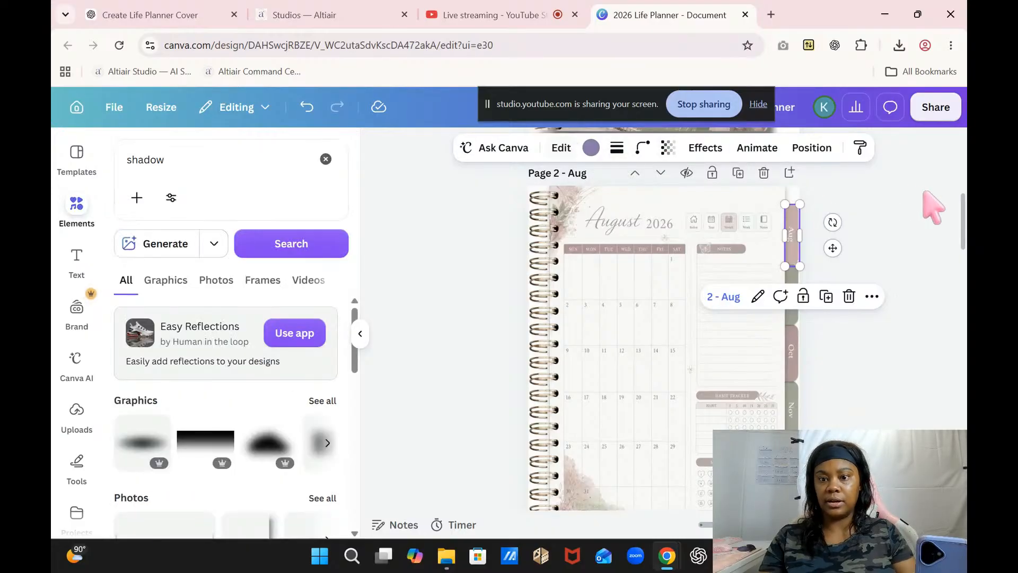
- Apply a Drop shadow effect with an offset of 32 to the August tab's linked square on the August page
left_click(705, 149)
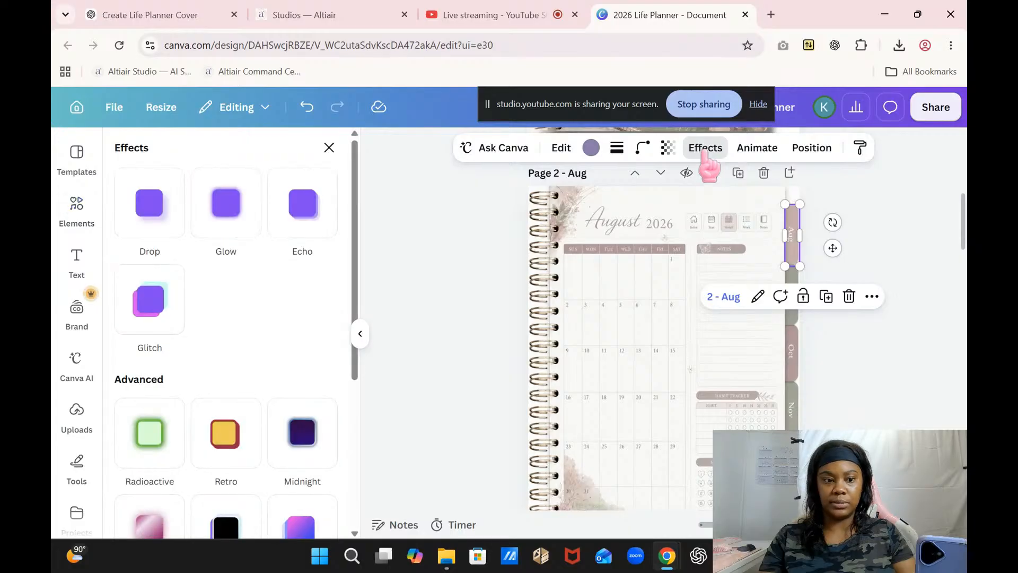
left_click(168, 229)
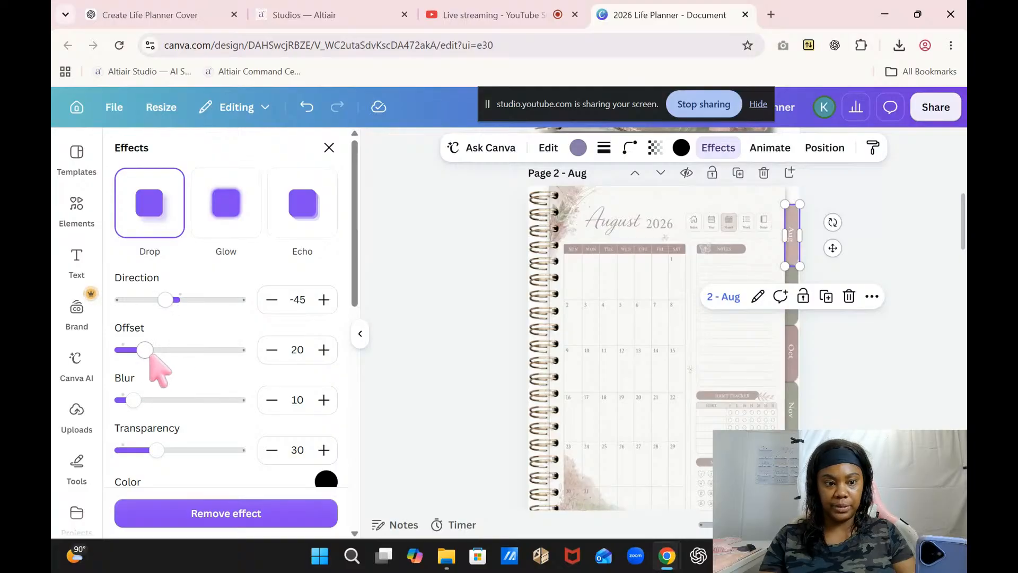
left_click_drag(152, 350, 163, 351)
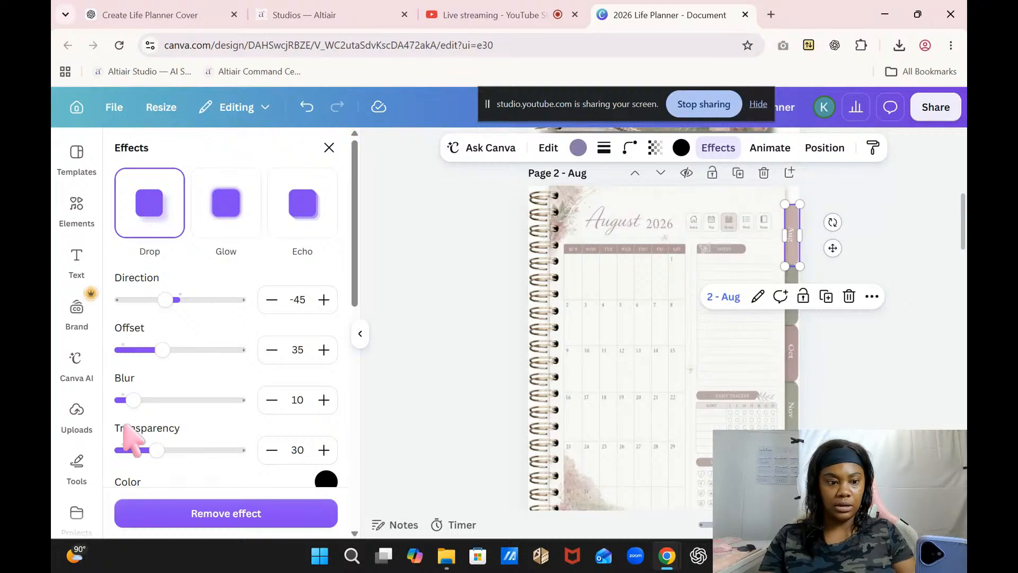
left_click_drag(161, 351, 158, 351)
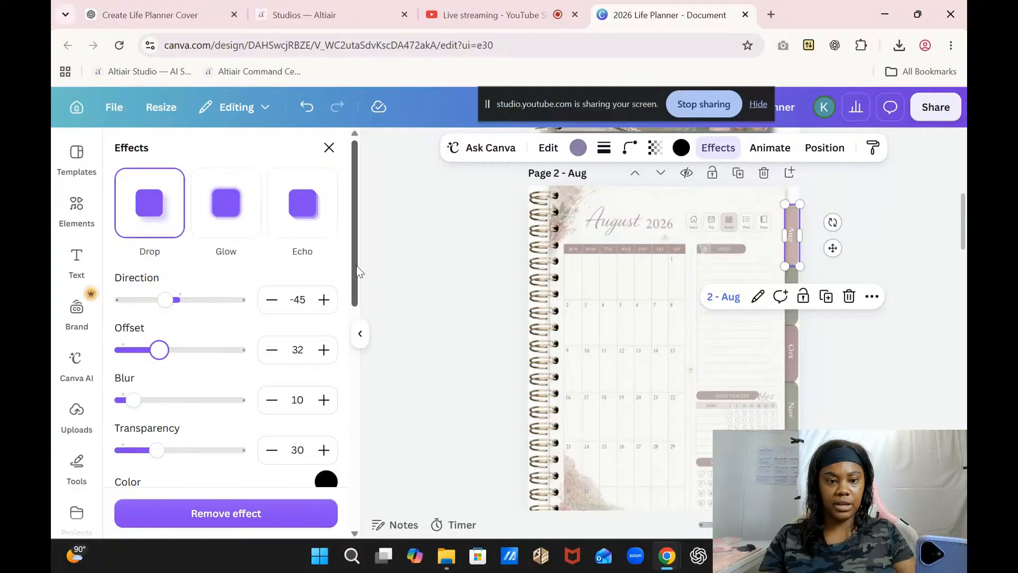
scroll(352, 339, "down", 4)
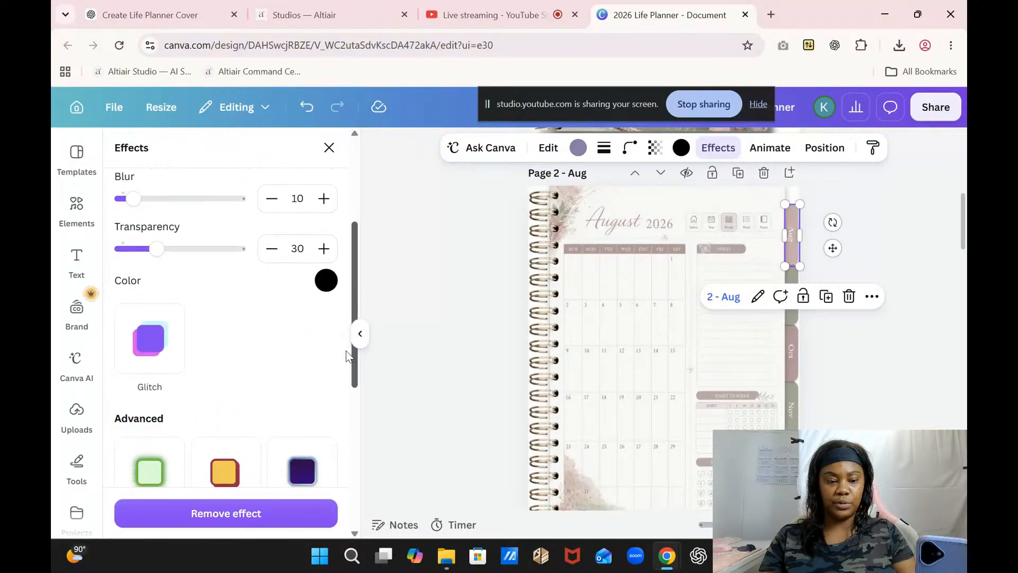
left_click(76, 210)
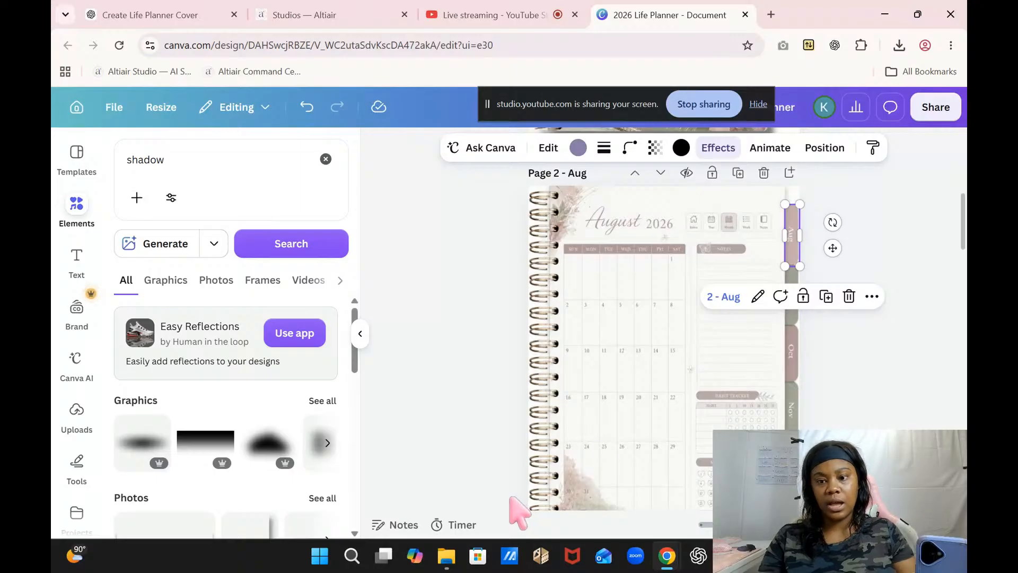
left_click(928, 257)
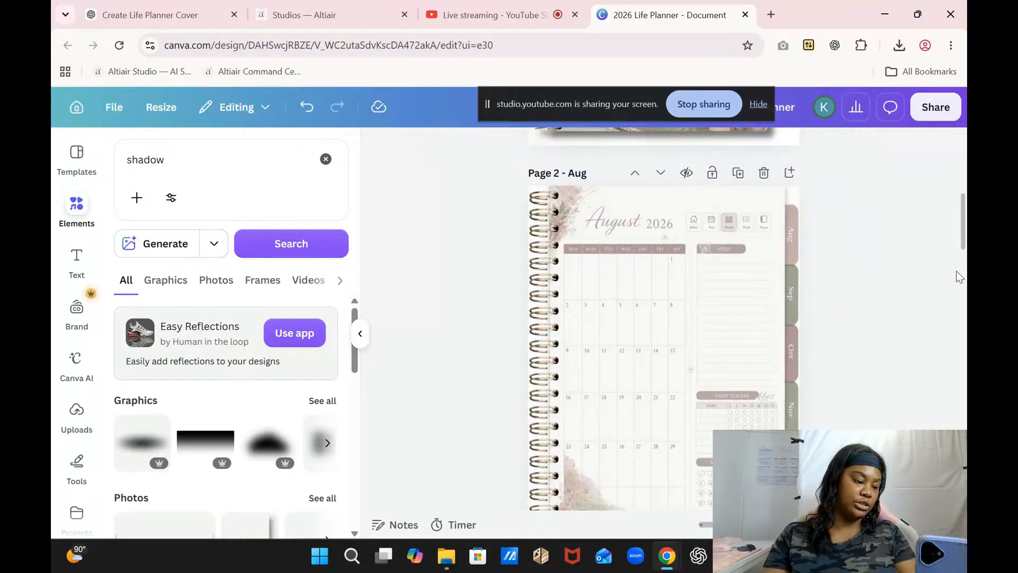
- Check the YouTube Studio live stream, ChatGPT and Altiair Studios pages, and return to the planner's cover page in Canva
left_click(461, 14)
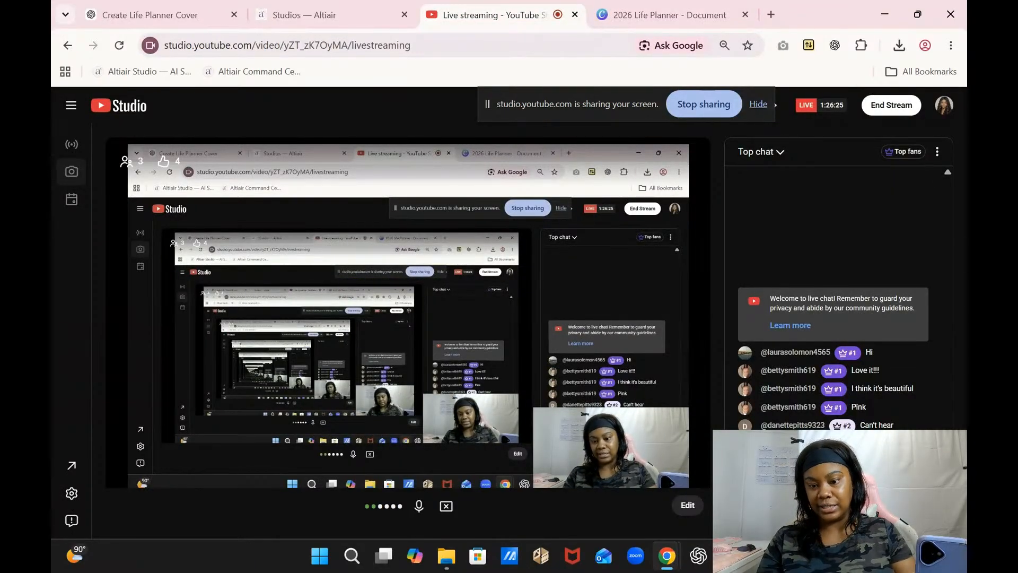
left_click(307, 15)
left_click(159, 15)
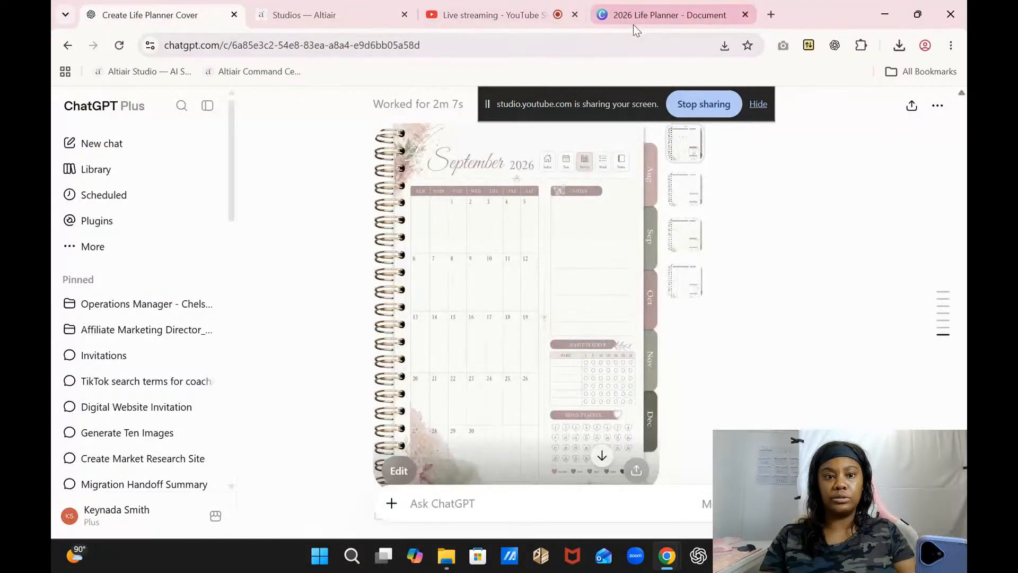
left_click(318, 15)
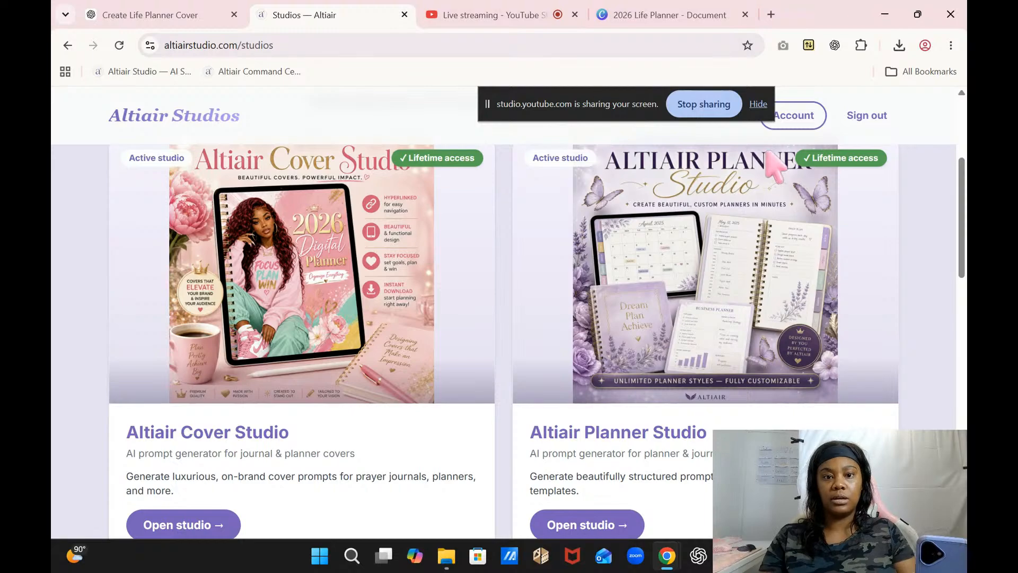
left_click(662, 15)
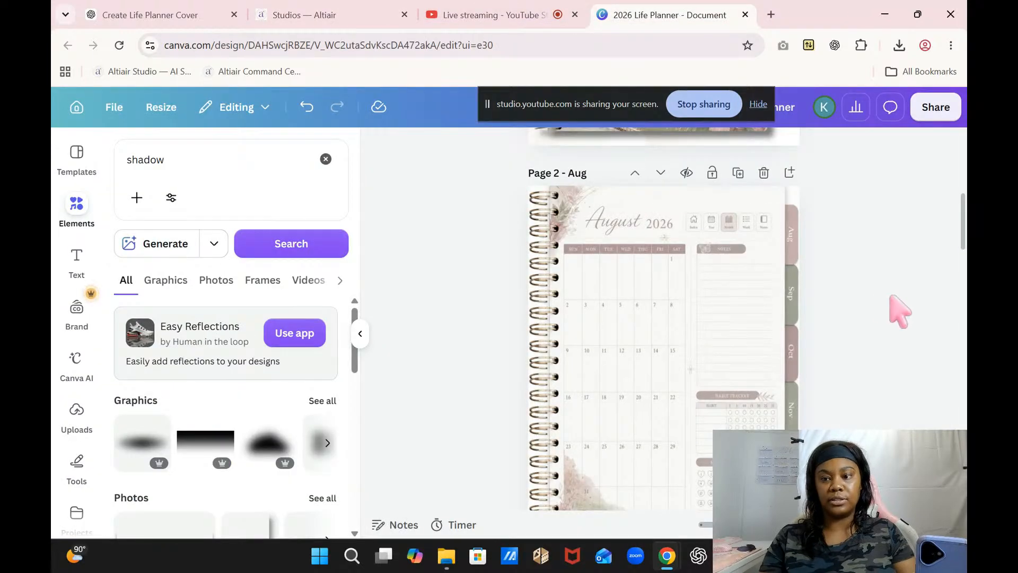
left_click_drag(964, 236, 964, 139)
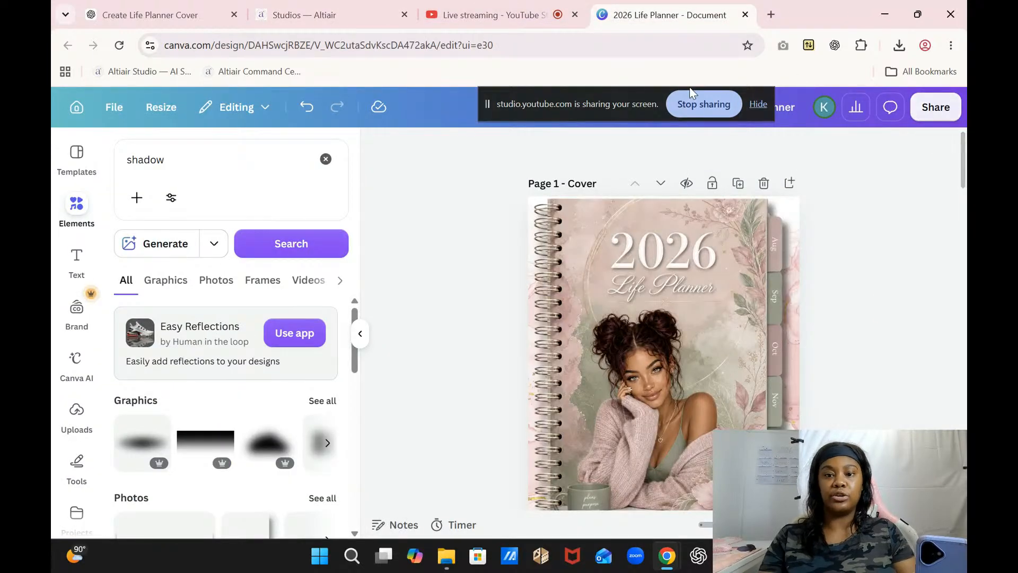
left_click_drag(634, 111, 365, 113)
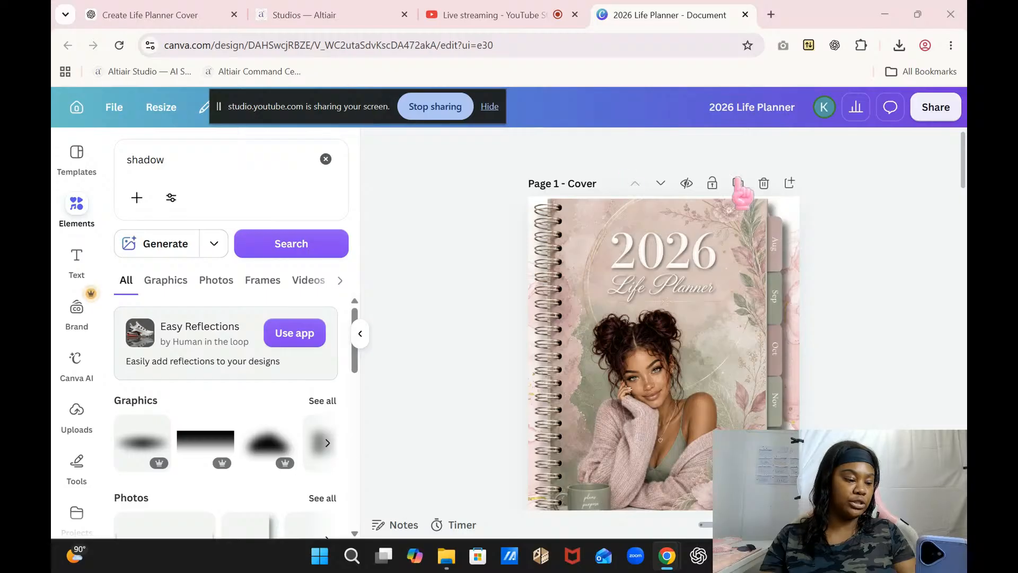
- Download all pages of the 2026 Life Planner as a PDF with the Digital preset
left_click(937, 112)
left_click(937, 113)
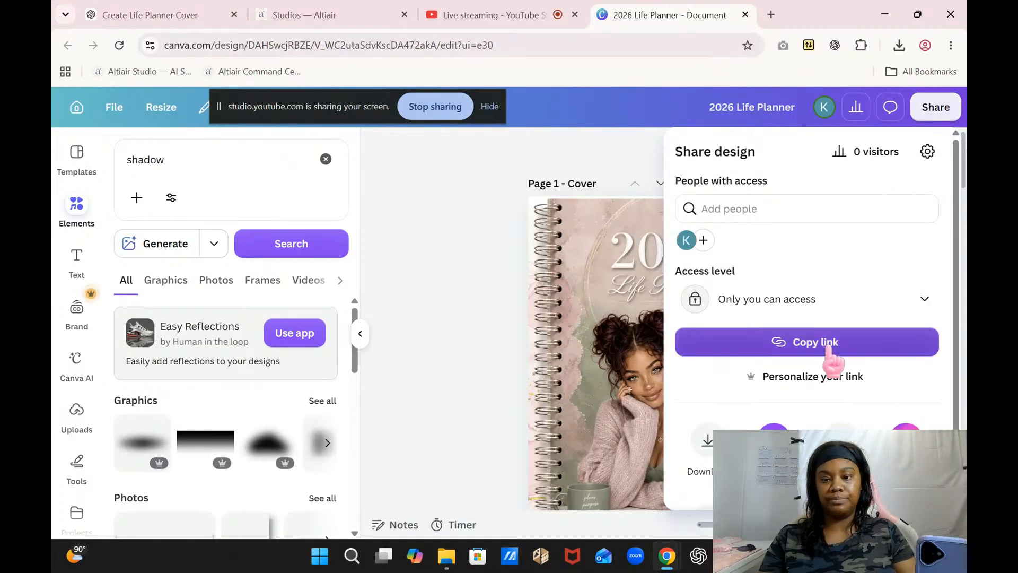
left_click_drag(955, 290, 954, 351)
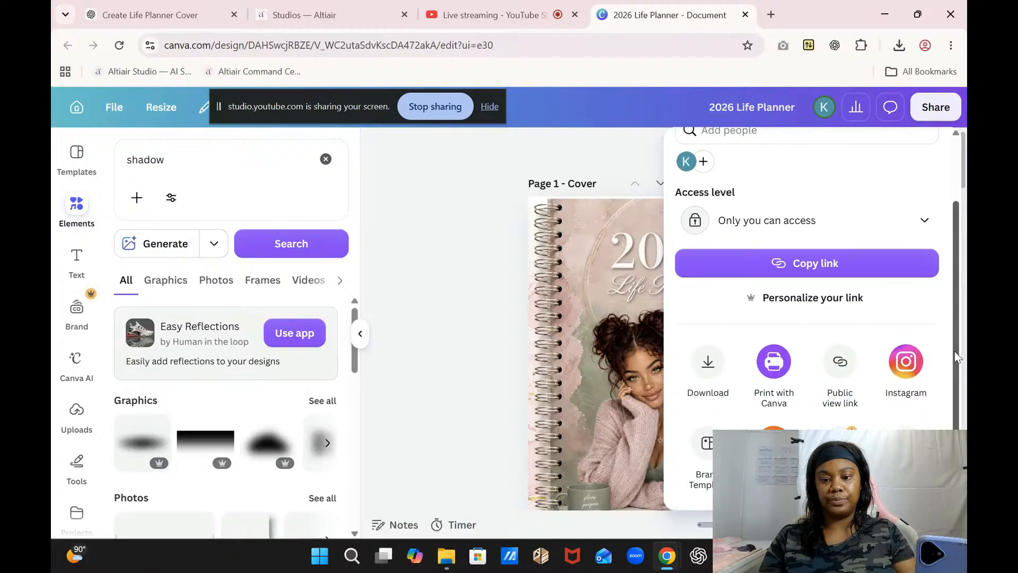
left_click(707, 379)
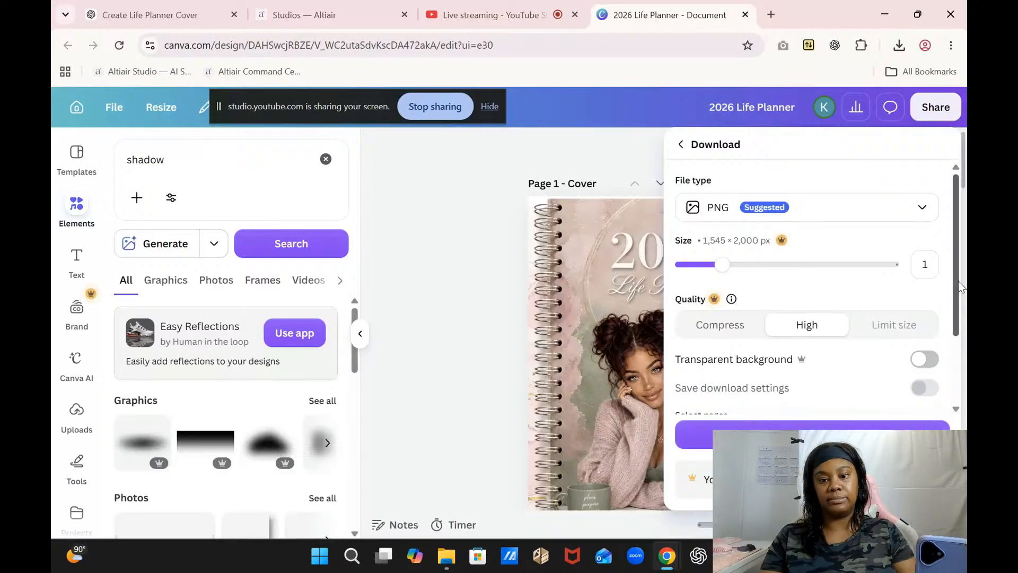
left_click_drag(956, 282, 953, 295)
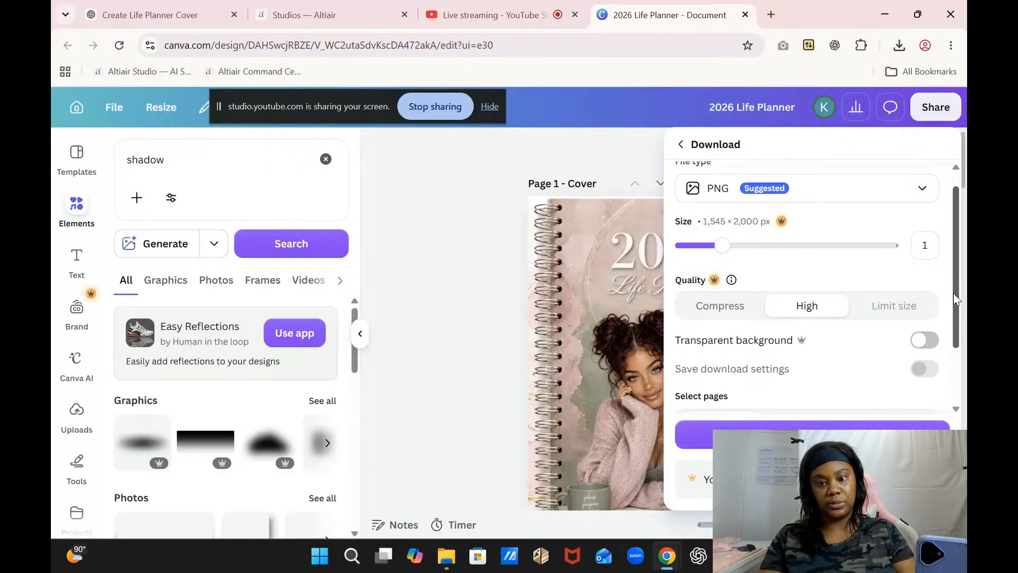
left_click_drag(955, 295, 954, 253)
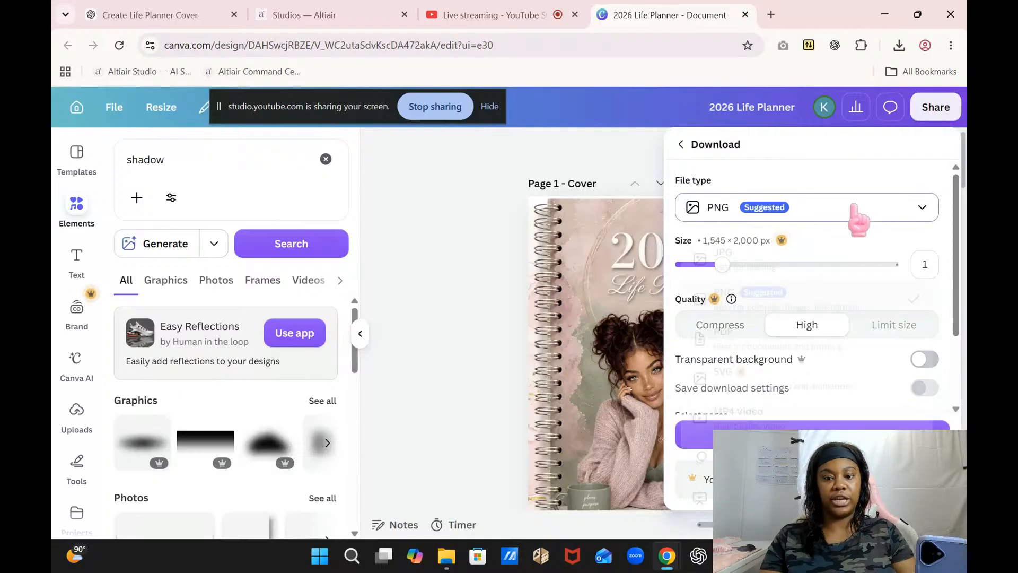
left_click(858, 215)
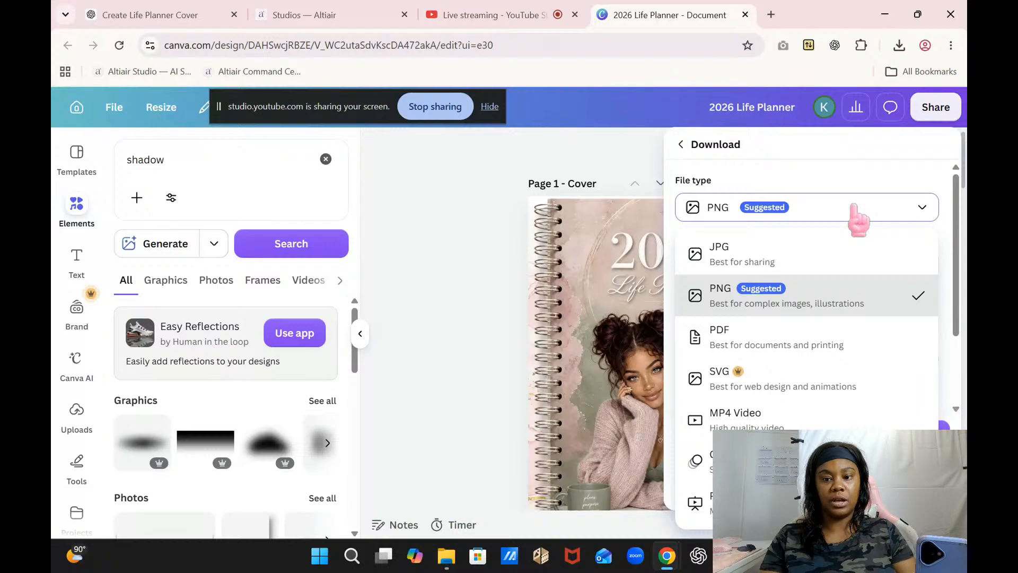
left_click(787, 335)
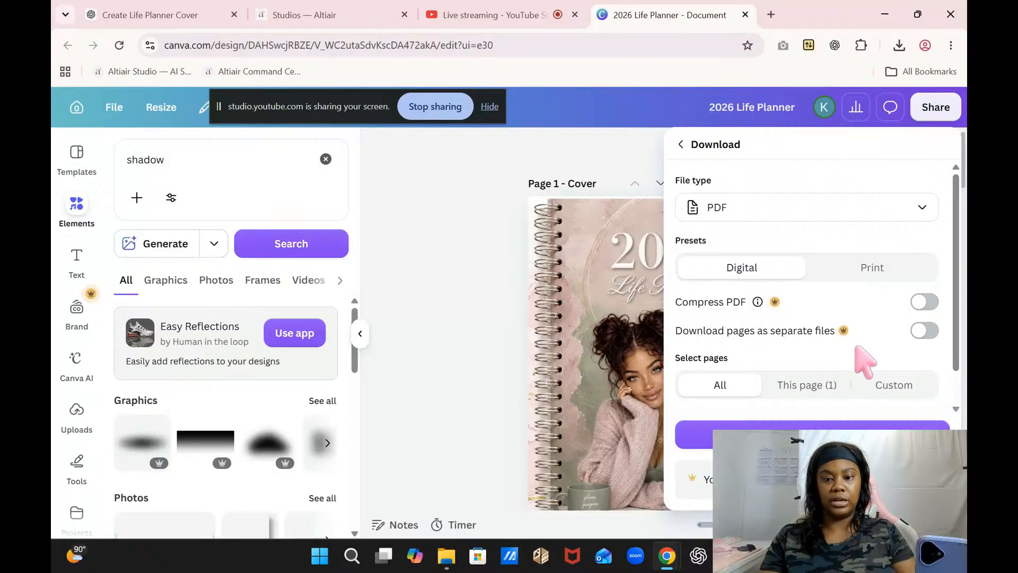
left_click_drag(959, 342, 958, 394)
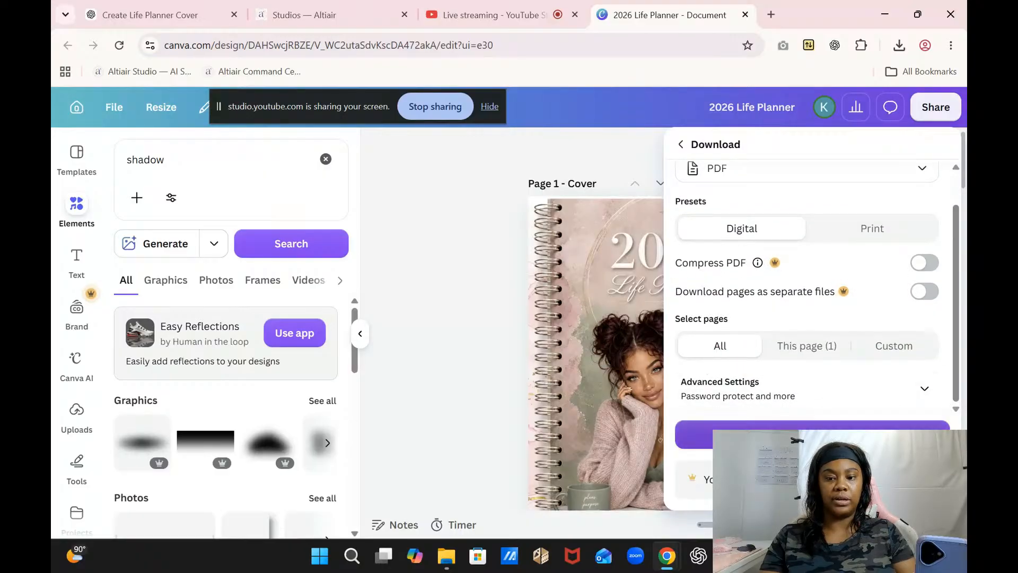
left_click(695, 434)
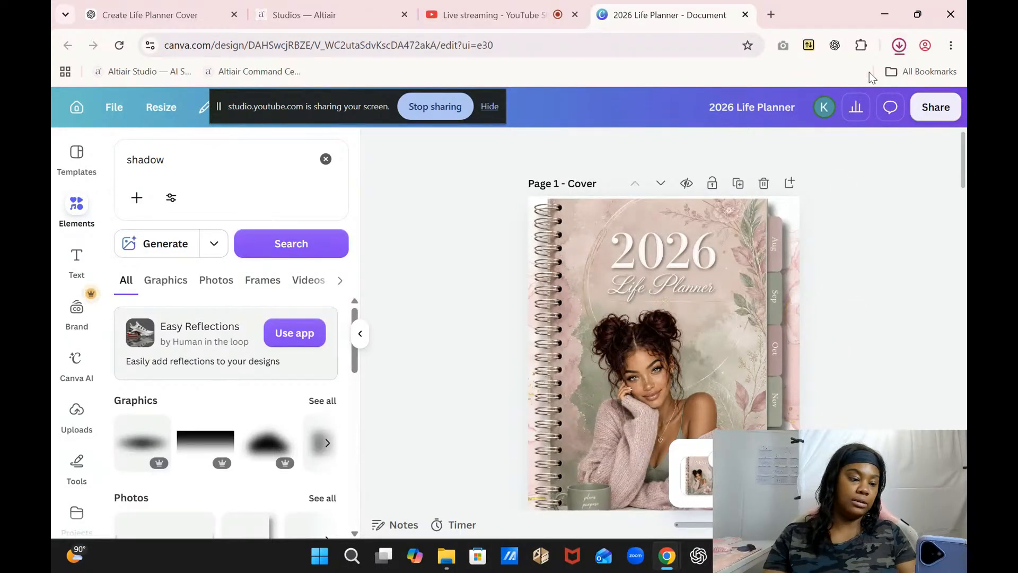
- Open the downloaded 2026 Life Planner PDF from the Downloads folder, look through its pages and close it
left_click(899, 46)
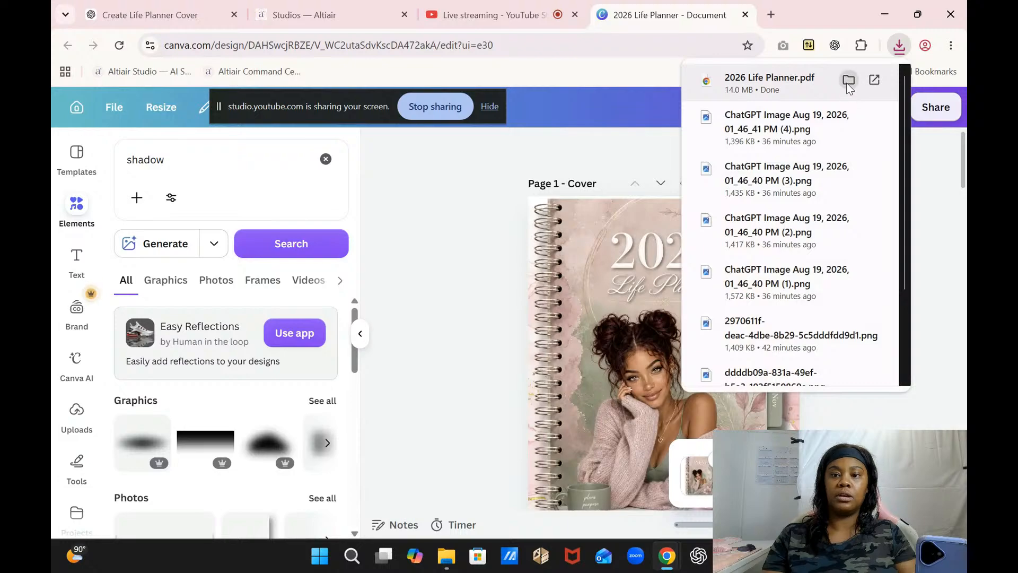
left_click(848, 80)
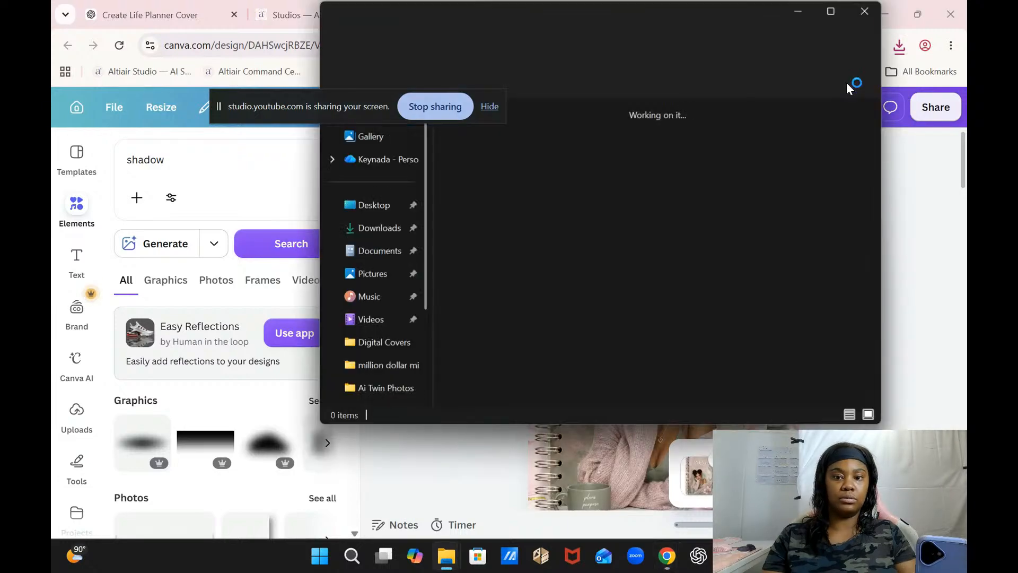
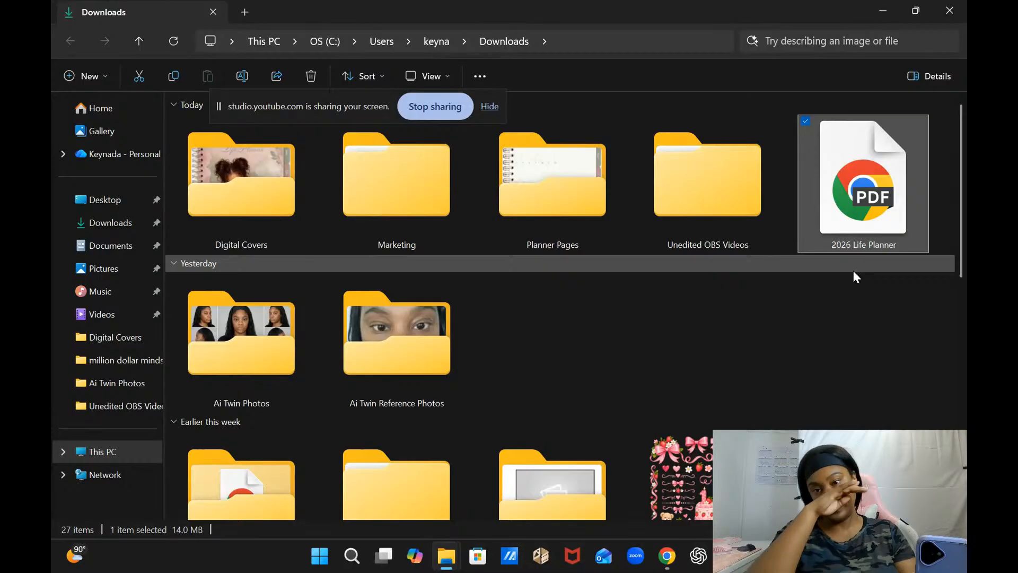
double_click(848, 182)
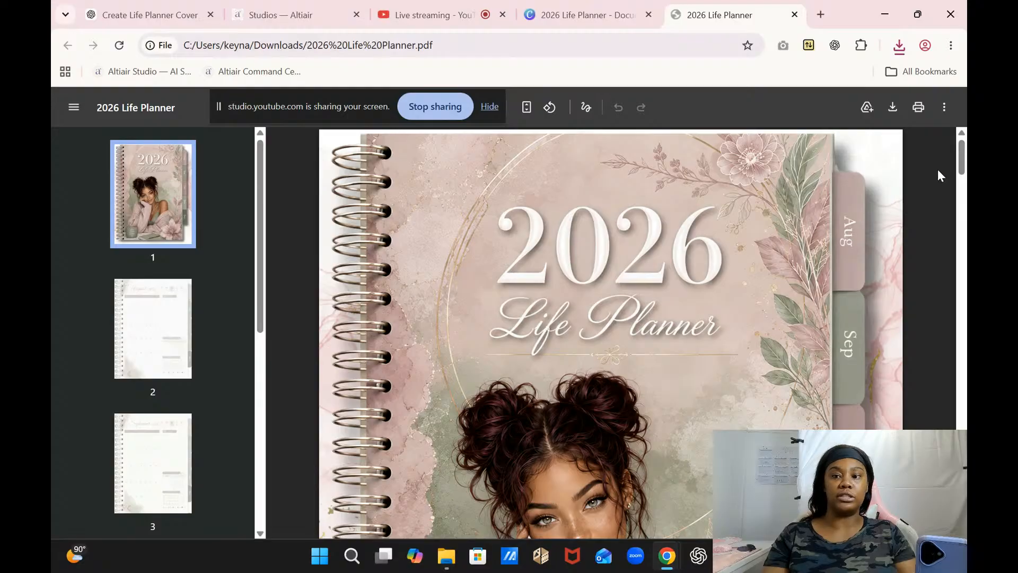
left_click_drag(963, 169, 966, 301)
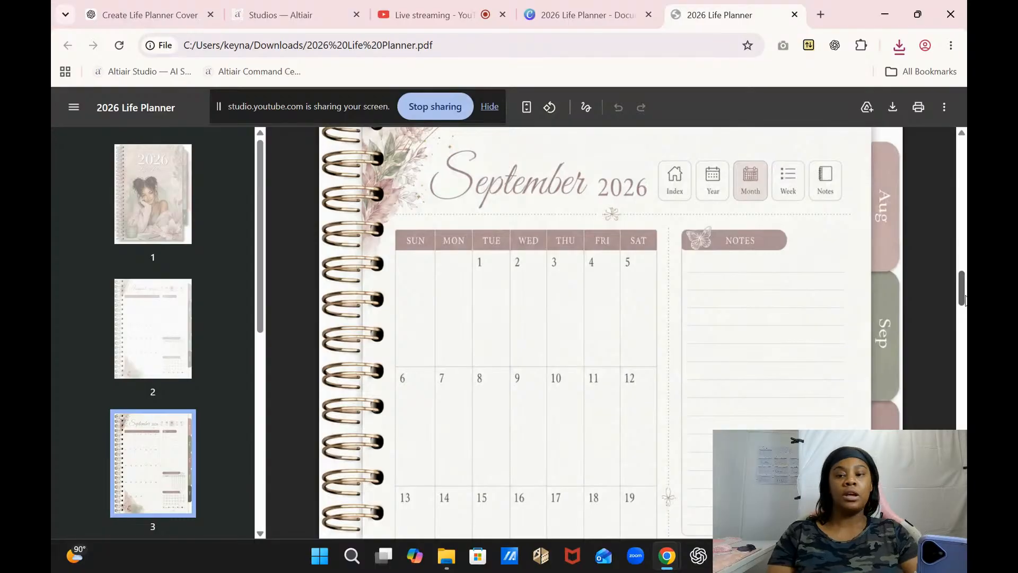
left_click_drag(963, 297, 963, 88)
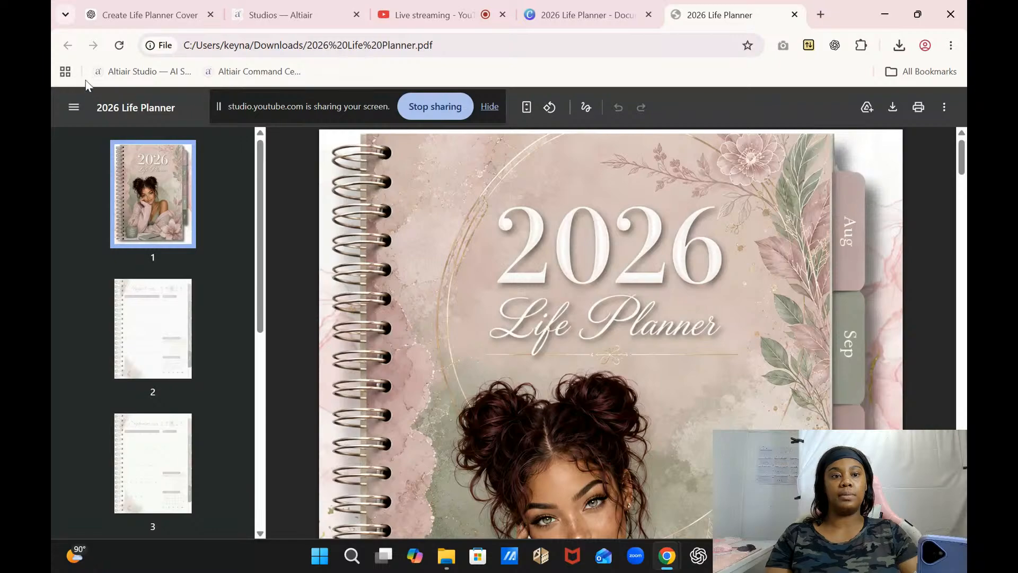
left_click(794, 15)
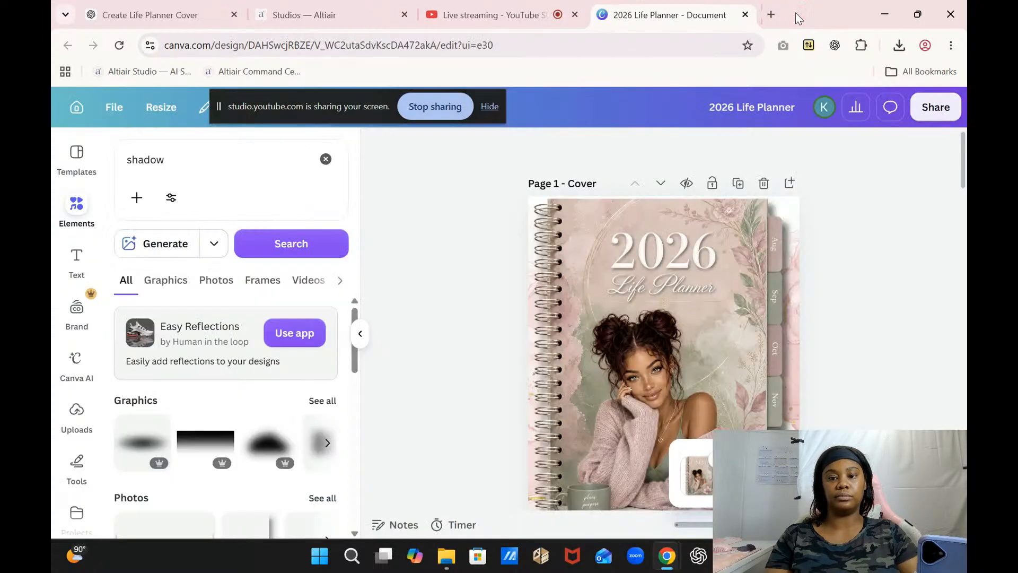
- Select the month tab group on the cover, and delete the 2026 Life Planner PDF from the Downloads folder
left_click(780, 258)
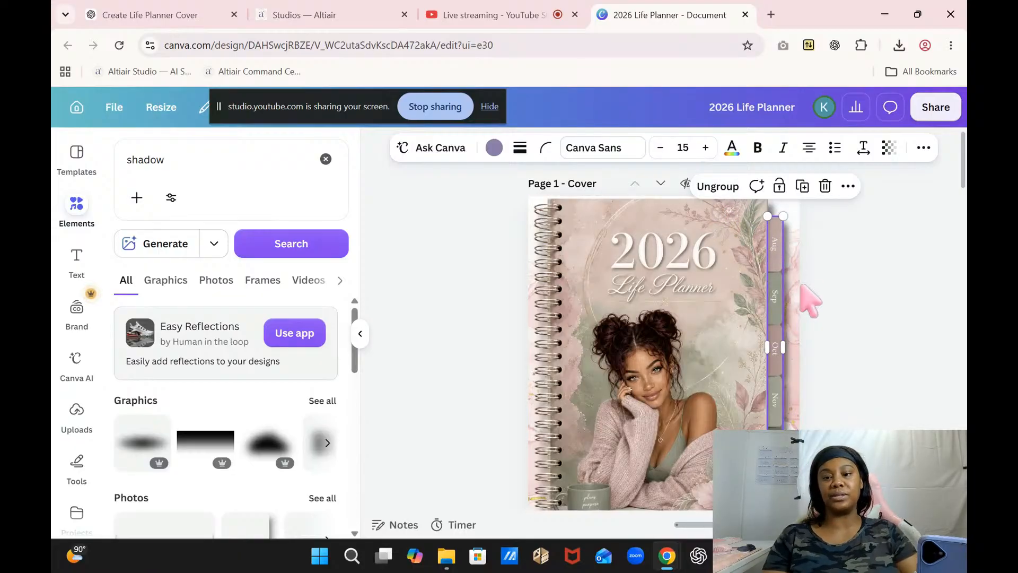
mouse_move(458, 566)
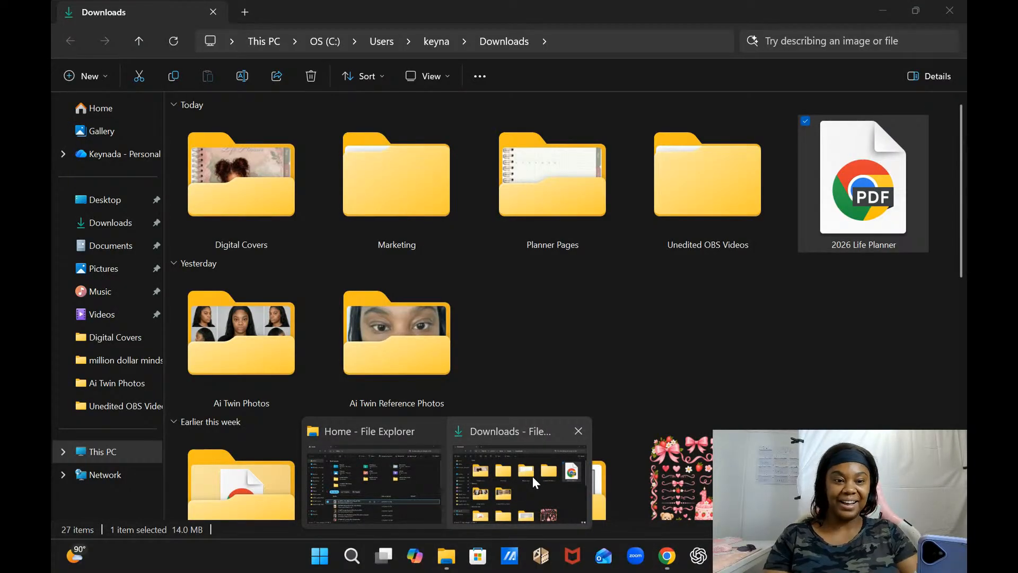
left_click(533, 475)
left_click(269, 204)
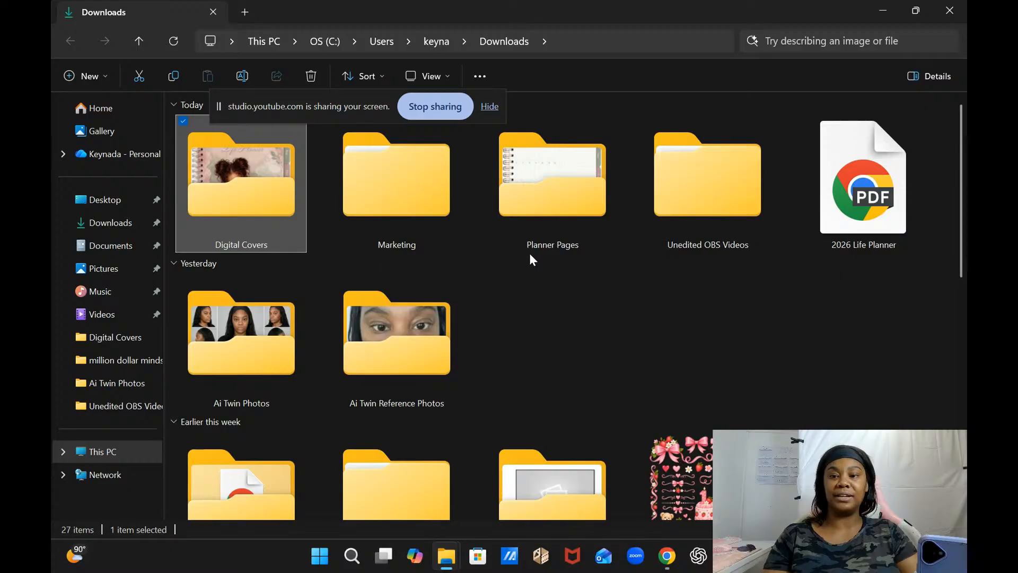
left_click(855, 222)
key("Delete")
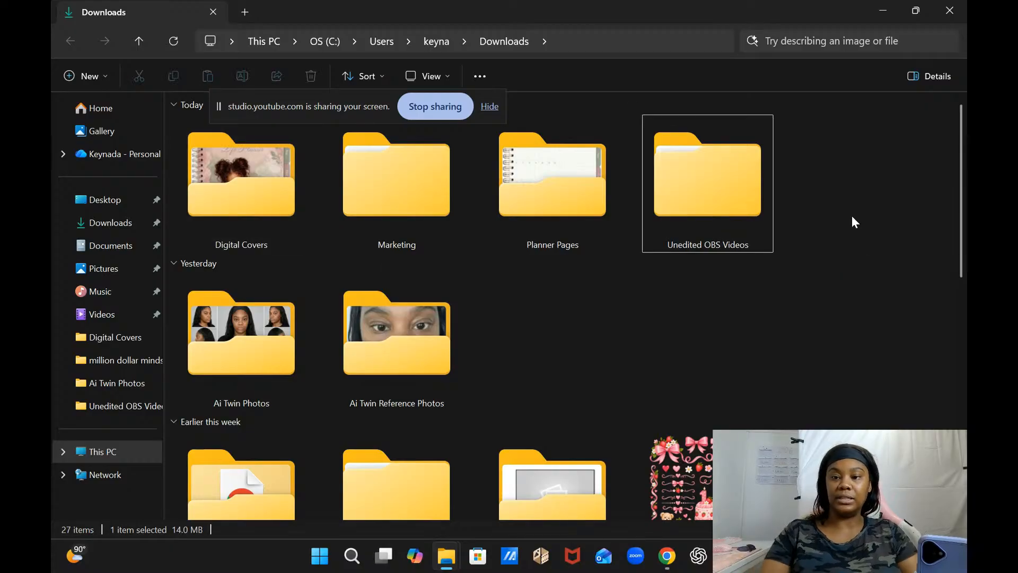
left_click(884, 11)
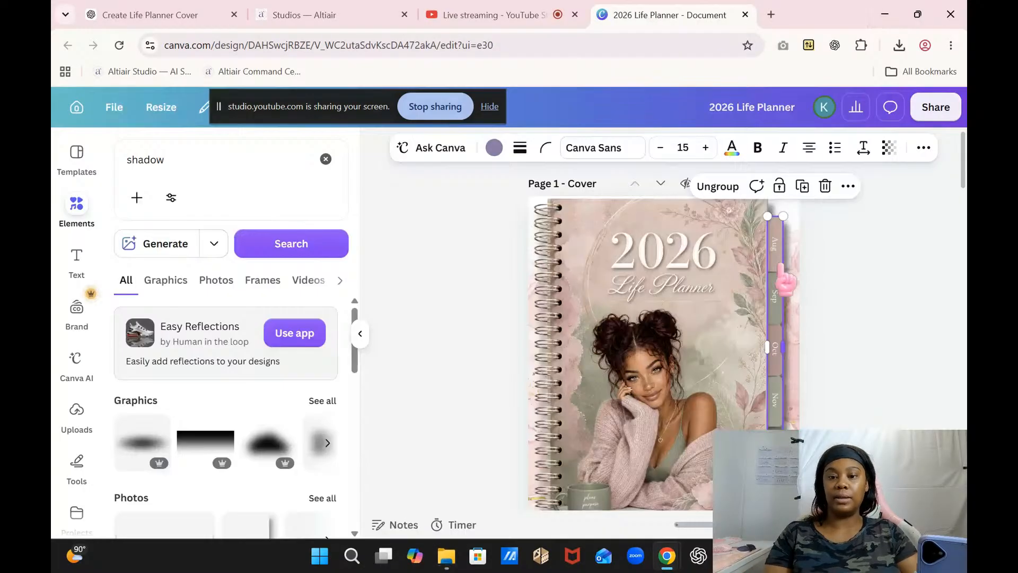
- Ungroup the linked month tab squares on the cover and check the page link of each tab from Aug to Dec
left_click(726, 188)
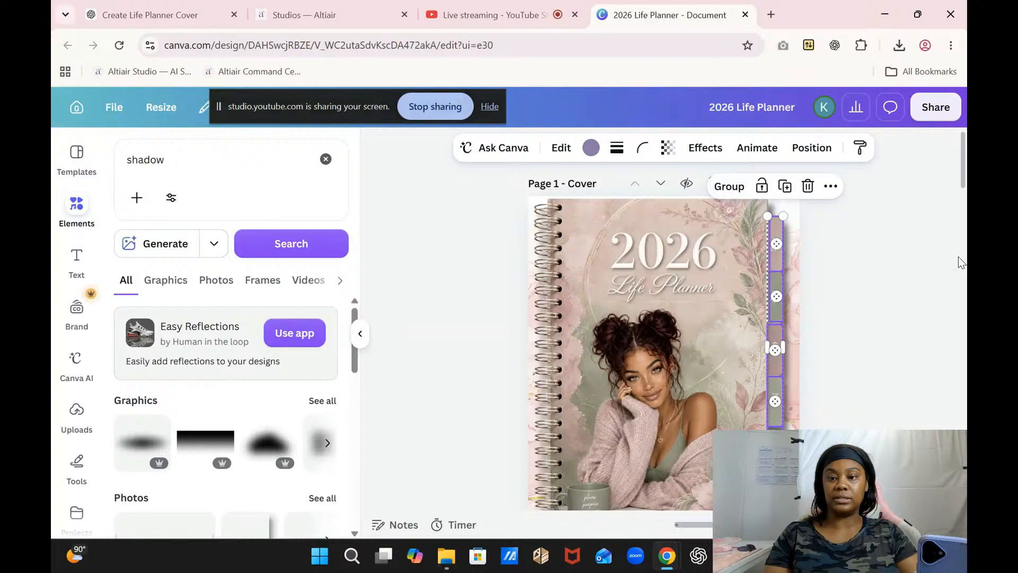
left_click(775, 249)
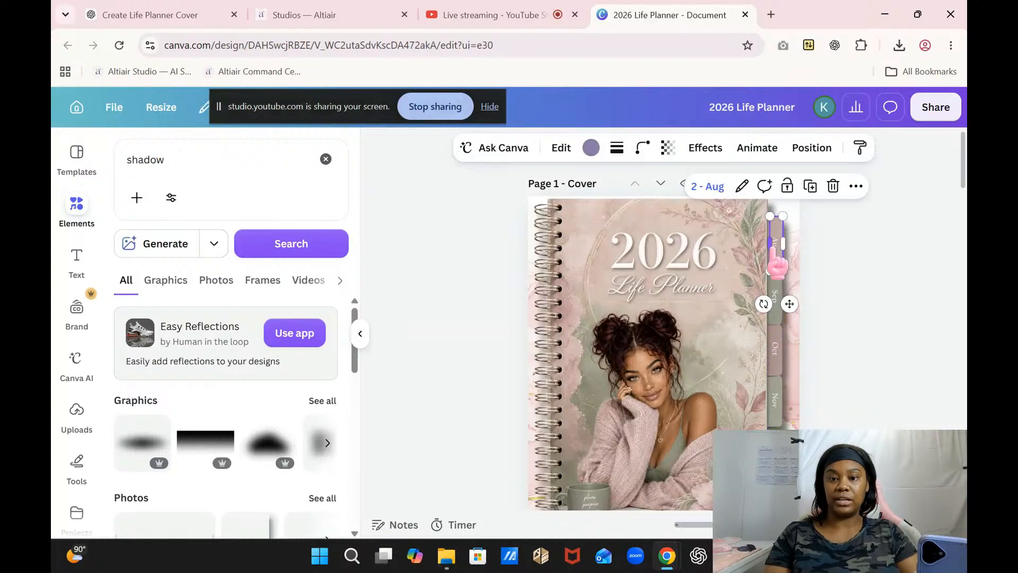
left_click(777, 312)
left_click(775, 350)
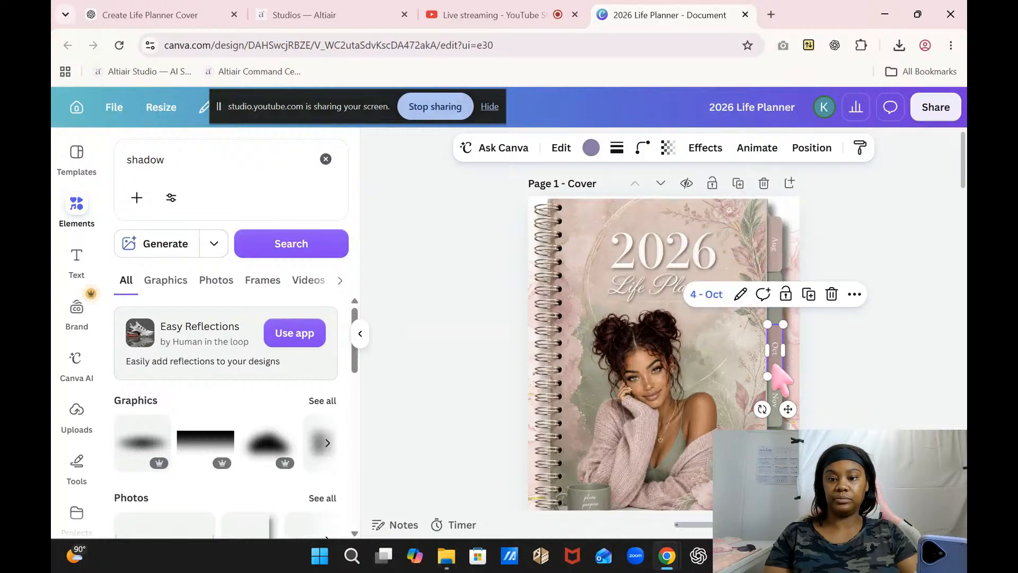
left_click(775, 408)
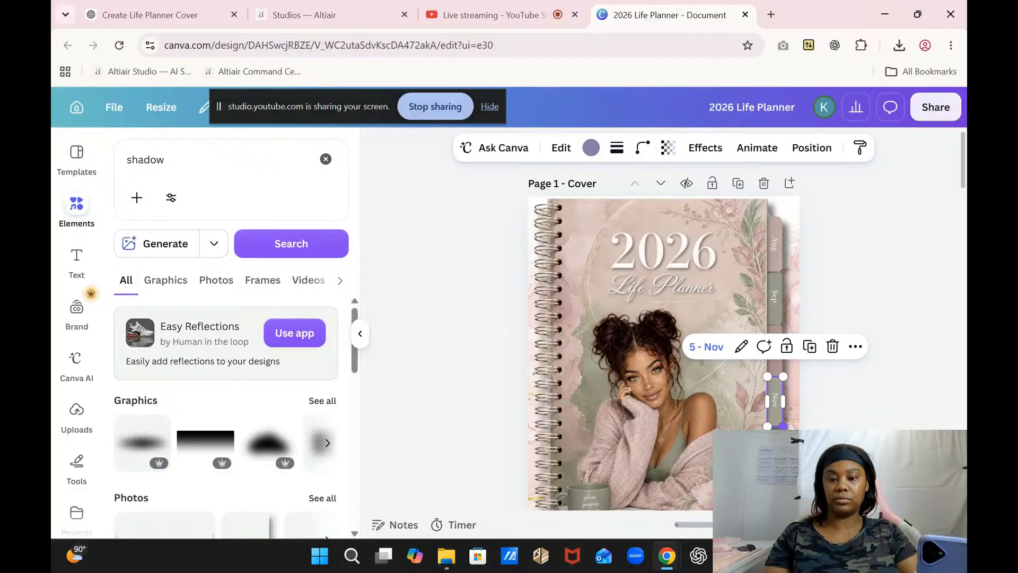
left_click(776, 449)
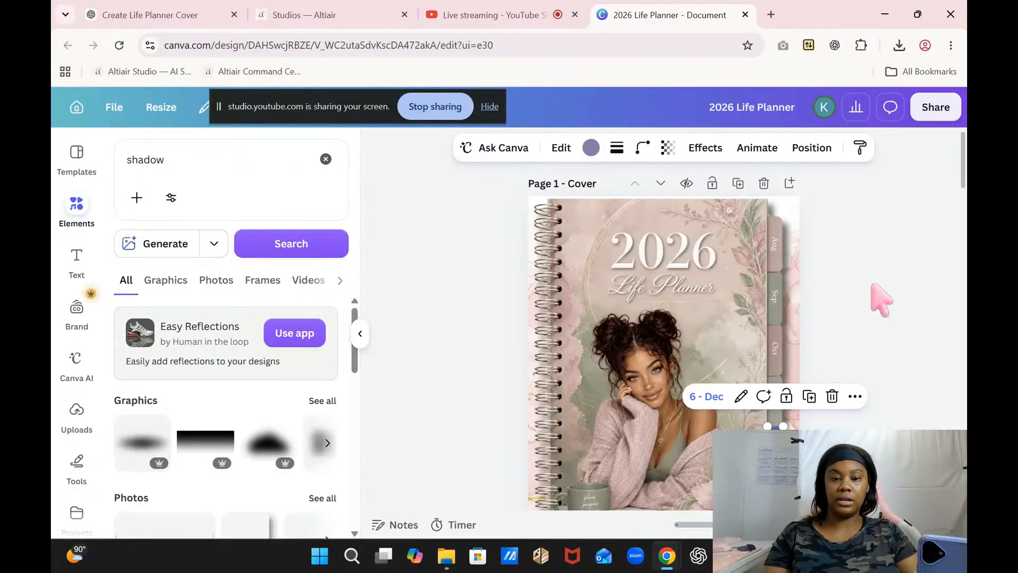
left_click(880, 299)
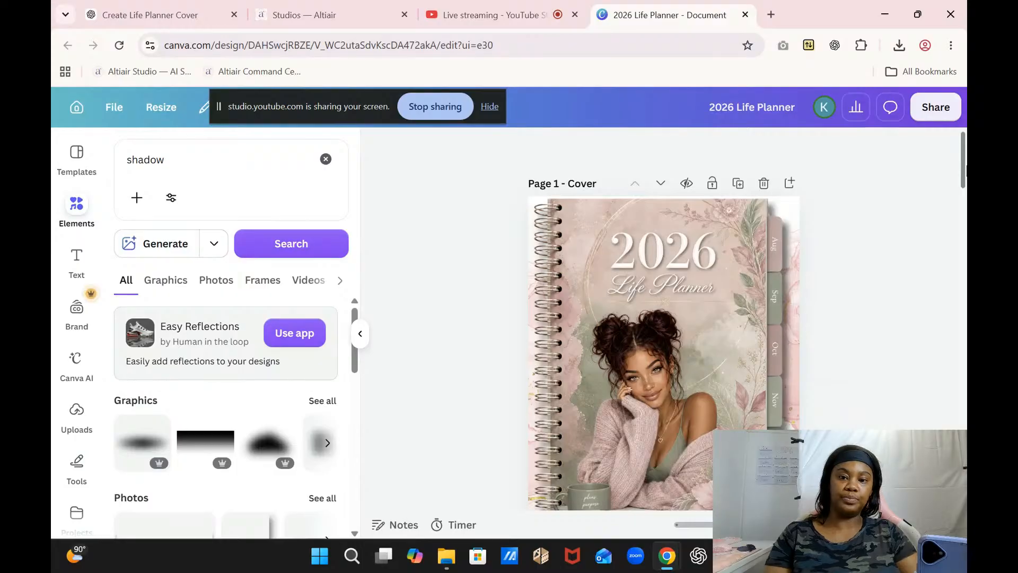
scroll(963, 182, "down", 2)
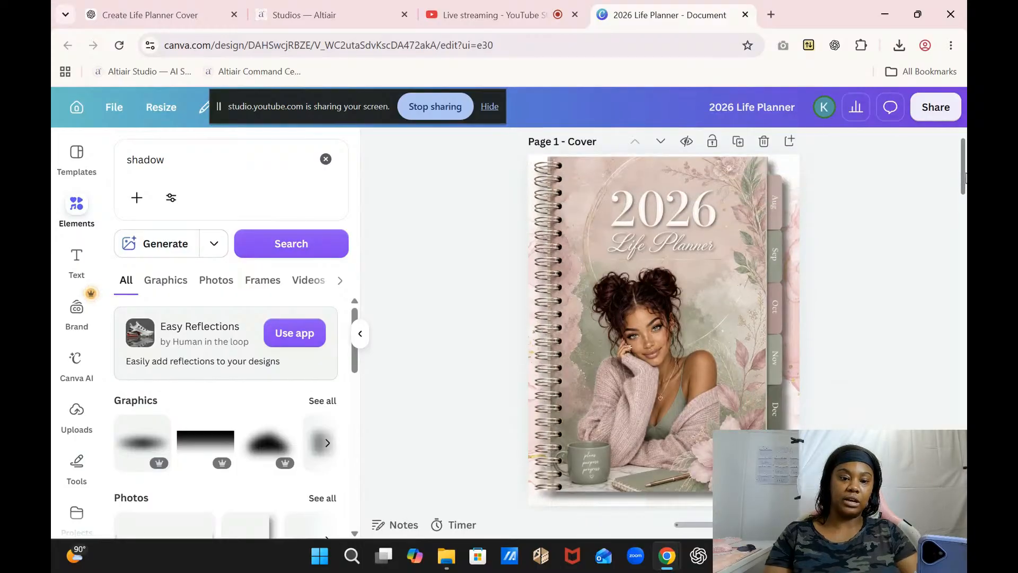
left_click(79, 217)
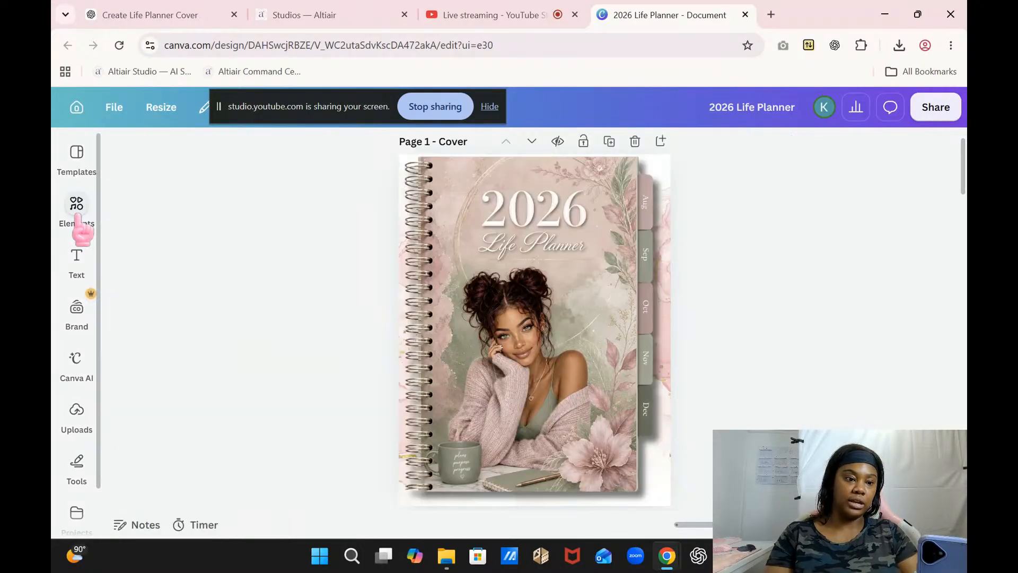
left_click(416, 291)
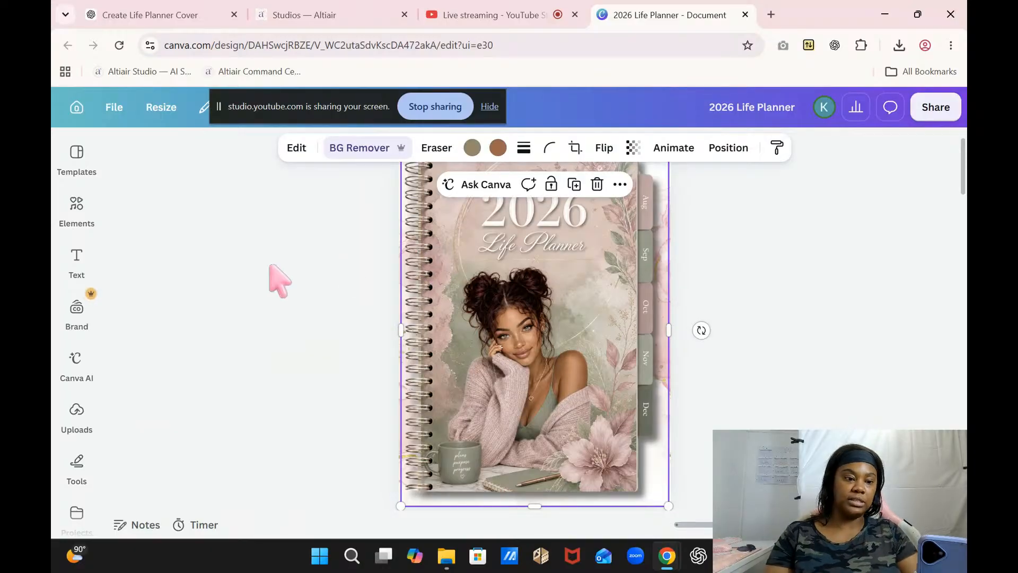
left_click(278, 280)
left_click(80, 217)
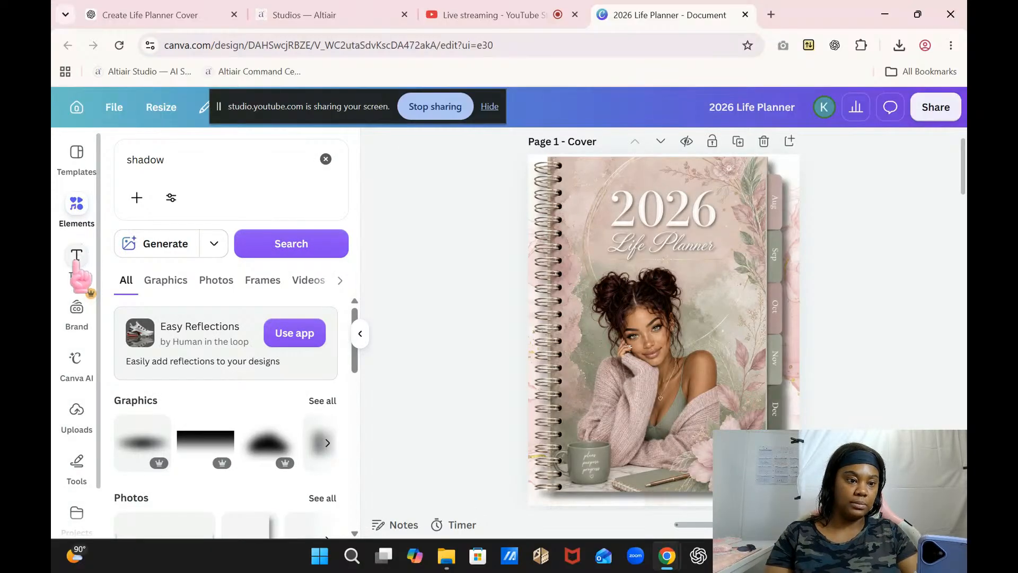
left_click(77, 212)
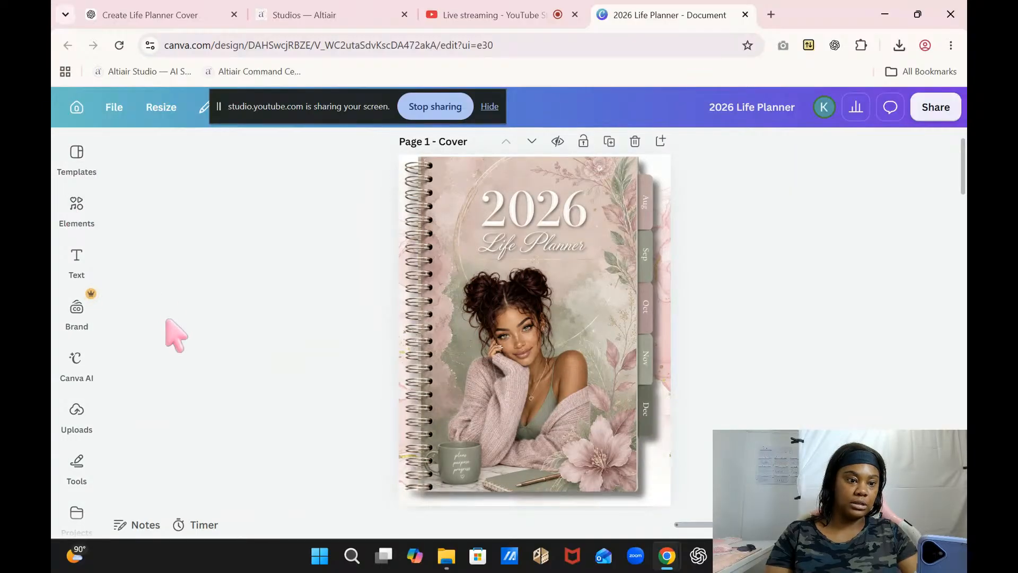
left_click(78, 218)
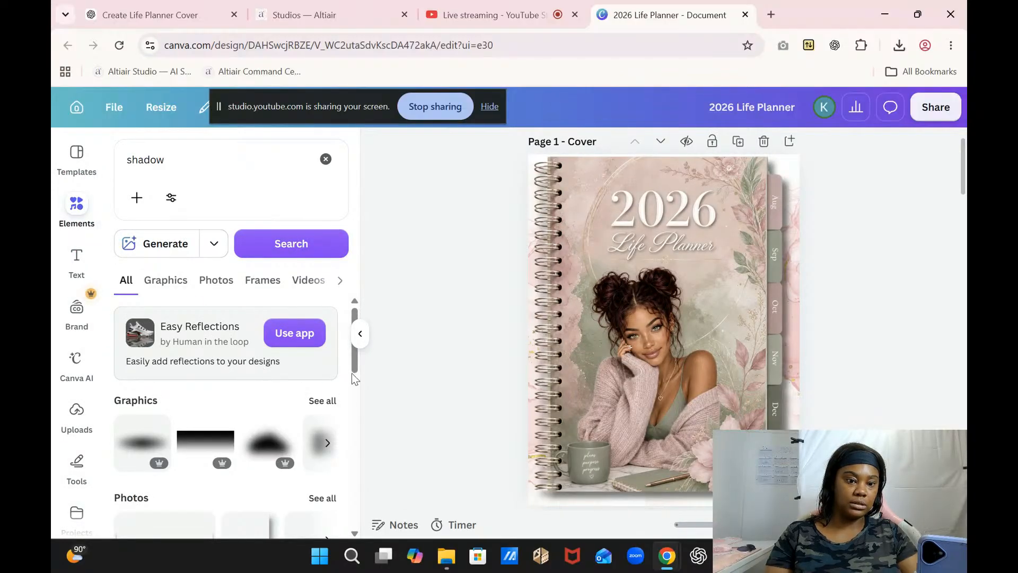
left_click_drag(355, 367, 366, 342)
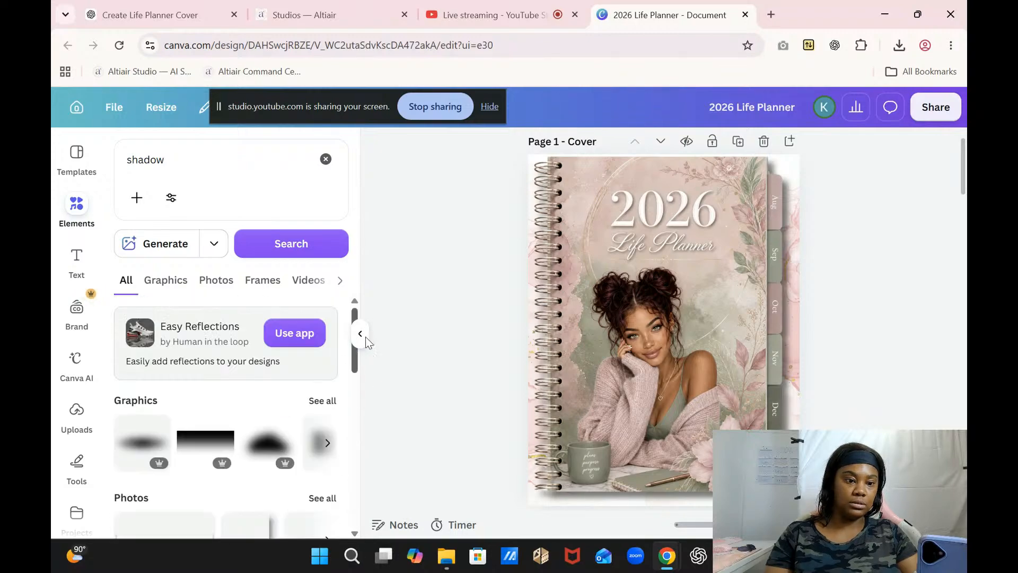
- Clear the shadow search in the elements library and add the recently used square to the cover page
left_click(340, 281)
left_click(339, 281)
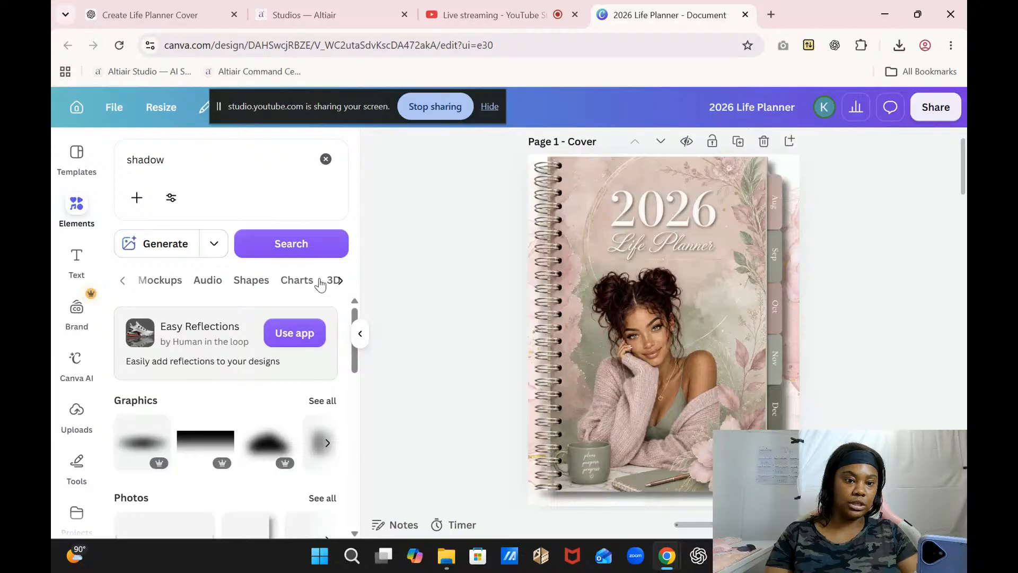
left_click(256, 284)
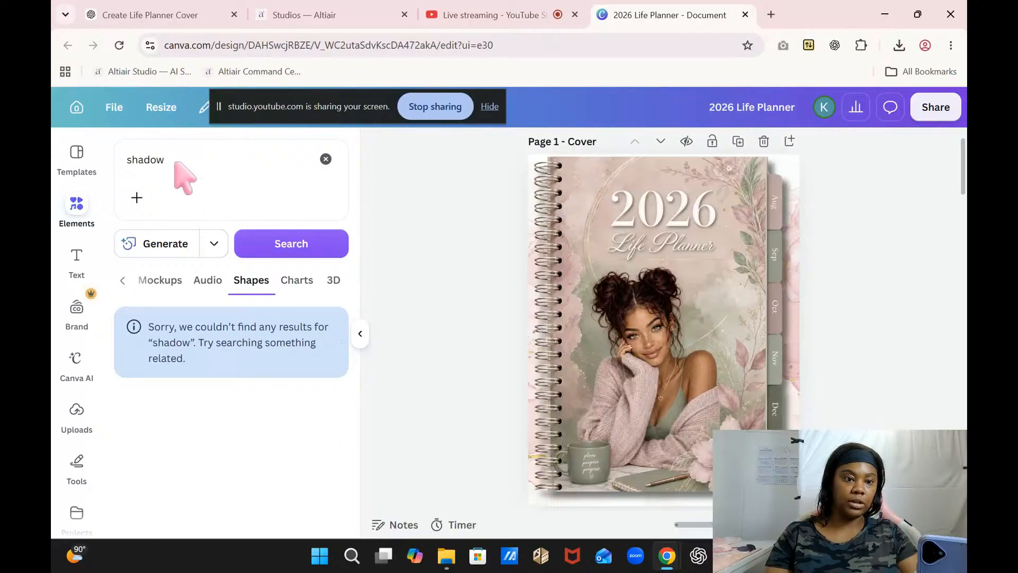
left_click(326, 159)
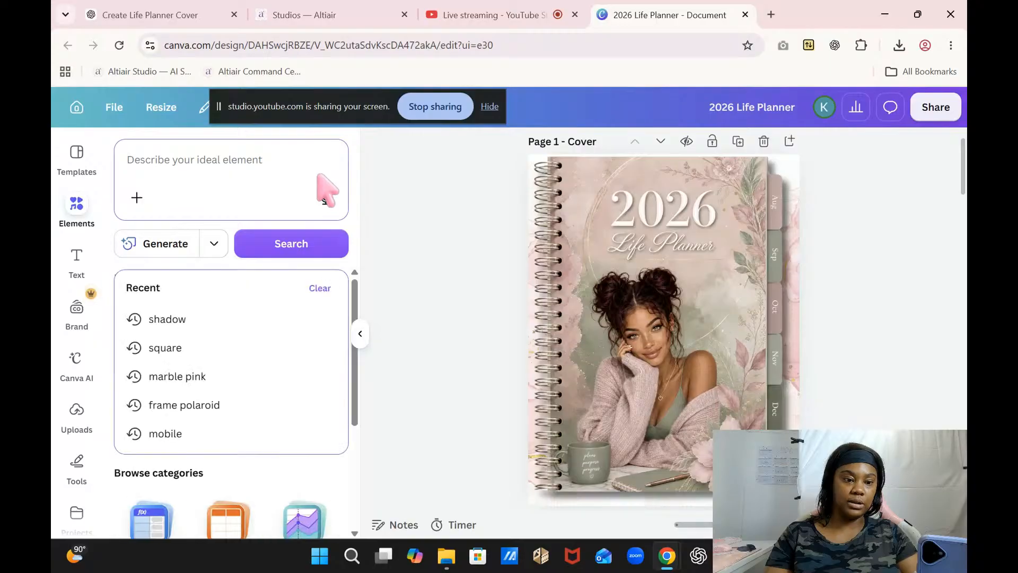
left_click(403, 342)
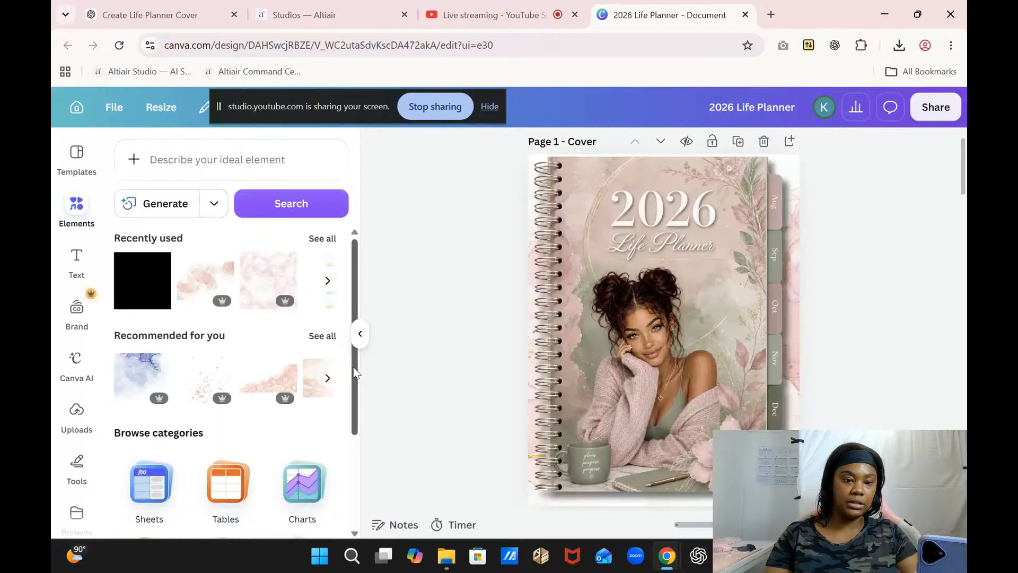
left_click_drag(352, 381, 341, 482)
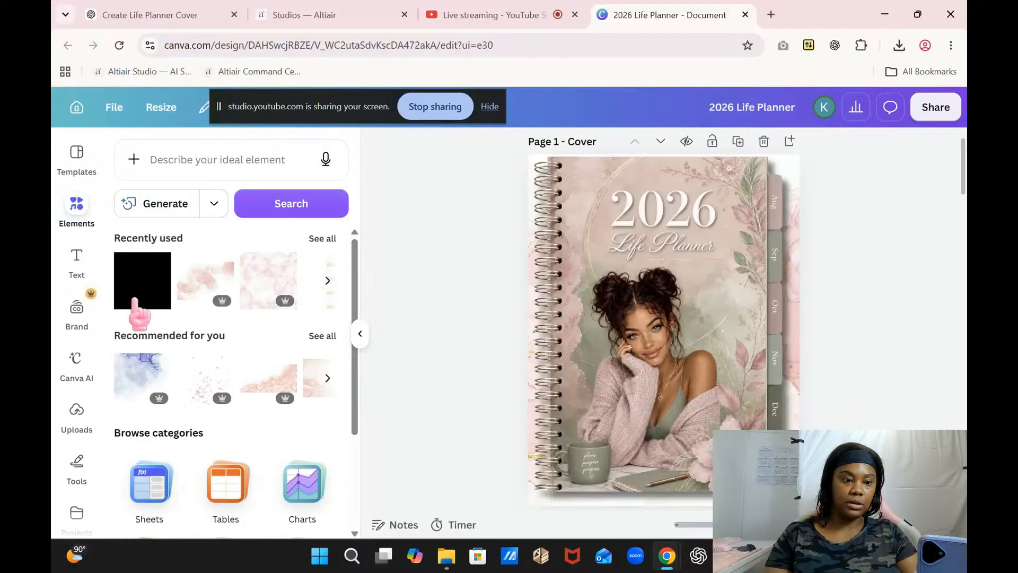
left_click(135, 289)
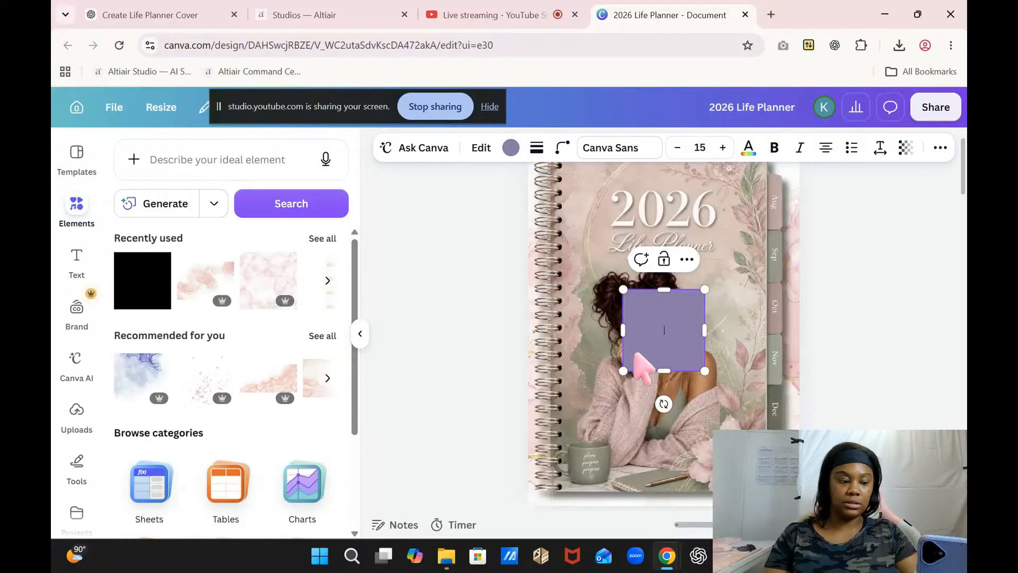
- Move the square to the cover's upper-left corner and resize it into a narrow full-height strip over the spiral binding
left_click_drag(671, 320, 584, 201)
mouse_move(615, 243)
left_mouse_down()
mouse_move(590, 251)
mouse_move(616, 239)
left_mouse_up()
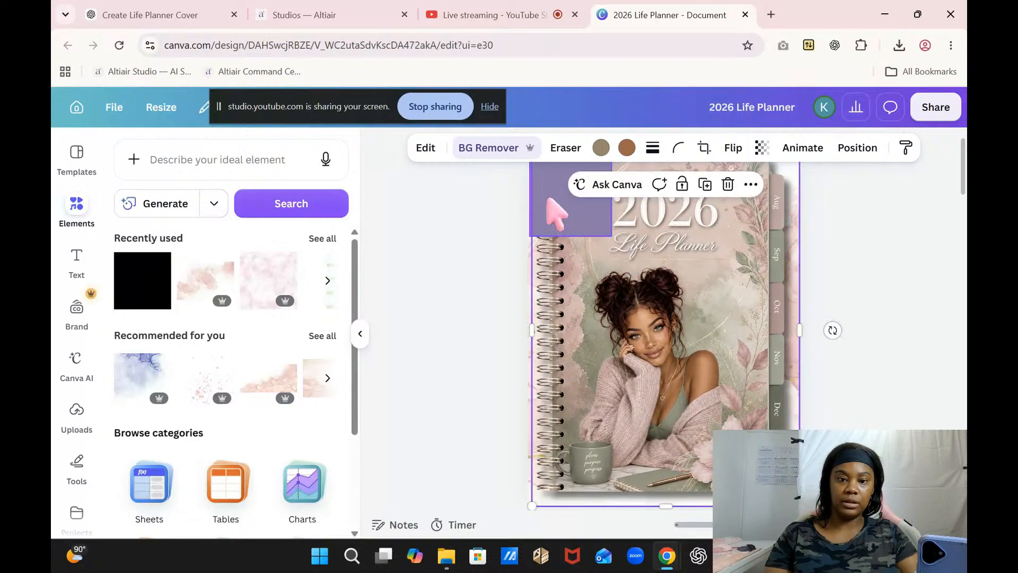
left_click(550, 209)
left_click_drag(596, 201, 556, 505)
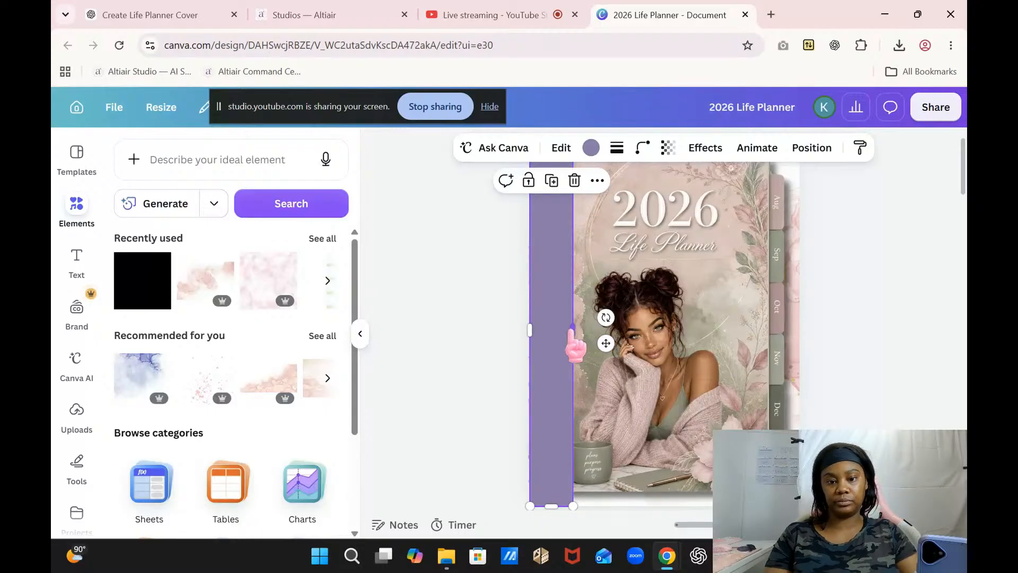
left_click_drag(572, 327, 567, 327)
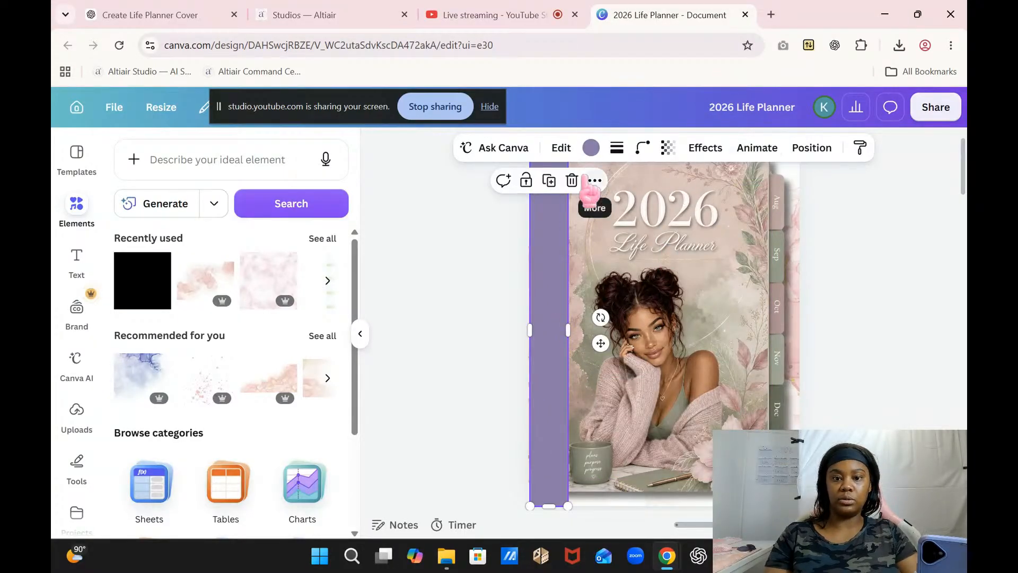
- Set the binding strip's transparency to 0 and link it to the document page 1 - Cover
left_click(667, 148)
left_click_drag(701, 206, 574, 234)
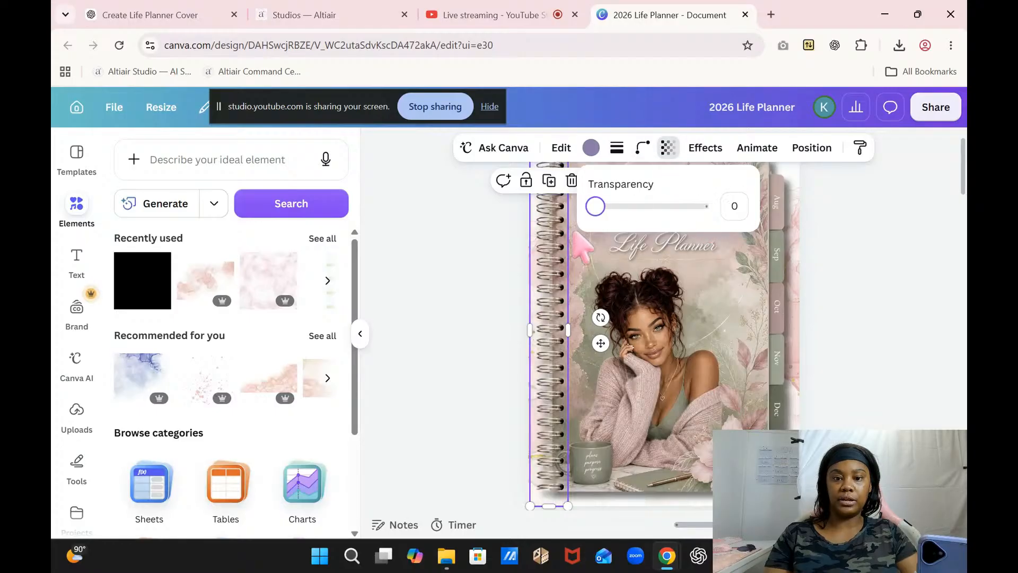
right_click(549, 239)
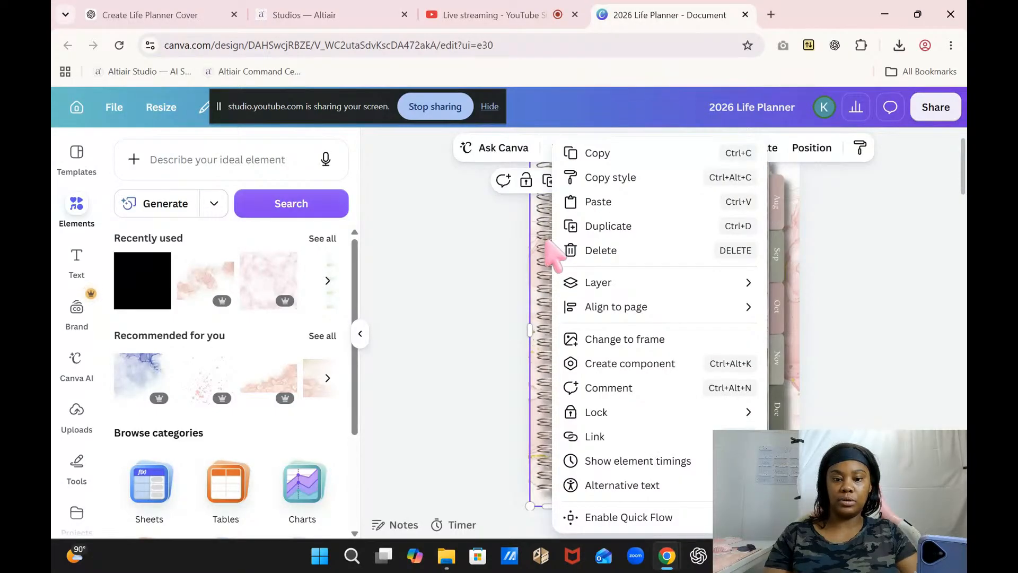
left_click(595, 437)
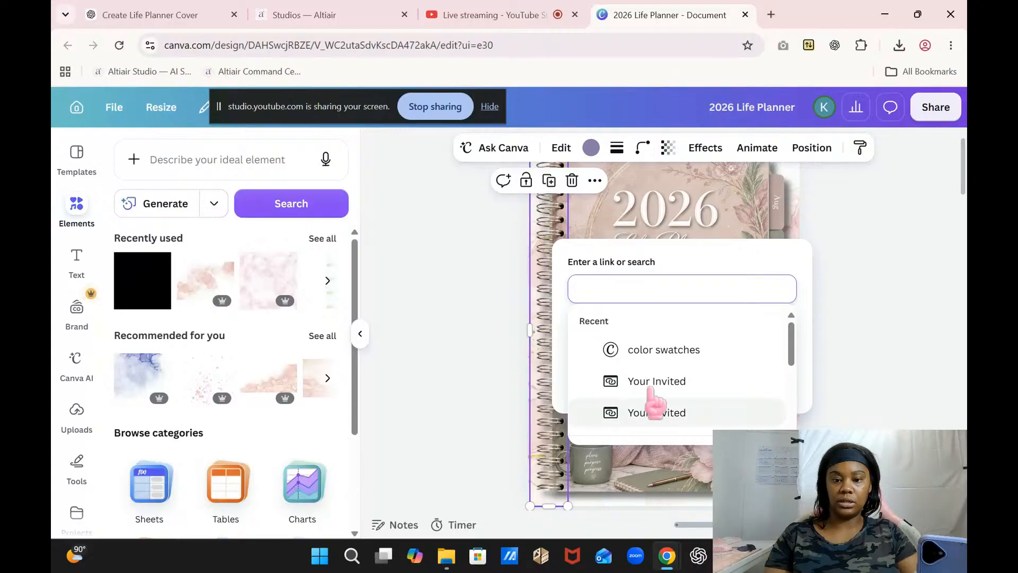
scroll(796, 351, "down", 3)
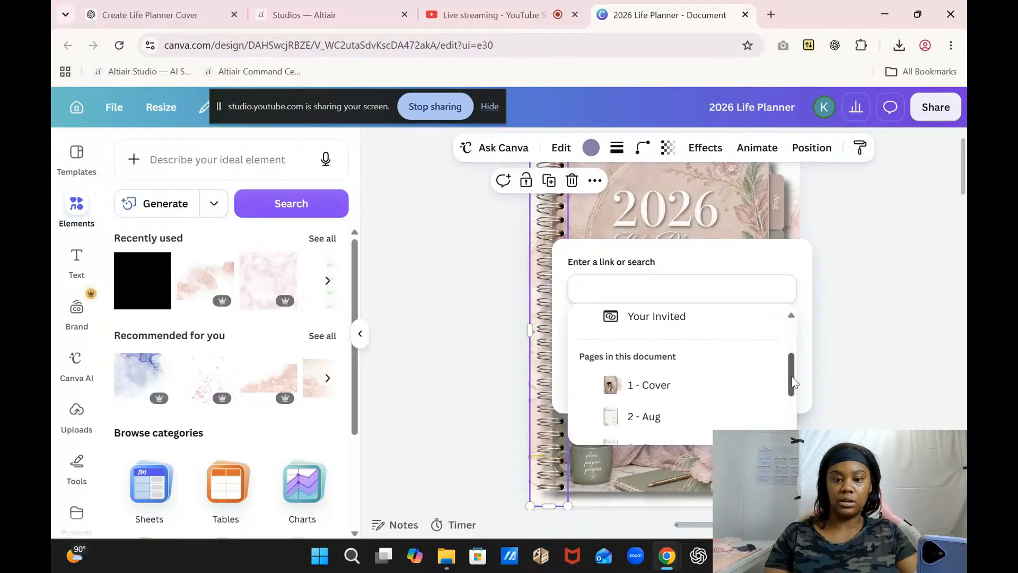
left_click(702, 390)
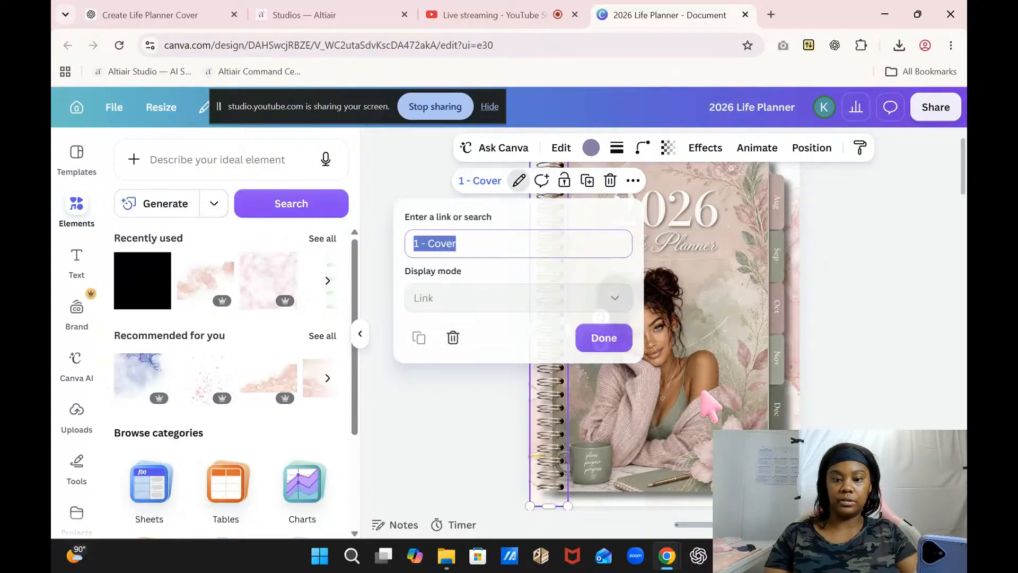
left_click(598, 342)
left_click(843, 402)
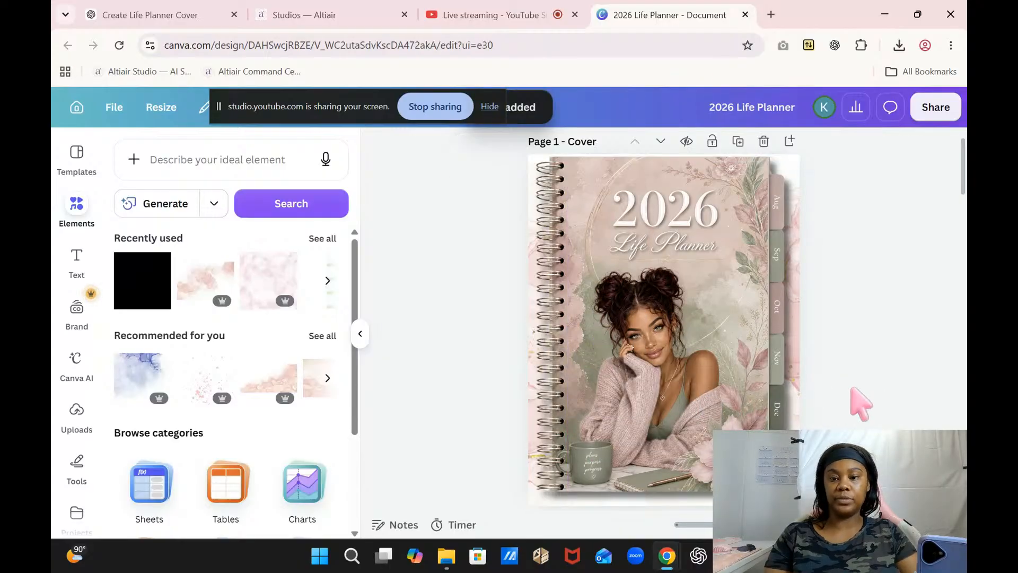
- Duplicate the linked binding strip and move the copy onto the spiral binding of page 2 - Aug
left_click(556, 361)
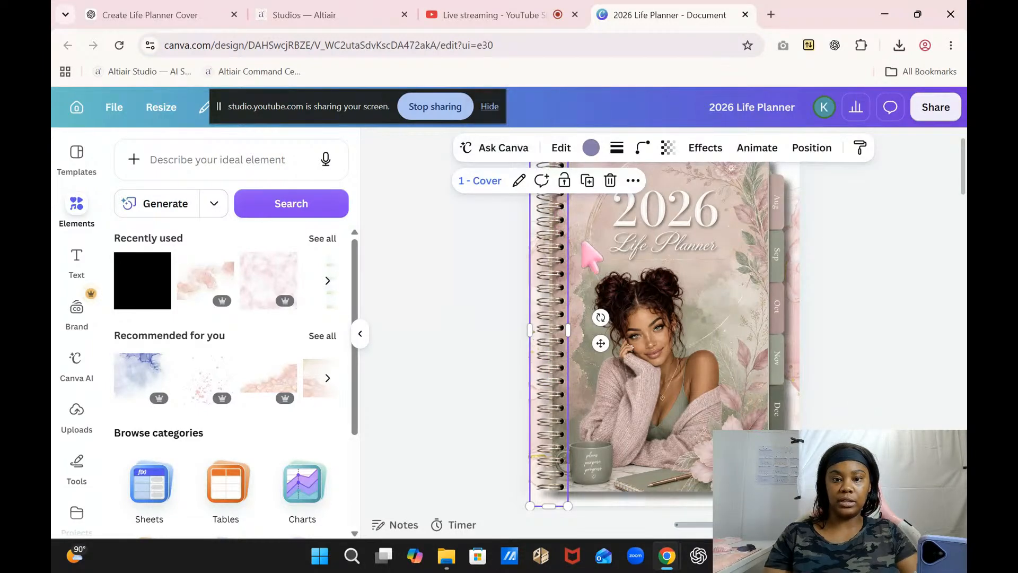
left_click(588, 181)
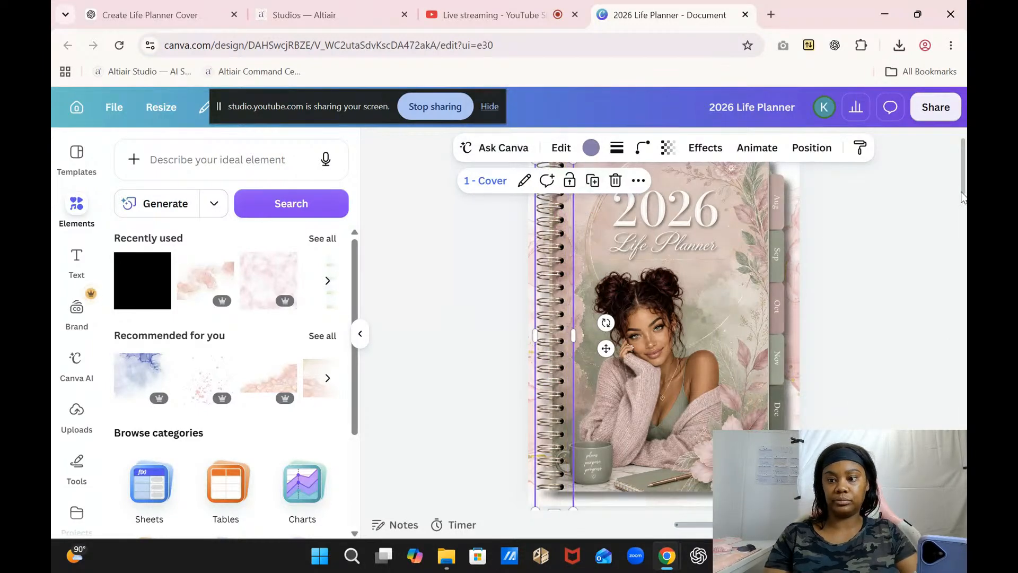
left_click_drag(963, 189, 962, 234)
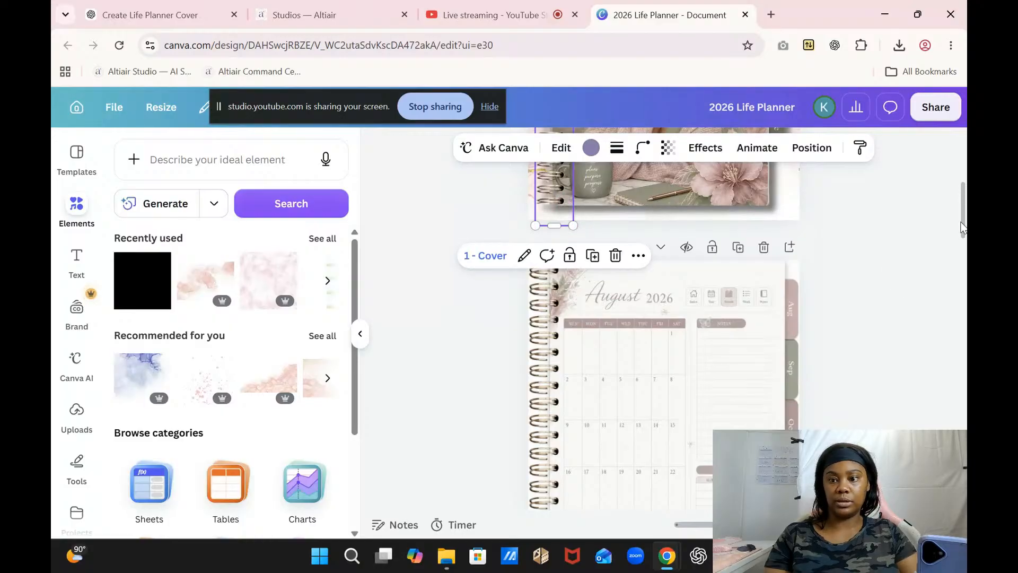
left_click_drag(964, 224, 964, 176)
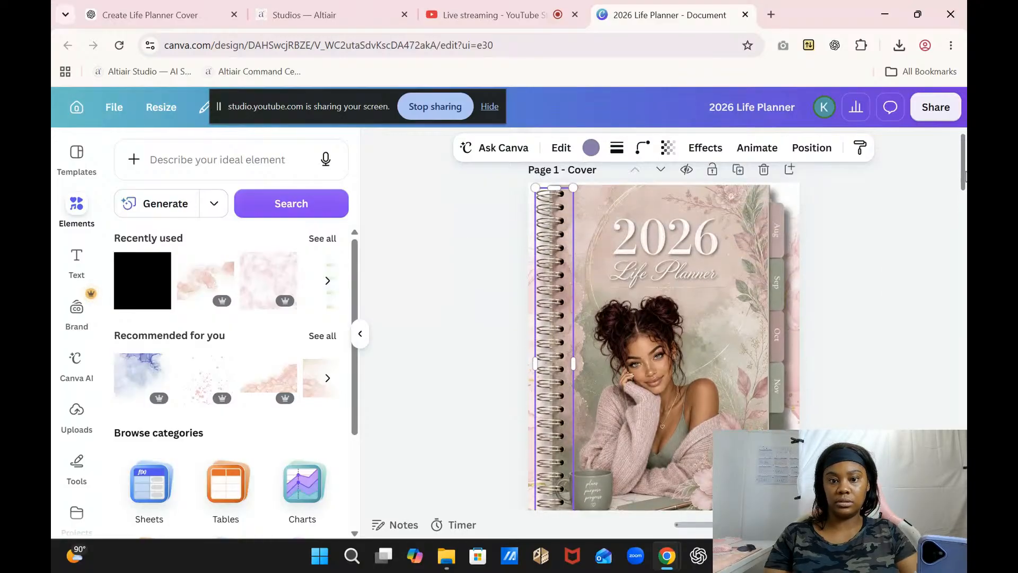
left_click_drag(561, 263, 630, 263)
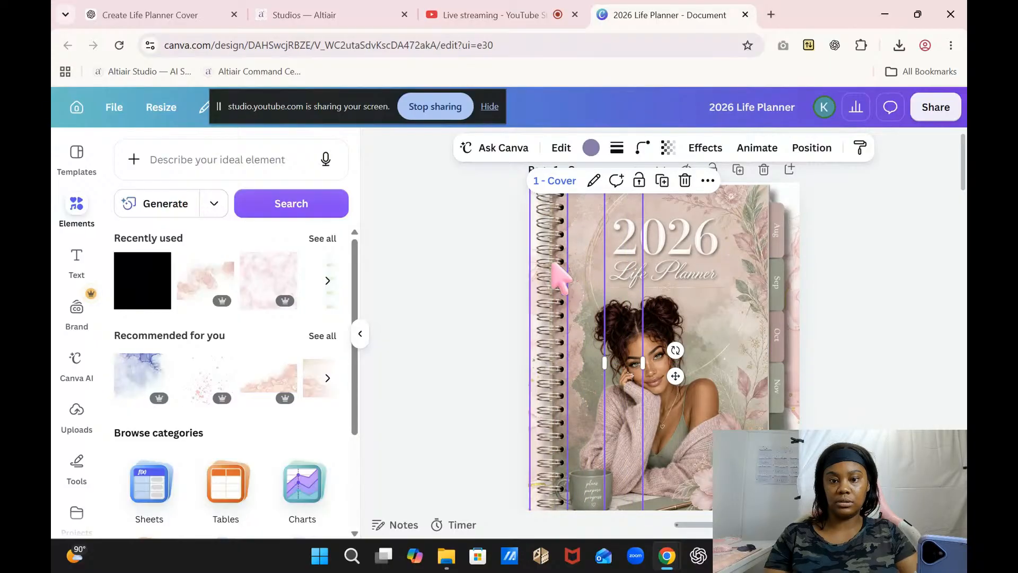
left_click_drag(675, 379, 665, 572)
scroll(689, 281, "down", 5)
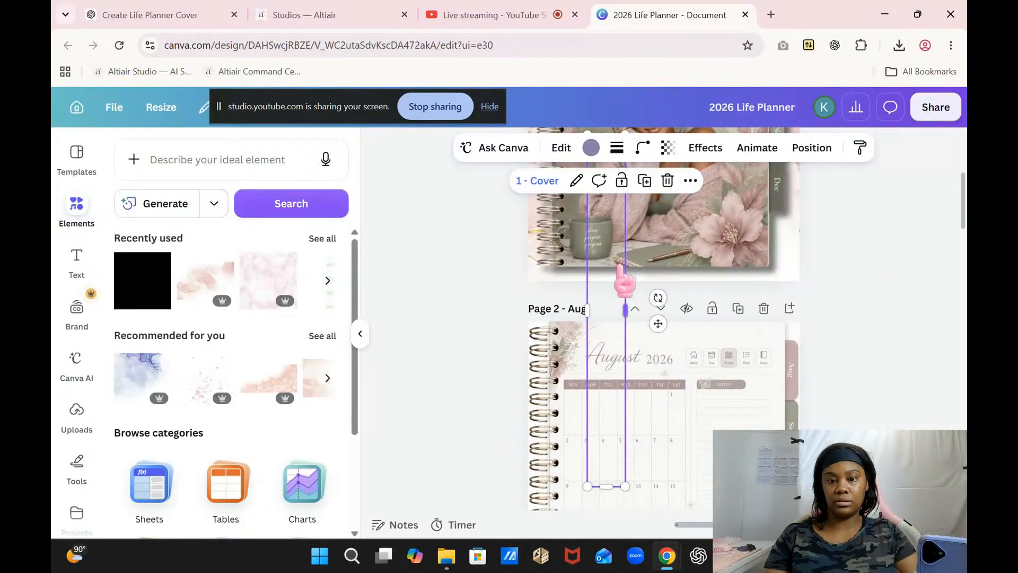
left_click_drag(658, 324, 657, 531)
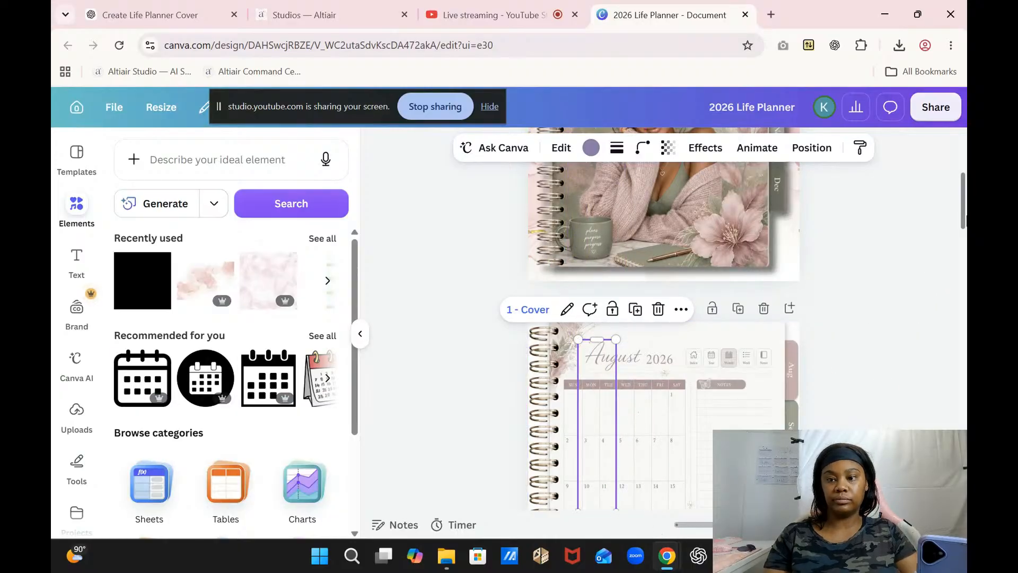
mouse_move(962, 216)
left_mouse_down()
mouse_move(963, 253)
mouse_move(963, 234)
left_mouse_up()
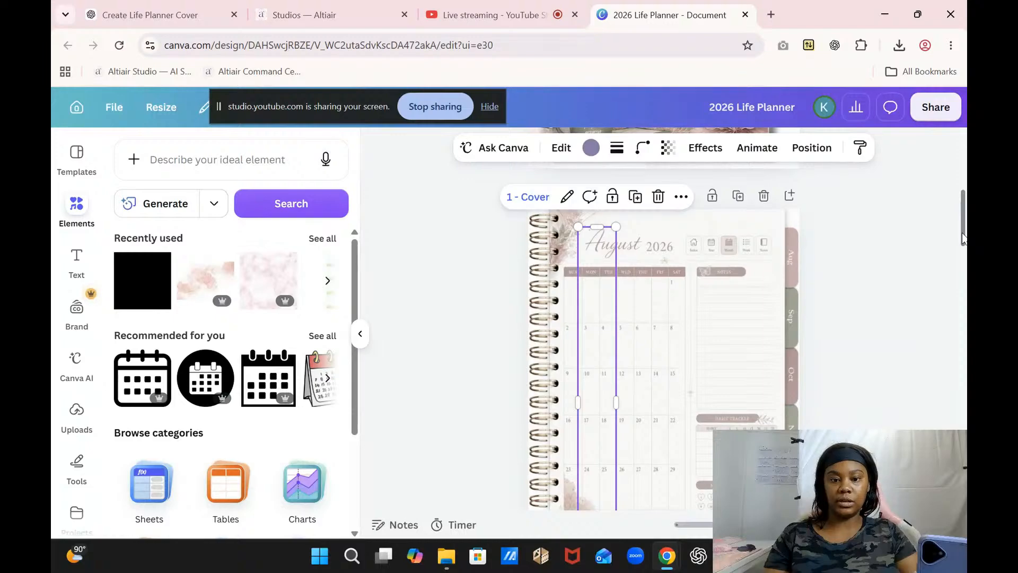
left_click_drag(650, 418, 602, 391)
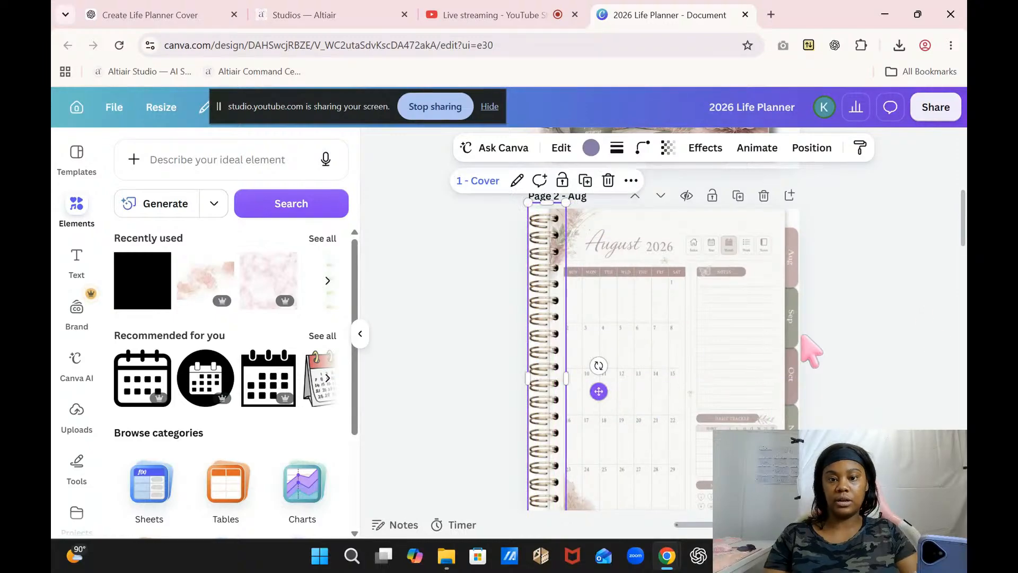
left_click(928, 319)
- Duplicate the linked binding strip on page 2 - Aug and place the copy over the spiral binding of page 3 - Sep
left_click_drag(962, 224, 962, 273)
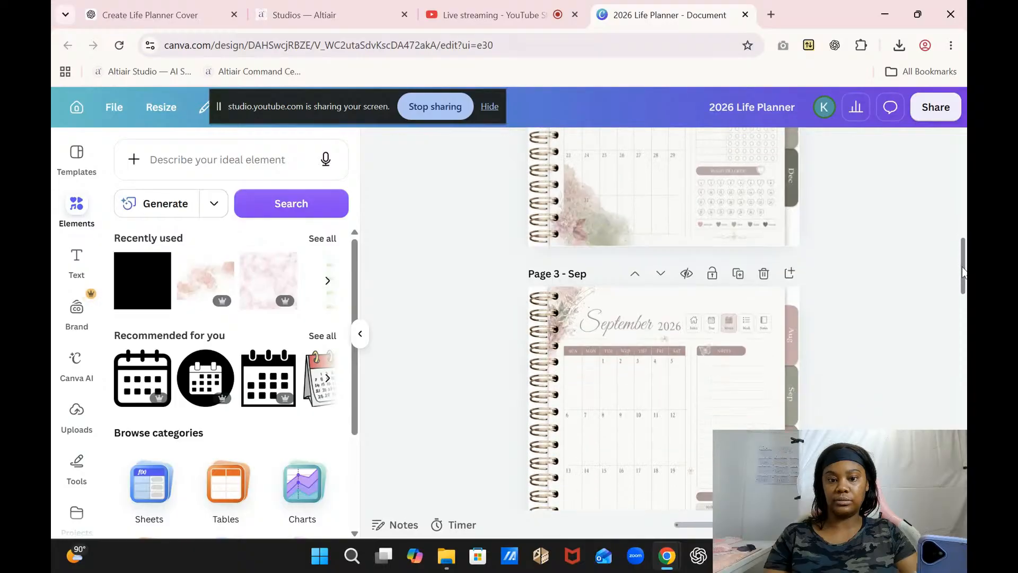
left_click(546, 218)
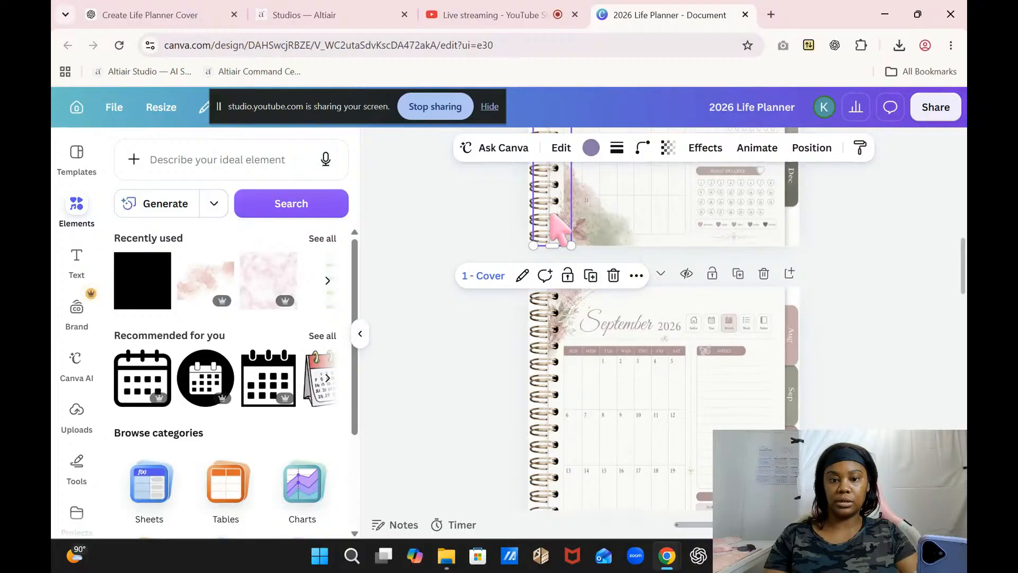
left_click(600, 206)
left_click(561, 213)
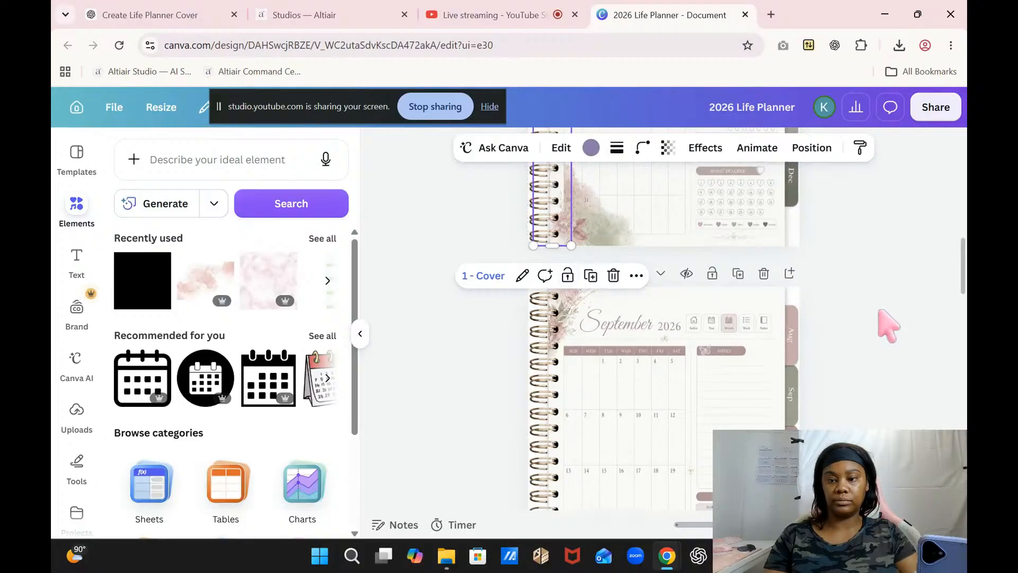
left_click_drag(964, 279, 965, 245)
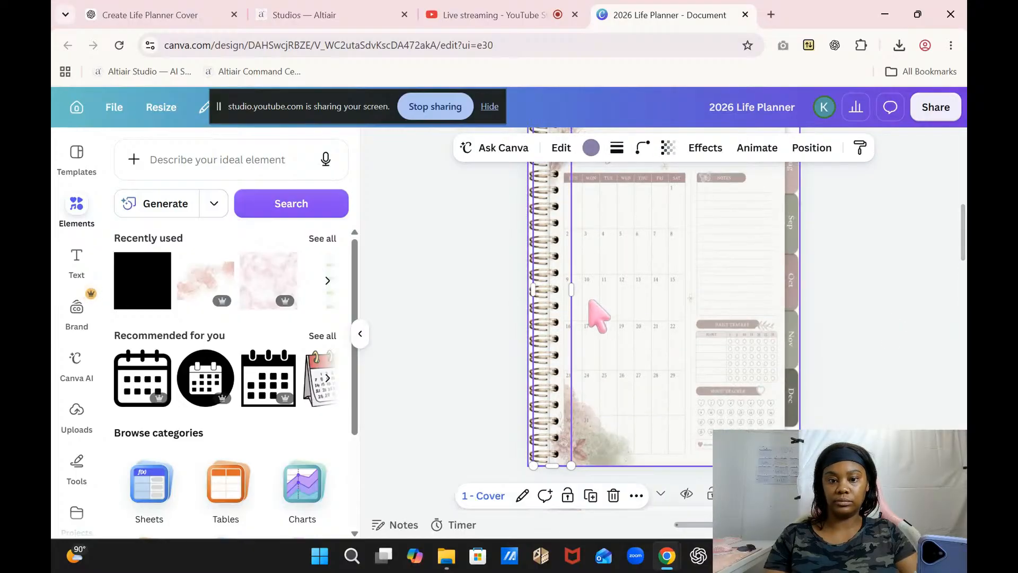
left_click(558, 260)
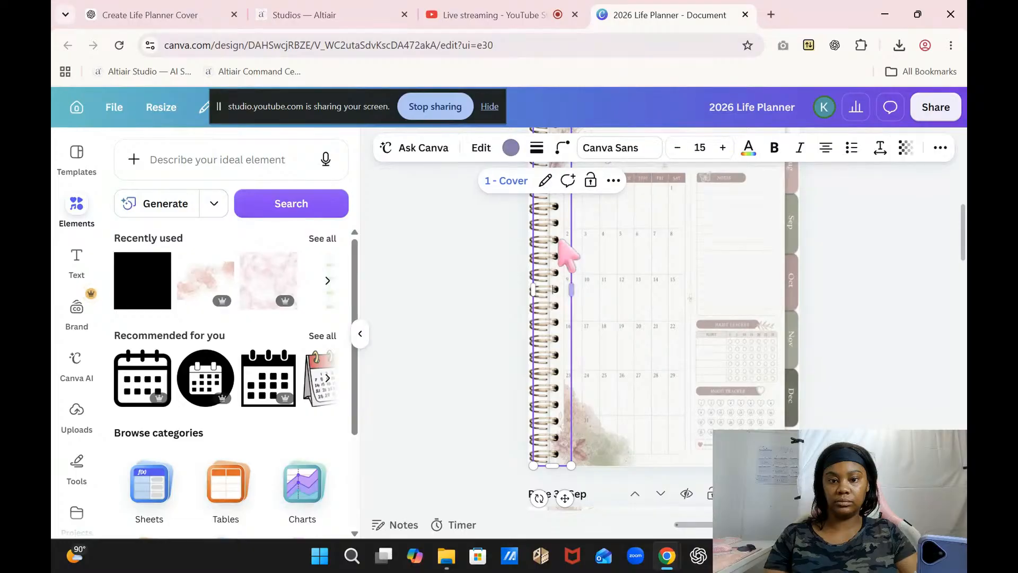
left_click_drag(570, 252, 648, 374)
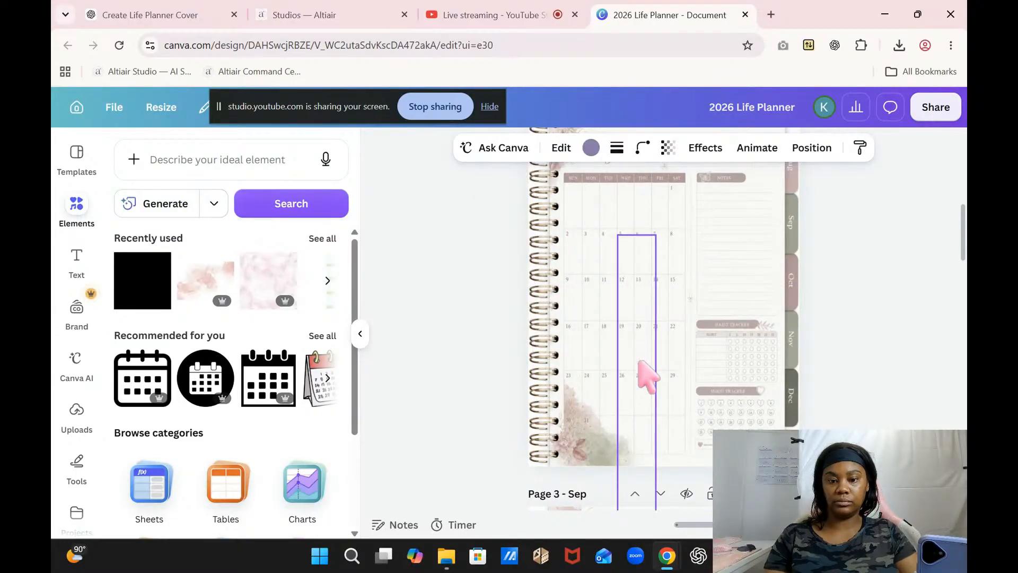
left_click_drag(965, 254, 966, 292)
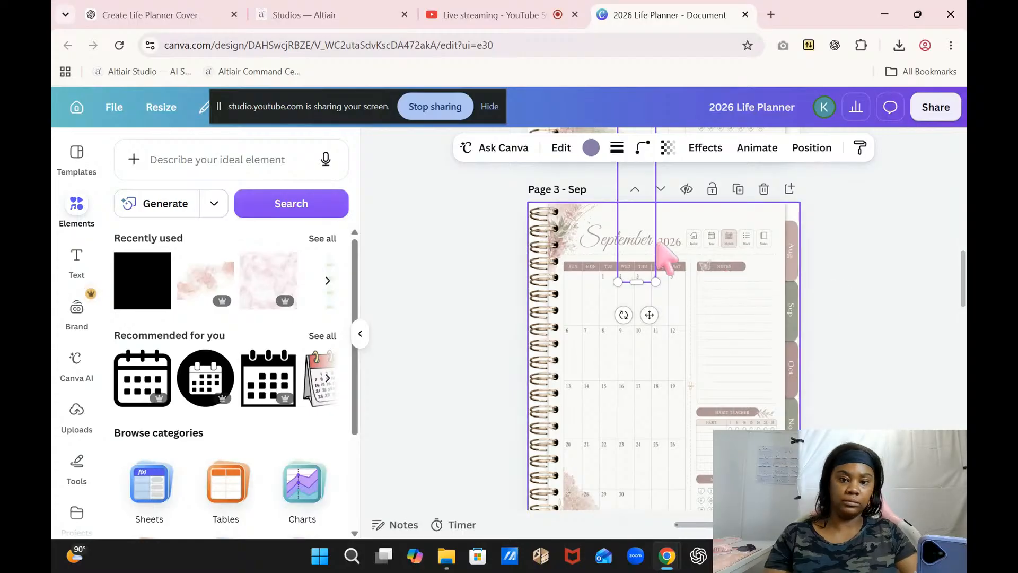
left_click_drag(645, 230, 553, 506)
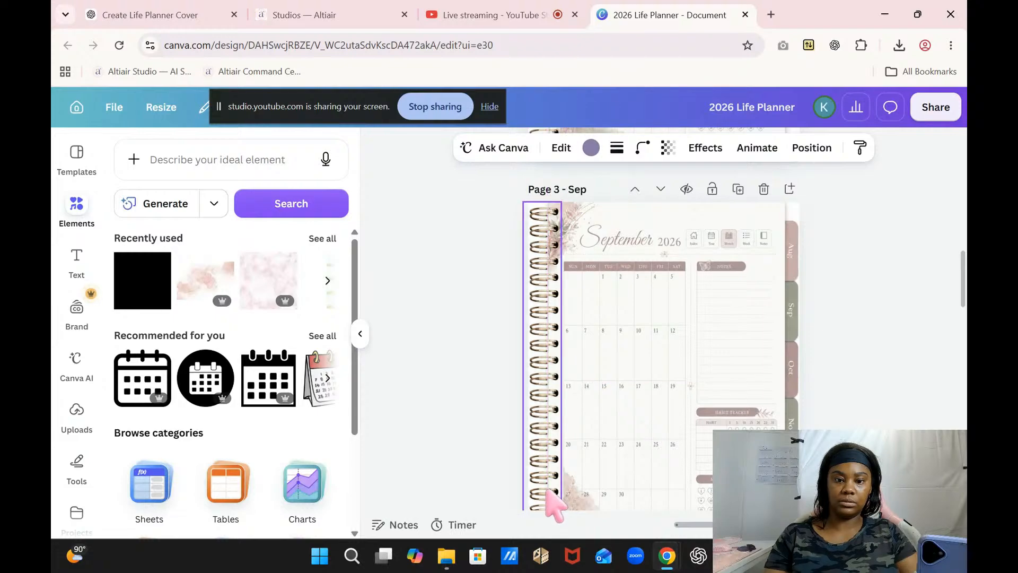
- Duplicate the September page's linked binding strip and place the copy over the spiral binding of page 4 - Oct
scroll(962, 292, "down", 5)
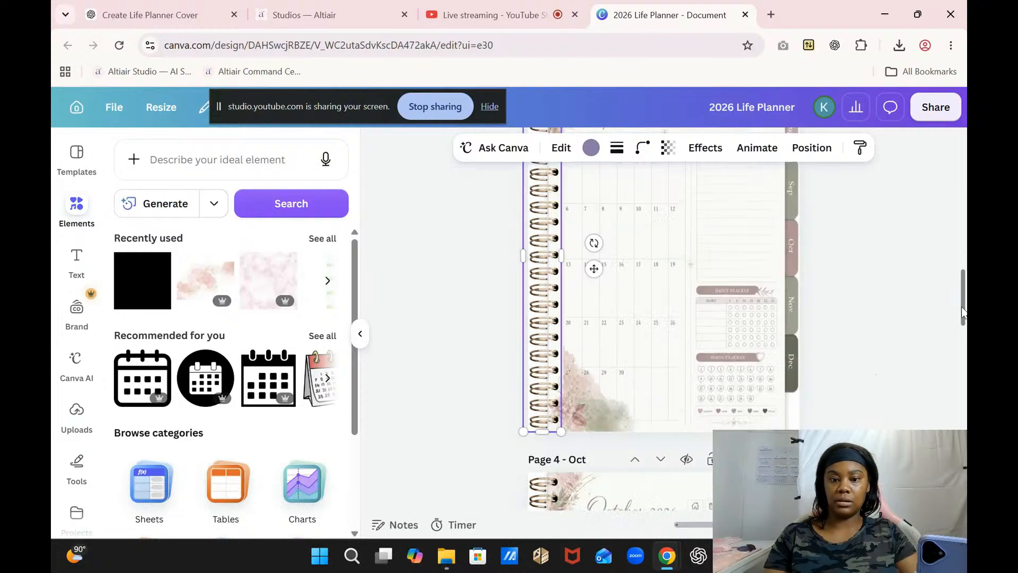
scroll(962, 291, "up", 5)
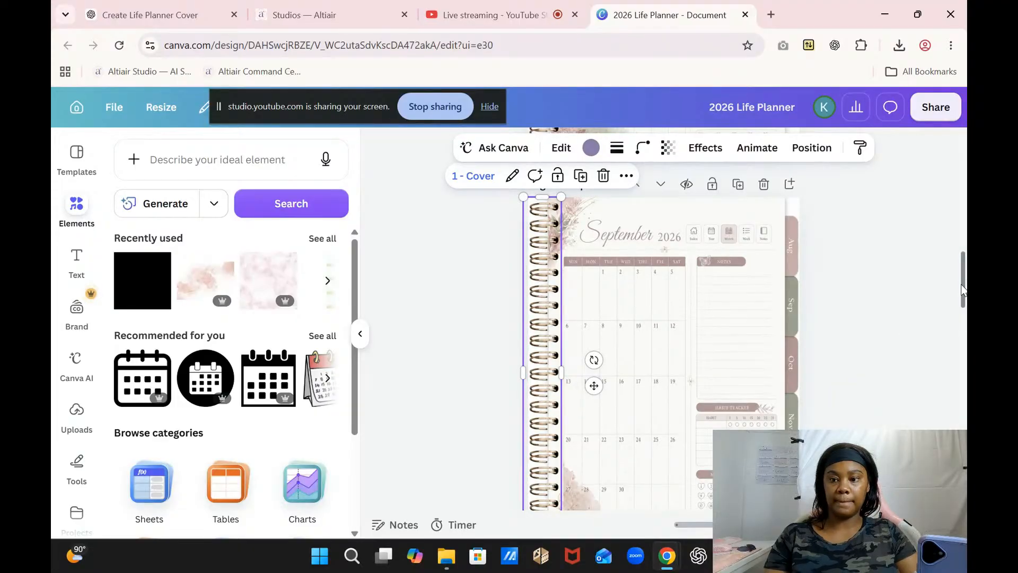
scroll(962, 301, "down", 6)
scroll(572, 321, "up", 4)
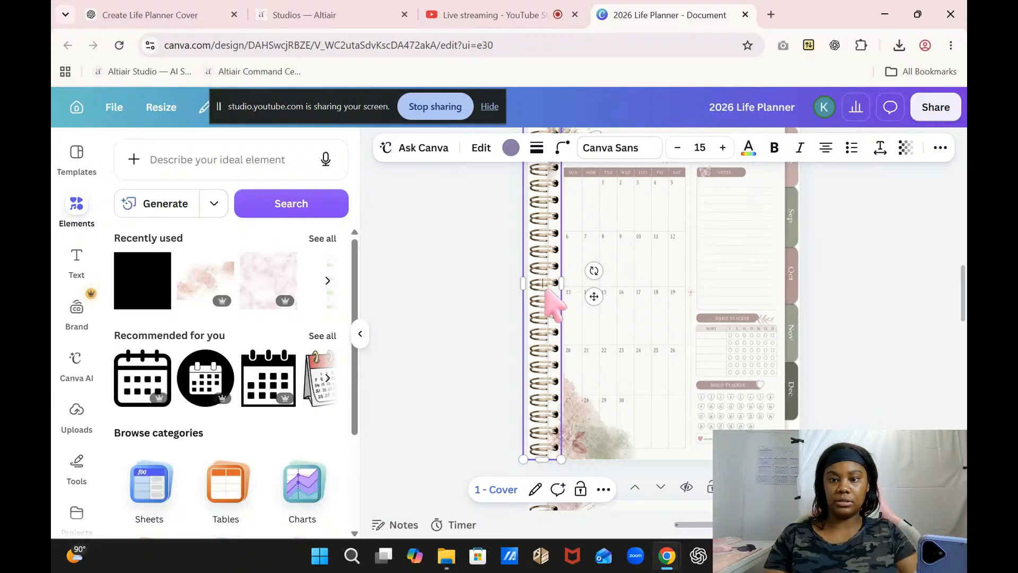
left_click(836, 345)
scroll(963, 299, "up", 2)
left_click(554, 286)
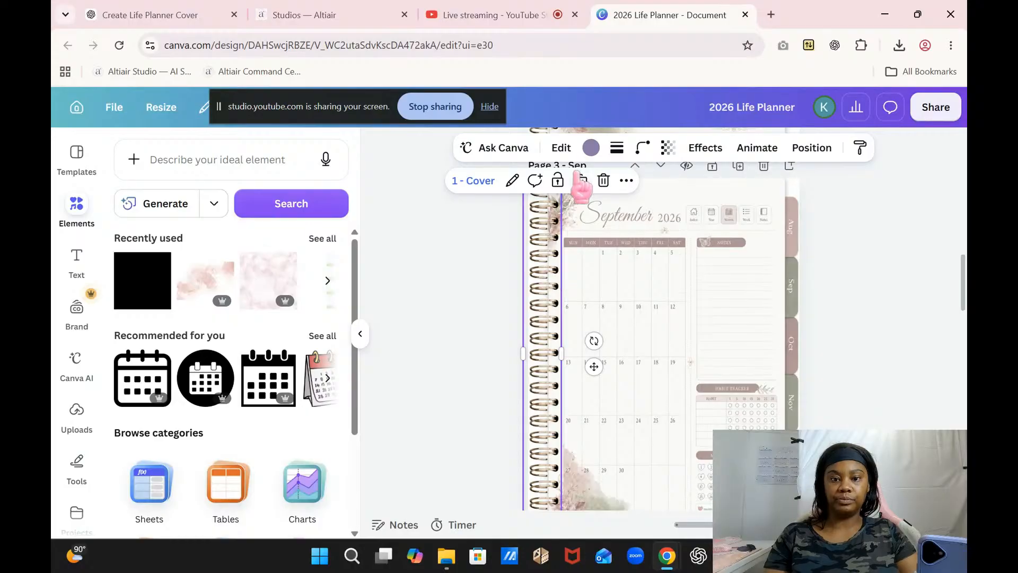
left_click_drag(549, 289, 554, 295)
left_click(648, 352)
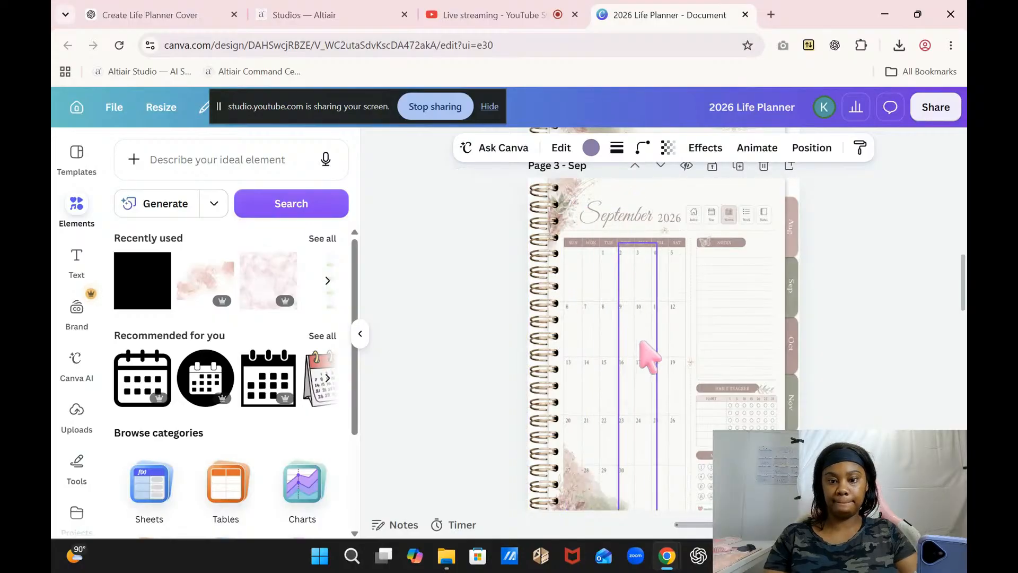
scroll(964, 302, "down", 5)
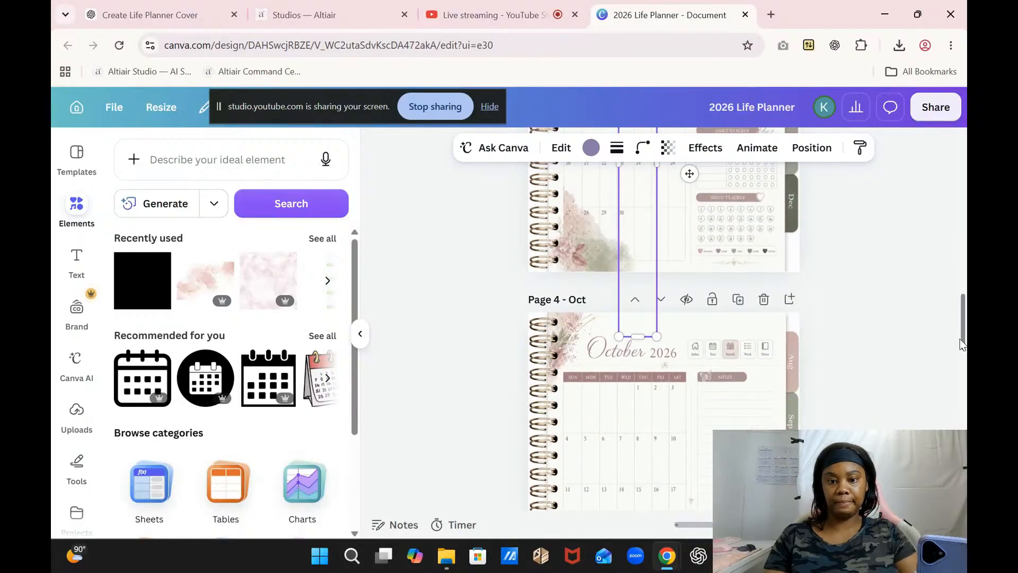
left_click_drag(630, 226, 616, 429)
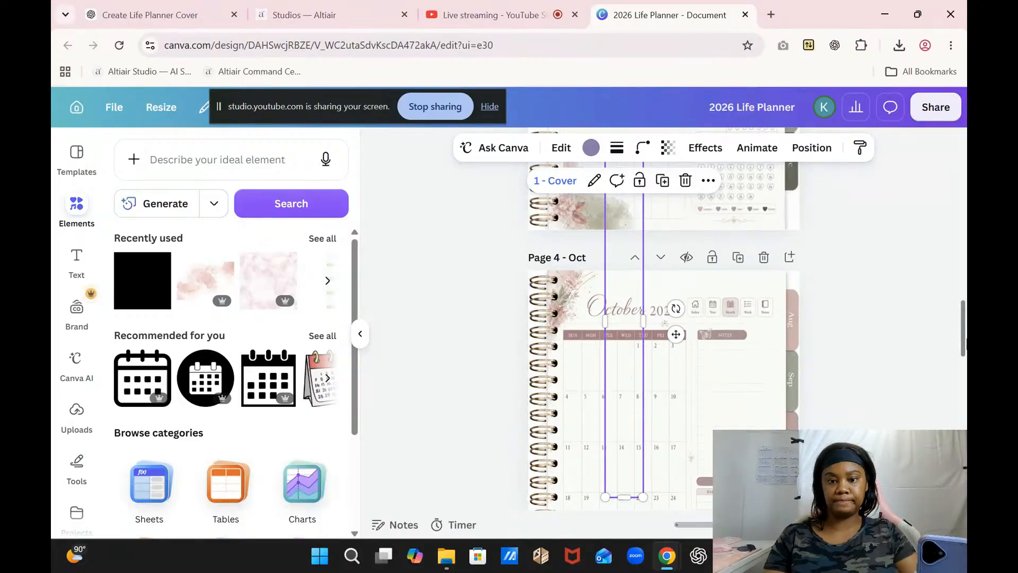
scroll(618, 358, "down", 2)
left_click_drag(609, 345, 554, 442)
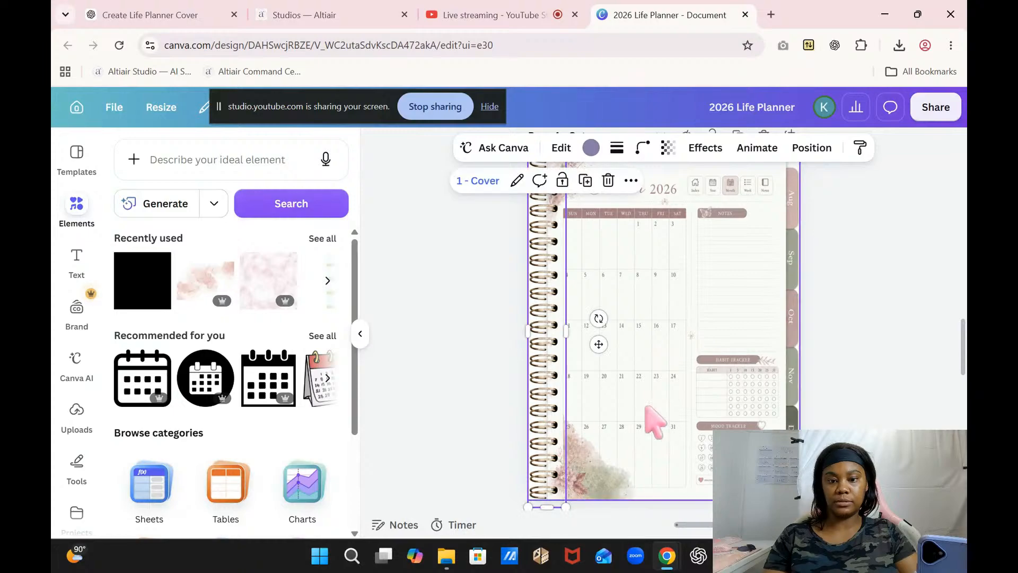
left_click(667, 406)
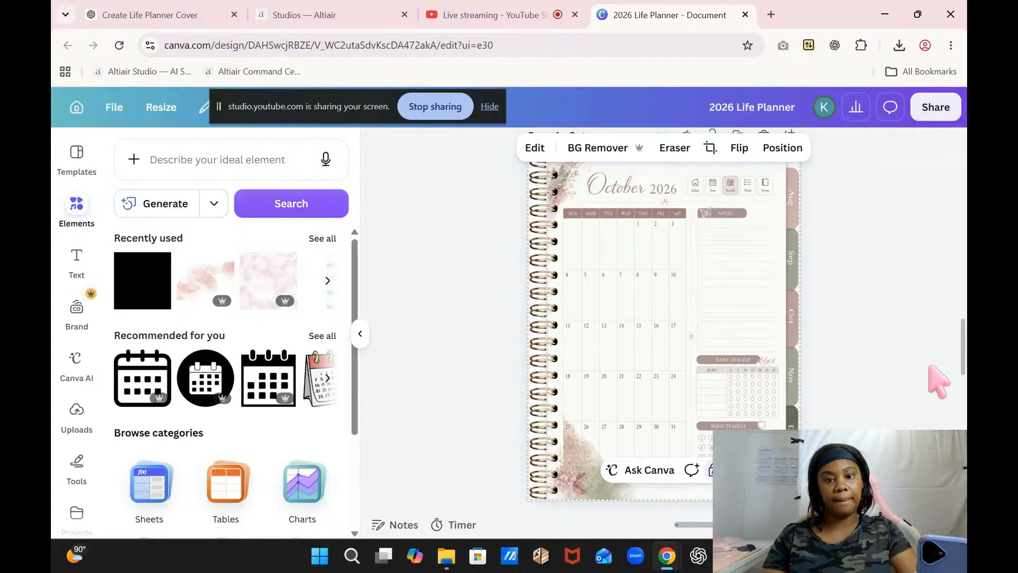
- Duplicate the October page's linked binding strip and place the copy over the spiral binding of page 5 - Nov
left_click(536, 343)
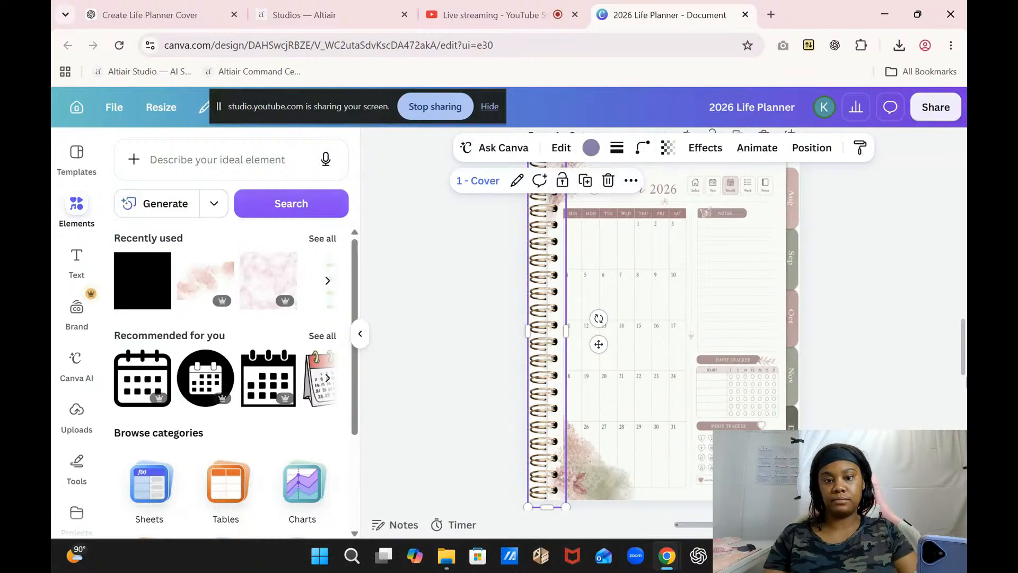
left_click_drag(964, 371, 964, 389)
scroll(697, 371, "down", 2)
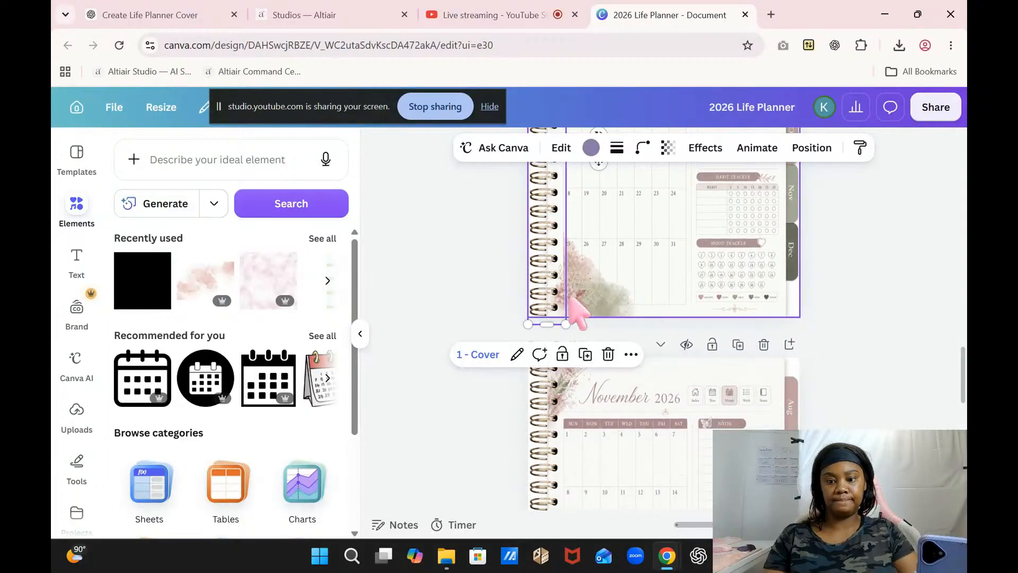
right_click(542, 253)
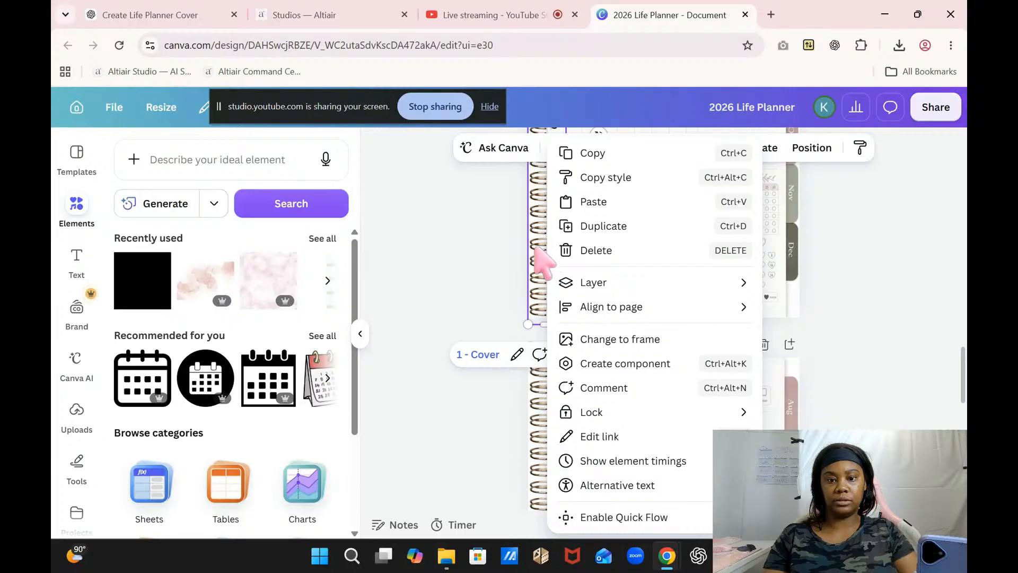
left_click(587, 229)
left_click_drag(552, 251, 642, 536)
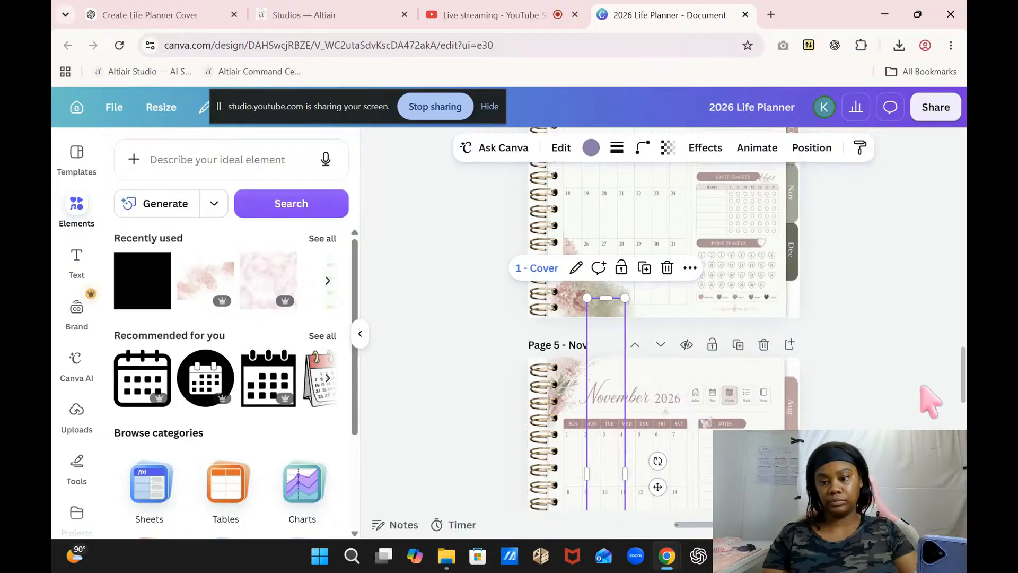
left_click_drag(958, 381, 958, 411)
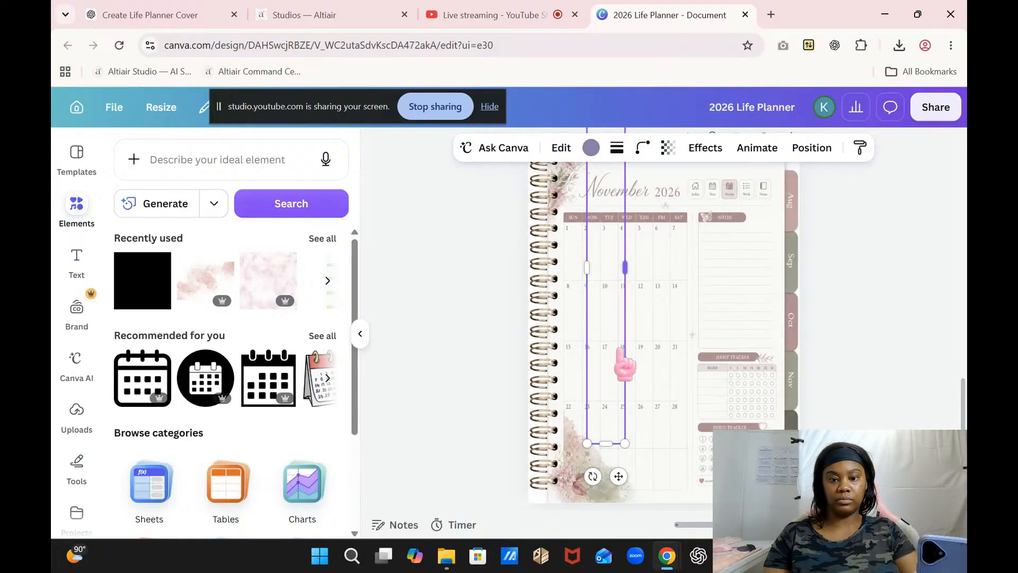
left_click_drag(621, 363, 562, 426)
left_click(673, 436)
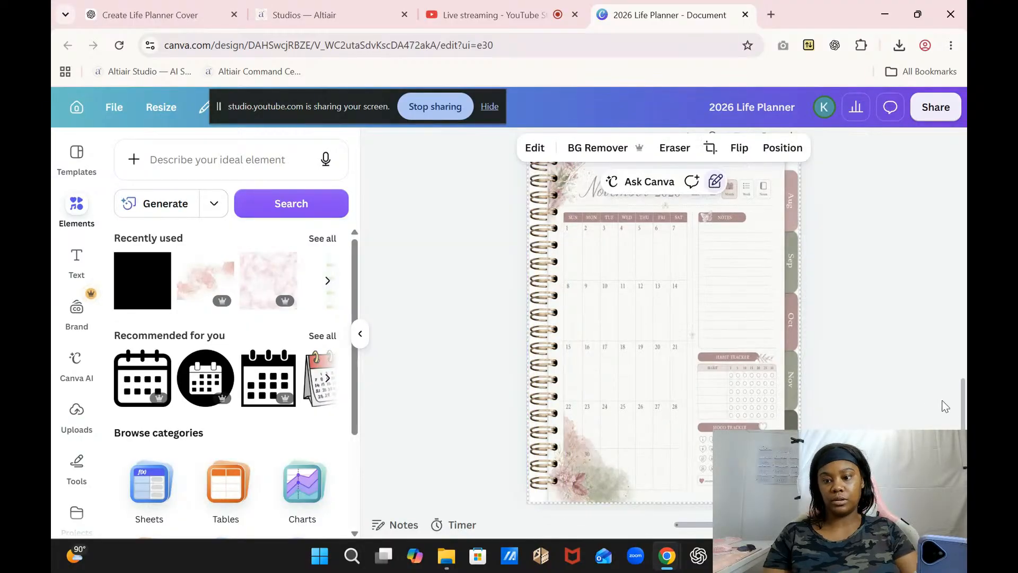
- Duplicate the November page's linked binding strip and place the copy over the spiral binding of page 6 - Dec
scroll(966, 415, "down", 5)
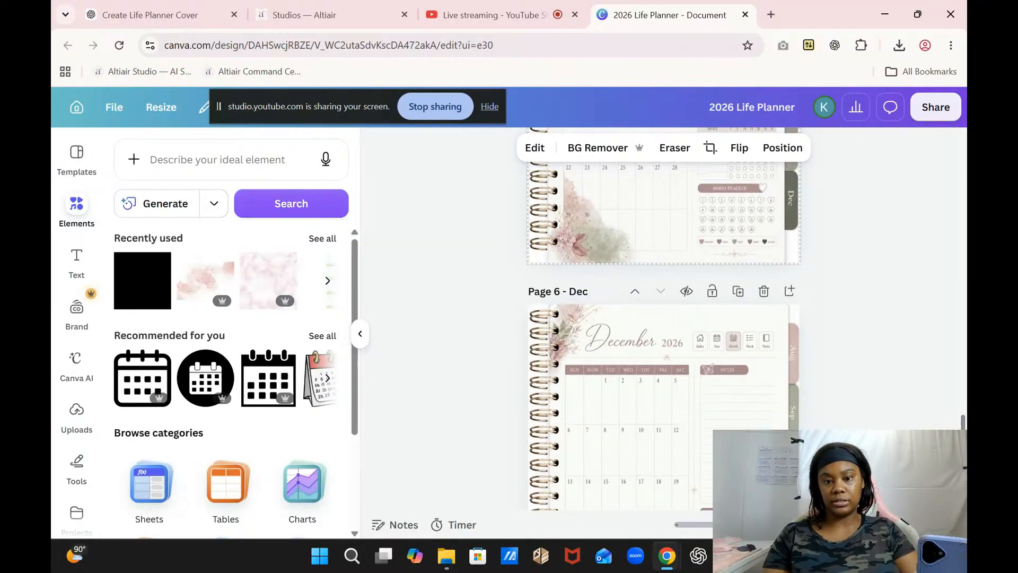
left_click(556, 236)
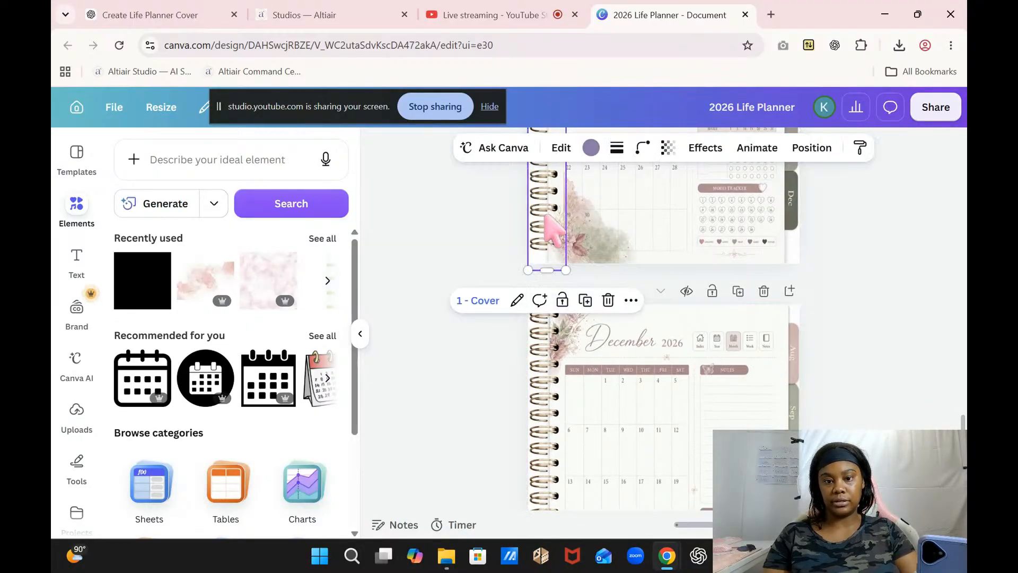
left_click(580, 302)
left_click_drag(548, 219, 586, 554)
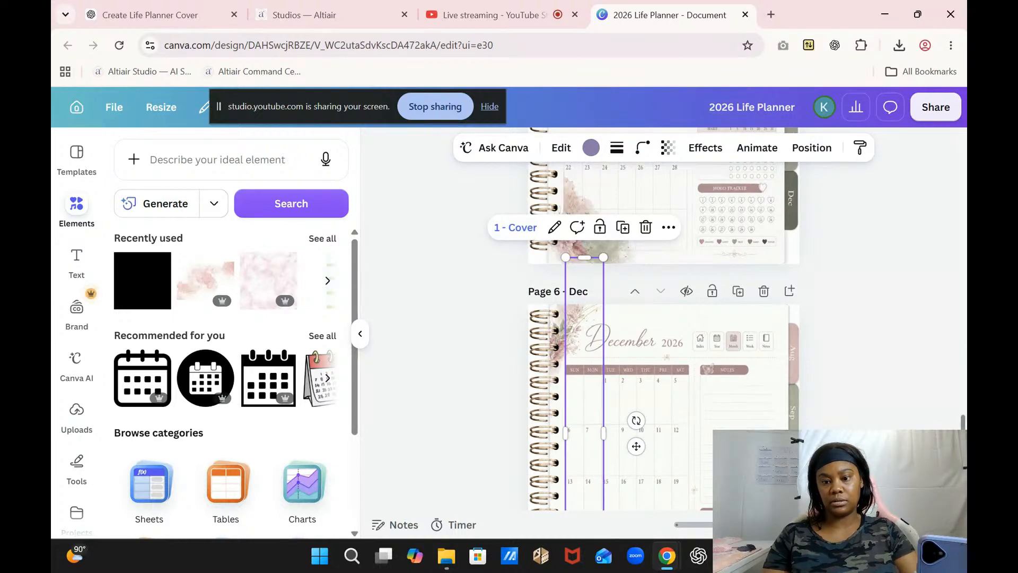
scroll(625, 372, "down", 3)
left_click_drag(588, 361, 550, 408)
left_click(867, 414)
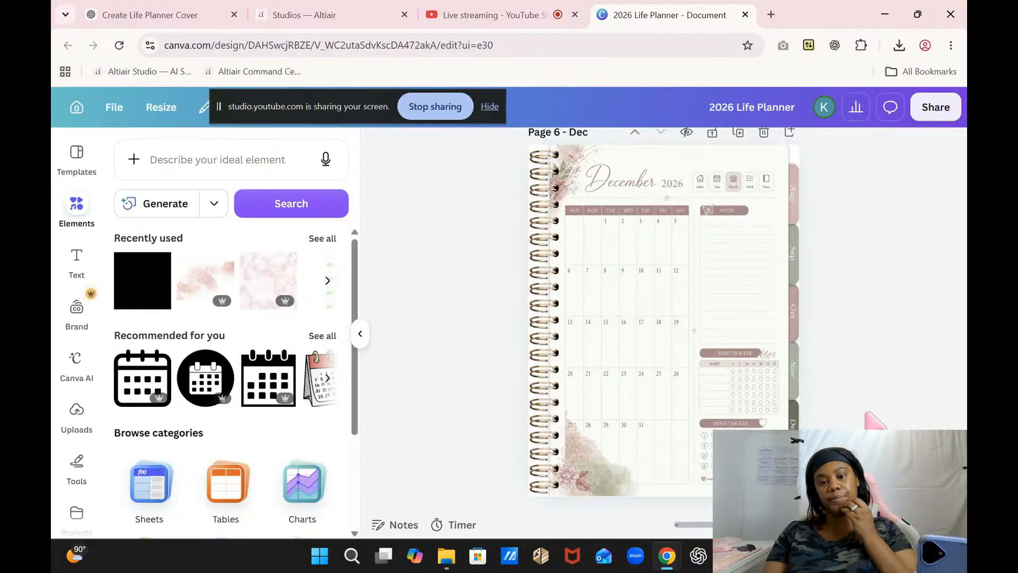
- Review the planner pages from December back up to the cover
scroll(663, 312, "down", 1)
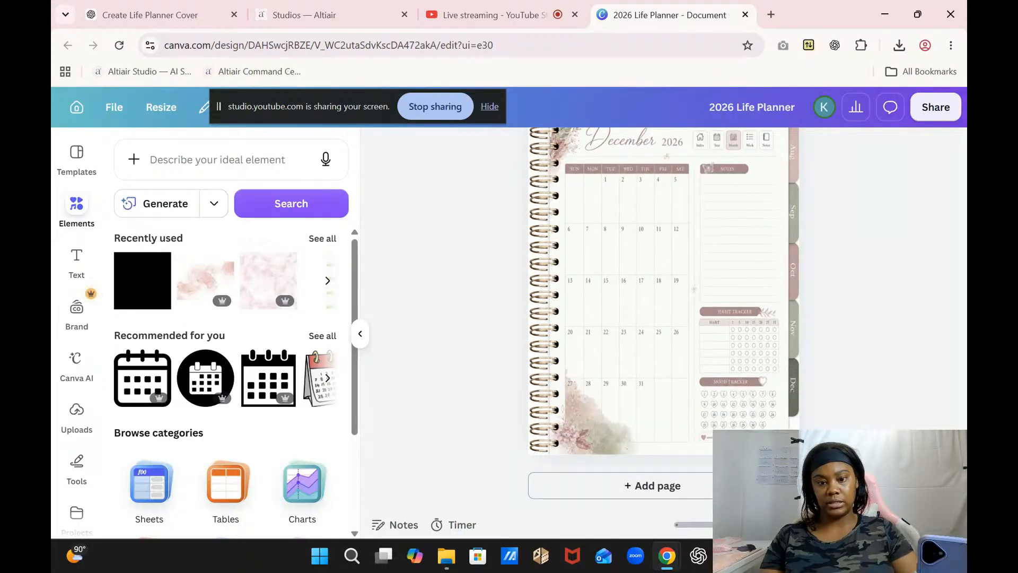
scroll(663, 313, "up", 10)
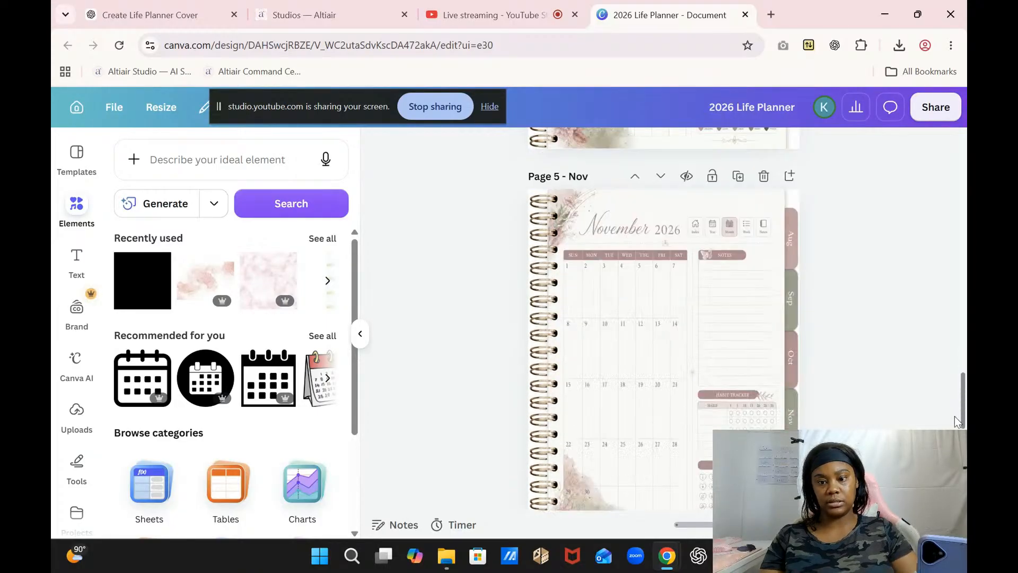
left_click(794, 413)
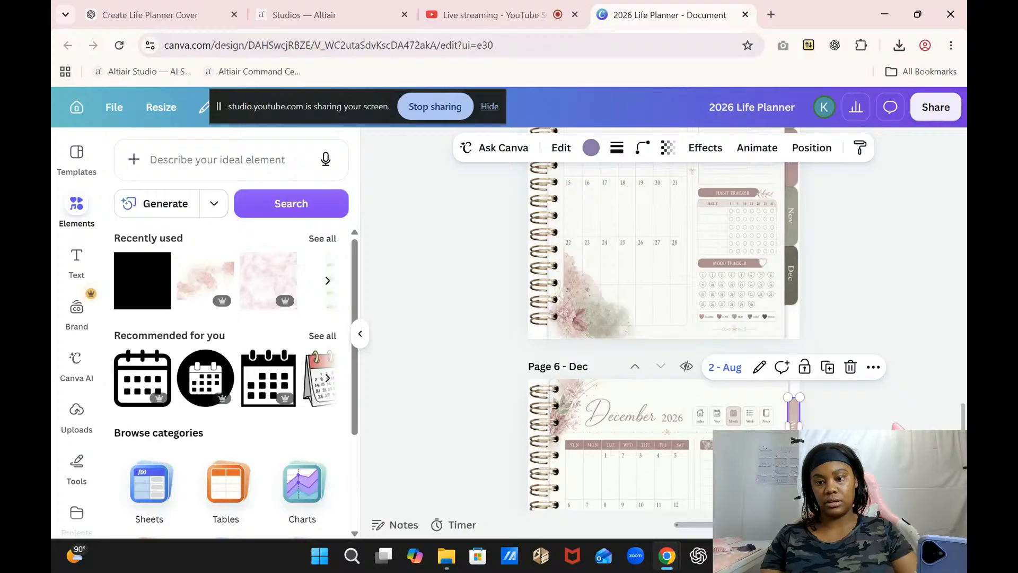
left_click(921, 427)
scroll(902, 318, "up", 15)
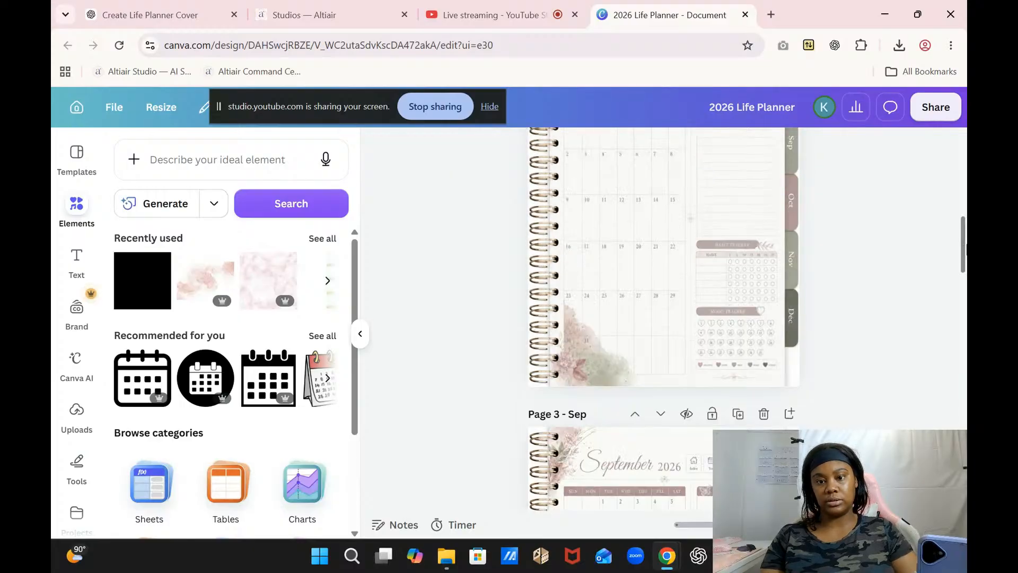
- Examine the design's sharing options and the additional ways to publish it
left_click(935, 120)
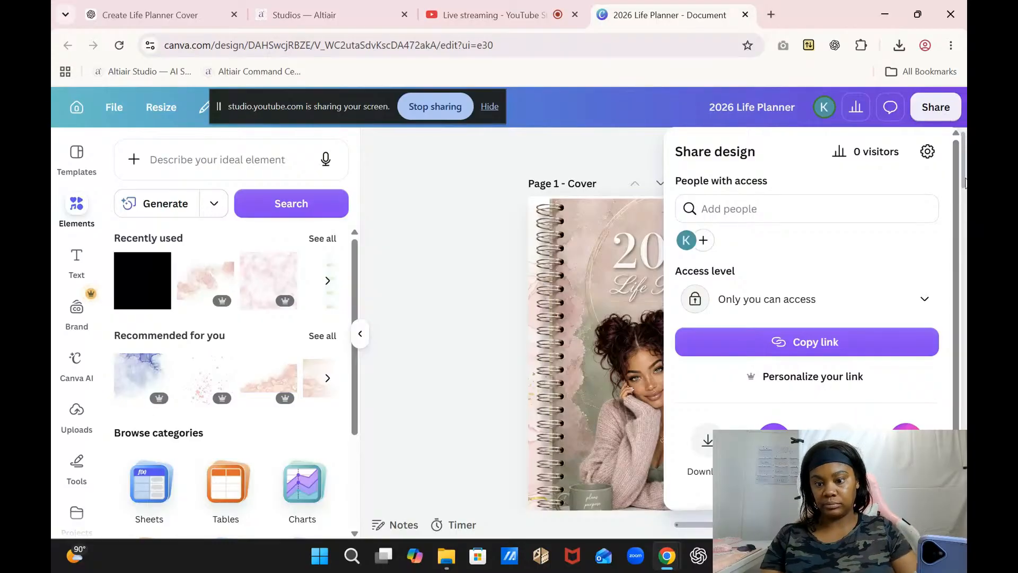
left_click(964, 182)
left_click(928, 118)
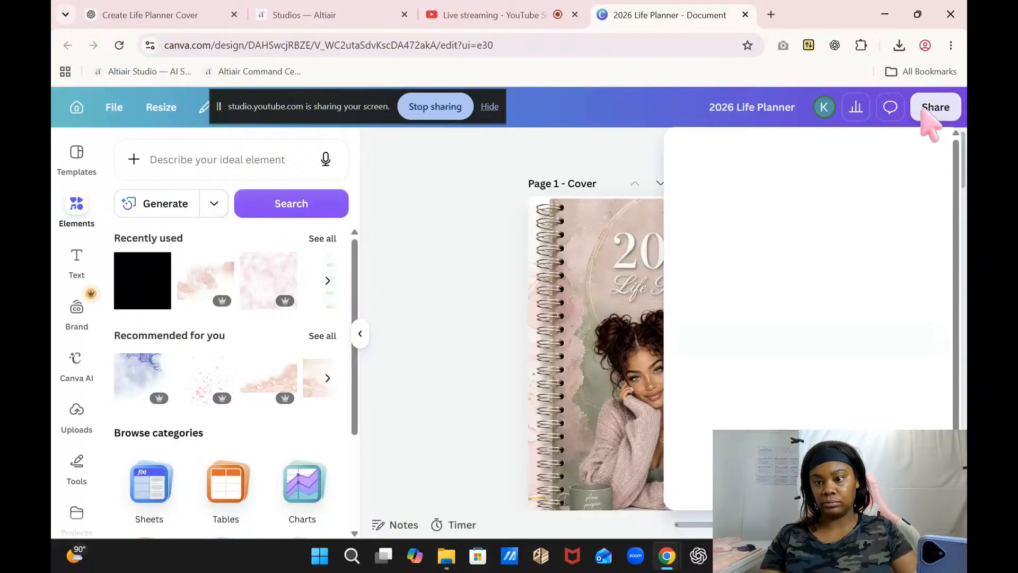
left_click(963, 182)
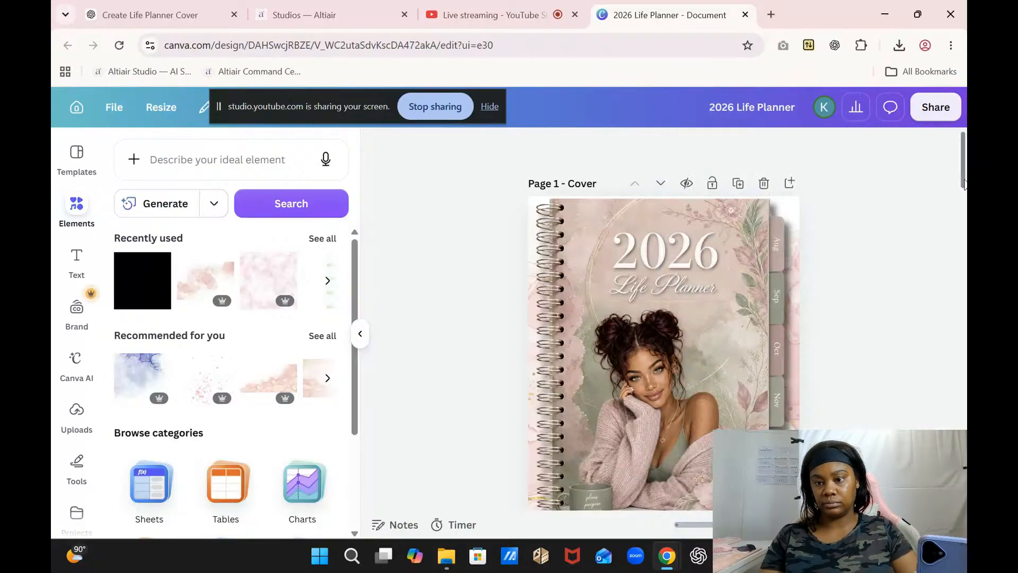
left_click(944, 119)
left_click_drag(953, 183, 958, 250)
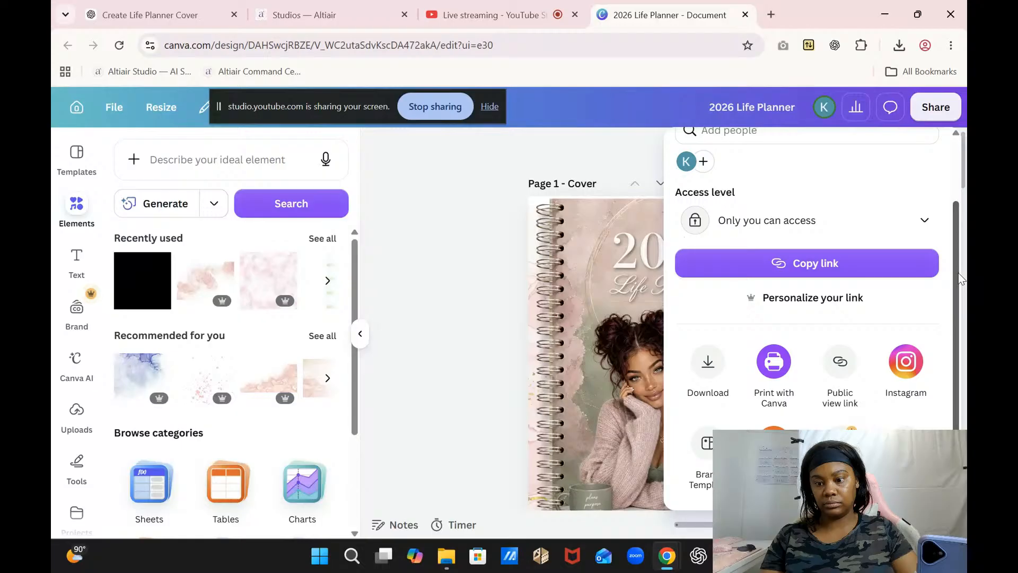
left_click(905, 449)
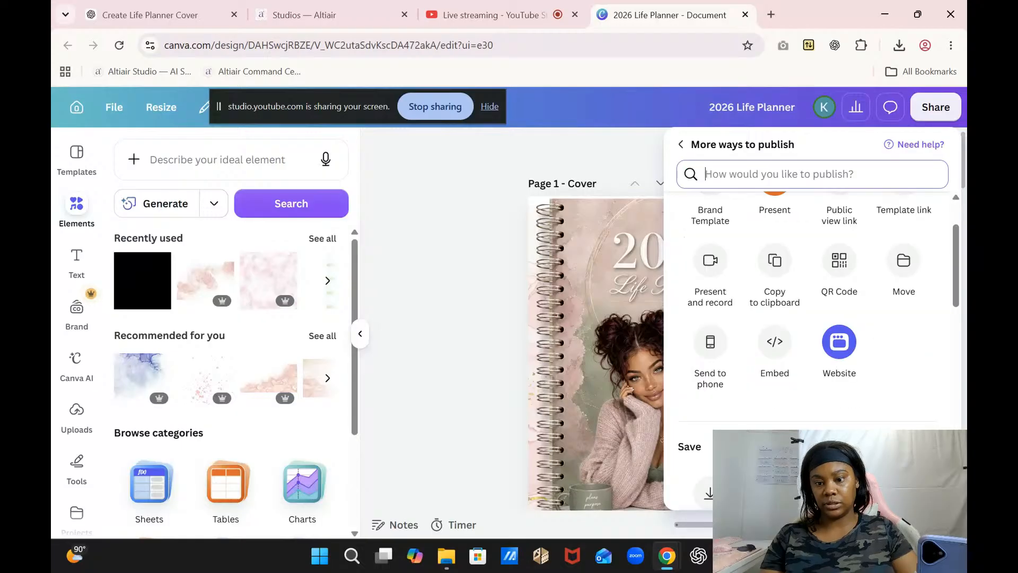
left_click_drag(958, 284, 963, 175)
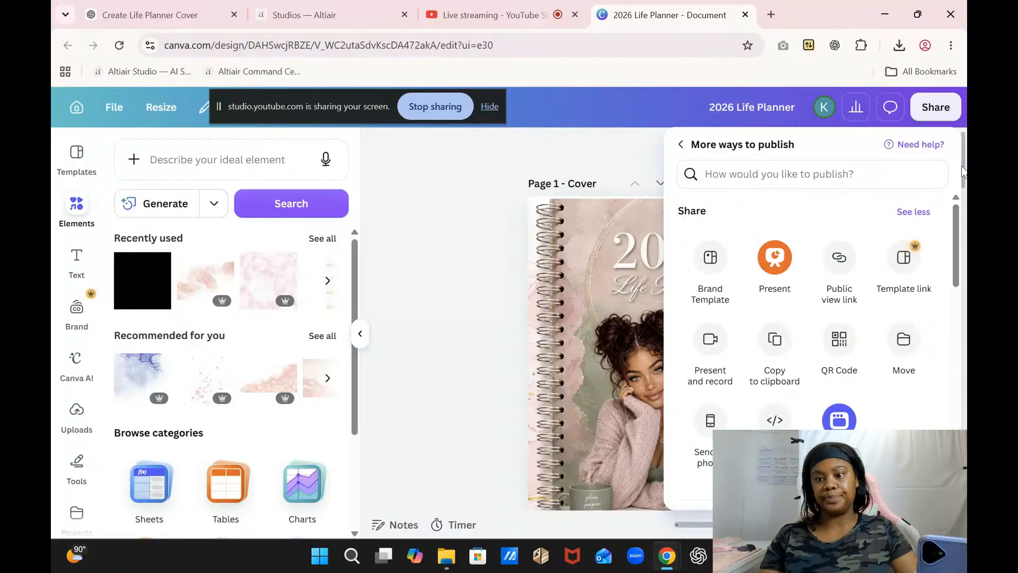
left_click(681, 145)
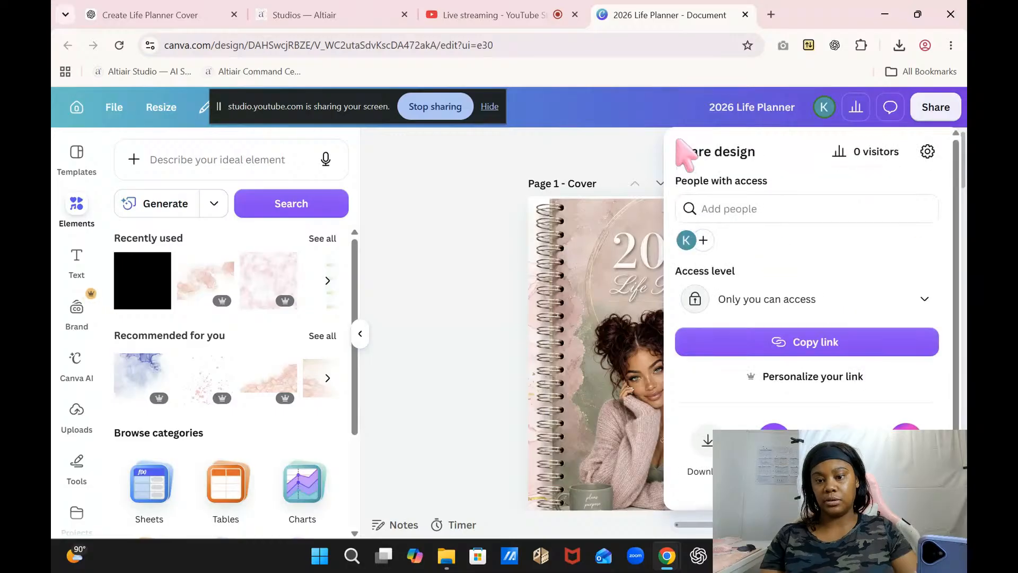
- Download all pages of the 2026 Life Planner as a PDF with the Digital preset
left_click(707, 457)
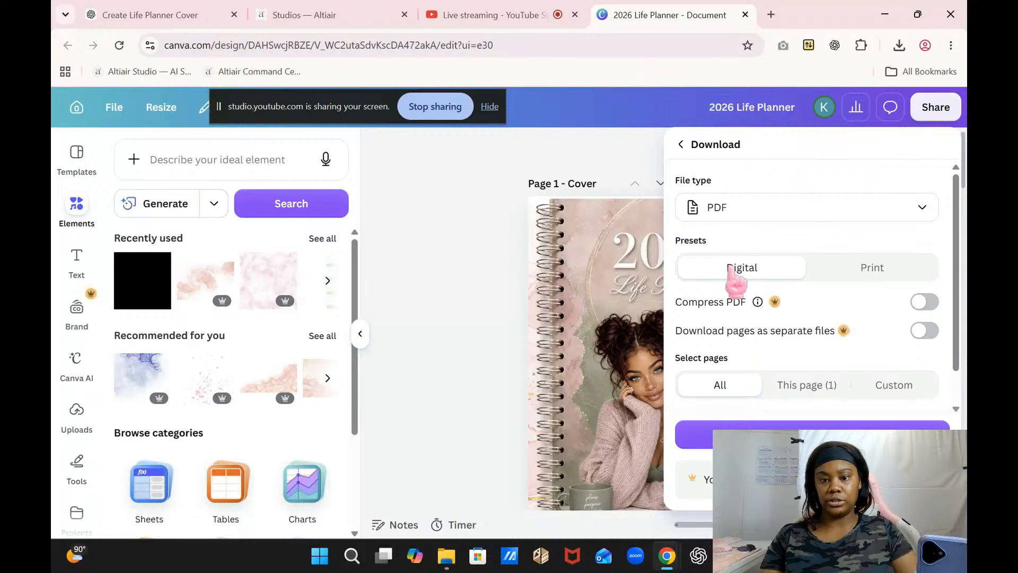
left_click(722, 207)
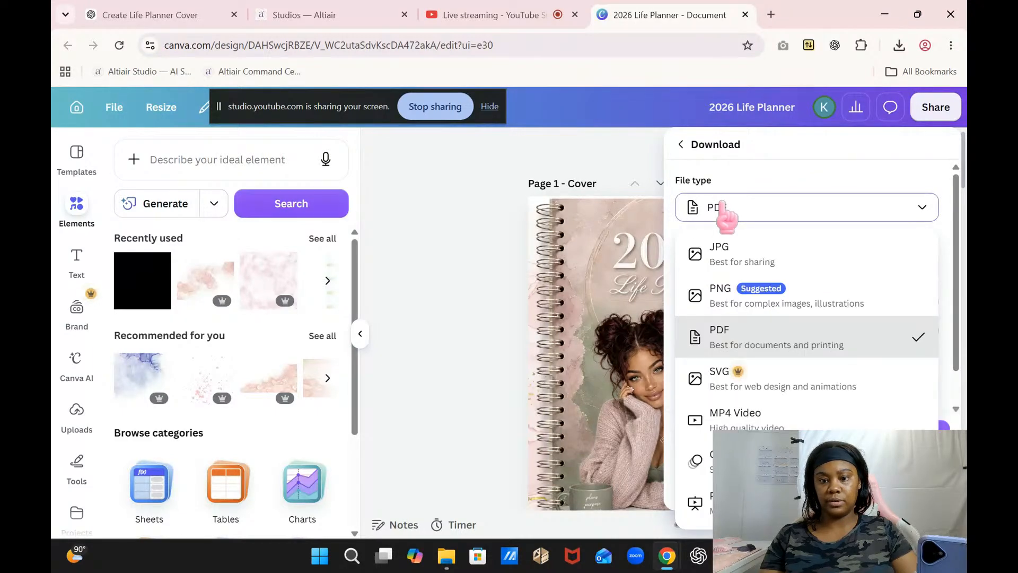
left_click(724, 206)
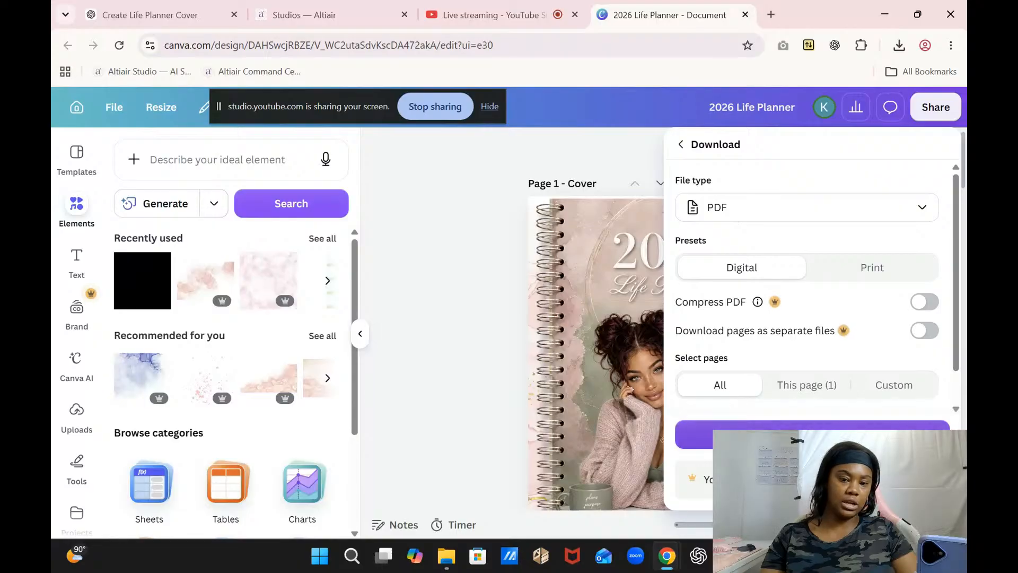
left_click(812, 435)
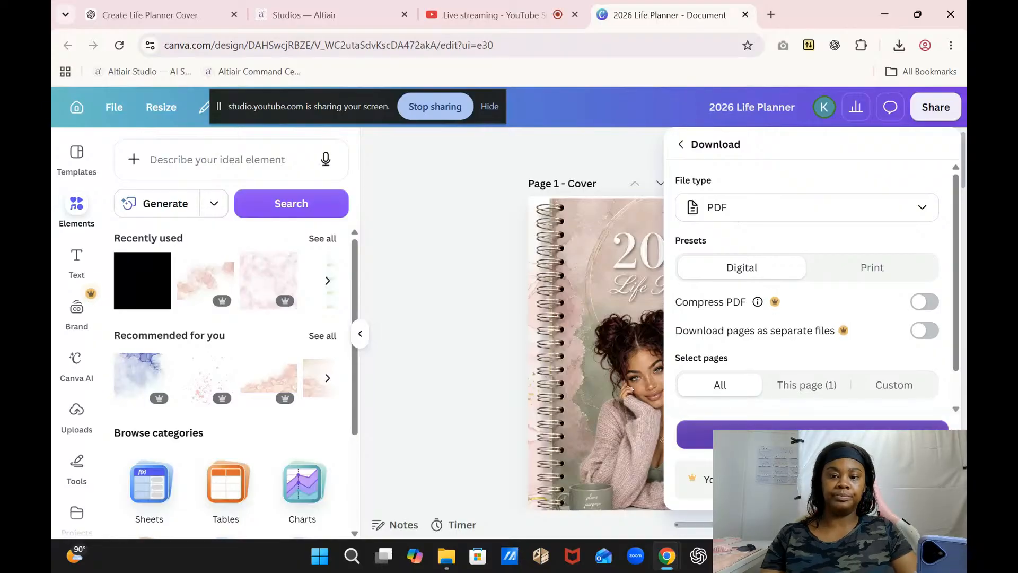
- Locate the newly downloaded 2026 Life Planner PDF in the Downloads folder and open it in the browser
left_click_drag(566, 294, 352, 2)
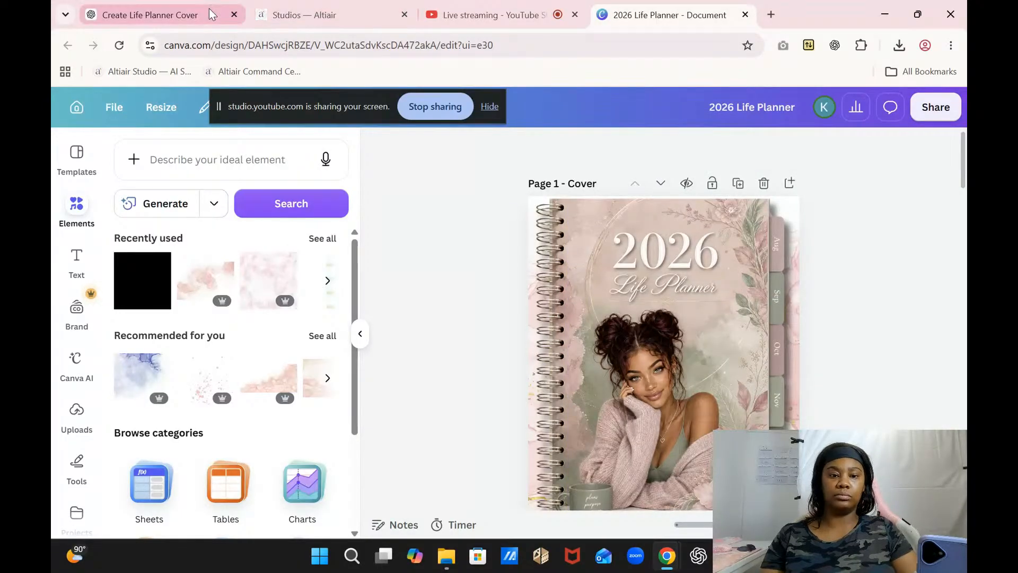
left_click(486, 18)
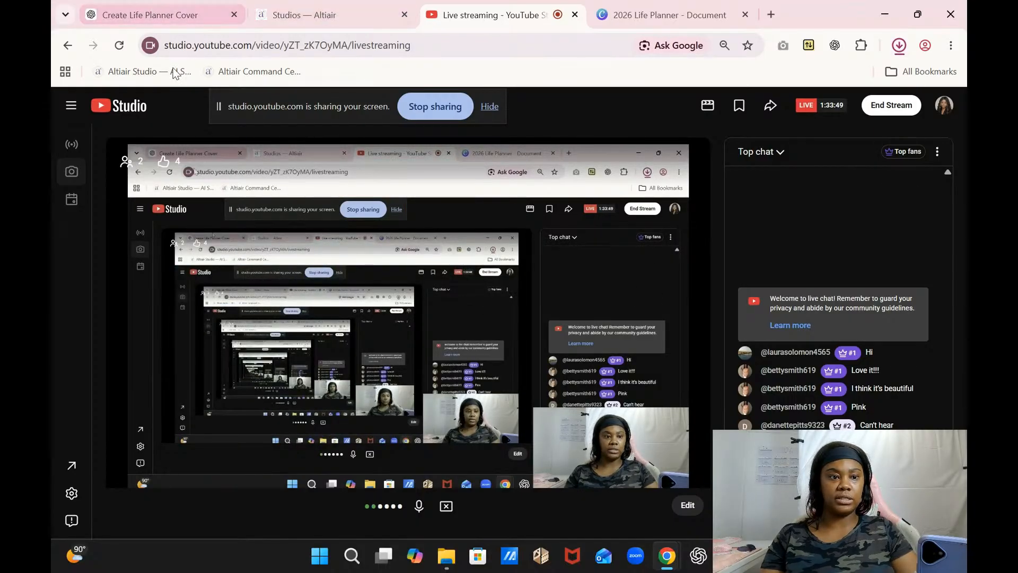
left_click(157, 15)
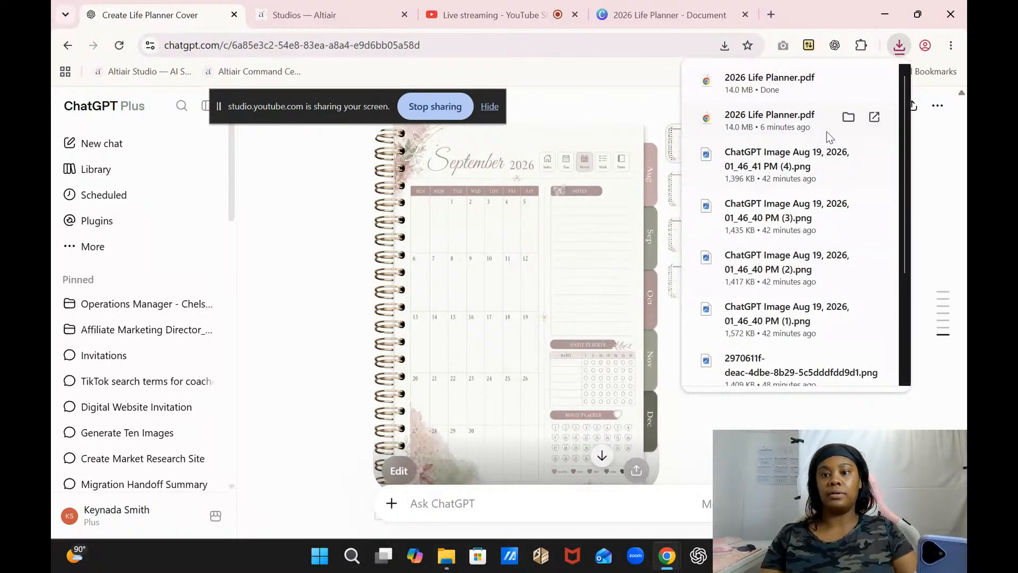
left_click(849, 80)
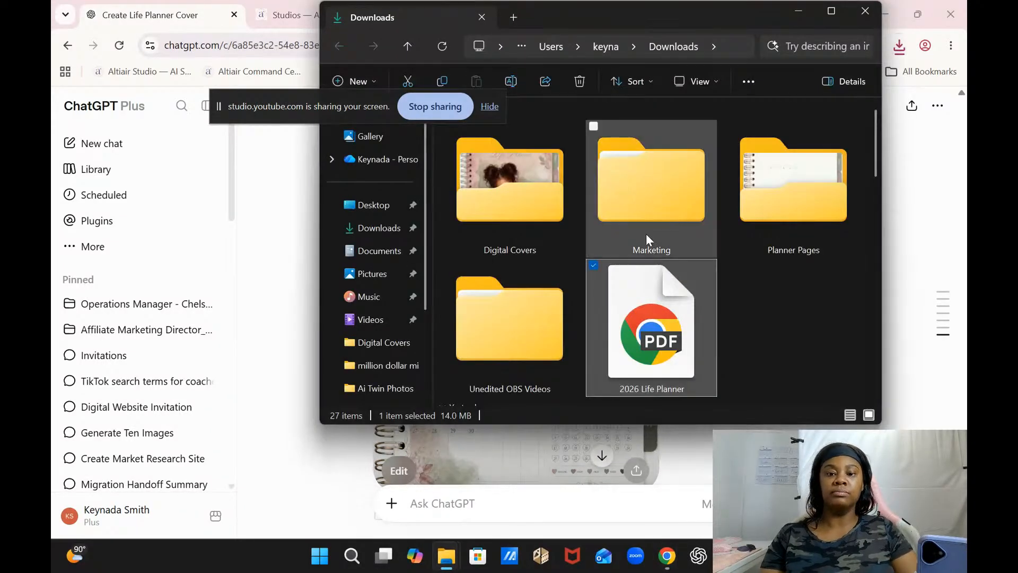
double_click(666, 304)
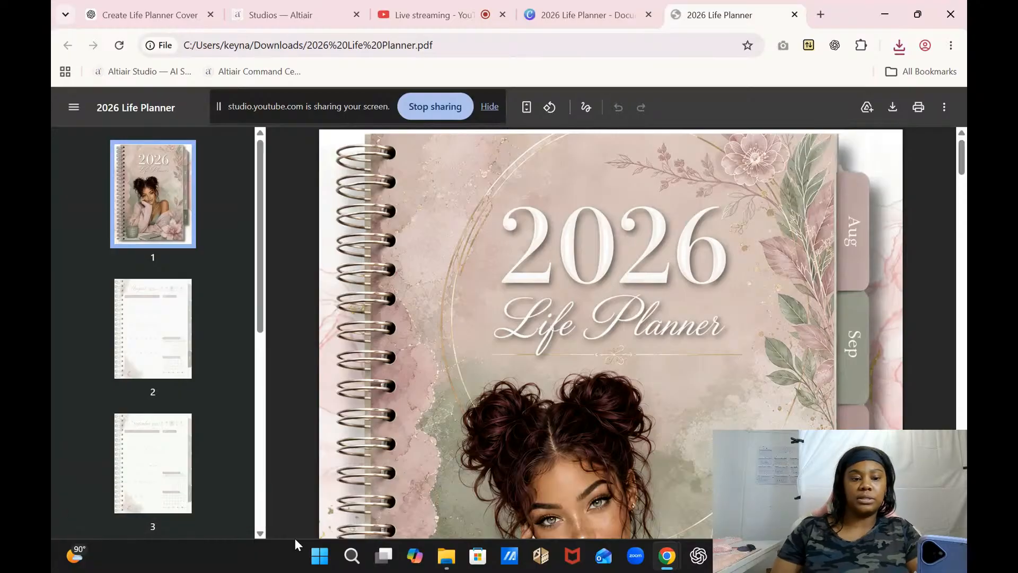
- Move the screen-sharing notice clear of the PDF page controls and look through the planner pages from the cover to November and back
left_click(354, 106)
left_click_drag(354, 107, 618, 196)
left_click(863, 202)
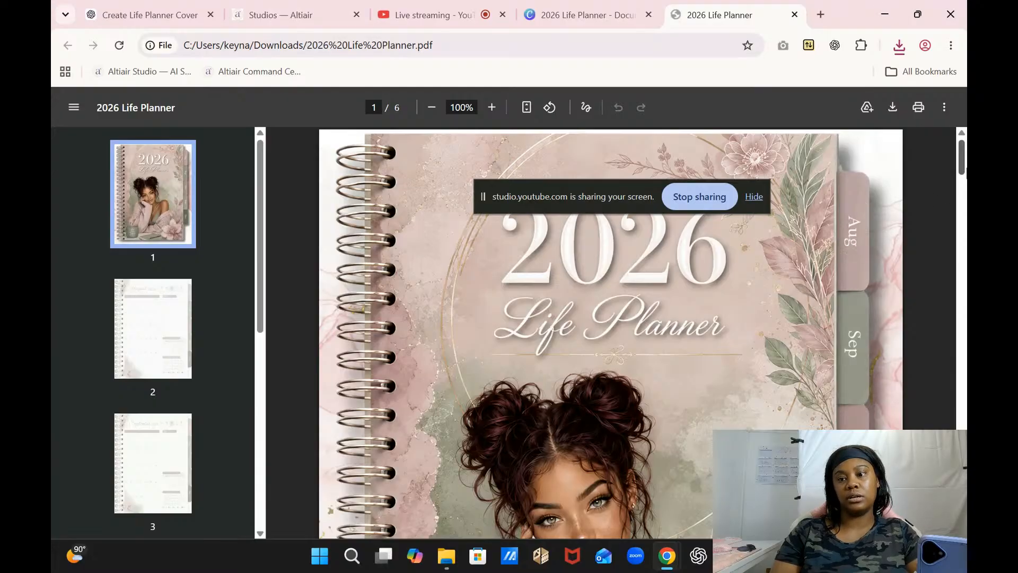
left_click_drag(964, 169, 957, 463)
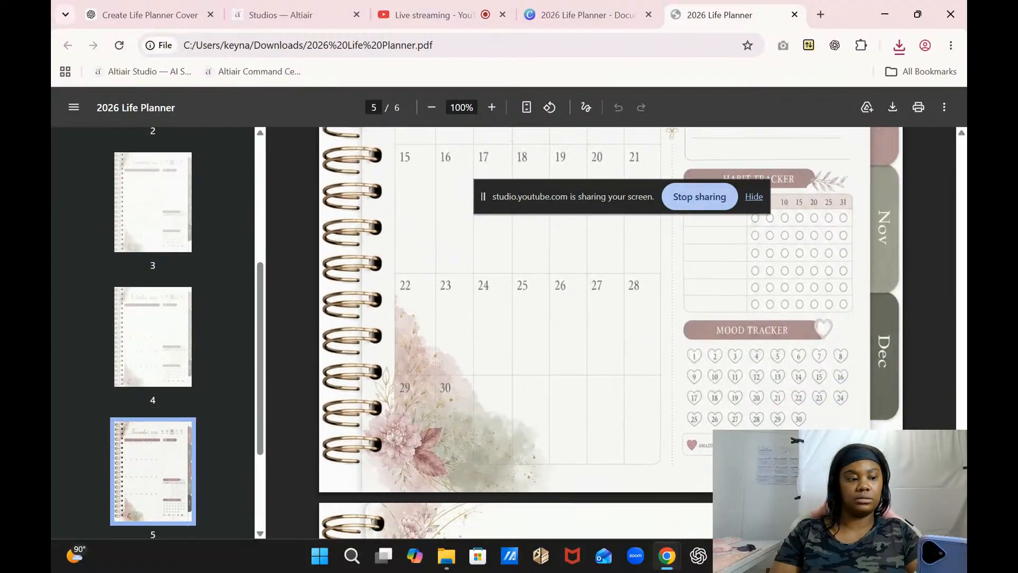
left_click(943, 107)
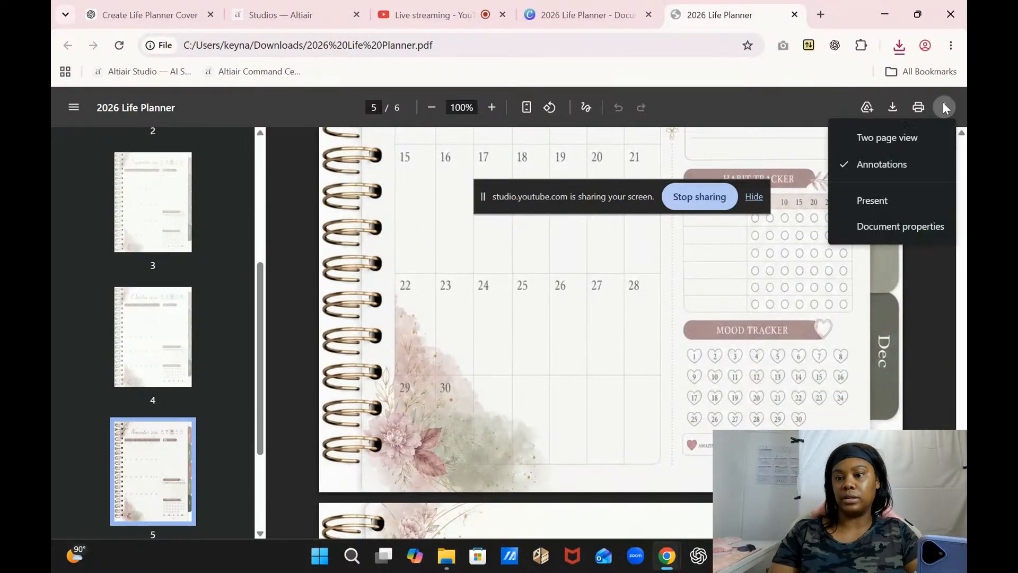
key("Escape")
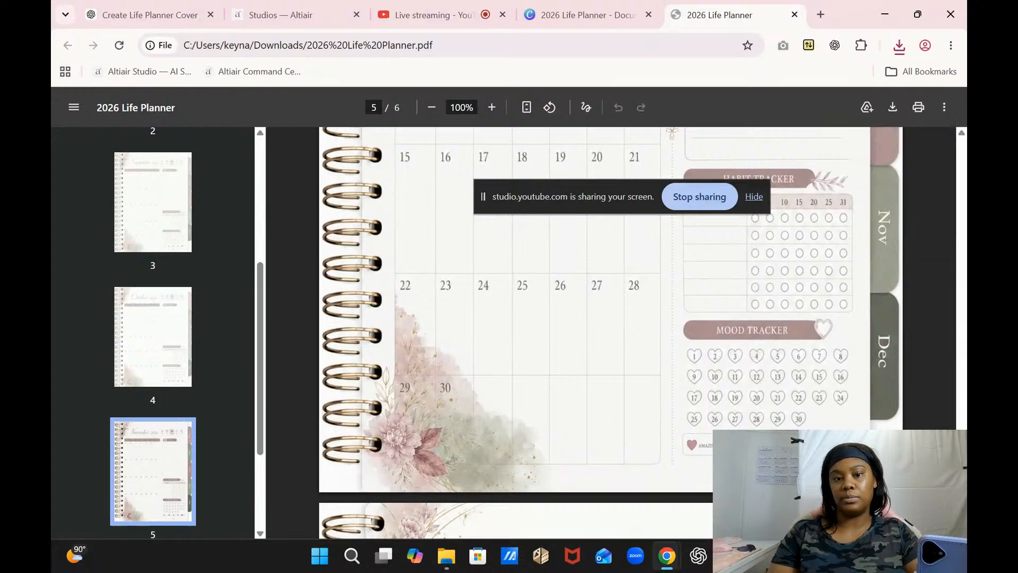
left_click_drag(961, 406, 962, 125)
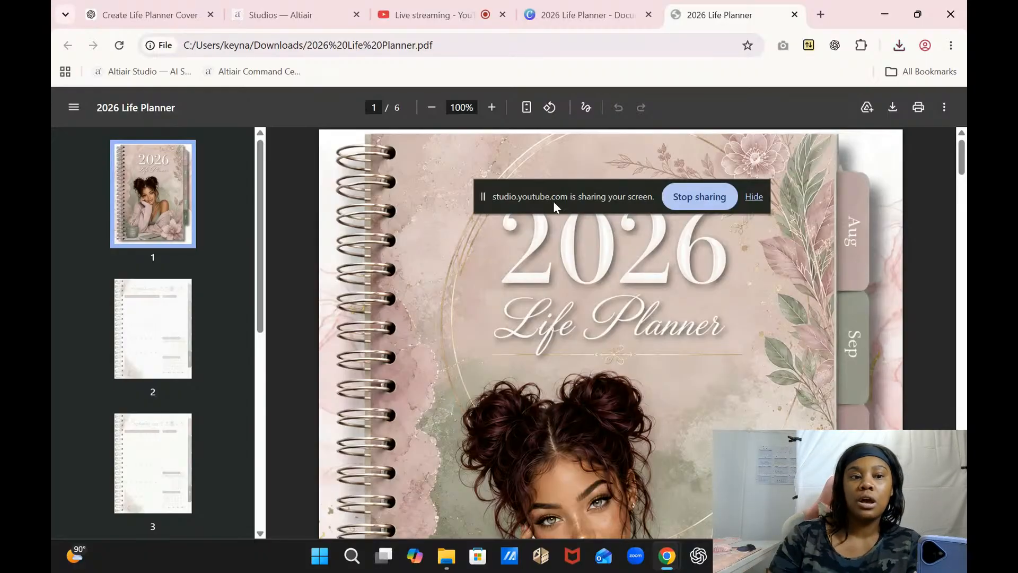
left_click(963, 185)
left_click_drag(963, 192, 963, 166)
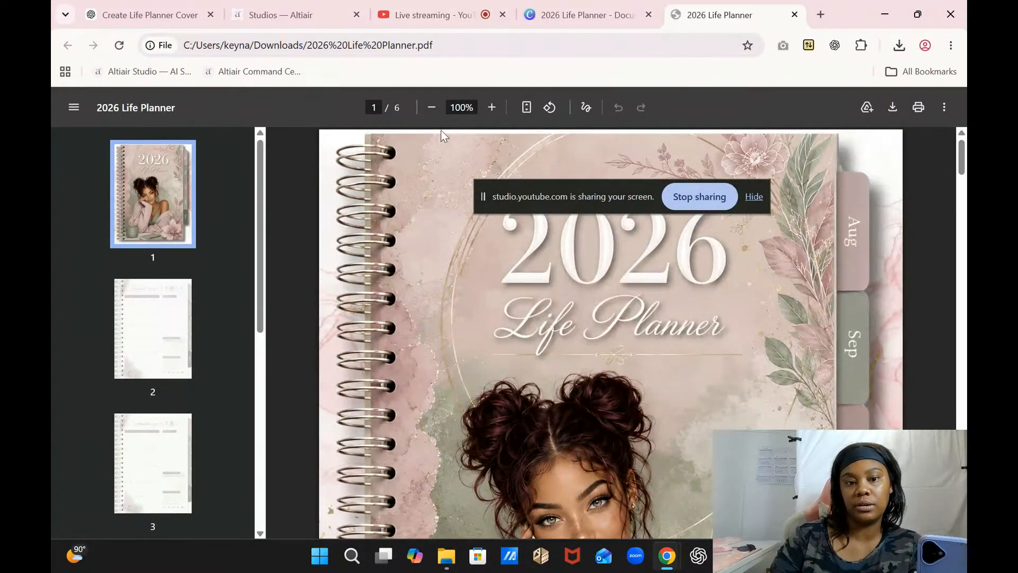
- Magnify the PDF cover to 400% to examine the image sharpness of the binding and artwork
left_click(492, 108)
left_click(492, 107)
left_click(492, 108)
left_click(492, 108)
left_click(492, 108)
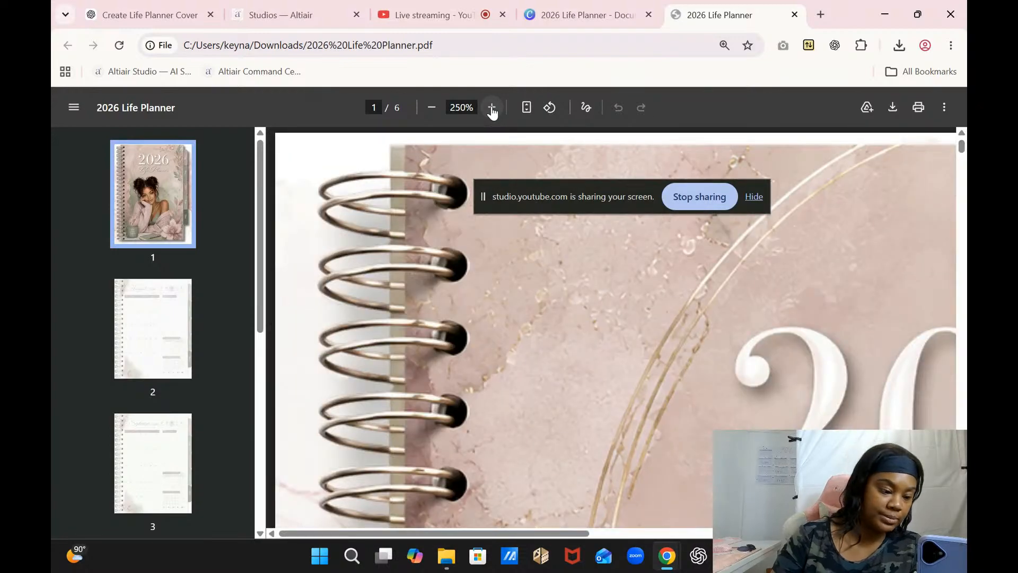
left_click(492, 108)
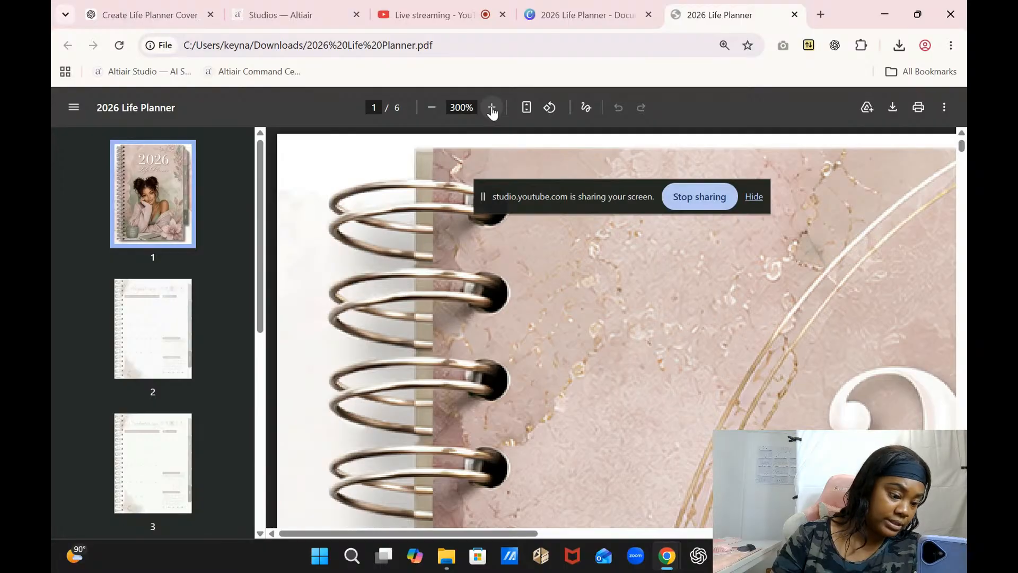
left_click(492, 108)
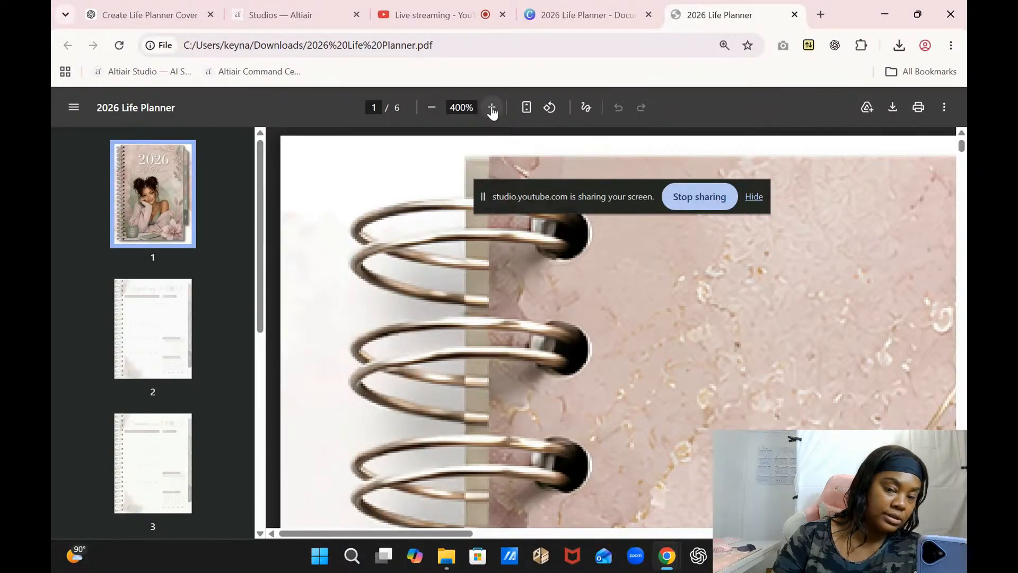
- Reduce the PDF magnification to 75% and view the cover again
left_click(425, 112)
left_click(424, 112)
left_click(425, 112)
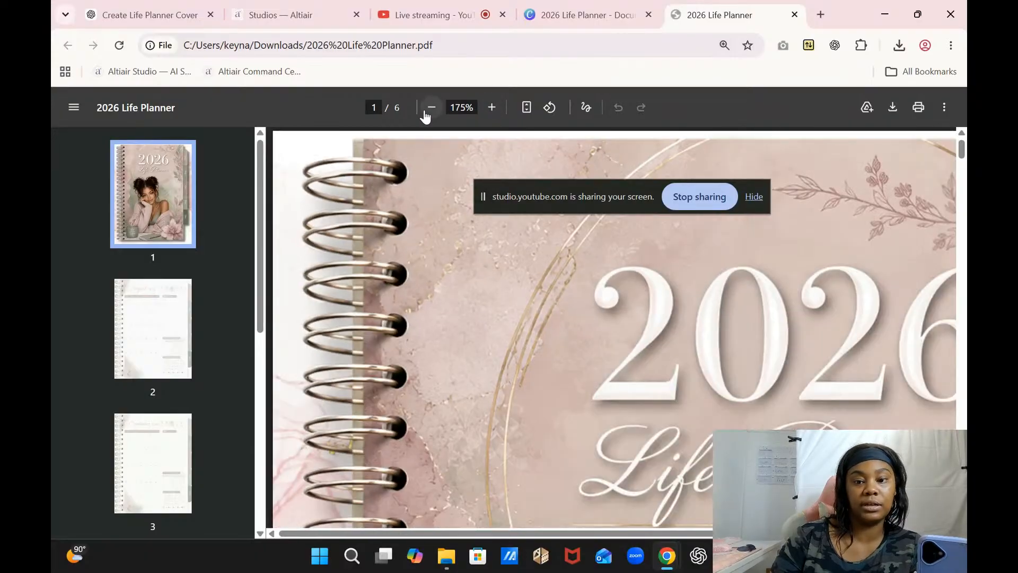
left_click(425, 112)
left_click(425, 113)
left_click(425, 113)
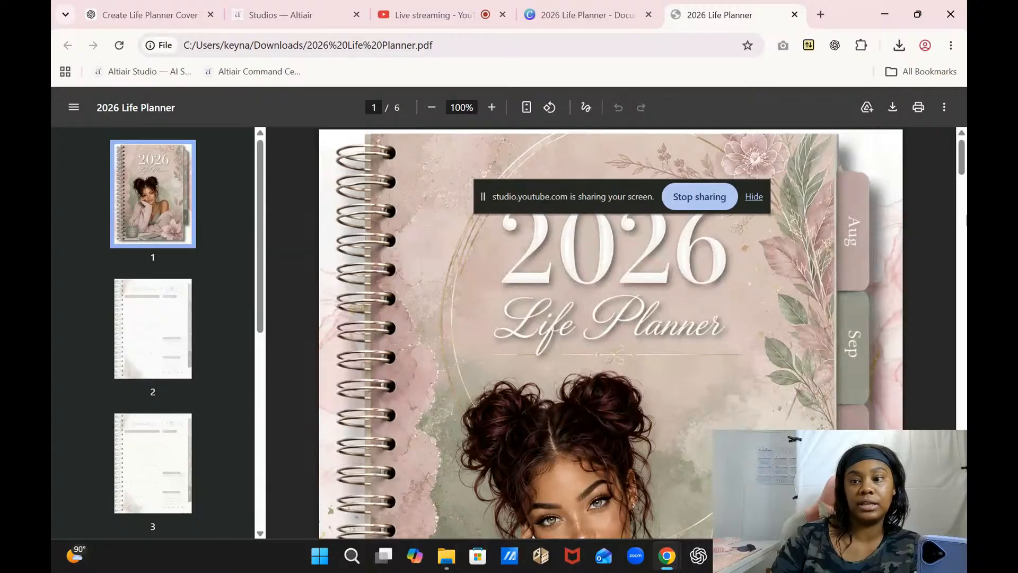
left_click(430, 108)
left_click(430, 108)
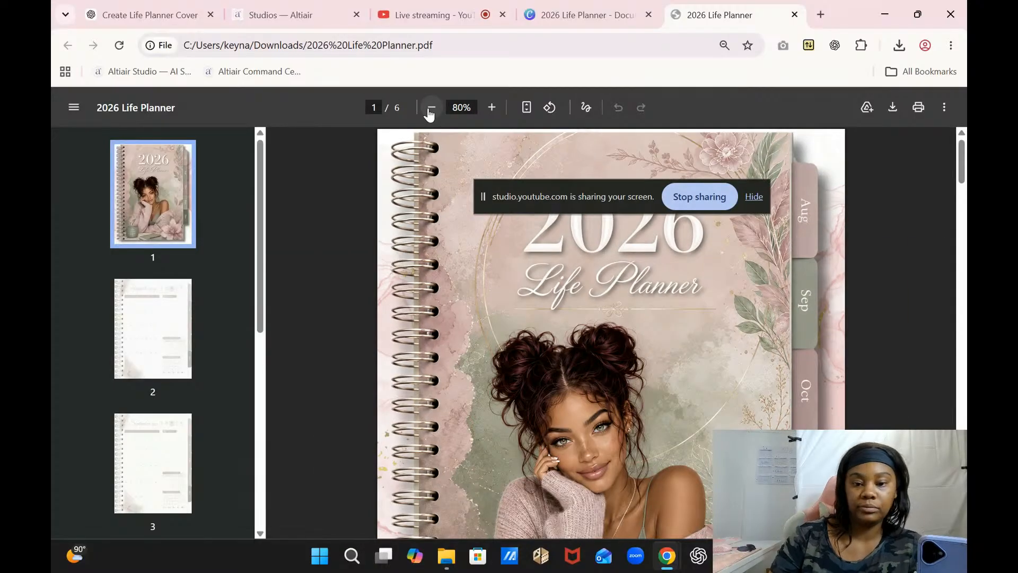
left_click(431, 109)
left_click_drag(961, 170, 966, 78)
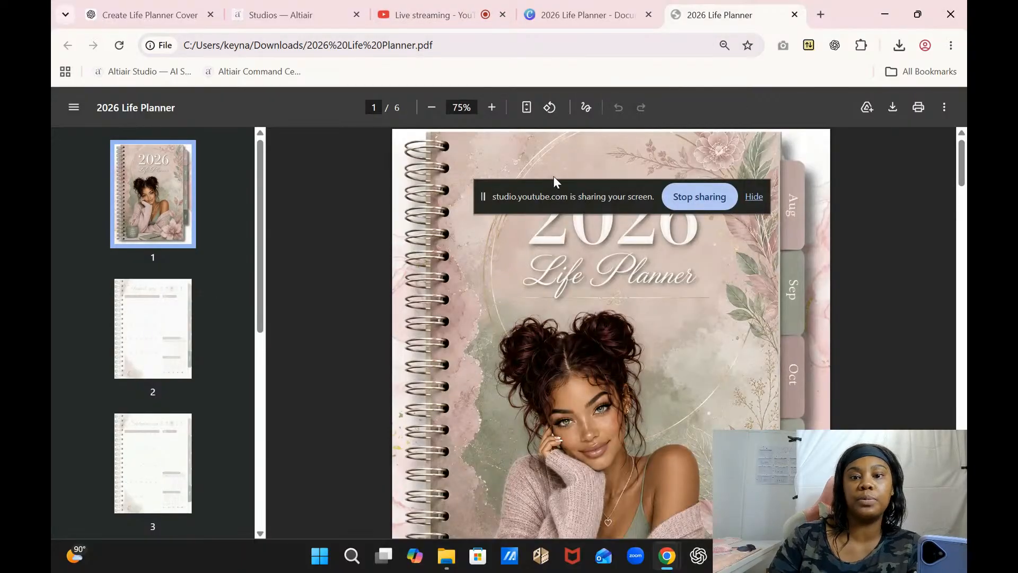
- Close the planner PDF and switch to the YouTube Studio live streaming page
left_click(795, 14)
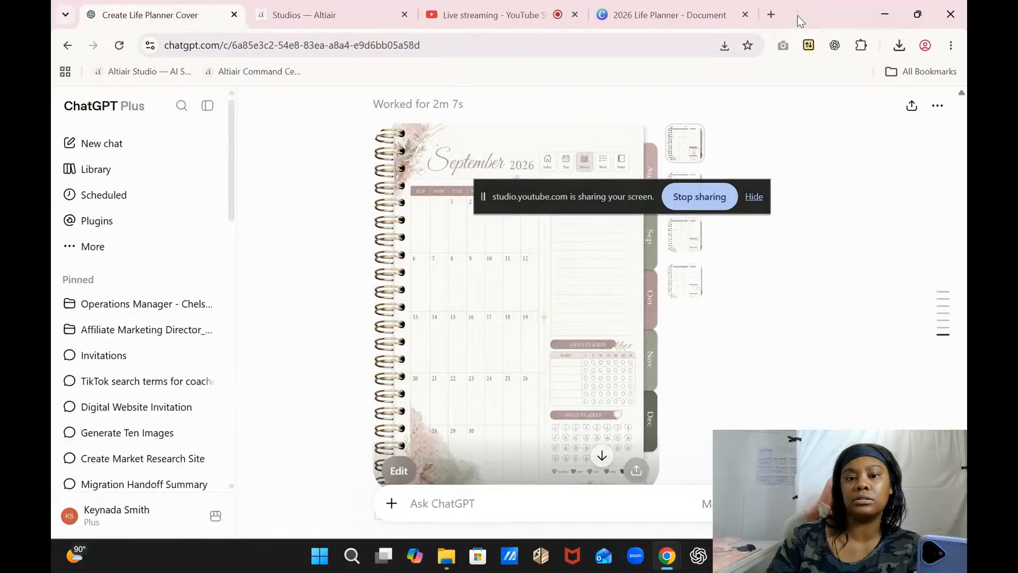
left_click(497, 14)
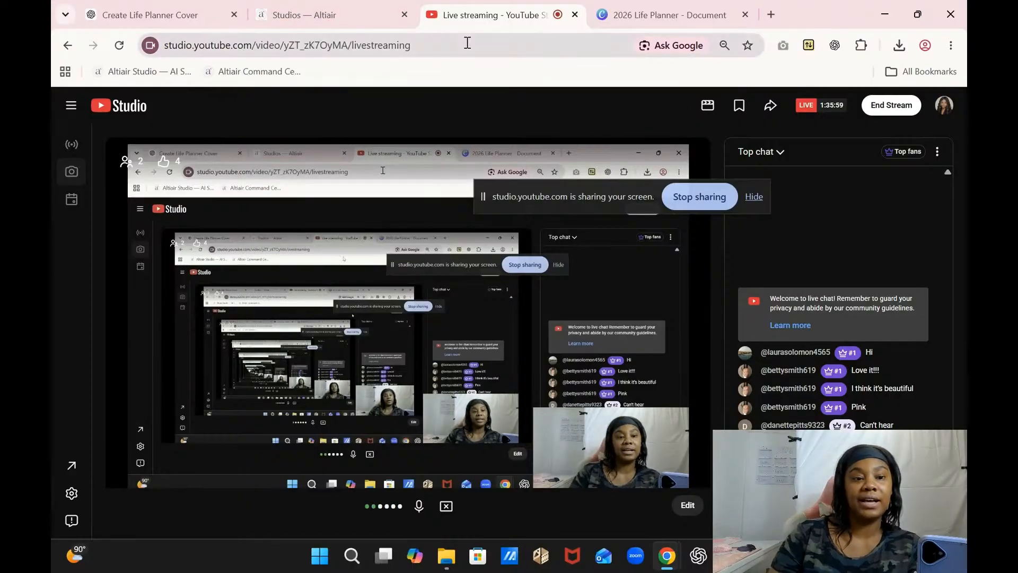
- Show the Altiair Studios page briefly, return to the YouTube Studio live stream and reposition the screen-sharing notice
left_click(298, 15)
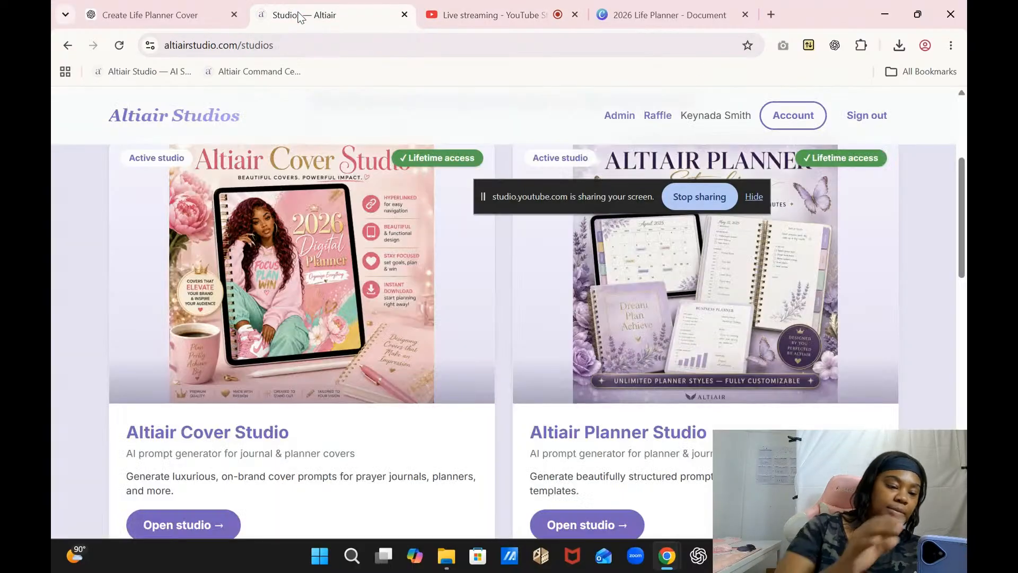
left_click(516, 22)
left_click_drag(607, 195, 492, 183)
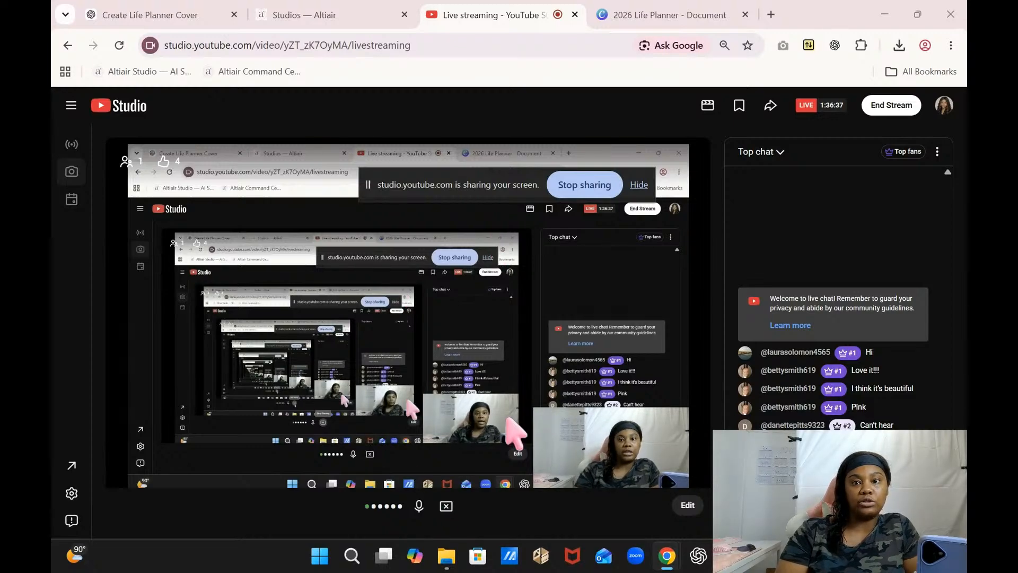
- Switch to the 2026 Life Planner design in Canva, move the screen-sharing notice off the page and view the cover
left_click(702, 18)
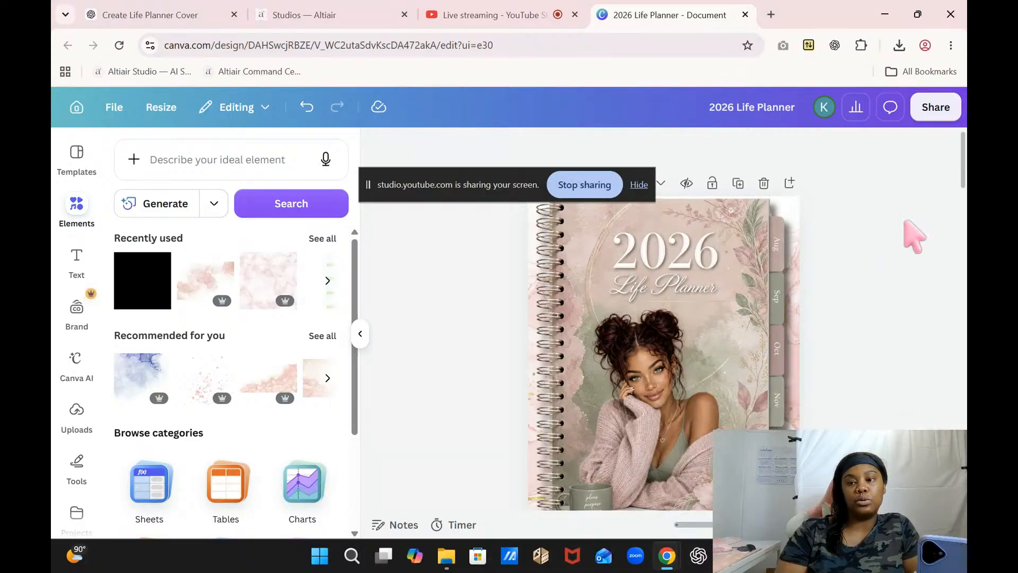
left_click_drag(964, 169, 961, 190)
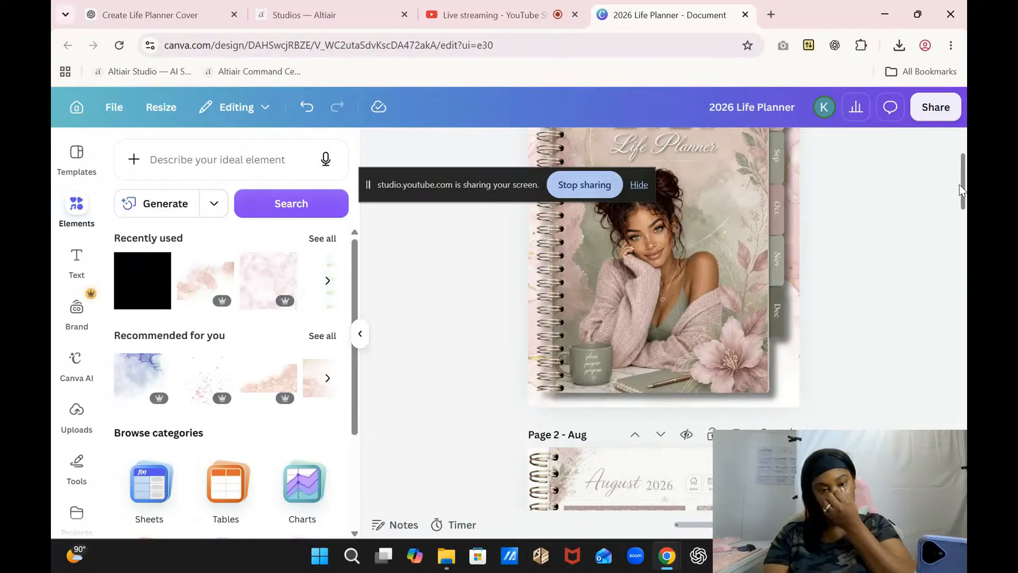
left_click_drag(460, 185, 208, 151)
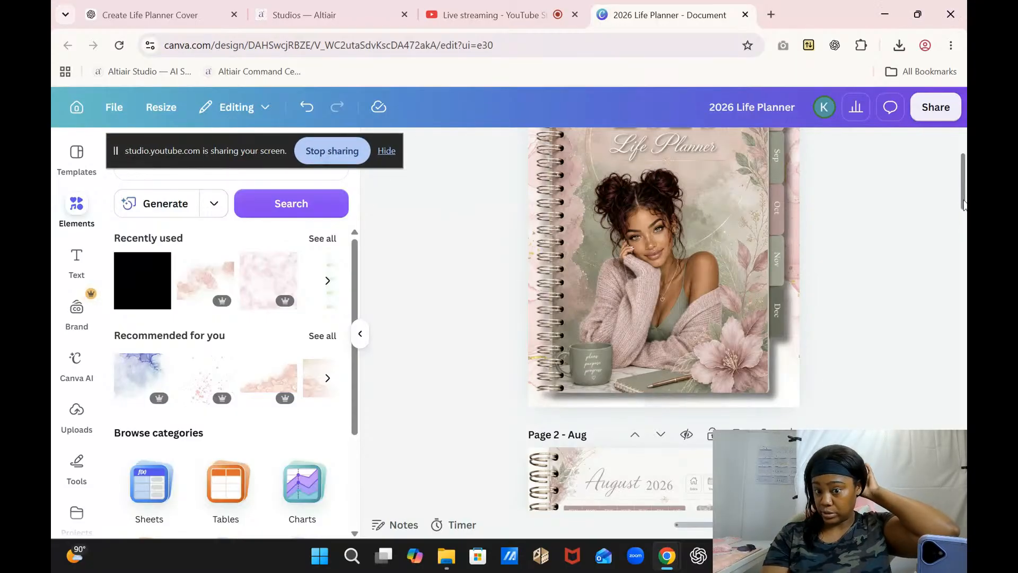
scroll(964, 183, "up", 3)
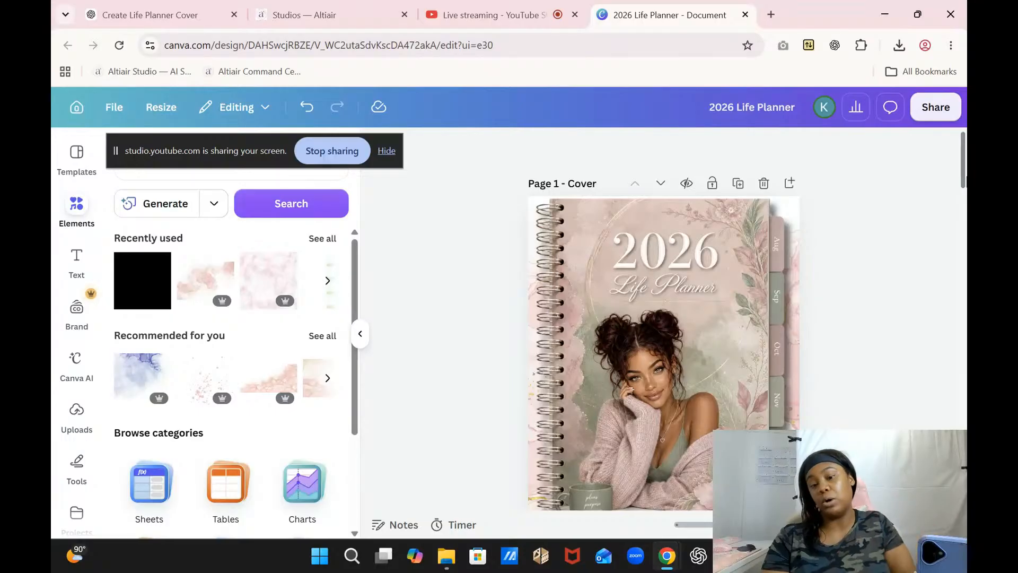
mouse_move(964, 183)
left_mouse_down()
mouse_move(957, 501)
mouse_move(957, 173)
left_mouse_up()
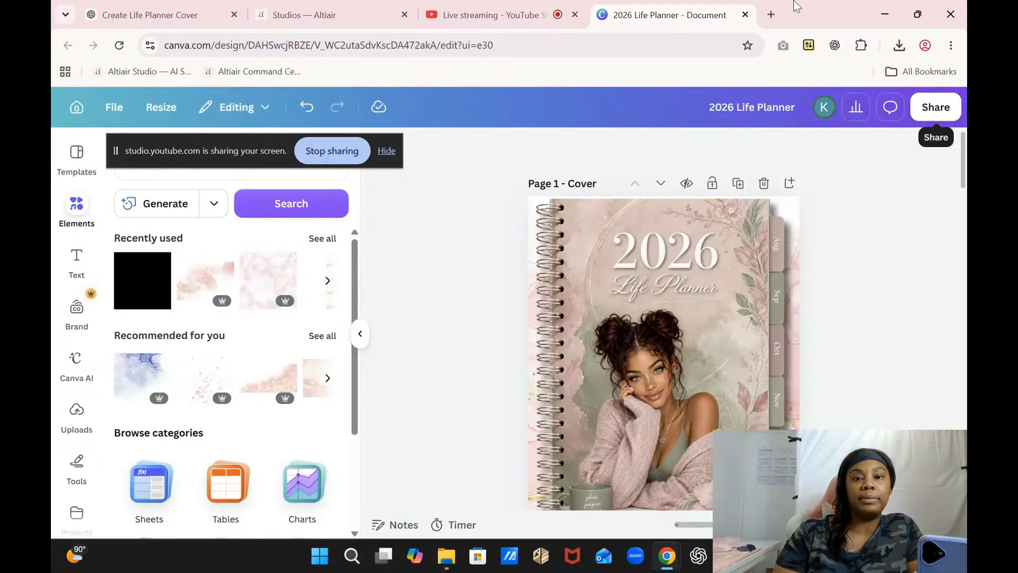
- Return to the YouTube Studio live stream and stop presenting the screen so only the camera is broadcast
left_click(519, 15)
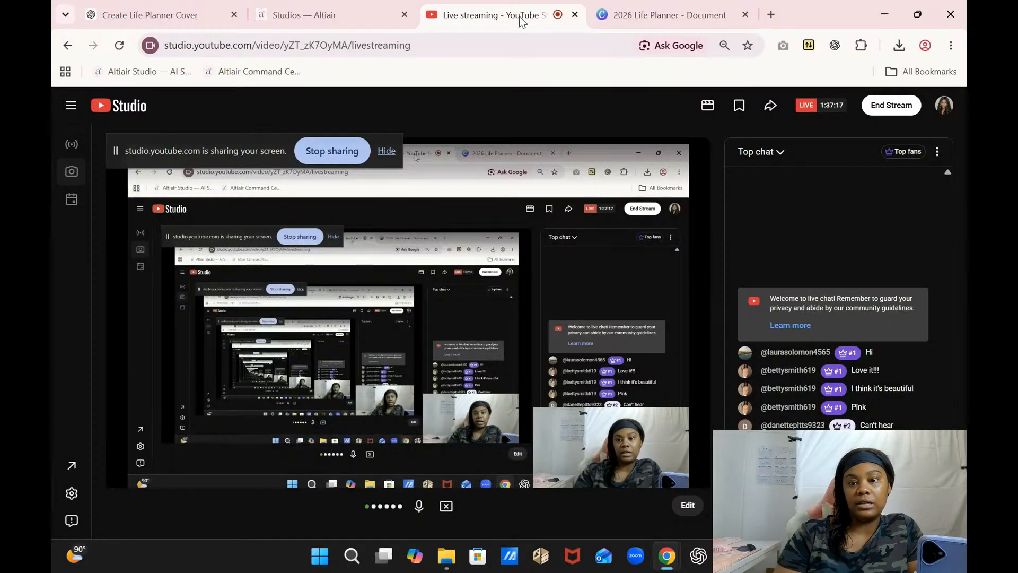
left_click_drag(272, 150, 369, 215)
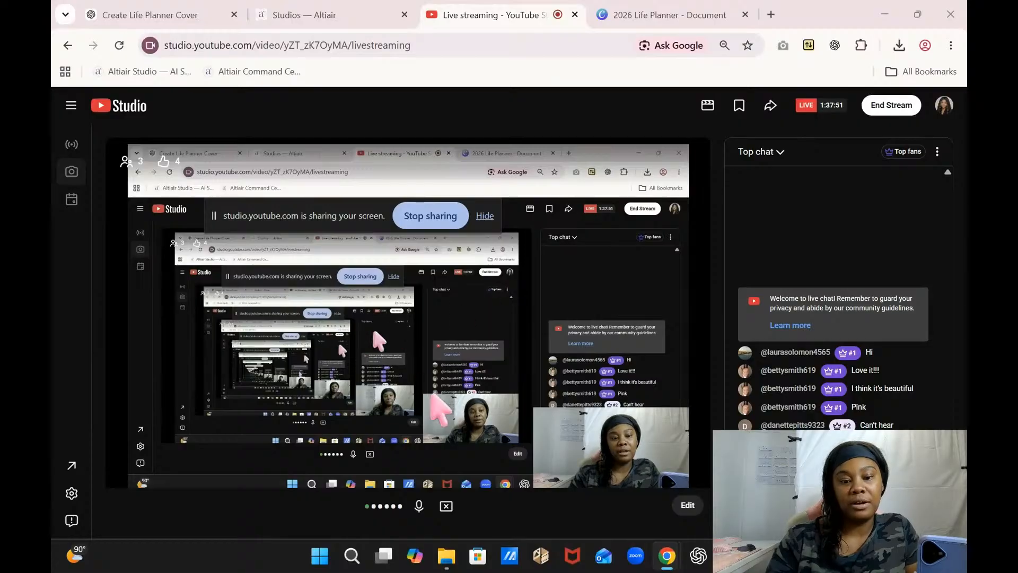
left_click(447, 508)
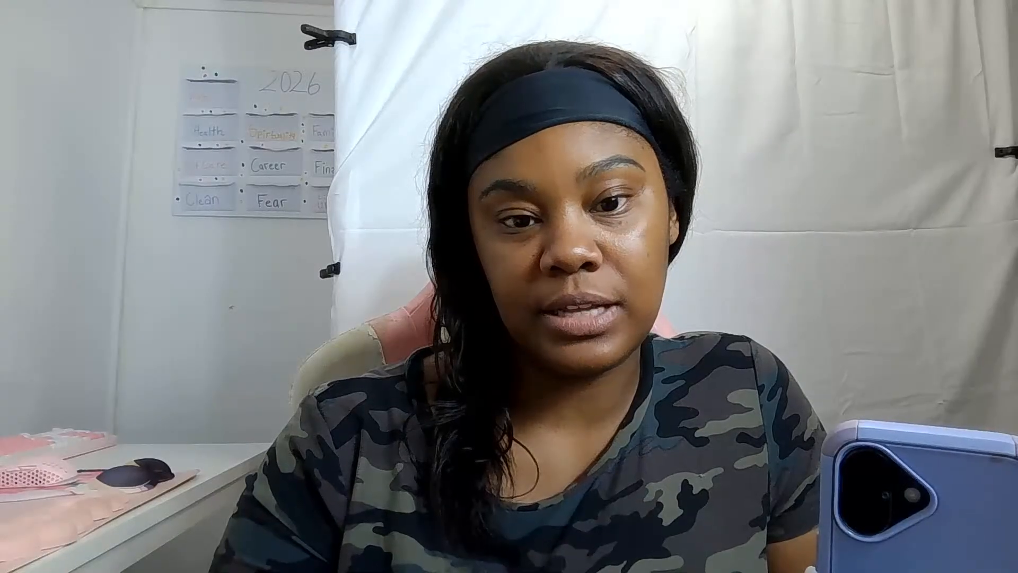